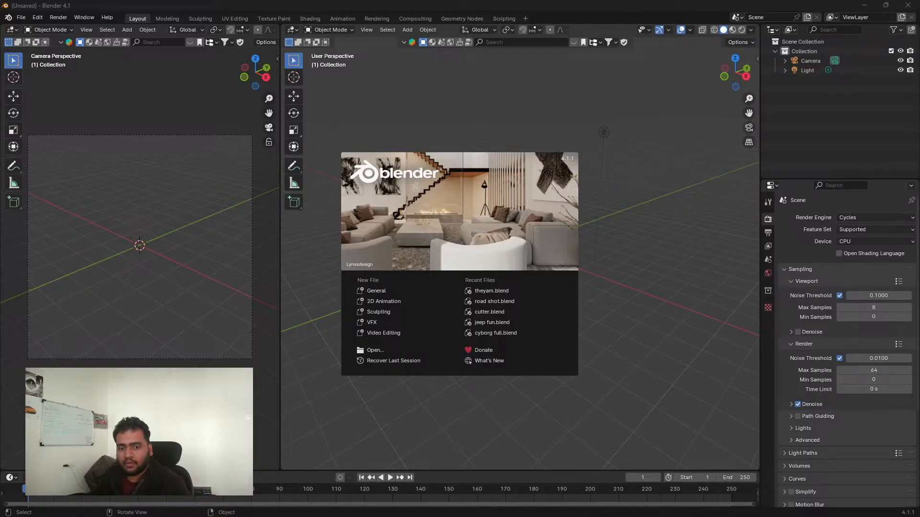
Step: Dismiss the startup splash screen
key(alt+Tab)
drag(430, 16, 0, 29)
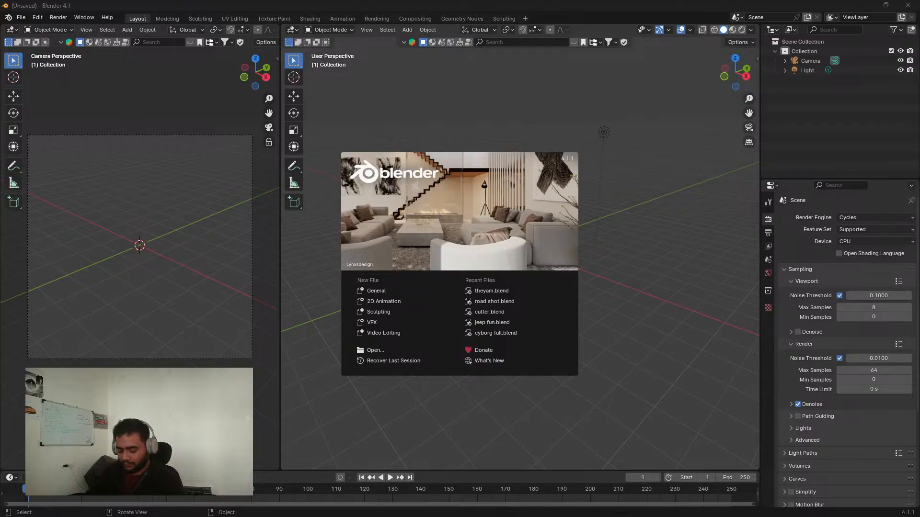
click(666, 272)
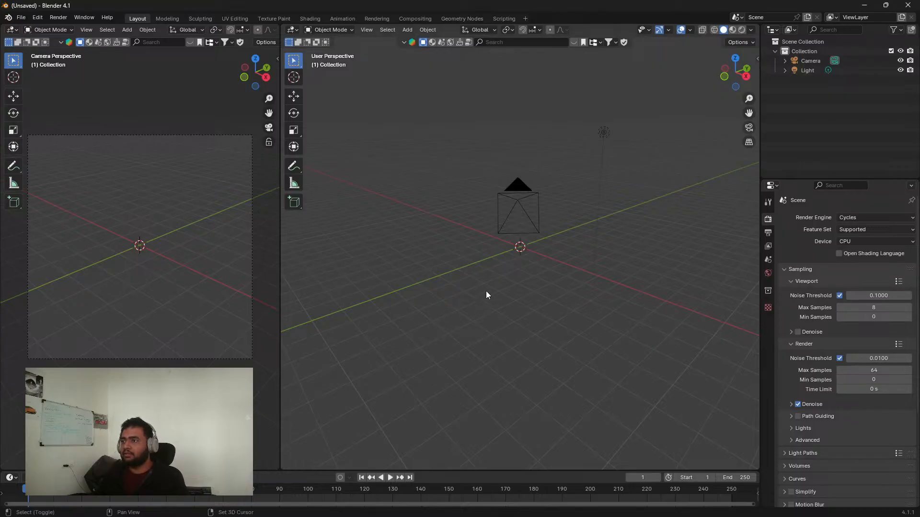
Step: Add a plane at the world origin and scale it up into a large ground surface
scroll(449, 242, down, 3)
middle_drag(450, 243, 447, 216)
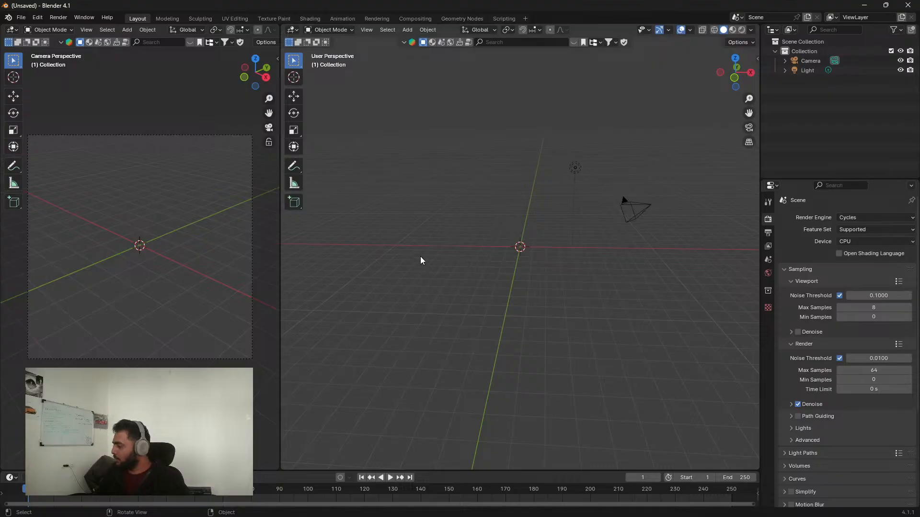
middle_drag(479, 318, 519, 290)
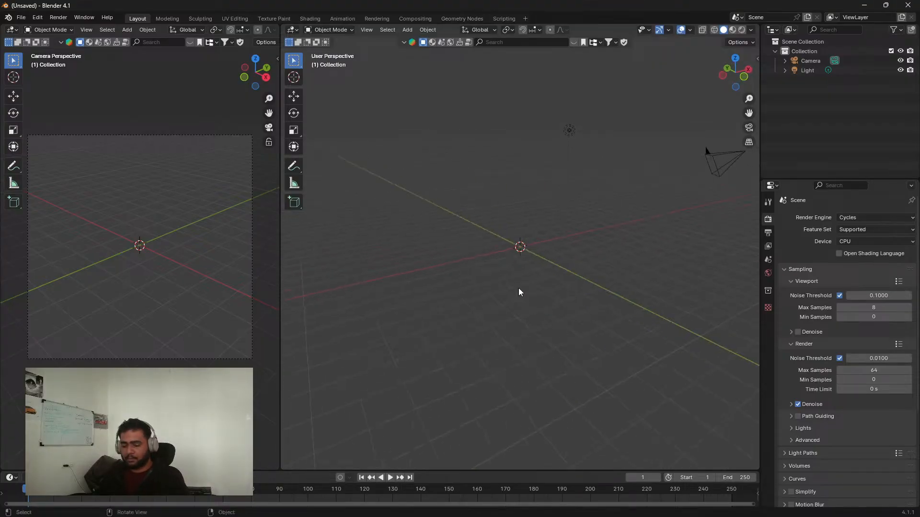
middle_drag(544, 262, 529, 318)
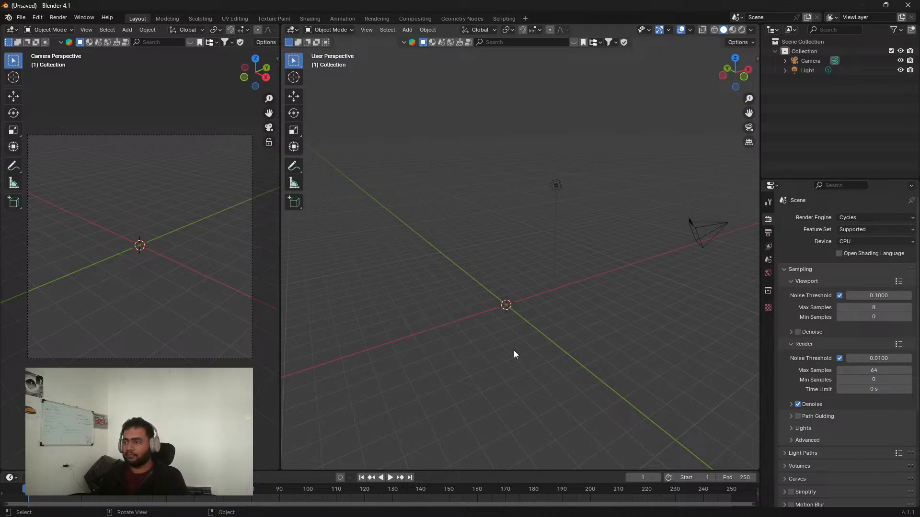
scroll(513, 350, up, 1)
middle_drag(512, 347, 514, 324)
shift+middle_drag(513, 324, 538, 304)
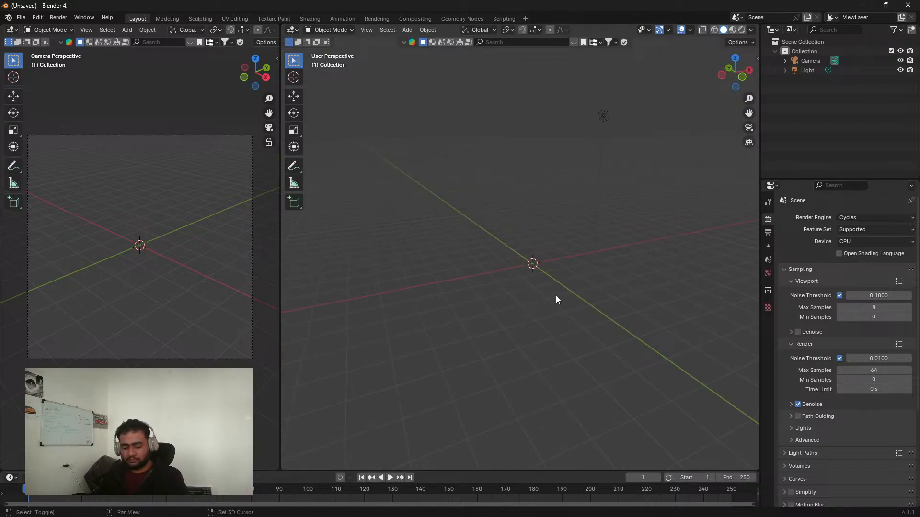
key(shift+a)
mouse_move(506, 308)
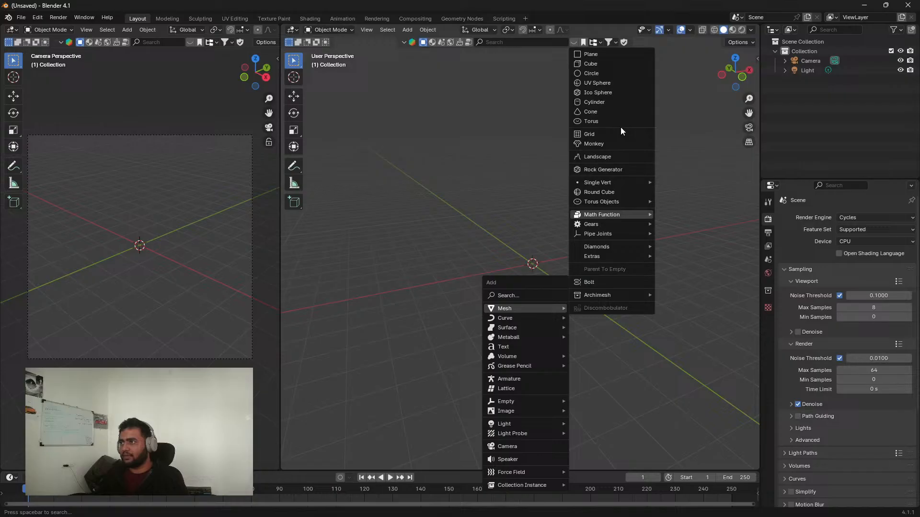
click(594, 54)
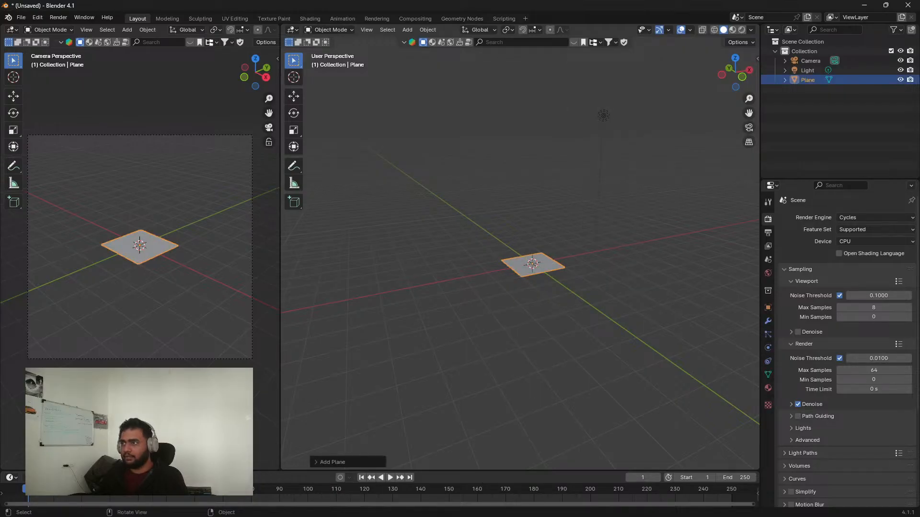
key(s)
key(Return)
Step: Set the Cycles render device to GPU Compute and deselect the plane
click(843, 242)
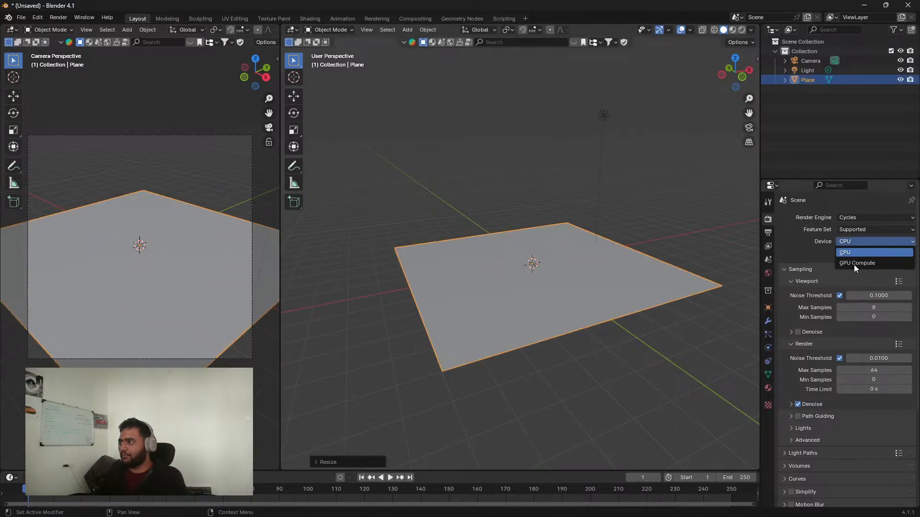
click(853, 263)
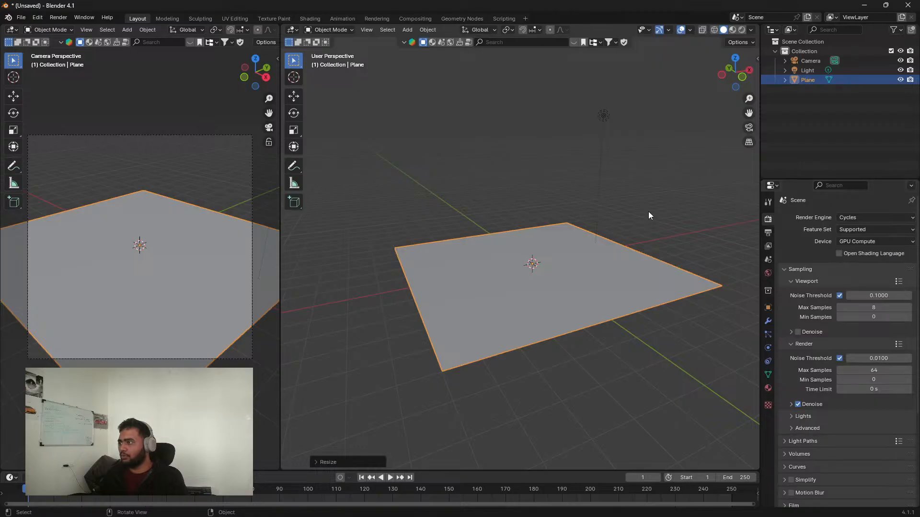
click(415, 164)
middle_drag(415, 164, 468, 190)
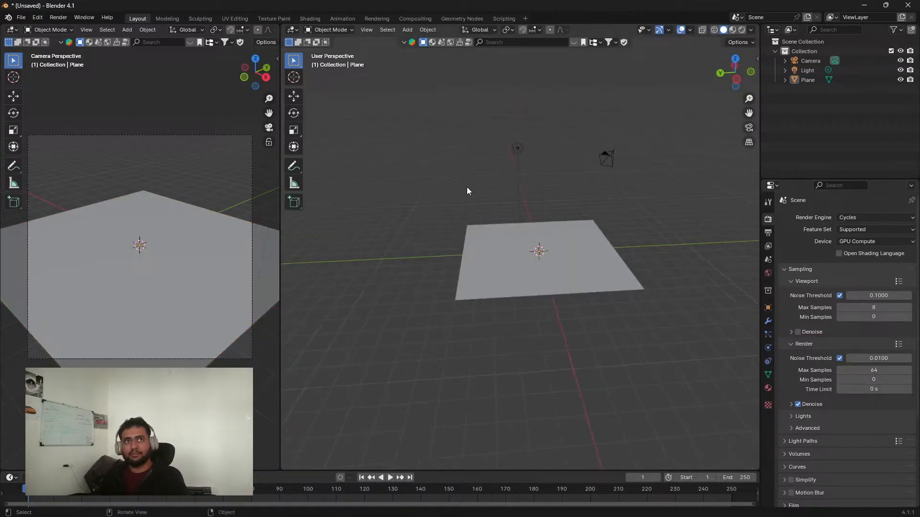
middle_drag(508, 303, 536, 225)
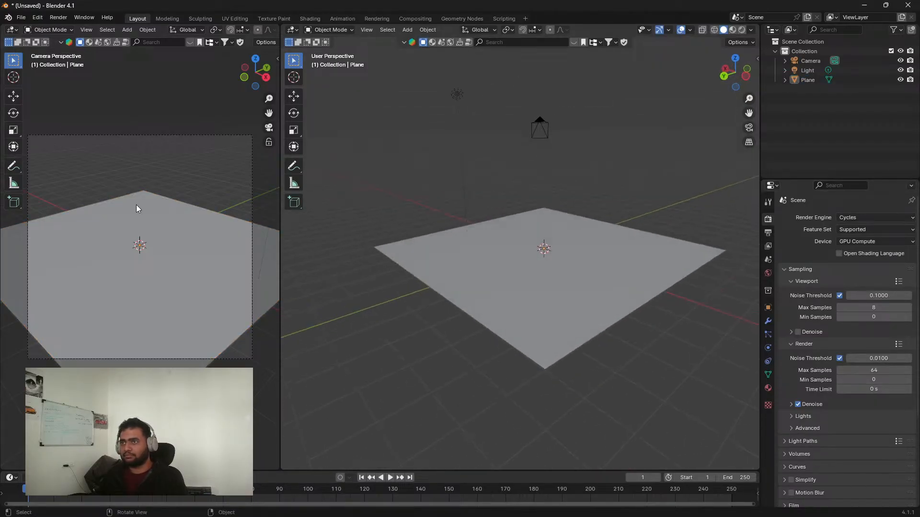
Step: Widen the camera viewport and turn it to a free perspective view of the plane
middle_drag(136, 205, 171, 279)
drag(280, 230, 343, 232)
middle_drag(261, 269, 209, 265)
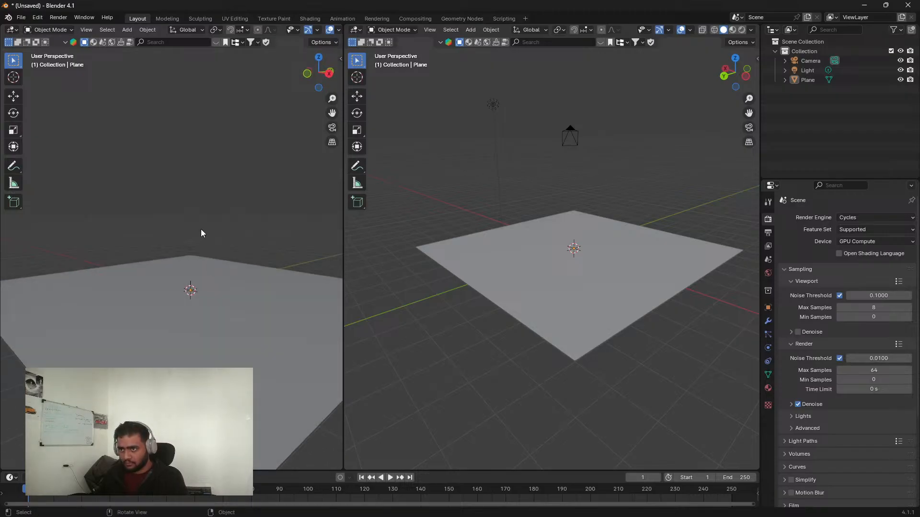
Step: Hide the gizmos, overlays and toolbar in the widened viewport and display it in rendered shading
scroll(253, 41, down, 3)
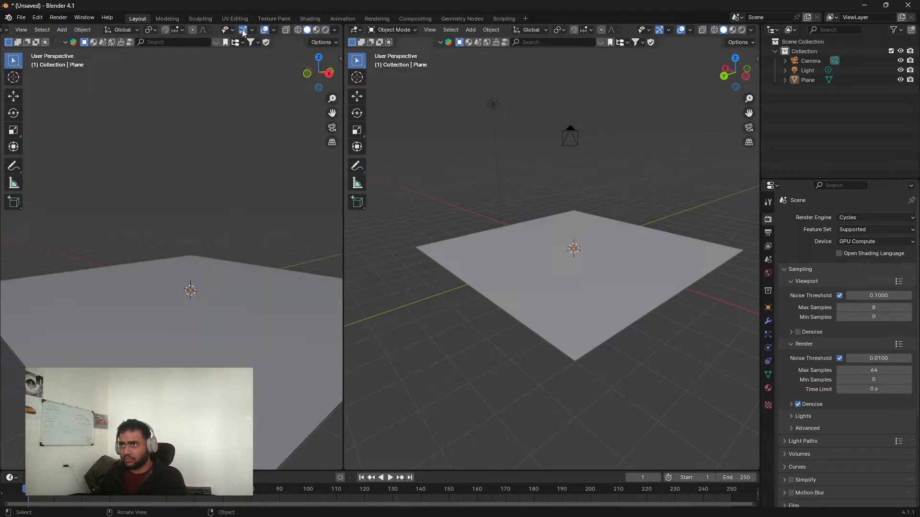
click(243, 30)
click(265, 31)
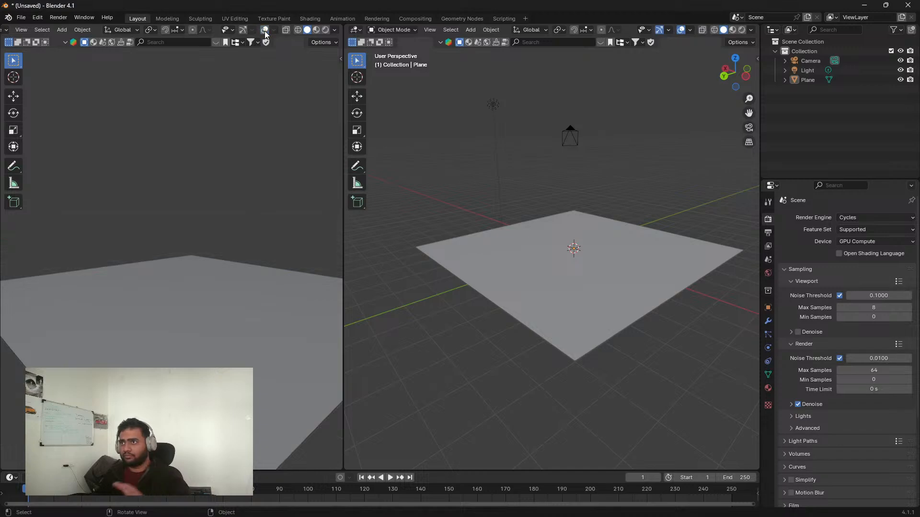
key(t)
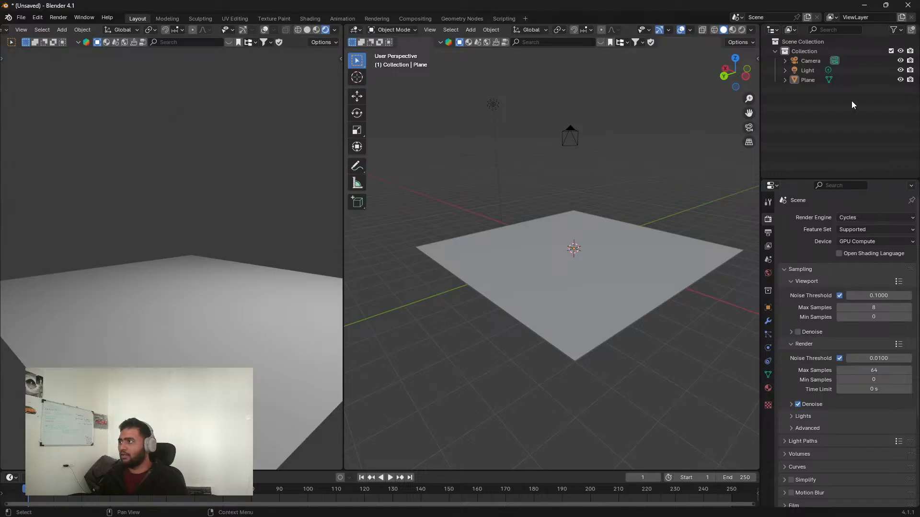
Step: Delete the default light from the scene
click(809, 71)
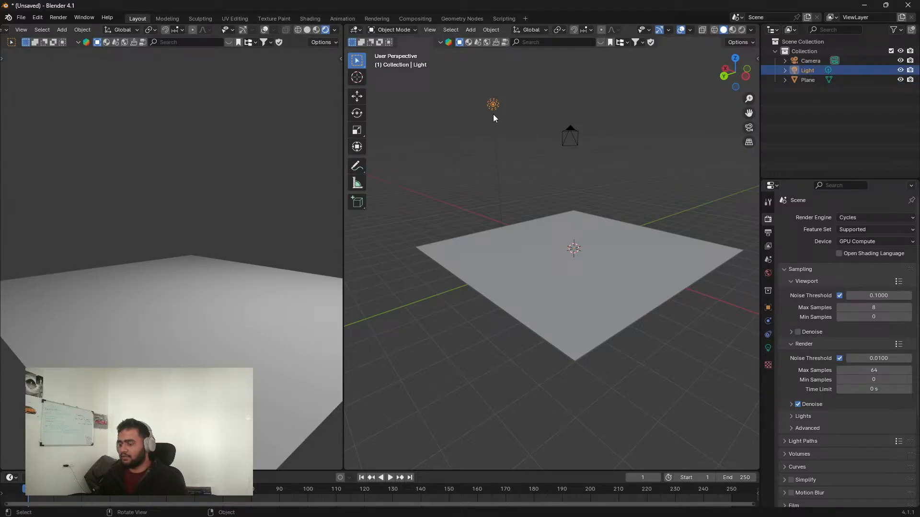
key(Delete)
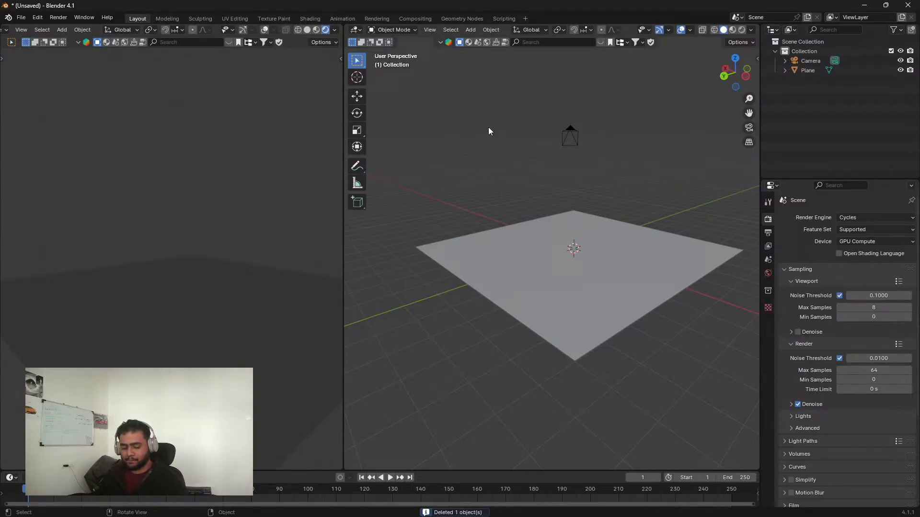
Step: Add a cube at the world origin and scale it down uniformly to about 0.41 m per side
middle_drag(503, 225, 592, 255)
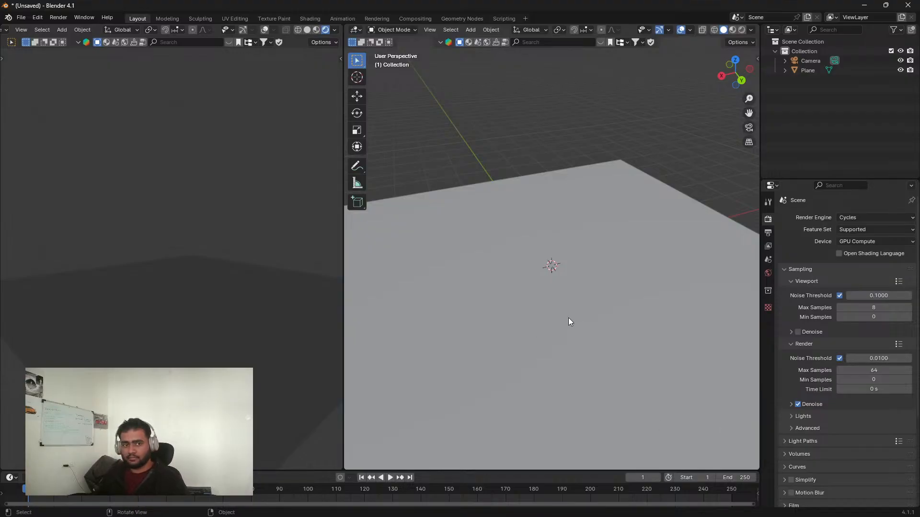
middle_drag(553, 324, 570, 300)
key(shift+a)
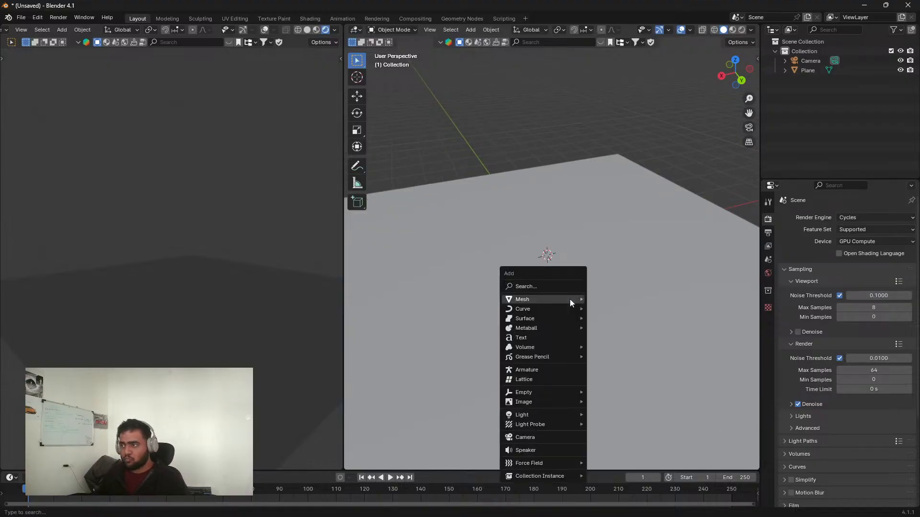
click(610, 56)
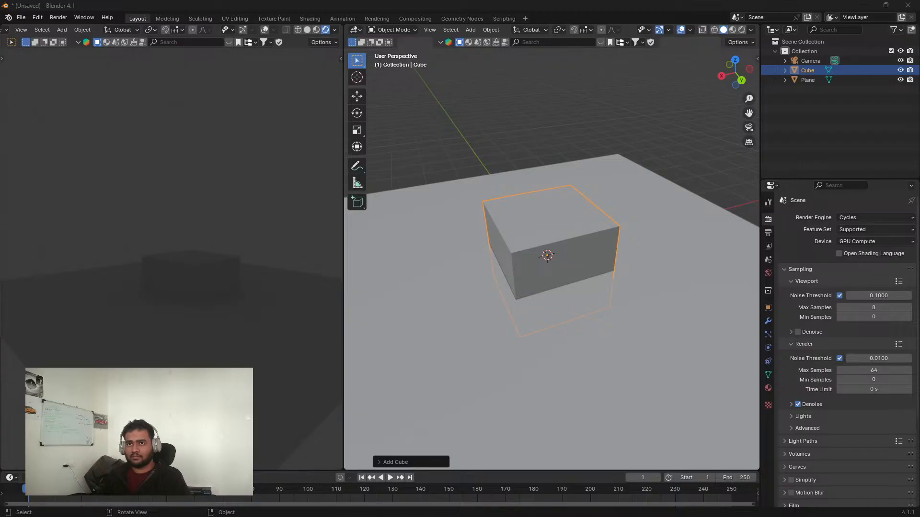
middle_drag(541, 201, 502, 267)
key(s)
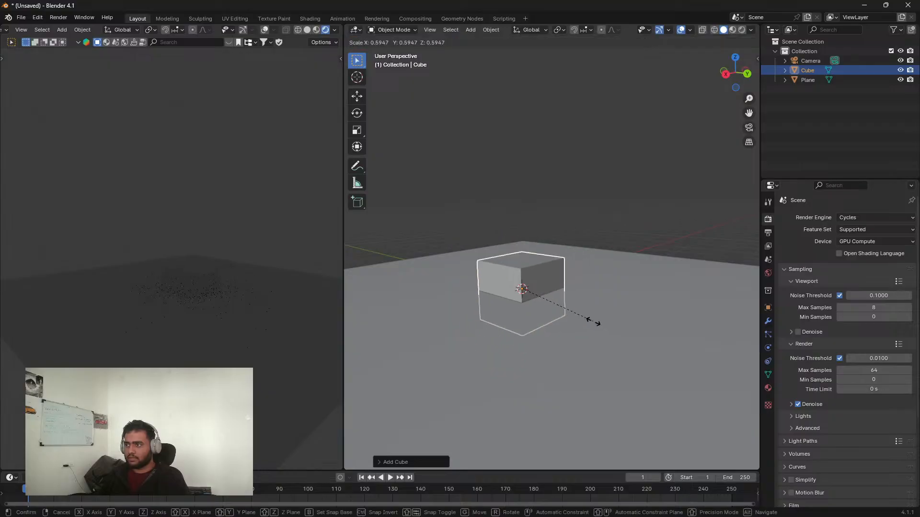
click(544, 305)
middle_drag(484, 370, 511, 323)
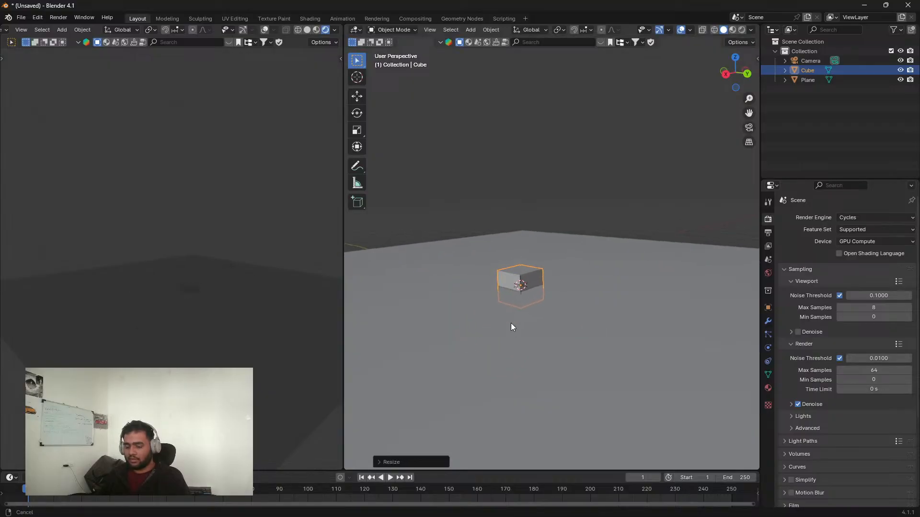
key(n)
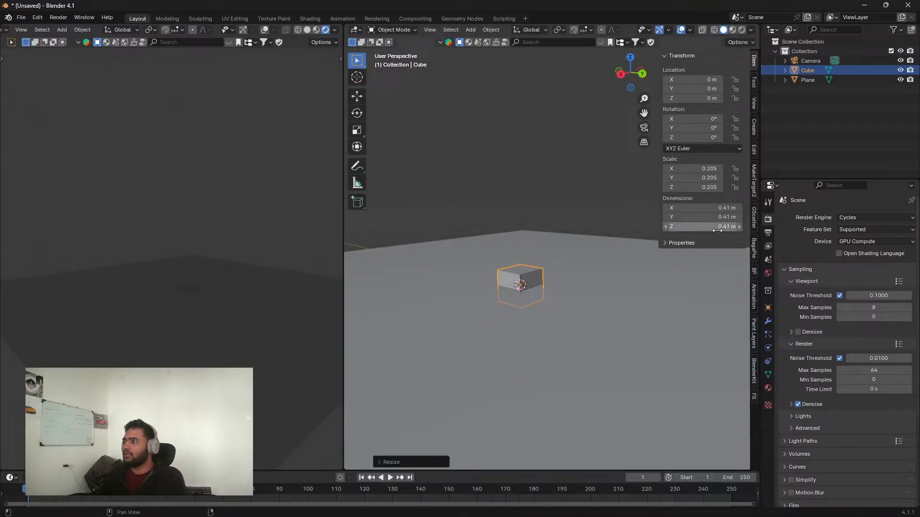
key(n)
Step: Move the cube along Z until its base rests exactly on the ground plane
middle_drag(505, 322, 584, 356)
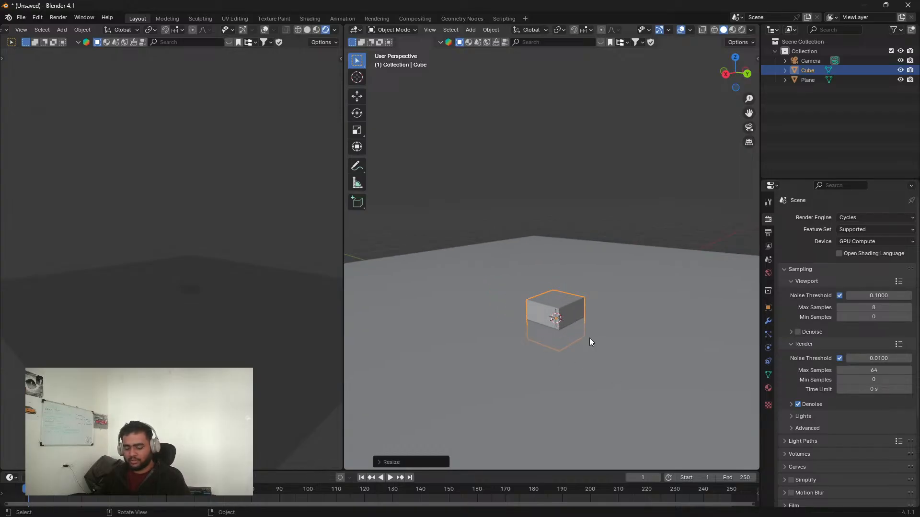
key(g)
key(z)
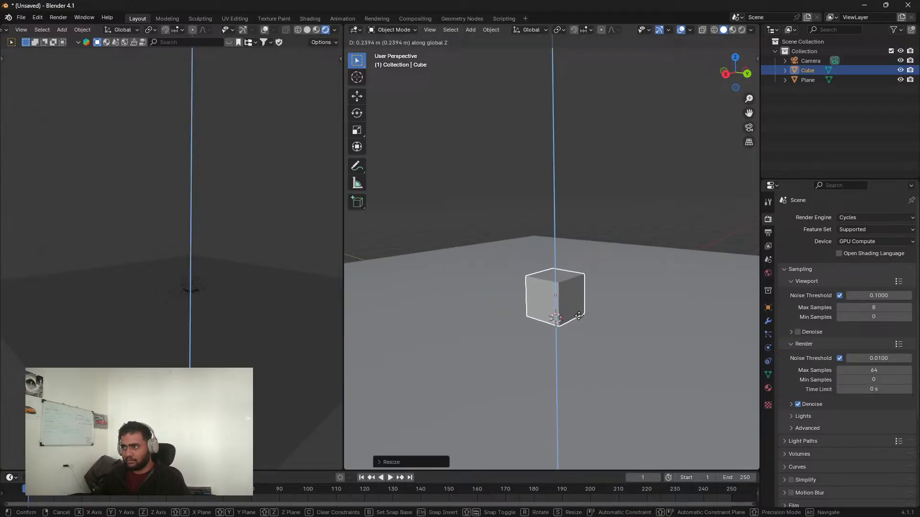
click(578, 317)
key(KP_1)
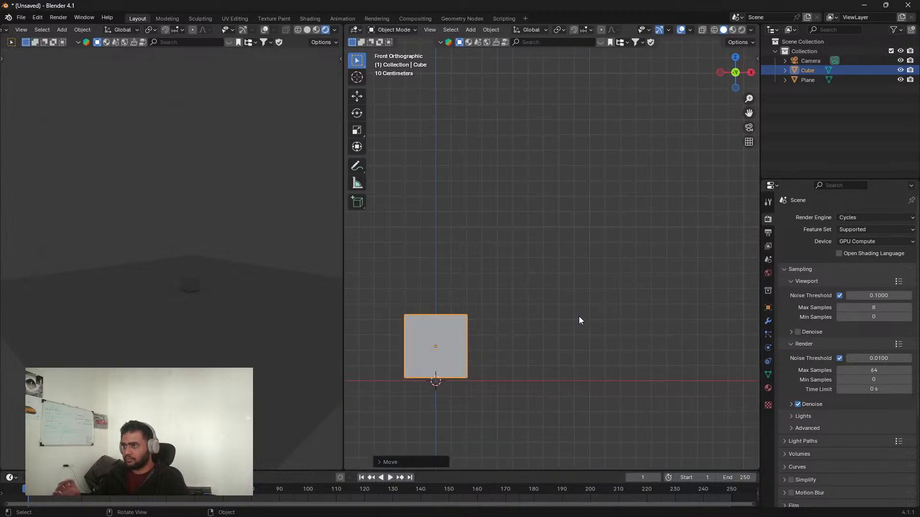
shift+middle_drag(453, 389, 587, 332)
scroll(530, 389, up, 4)
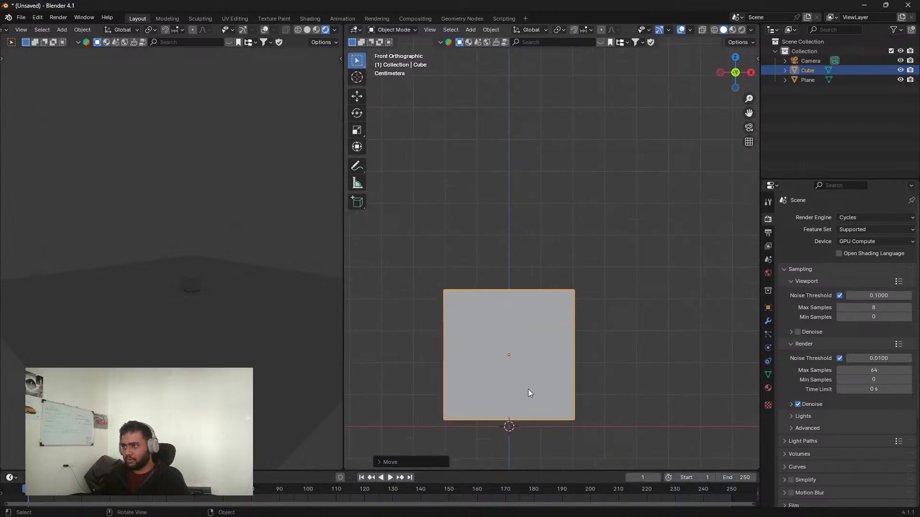
shift+middle_drag(530, 389, 563, 332)
key(g)
key(z)
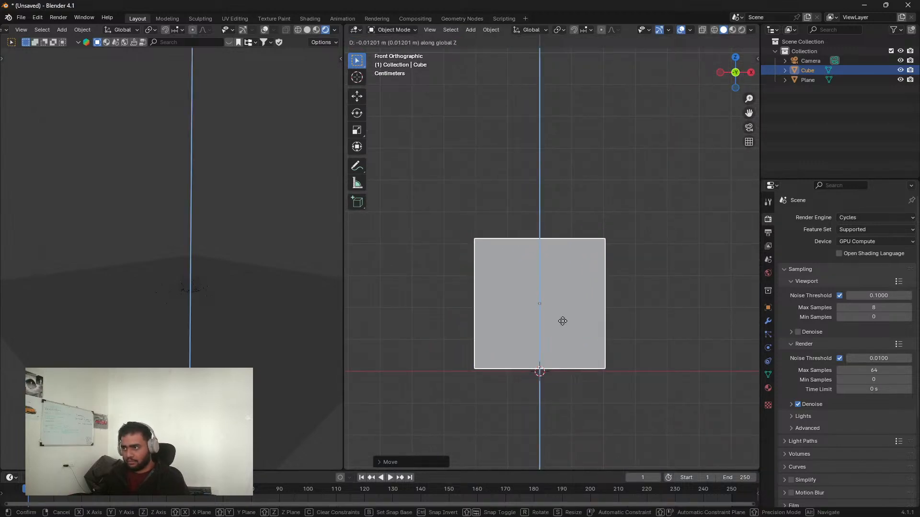
click(563, 322)
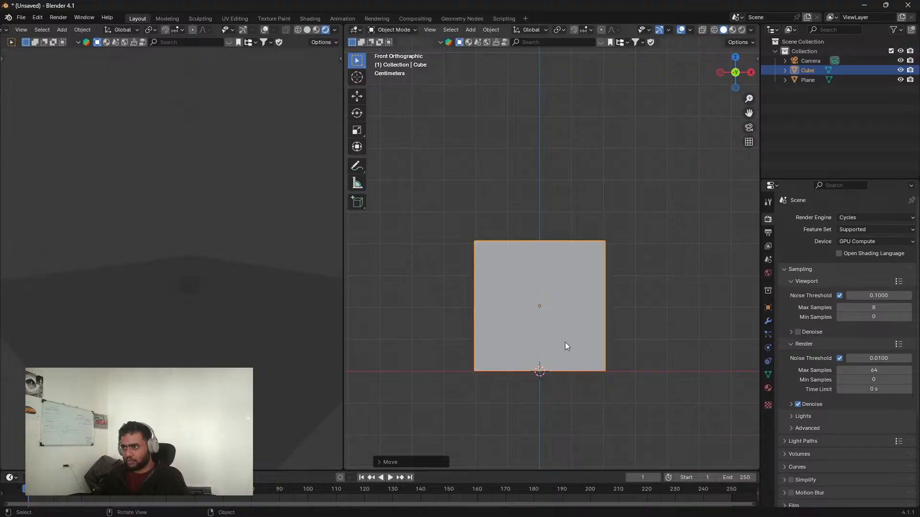
Step: Raise the cube's top face about 1 m along Z to form a tall pillar
shift+middle_drag(567, 343, 564, 312)
scroll(575, 329, down, 2)
key(Tab)
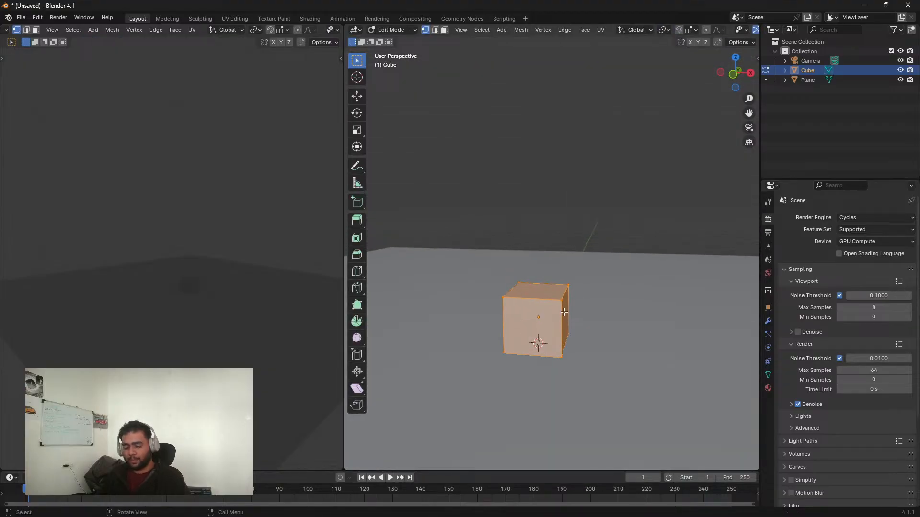
click(444, 31)
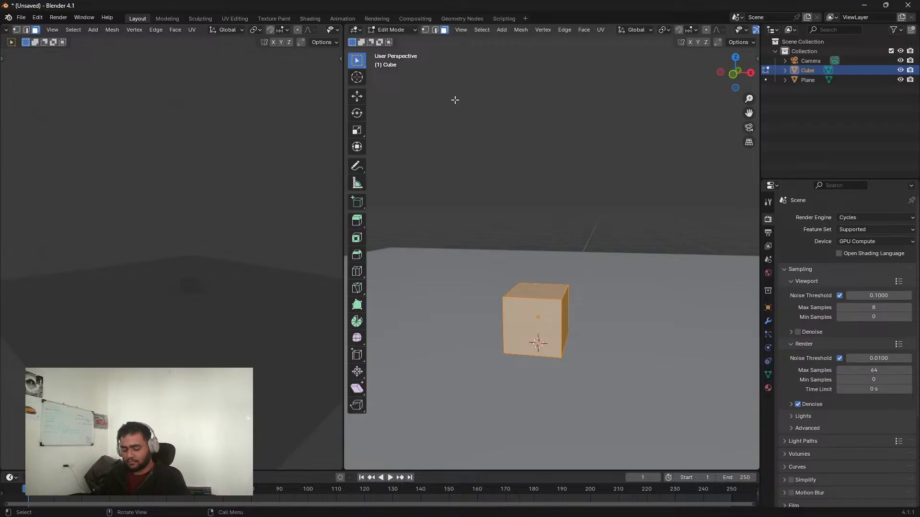
click(531, 294)
scroll(541, 347, up, 2)
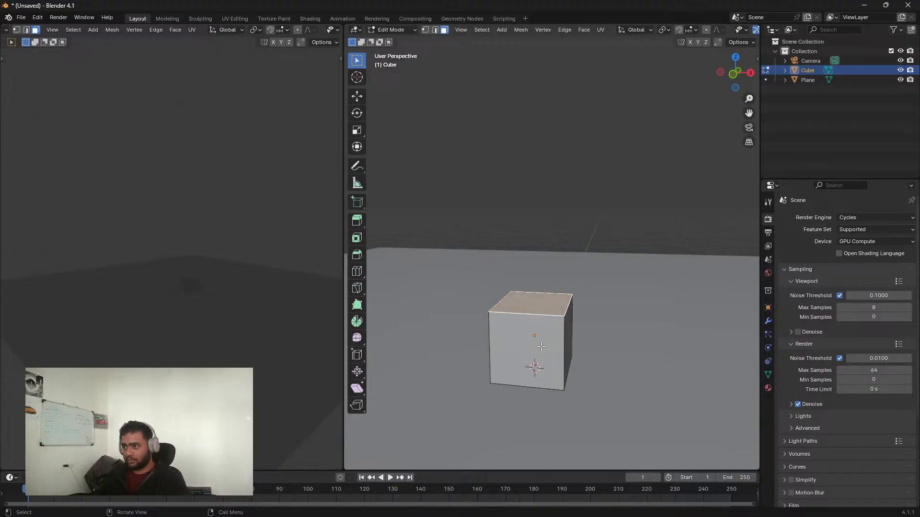
key(g)
key(z)
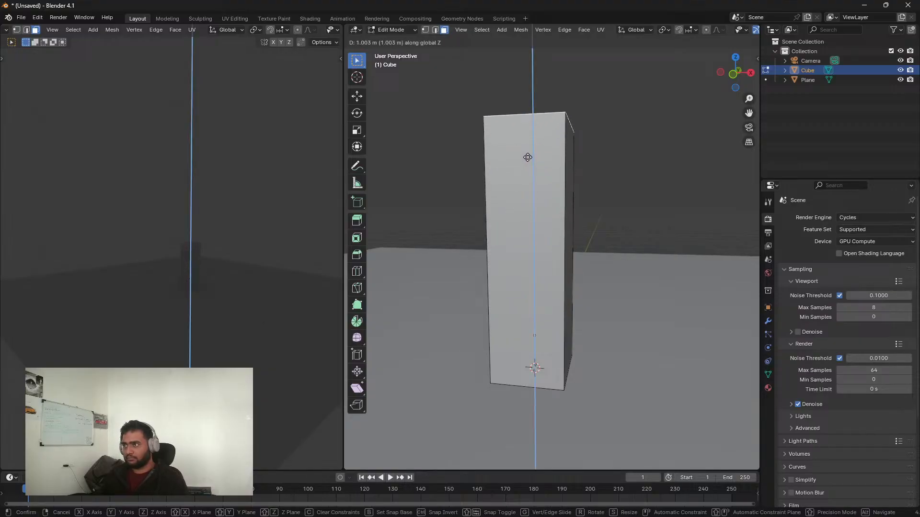
click(528, 156)
key(KP_1)
scroll(623, 173, up, 2)
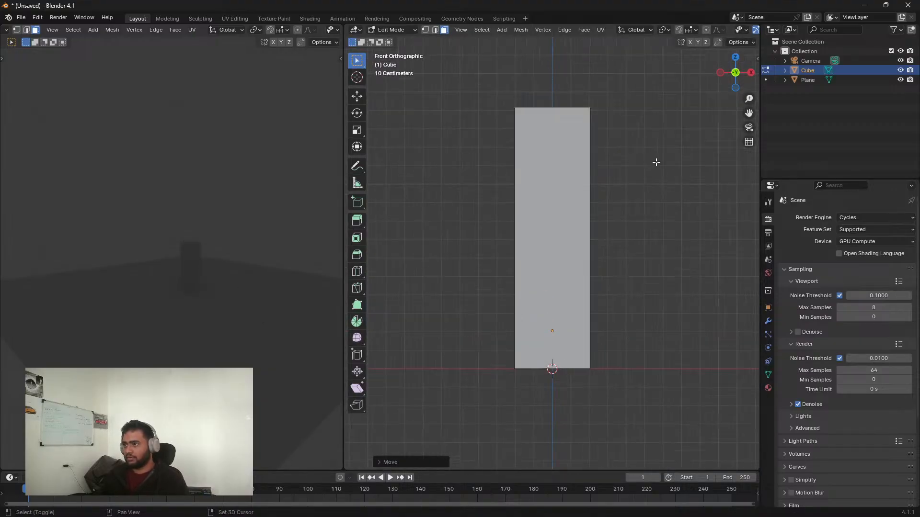
Step: Lower the cube's top face along Z until the pillar is about 1 m tall
shift+middle_drag(655, 160, 642, 197)
key(g)
key(z)
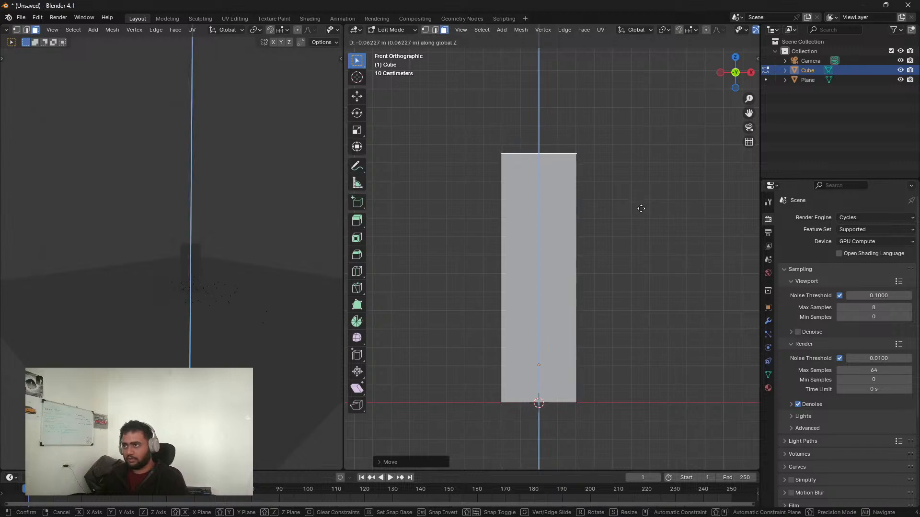
click(640, 271)
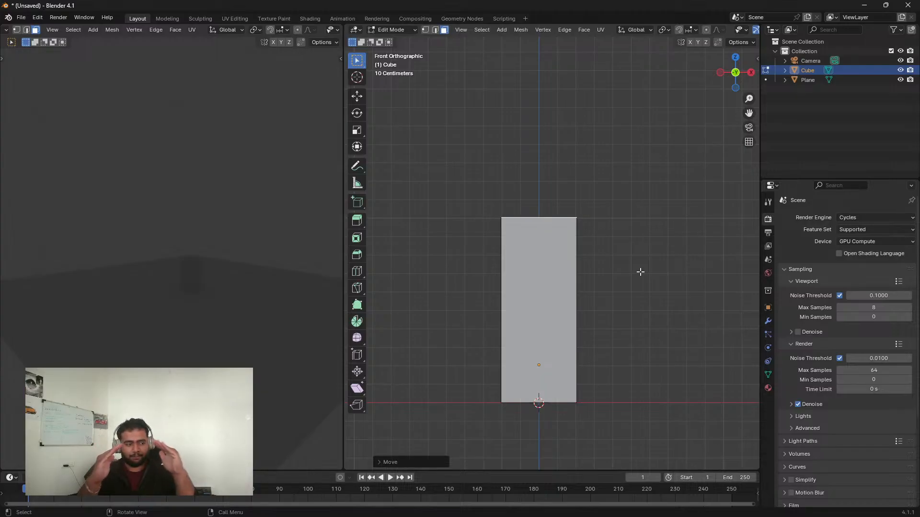
Step: Extrude the pillar's top face upward about 0.3 m along Z
scroll(585, 304, up, 4)
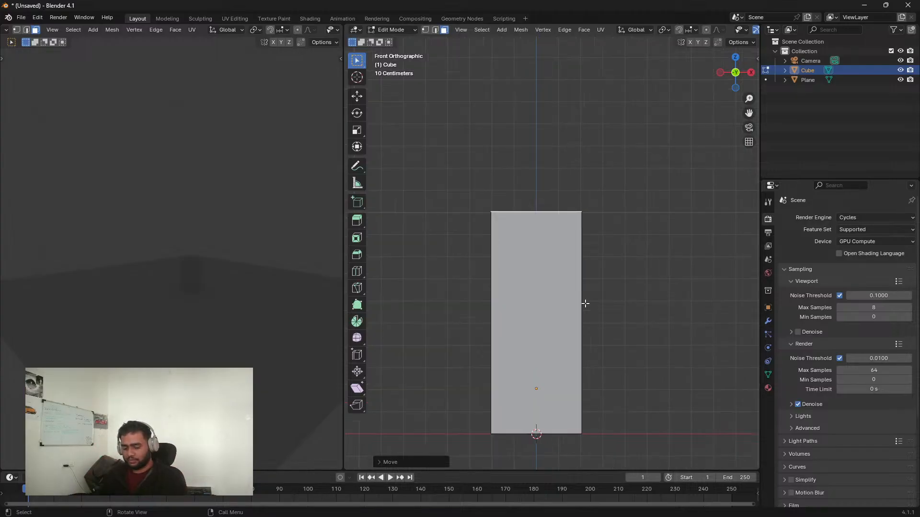
shift+middle_drag(595, 271, 595, 301)
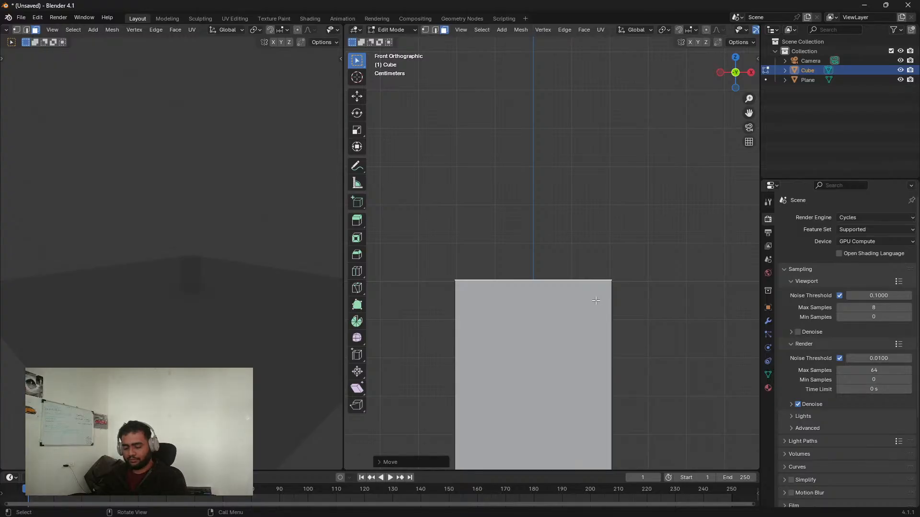
key(g)
key(z)
key(z)
key(z)
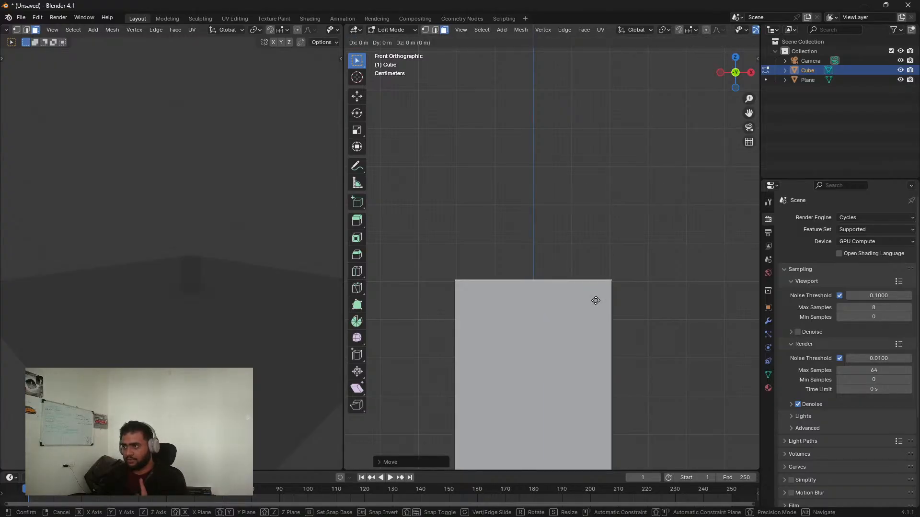
key(z)
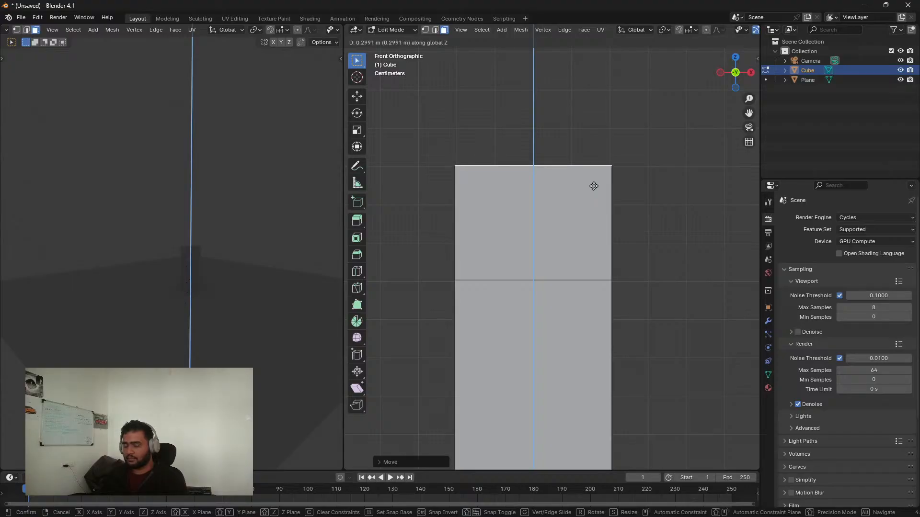
click(594, 186)
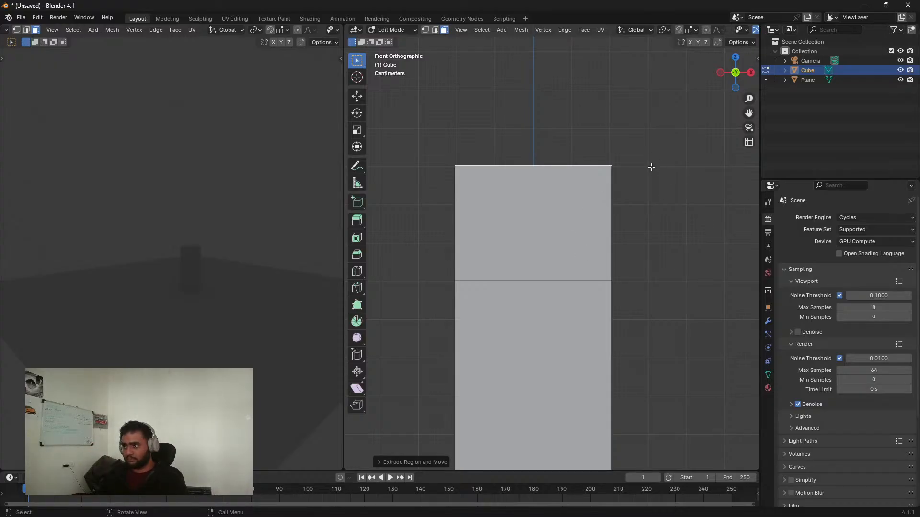
Step: Scale the extruded top face down uniformly to about 0.19 to taper the pillar's tip
middle_drag(651, 167, 689, 263)
key(s)
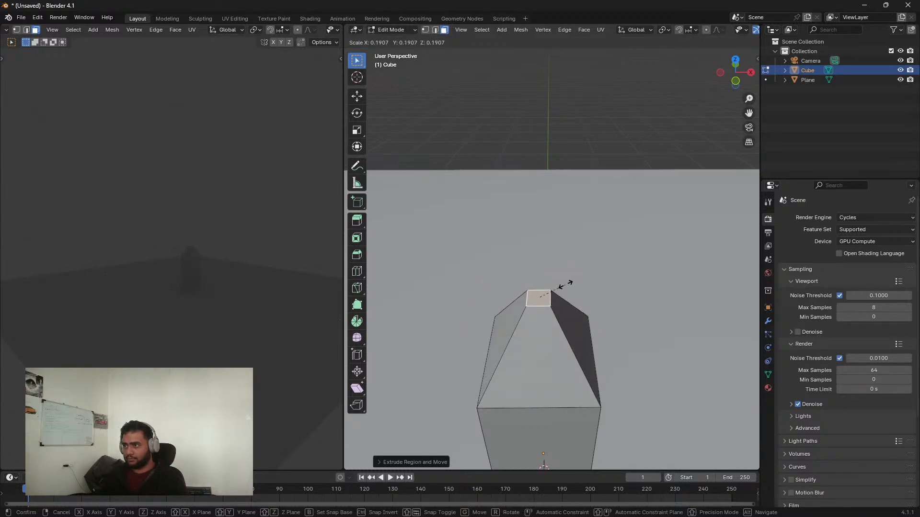
click(566, 285)
key(KP_1)
Step: Lower the small top face slightly along Z and enlarge it uniformly to make the tip blunter
scroll(585, 230, up, 4)
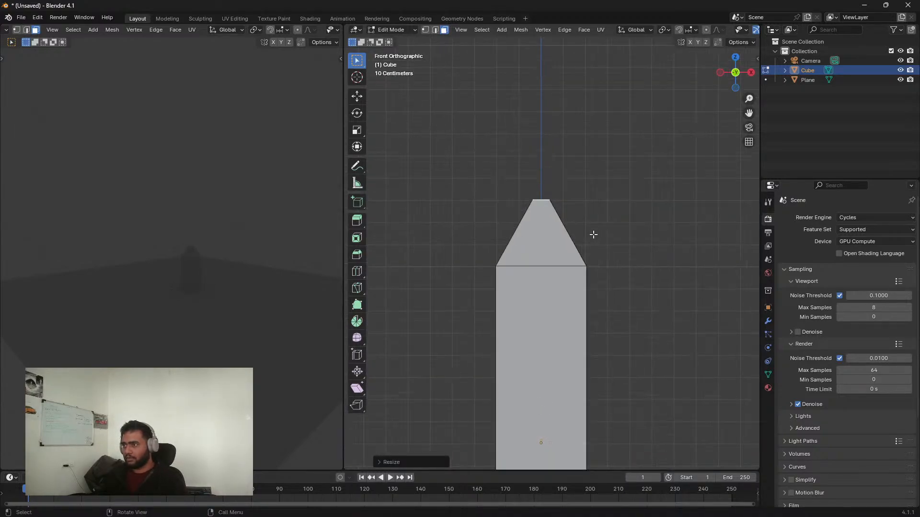
key(g)
key(z)
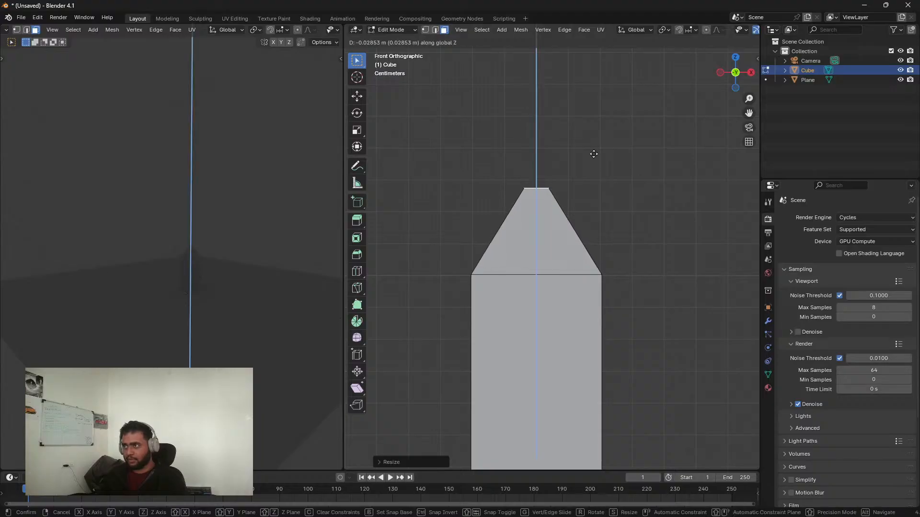
click(589, 169)
key(s)
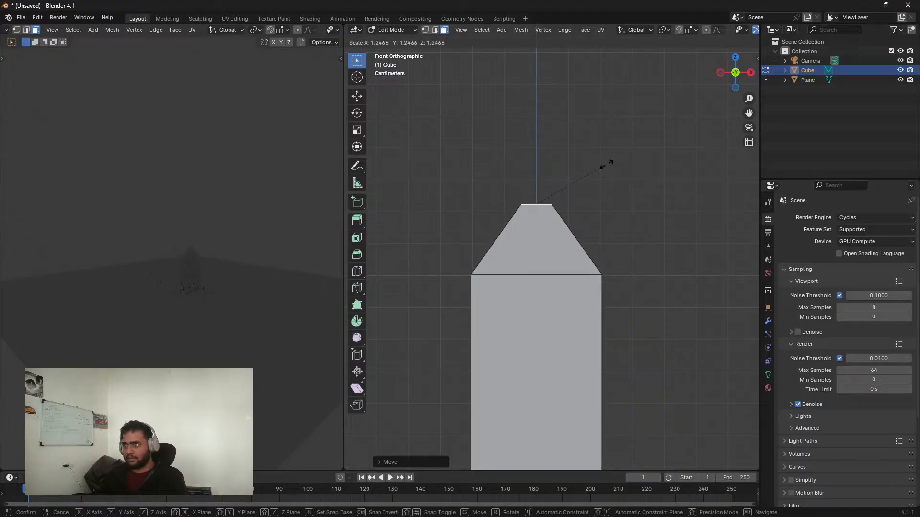
click(563, 165)
scroll(553, 164, down, 2)
middle_drag(553, 164, 536, 213)
mouse_move(537, 214)
middle_down()
mouse_move(520, 196)
mouse_move(532, 208)
middle_up()
scroll(522, 198, down, 3)
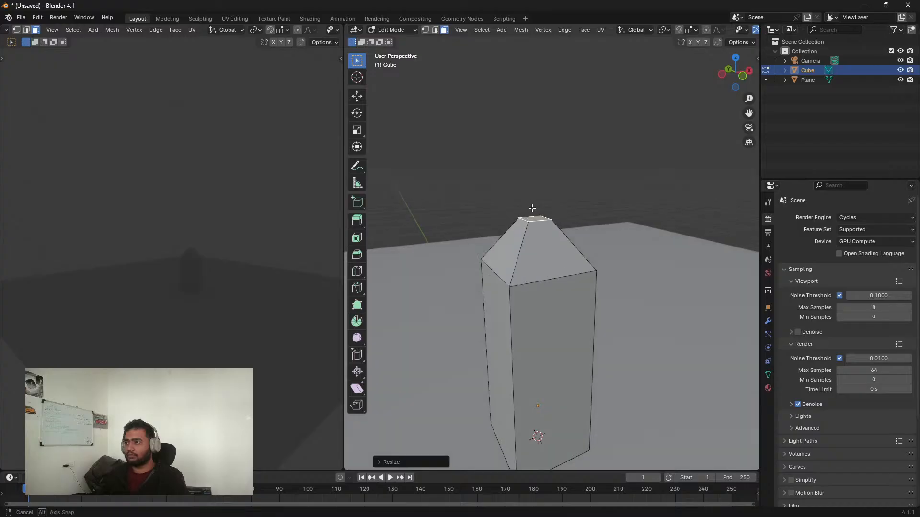
scroll(532, 353, down, 2)
middle_drag(531, 309, 566, 283)
Step: Raise the whole pillar along Z above the ground plane to expose its underside
key(Tab)
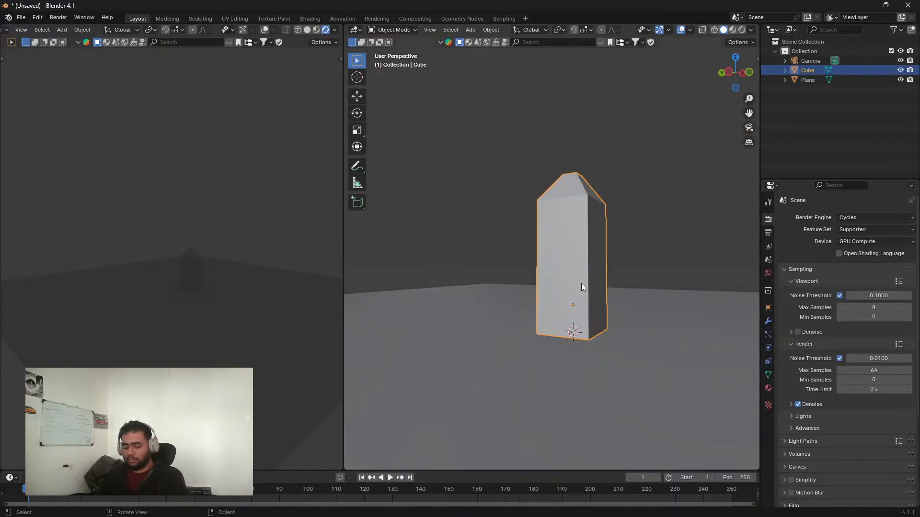
key(g)
key(z)
click(648, 338)
middle_drag(648, 338, 587, 336)
scroll(592, 329, up, 4)
scroll(576, 349, up, 1)
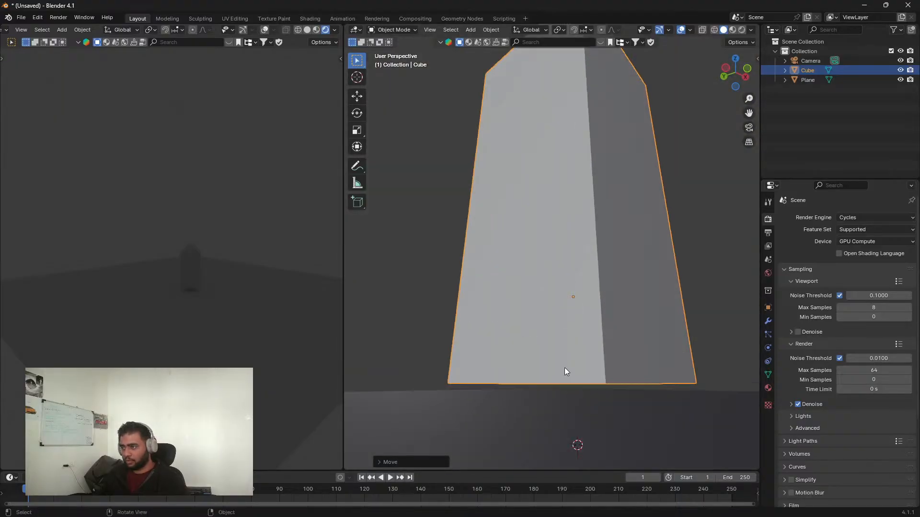
shift+middle_drag(565, 367, 556, 334)
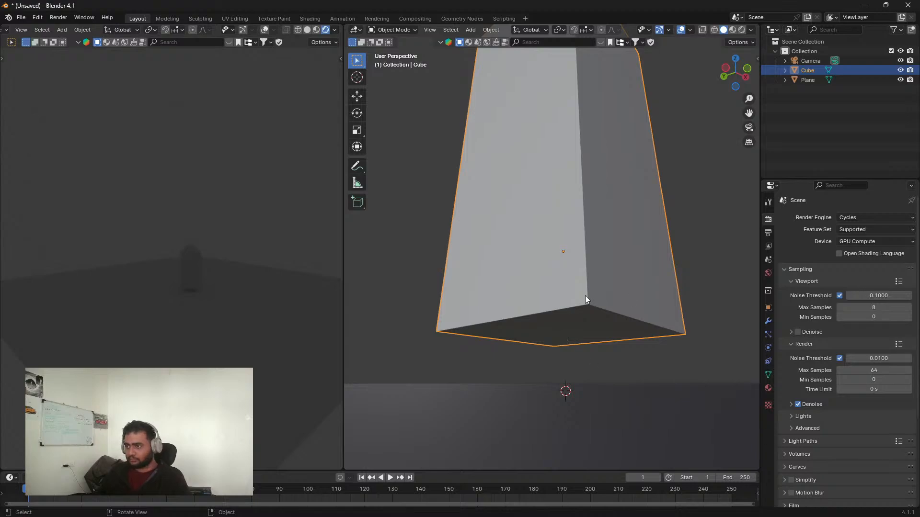
Step: Extrude the pillar's bottom face in place and scale it inward to about half its size
key(Tab)
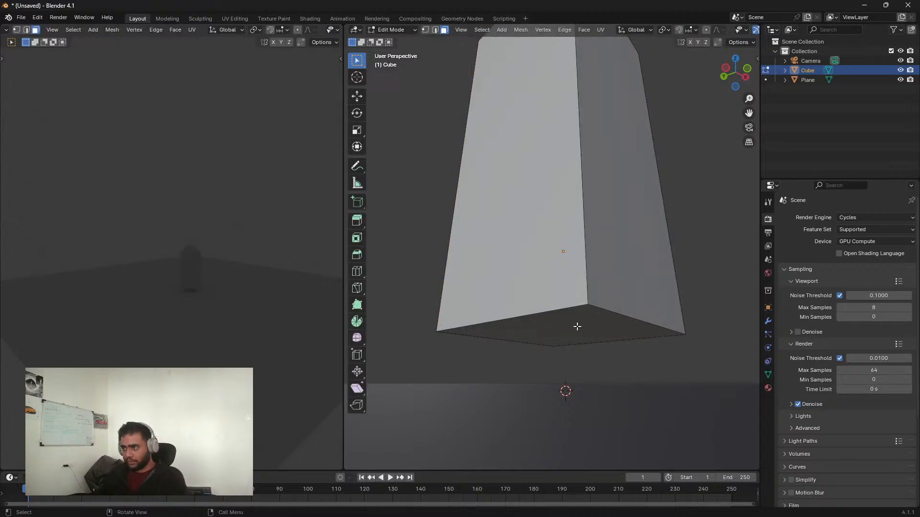
click(576, 326)
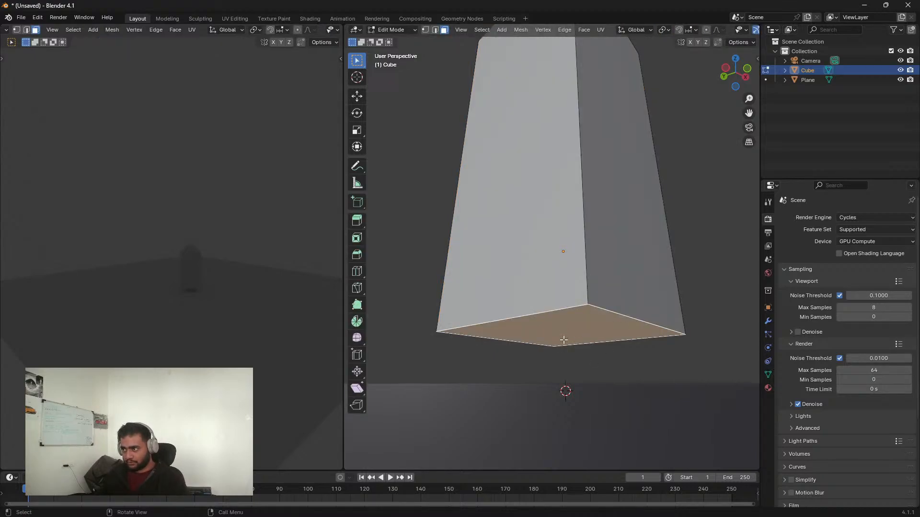
key(e)
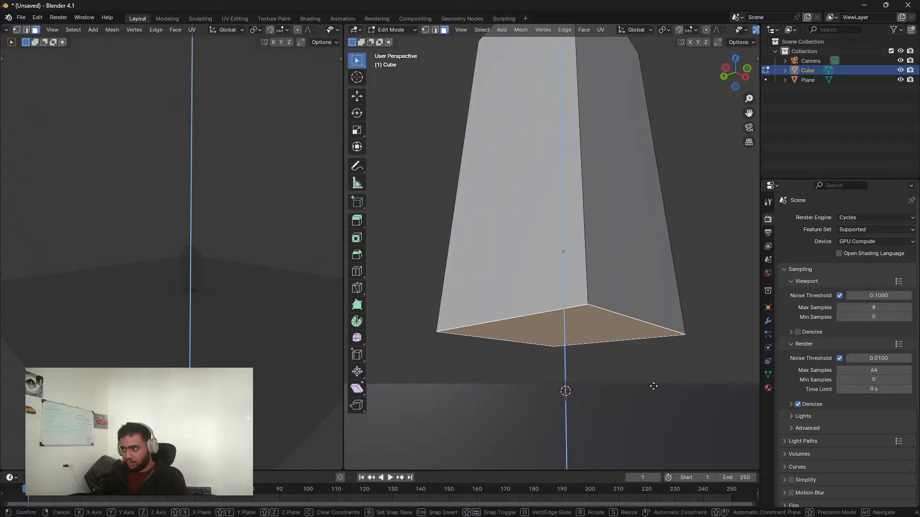
key(s)
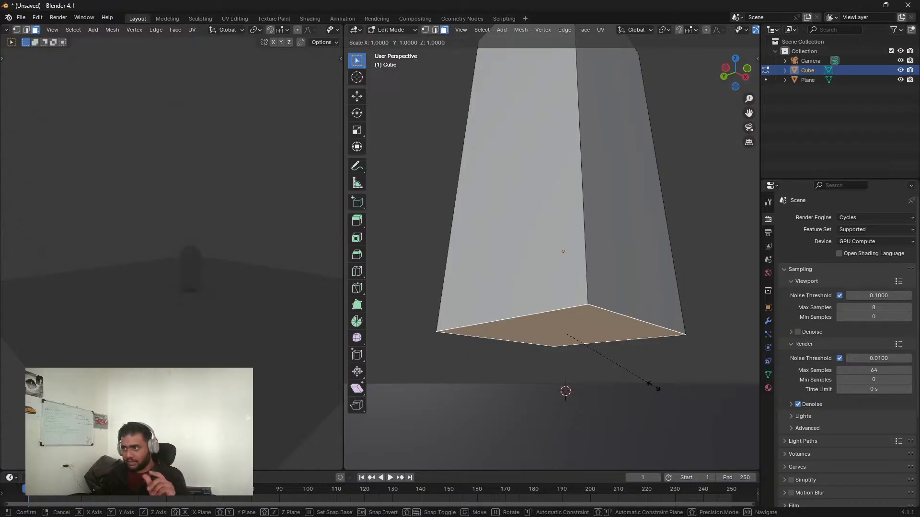
click(608, 350)
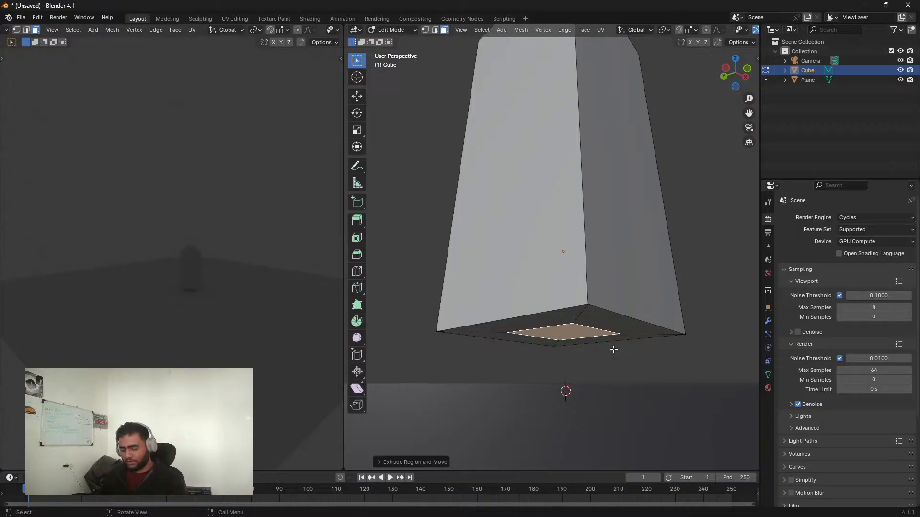
Step: Push the inner bottom face about 0.04 m up along Z to recess the pillar's base
key(g)
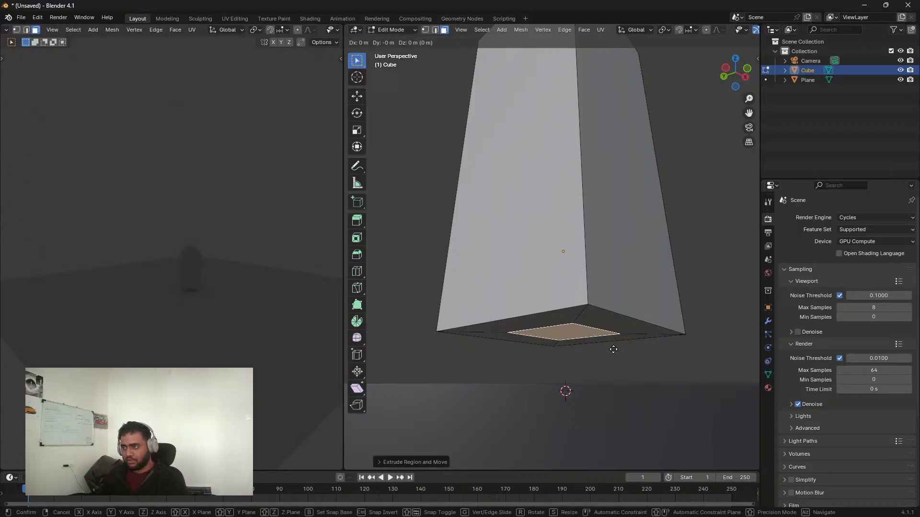
key(z)
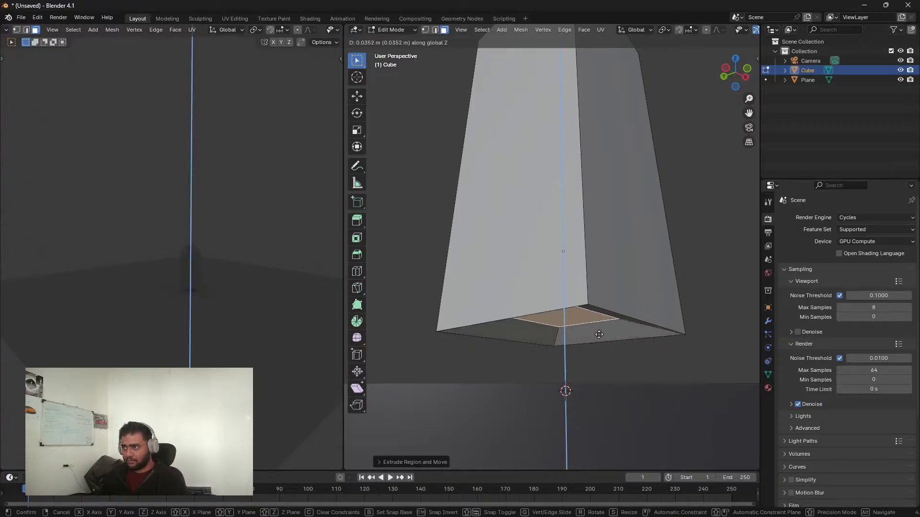
click(597, 333)
key(Tab)
scroll(569, 313, down, 2)
middle_drag(569, 313, 565, 232)
scroll(586, 292, down, 5)
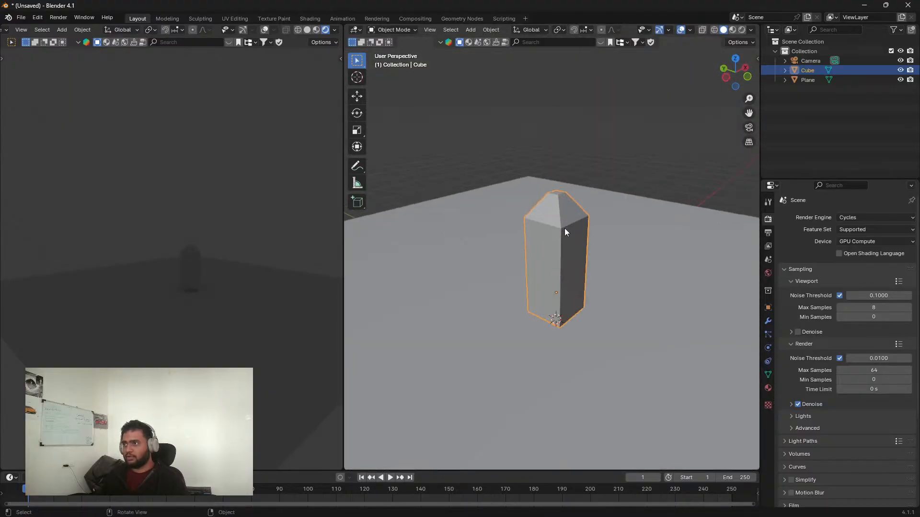
Step: Try a Subdivision Surface modifier on the pillar and remove it
scroll(550, 259, up, 4)
click(768, 321)
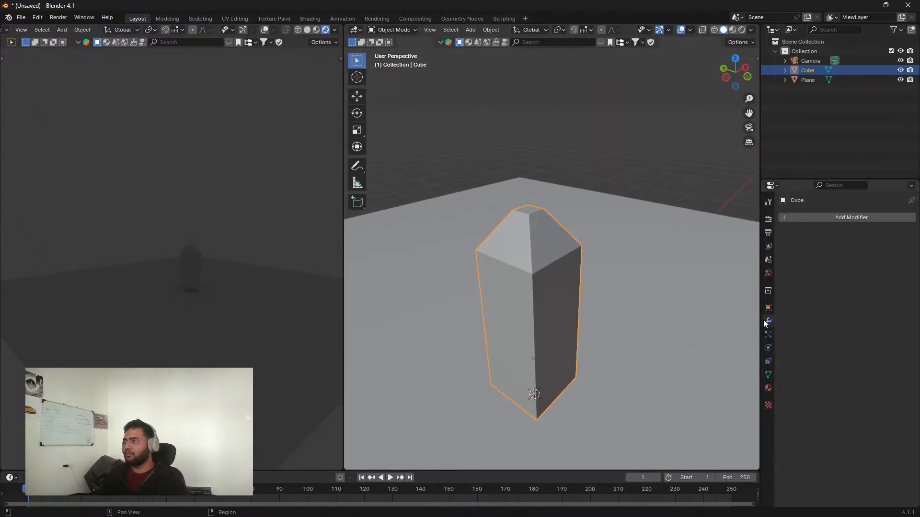
click(809, 220)
click(809, 220)
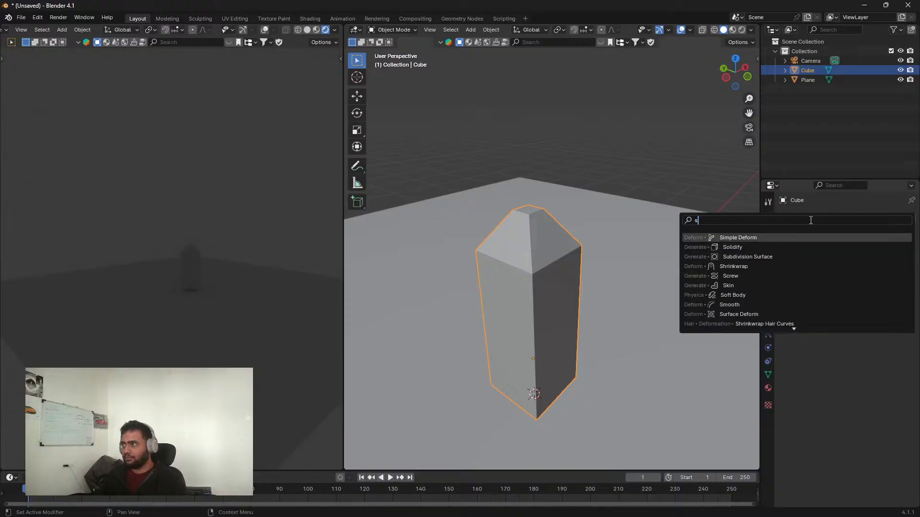
click(762, 255)
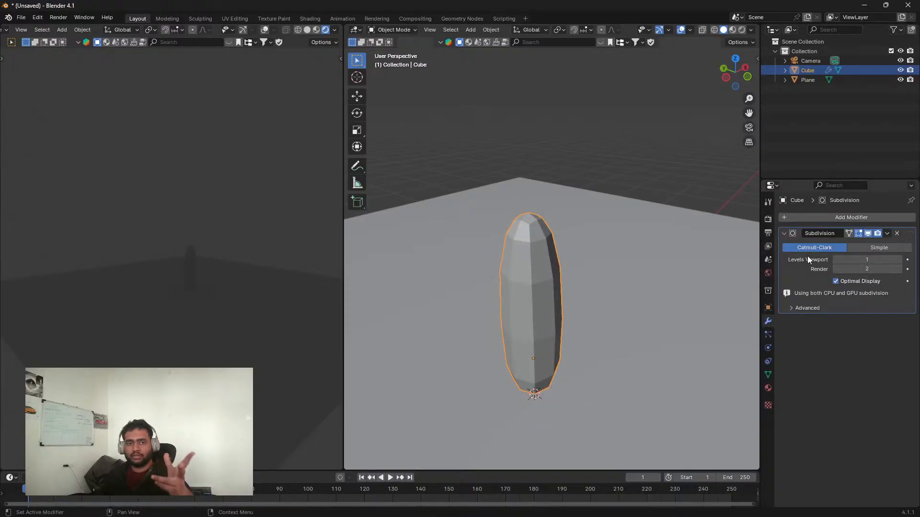
click(896, 233)
Step: Try a Bevel modifier on the pillar with a 0.11 m amount and 6 segments, and remove it
click(844, 220)
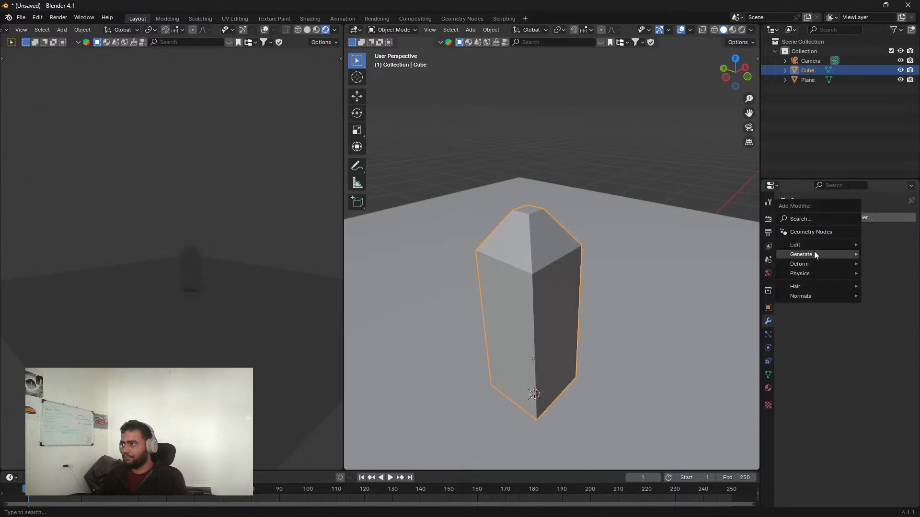
text(be)
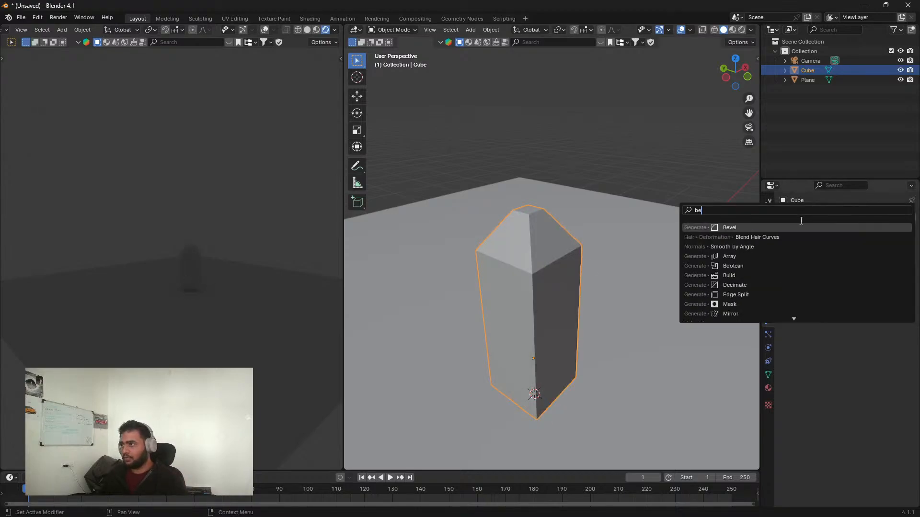
key(Return)
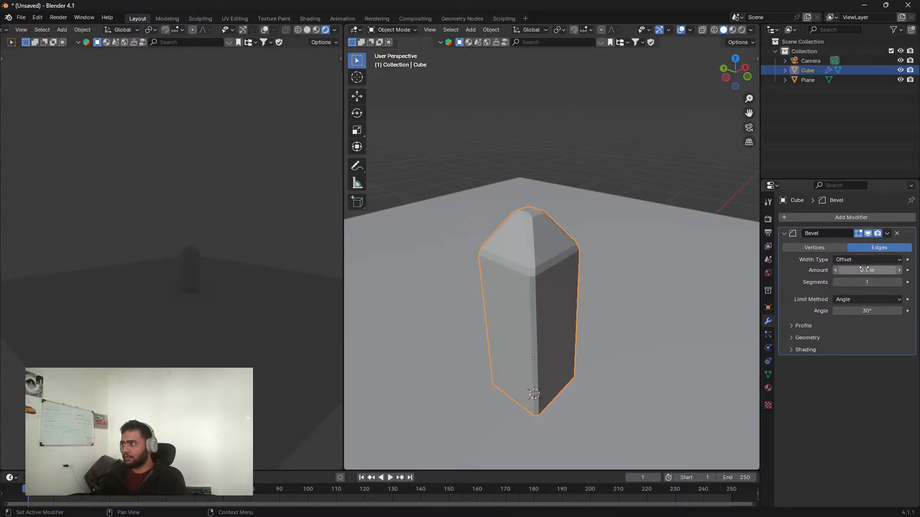
drag(860, 271, 886, 283)
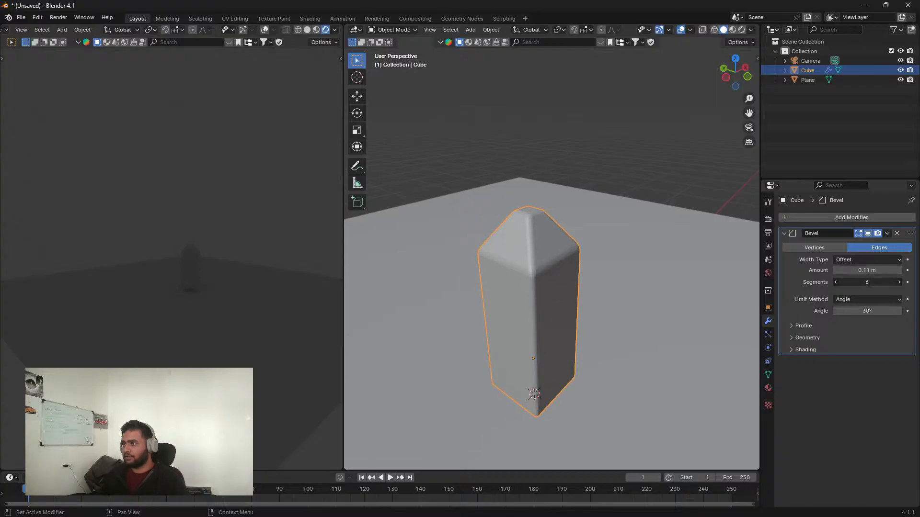
middle_drag(497, 355, 570, 336)
click(896, 233)
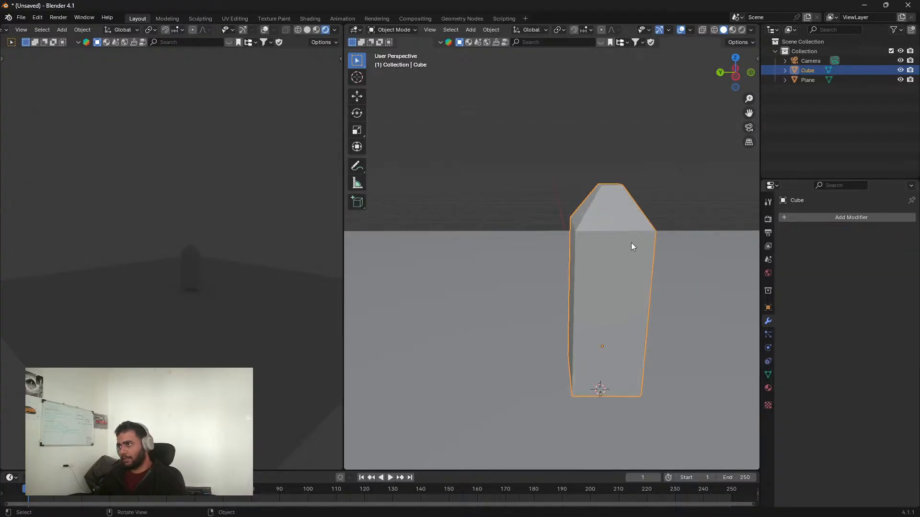
Step: Add a Subdivision Surface modifier to the pillar with its viewport level set to 2
click(820, 218)
text(s)
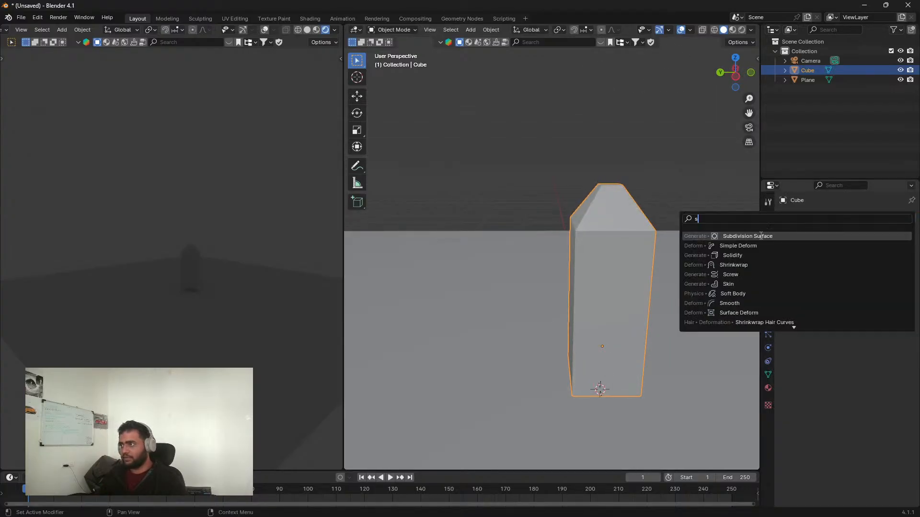
click(761, 236)
click(899, 260)
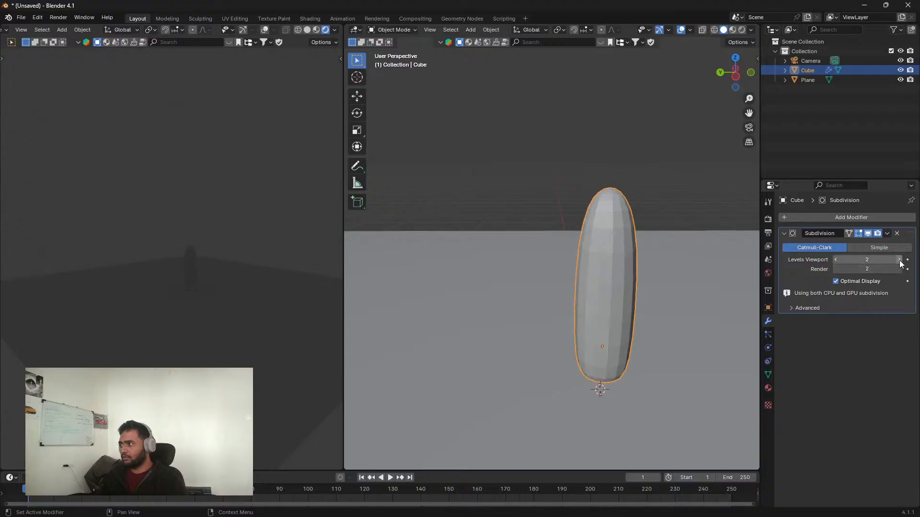
click(900, 260)
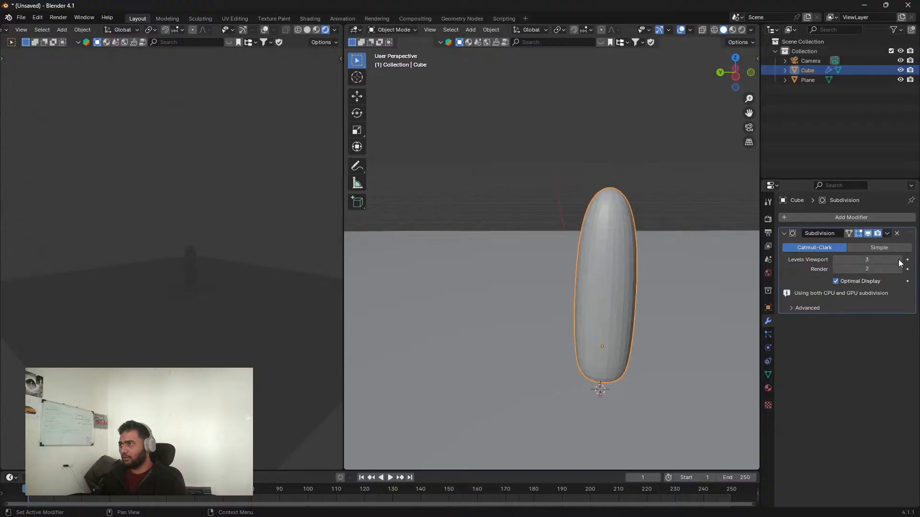
drag(847, 265, 837, 265)
mouse_move(585, 286)
middle_down()
mouse_move(577, 284)
mouse_move(587, 277)
middle_up()
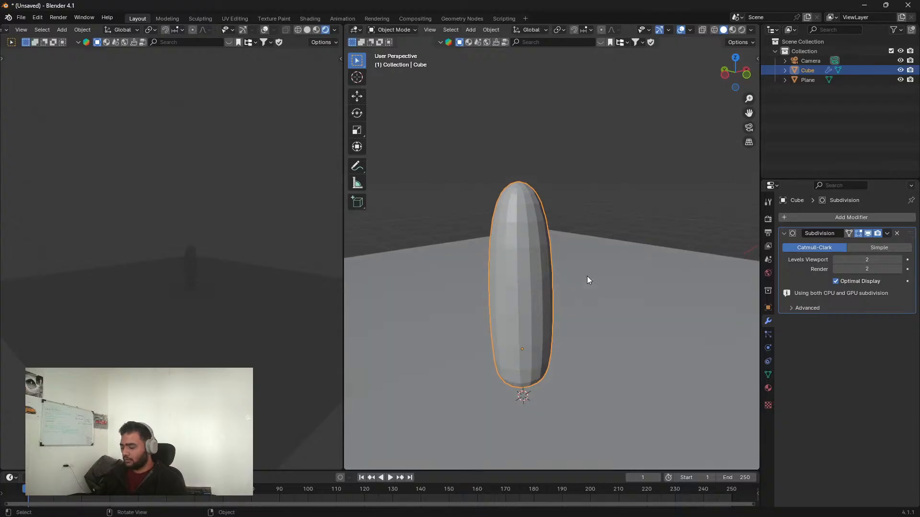
Step: Add seven evenly spaced horizontal loop cuts along the pillar's straight body in Edit Mode
key(KP_1)
middle_drag(489, 297, 526, 281)
scroll(522, 279, down, 3)
key(Tab)
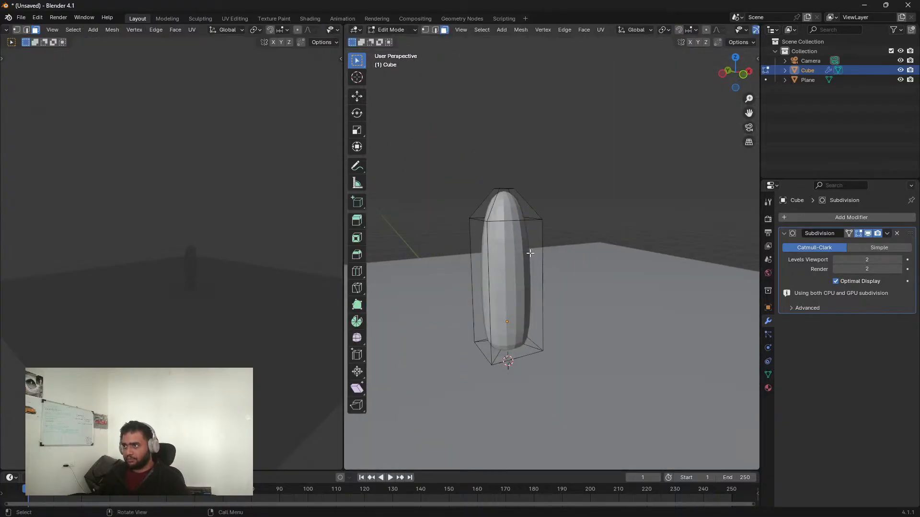
key(KP_1)
scroll(487, 279, up, 2)
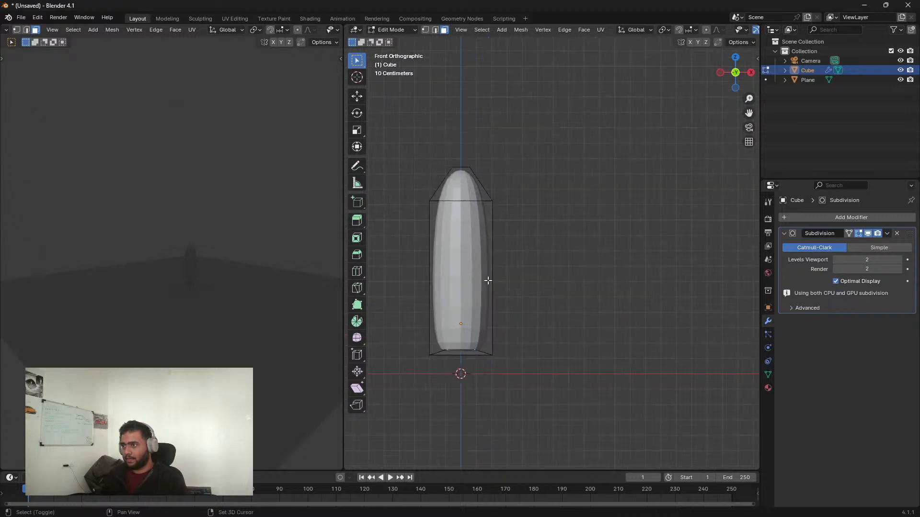
shift+middle_drag(487, 279, 543, 286)
scroll(566, 282, up, 2)
scroll(575, 276, down, 1)
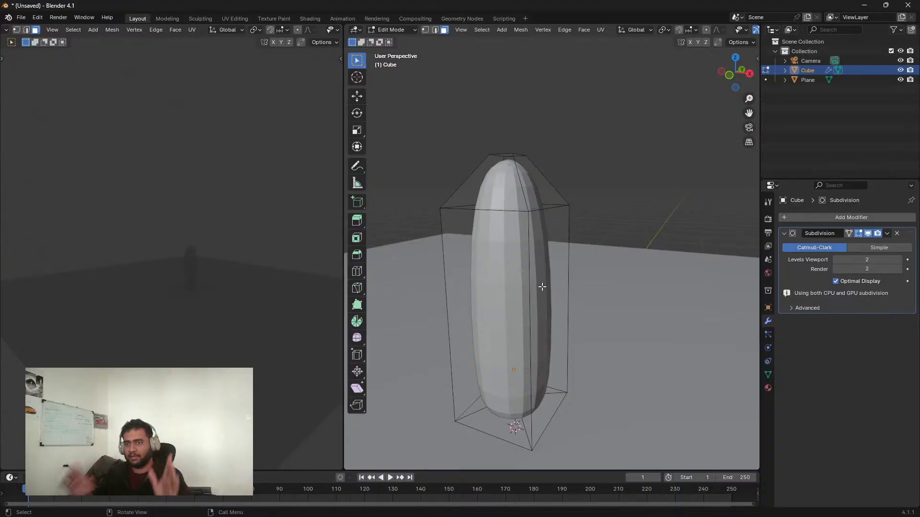
key(ctrl)
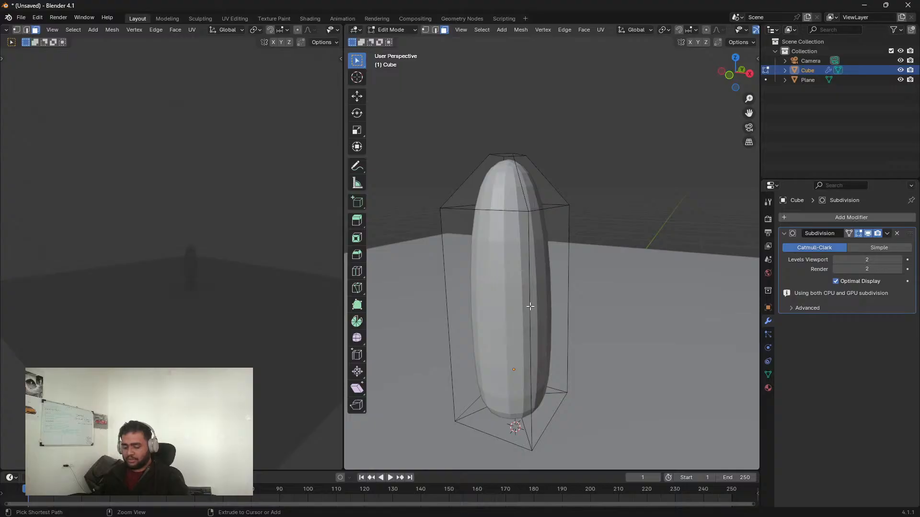
key(ctrl+r)
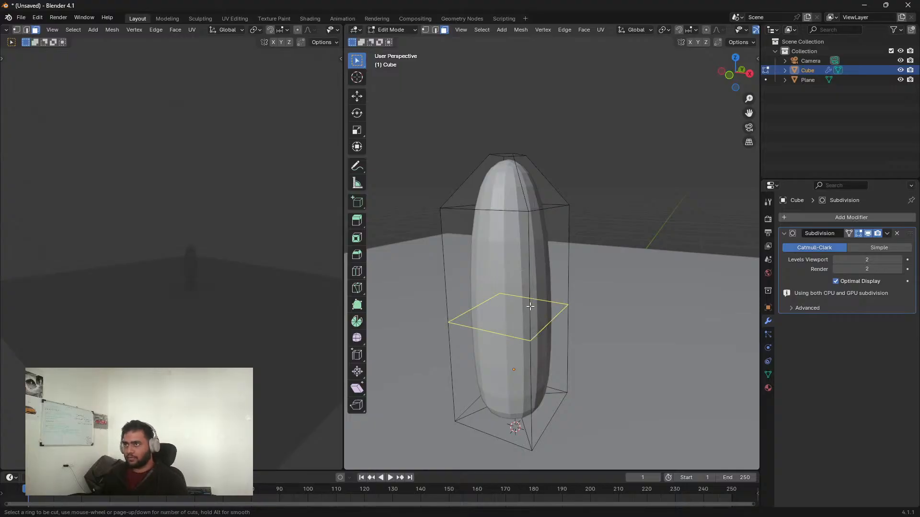
scroll(530, 306, up, 1)
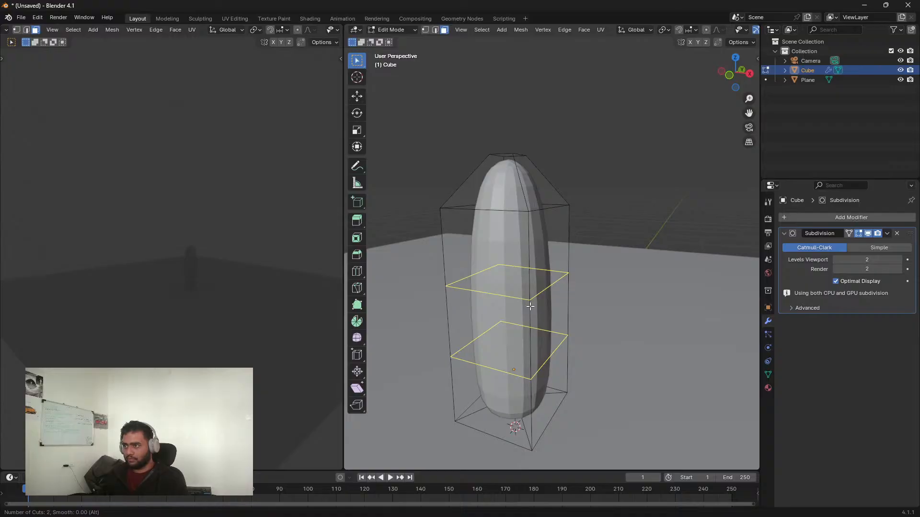
scroll(530, 307, up, 2)
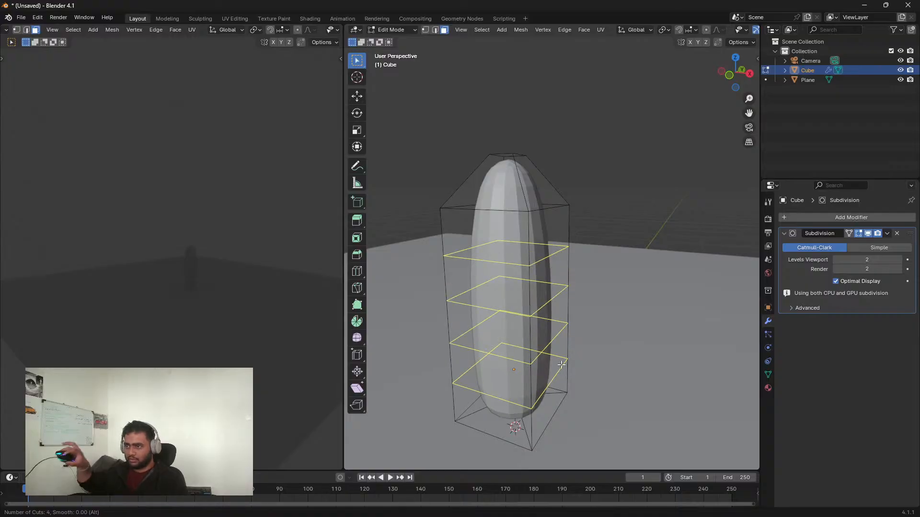
scroll(561, 365, up, 1)
scroll(562, 365, up, 1)
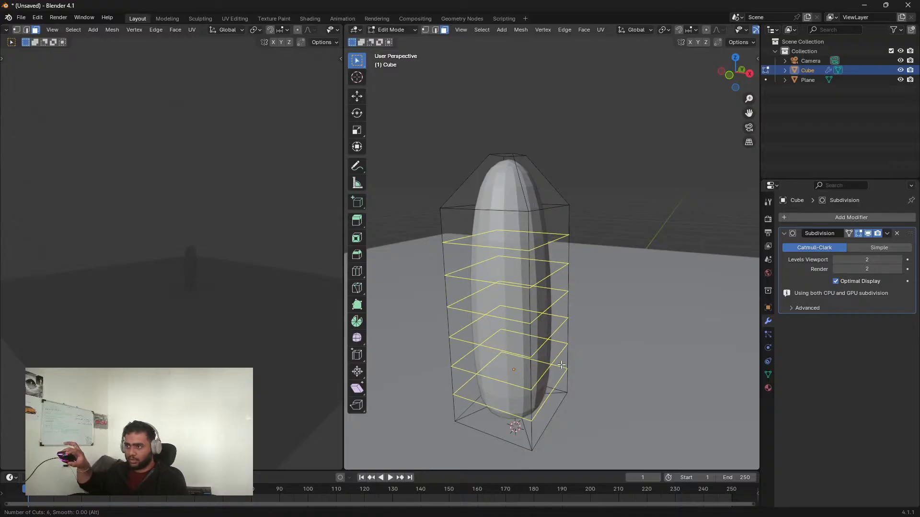
scroll(561, 365, up, 1)
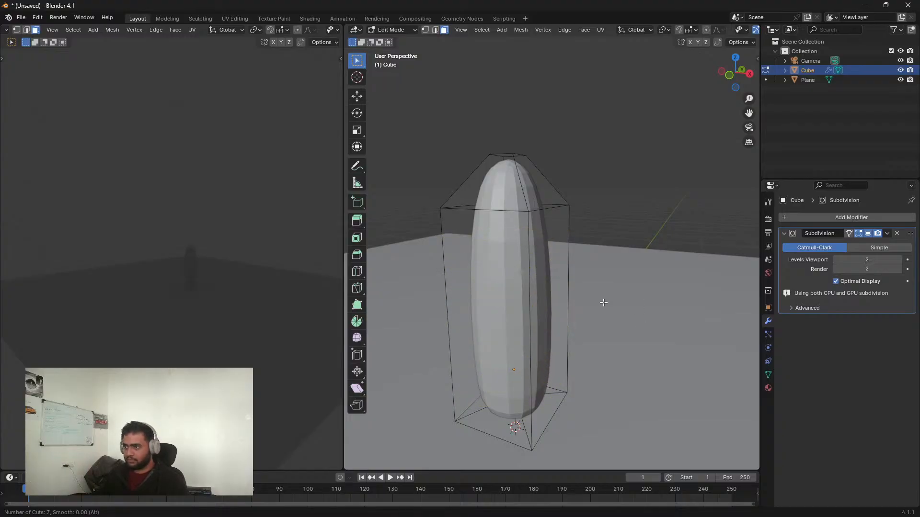
click(534, 332)
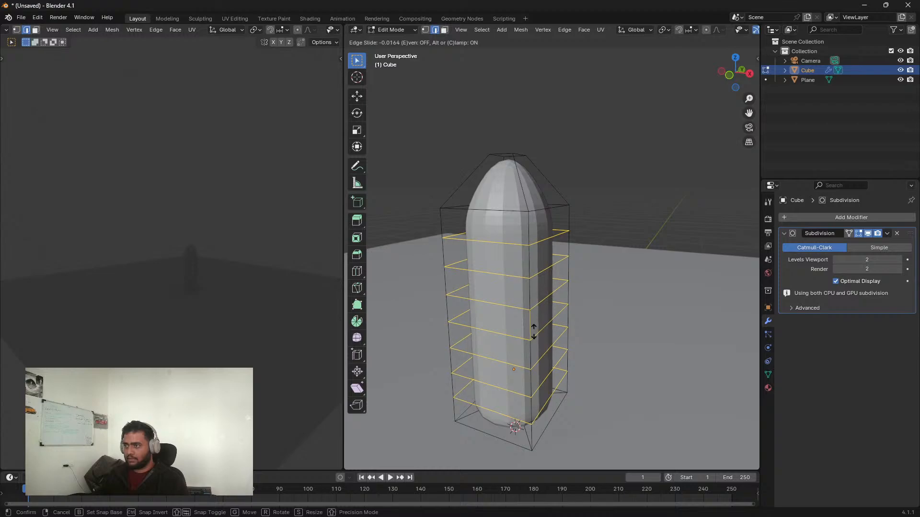
click(533, 331)
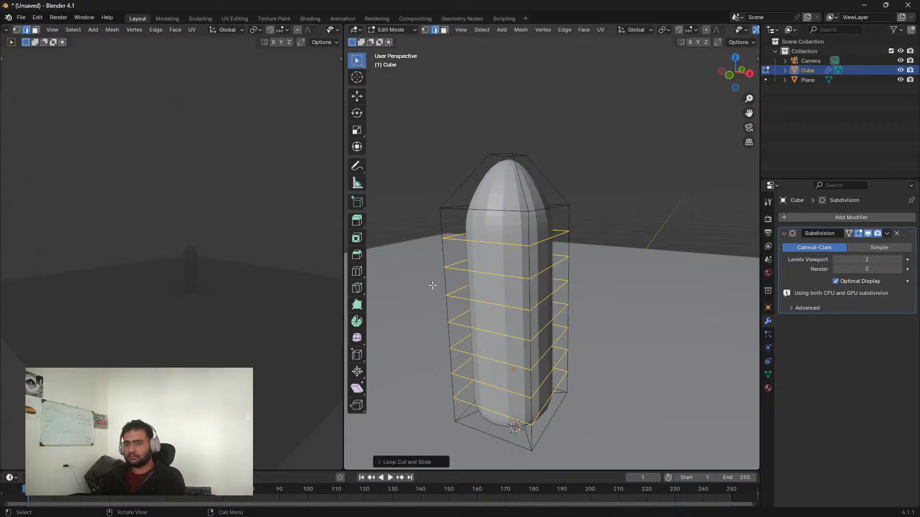
Step: Deselect the new loops, return to Object Mode and apply Shade Smooth to the pillar
scroll(432, 286, down, 4)
middle_drag(460, 285, 487, 281)
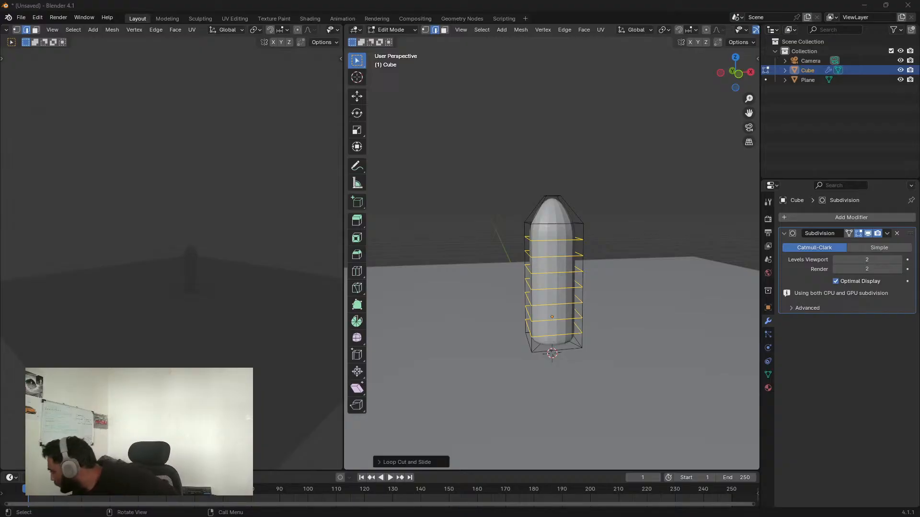
middle_drag(609, 230, 568, 289)
click(645, 291)
scroll(593, 161, up, 4)
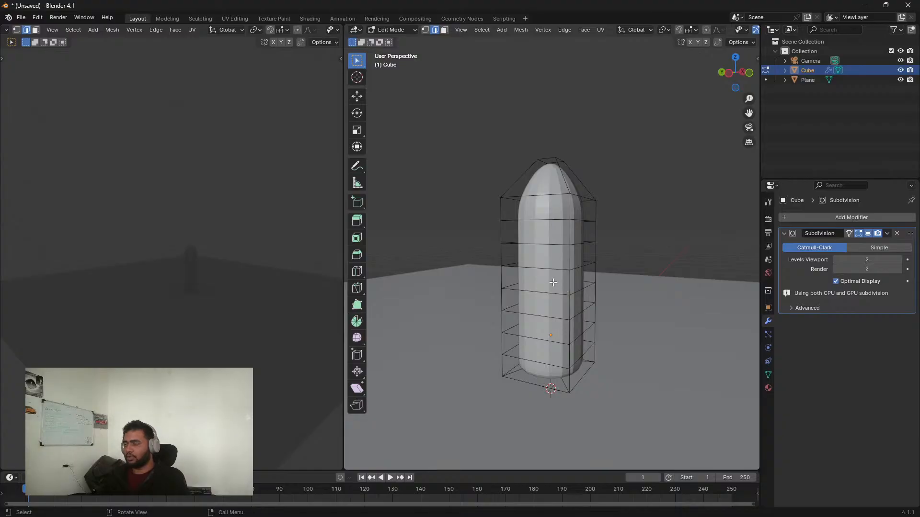
key(Tab)
right_click(588, 217)
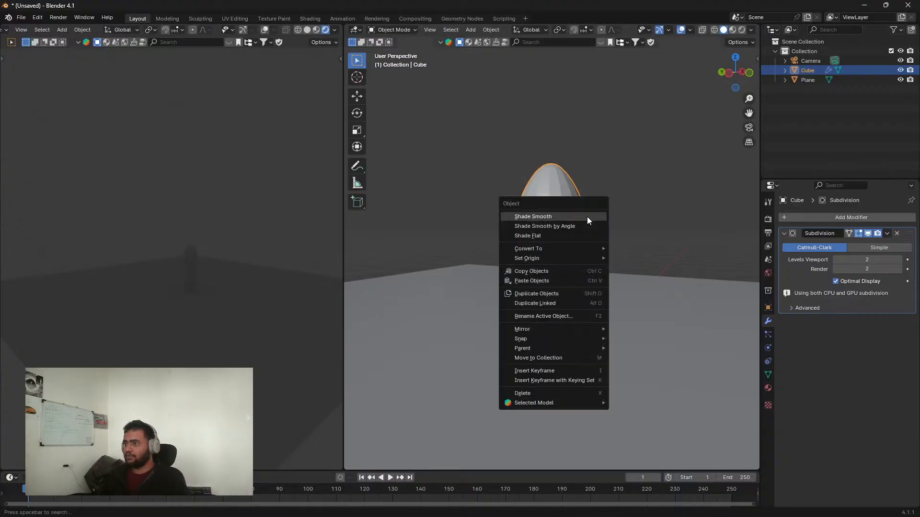
click(588, 216)
middle_drag(587, 242, 563, 244)
Step: Bevel the pillar's four corner edge loops, from base to tip, by about 0.23 m with 2 segments
key(Tab)
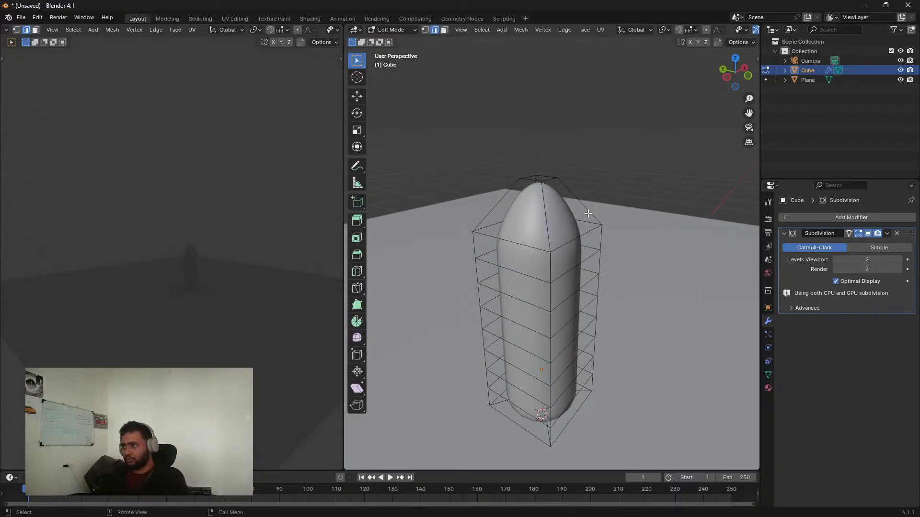
scroll(624, 211, down, 1)
middle_drag(615, 220, 621, 234)
alt+click(558, 247)
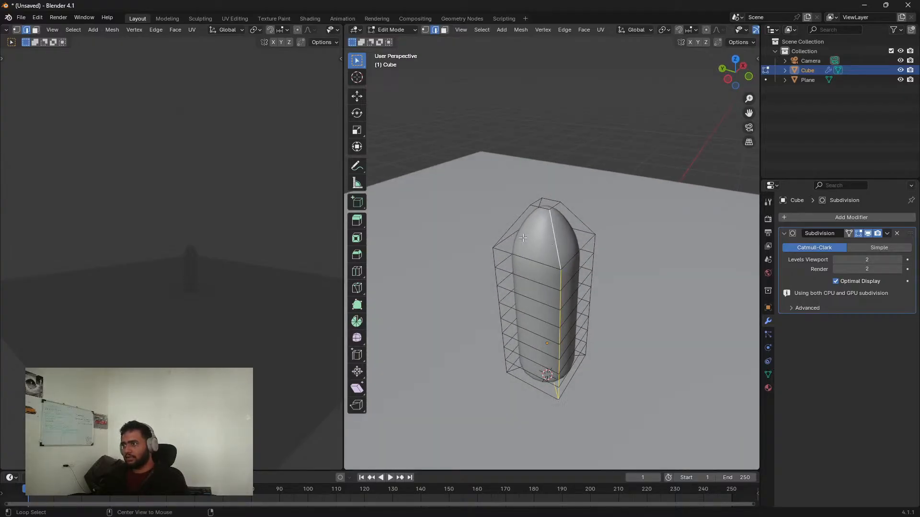
alt+click(516, 226)
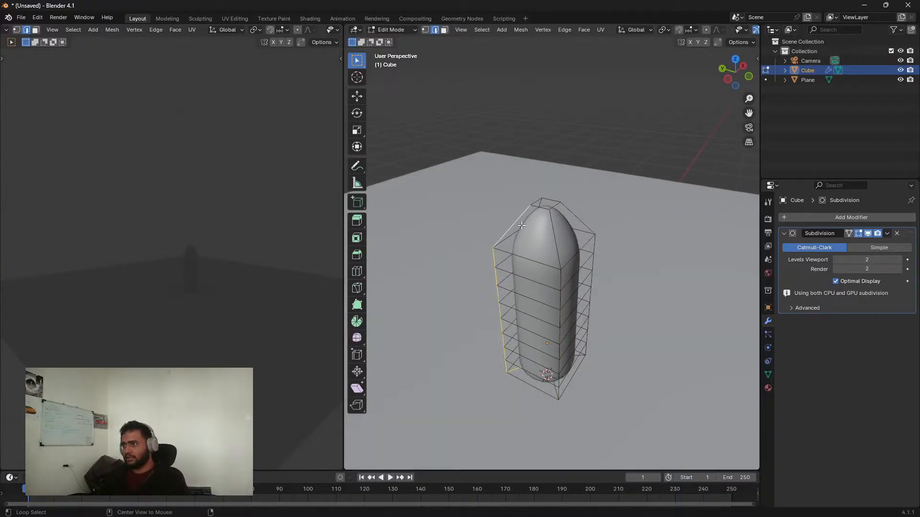
alt+shift+click(552, 236)
middle_drag(590, 220, 680, 158)
middle_drag(553, 314, 586, 215)
shift+middle_drag(566, 168, 561, 233)
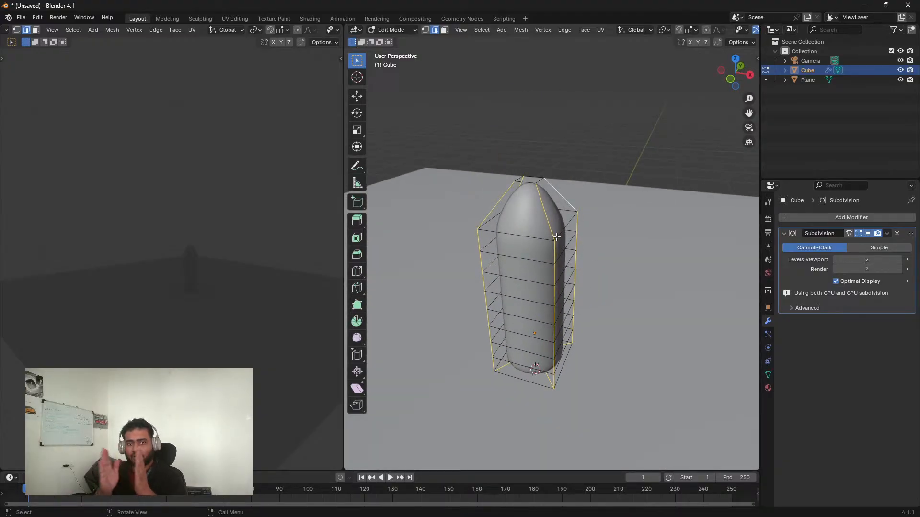
key(ctrl+e)
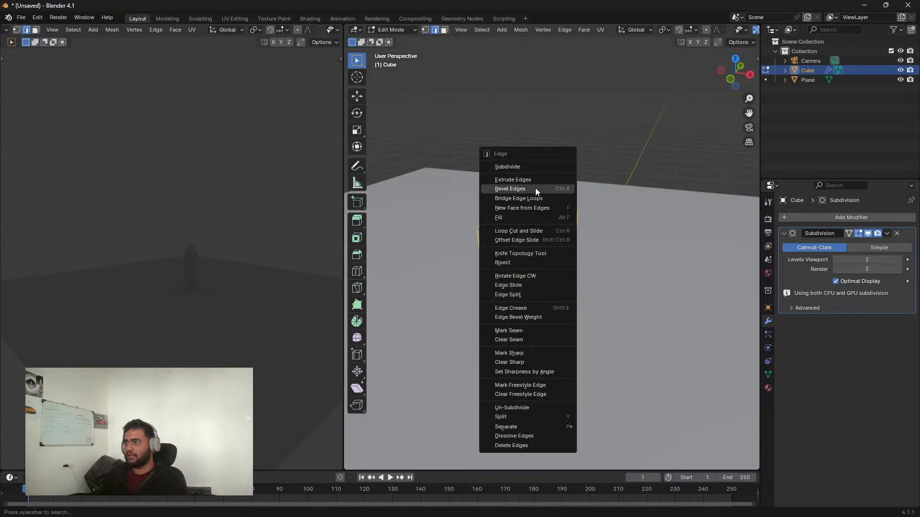
click(525, 188)
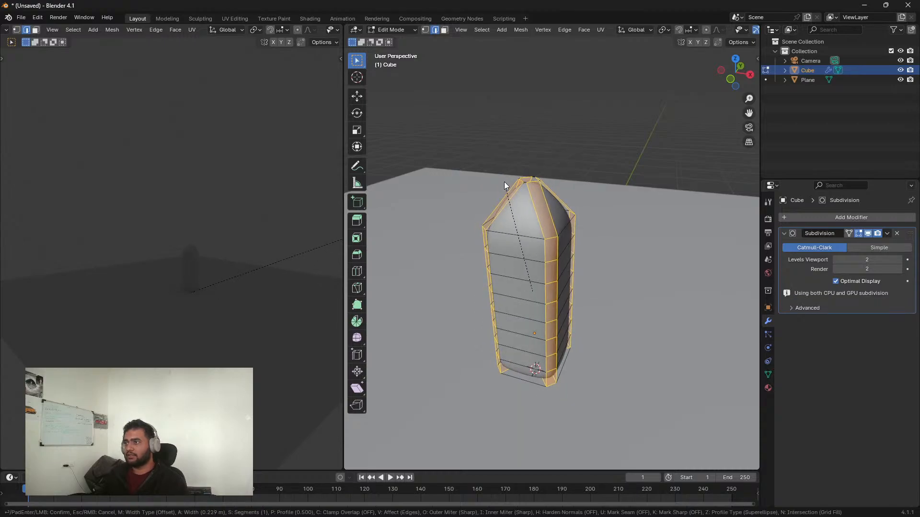
scroll(509, 184, up, 1)
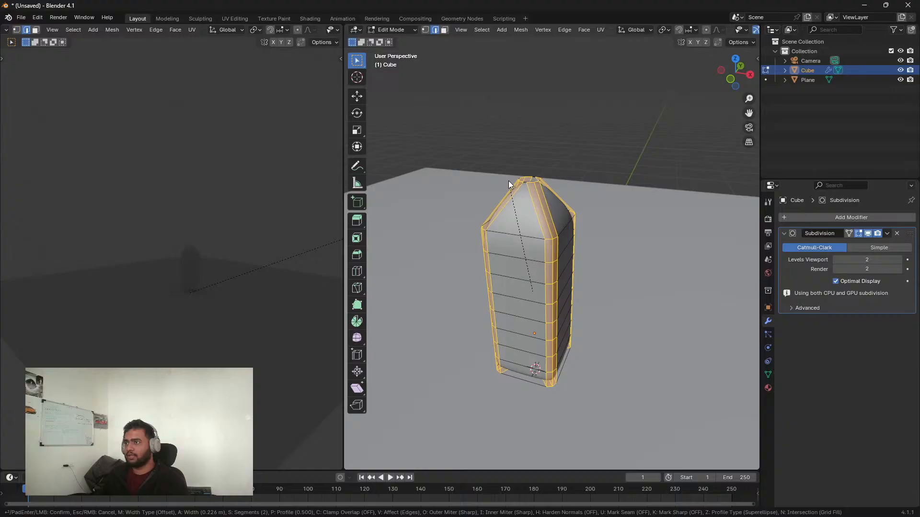
click(509, 184)
Step: Extrude the pillar's small top face about 0.07 m upward along Z to form a neck
middle_drag(508, 184, 569, 234)
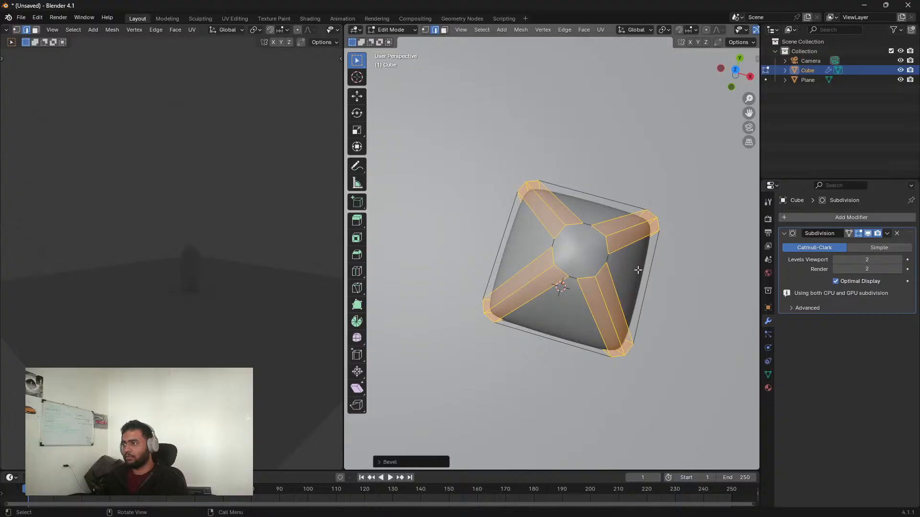
middle_drag(637, 269, 599, 244)
click(620, 137)
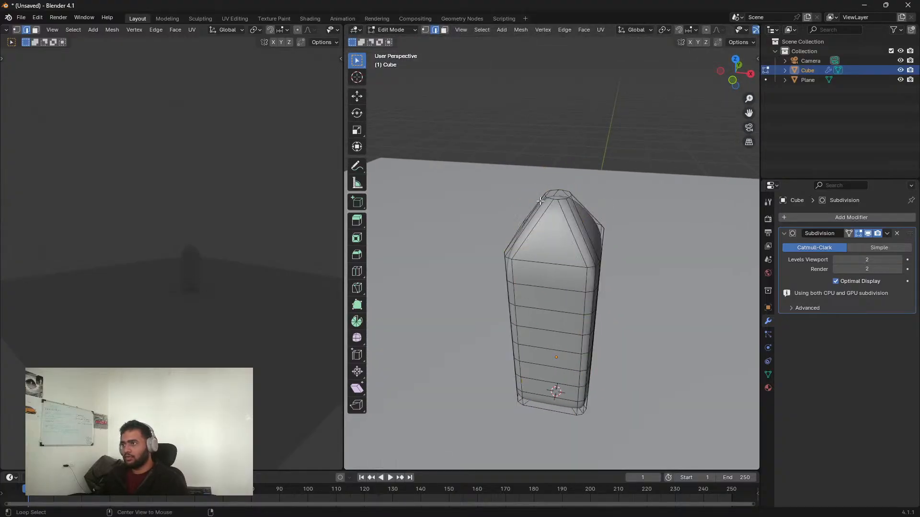
alt+scroll(557, 176, up, 1)
ctrl+middle_drag(556, 176, 586, 240)
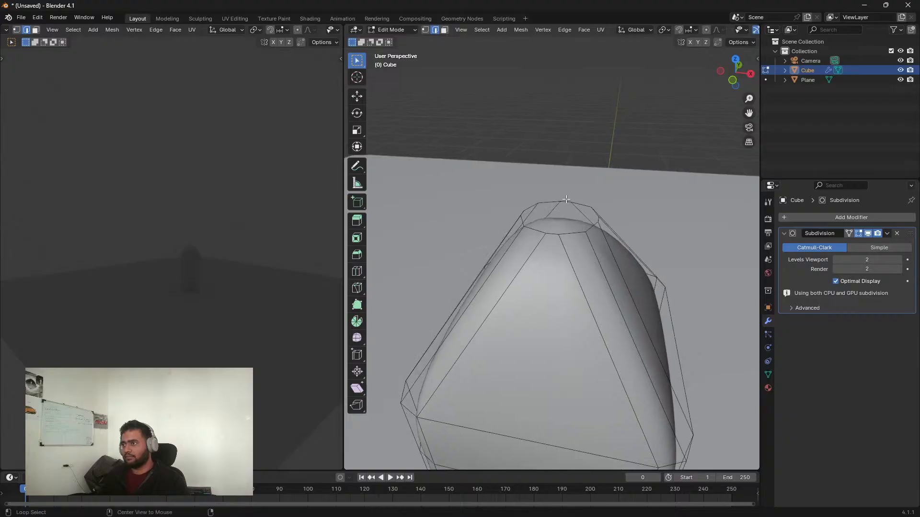
alt+click(587, 239)
key(g)
key(z)
key(z)
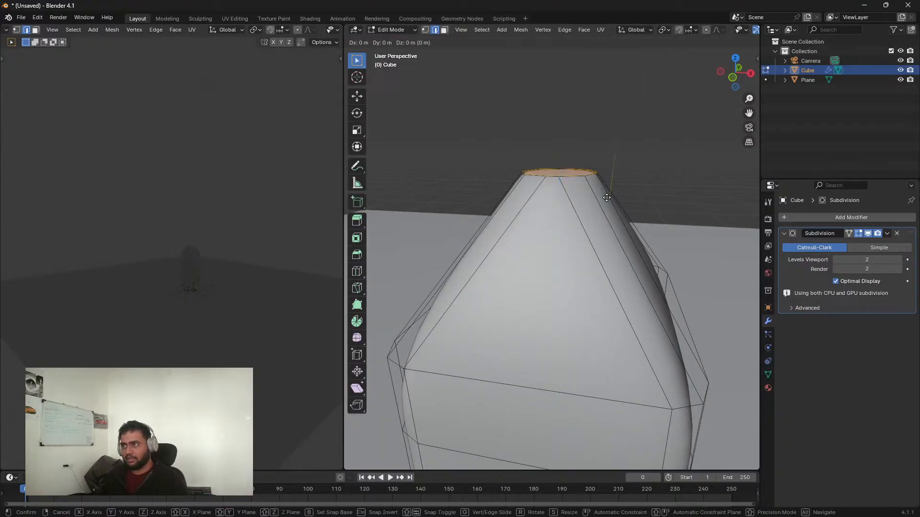
key(z)
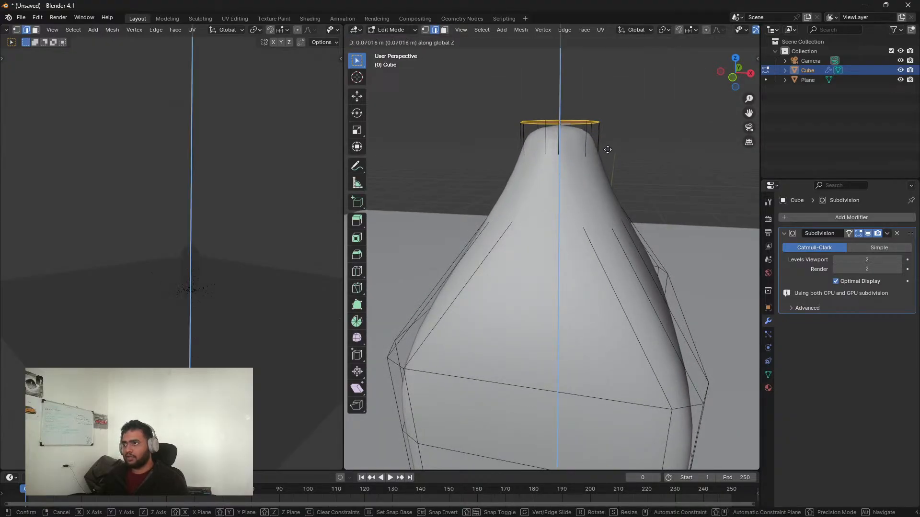
click(606, 157)
scroll(616, 182, down, 1)
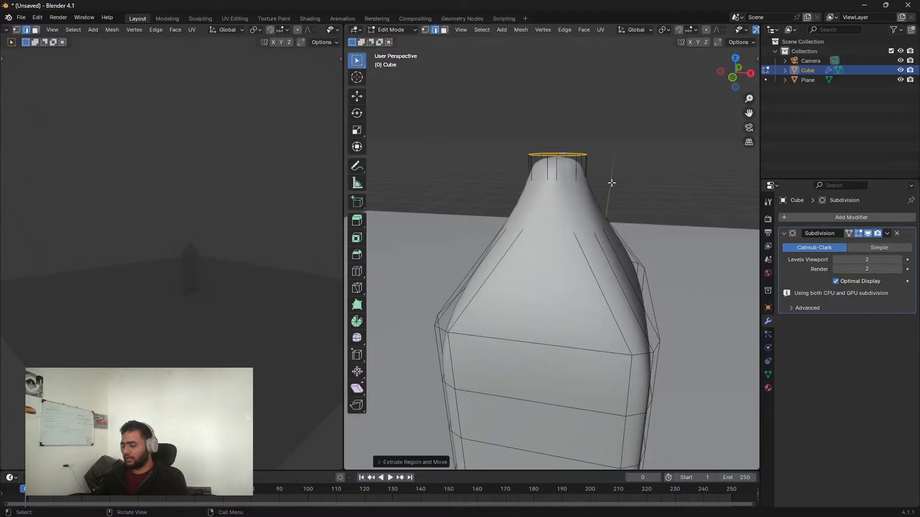
Step: Bevel the edge loop at the base of the extruded neck by about 0.006 m with 2 segments, working in X-ray
key(KP_1)
scroll(611, 183, up, 2)
shift+middle_drag(608, 161, 573, 234)
key(alt+z)
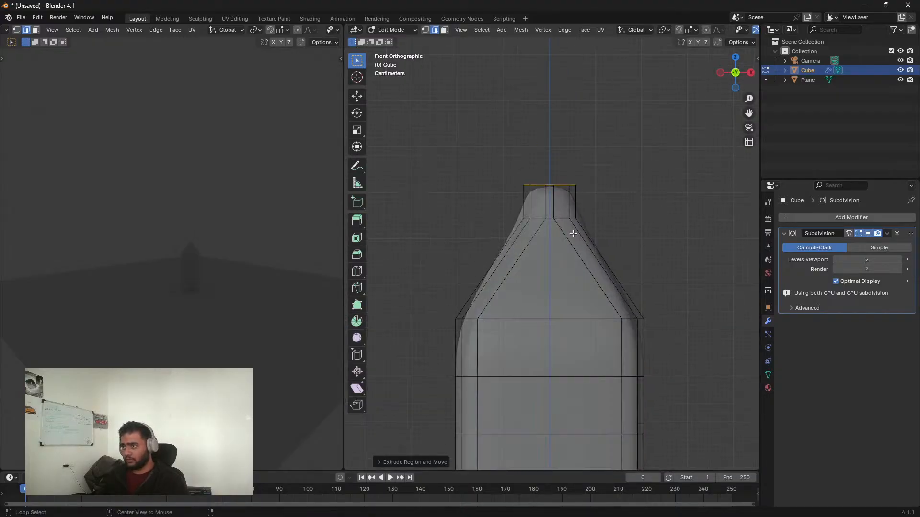
scroll(551, 240, up, 4)
shift+middle_drag(595, 189, 614, 237)
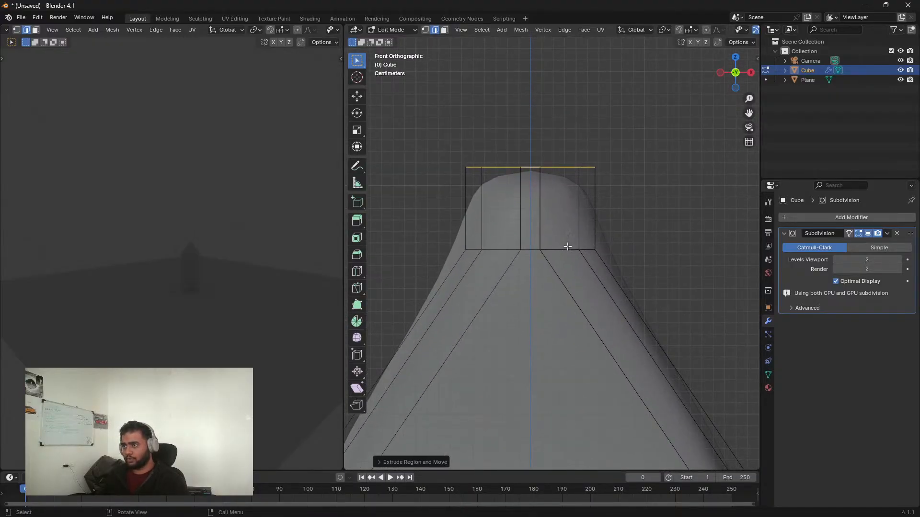
click(659, 203)
scroll(528, 311, up, 2)
shift+middle_drag(528, 312, 539, 373)
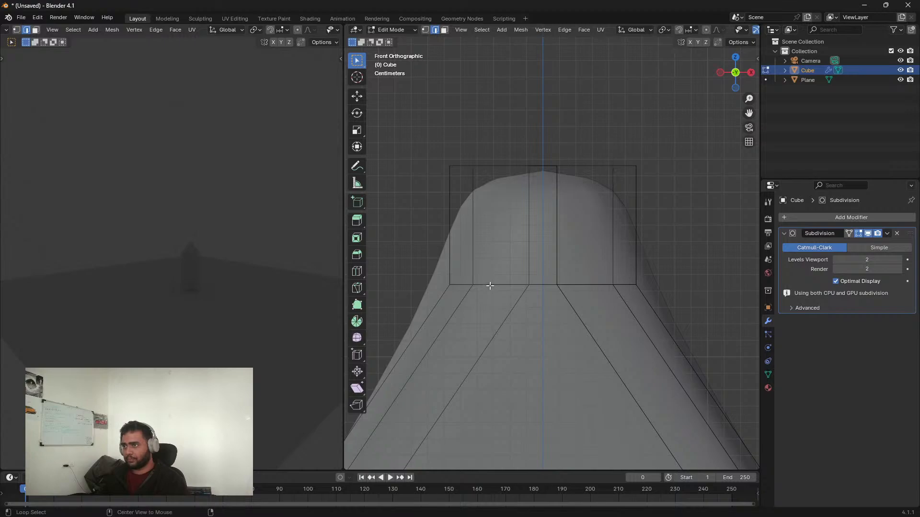
alt+click(489, 285)
key(alt+z)
key(alt+z)
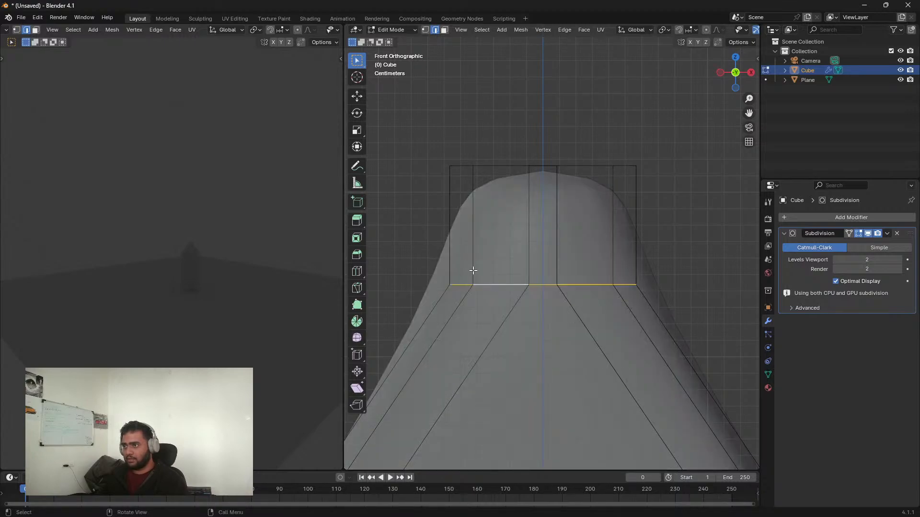
key(ctrl+e)
click(407, 228)
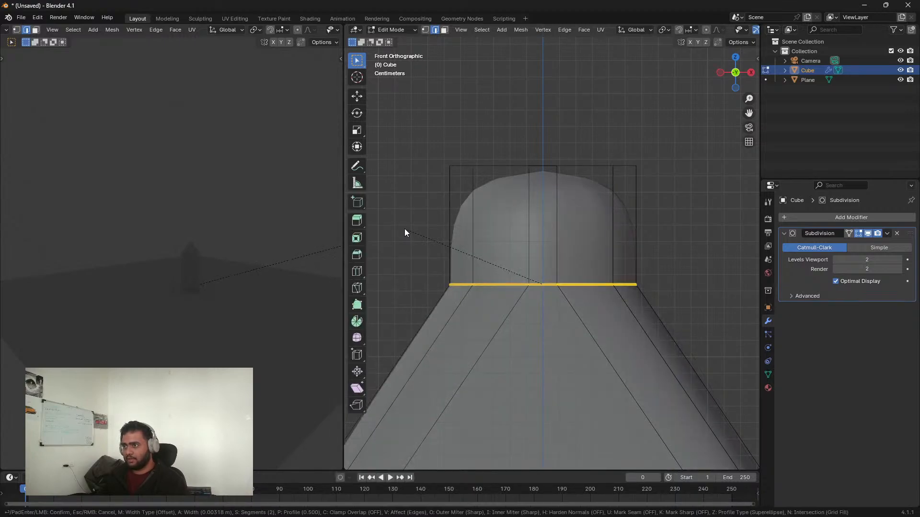
scroll(405, 230, down, 1)
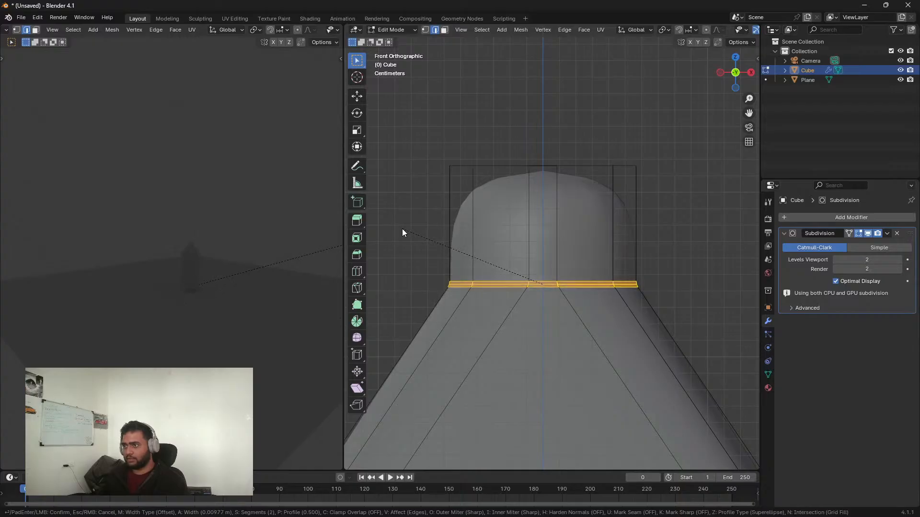
scroll(402, 229, up, 1)
click(404, 229)
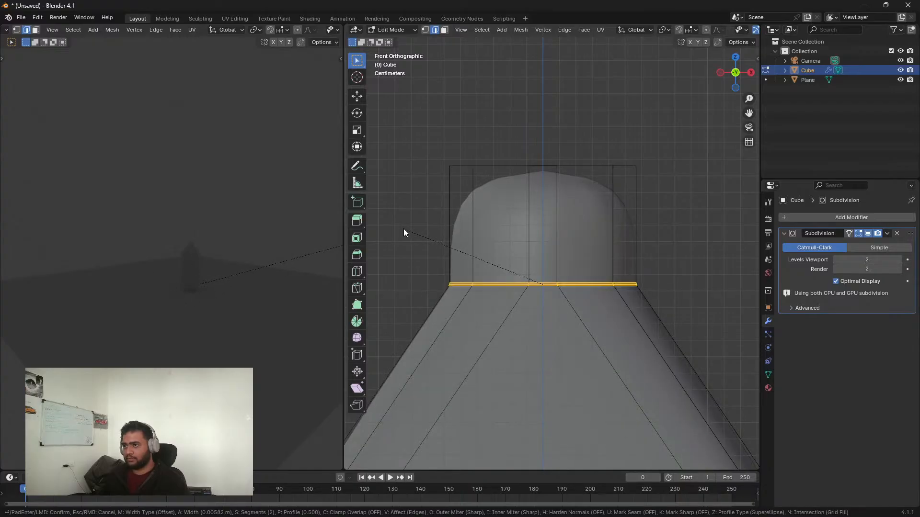
middle_drag(551, 116, 545, 135)
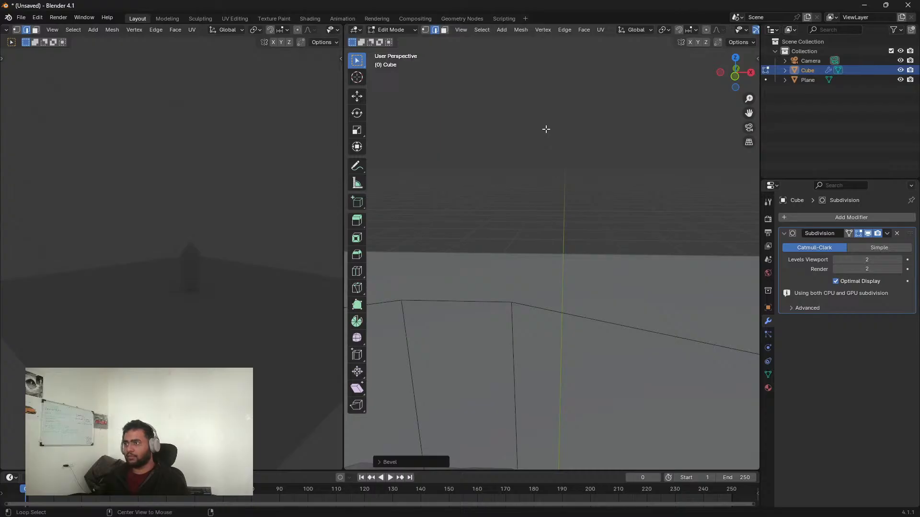
Step: Select the neck's top face in face mode, try deleting its edges and undo that deletion
scroll(546, 139, down, 9)
click(561, 140)
scroll(599, 278, up, 4)
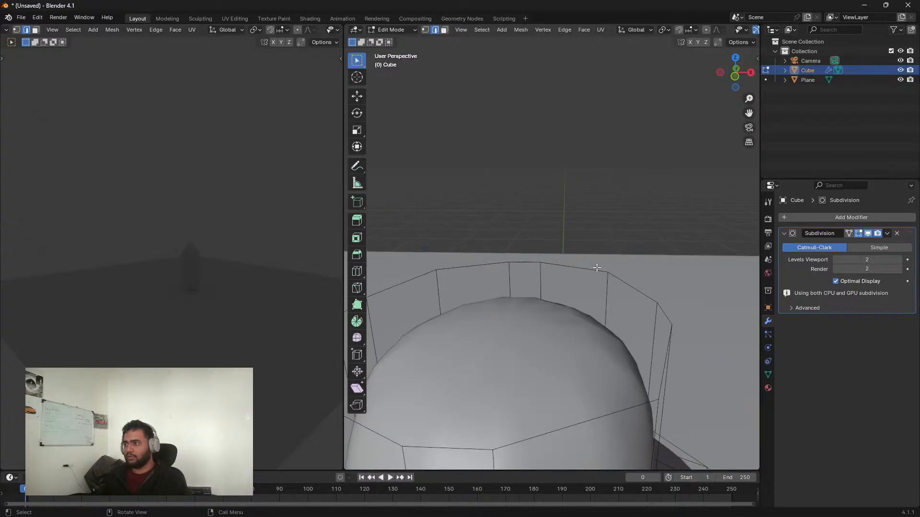
scroll(580, 271, down, 2)
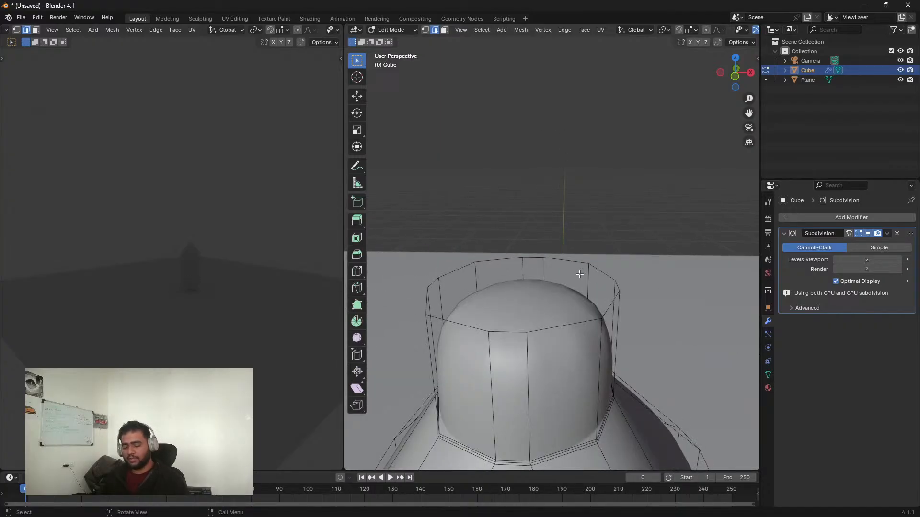
key(3)
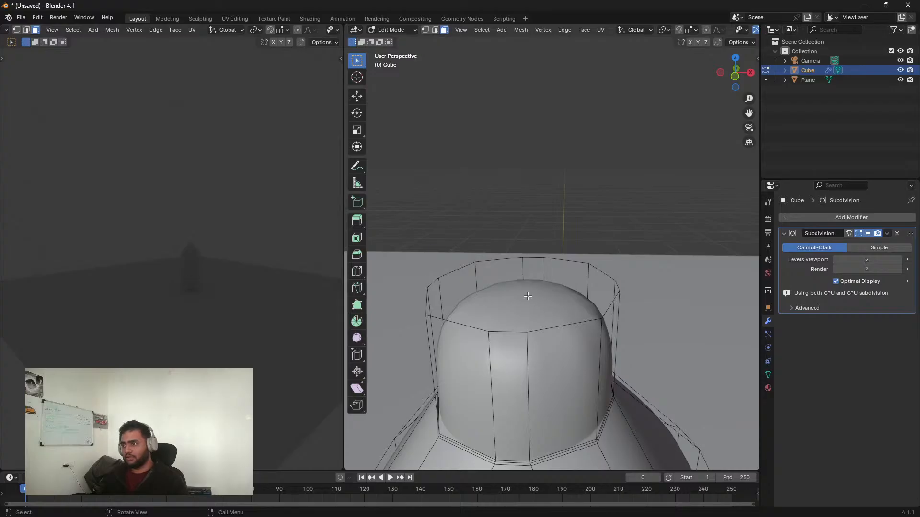
alt+click(550, 279)
key(x)
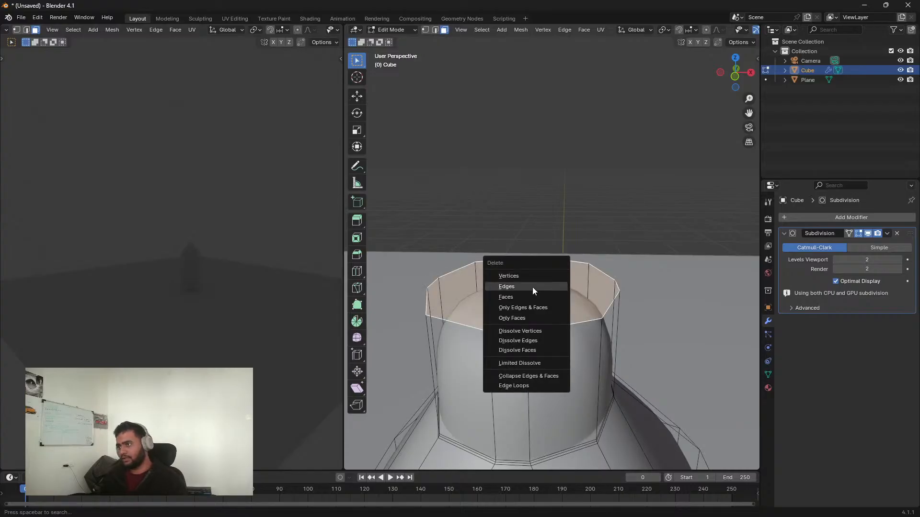
click(533, 287)
key(ctrl+z)
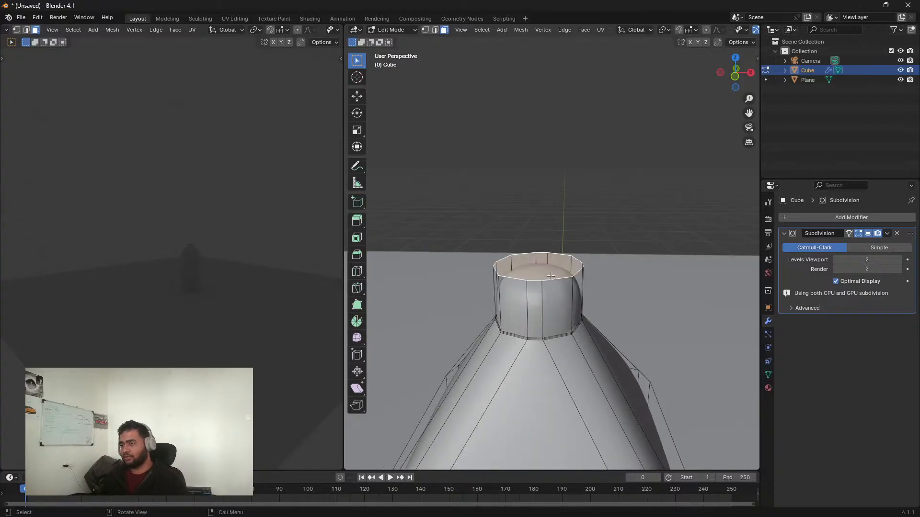
Step: Delete the neck's top face to open the bottle, then return to Object Mode and check the opening
scroll(546, 265, up, 2)
key(x)
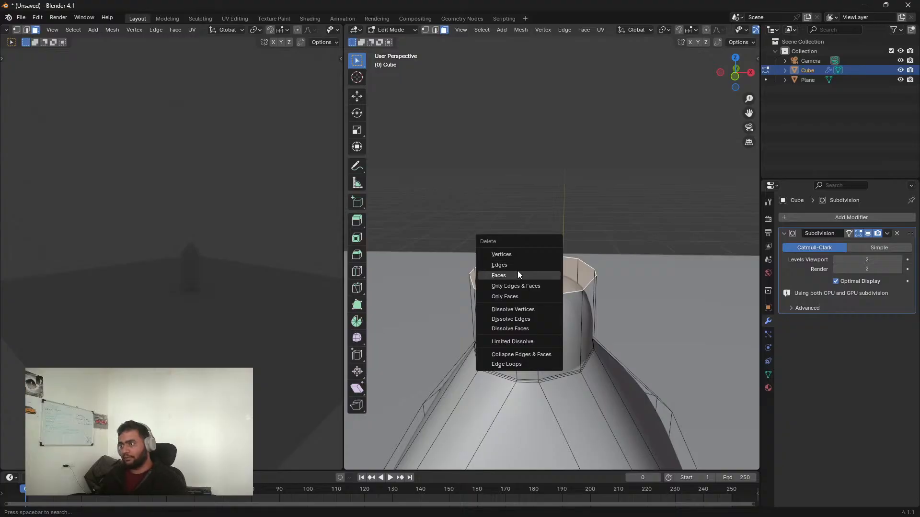
click(517, 271)
scroll(597, 270, down, 2)
scroll(598, 271, down, 3)
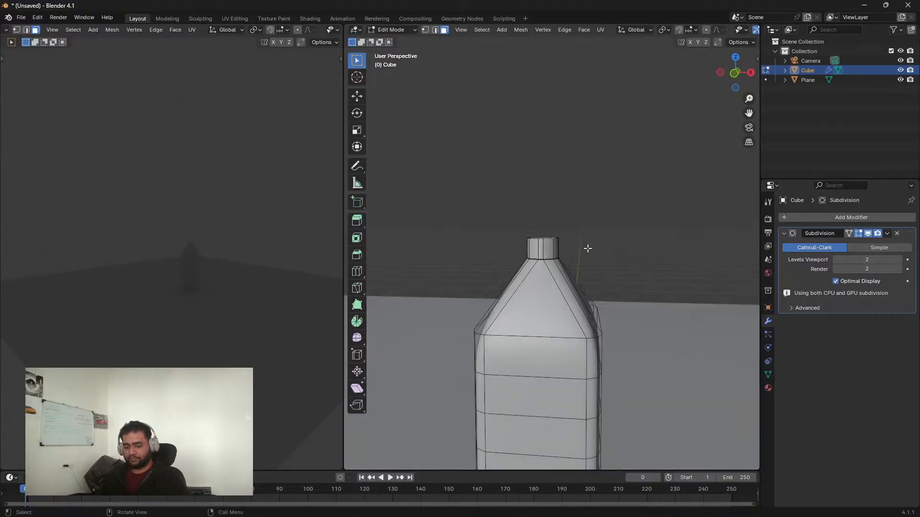
key(Tab)
scroll(583, 307, down, 3)
scroll(537, 323, up, 6)
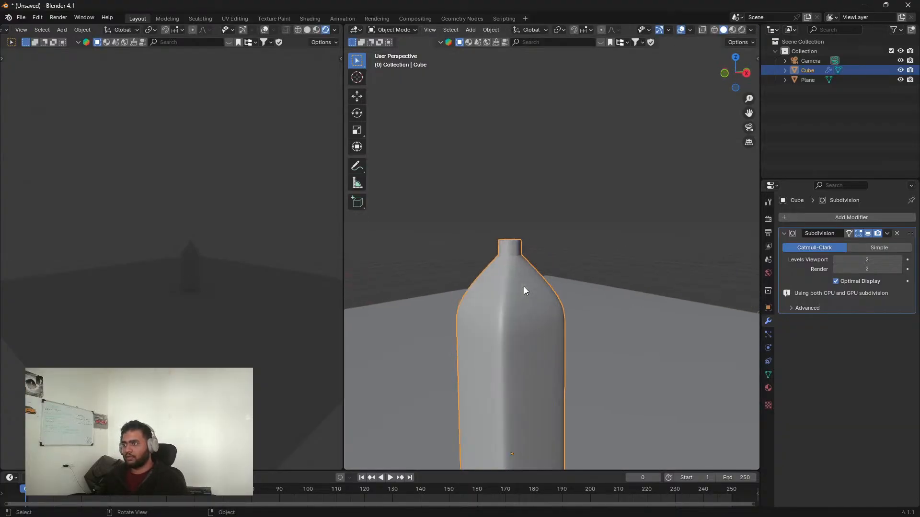
Step: Select all faces of the neck in Edit Mode, working in front view with X-ray on
key(Tab)
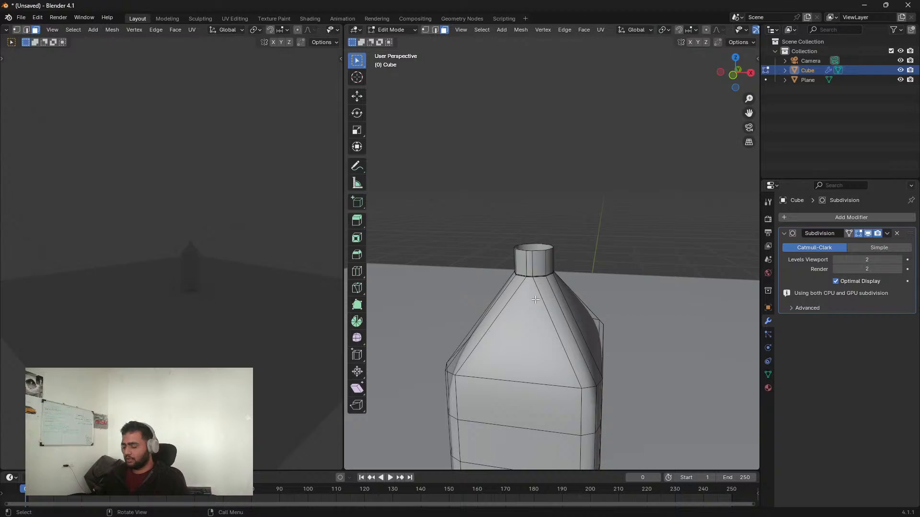
key(KP_1)
scroll(657, 281, up, 4)
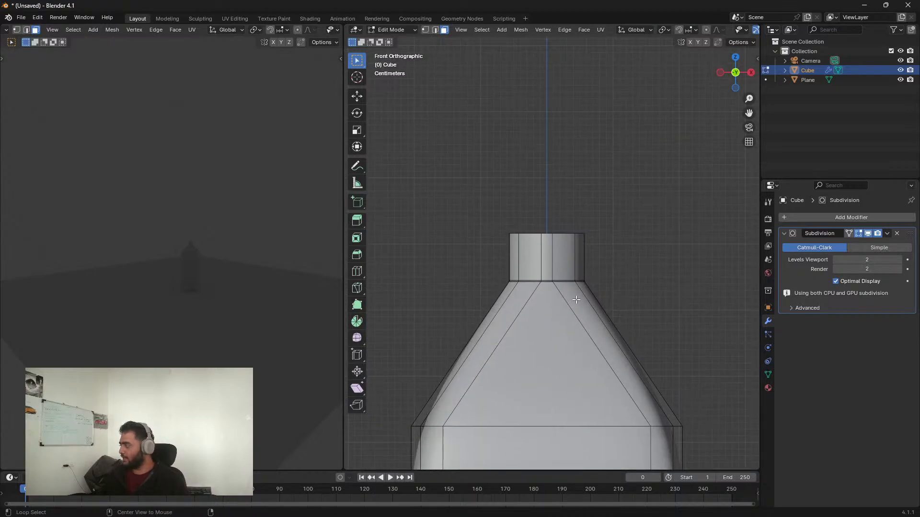
key(alt+z)
scroll(564, 291, up, 1)
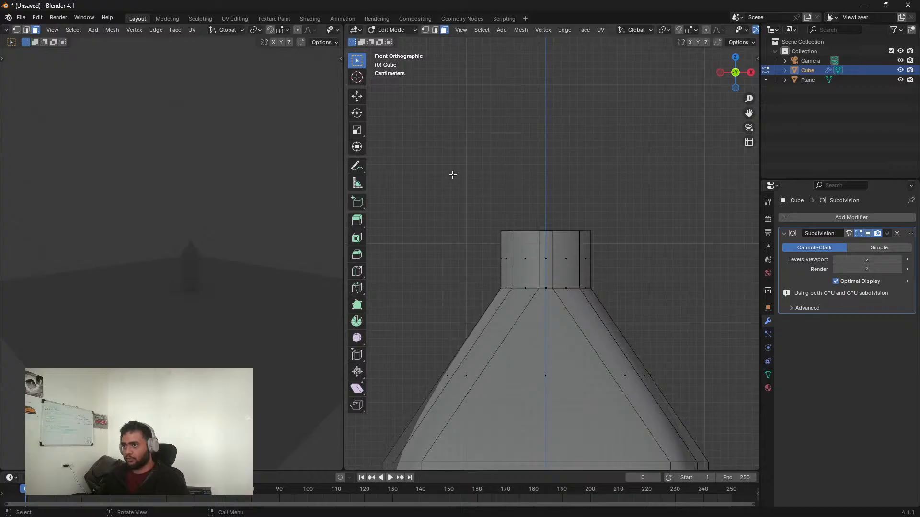
drag(453, 175, 660, 309)
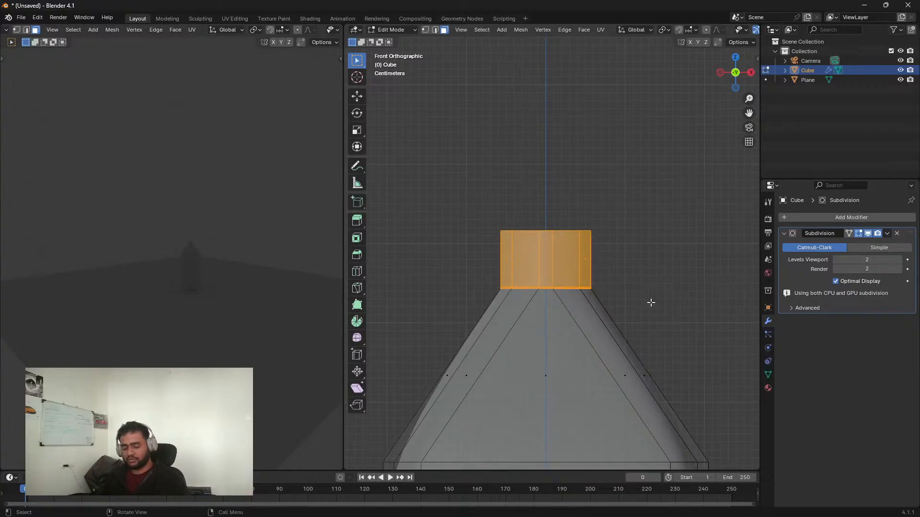
key(s)
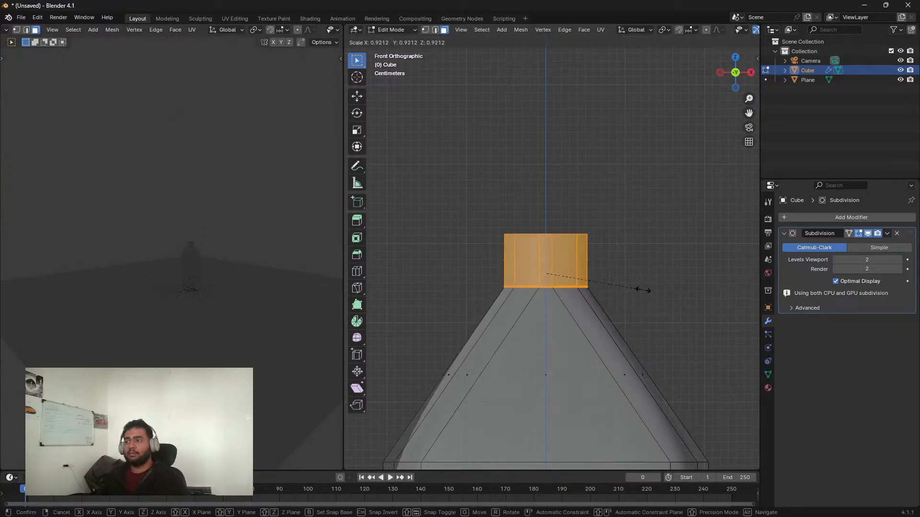
click(675, 319)
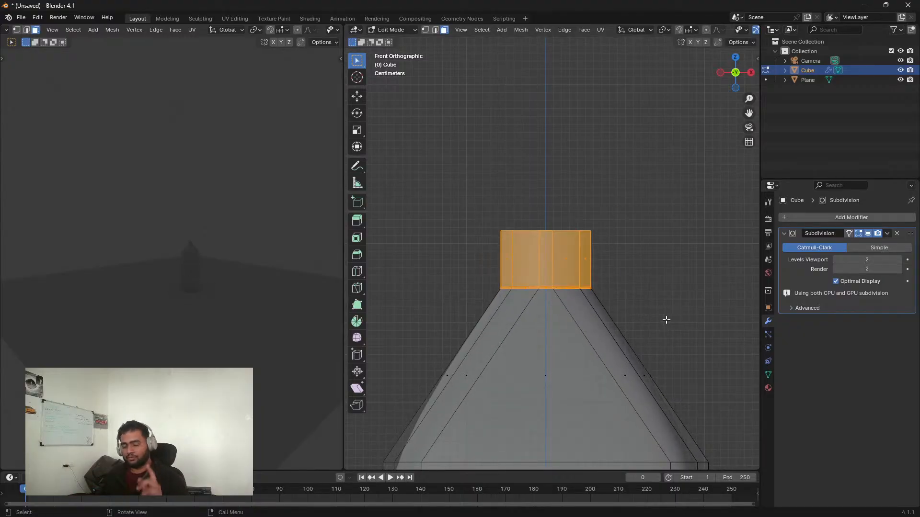
key(shift+z)
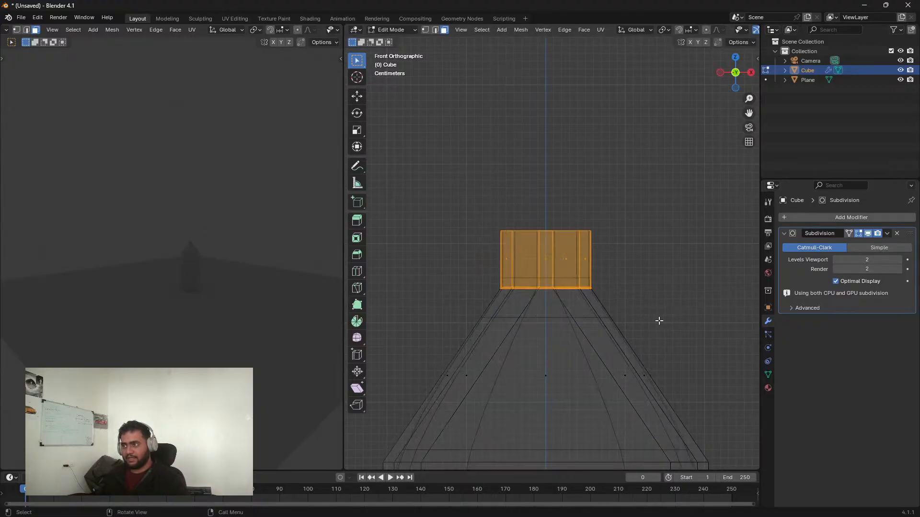
right_click(678, 331)
key(shift+z)
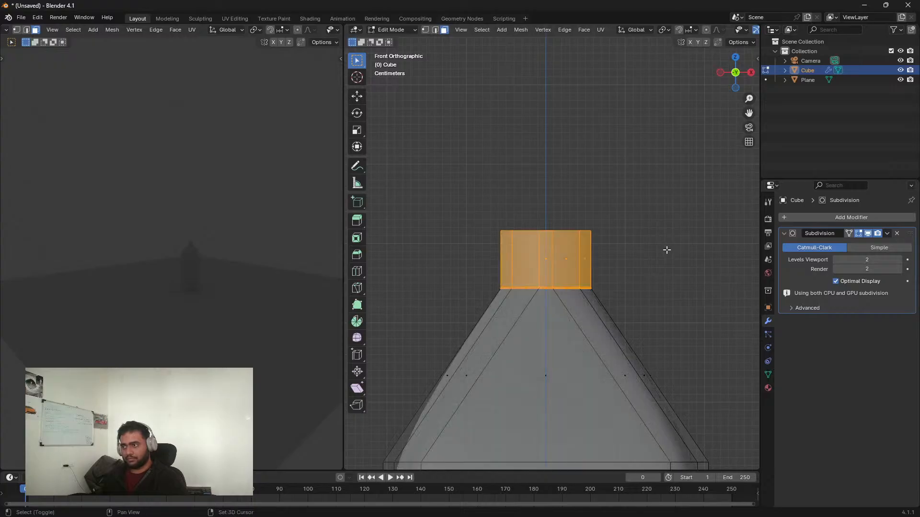
Step: Widen the selected neck slightly by scaling it with Z locked, and view the result in Object Mode
key(s)
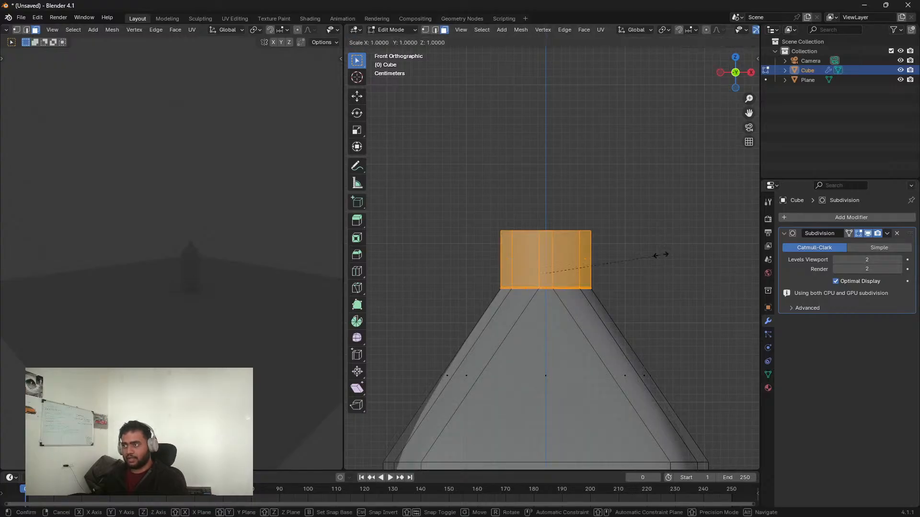
key(shift+z)
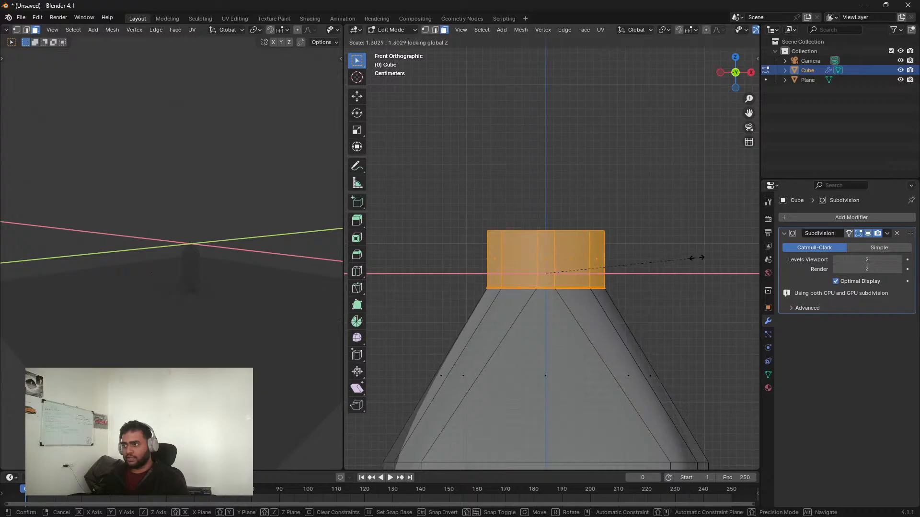
click(667, 263)
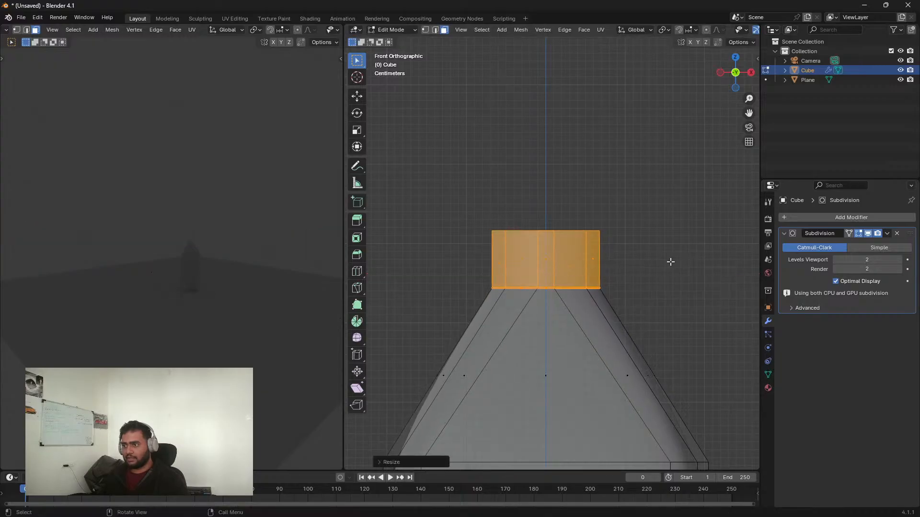
scroll(666, 263, down, 10)
key(Tab)
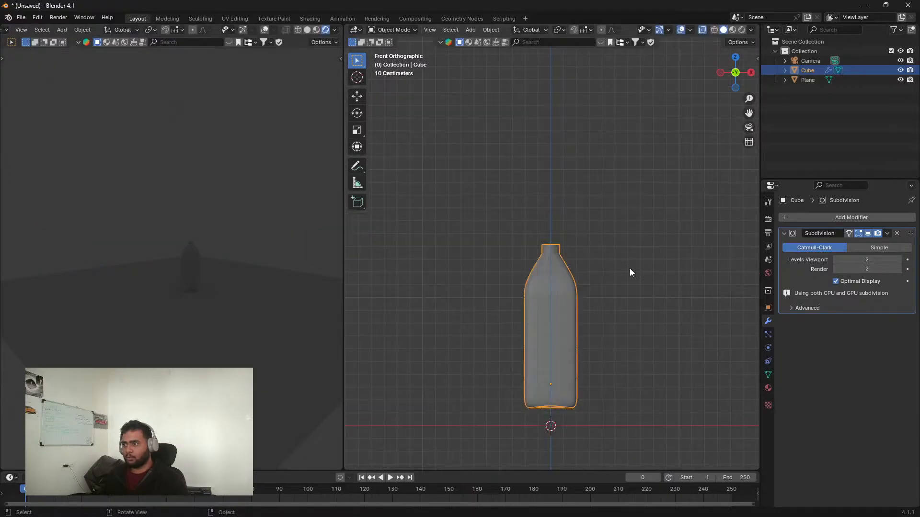
middle_drag(643, 269, 586, 294)
scroll(532, 305, up, 7)
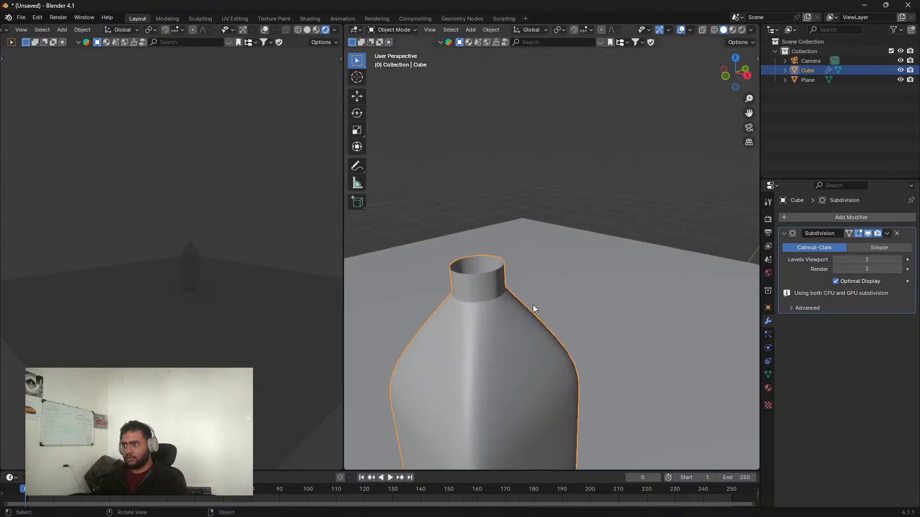
middle_drag(532, 309, 602, 261)
Step: Set the shoulder edge loop's Mean Crease to 0.33 and Mean Vertex Crease to 0.06 in Edit Mode, then deselect it
key(Tab)
middle_drag(549, 280, 591, 316)
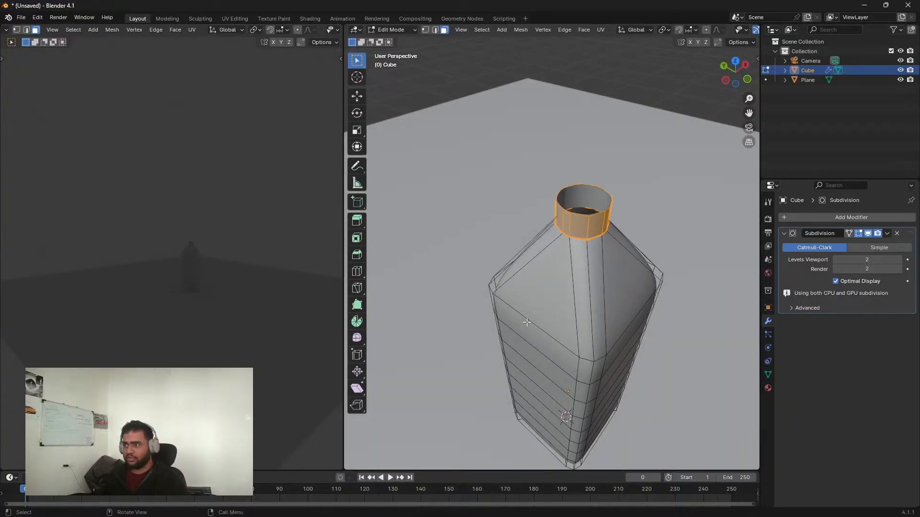
middle_drag(527, 323, 506, 271)
click(472, 183)
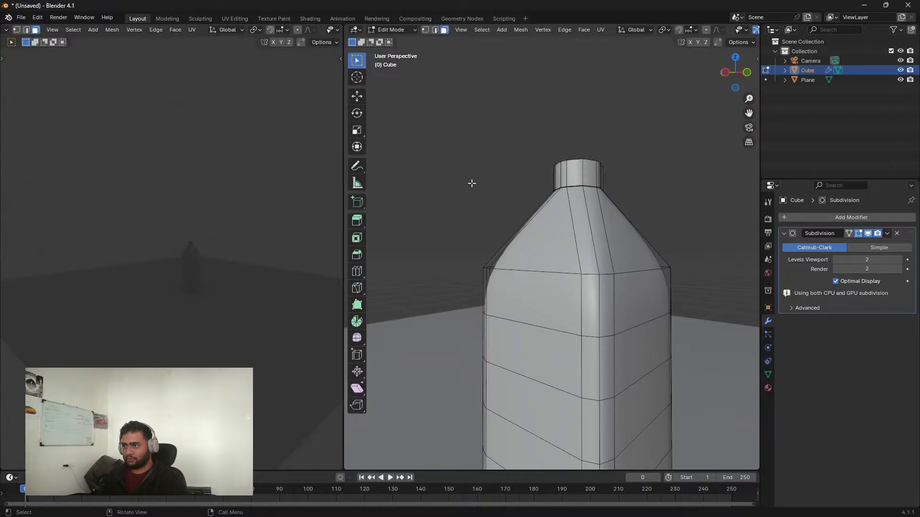
right_click(460, 220)
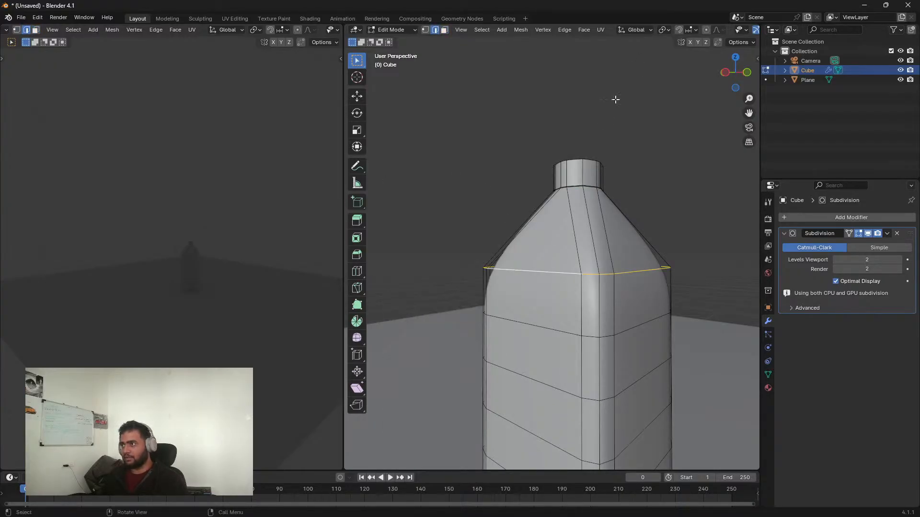
key(n)
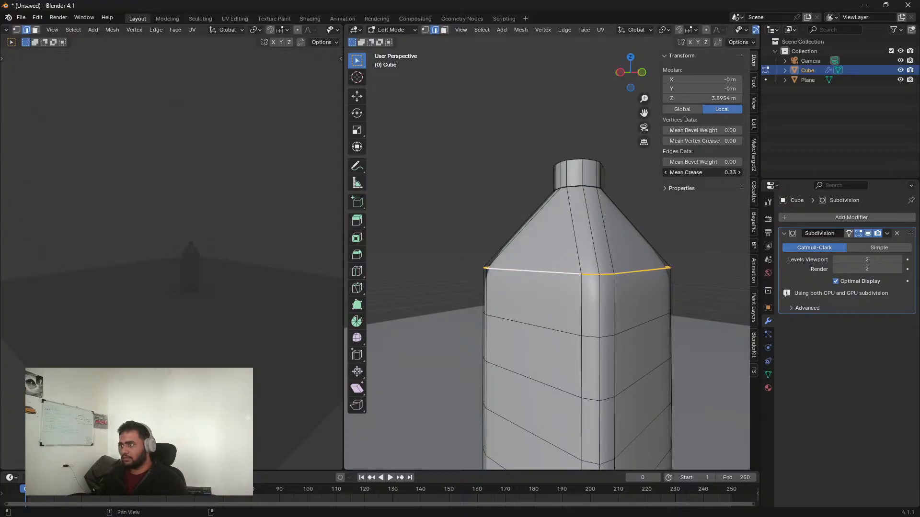
drag(693, 140, 707, 140)
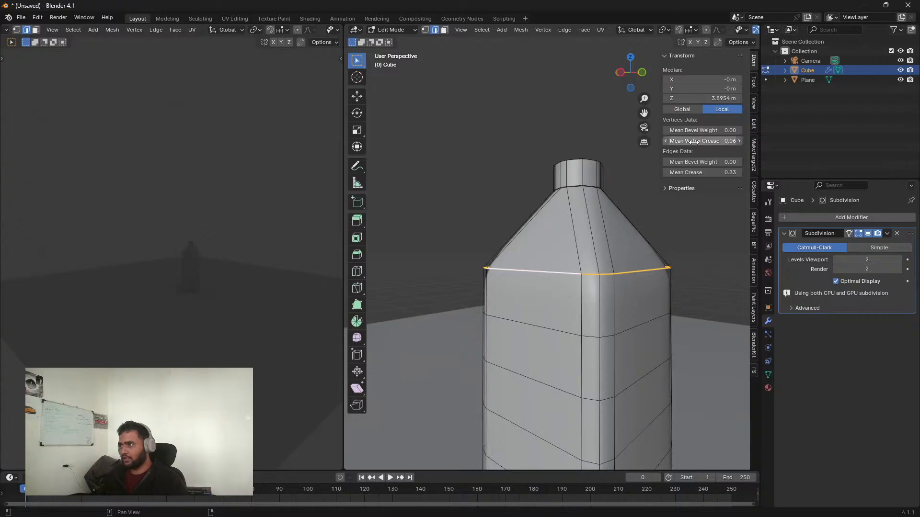
click(521, 97)
Step: Examine the creased shoulder from several angles in Object Mode, then return to Edit Mode
scroll(575, 184, down, 2)
middle_drag(581, 187, 579, 197)
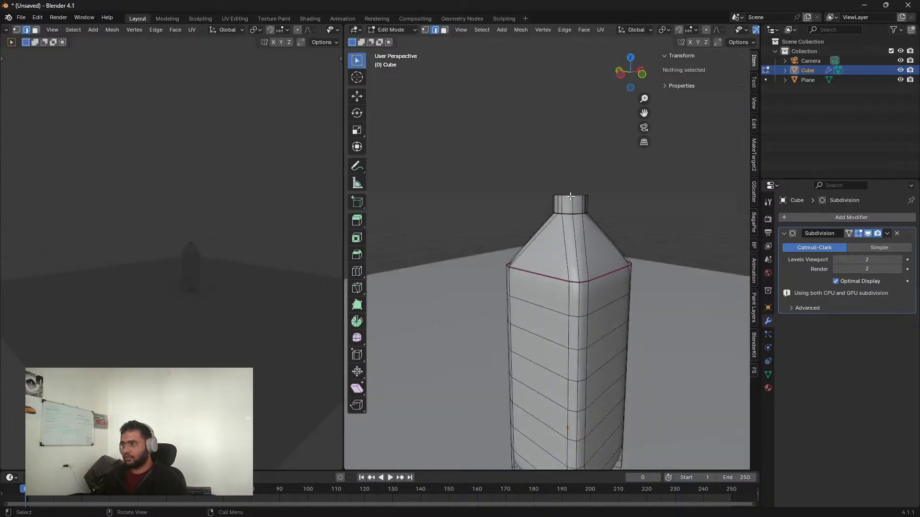
key(Tab)
scroll(566, 260, down, 2)
middle_drag(617, 220, 568, 331)
scroll(573, 321, up, 3)
key(Tab)
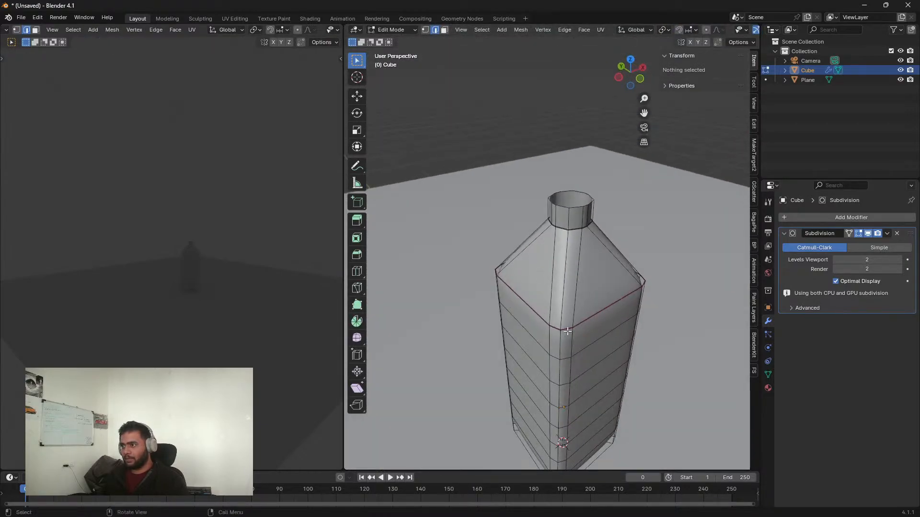
Step: Bevel the creased shoulder edge loop with 4 segments and deselect the result
middle_drag(589, 367, 587, 328)
scroll(586, 328, up, 4)
alt+click(552, 305)
middle_drag(532, 317, 506, 302)
right_click(430, 220)
click(412, 220)
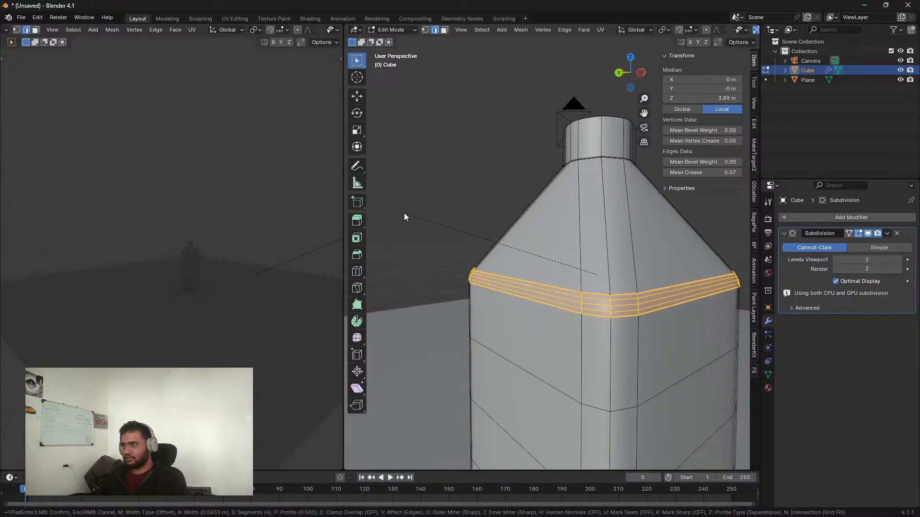
scroll(400, 213, up, 2)
scroll(394, 218, down, 1)
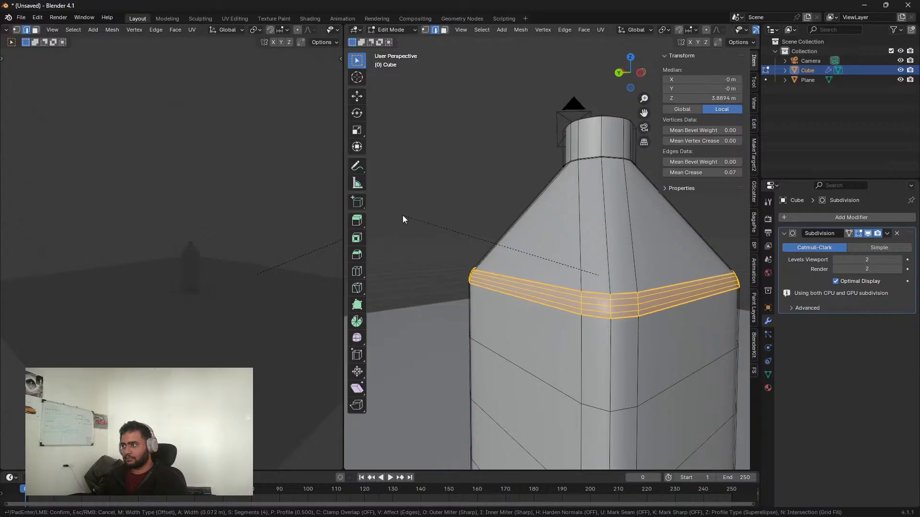
click(398, 220)
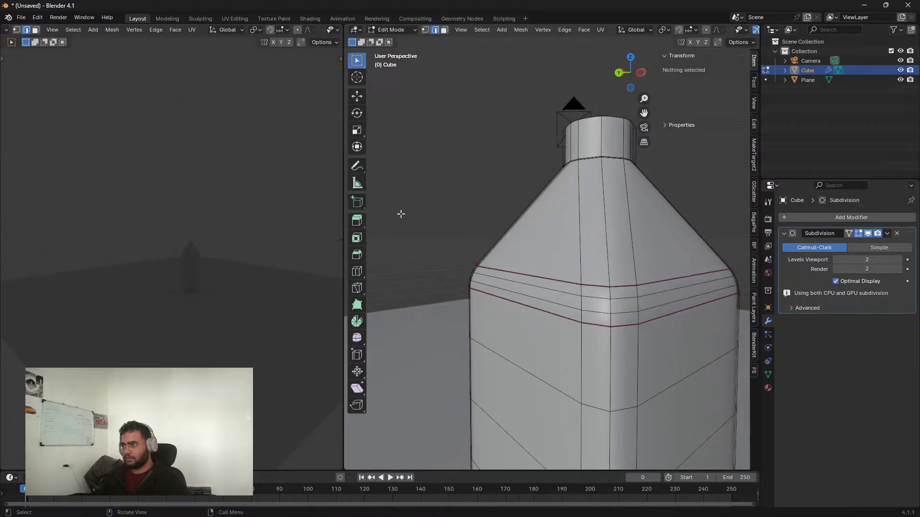
Step: Examine the bevelled shoulder on the whole bottle in Object Mode, then return to Edit Mode
key(Tab)
scroll(448, 254, down, 5)
middle_drag(499, 280, 541, 317)
scroll(564, 312, up, 4)
scroll(564, 309, down, 3)
key(Tab)
scroll(606, 350, up, 2)
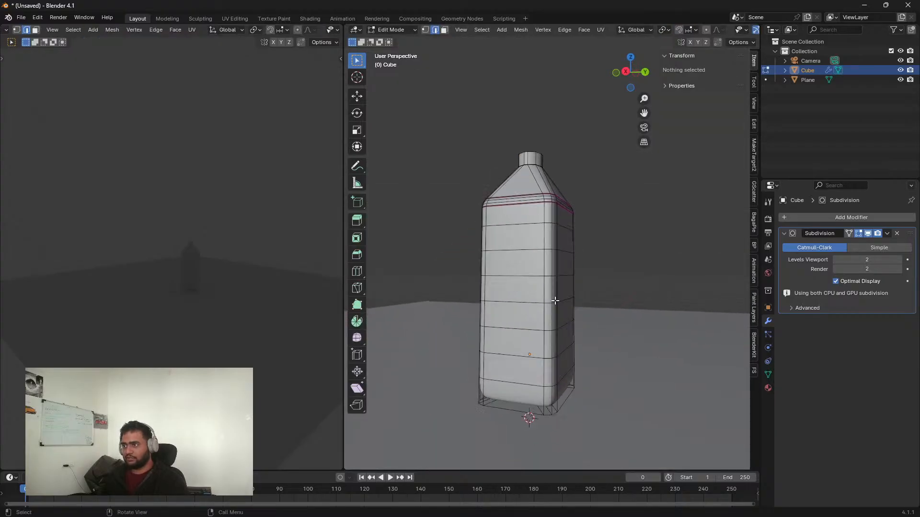
scroll(610, 331, up, 2)
scroll(610, 332, down, 1)
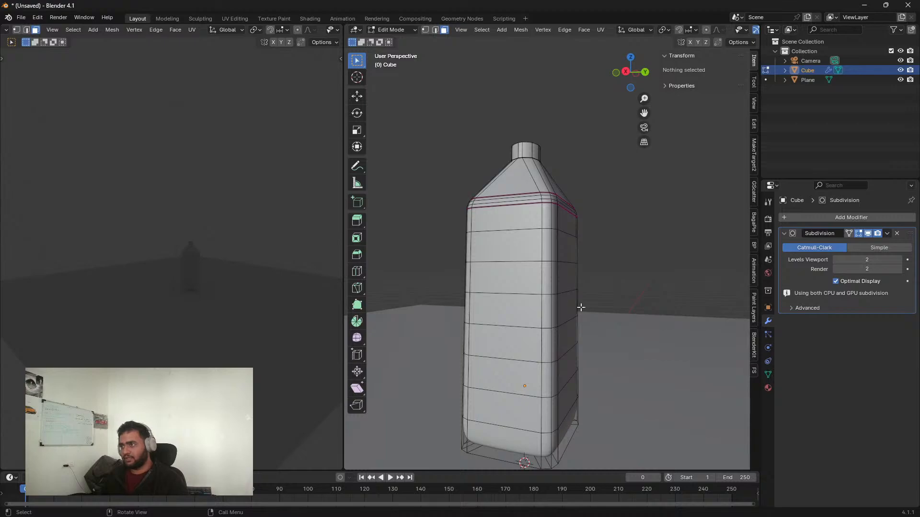
Step: Select three alternating horizontal face bands around the bottle body
alt+click(555, 251)
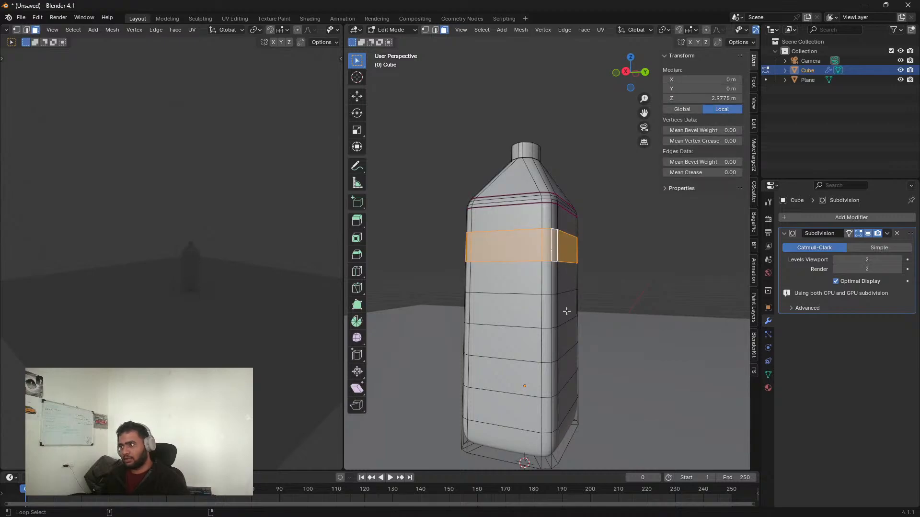
alt+shift+click(566, 311)
alt+shift+click(556, 381)
middle_drag(614, 366, 653, 331)
Step: Try extruding the three selected face bands and scaling them inward to form grooves
key(e)
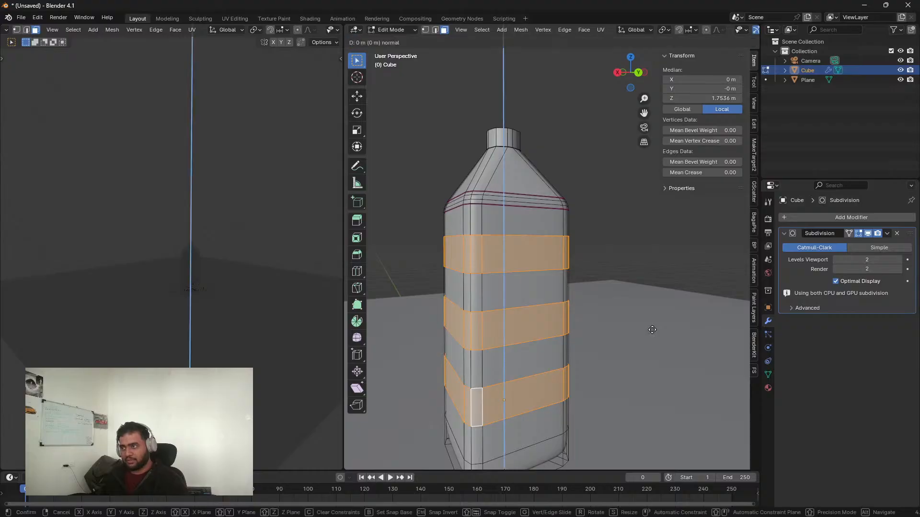
key(s)
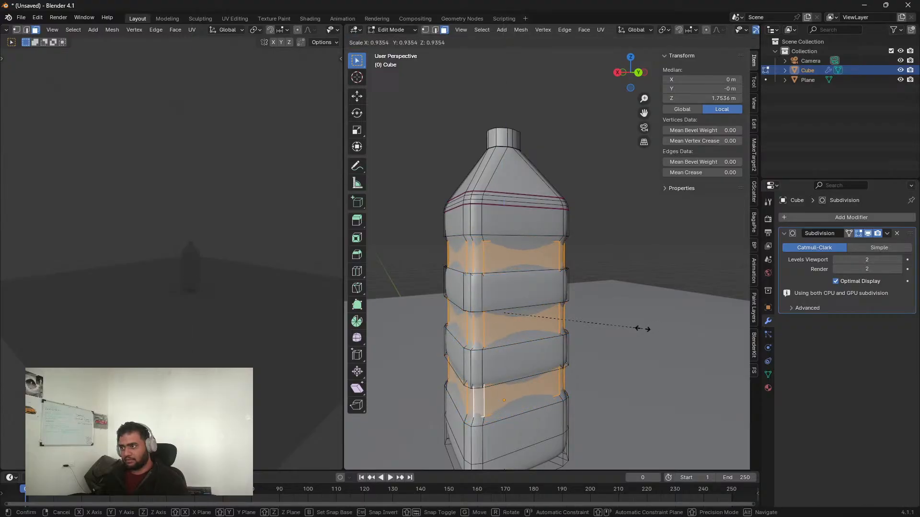
click(645, 329)
key(s)
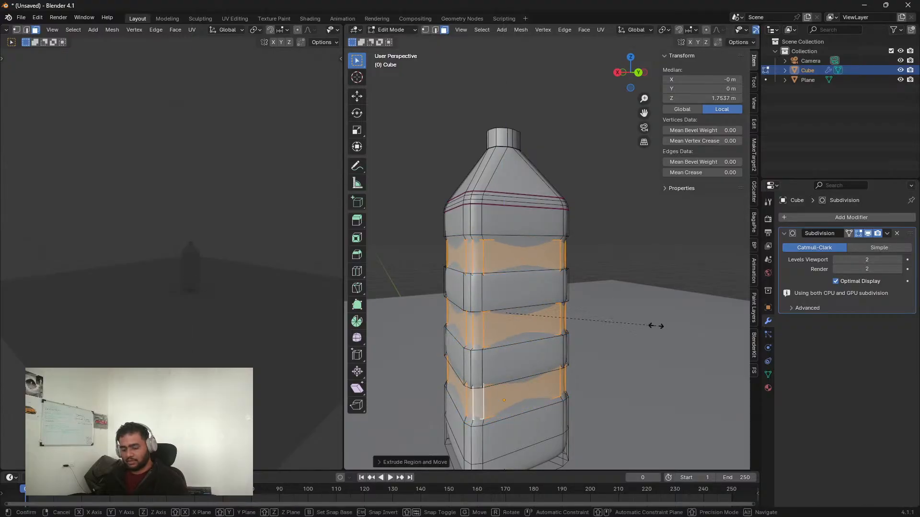
key(z)
right_click(652, 326)
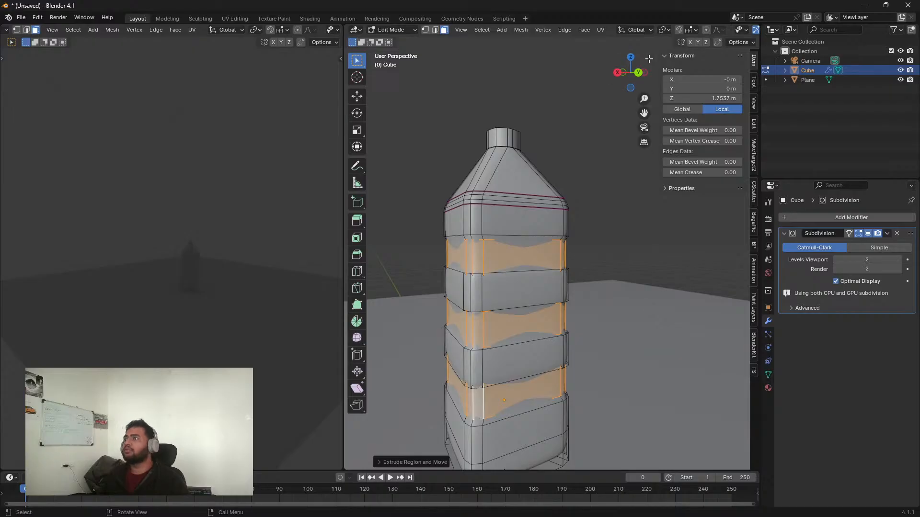
Step: Change the transform pivot point to Individual Origins
scroll(594, 30, down, 4)
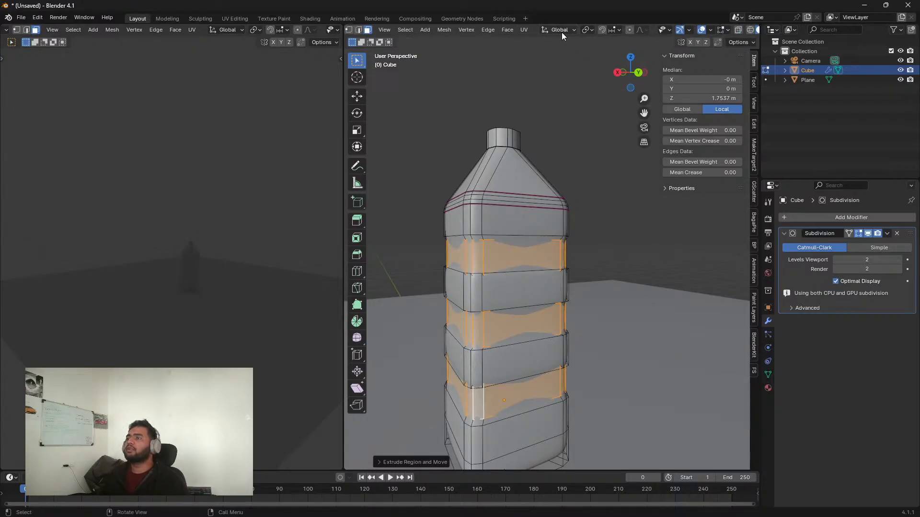
click(589, 30)
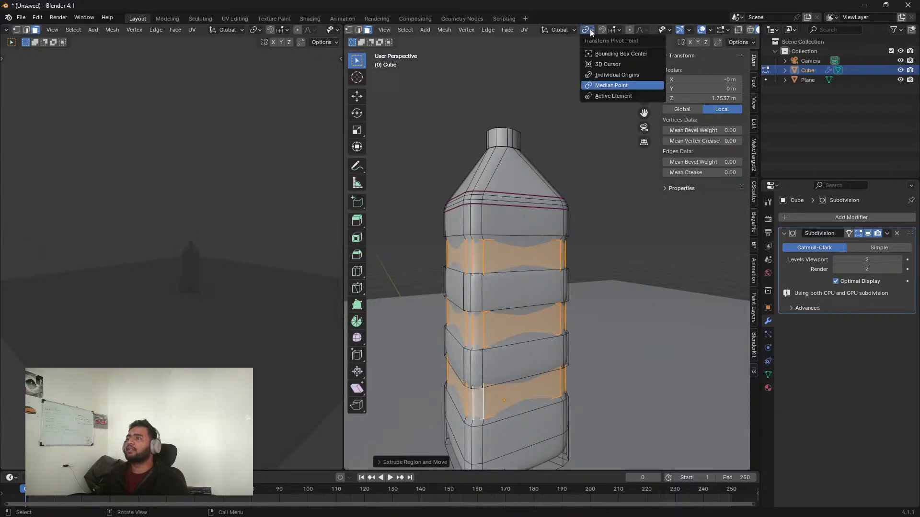
click(615, 74)
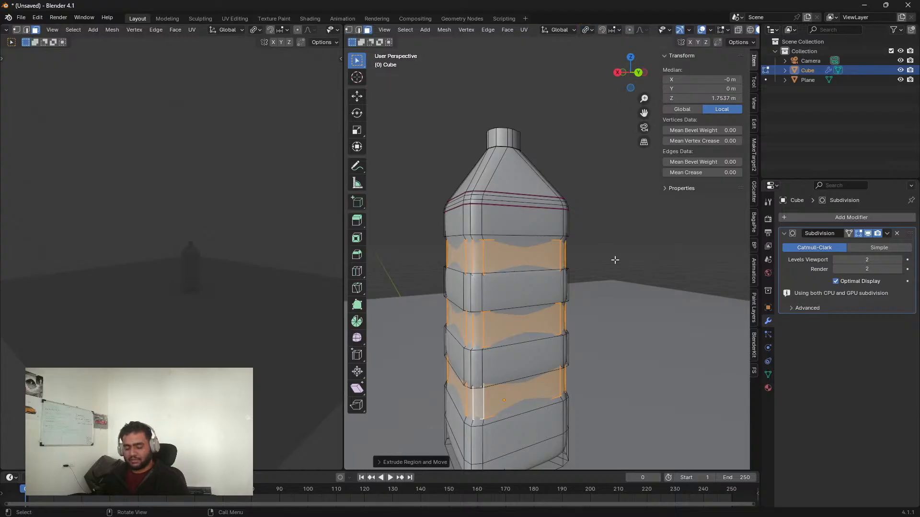
Step: Try narrowing the inset bands along Z, inspect them in front view, and undo both the scaling and the extrusion
key(s)
key(z)
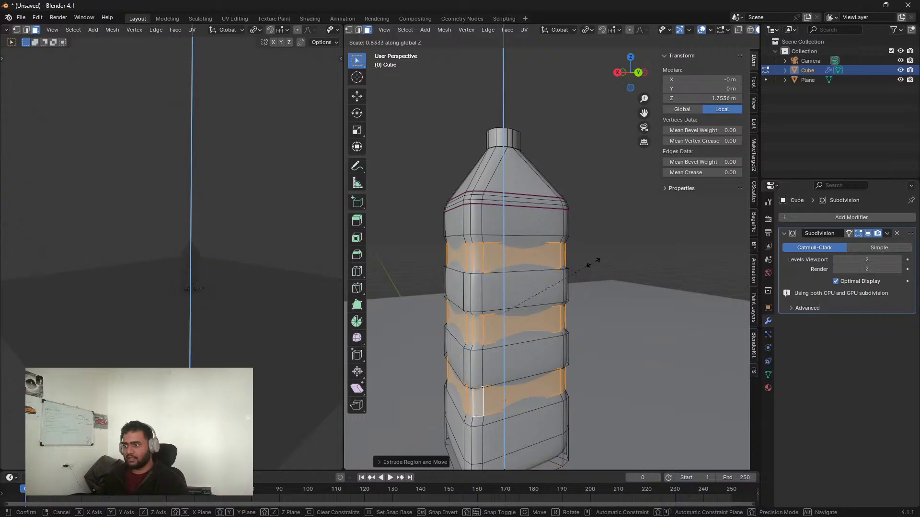
click(597, 261)
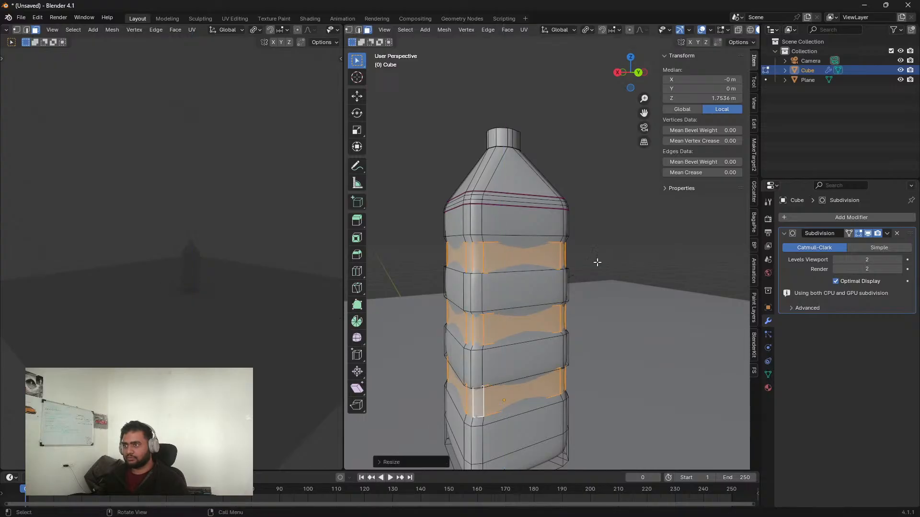
key(KP_1)
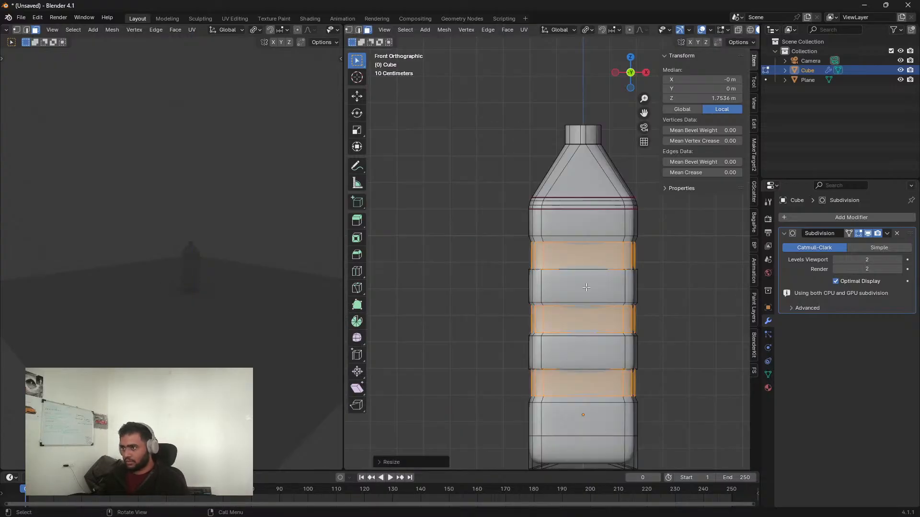
shift+middle_drag(625, 362, 581, 289)
scroll(600, 263, up, 1)
key(ctrl+z)
key(ctrl+z)
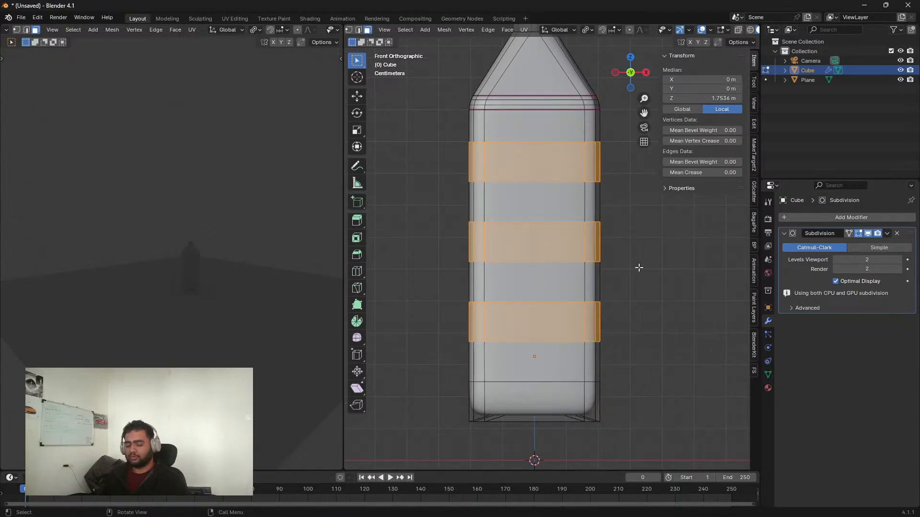
Step: Extrude the three bands, scale them inward to about 0.91 as grooves, and view the whole bottle in Object Mode
key(e)
key(s)
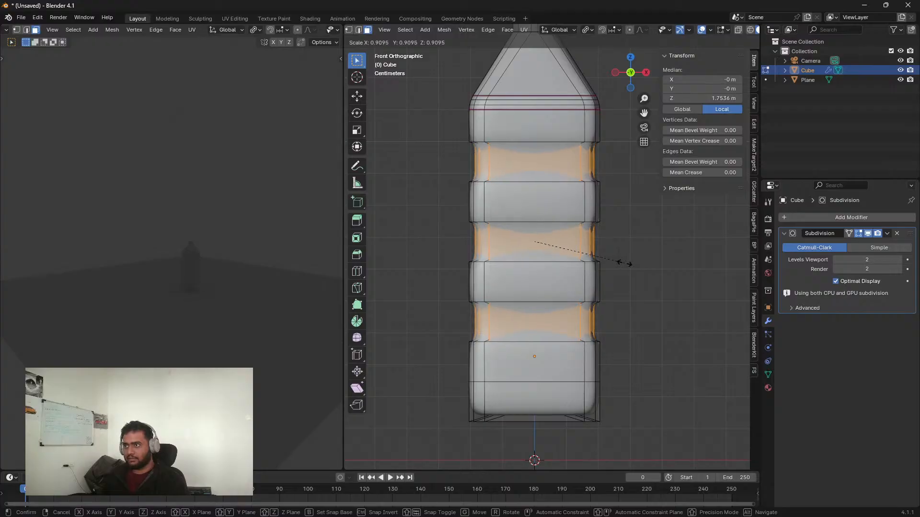
click(624, 261)
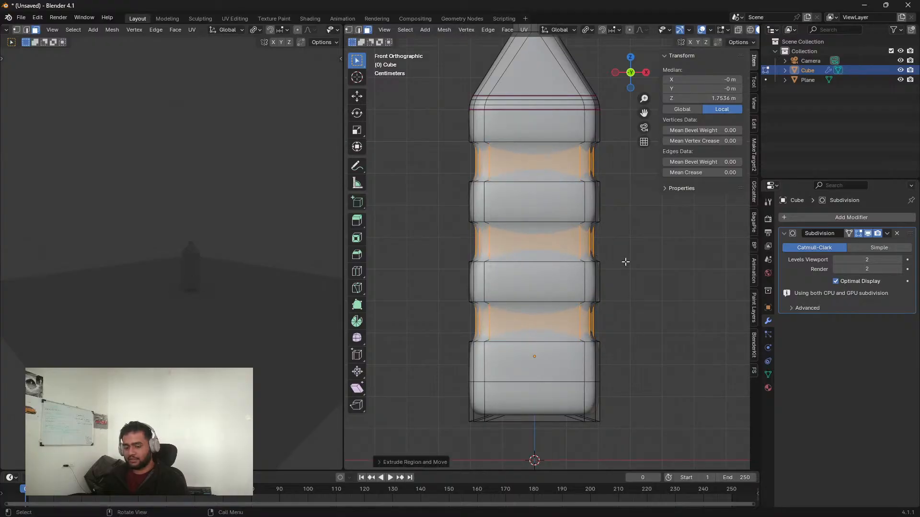
key(Tab)
scroll(618, 245, down, 1)
middle_drag(476, 245, 530, 253)
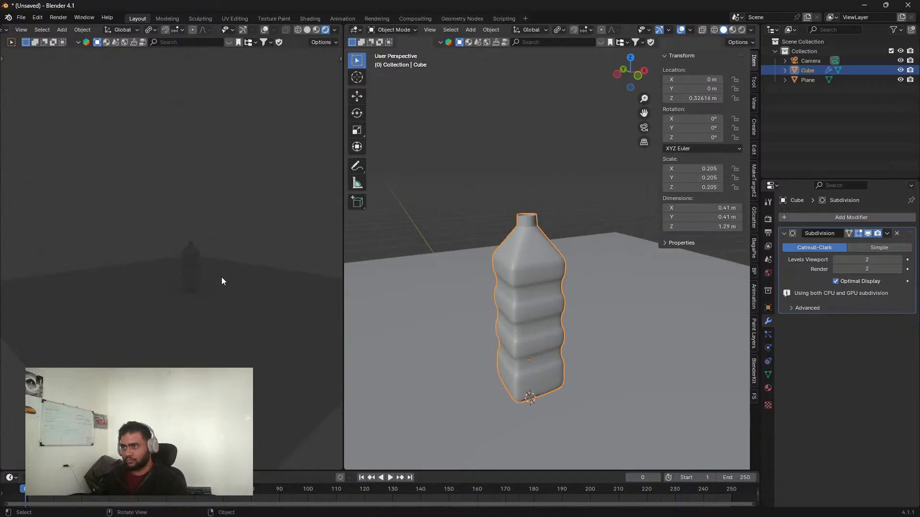
Step: Add an area light and raise it along Z to about 2.24 m above the bottle
click(459, 183)
key(shift+a)
mouse_move(413, 295)
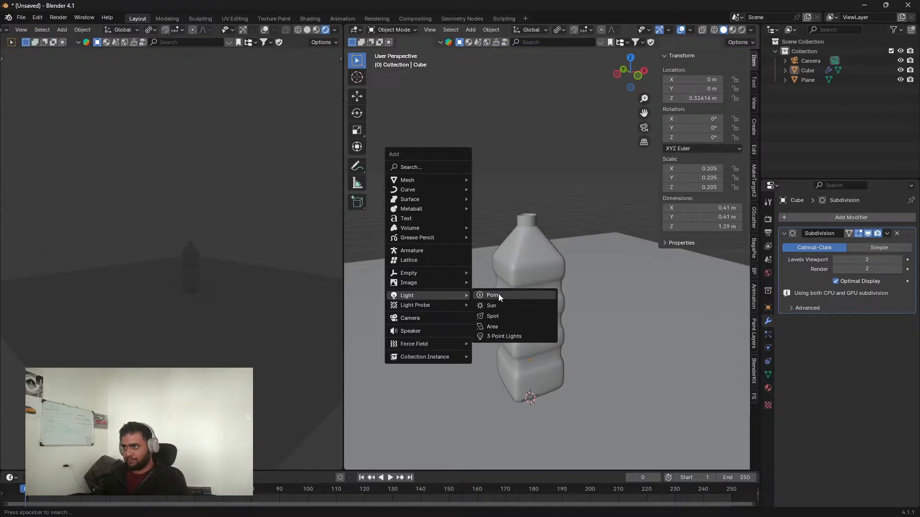
click(493, 327)
scroll(548, 312, down, 3)
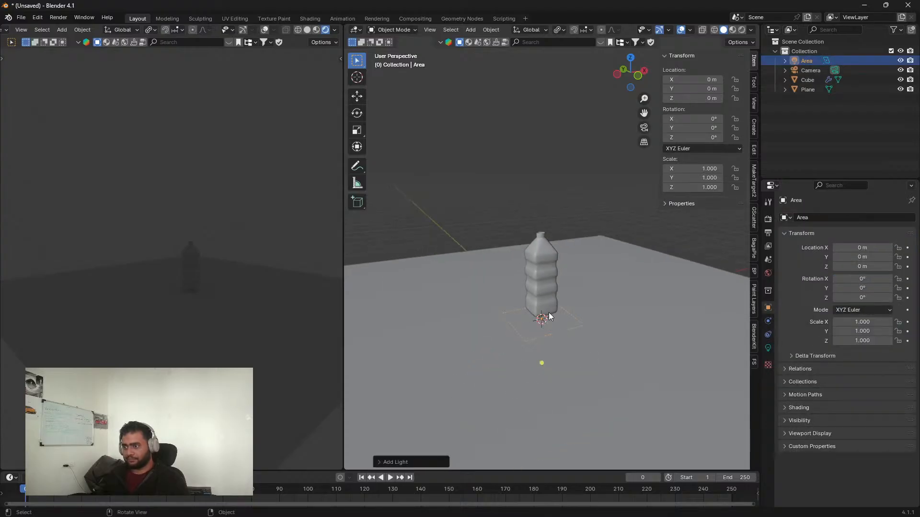
key(g)
key(z)
click(543, 173)
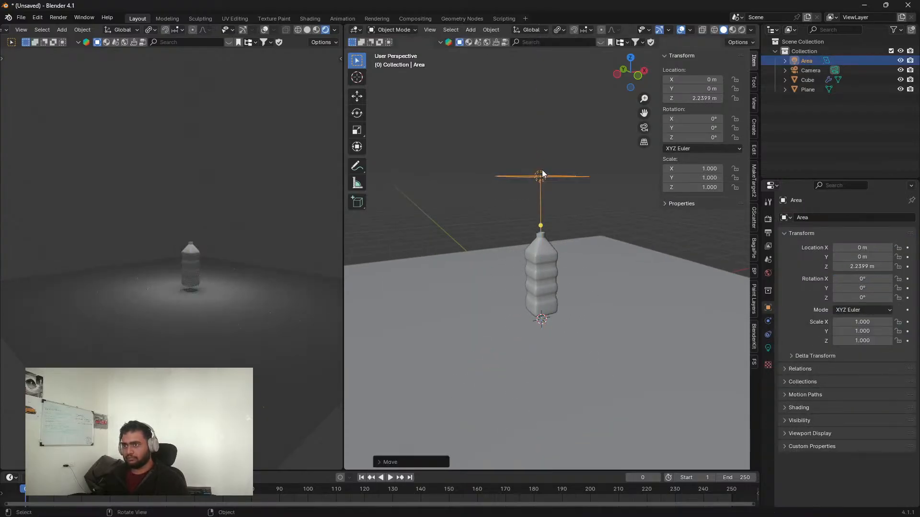
Step: Frame the bottle closely in the rendered viewport and align the camera to that view
scroll(153, 329, up, 5)
middle_drag(191, 319, 182, 277)
scroll(153, 339, up, 1)
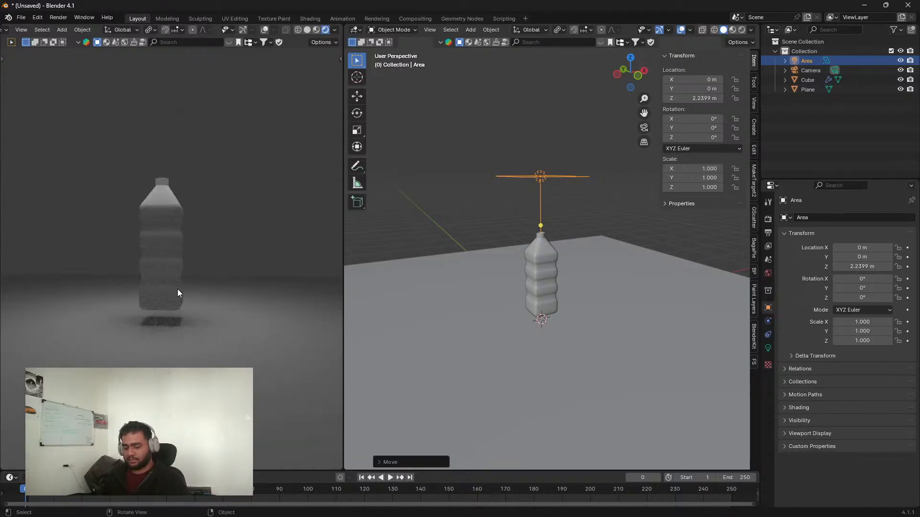
key(ctrl+alt+KP_0)
scroll(168, 263, up, 2)
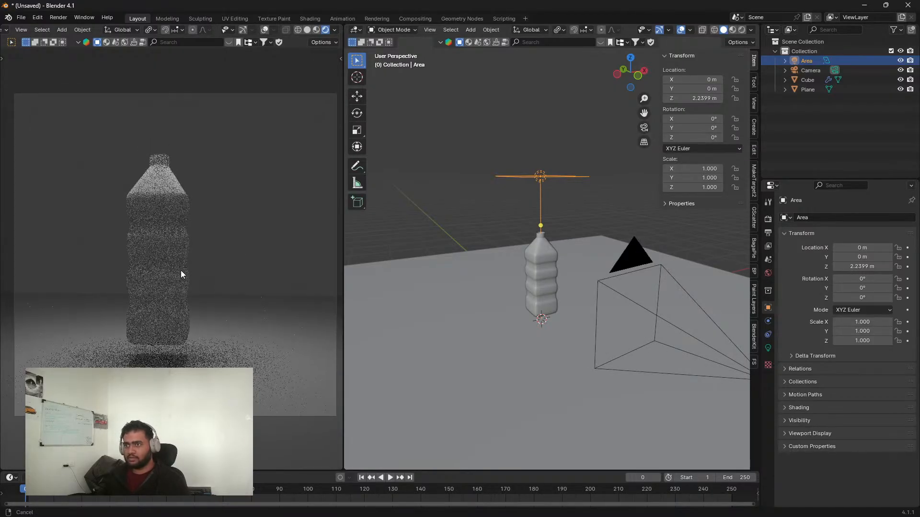
Step: Lock the camera to the view, reposition it to about X 0.08, Y -3.09, Z 0.70 m facing the bottle, and release the lock
click(634, 256)
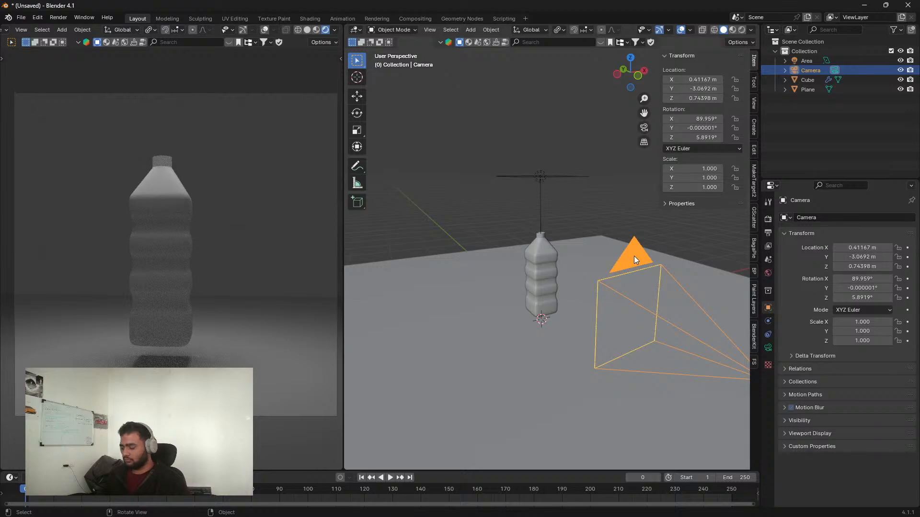
click(754, 106)
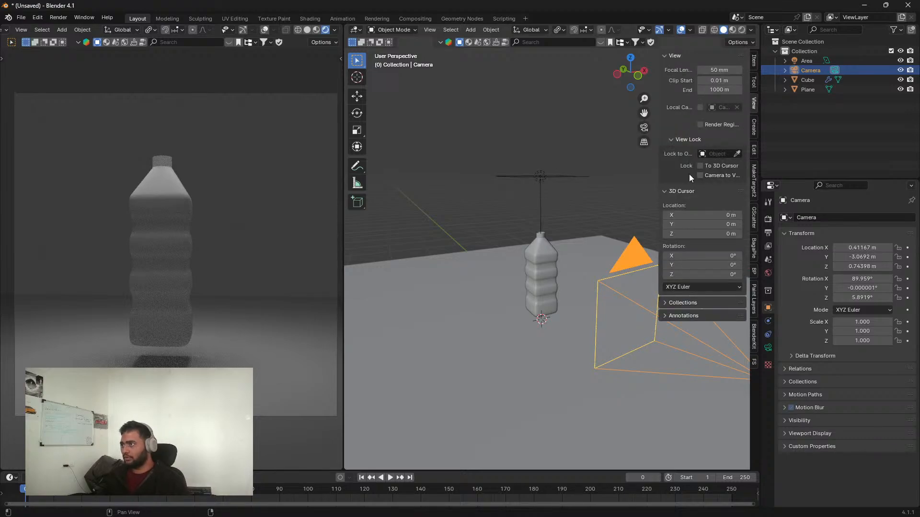
key(KP_0)
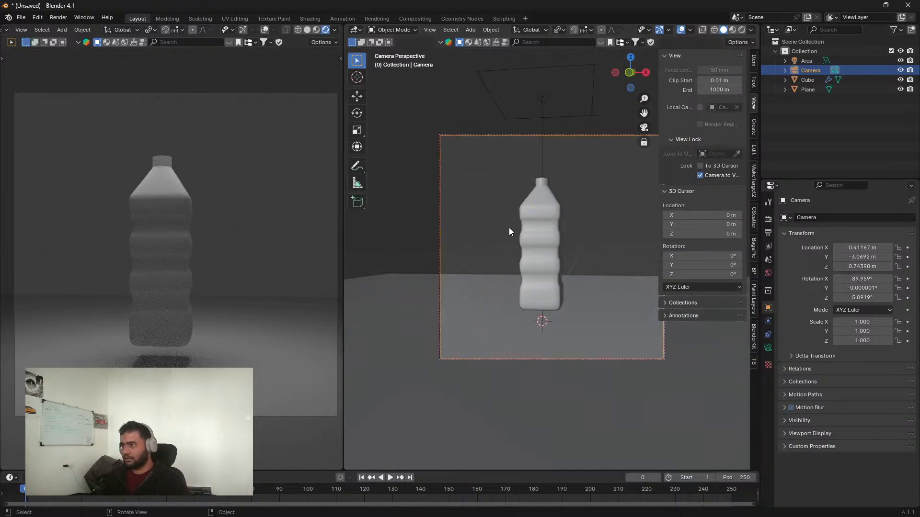
shift+middle_drag(509, 228, 611, 213)
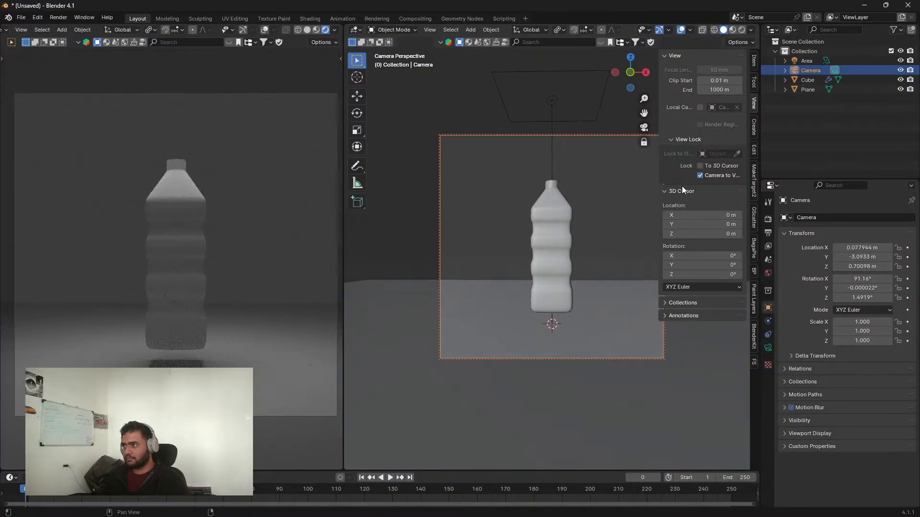
click(700, 175)
scroll(522, 222, down, 2)
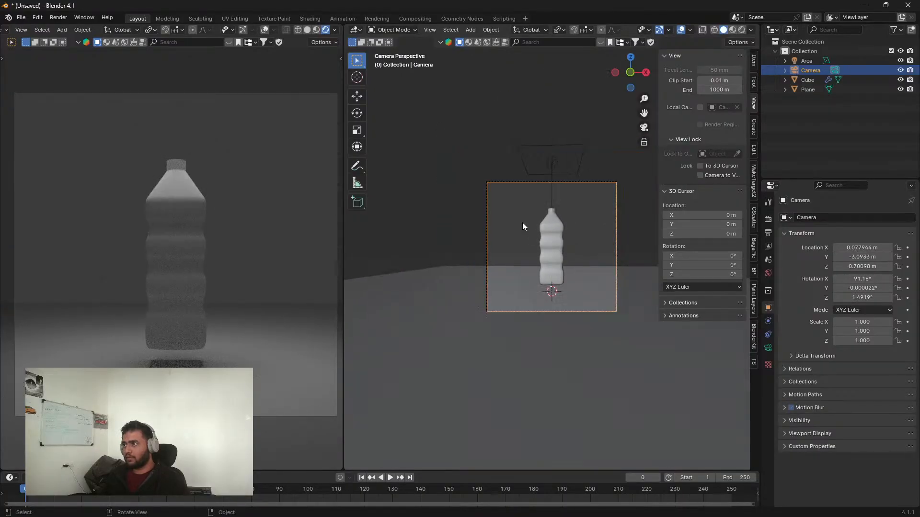
middle_drag(522, 222, 523, 226)
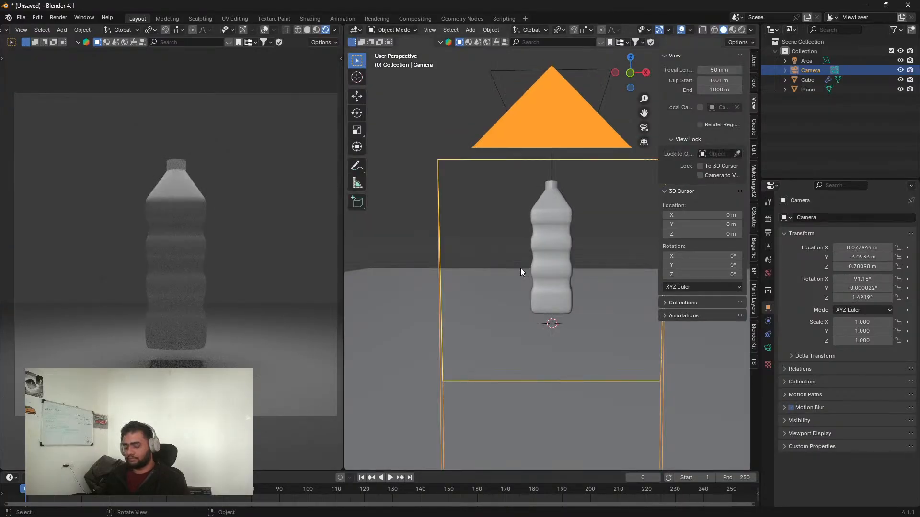
Step: Hide the sidebar and move the bottle down about 0.15 m along Z toward the ground plane
key(n)
scroll(519, 284, down, 3)
middle_drag(565, 269, 664, 268)
scroll(564, 336, up, 3)
middle_drag(556, 307, 560, 274)
click(554, 278)
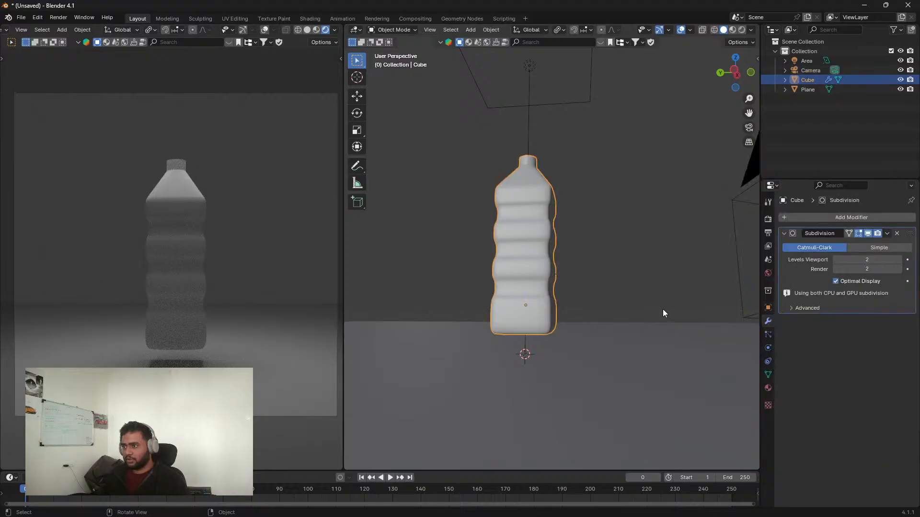
key(g)
key(z)
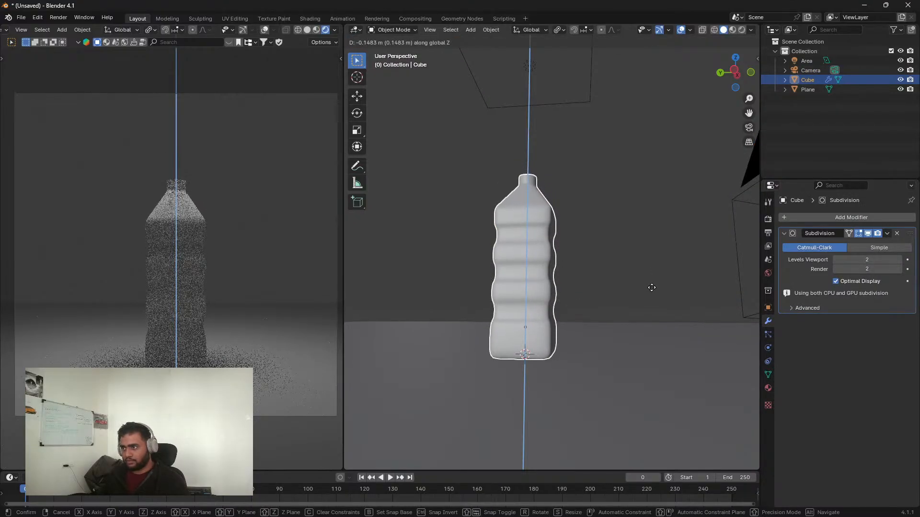
click(655, 283)
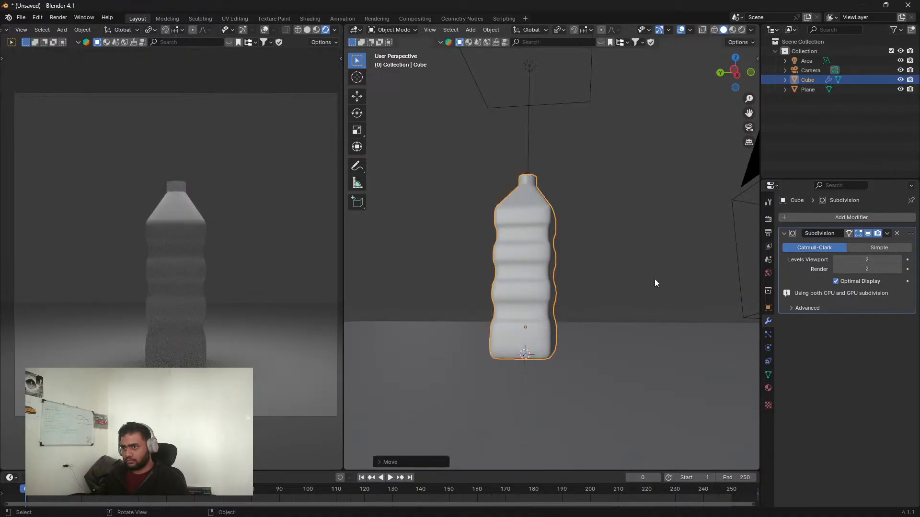
Step: Raise the bottle slightly along Z in front view so its base rests on the ground line
key(KP_1)
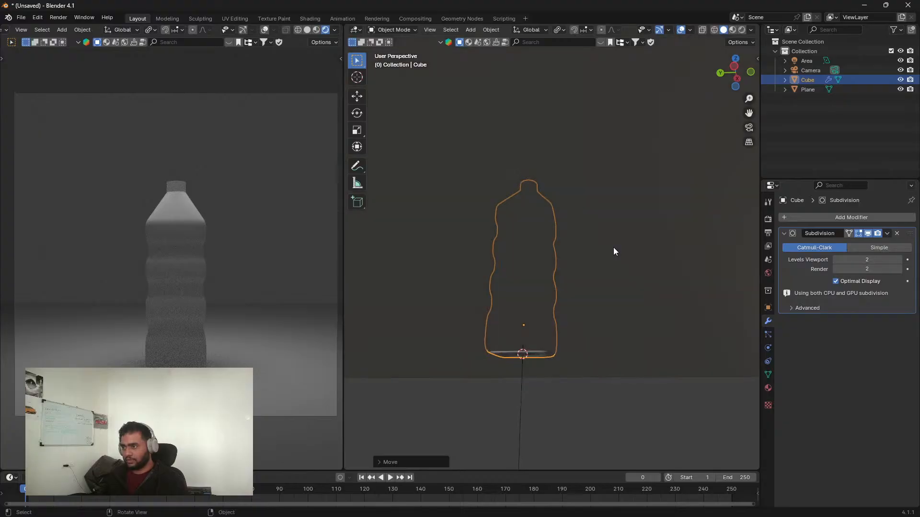
scroll(582, 331, up, 10)
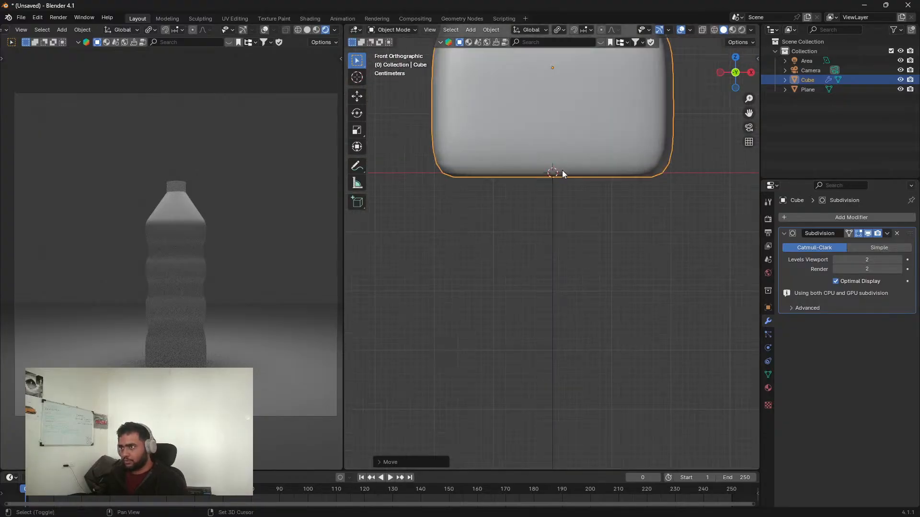
scroll(634, 305, down, 1)
key(g)
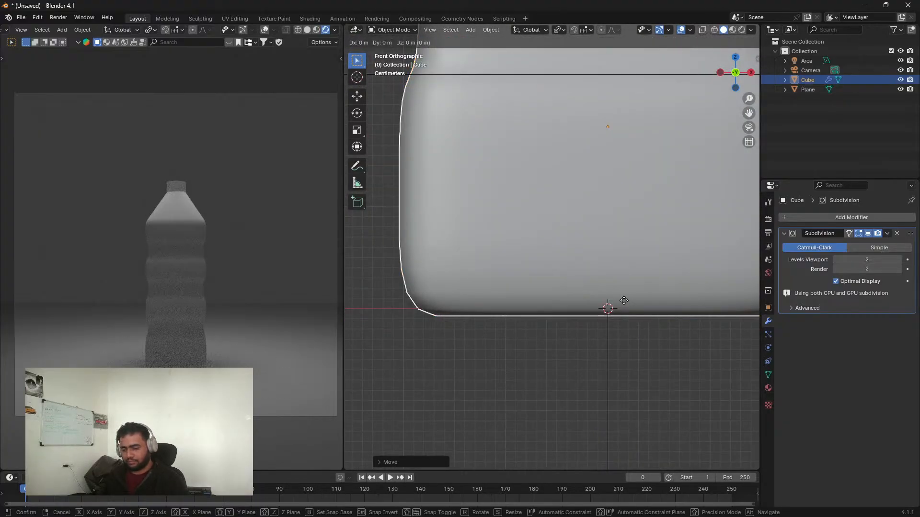
key(z)
click(616, 292)
scroll(592, 295, down, 8)
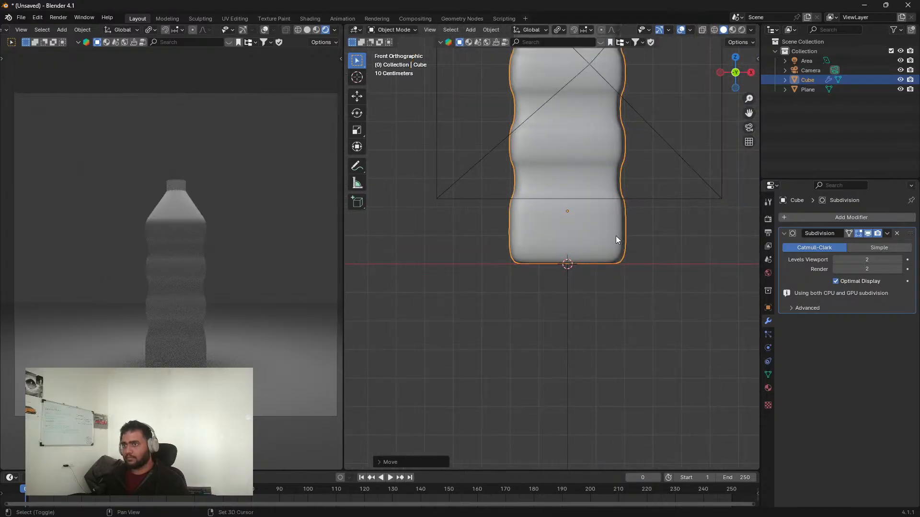
Step: Examine the open rim of the bottle's neck up close
middle_drag(610, 252, 587, 288)
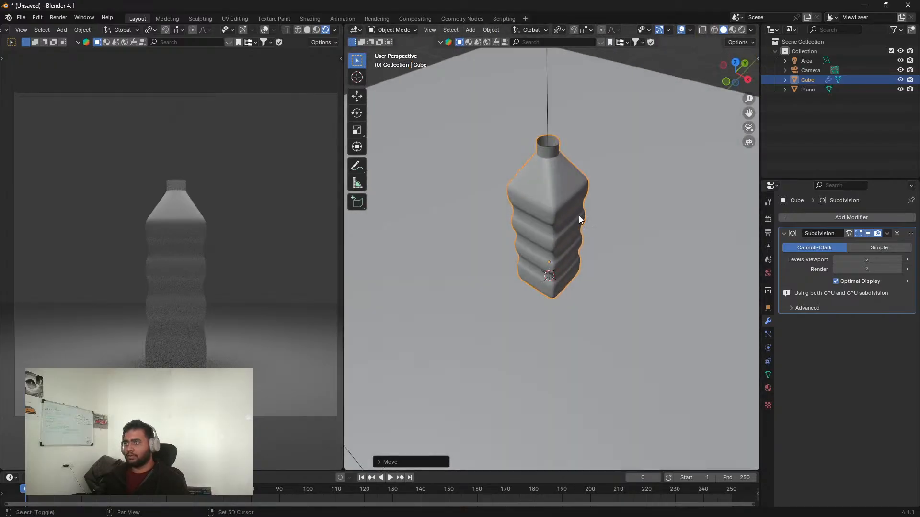
shift+middle_drag(579, 218, 531, 286)
scroll(552, 343, up, 4)
scroll(519, 295, up, 5)
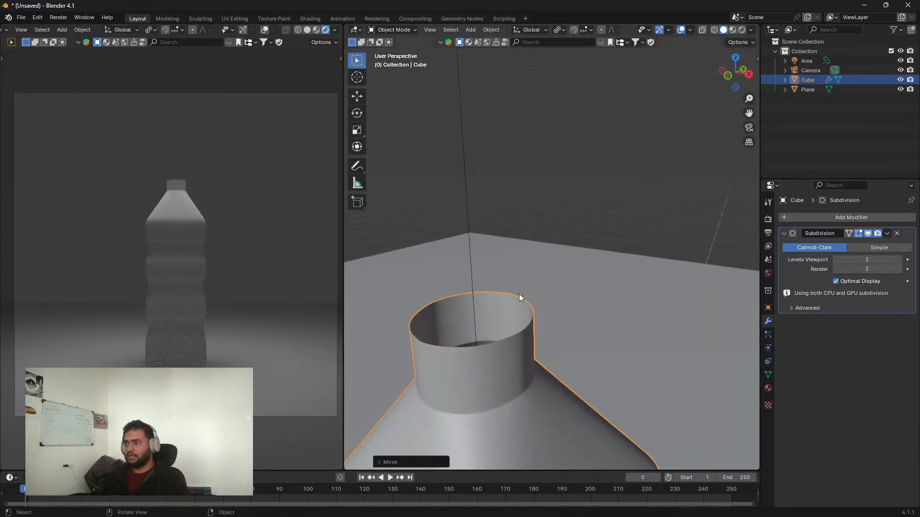
Step: Examine the bottle's neck and shoulder in perspective and in front view
scroll(504, 346, down, 4)
scroll(501, 358, up, 2)
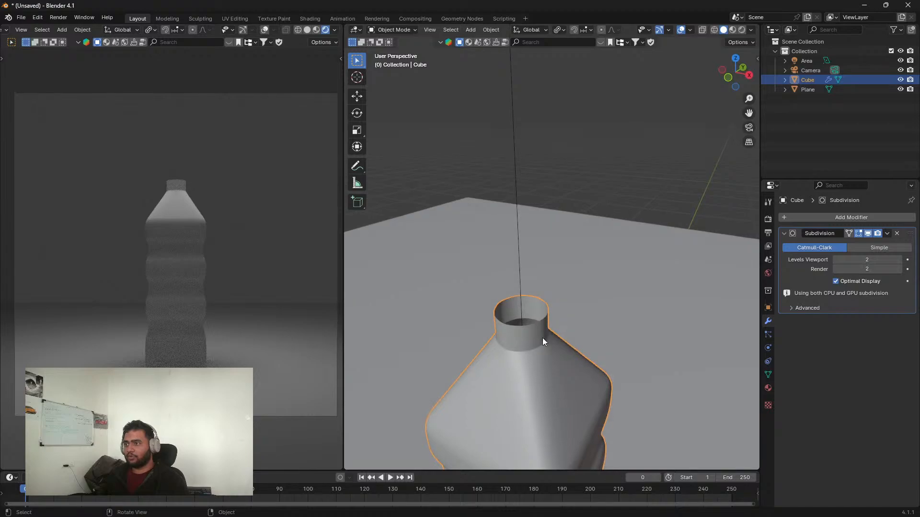
scroll(521, 340, down, 2)
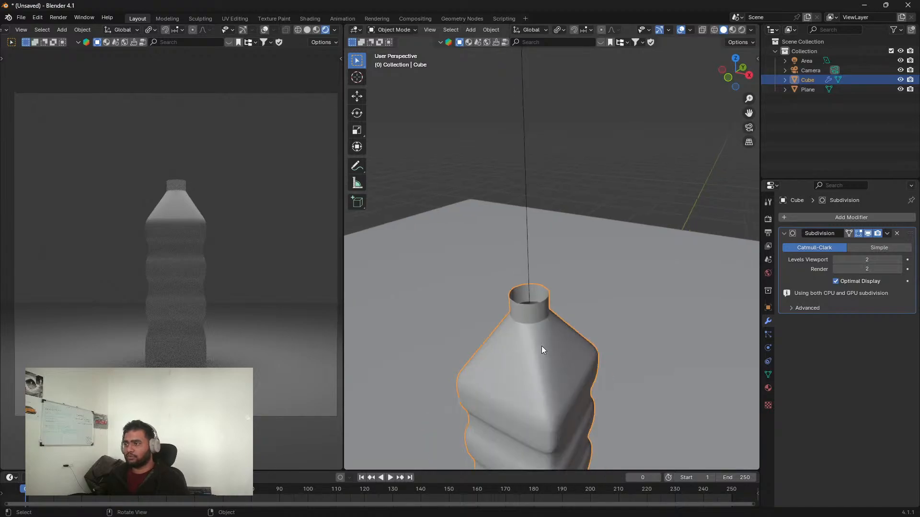
middle_drag(542, 346, 567, 297)
key(KP_1)
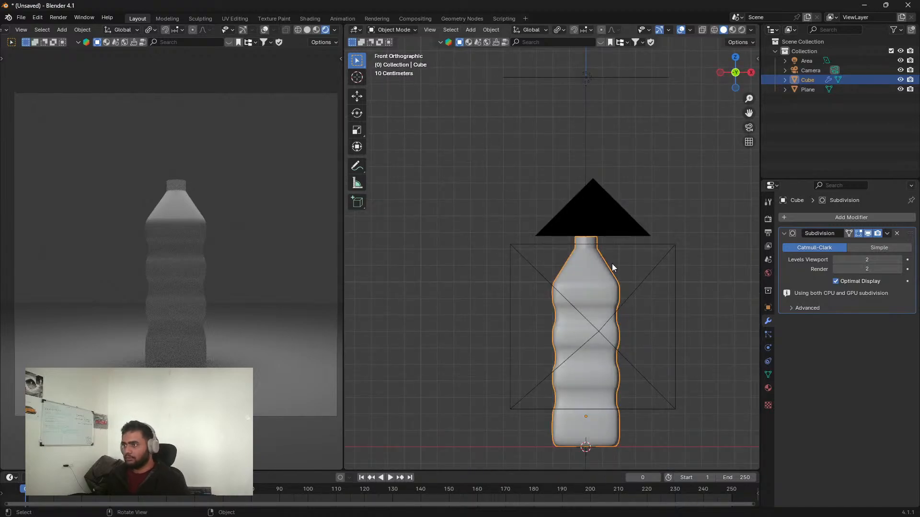
scroll(612, 264, up, 4)
shift+middle_drag(625, 322, 571, 280)
scroll(586, 278, up, 3)
scroll(570, 280, down, 2)
scroll(595, 294, down, 2)
Step: Add a cylinder mesh for the bottle's cap while looking at the neck in right side view
key(KP_3)
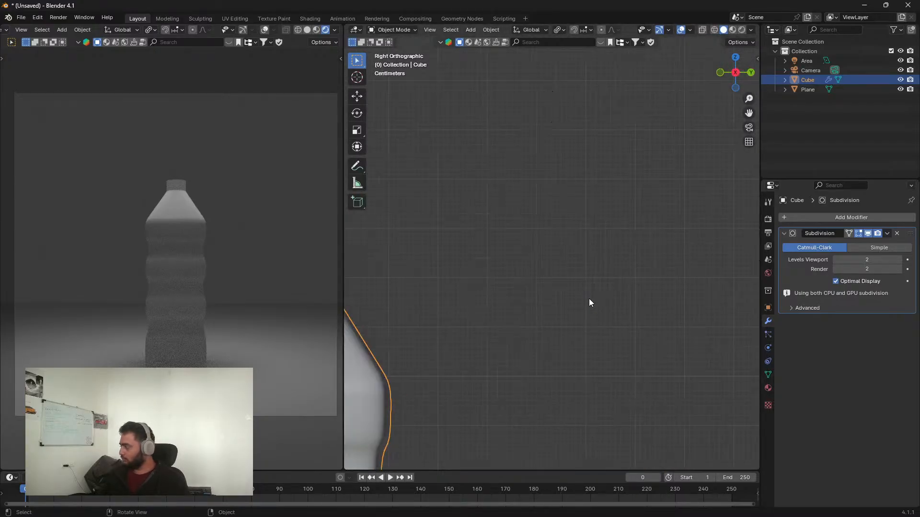
scroll(477, 346, down, 3)
shift+middle_drag(501, 346, 642, 350)
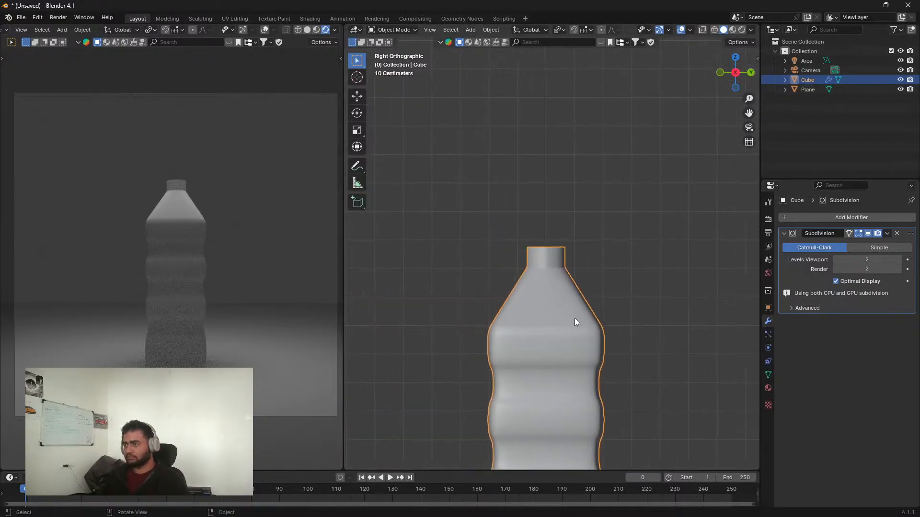
scroll(575, 317, up, 3)
shift+middle_drag(592, 281, 591, 309)
click(549, 197)
key(shift+a)
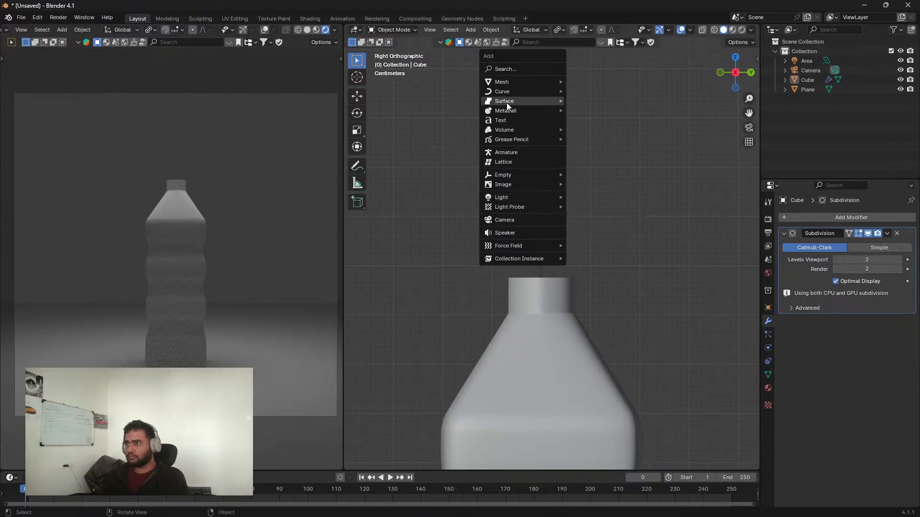
mouse_move(501, 84)
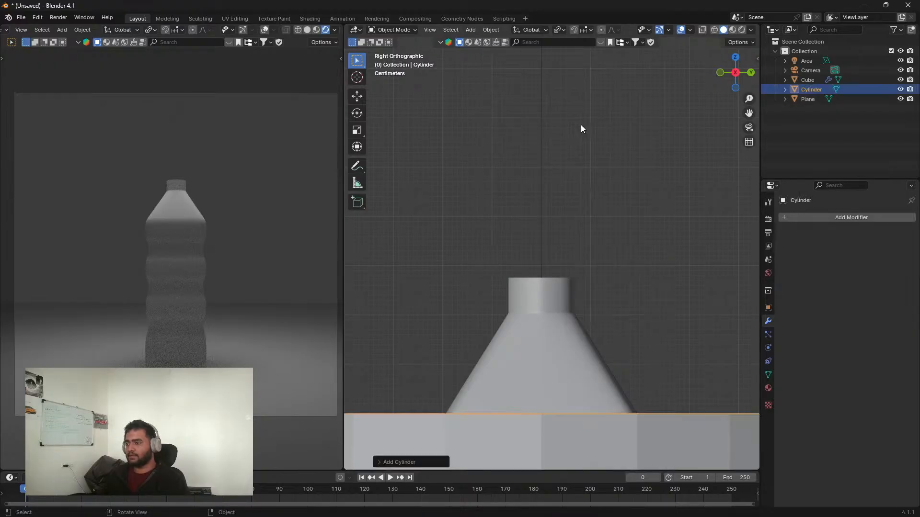
click(583, 129)
Step: Scale the cylinder down to narrower than the bottle body and raise it along Z above the neck
scroll(619, 287, down, 5)
key(s)
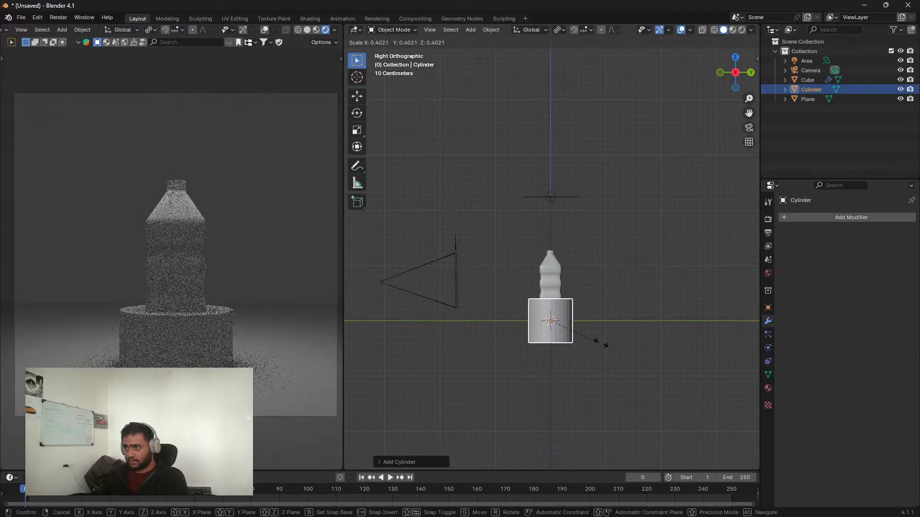
click(557, 331)
key(g)
key(z)
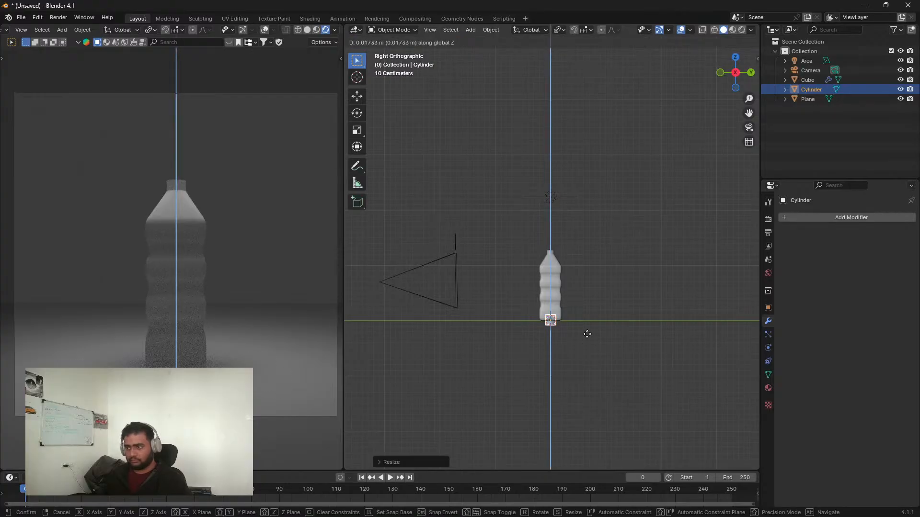
click(558, 293)
Step: Flatten the cylinder along Z to about half its height and scale it uniformly to slightly wider than the neck
scroll(558, 293, up, 5)
scroll(557, 294, up, 9)
scroll(619, 254, up, 3)
shift+middle_drag(631, 278, 652, 312)
scroll(726, 389, down, 1)
key(s)
key(z)
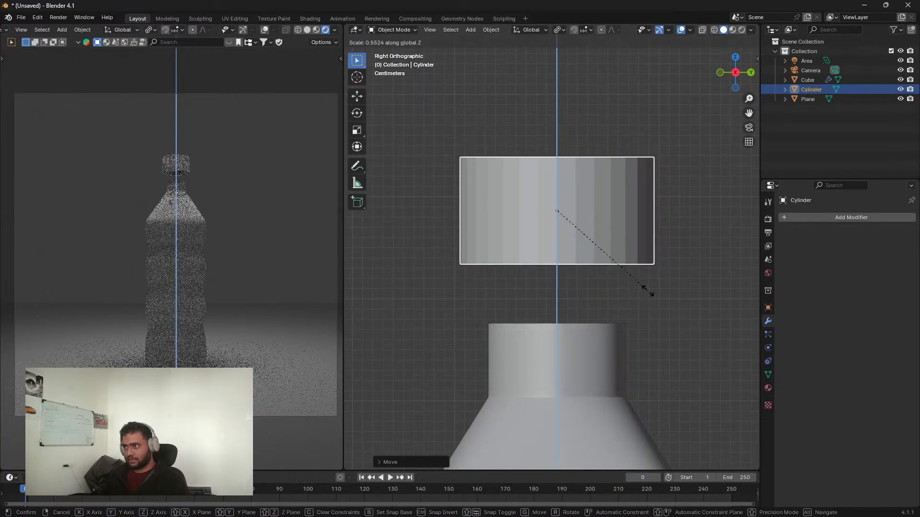
key(Escape)
key(s)
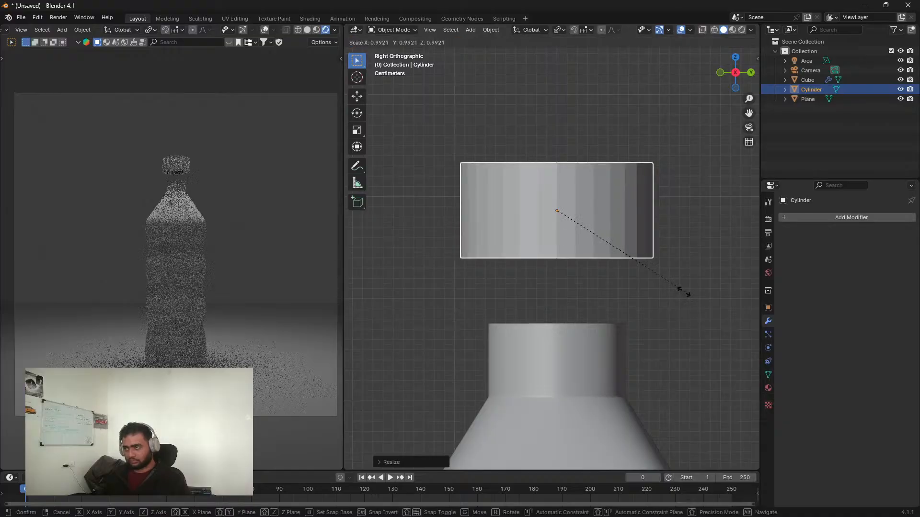
click(654, 277)
Step: Lower the cap cylinder along Z so it encloses the upper part of the bottle's neck
key(g)
key(z)
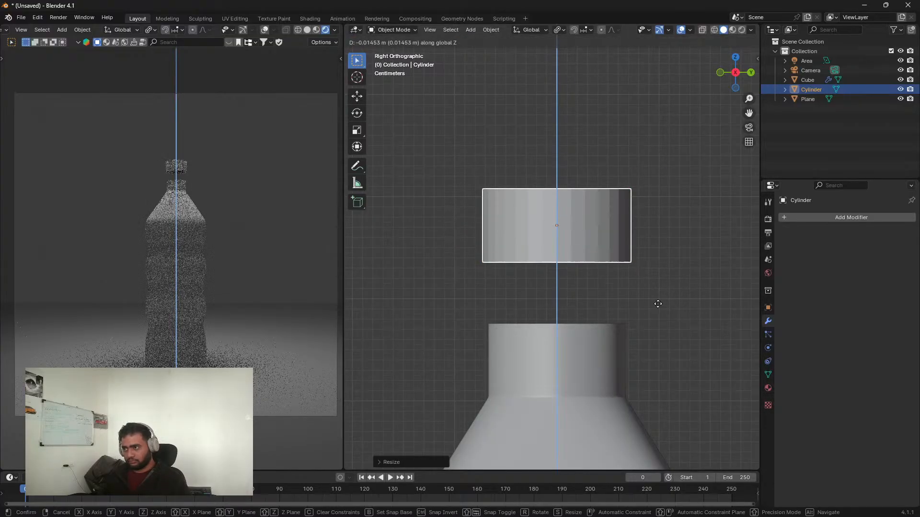
click(653, 415)
Step: Check the cap's fit around the neck from several views, using X-ray display temporarily
middle_drag(634, 366, 622, 351)
key(KP_1)
key(KP_3)
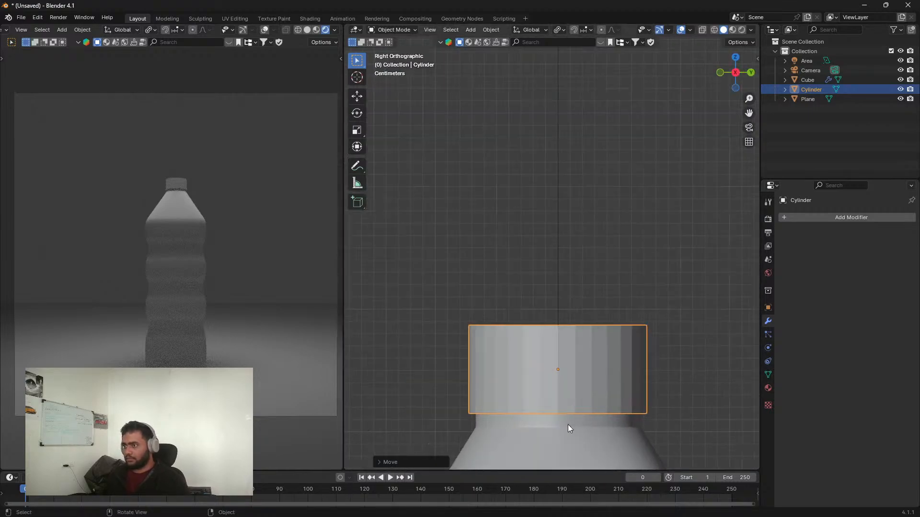
scroll(571, 377, up, 4)
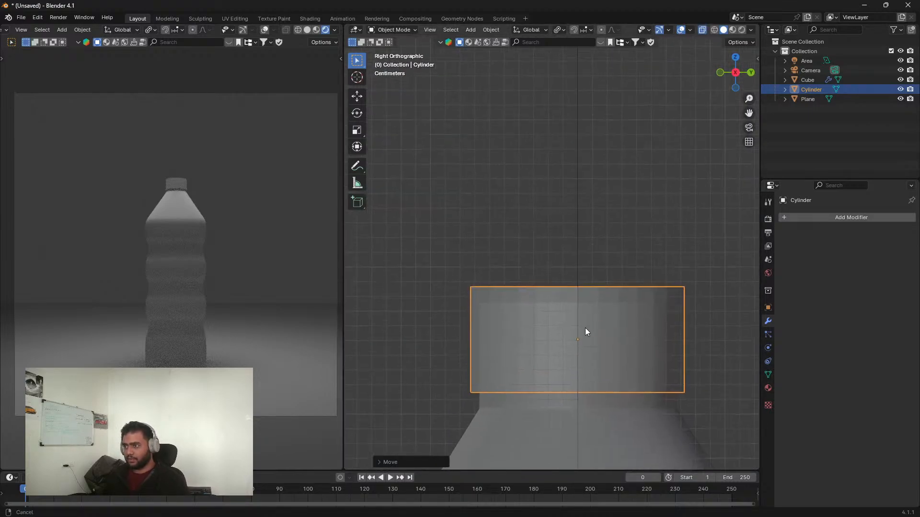
shift+middle_drag(542, 271, 570, 271)
scroll(570, 271, up, 1)
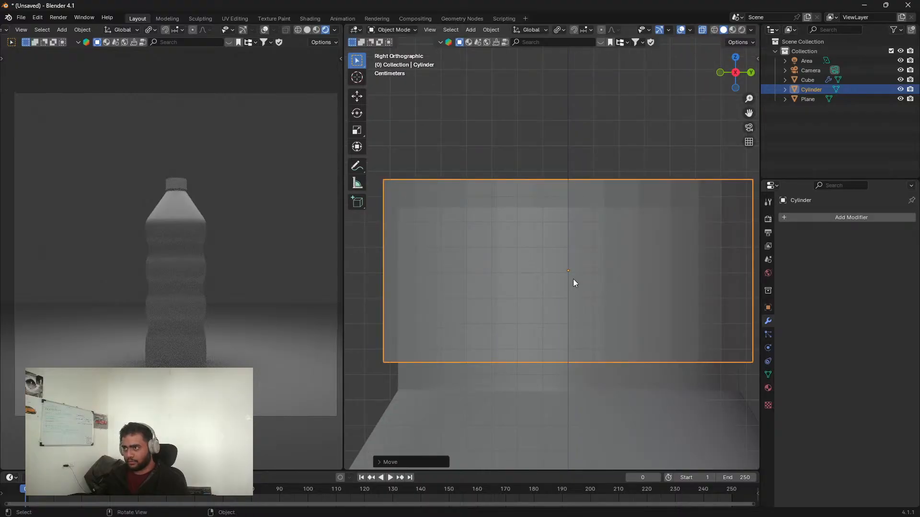
scroll(573, 278, down, 2)
middle_drag(588, 235, 577, 258)
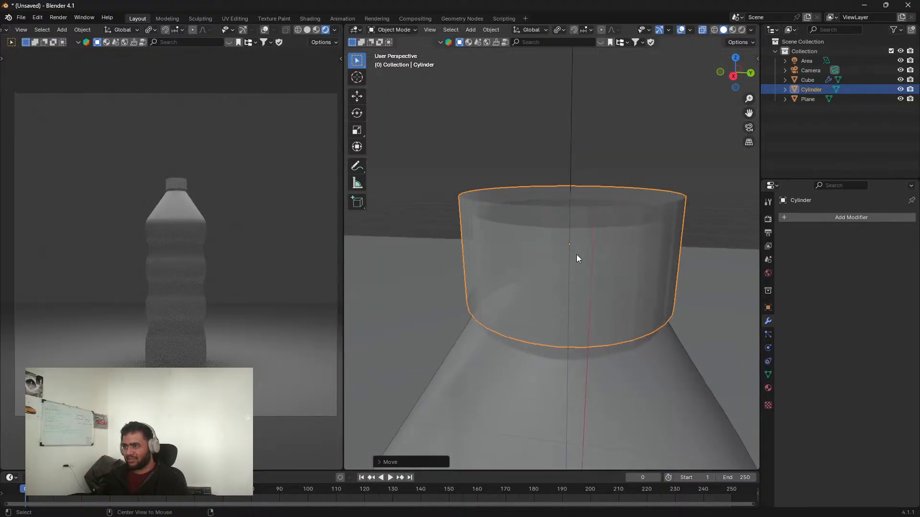
key(alt+z)
scroll(594, 266, down, 3)
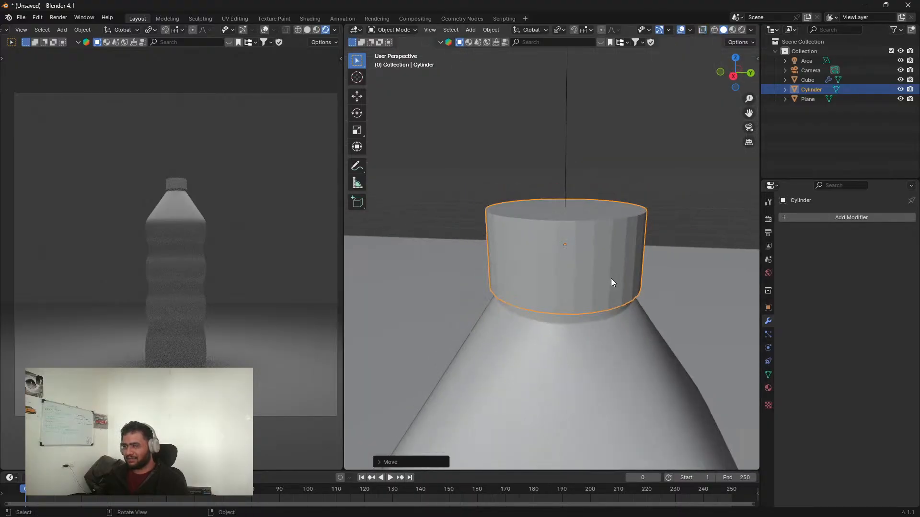
Step: Add a Bevel modifier to the cap and set its segments to 9
click(824, 218)
text(b)
click(777, 229)
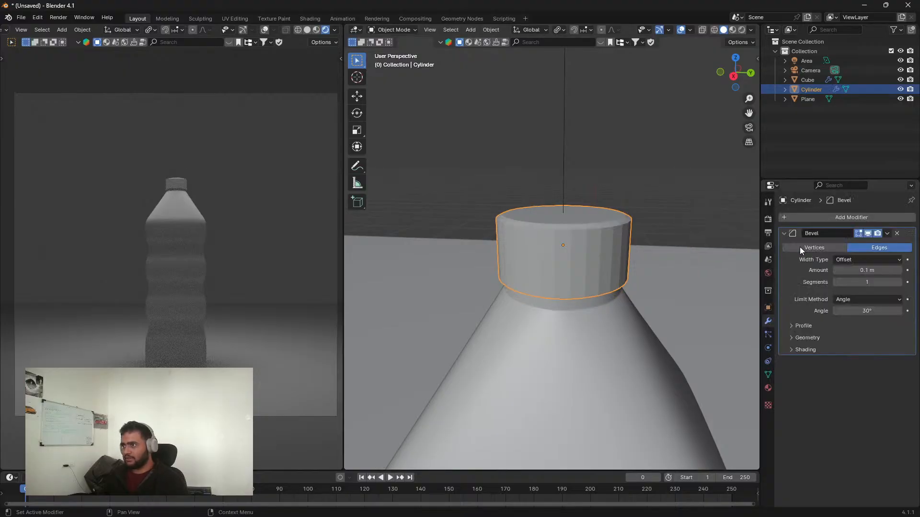
drag(875, 282, 901, 282)
Step: Delete the cap's bottom face in Edit Mode so the cap is open underneath, and return to Object Mode
scroll(543, 316, down, 2)
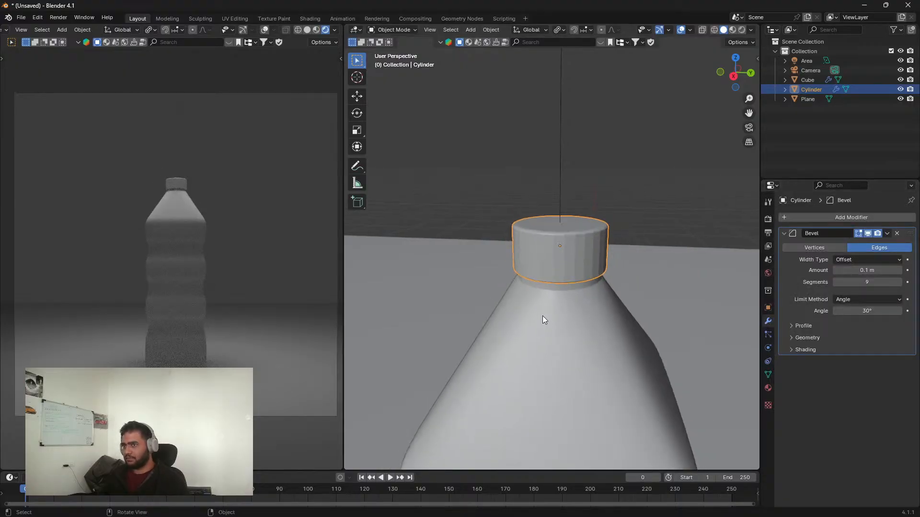
middle_drag(542, 316, 571, 291)
scroll(547, 282, up, 2)
key(Tab)
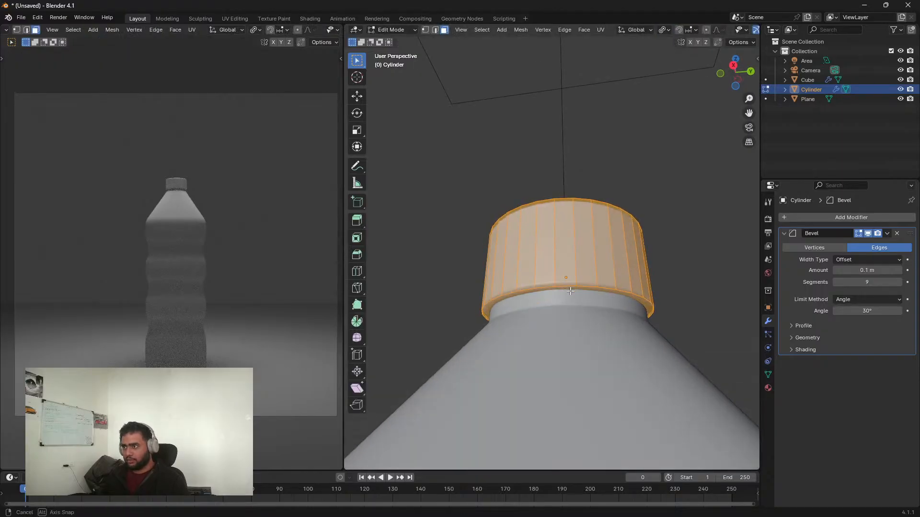
alt+click(527, 301)
right_click(527, 300)
click(522, 301)
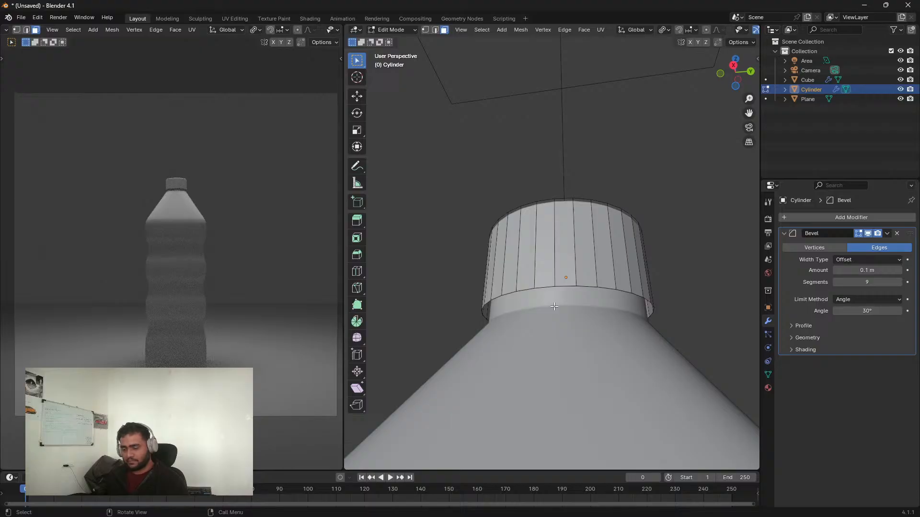
key(Tab)
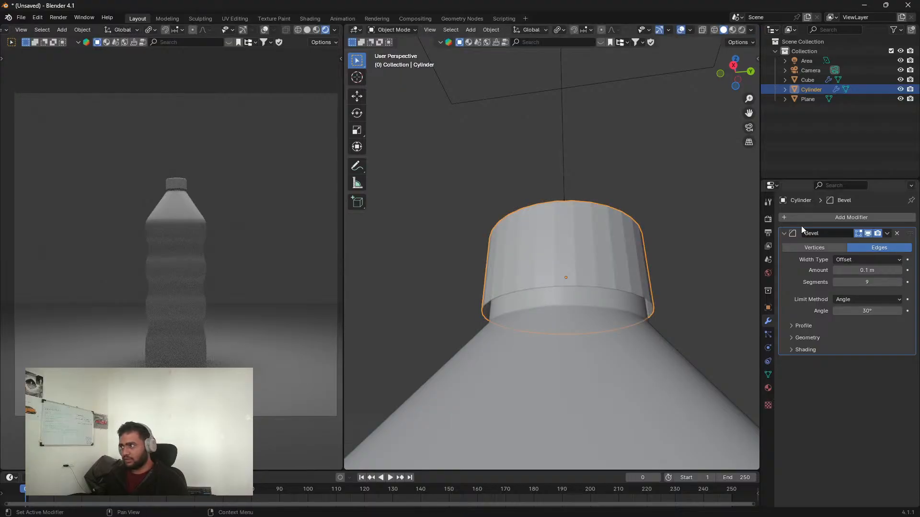
Step: Add a Solidify modifier to the cap with a thickness of 0.07 m
click(810, 217)
mouse_move(719, 228)
click(755, 254)
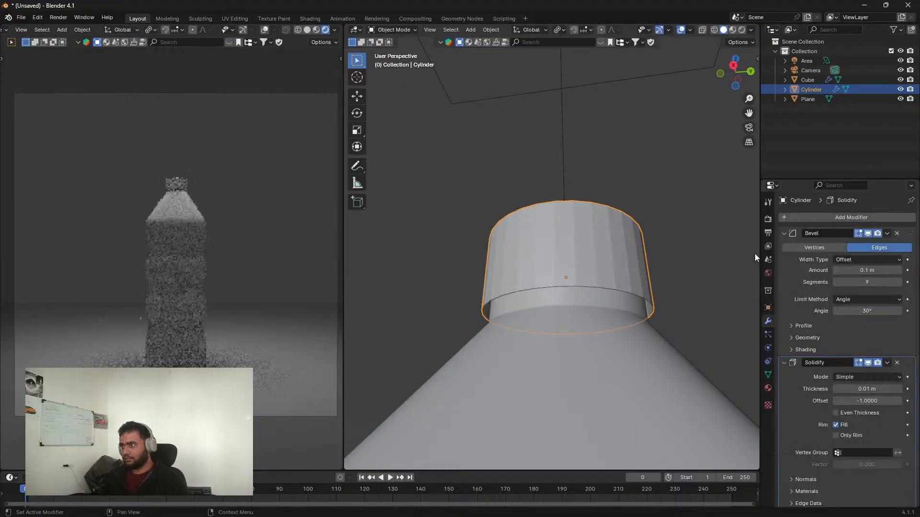
drag(862, 389, 870, 389)
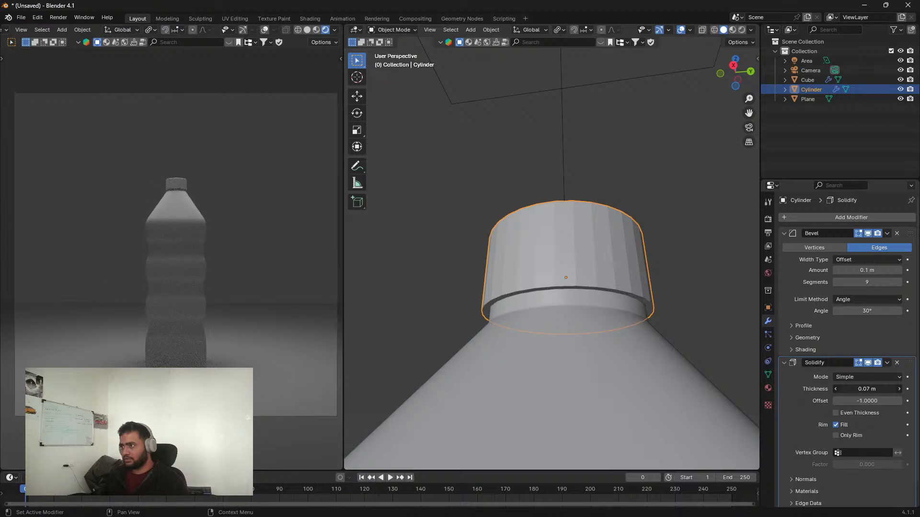
scroll(660, 357, down, 2)
middle_drag(660, 358, 715, 173)
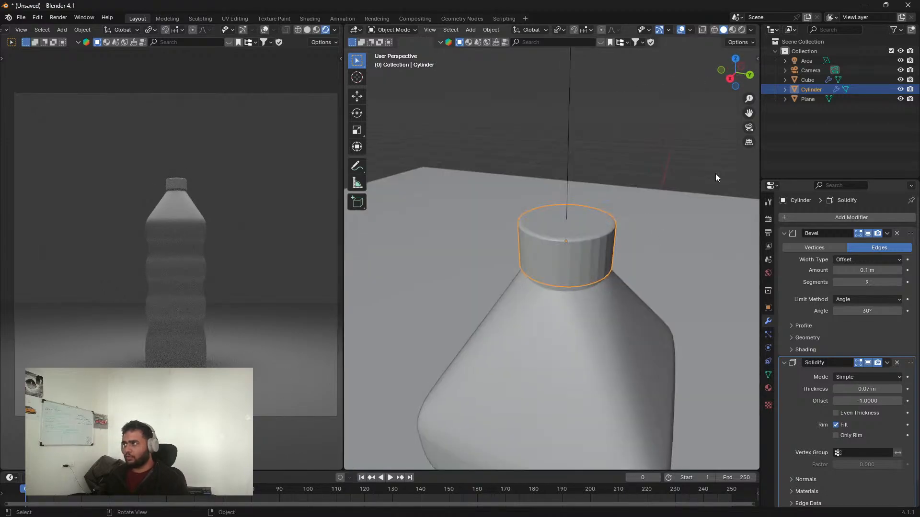
Step: Hide the cap in the viewport and add a Solidify modifier to the bottle
click(901, 89)
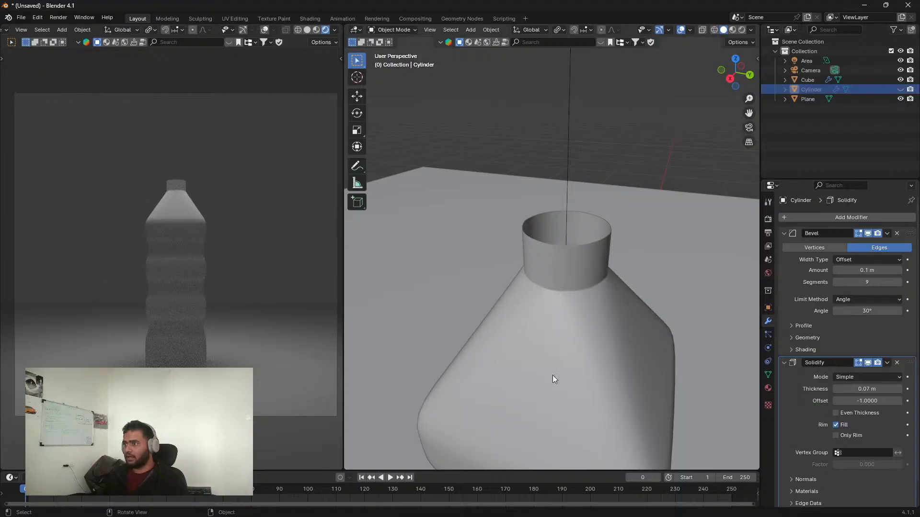
middle_drag(588, 278, 588, 298)
click(587, 298)
scroll(588, 298, up, 2)
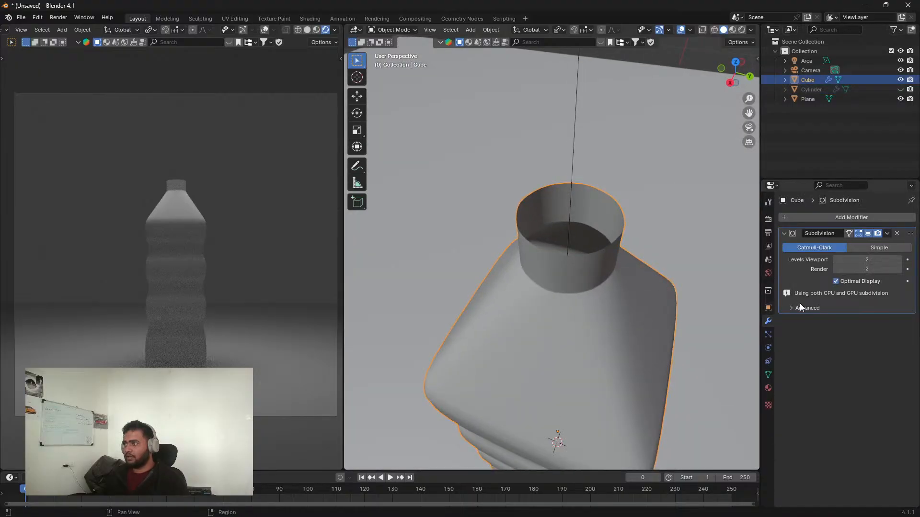
click(852, 217)
text(s)
click(821, 233)
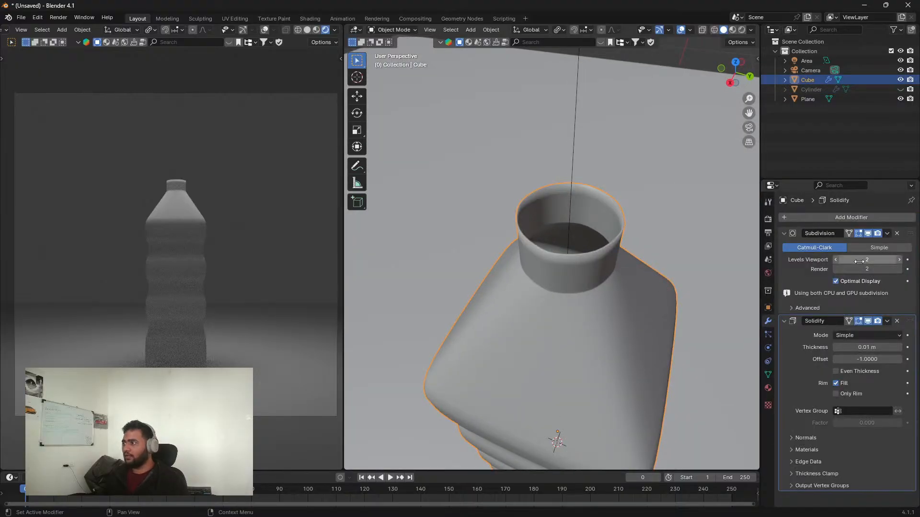
Step: Place the bottle's Subdivision modifier below Solidify and set the Solidify thickness to 0.03 m
drag(910, 233, 887, 421)
scroll(603, 257, up, 4)
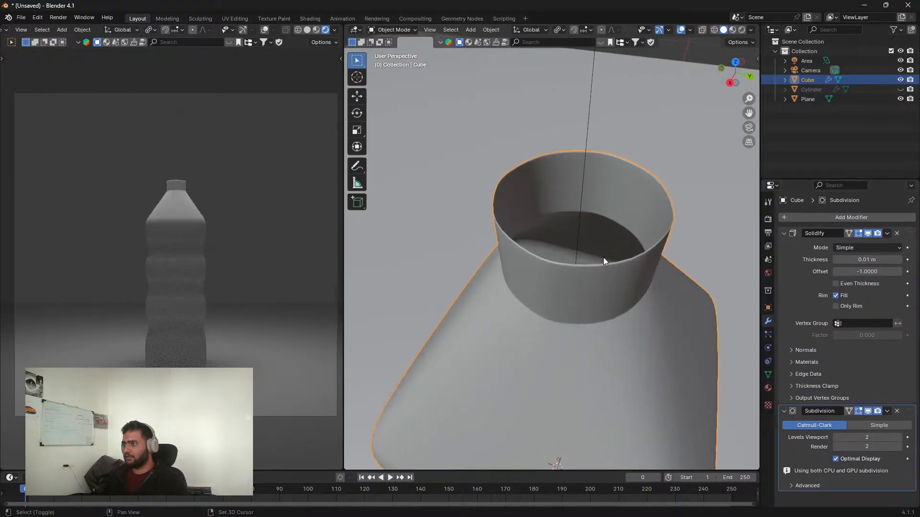
click(899, 259)
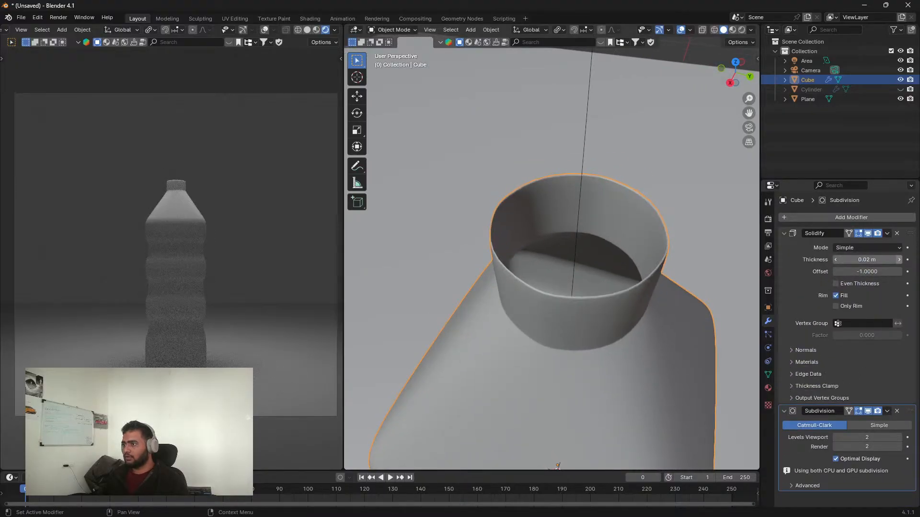
click(898, 260)
Step: Compare the bottle's rim with Subdivision placed above Solidify, and restore the order with Subdivision last
middle_drag(545, 306, 588, 325)
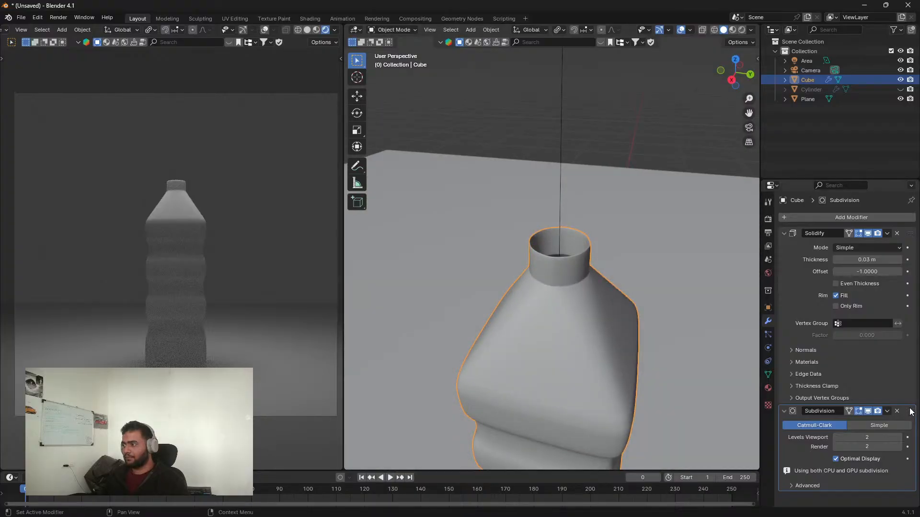
drag(910, 411, 900, 195)
middle_drag(698, 261, 683, 294)
scroll(528, 276, up, 4)
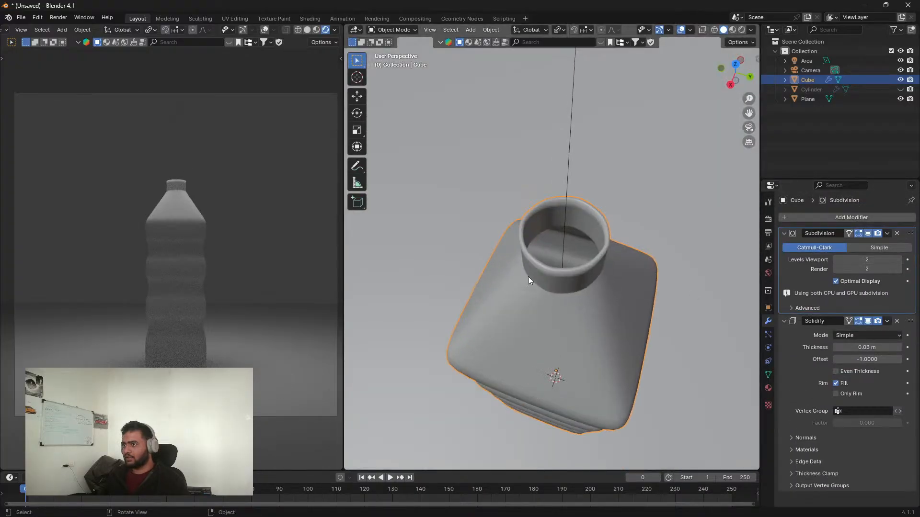
middle_drag(528, 276, 548, 249)
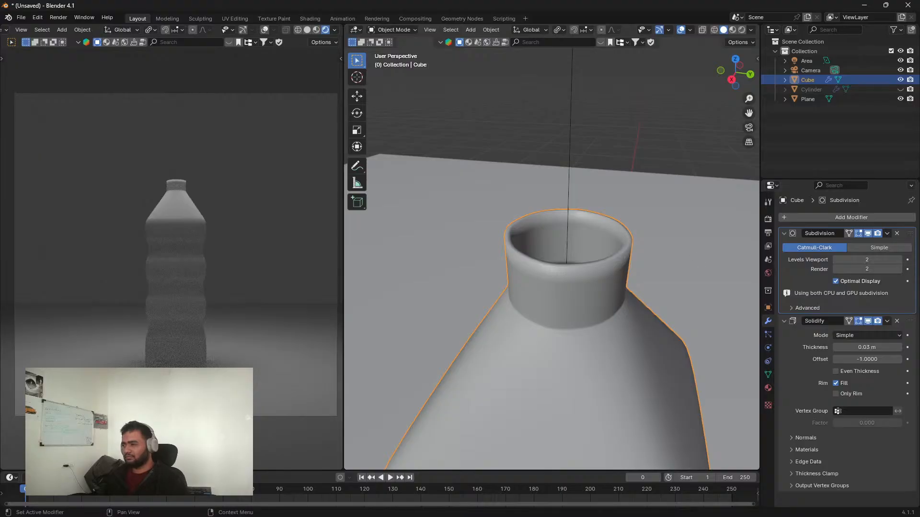
drag(914, 235, 910, 412)
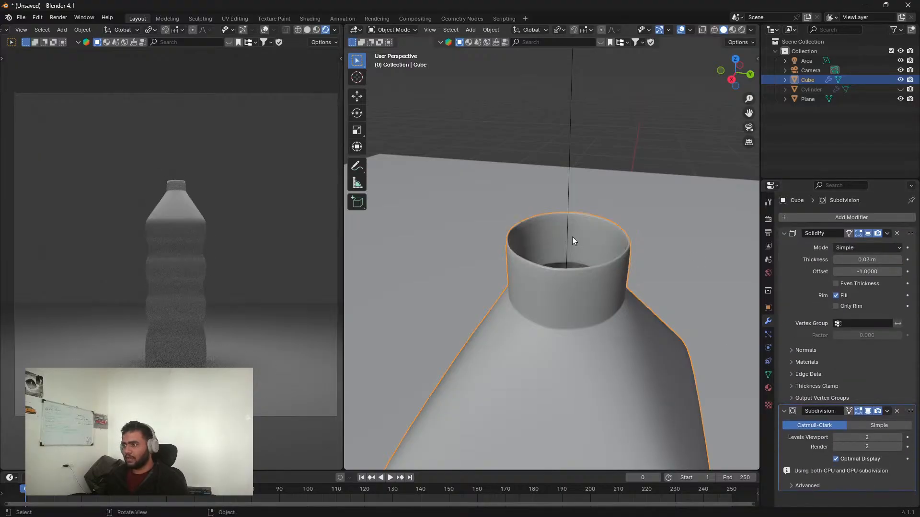
middle_drag(572, 237, 563, 289)
scroll(562, 300, up, 4)
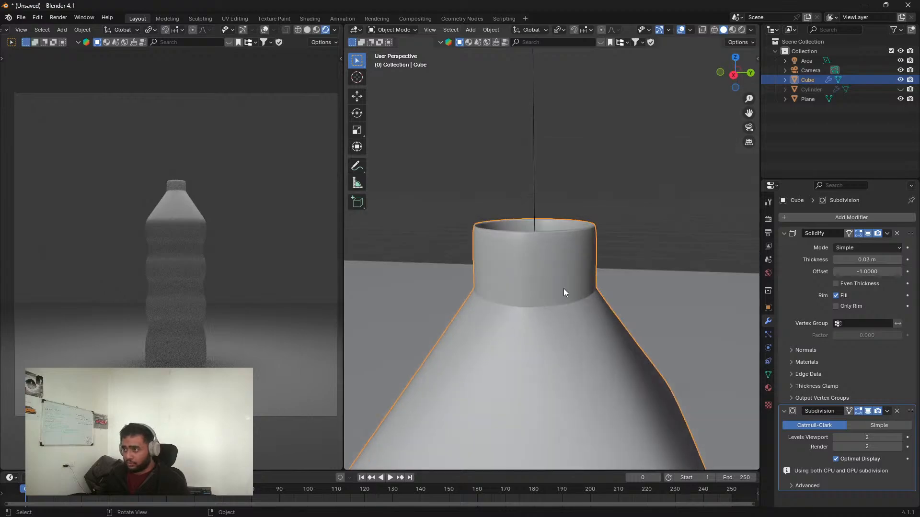
Step: Raise the bottle neck's top rim edge loop along Z by about 0.026 m to lengthen the neck
key(KP_1)
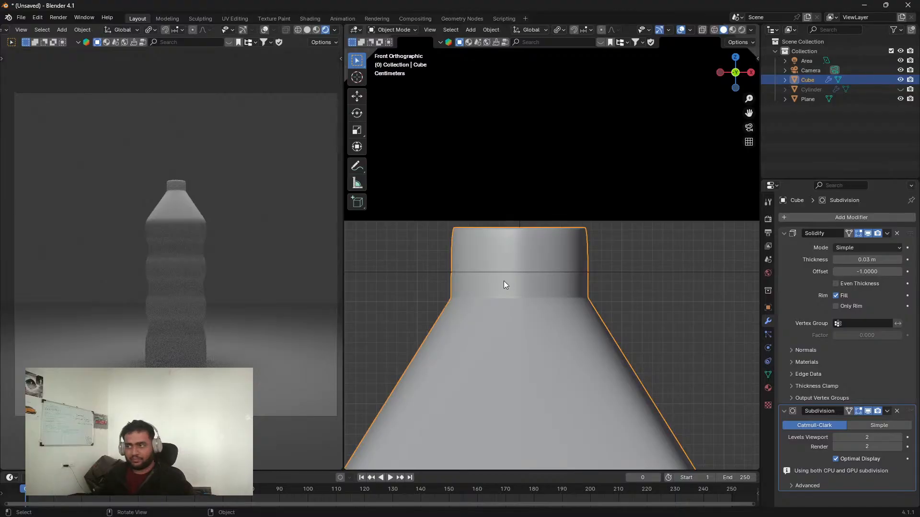
key(Tab)
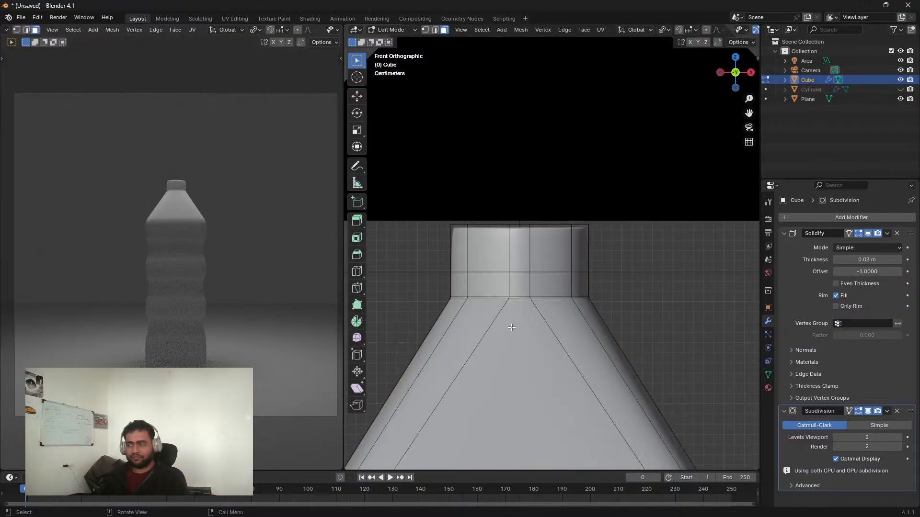
scroll(545, 334, down, 1)
middle_drag(545, 334, 558, 307)
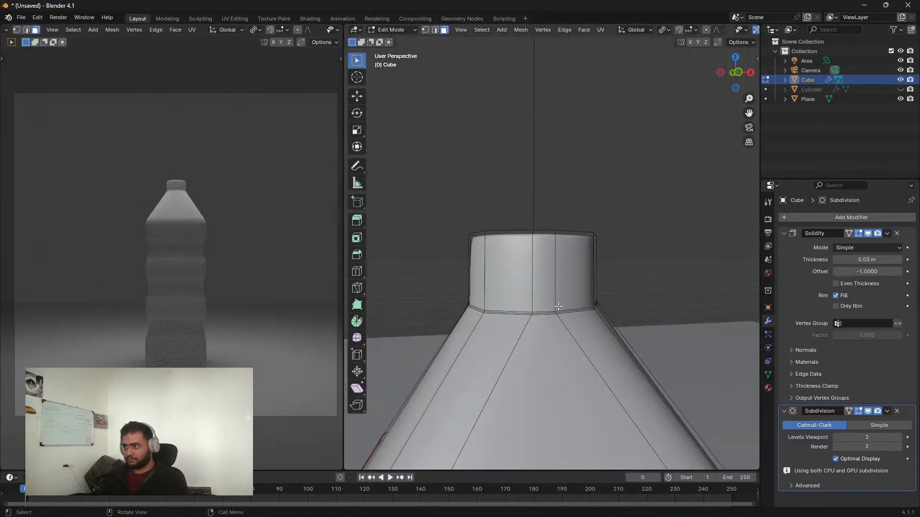
key(KP_3)
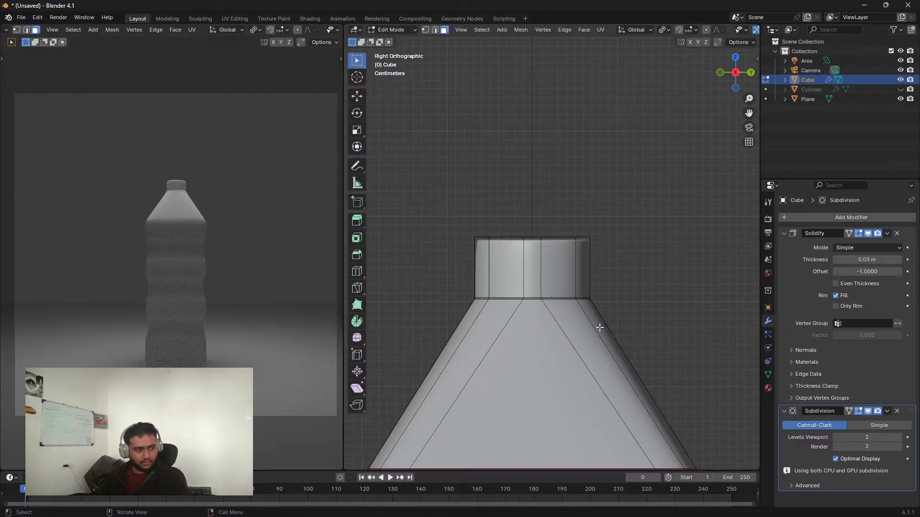
scroll(594, 325, up, 2)
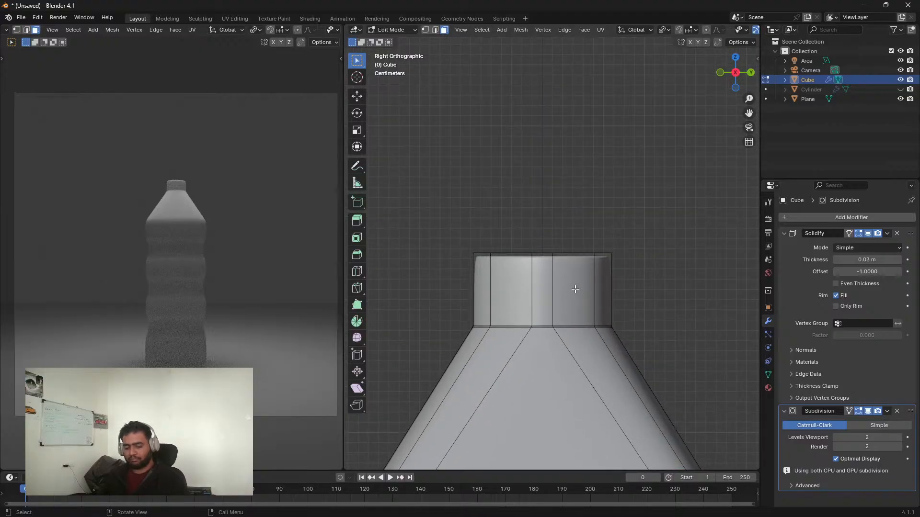
key(alt+z)
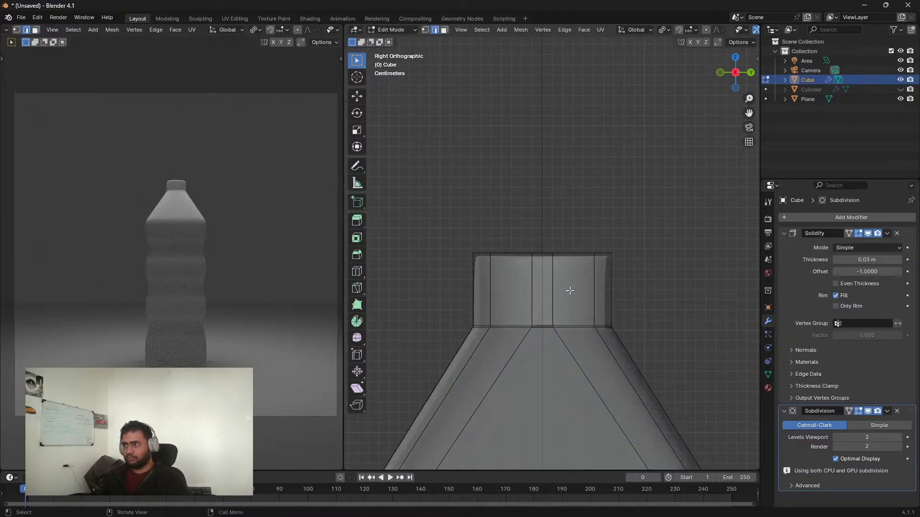
drag(407, 210, 725, 273)
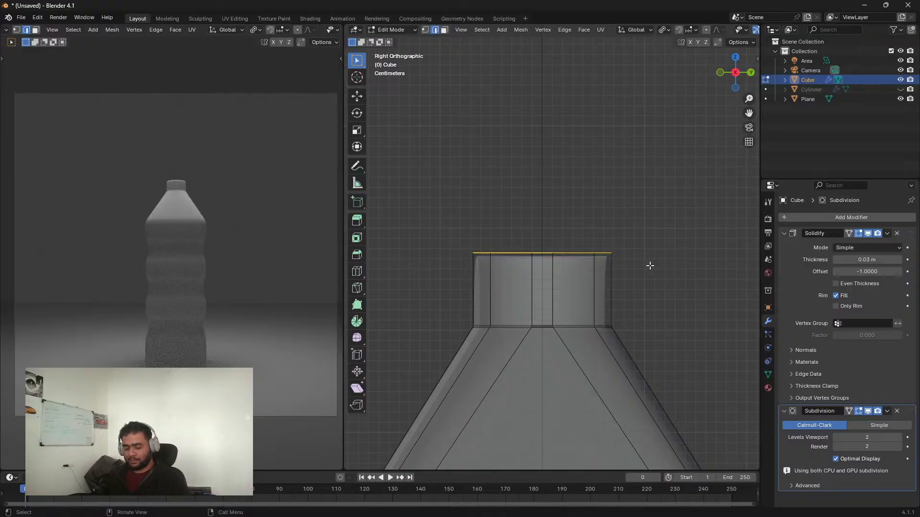
key(g)
key(z)
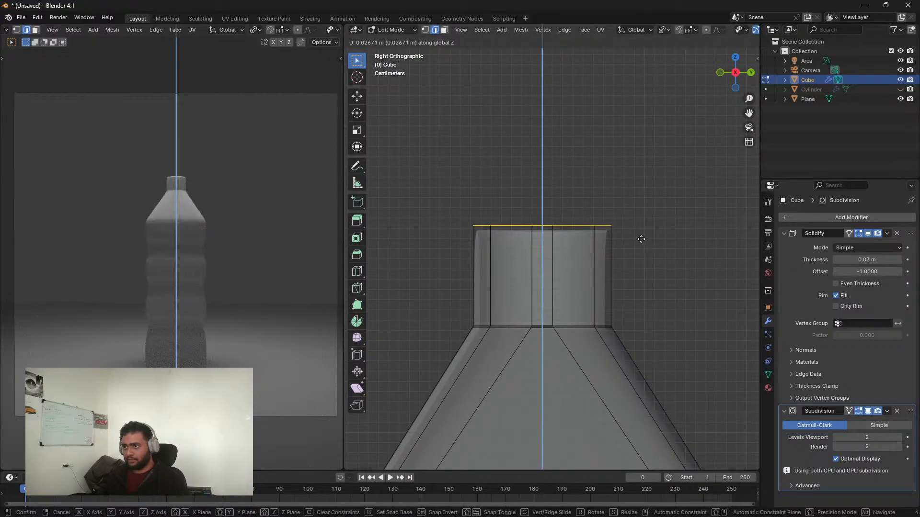
click(641, 240)
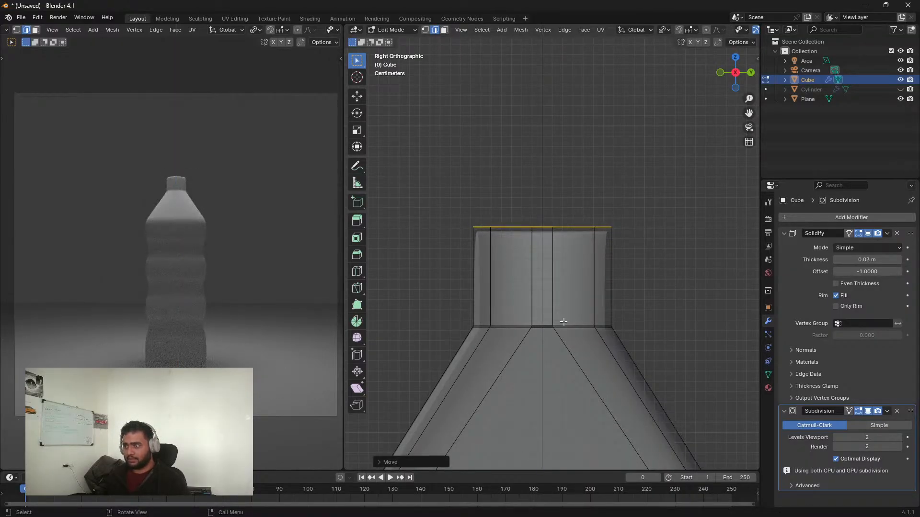
Step: Add two closely spaced edge loops around the lower part of the bottle's neck
key(ctrl+r)
click(592, 272)
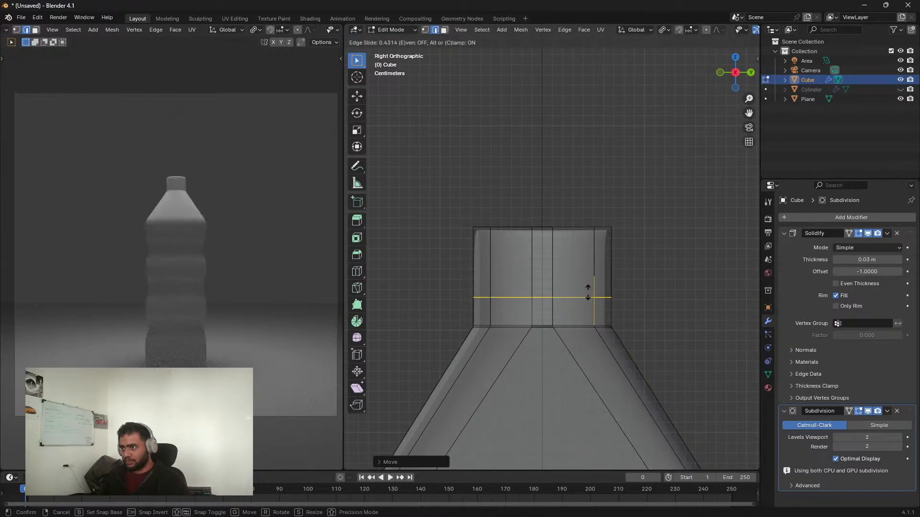
click(588, 296)
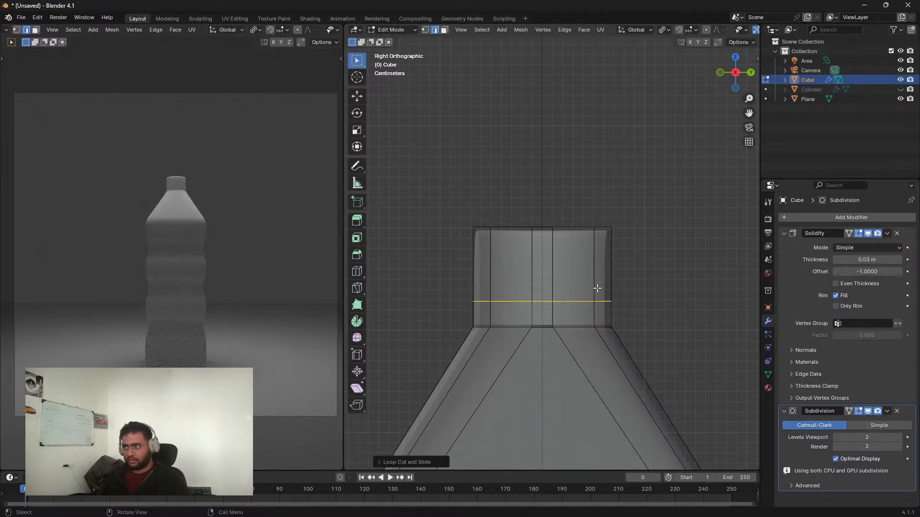
key(g)
key(g)
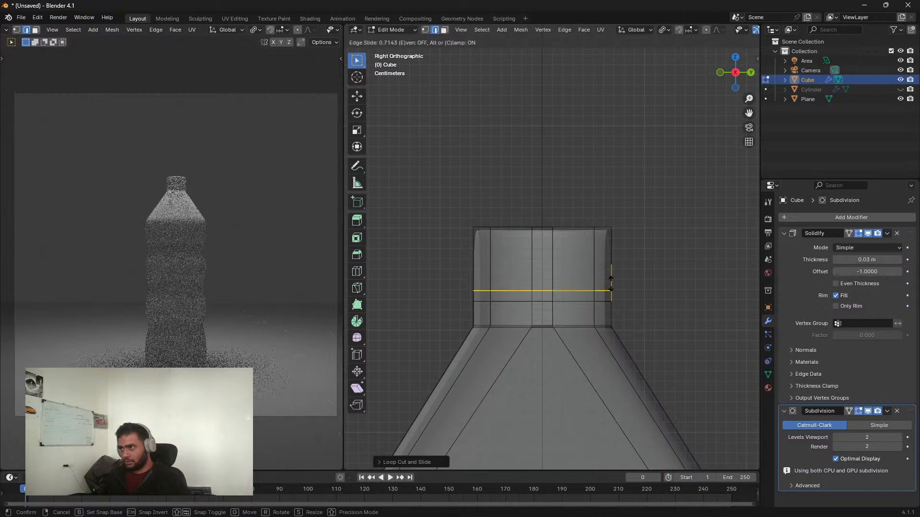
click(610, 288)
Step: Extrude the narrow face band between the two loops and scale it outward in X and Y to form a collar
middle_drag(624, 283, 565, 311)
key(3)
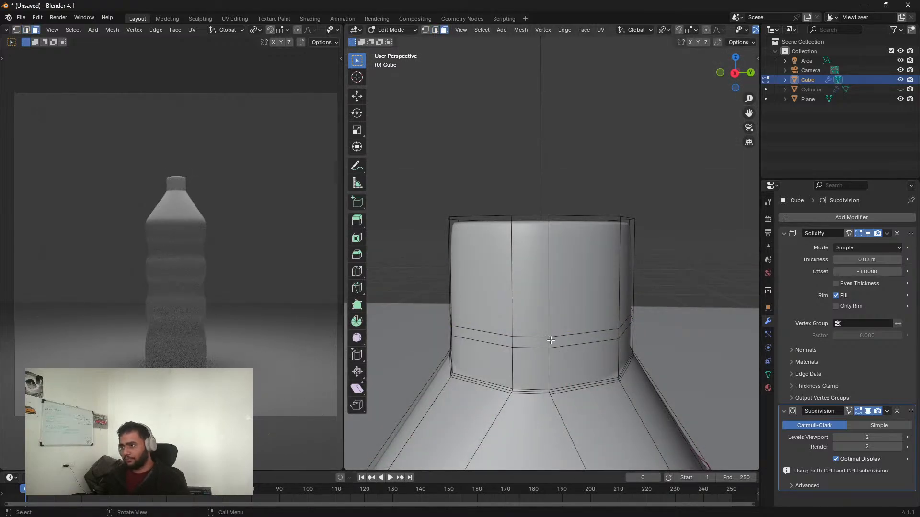
alt+click(547, 340)
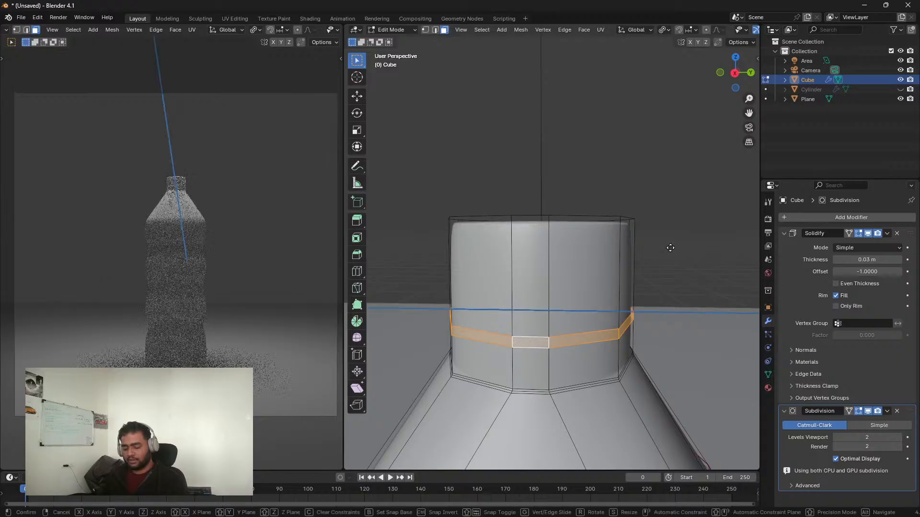
key(s)
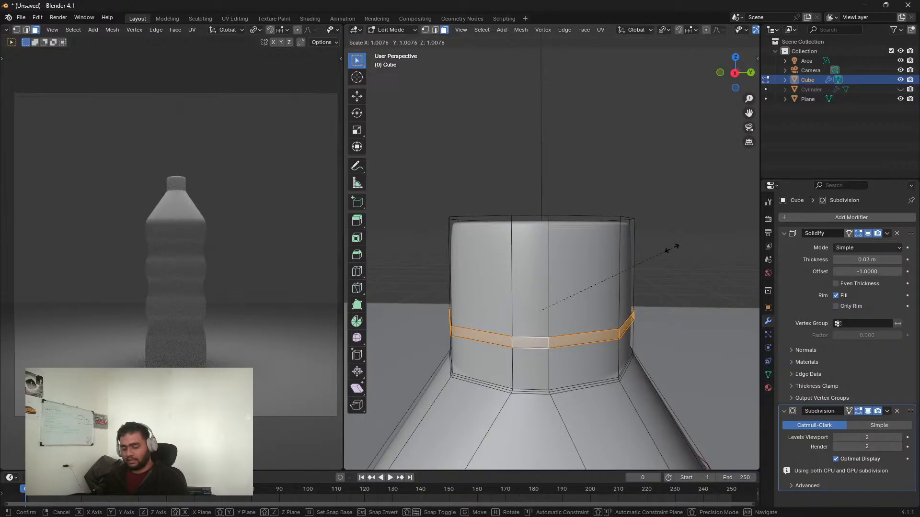
right_click(684, 249)
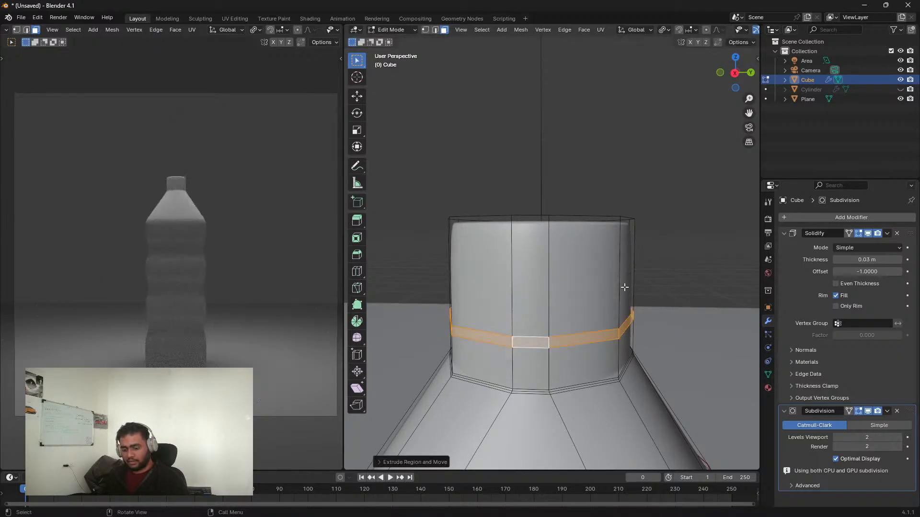
key(s)
key(shift+z)
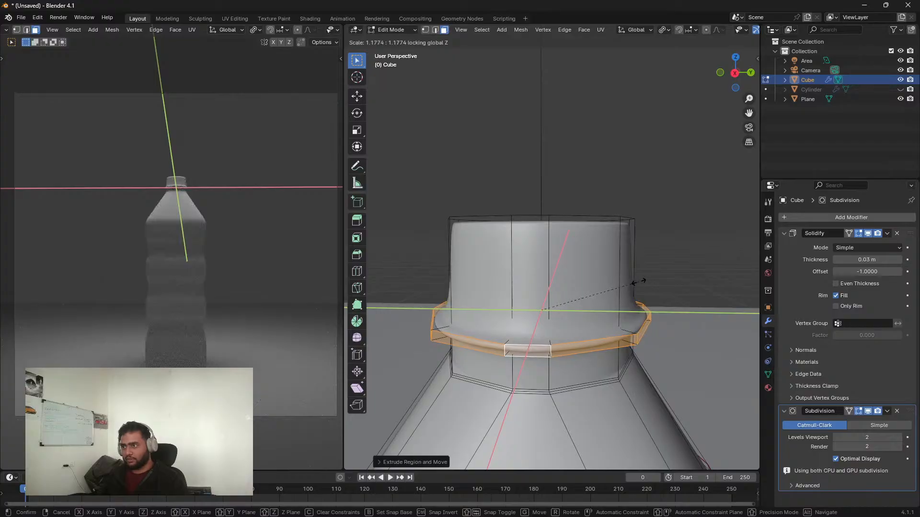
click(652, 284)
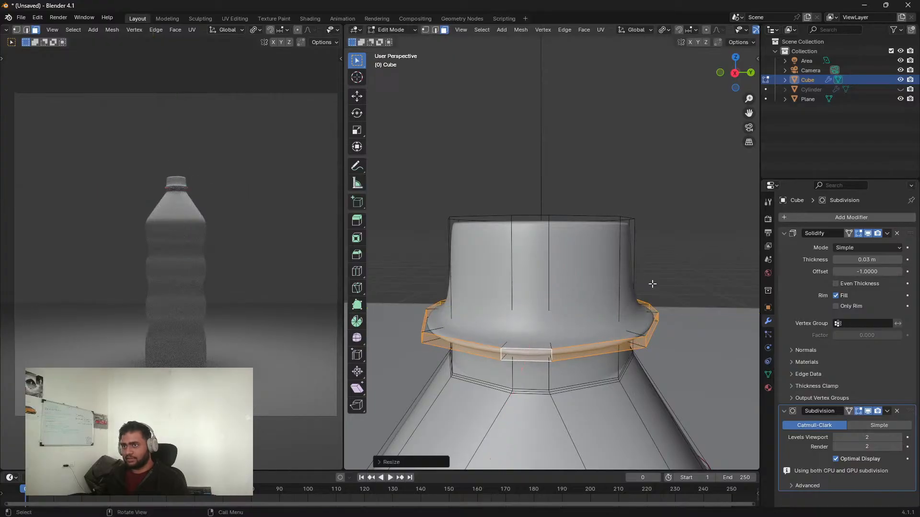
Step: Select the upper edge loop where the collar meets the neck and set its mean crease to 0.70
middle_drag(632, 281, 626, 260)
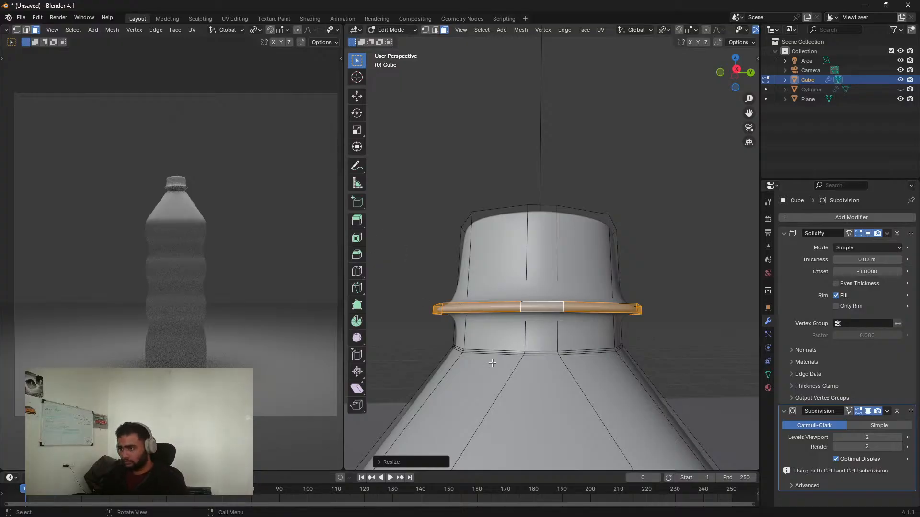
middle_drag(492, 363, 531, 330)
key(2)
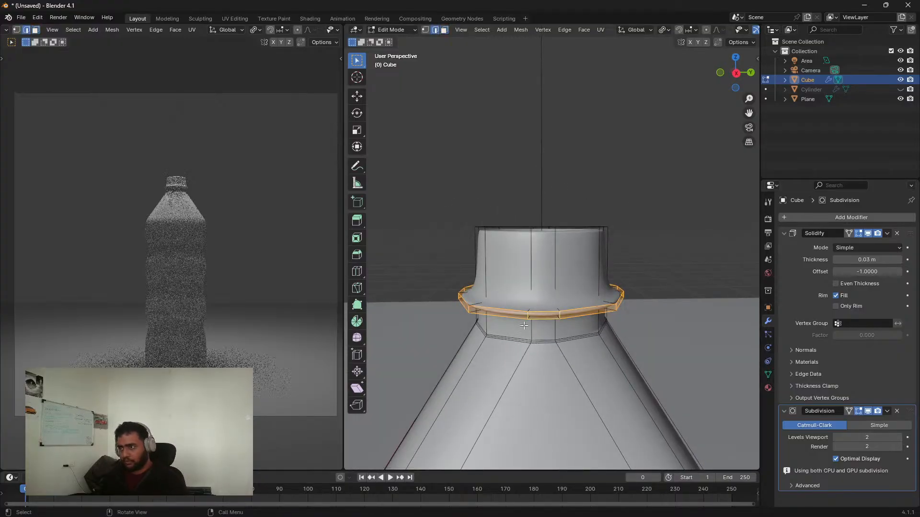
click(434, 247)
key(alt+z)
scroll(471, 333, up, 2)
shift+middle_drag(471, 333, 505, 305)
scroll(518, 302, up, 2)
scroll(467, 317, up, 2)
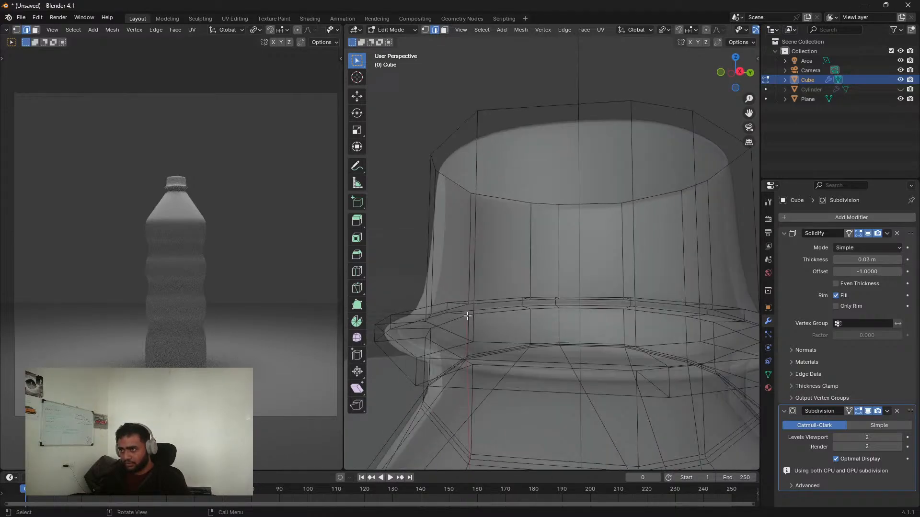
alt+click(445, 331)
key(alt+z)
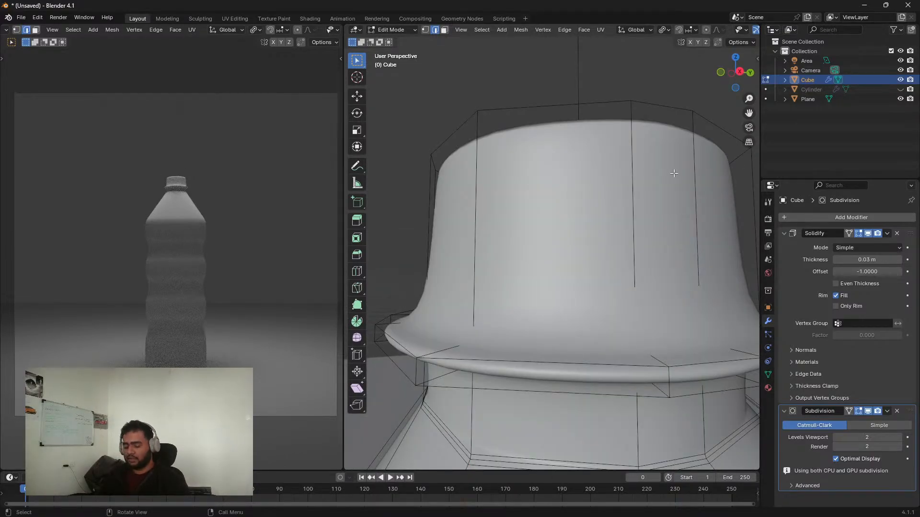
key(n)
click(750, 88)
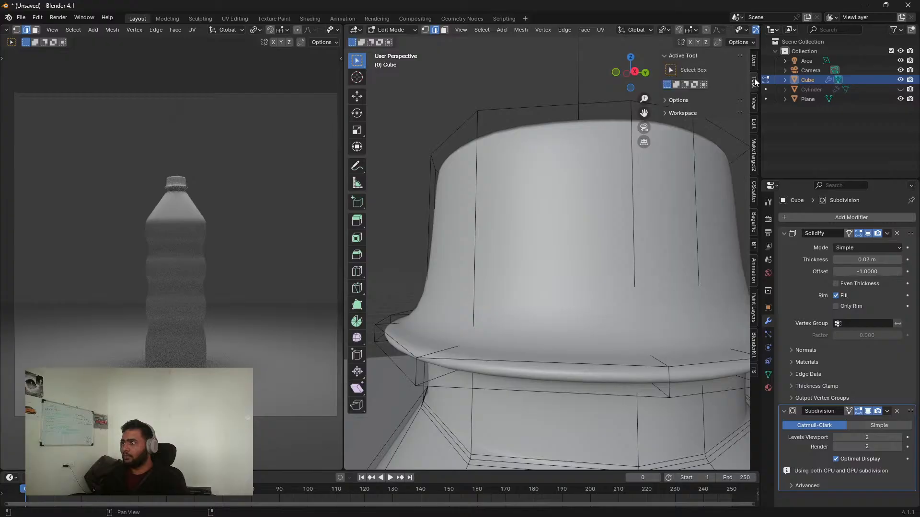
click(755, 62)
drag(698, 171, 776, 171)
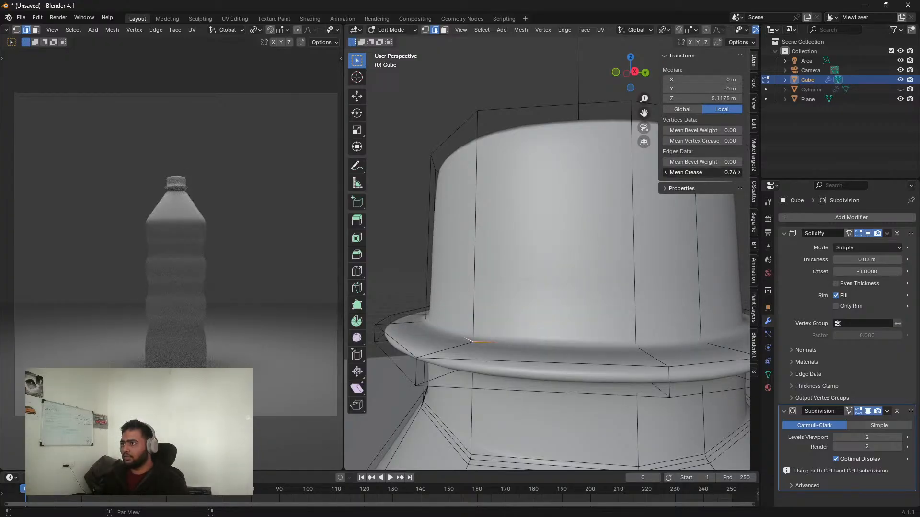
key(Return)
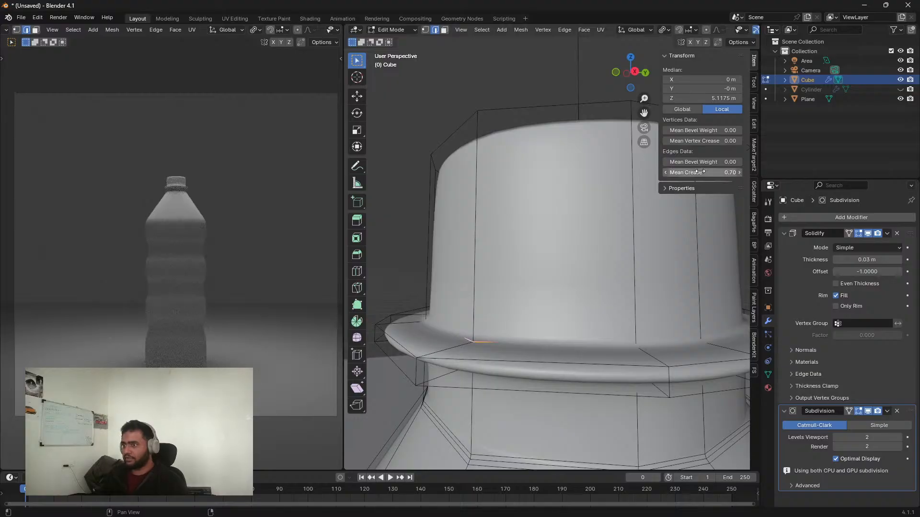
Step: Select the lower edge loop where the collar meets the neck and set its mean crease to 0.7
scroll(534, 296, down, 2)
middle_drag(536, 295, 531, 273)
key(alt+z)
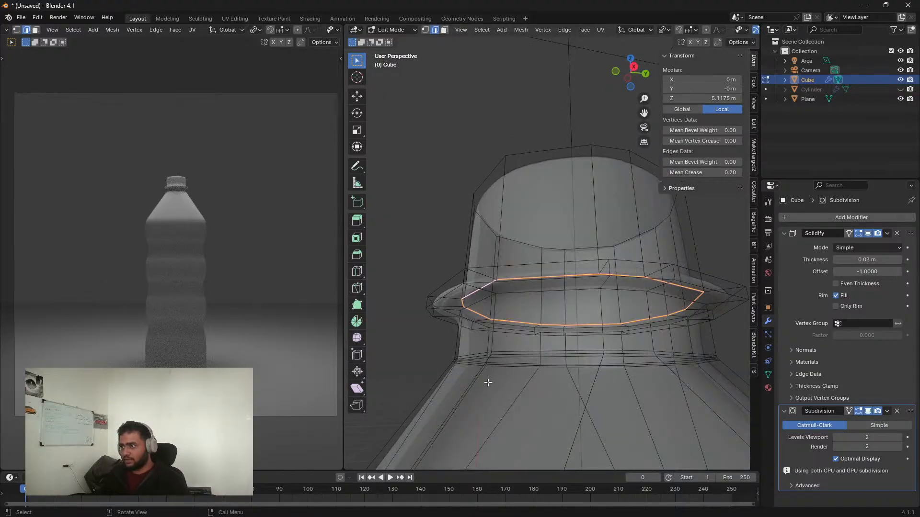
scroll(488, 381, up, 2)
alt+click(505, 326)
key(alt+z)
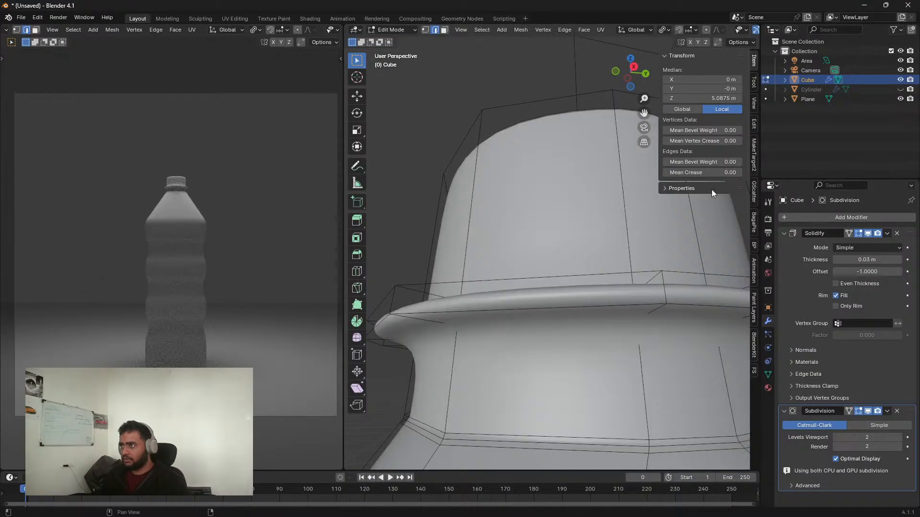
click(719, 172)
text(.7)
key(Return)
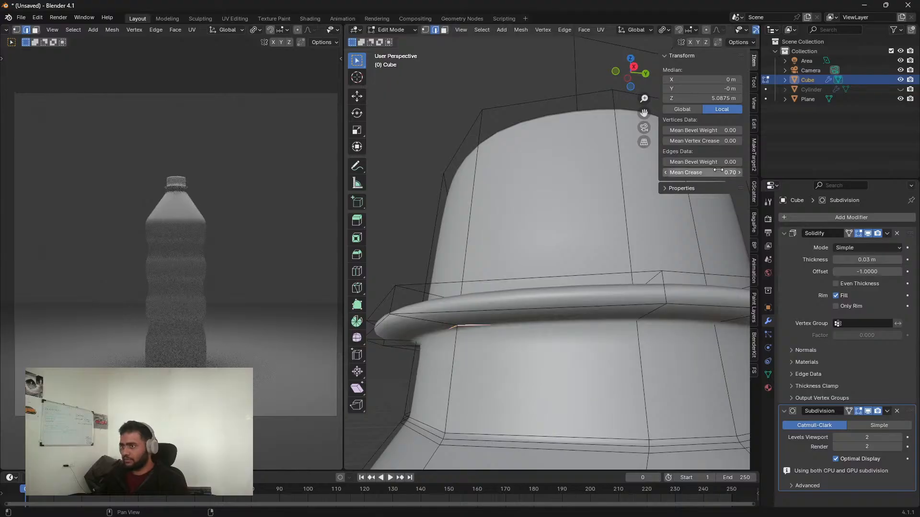
Step: Examine the collar and open neck from above in the rendered view
scroll(200, 185, up, 5)
scroll(199, 184, down, 5)
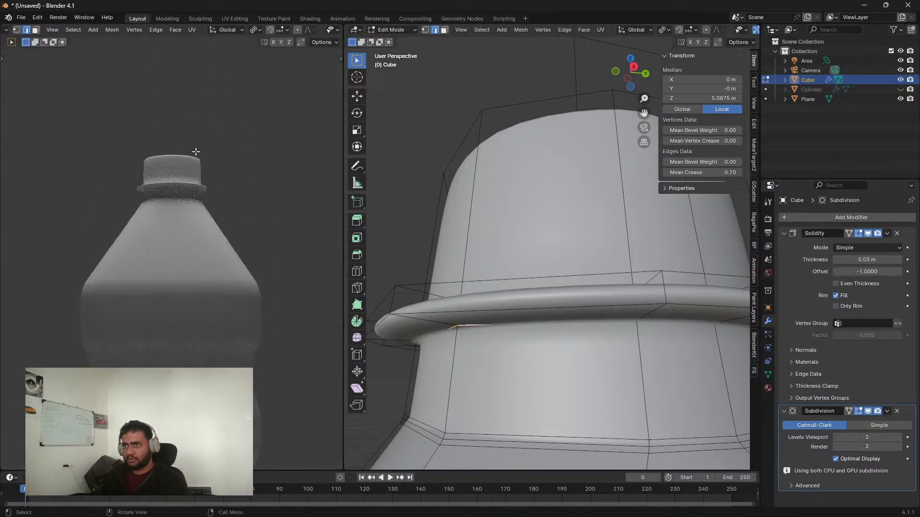
scroll(185, 196, up, 5)
middle_drag(185, 196, 176, 283)
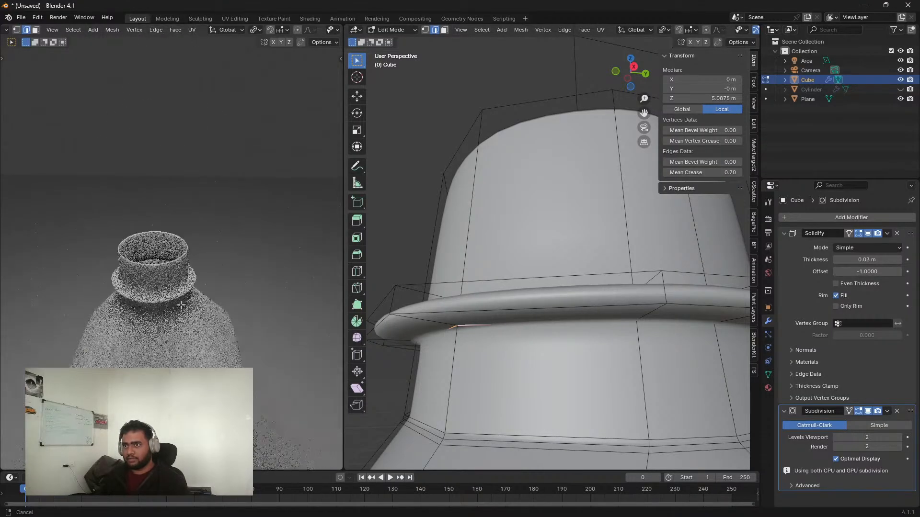
scroll(175, 288, up, 3)
scroll(443, 326, down, 2)
Step: Set the mean crease of the collar's outer edge loops to 0.40 and return to Object Mode
middle_drag(443, 325, 437, 337)
scroll(446, 334, up, 4)
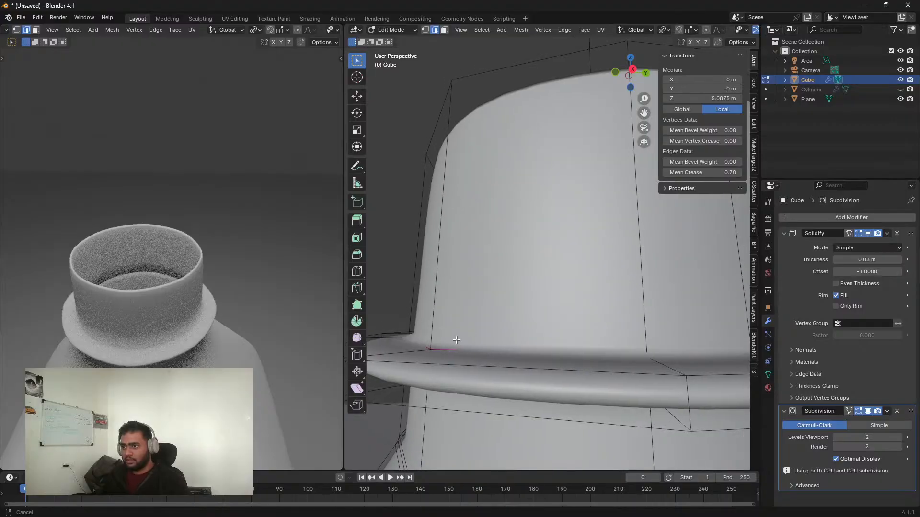
alt+click(431, 322)
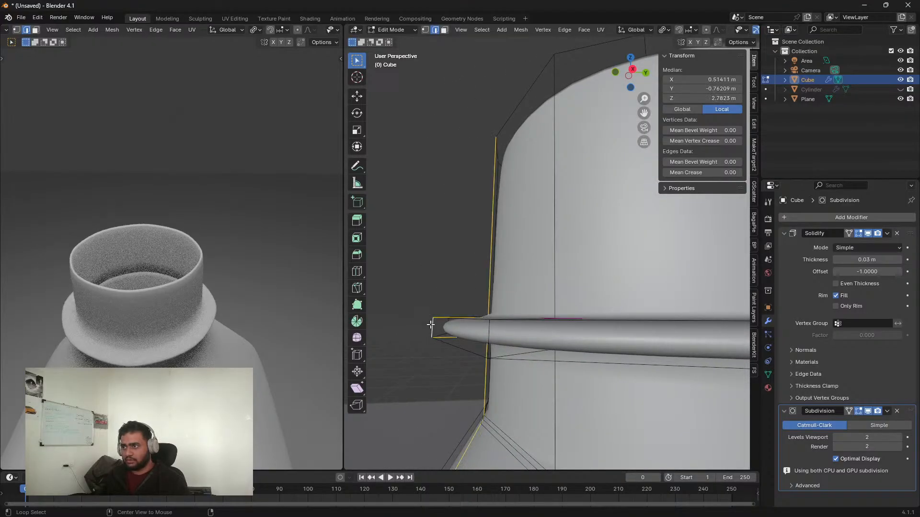
double_click(446, 349)
middle_drag(445, 337, 470, 329)
scroll(425, 293, down, 5)
scroll(534, 294, up, 5)
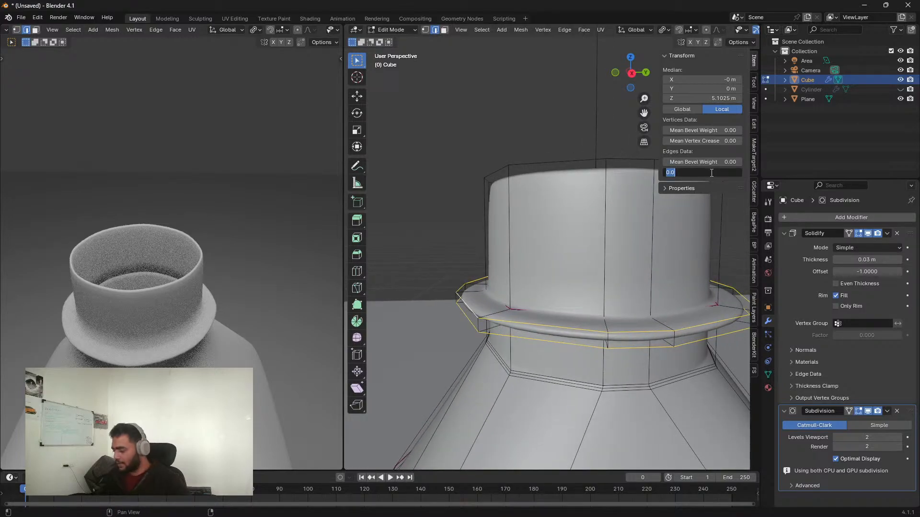
key(Return)
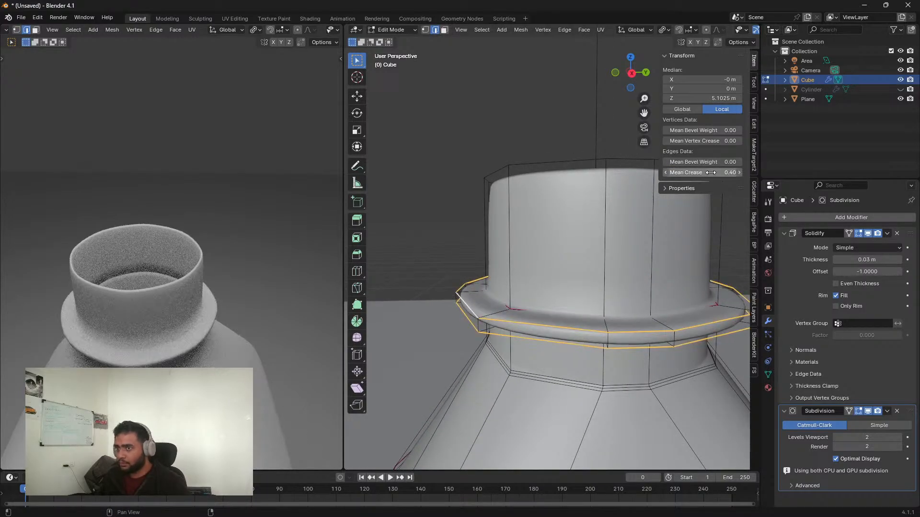
key(Tab)
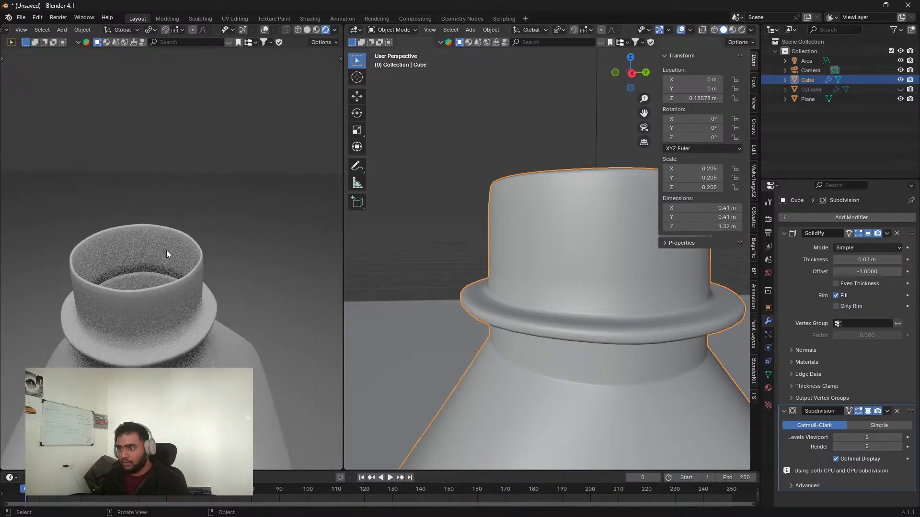
Step: Set the bottle's Subdivision modifier to 3 viewport levels
middle_drag(166, 250, 226, 268)
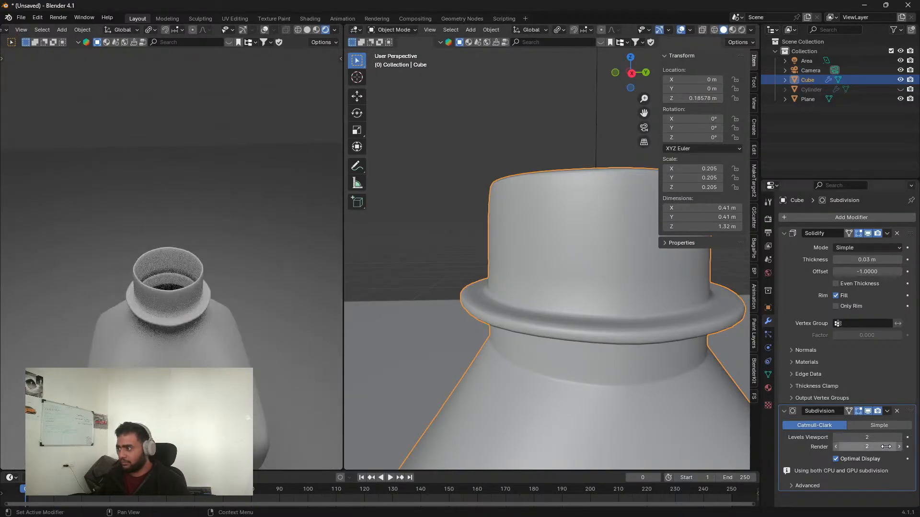
click(900, 437)
click(900, 437)
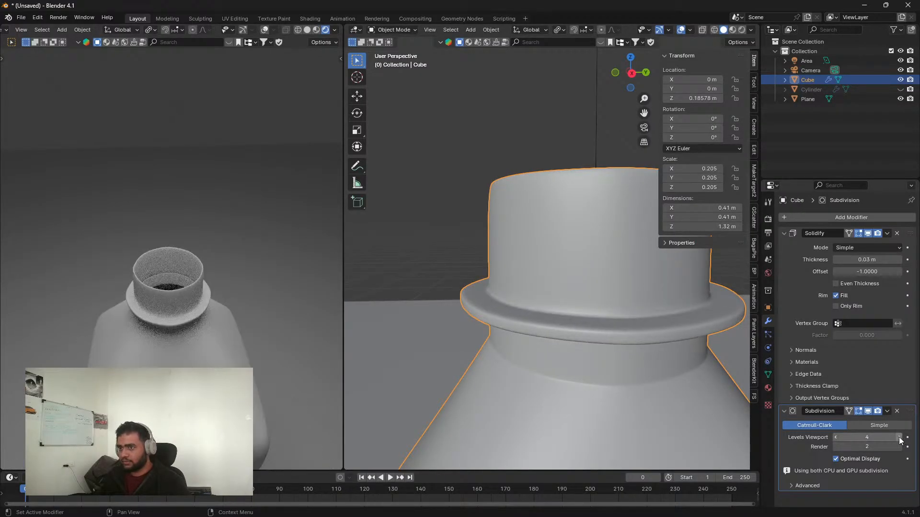
click(836, 437)
scroll(399, 286, down, 2)
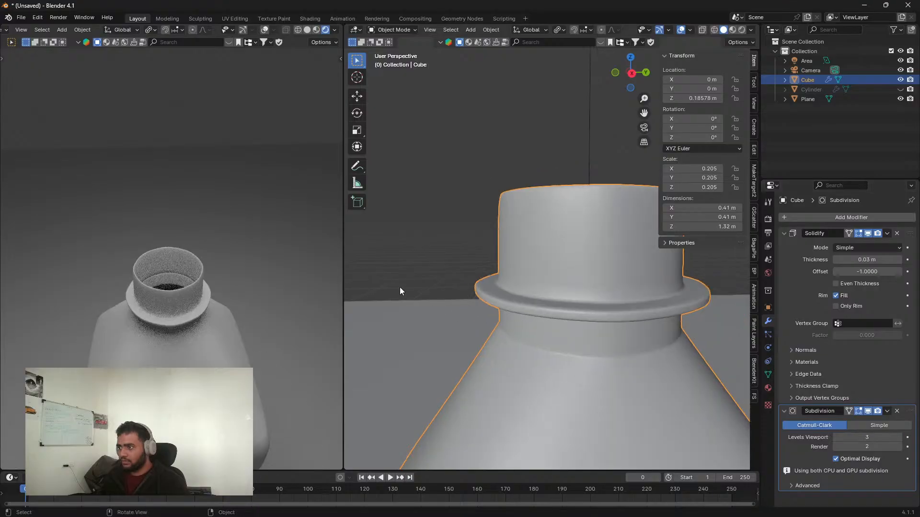
middle_drag(322, 263, 234, 310)
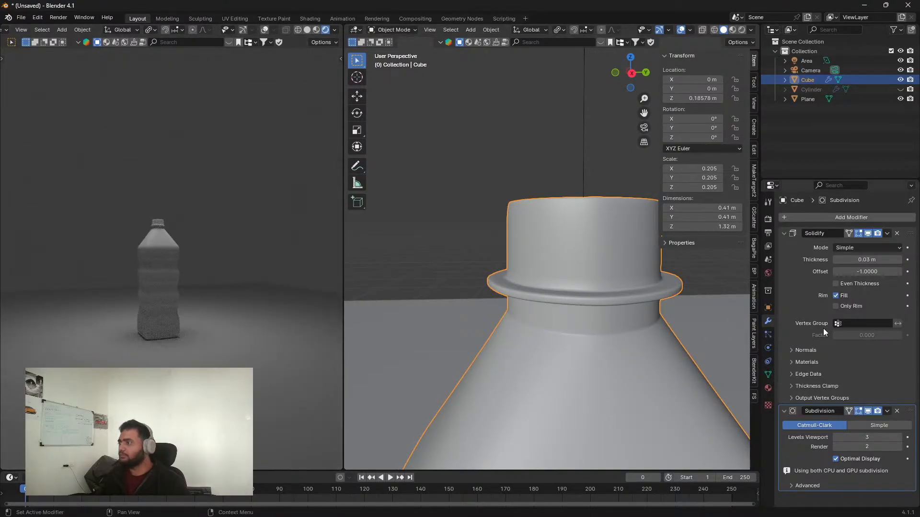
Step: Give the bottle a new material with Glass BSDF as its surface shader
click(768, 388)
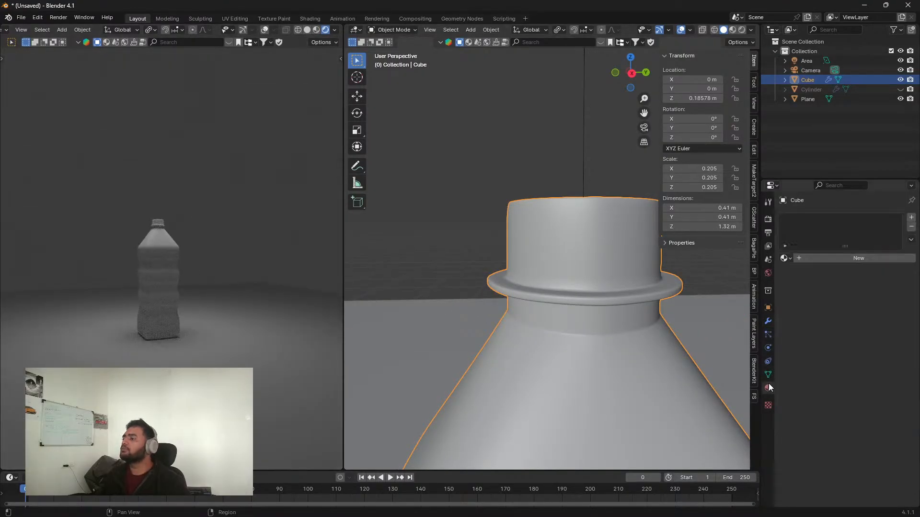
click(840, 259)
click(873, 301)
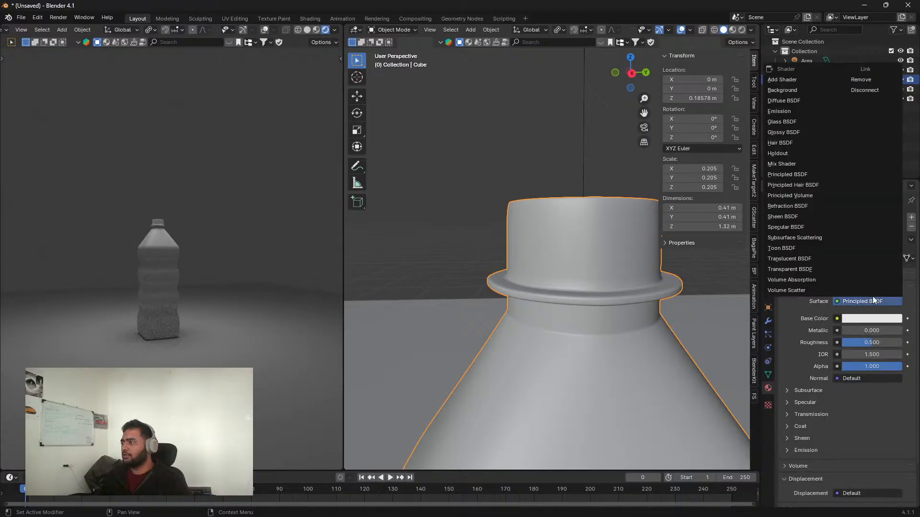
click(790, 123)
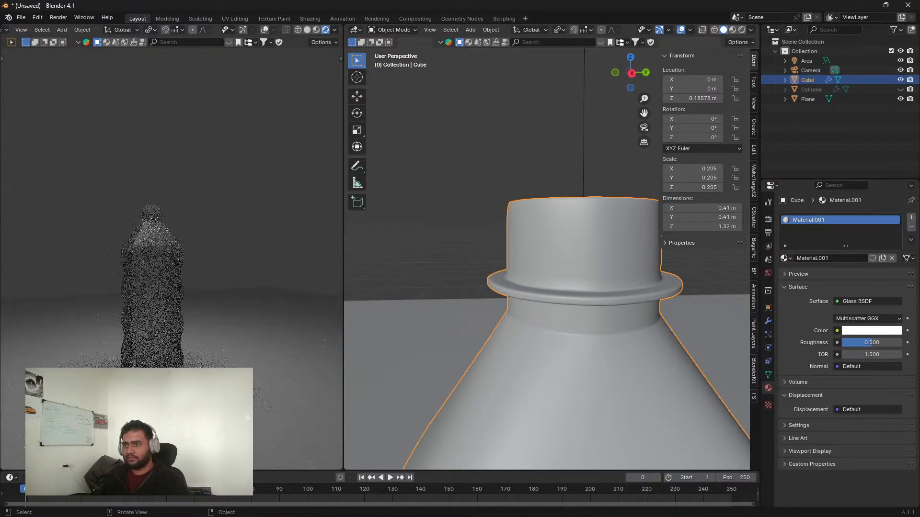
Step: Switch the rendered view to the camera and set the glass material's roughness to 0.114 and IOR to 2.5
shift+middle_drag(146, 380, 185, 341)
key(KP_0)
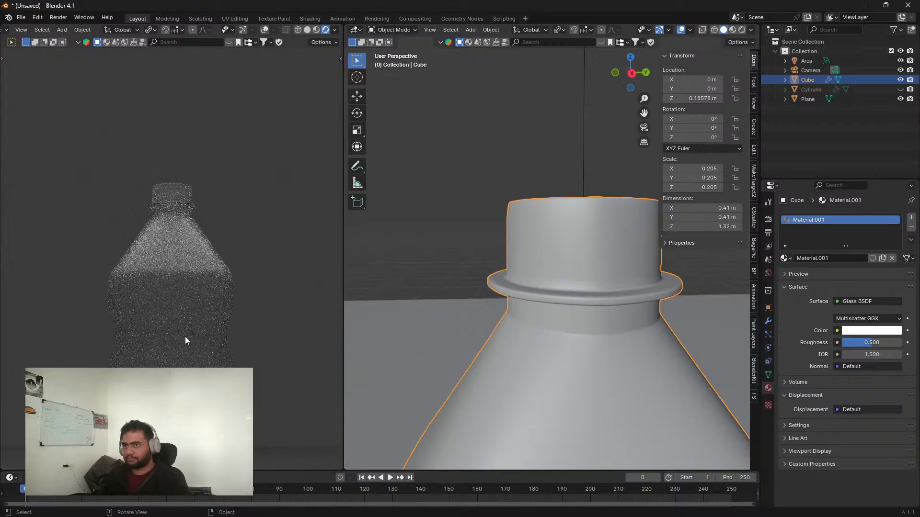
scroll(186, 341, down, 2)
scroll(213, 323, down, 3)
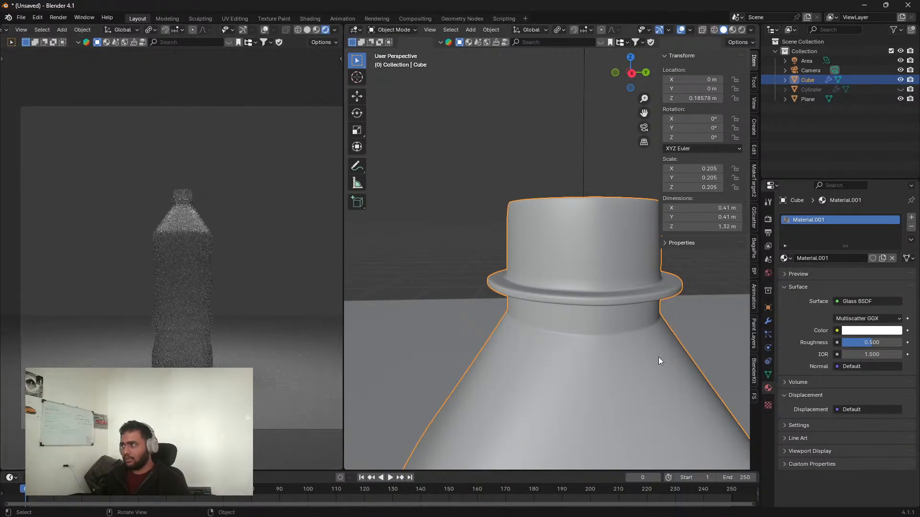
mouse_move(865, 348)
mouse_down()
mouse_move(840, 349)
mouse_move(894, 356)
mouse_move(856, 355)
mouse_up()
click(856, 355)
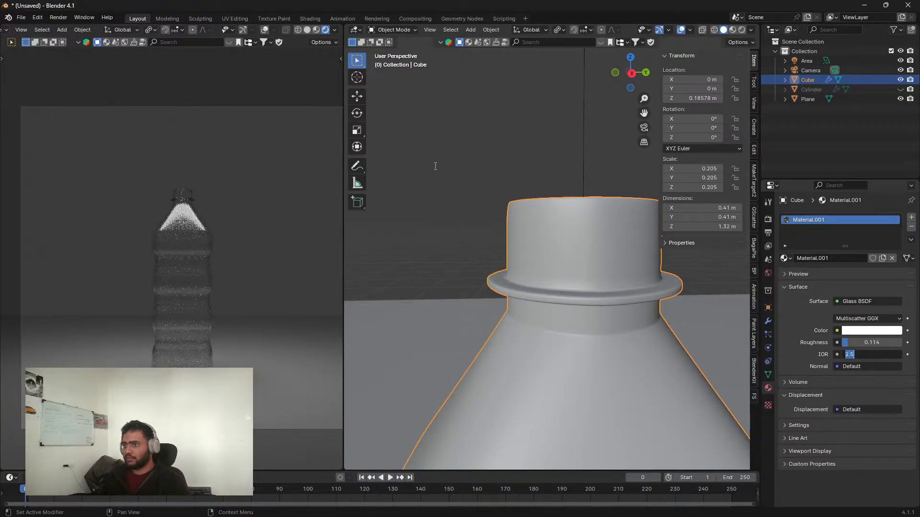
key(Return)
Step: Move the area light behind the bottle to about Y 1.07 m, Z 1.88 m and tilt it about -46° around X toward the bottle
scroll(434, 201, down, 6)
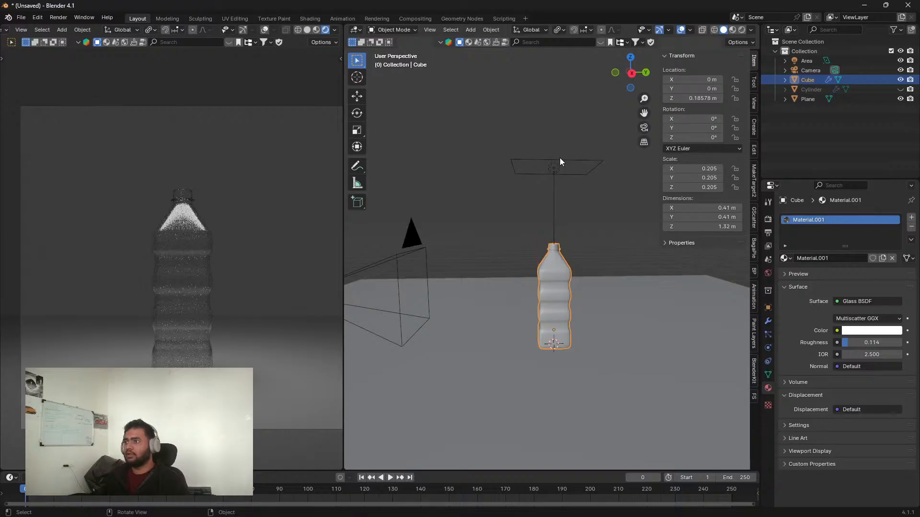
click(559, 159)
key(KP_3)
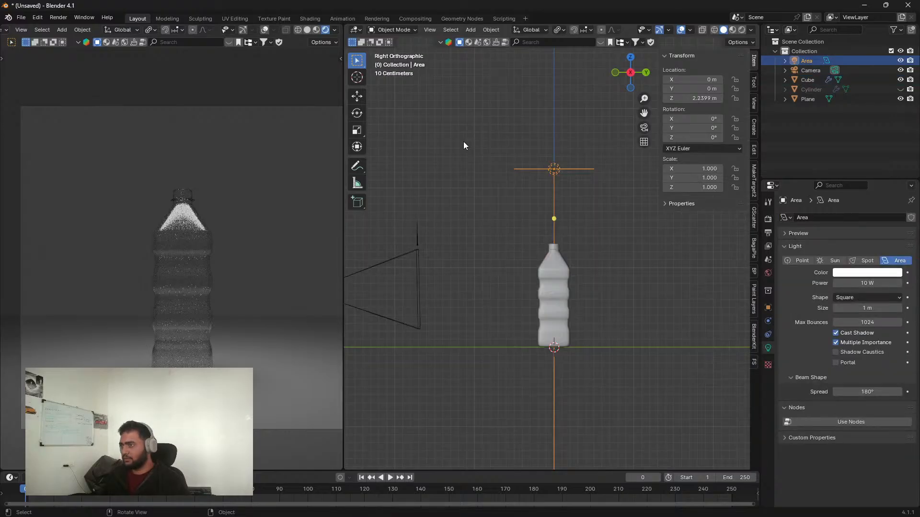
key(r)
click(480, 276)
key(g)
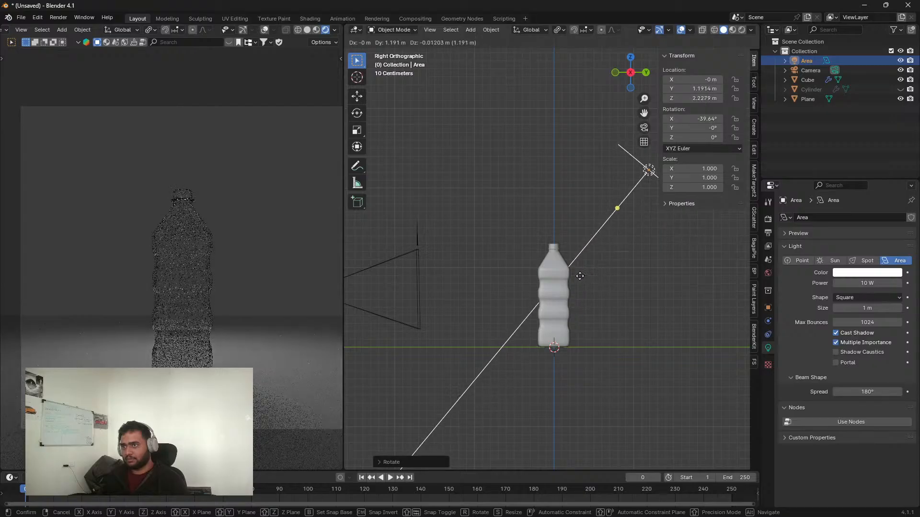
click(571, 304)
key(r)
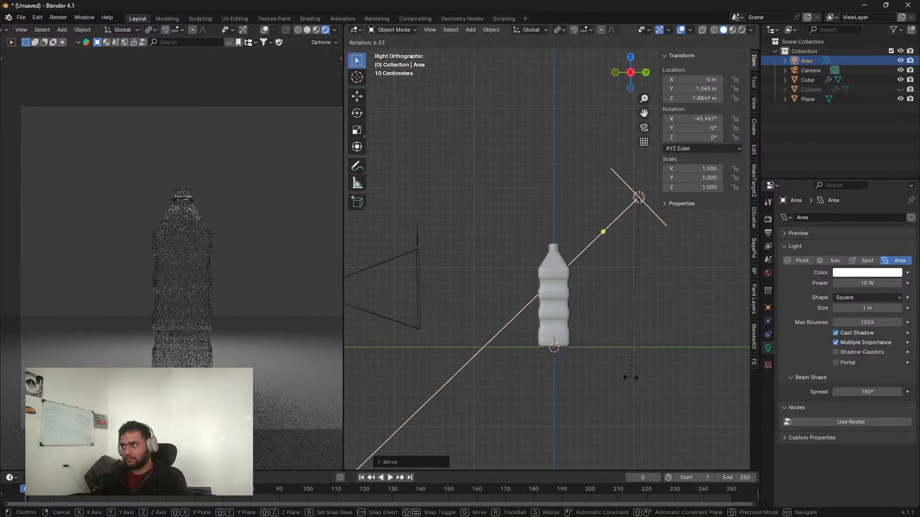
click(633, 378)
Step: Duplicate the area light with cleared rotation above the bottle at about Z 3.23 m, with size 5.27 m and power 20.1 W
key(shift+d)
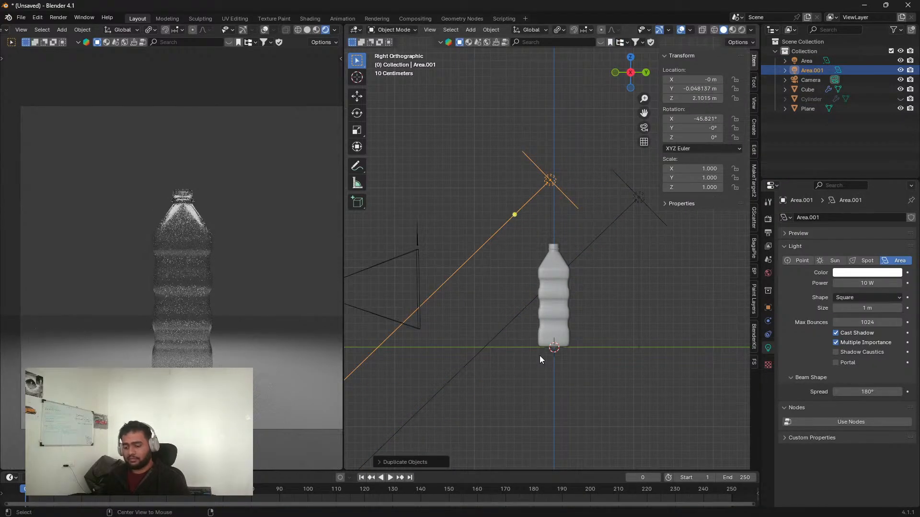
key(alt+r)
key(g)
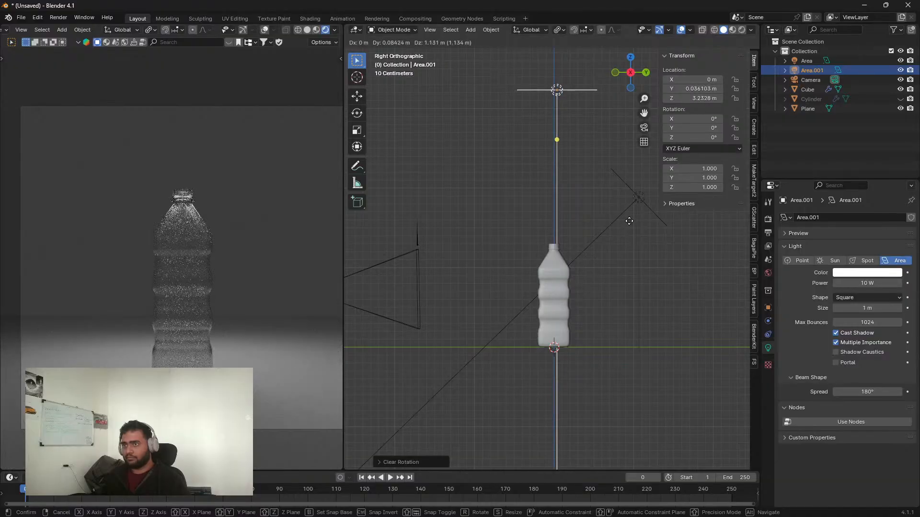
click(643, 248)
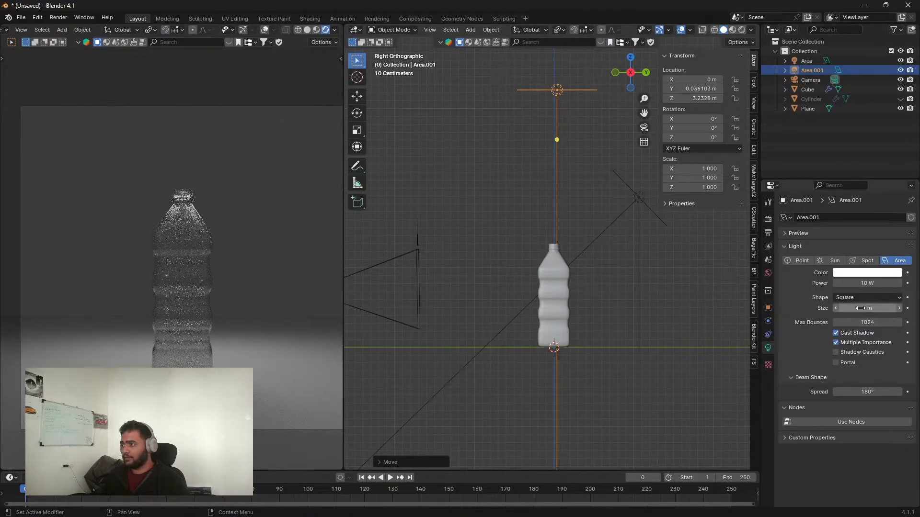
drag(861, 308, 868, 283)
click(542, 191)
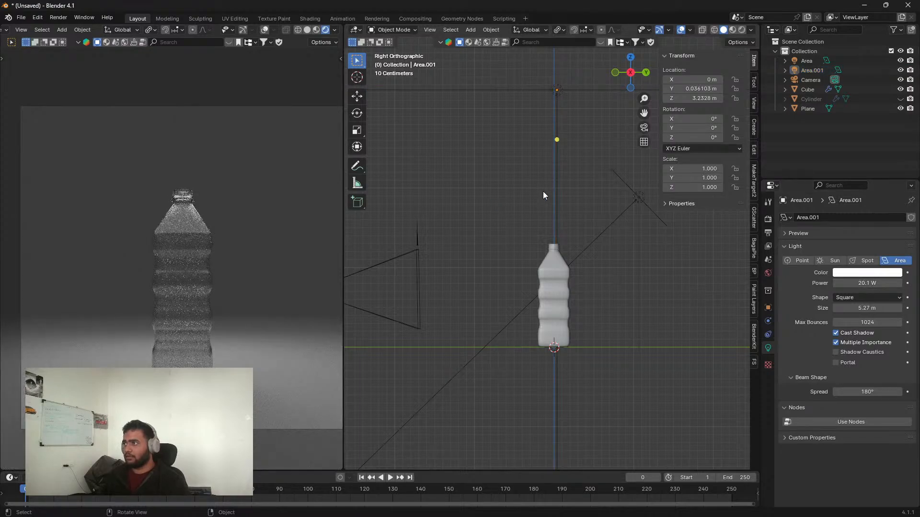
Step: Unhide the cap and raise it about 0.021 m along Z so it sits just above the bottle's collar
click(900, 99)
scroll(574, 275, up, 2)
scroll(574, 274, up, 11)
click(587, 269)
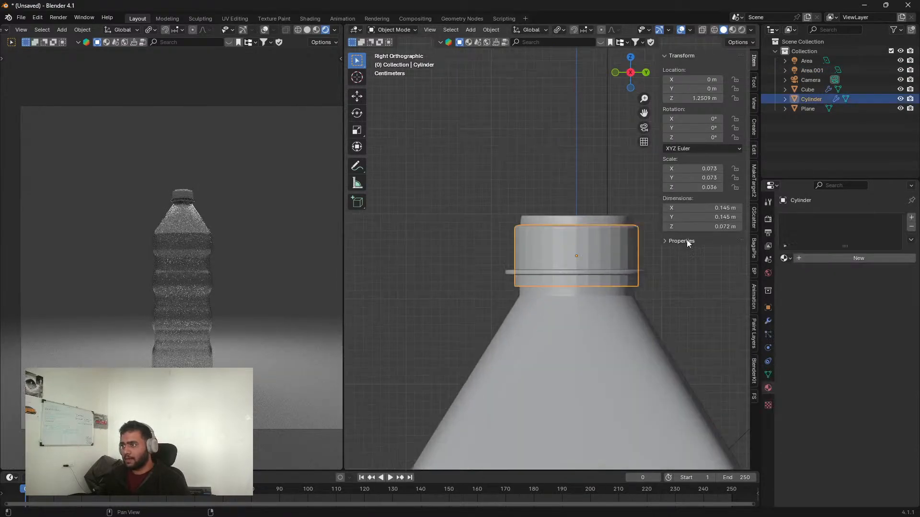
scroll(511, 324, up, 4)
shift+middle_drag(569, 303, 476, 338)
scroll(550, 326, down, 2)
key(g)
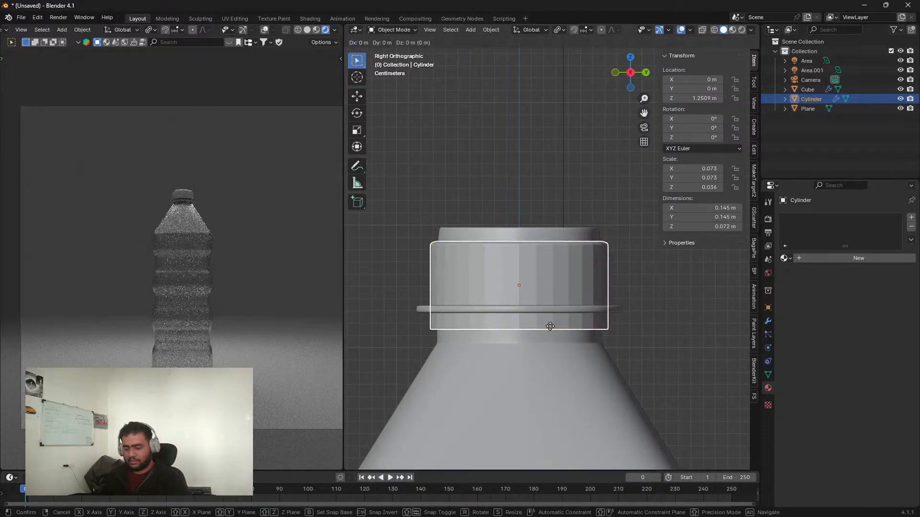
key(z)
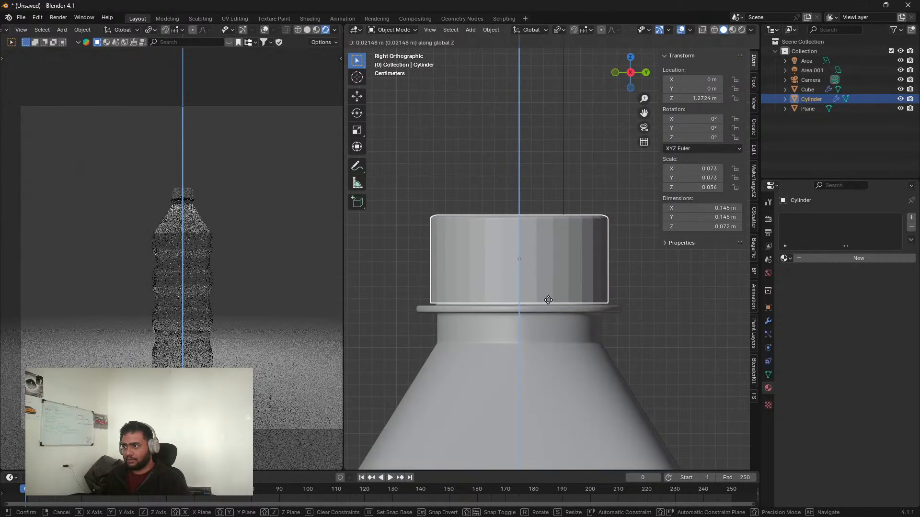
click(548, 301)
Step: Examine the cap's fit on the bottle in the rendered and solid views
scroll(206, 212, up, 6)
shift+middle_drag(207, 212, 204, 318)
scroll(183, 290, up, 5)
scroll(192, 232, up, 8)
middle_drag(192, 232, 183, 345)
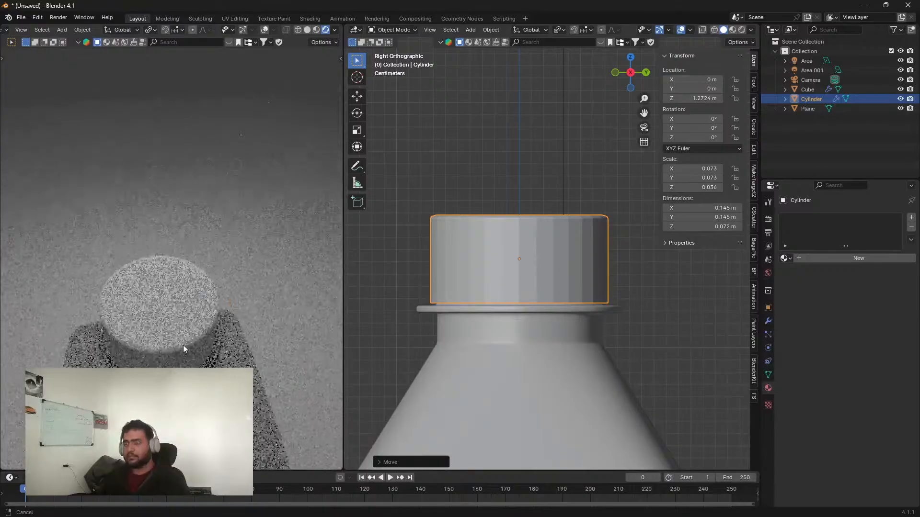
scroll(184, 324, up, 4)
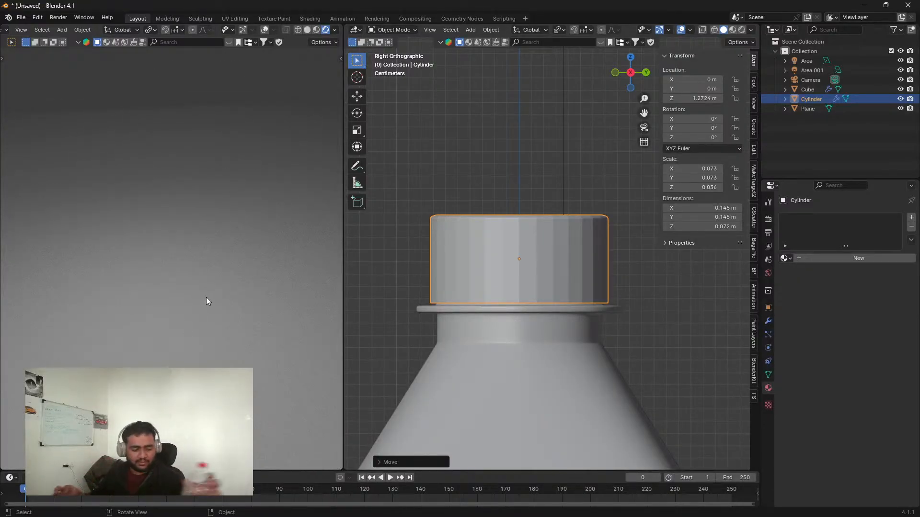
scroll(575, 325, down, 6)
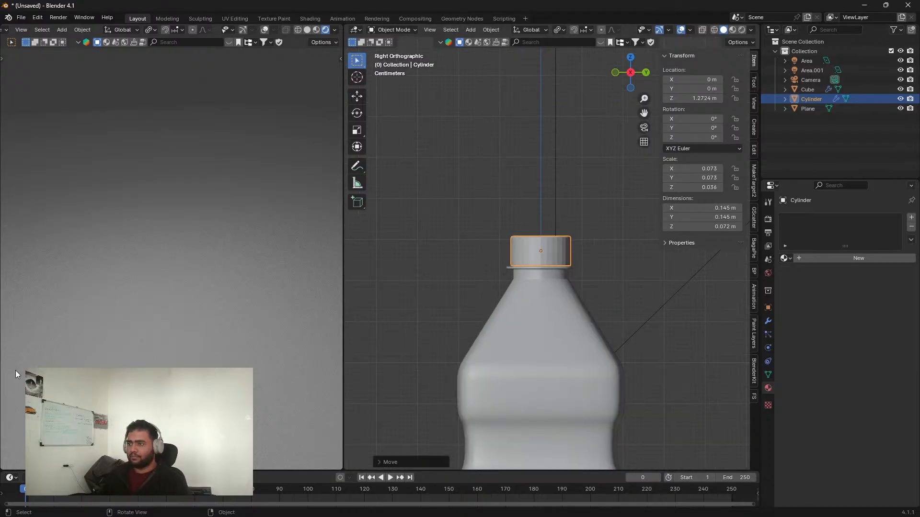
scroll(188, 335, down, 8)
middle_drag(189, 336, 189, 292)
scroll(594, 288, up, 3)
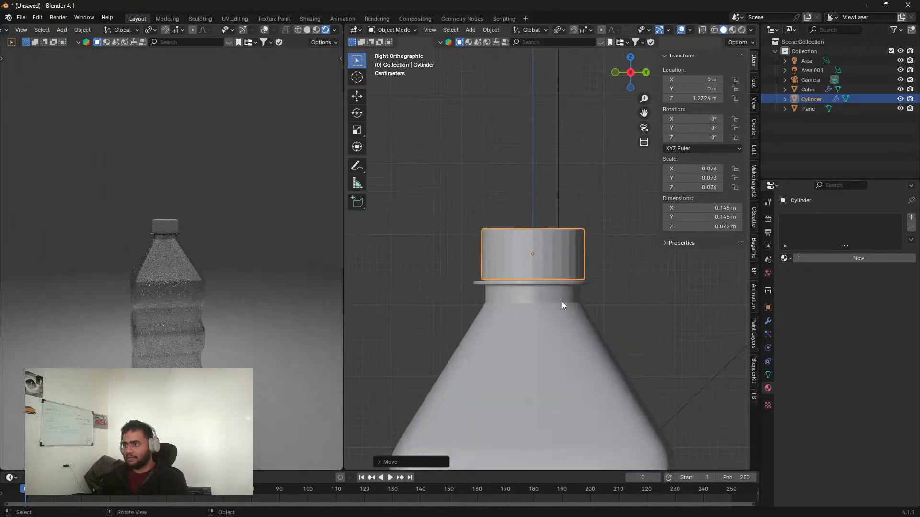
shift+middle_drag(517, 303, 553, 318)
scroll(514, 281, down, 2)
scroll(565, 296, up, 2)
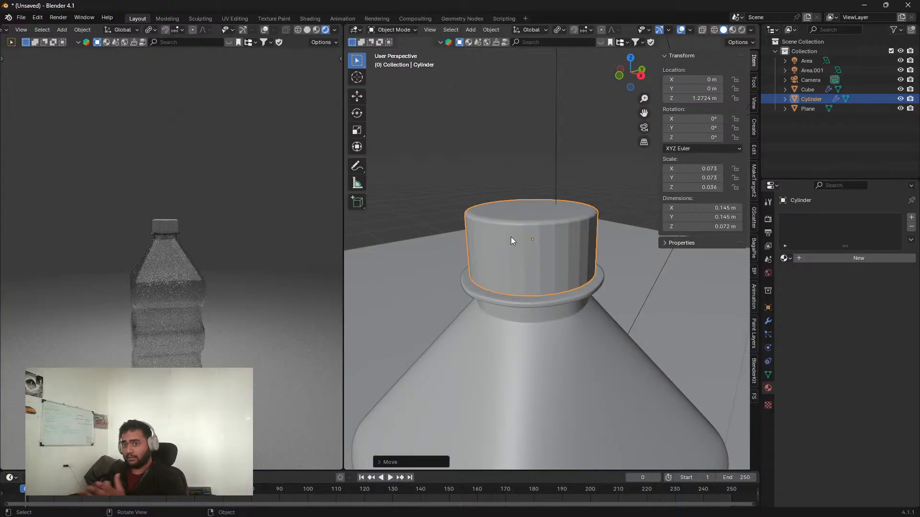
Step: Enter Edit Mode on the cap and add two horizontal loop cuts around its side
key(Tab)
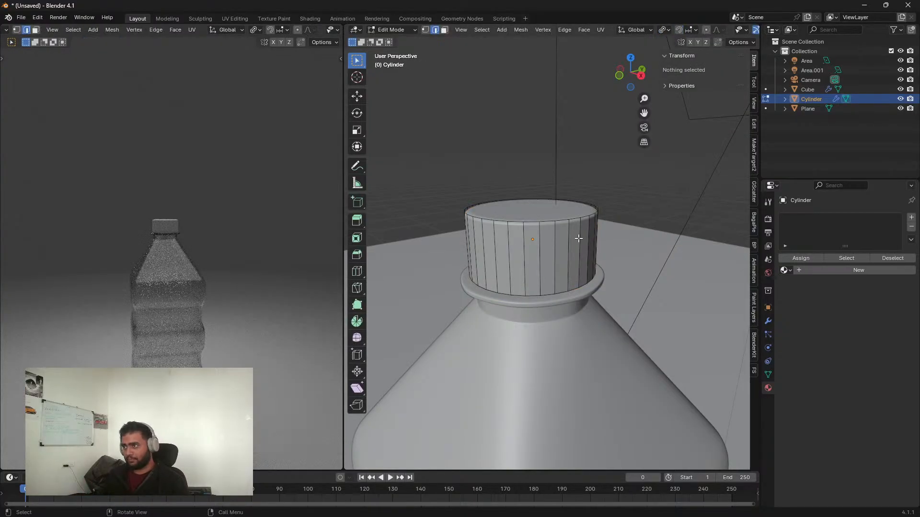
key(ctrl+r)
scroll(553, 261, up, 1)
click(553, 261)
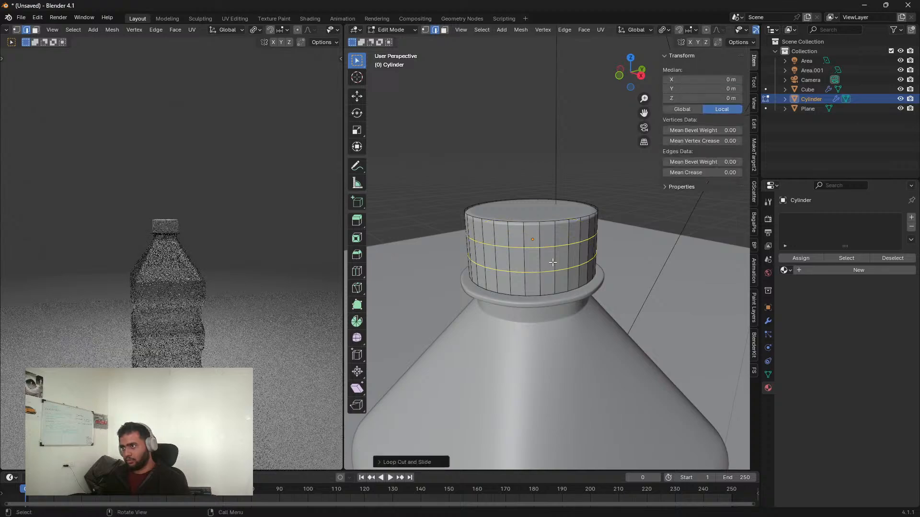
key(s)
key(z)
click(637, 306)
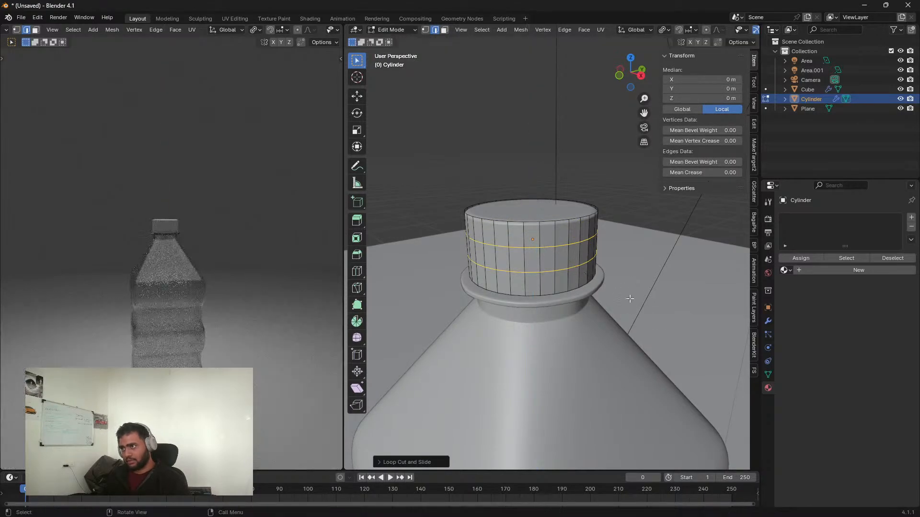
Step: Set the pivot to Median Point, turn snapping off, and scale the two loops apart along Z toward the cap's upper and lower edges
click(677, 30)
click(666, 31)
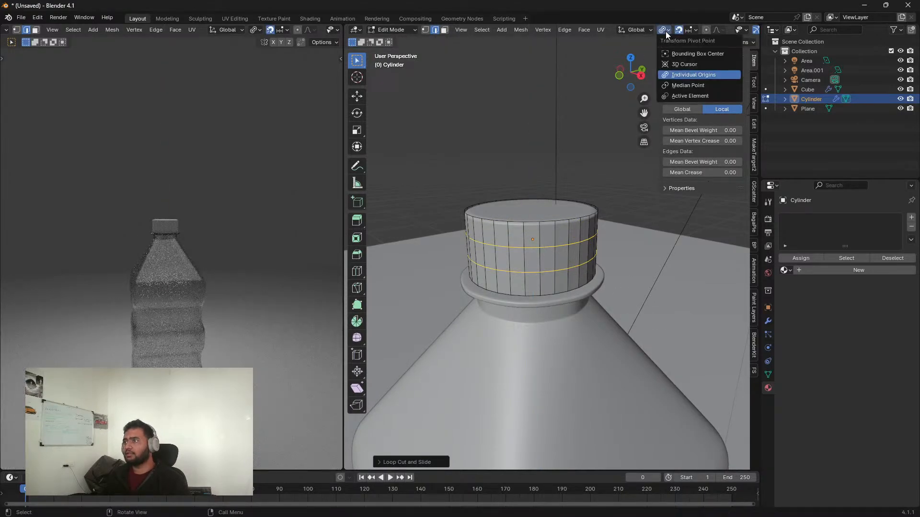
click(677, 85)
click(679, 30)
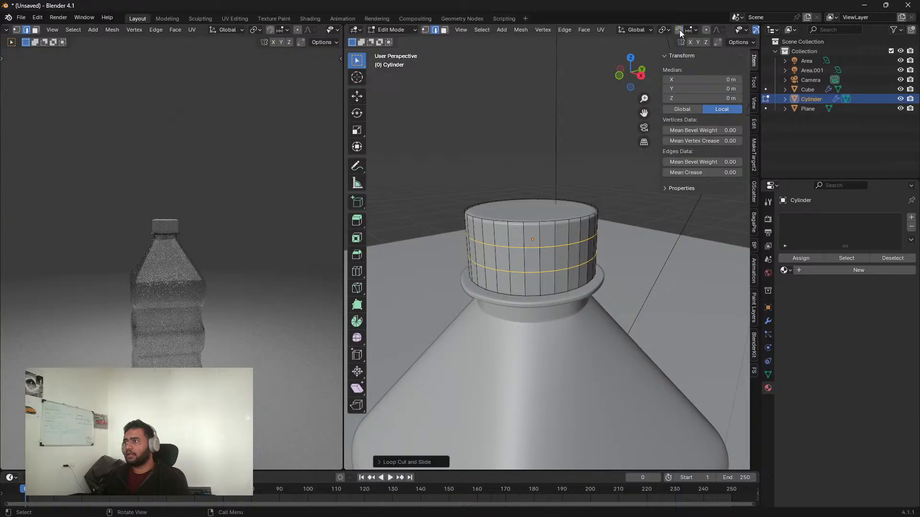
key(s)
key(z)
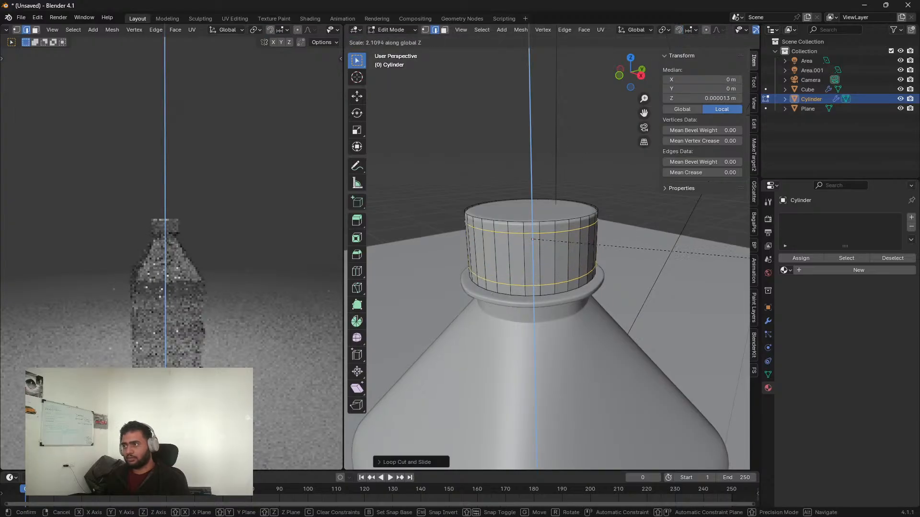
click(372, 260)
scroll(561, 285, up, 3)
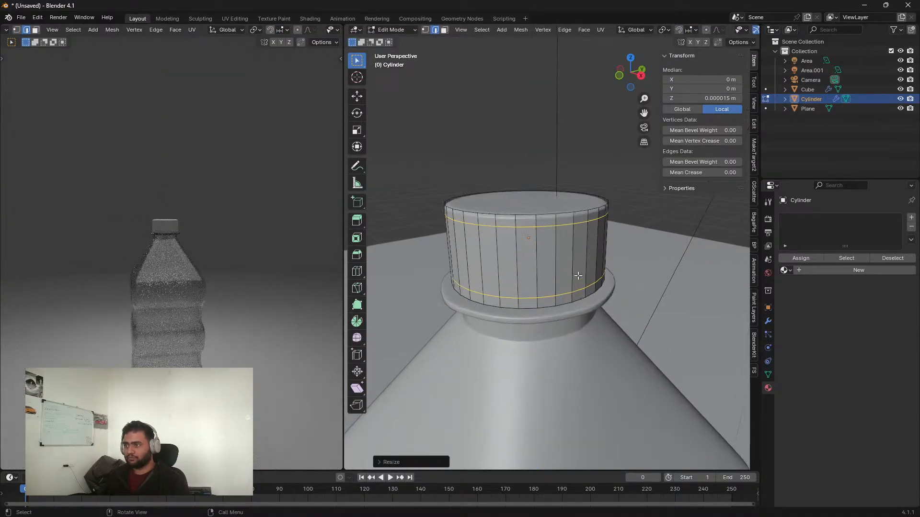
middle_drag(561, 284, 562, 286)
key(3)
key(2)
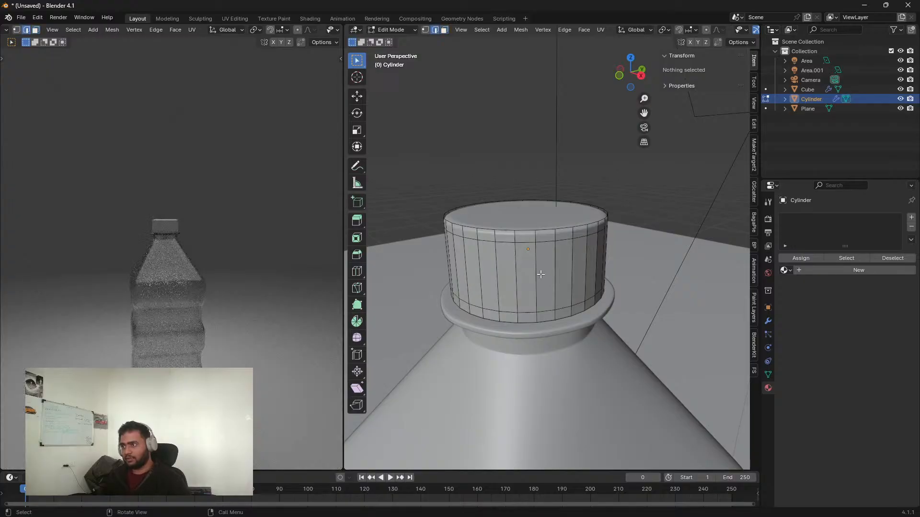
alt+click(539, 274)
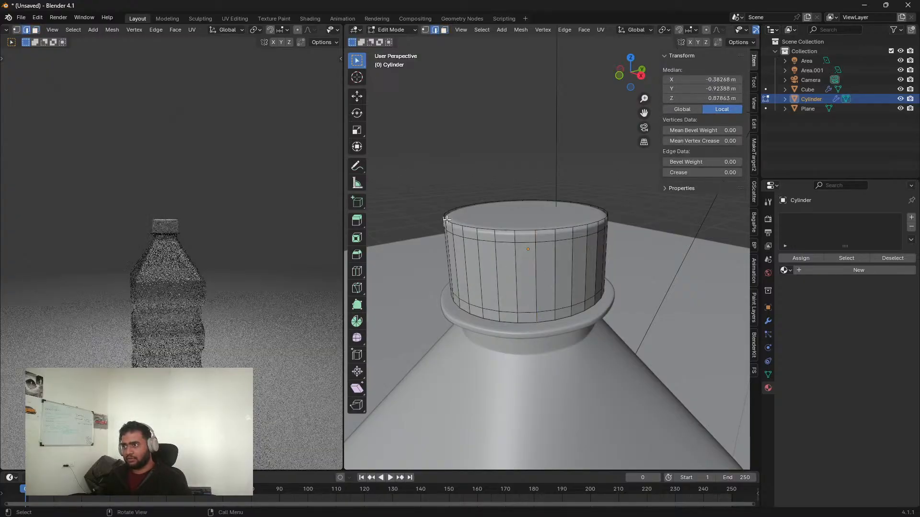
ctrl+click(505, 275)
ctrl+click(521, 272)
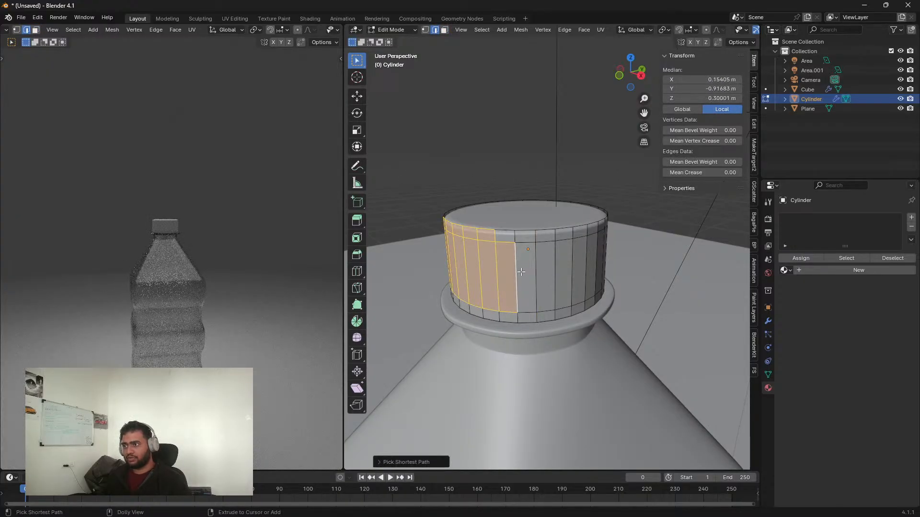
click(415, 131)
Step: Select the ring of vertical edges around the cap's side and bevel them with one segment, about 0.04 m wide
ctrl+alt+click(519, 290)
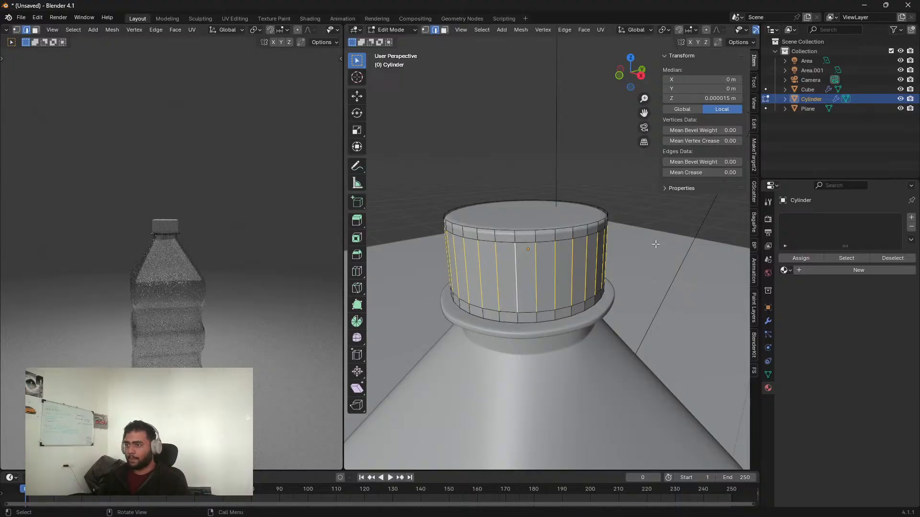
scroll(656, 244, down, 3)
mouse_move(655, 244)
middle_down()
mouse_move(659, 273)
mouse_move(673, 240)
middle_up()
scroll(455, 151, up, 2)
shift+middle_drag(452, 149, 485, 176)
scroll(485, 176, up, 1)
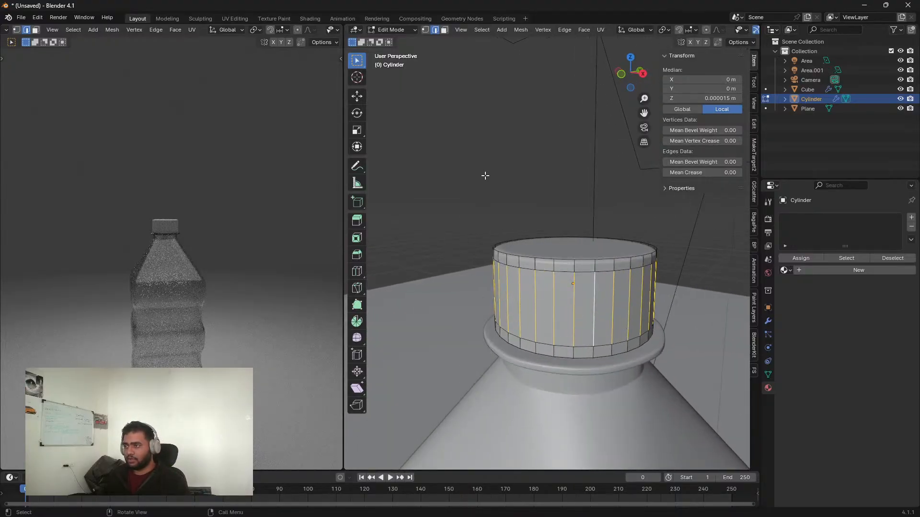
right_click(485, 176)
click(453, 190)
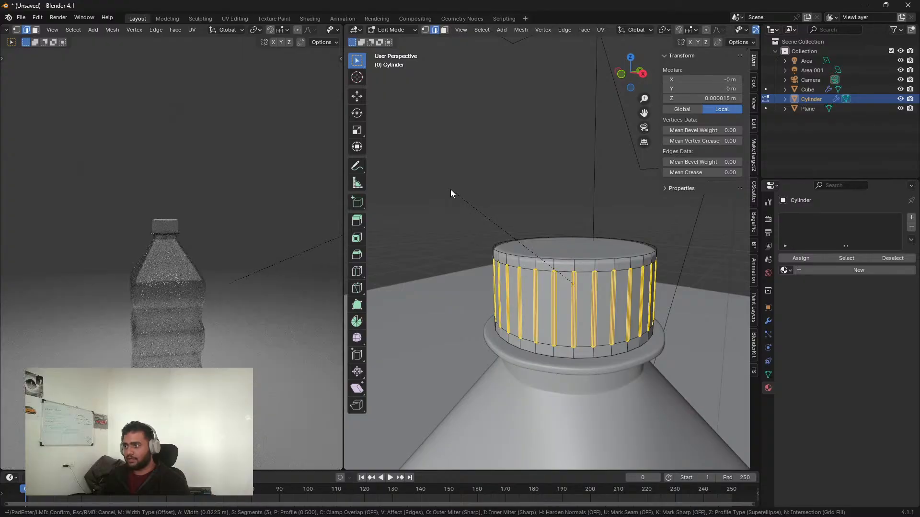
scroll(450, 188, down, 2)
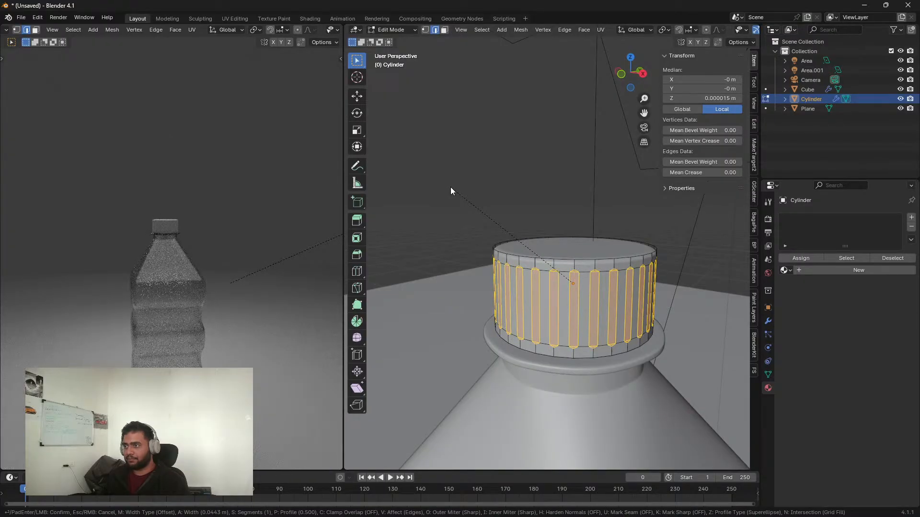
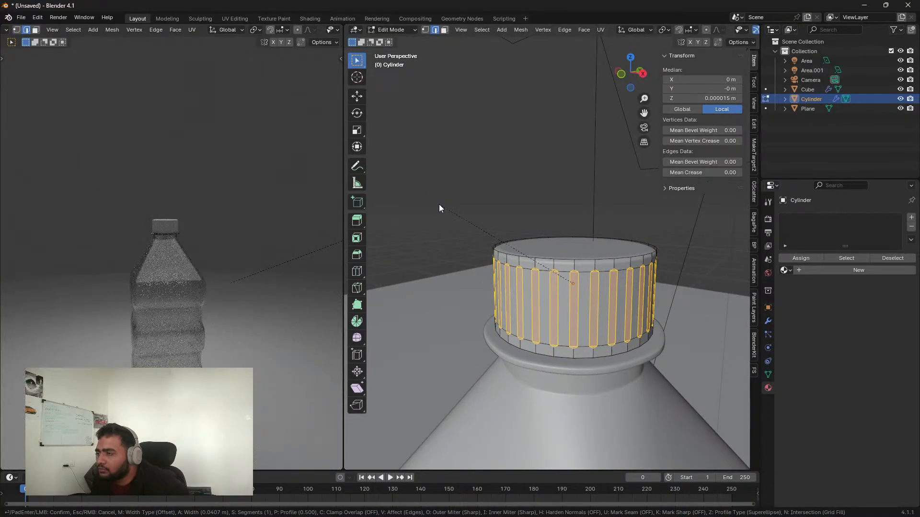
click(439, 204)
Step: In face select mode, select the face loop around the cap's side and apply Checker Deselect to keep every other strip
middle_drag(690, 312, 611, 338)
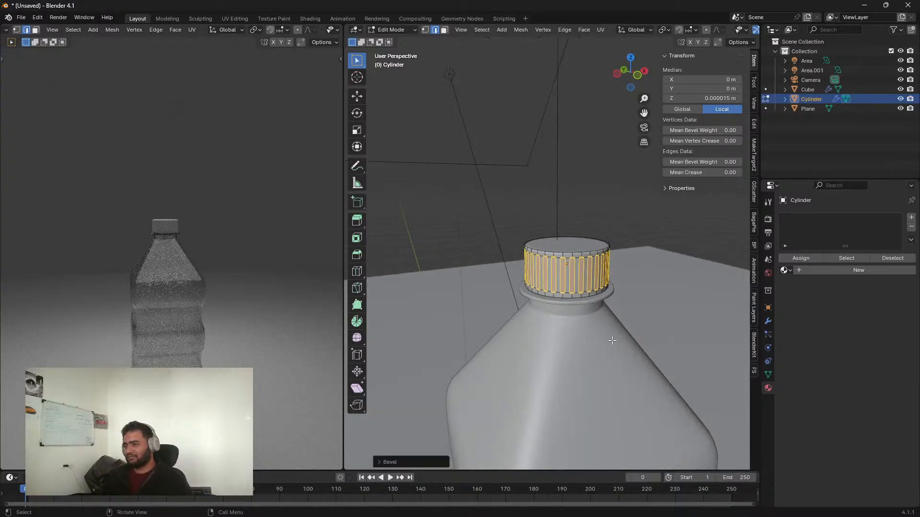
scroll(612, 338, up, 5)
middle_drag(541, 282, 530, 251)
scroll(530, 252, down, 1)
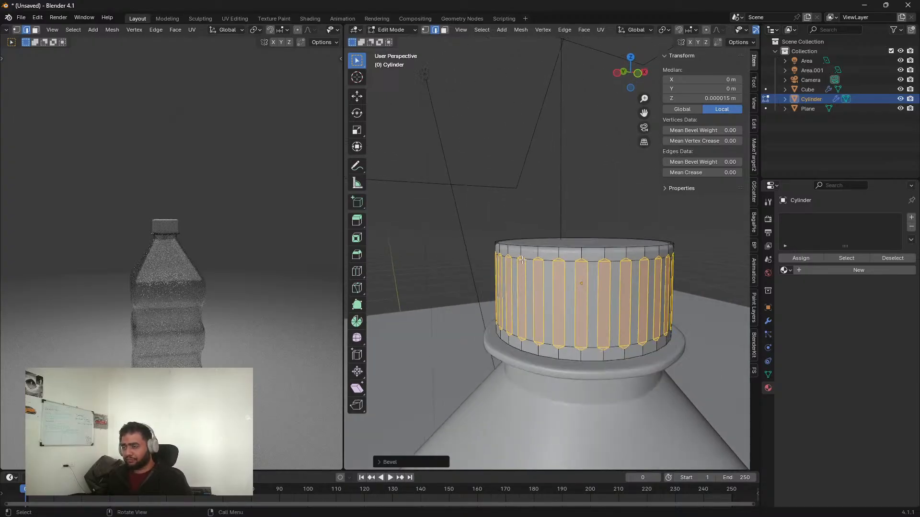
click(522, 231)
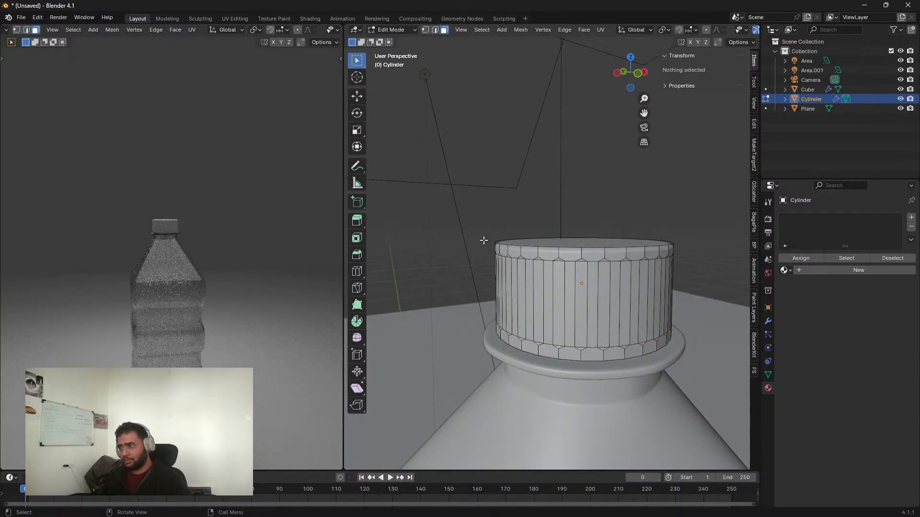
alt+click(525, 298)
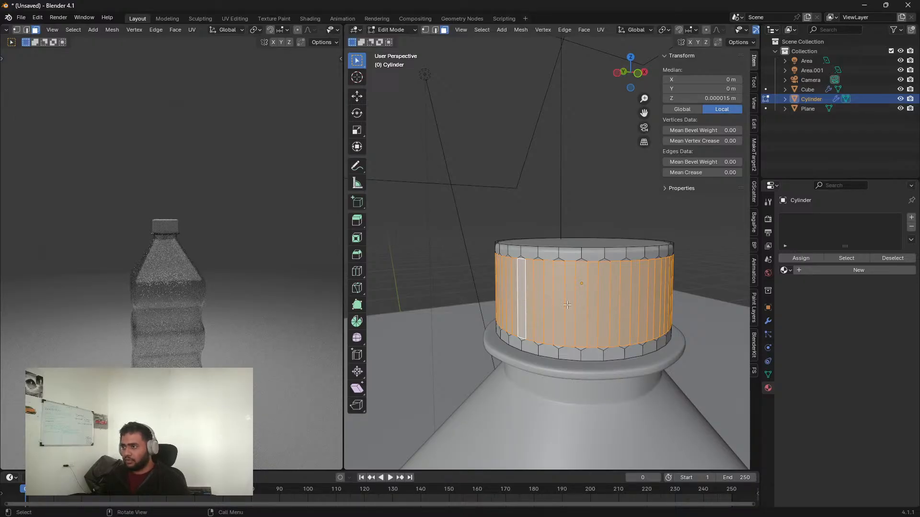
click(482, 30)
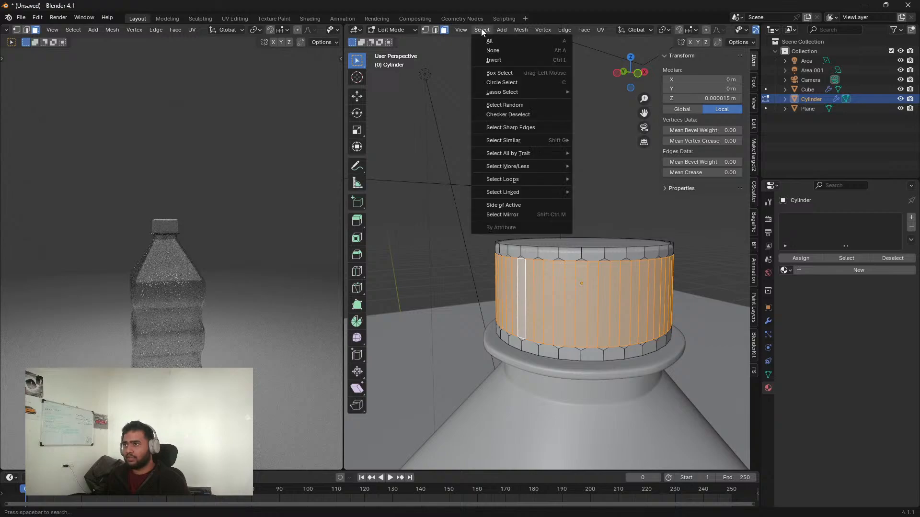
click(510, 115)
middle_drag(527, 168, 572, 320)
scroll(572, 319, up, 1)
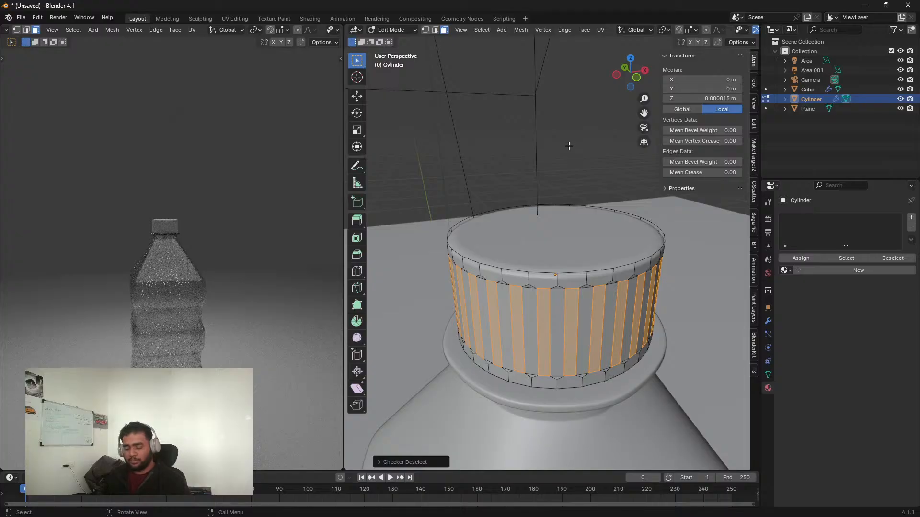
Step: Extrude the alternate strips, scale them outward by about 1.018 with Z locked to form grip ridges, and return to Object Mode
key(e)
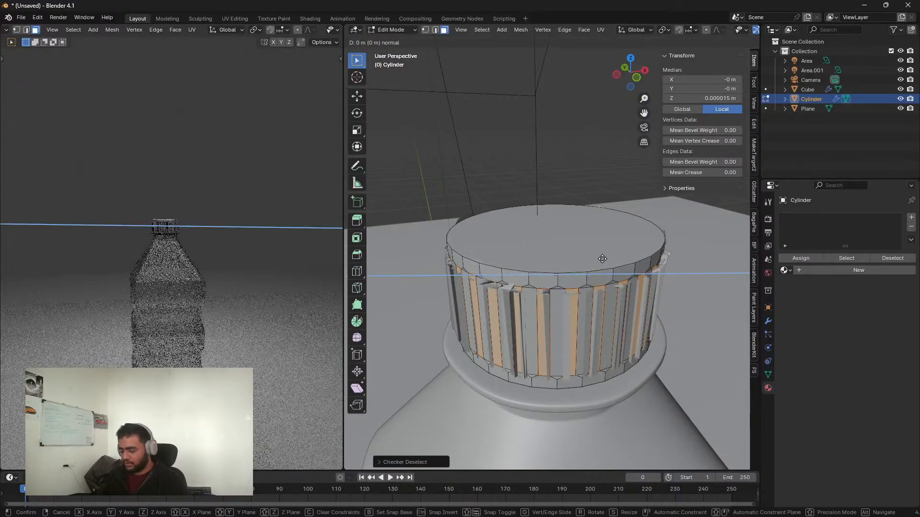
key(s)
key(shift+z)
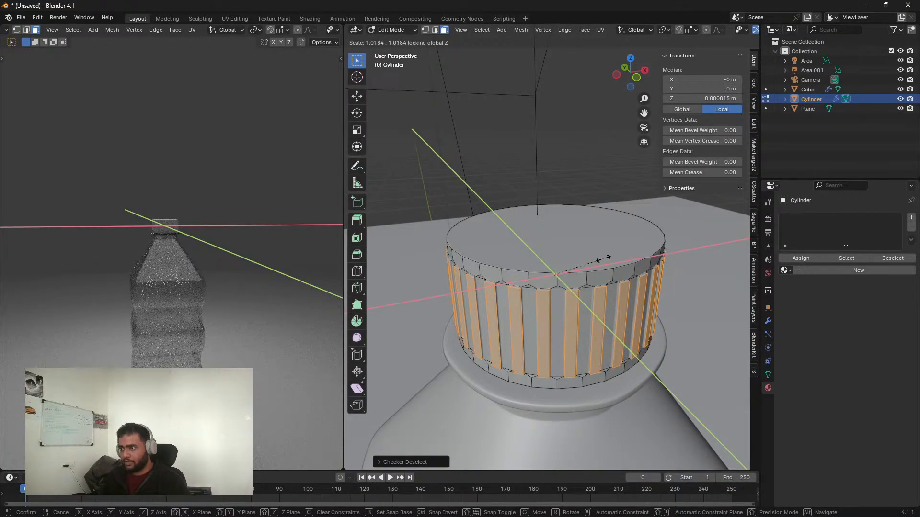
click(604, 259)
key(Tab)
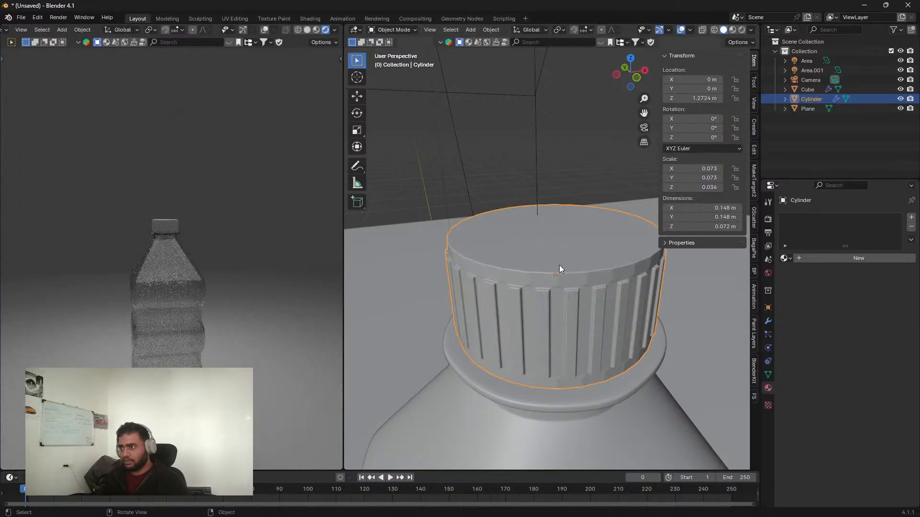
Step: Examine the ridged cap and the bottle's neck in the solid and rendered views
scroll(559, 266, down, 3)
middle_drag(541, 313, 526, 262)
scroll(131, 244, up, 5)
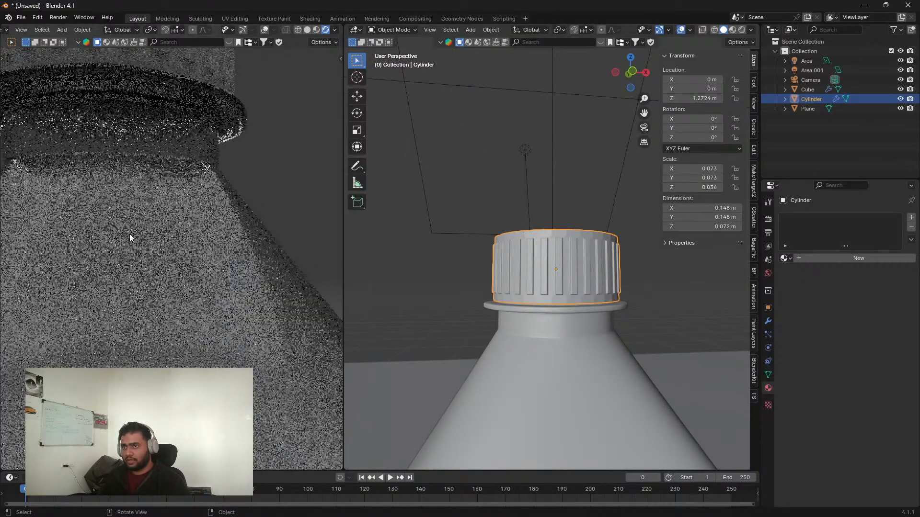
middle_drag(129, 234, 170, 240)
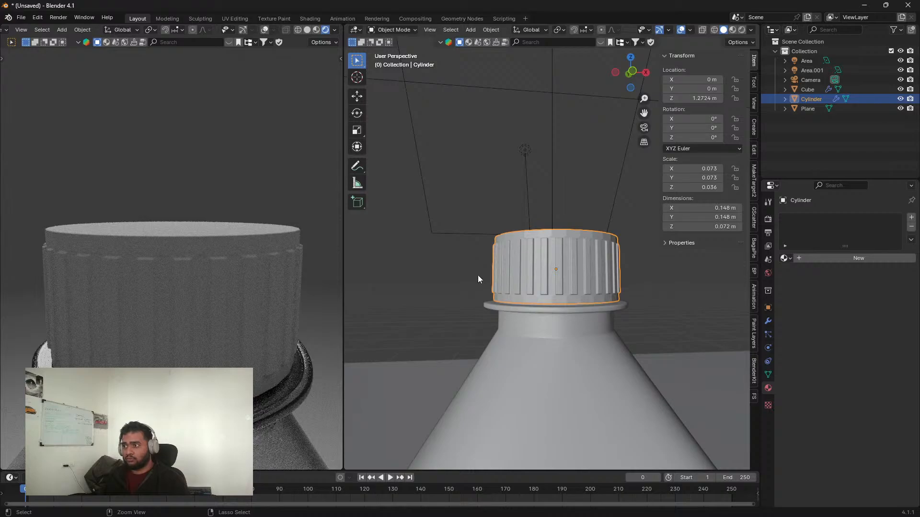
key(ctrl+s)
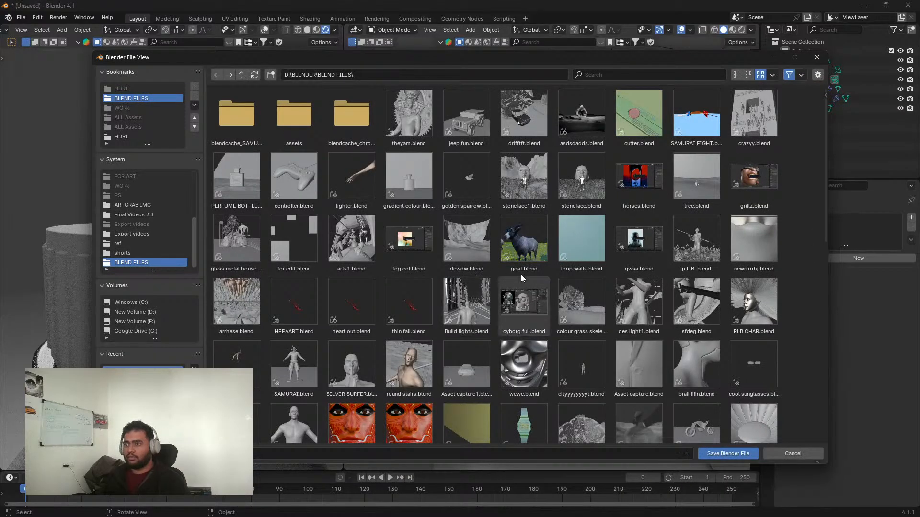
click(788, 452)
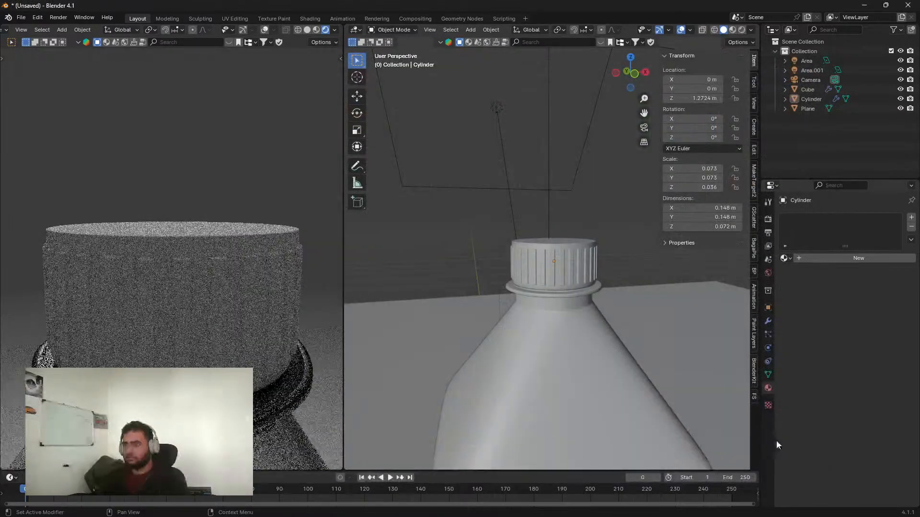
Step: Try moving the cap's Subdivision modifier above Solidify in the modifier stack and undo the reorder
click(767, 321)
scroll(810, 446, down, 5)
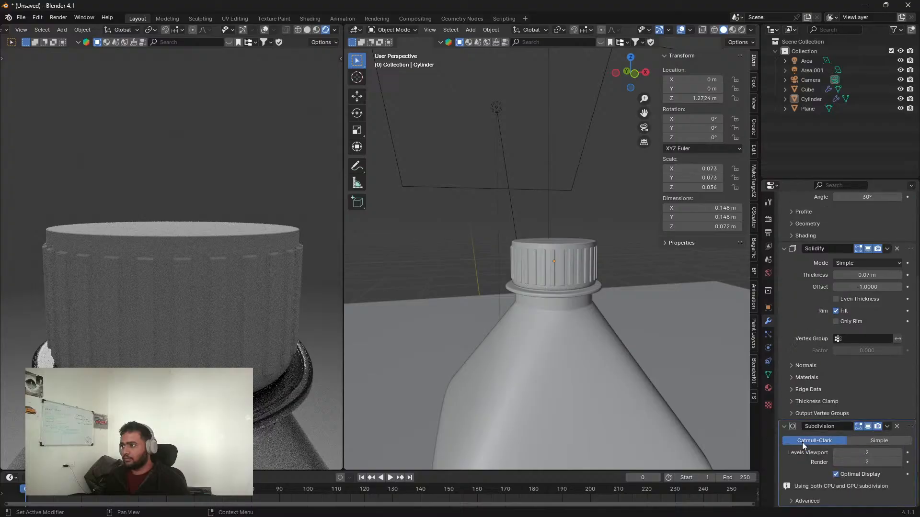
drag(910, 426, 912, 236)
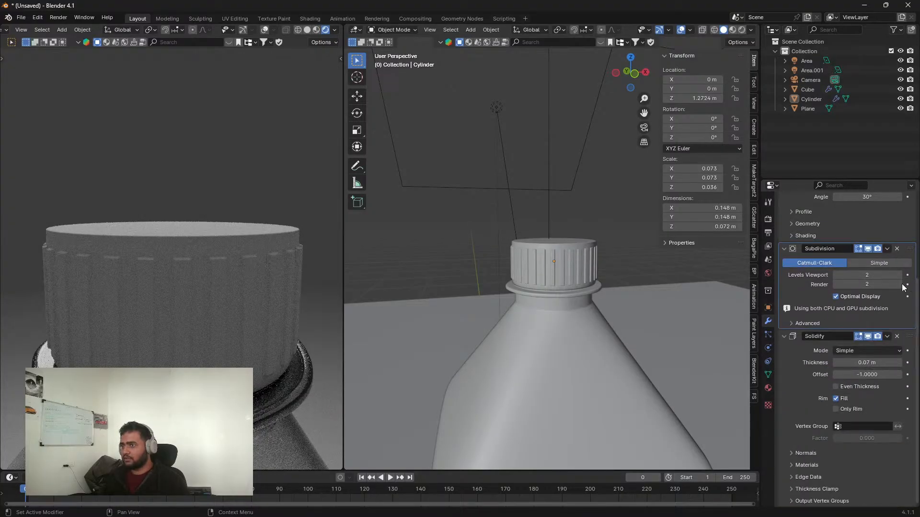
scroll(554, 283, down, 3)
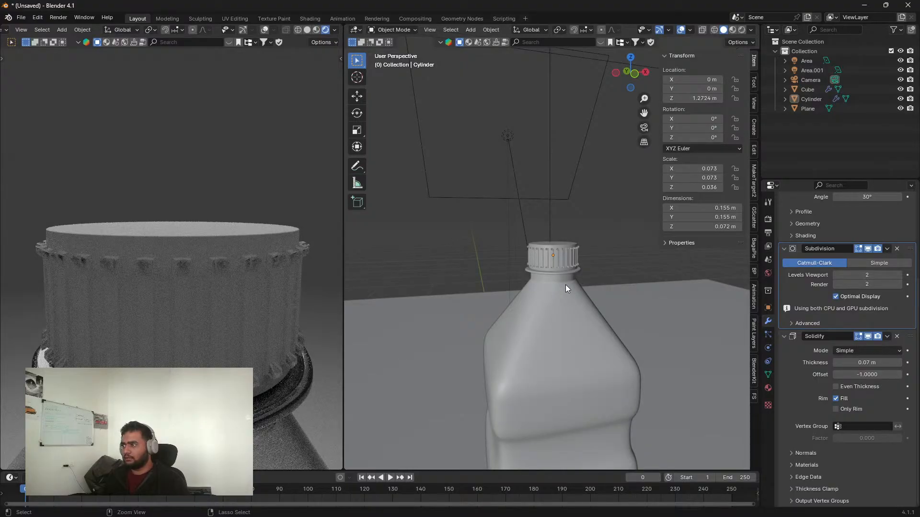
key(ctrl+z)
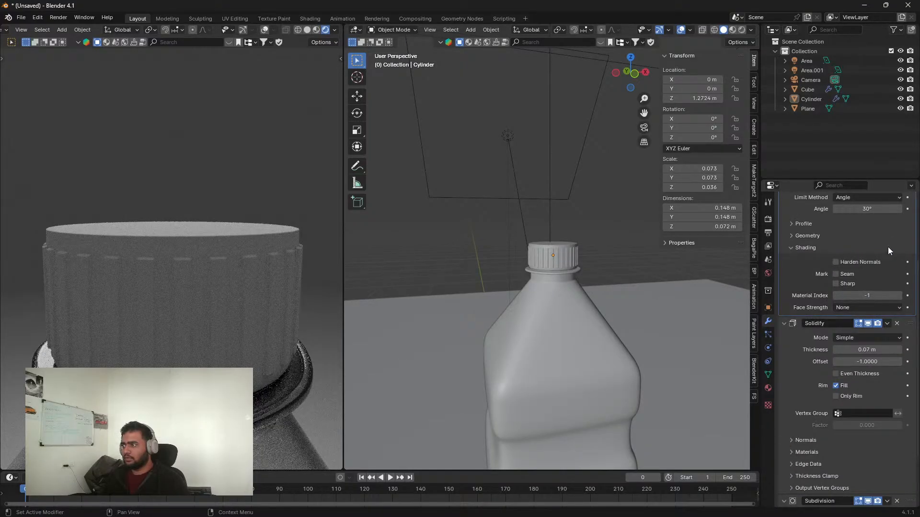
Step: Collapse the Bevel modifier's Shading settings and remove the Bevel modifier from the bottle cap
scroll(891, 248, up, 5)
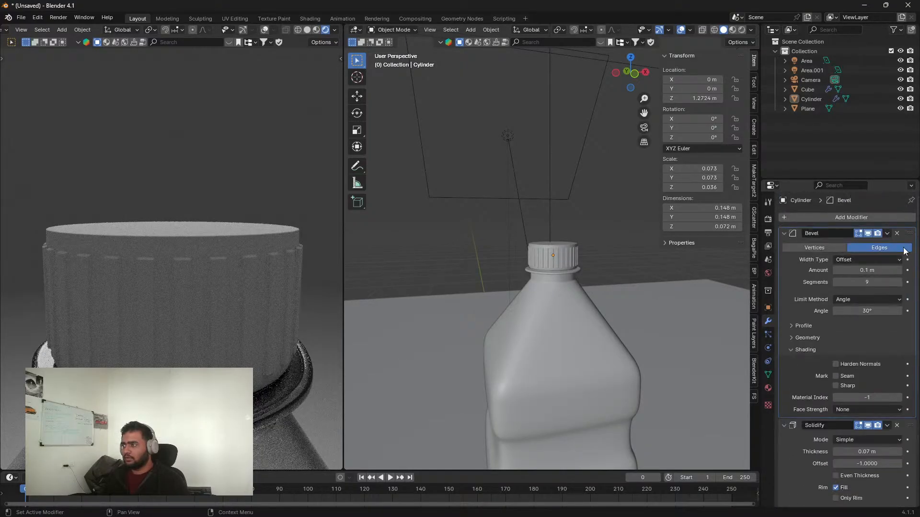
click(893, 351)
mouse_move(268, 336)
middle_down()
mouse_move(202, 300)
mouse_move(213, 338)
mouse_move(214, 305)
middle_up()
scroll(564, 336, up, 2)
scroll(551, 317, up, 5)
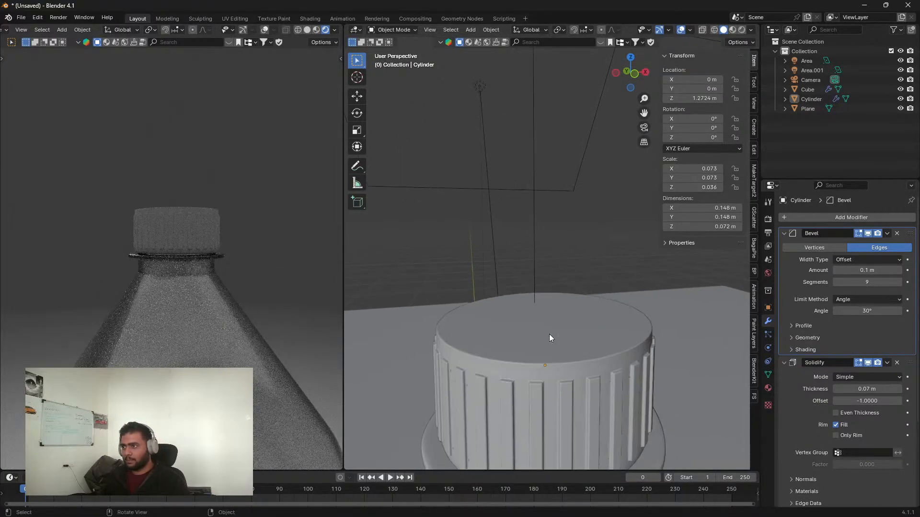
scroll(888, 427, down, 6)
scroll(842, 378, up, 6)
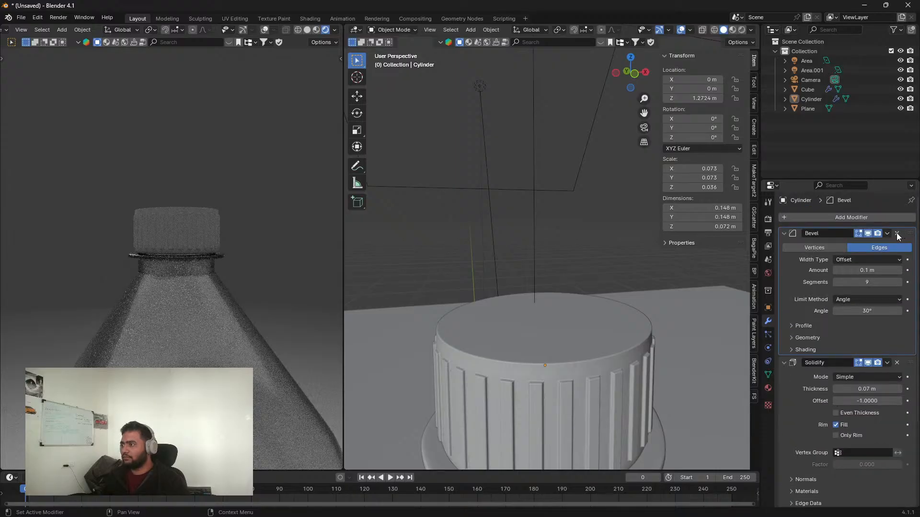
click(897, 233)
Step: Try the cap's Solidify modifier below Subdivision and return it to the top of the modifier stack
scroll(619, 358, down, 4)
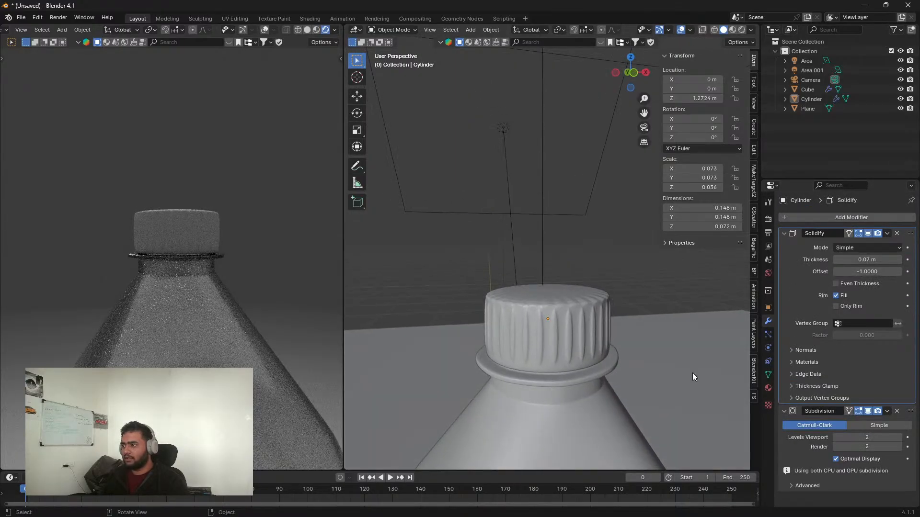
drag(910, 233, 882, 415)
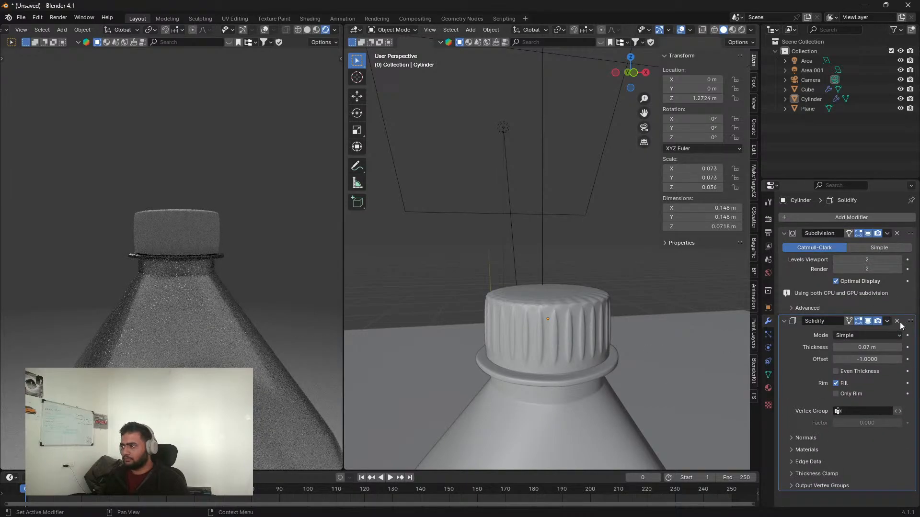
drag(910, 321, 913, 200)
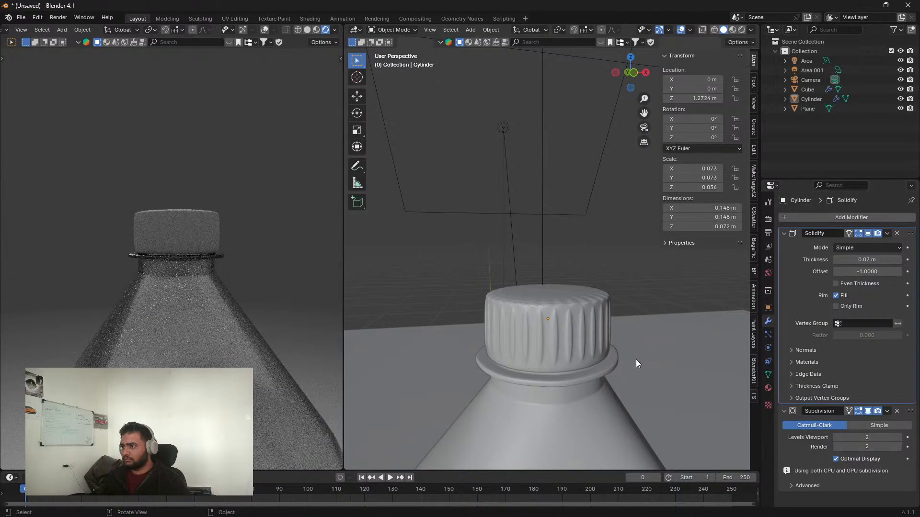
Step: Select the edge loop around the cap's top rim in Edit Mode and set its Mean Crease to 1.00
scroll(576, 357, up, 5)
click(568, 411)
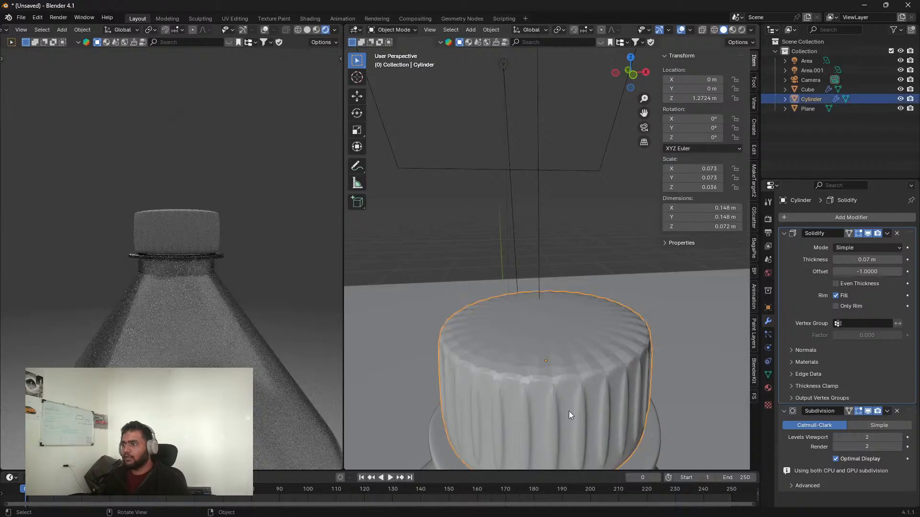
key(Tab)
key(2)
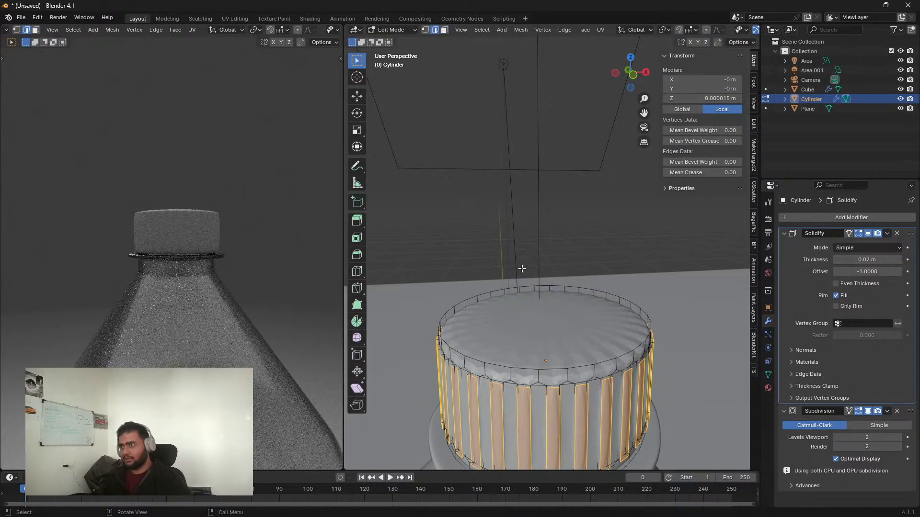
alt+click(485, 290)
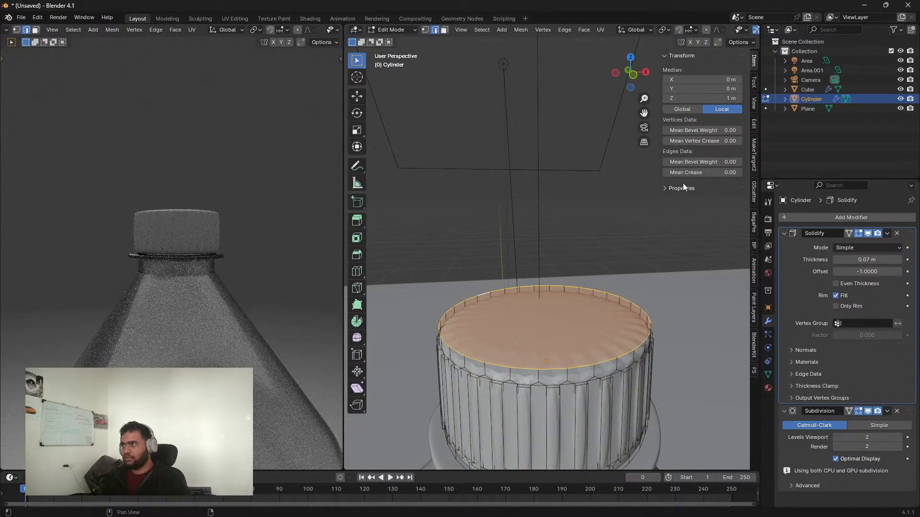
mouse_move(688, 173)
mouse_down()
mouse_move(726, 172)
mouse_move(678, 173)
mouse_up()
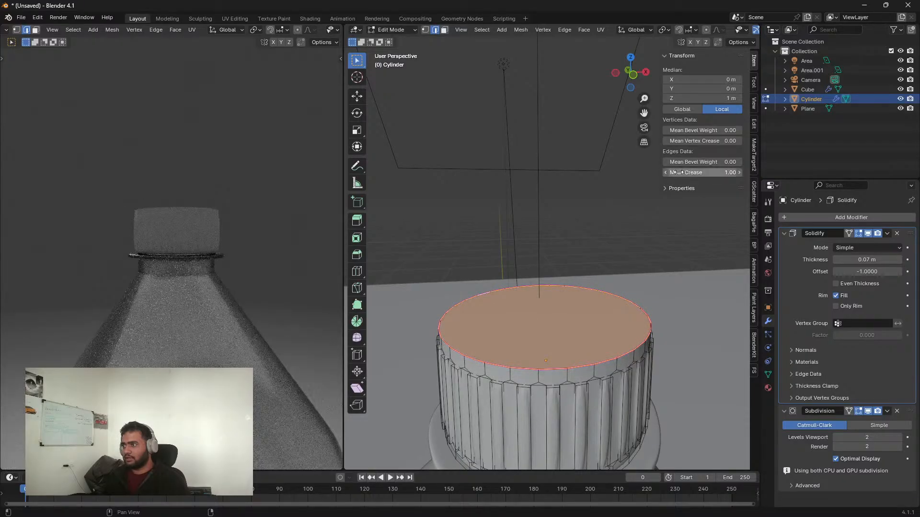
key(Tab)
click(478, 209)
mouse_move(543, 311)
middle_down()
mouse_move(546, 279)
mouse_move(546, 295)
middle_up()
click(546, 294)
Step: Reselect the cap's top rim edge loop in Edit Mode and set its Mean Crease to 0
key(Tab)
alt+click(584, 311)
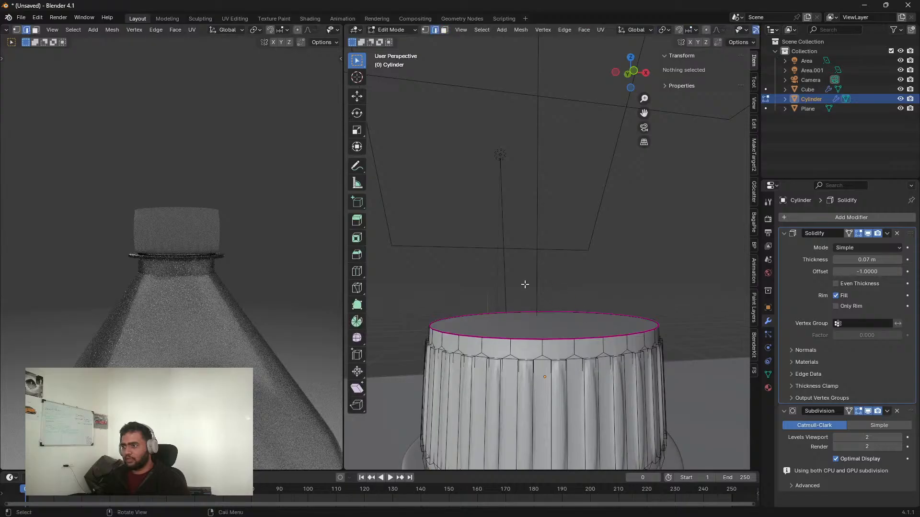
alt+click(471, 301)
click(708, 172)
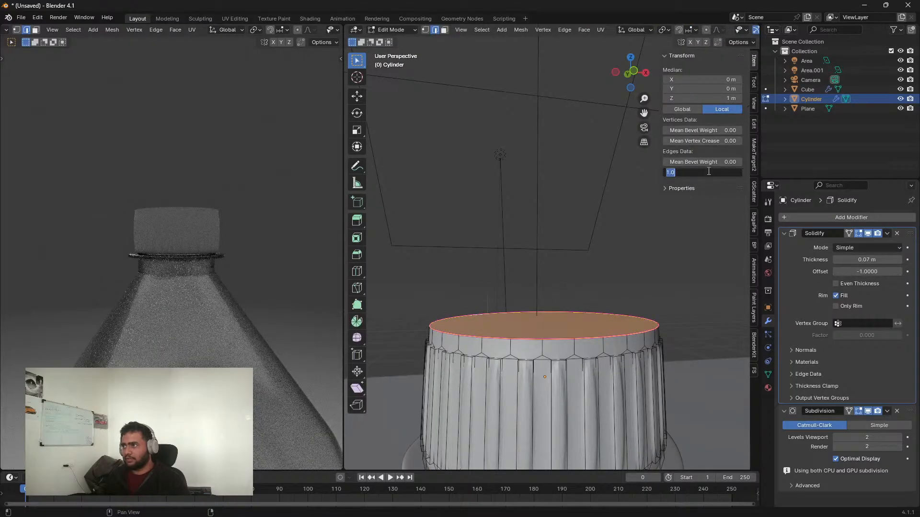
text(0)
key(Return)
Step: Bevel the selected edge loop around the cap's top rim with a narrow single-segment bevel
key(ctrl+e)
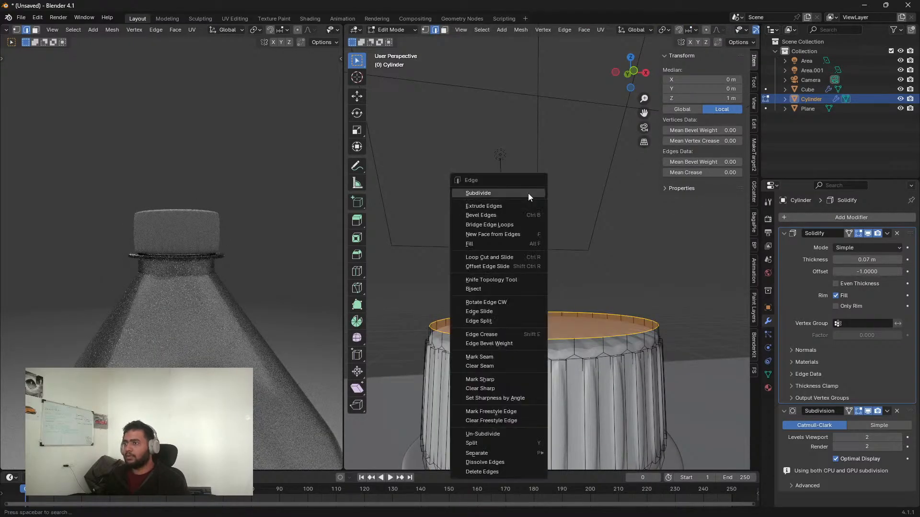
click(489, 215)
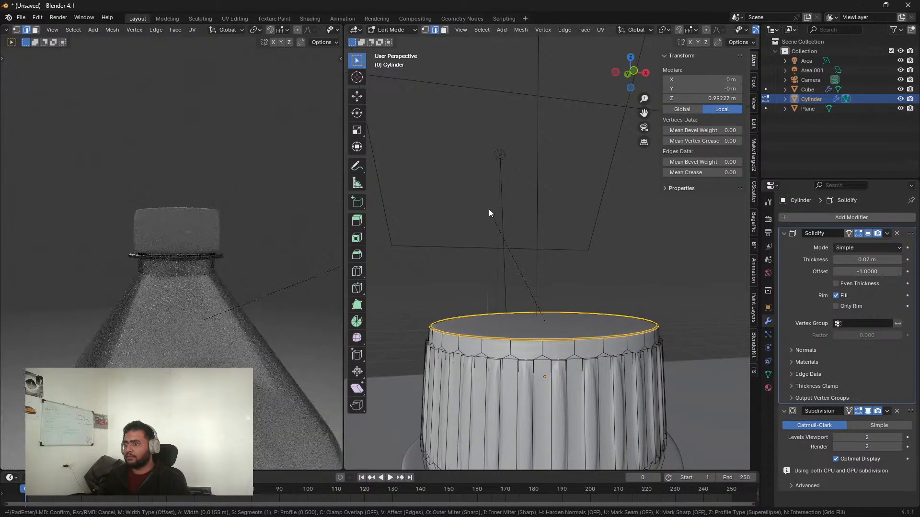
click(490, 209)
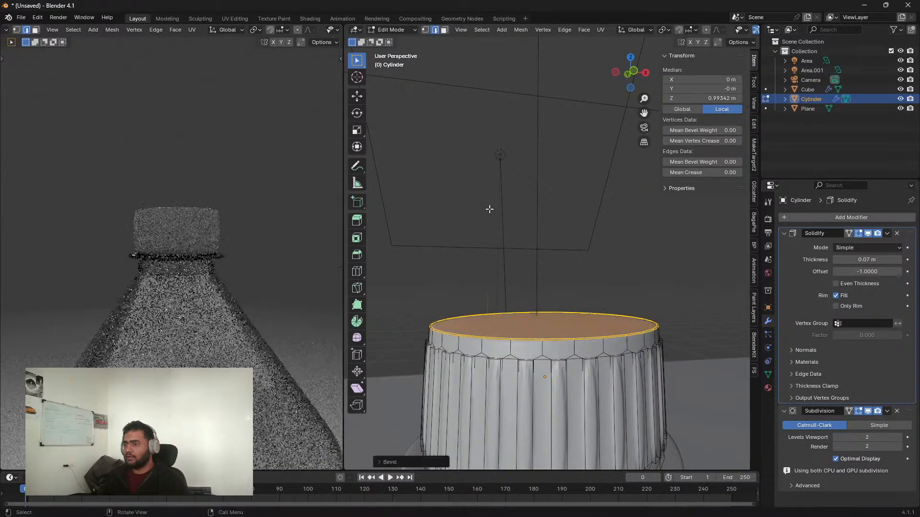
middle_drag(490, 209, 606, 322)
scroll(584, 278, up, 2)
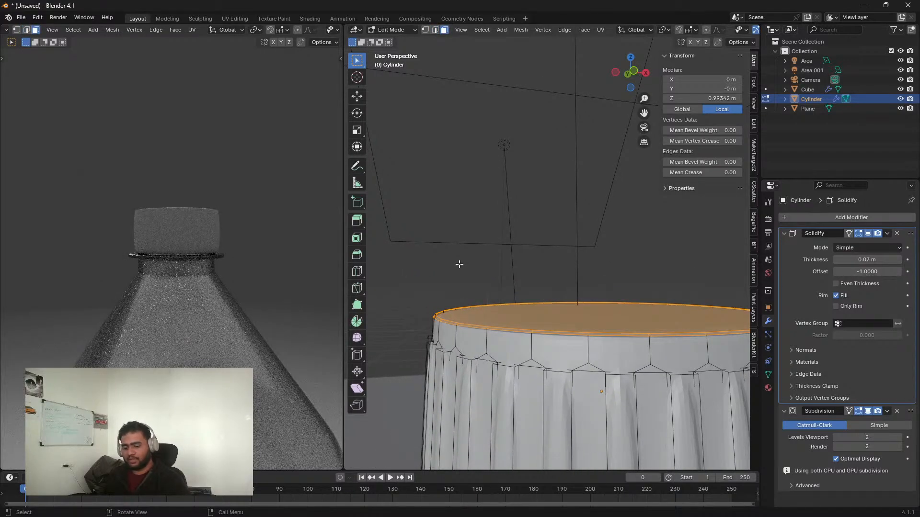
Step: Try moving the lower edge loop of the bevelled cap rim slightly down along the Z axis
key(alt+a)
alt+click(433, 320)
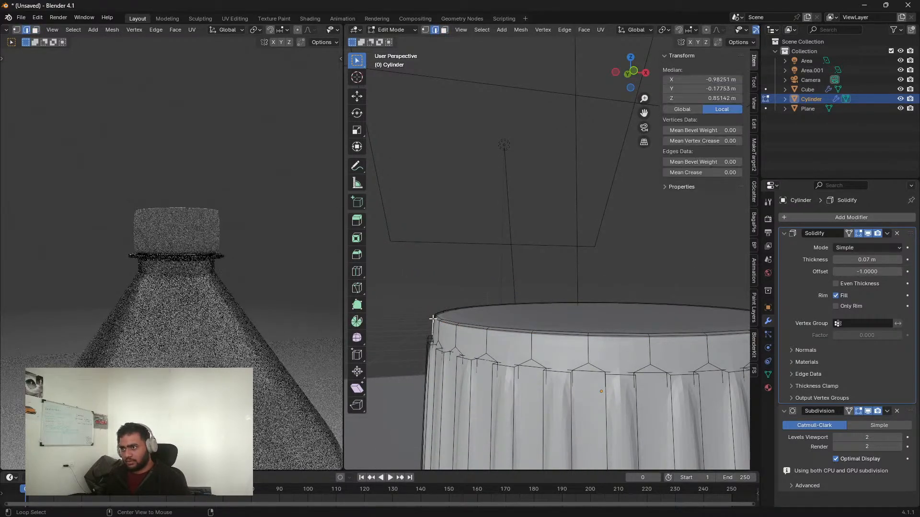
key(g)
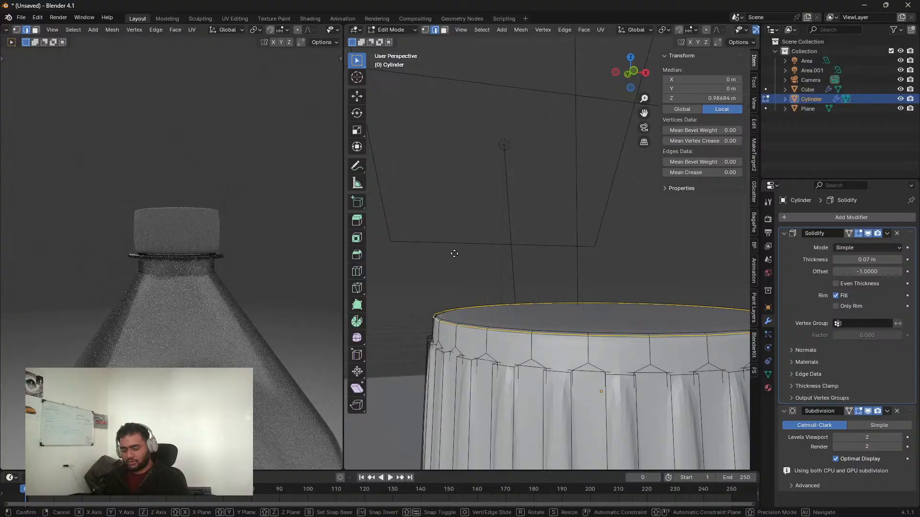
key(z)
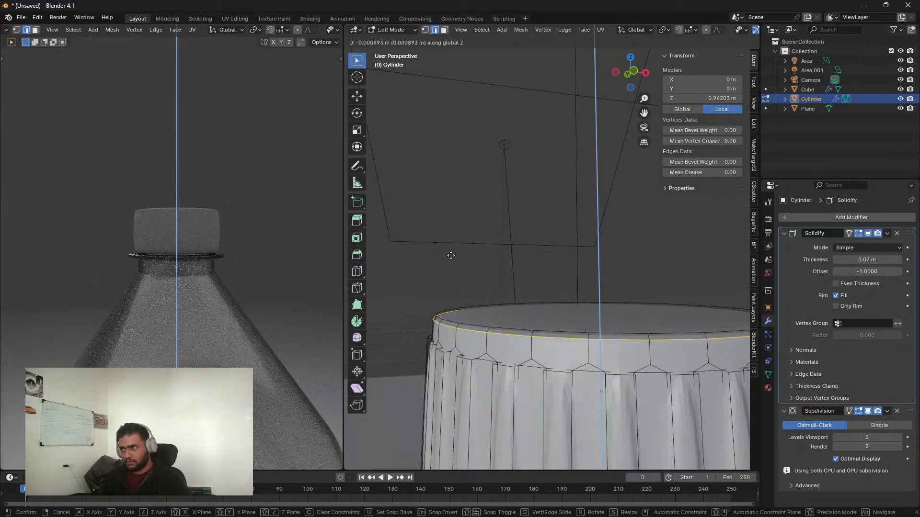
click(451, 255)
Step: Return the cap to Object Mode and apply Shade Smooth to it
key(Tab)
middle_drag(450, 255, 447, 305)
middle_drag(452, 369, 464, 322)
key(Tab)
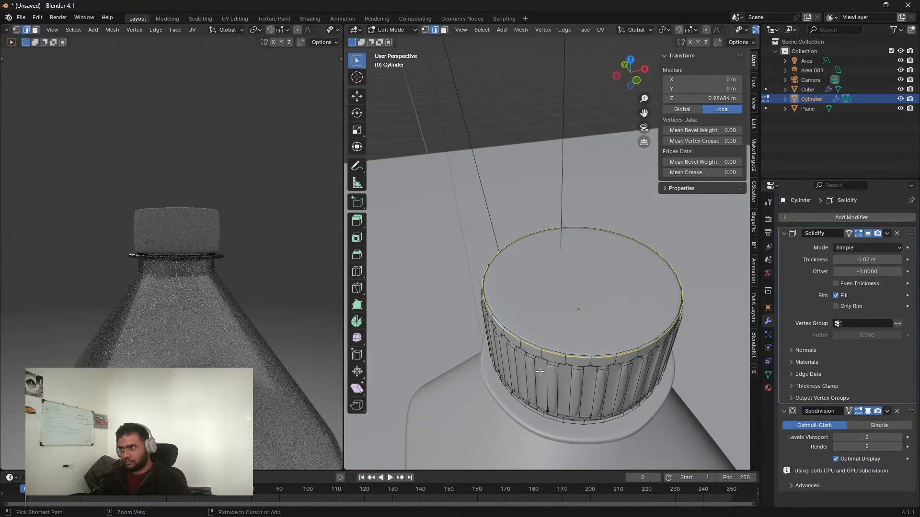
scroll(541, 373, up, 4)
key(Tab)
scroll(510, 378, down, 3)
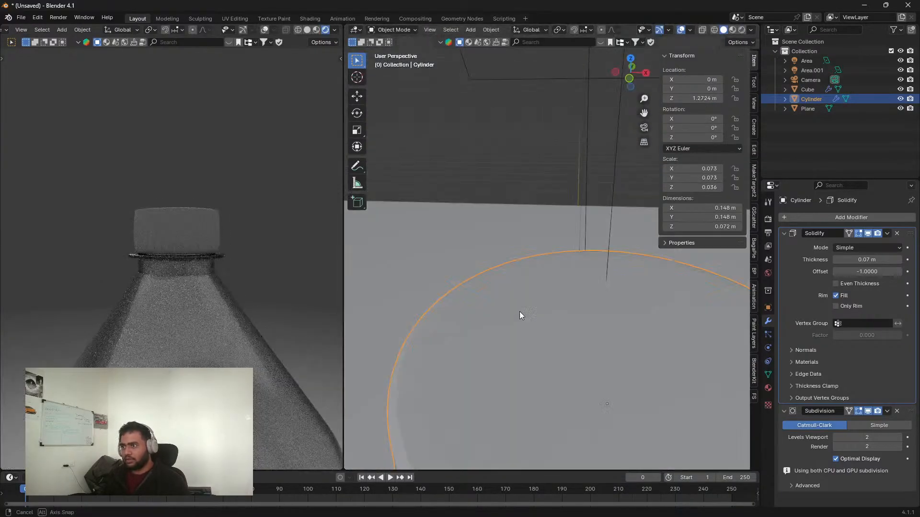
middle_drag(519, 312, 576, 348)
right_click(473, 320)
click(472, 318)
Step: Check the smoothed cap on the whole bottle and remove its Subdivision modifier
middle_drag(191, 259, 216, 288)
scroll(234, 290, down, 8)
scroll(193, 320, up, 1)
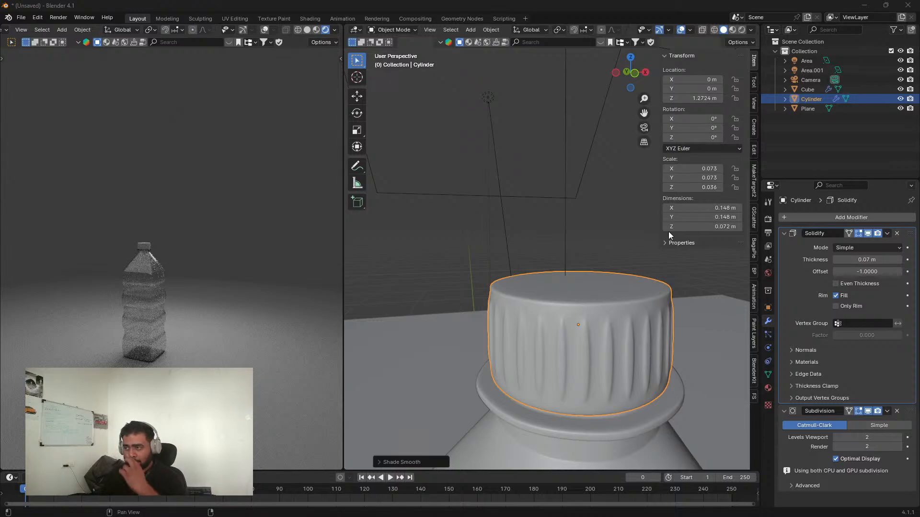
scroll(579, 346, down, 2)
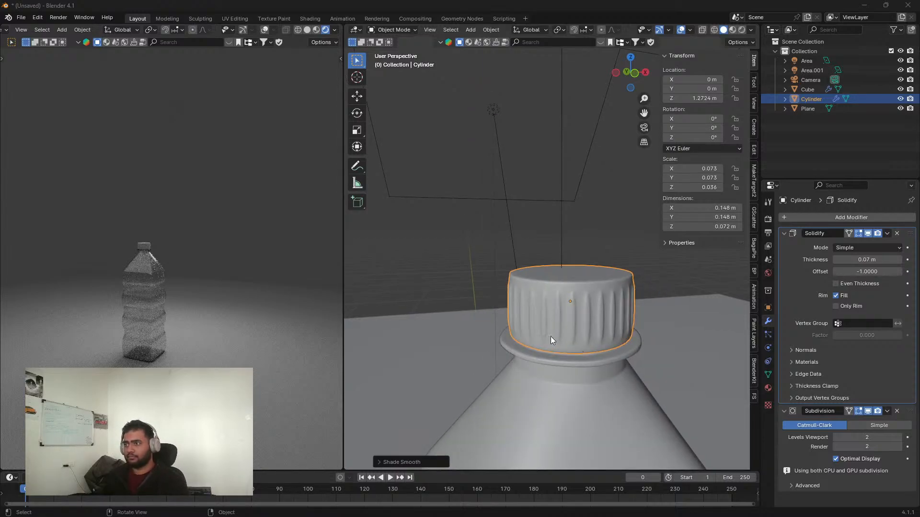
mouse_move(910, 411)
mouse_down()
mouse_move(910, 233)
mouse_move(911, 411)
mouse_up()
scroll(650, 365, up, 1)
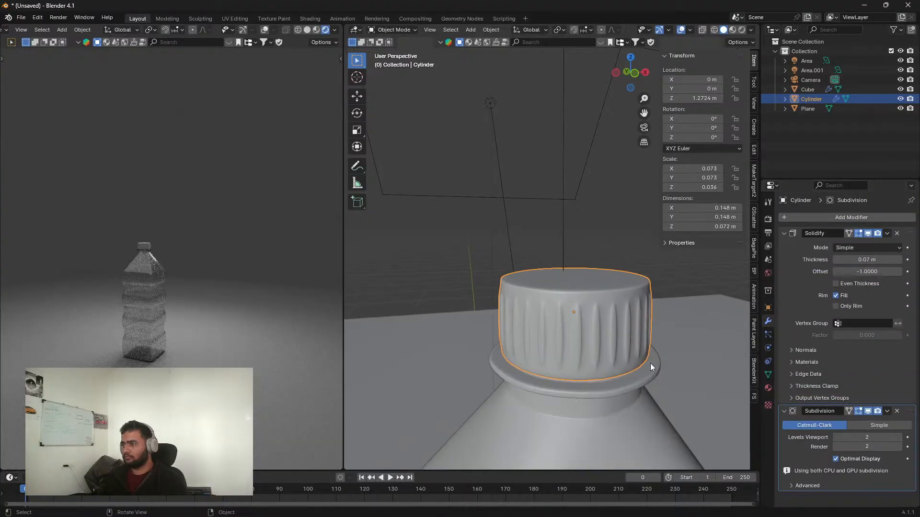
scroll(653, 359, down, 1)
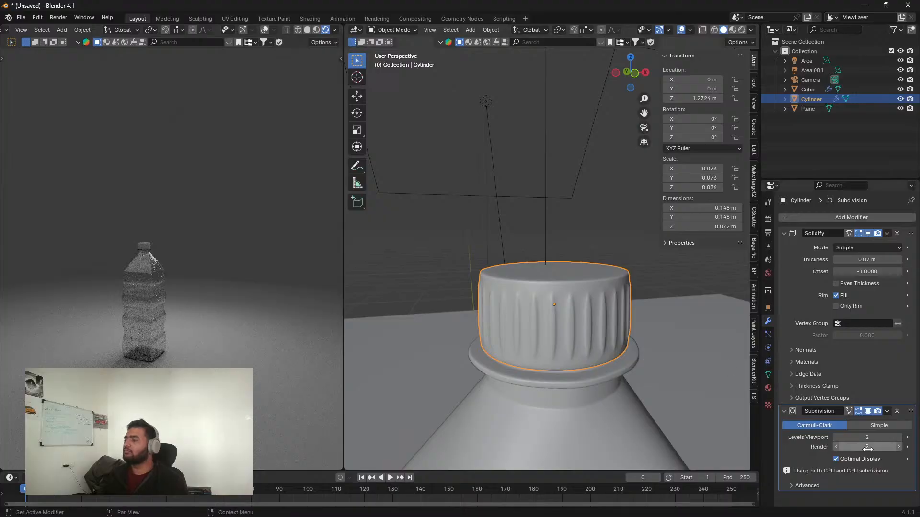
click(896, 411)
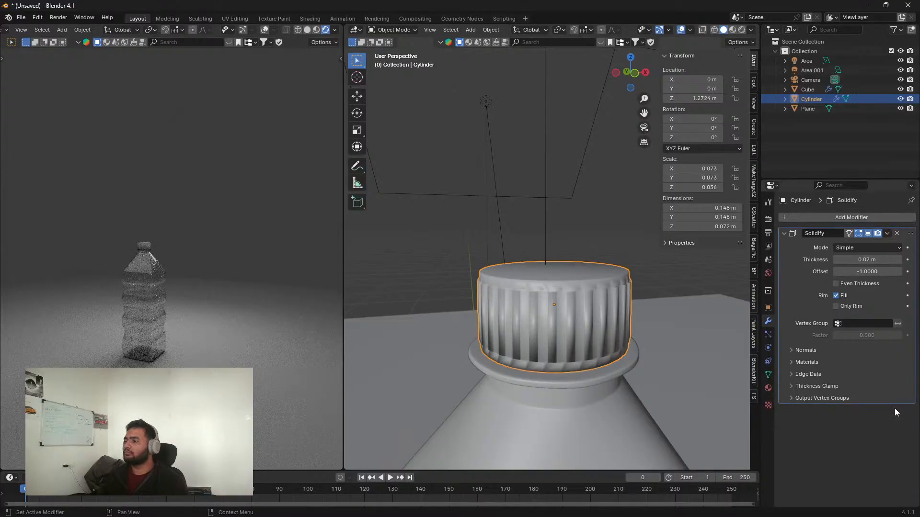
Step: Add a Bevel modifier to the cap and place it above Solidify in the modifier stack
click(826, 215)
text(b)
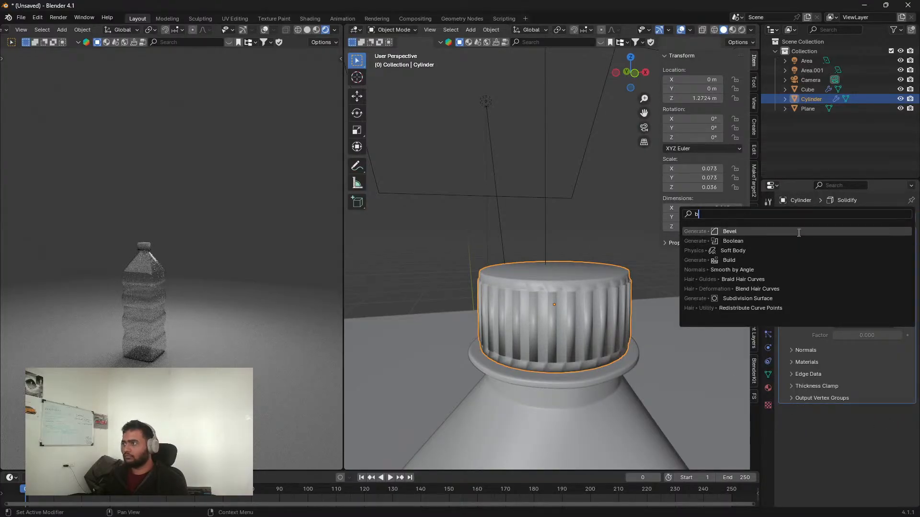
click(798, 232)
drag(907, 415, 907, 235)
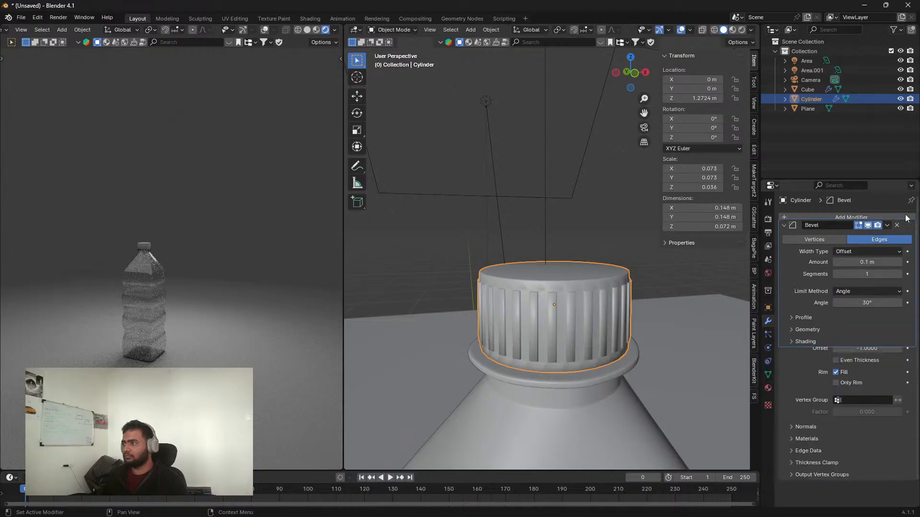
Step: Apply Shade Smooth by Angle to the ribbed cap
middle_drag(543, 351, 446, 320)
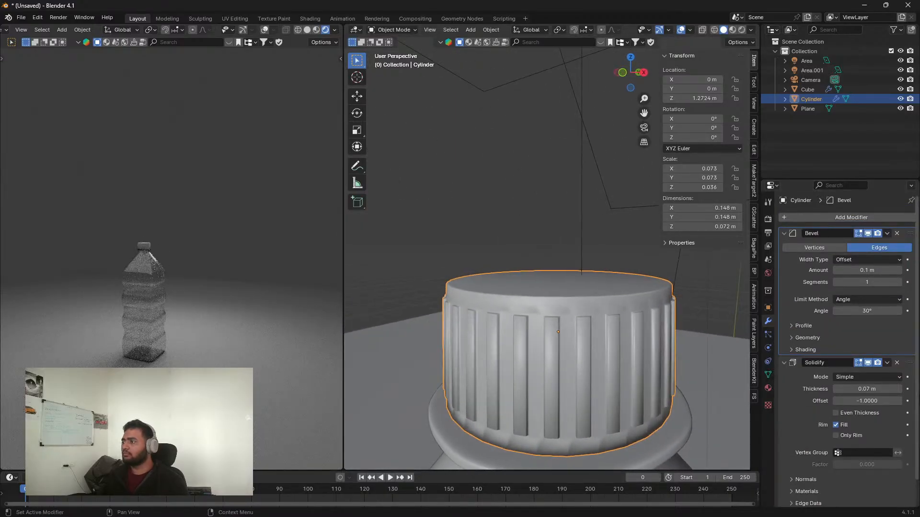
right_click(636, 318)
click(619, 327)
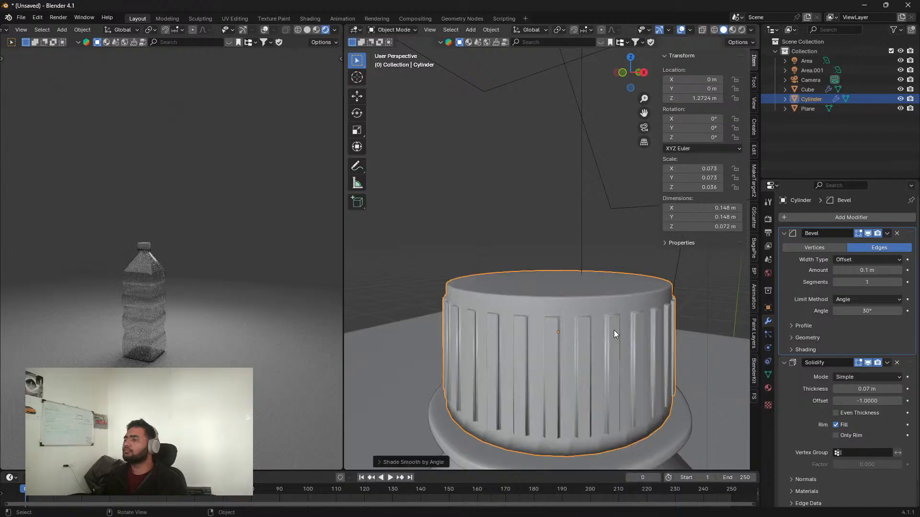
middle_drag(591, 338, 556, 309)
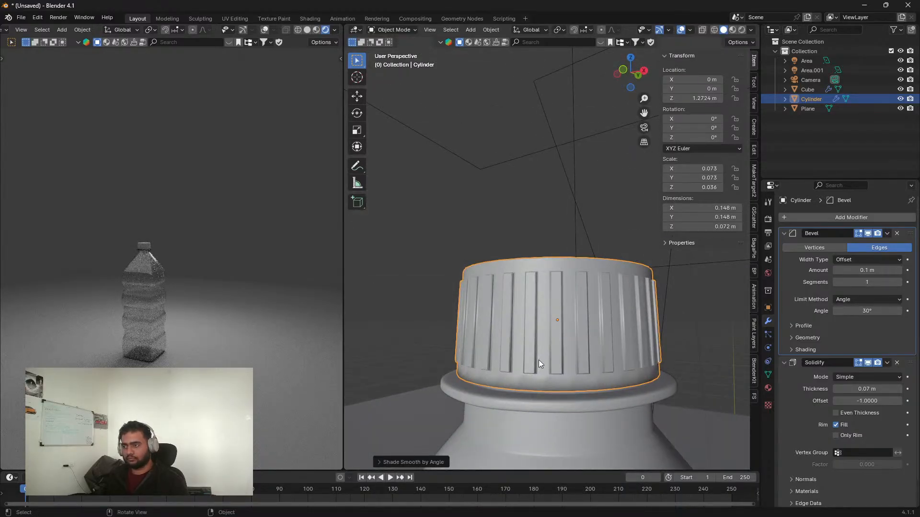
Step: Set the mean crease of the cap's bottom edge loop to 0.27 in Edit Mode
key(Tab)
scroll(538, 335, up, 4)
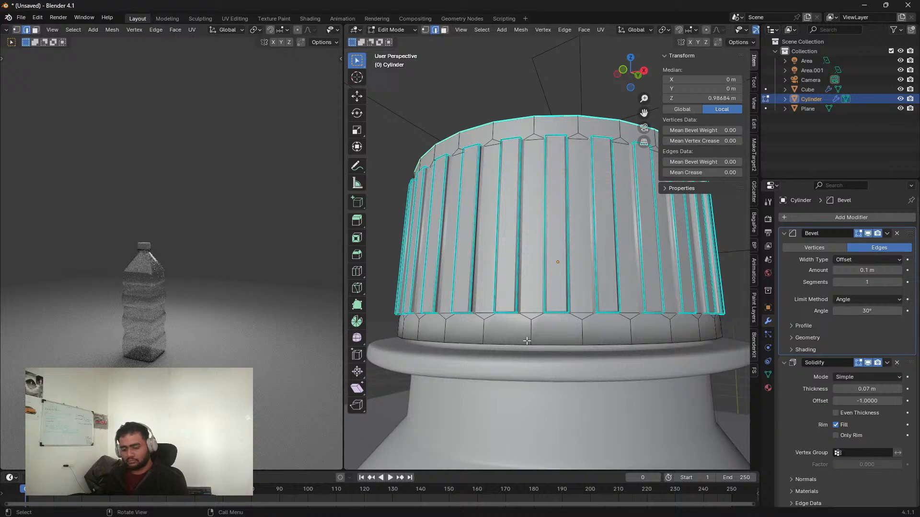
alt+click(494, 351)
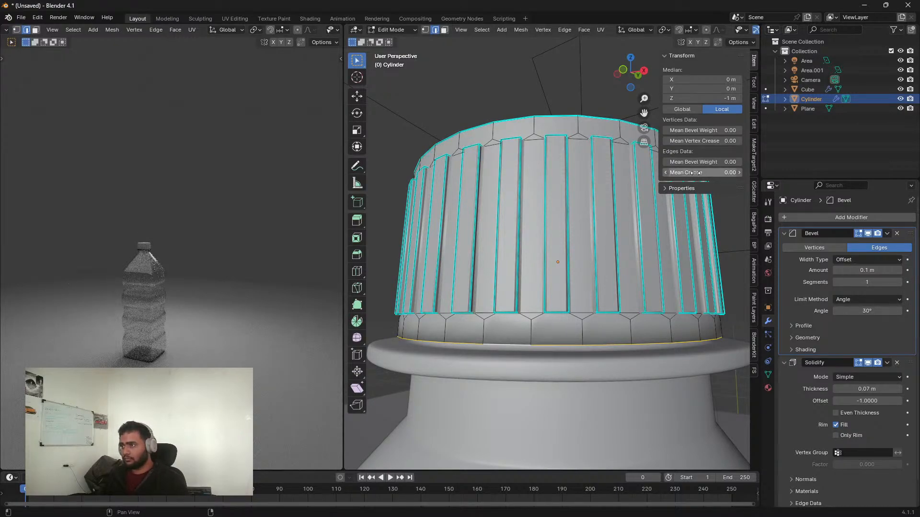
drag(695, 173, 718, 173)
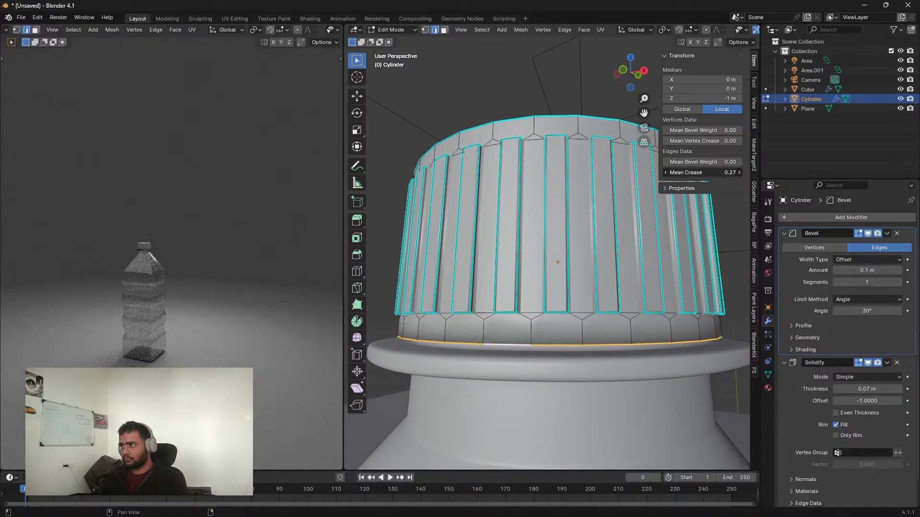
Step: Extrude the bottom edge loop of the cap's rim
middle_drag(474, 290, 569, 300)
key(s)
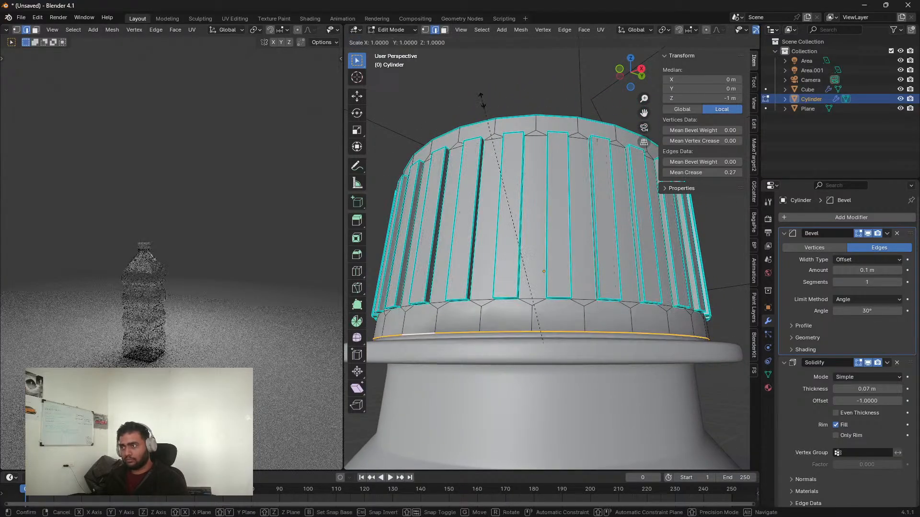
click(481, 107)
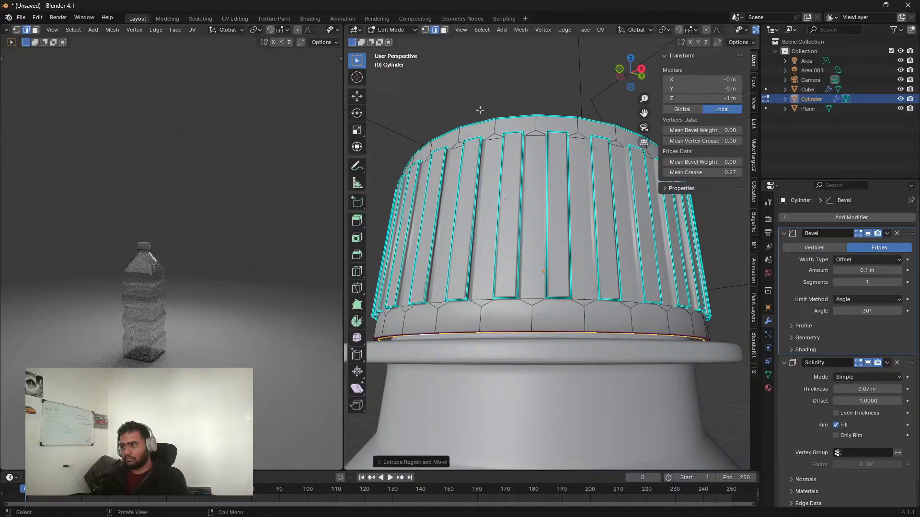
middle_drag(479, 110, 507, 175)
scroll(507, 174, down, 3)
scroll(508, 176, up, 4)
middle_drag(507, 211, 502, 298)
scroll(503, 298, down, 3)
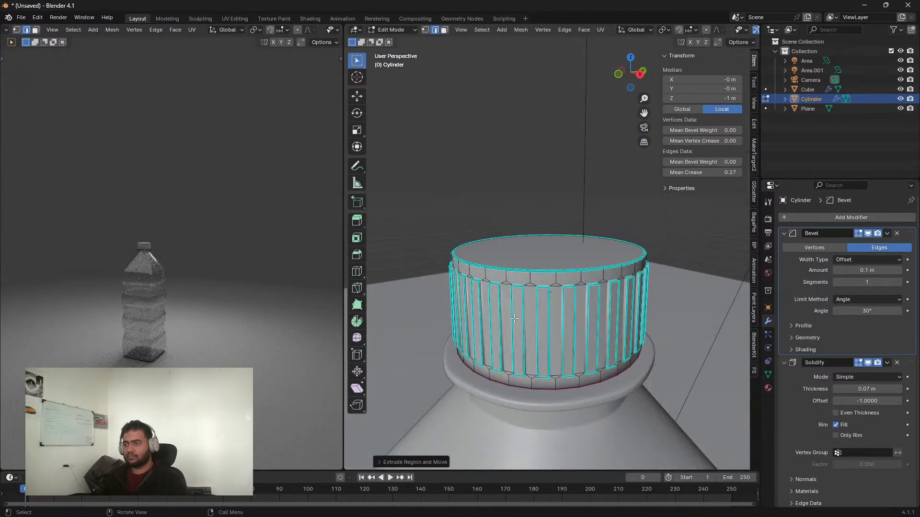
Step: Return the cap to Object Mode and examine the whole bottle in the rendered view
key(Tab)
scroll(149, 278, up, 4)
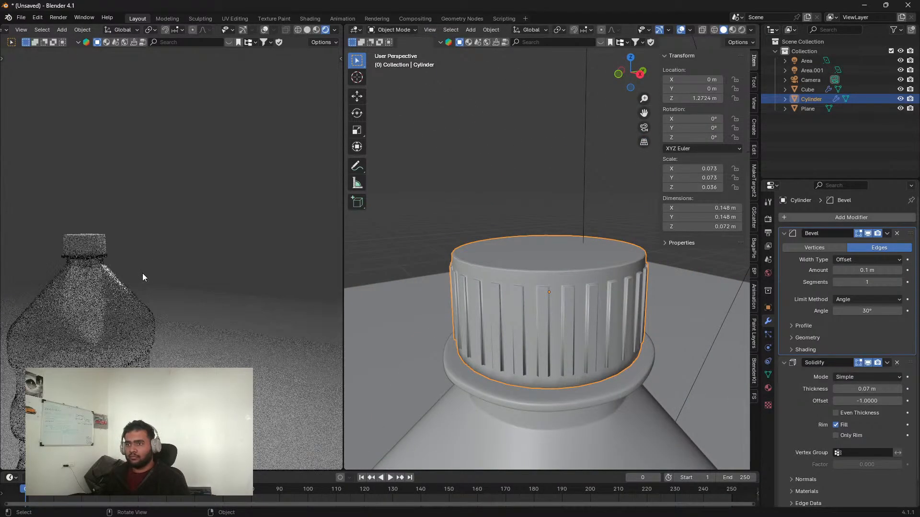
middle_drag(193, 260, 241, 315)
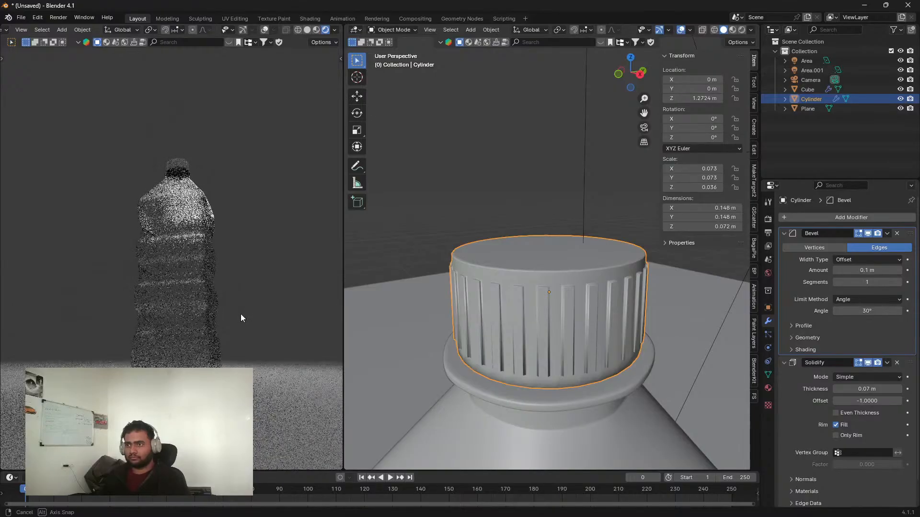
scroll(223, 323, down, 3)
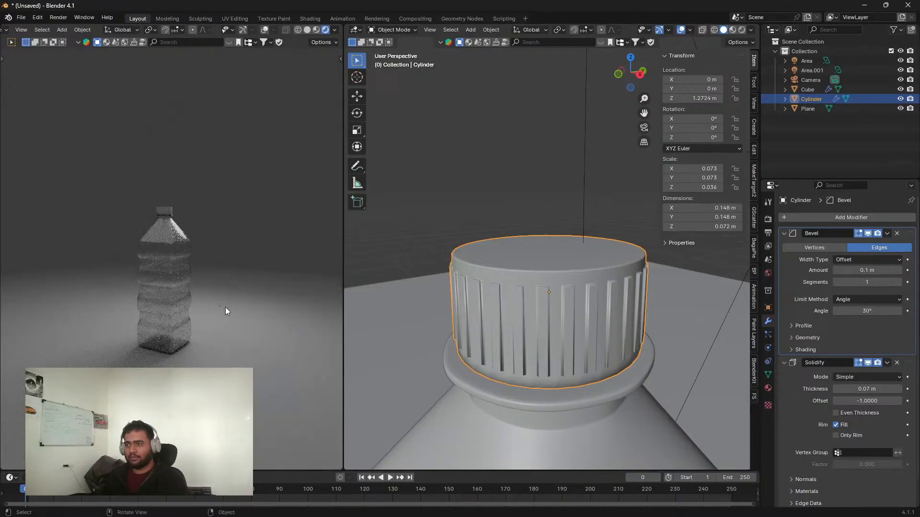
Step: Enter Edit Mode on the bottle body and select the vertical face loop running along its +X side
scroll(551, 389, down, 8)
middle_drag(551, 390, 560, 338)
click(561, 338)
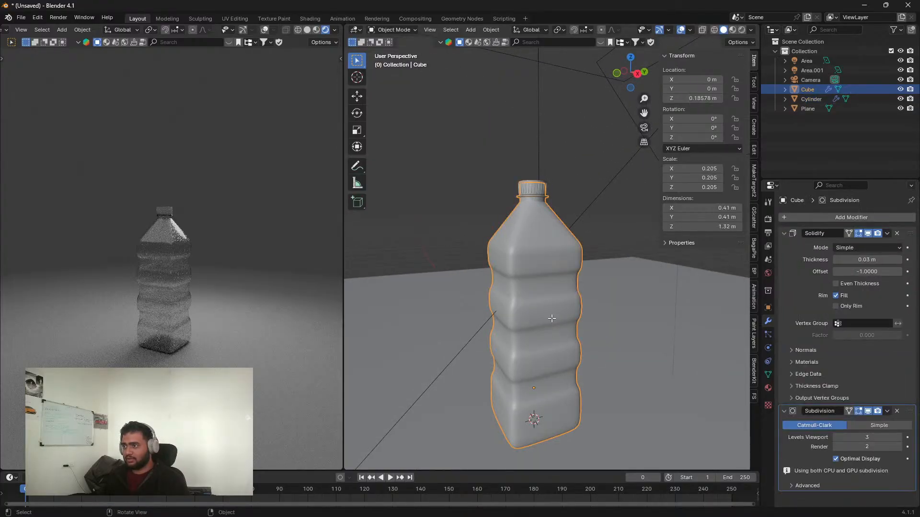
key(Tab)
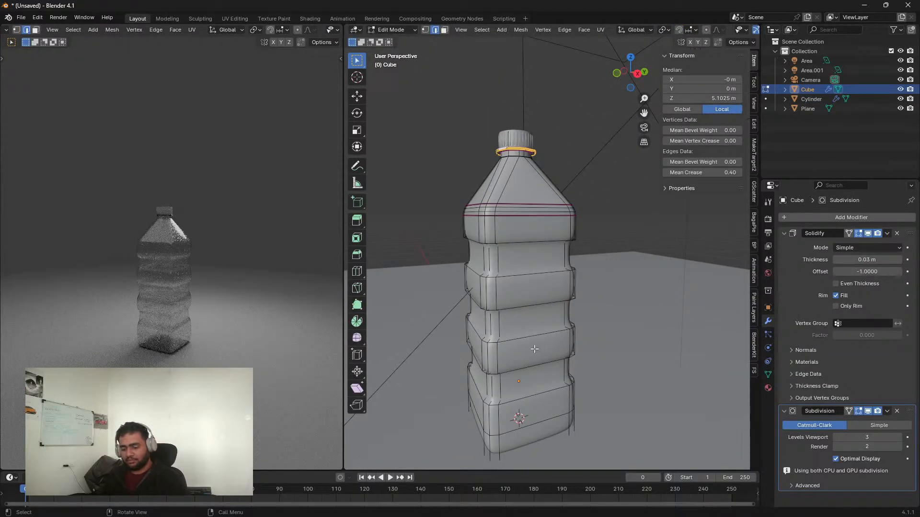
key(3)
alt+click(531, 276)
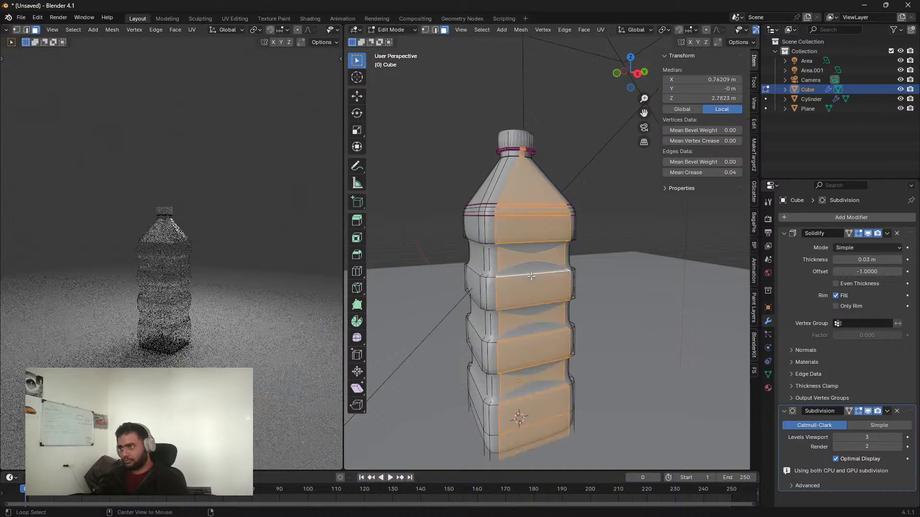
Step: From the right view, reduce the selection to the ribbed side faces between the uppermost groove and the base, excluding the shoulder, neck and underside faces
key(KP_3)
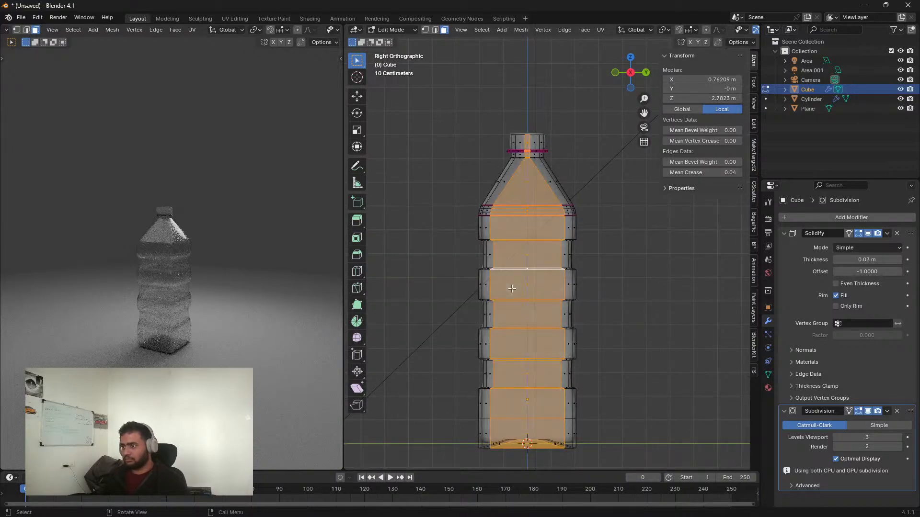
drag(430, 113, 599, 231)
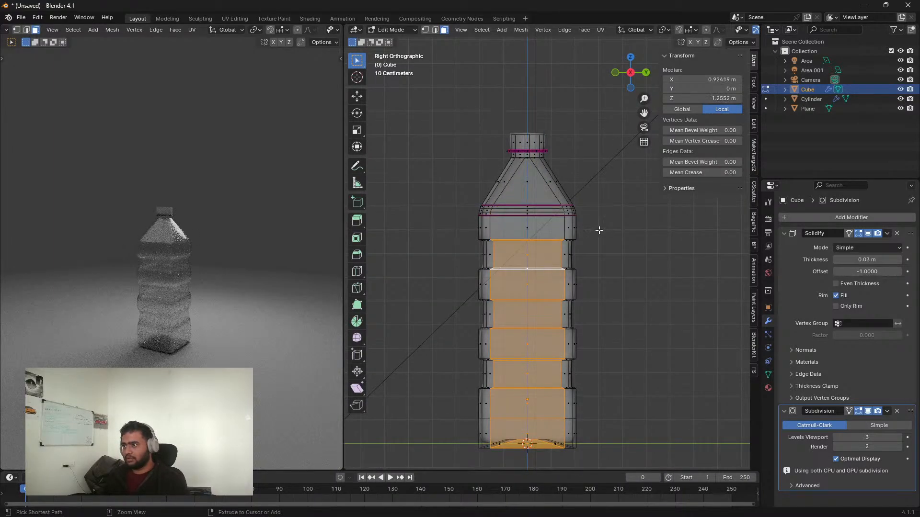
ctrl+drag(460, 204, 603, 249)
shift+middle_drag(574, 352, 527, 238)
ctrl+drag(518, 212, 537, 235)
middle_drag(537, 234, 602, 316)
key(KP_1)
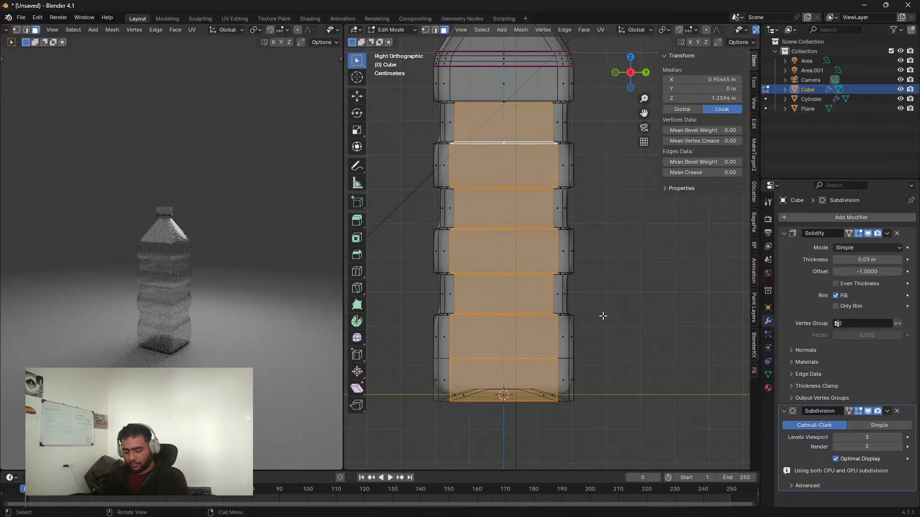
Step: Duplicate the selected side faces in place, separate them into their own object, and return to Object Mode with X-ray off
key(shift+d)
right_click(603, 316)
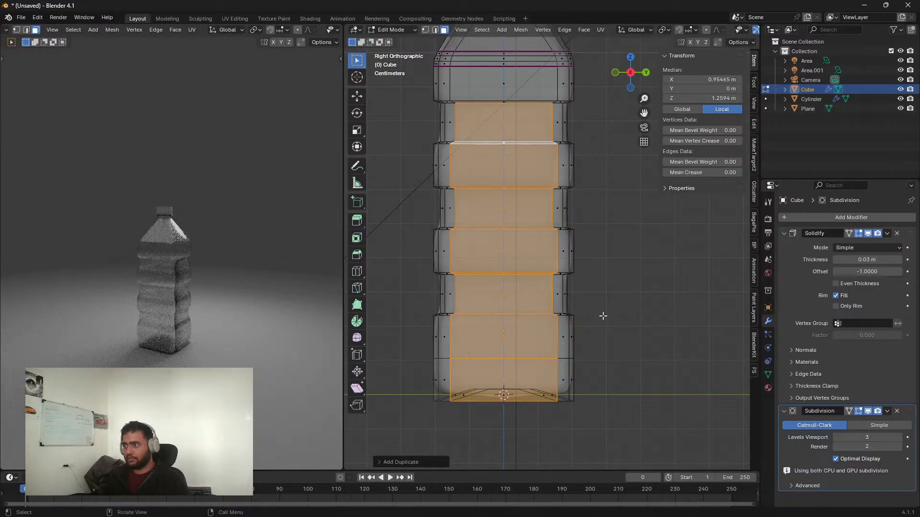
key(p)
click(602, 316)
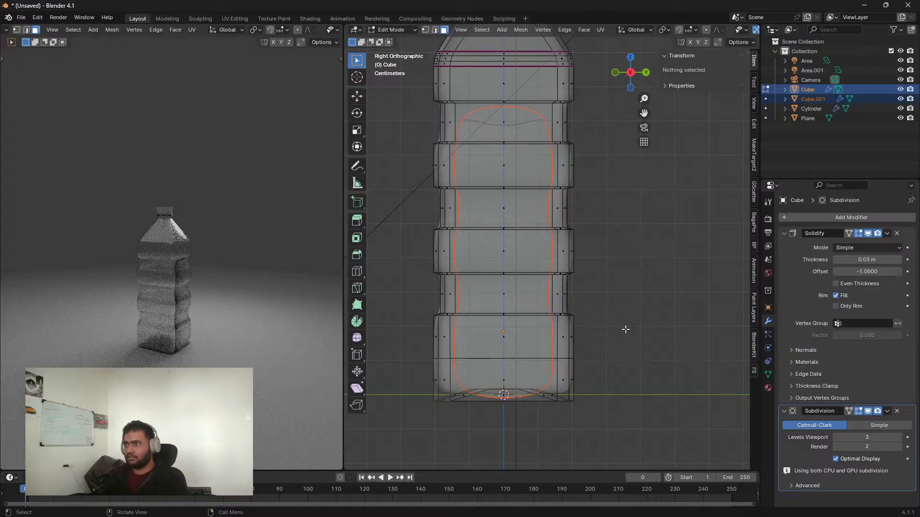
scroll(556, 354, down, 2)
middle_drag(556, 354, 555, 340)
key(Tab)
key(alt+z)
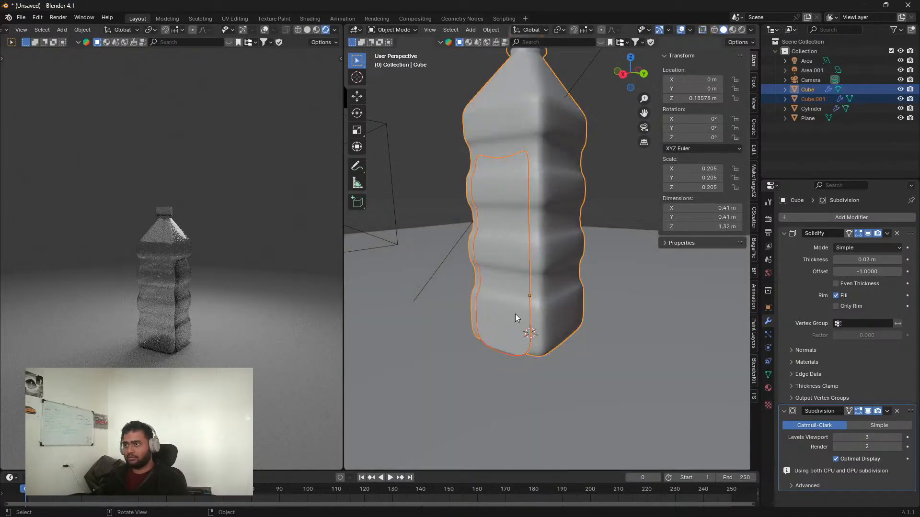
Step: Remove the Subdivision modifier from the separated side panel and move the panel outward along X by about 0.0096 m
click(477, 292)
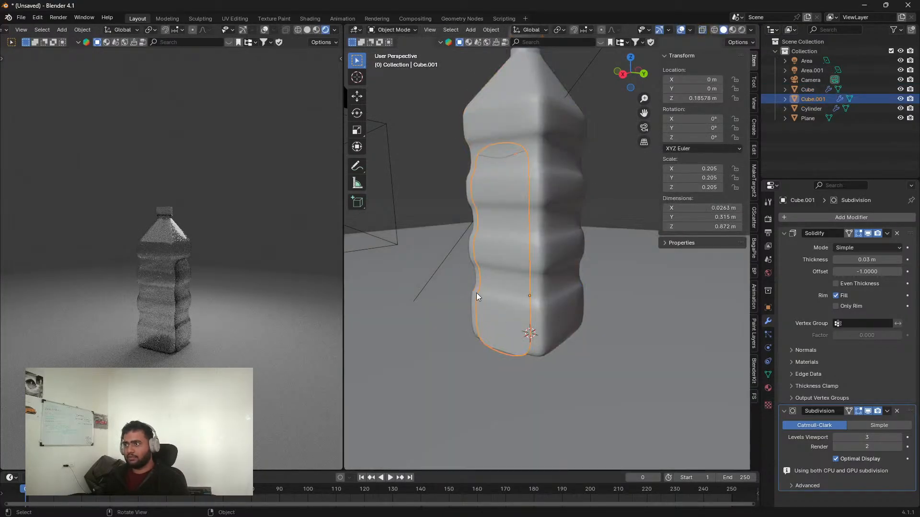
click(897, 411)
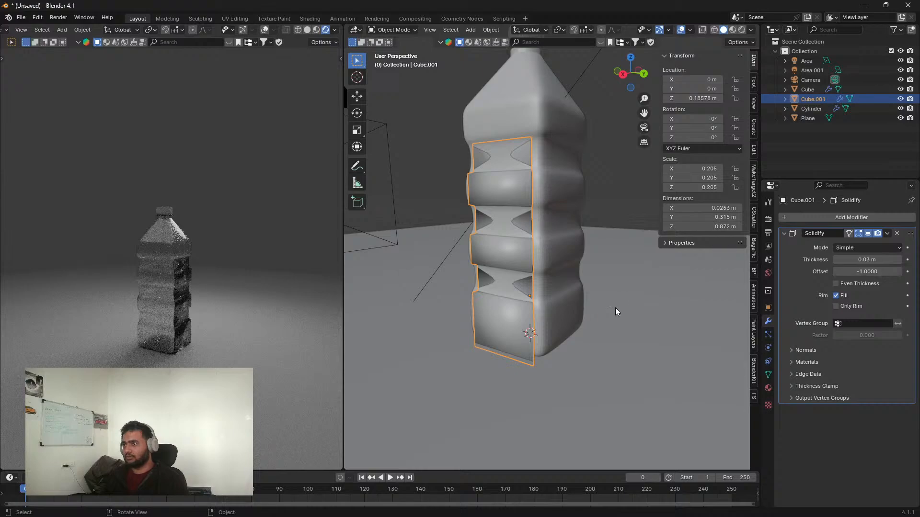
middle_drag(615, 308, 580, 297)
scroll(556, 292, up, 2)
shift+scroll(529, 294, up, 1)
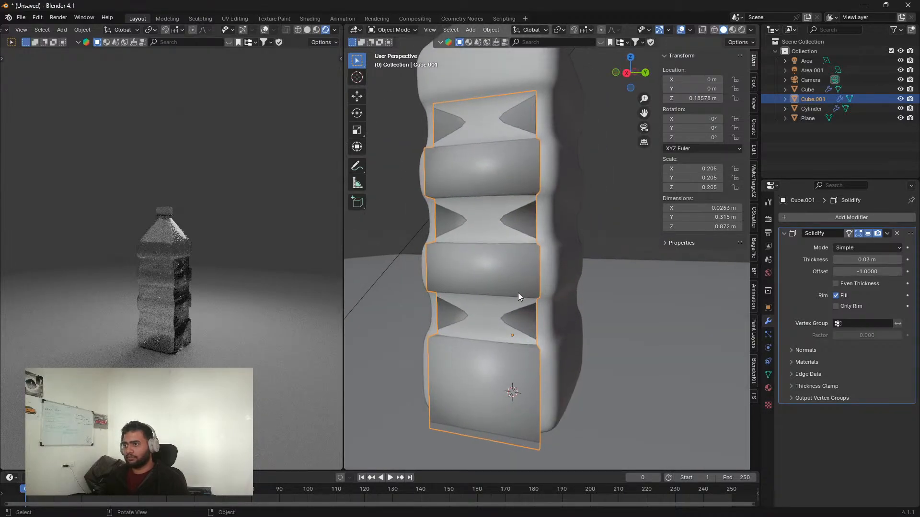
key(g)
key(y)
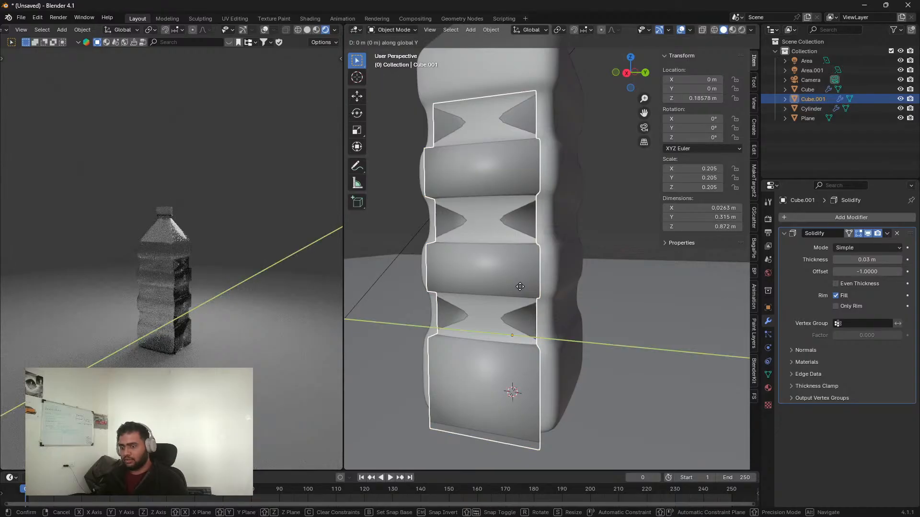
key(x)
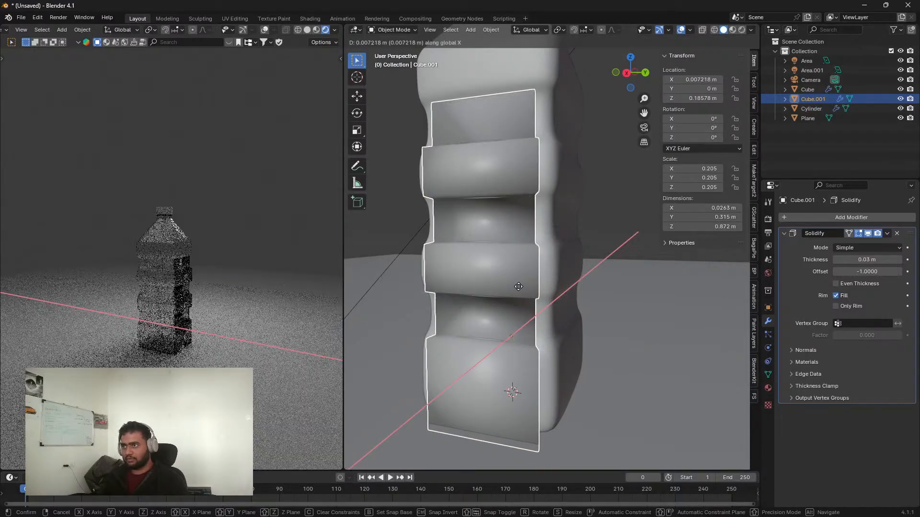
click(518, 286)
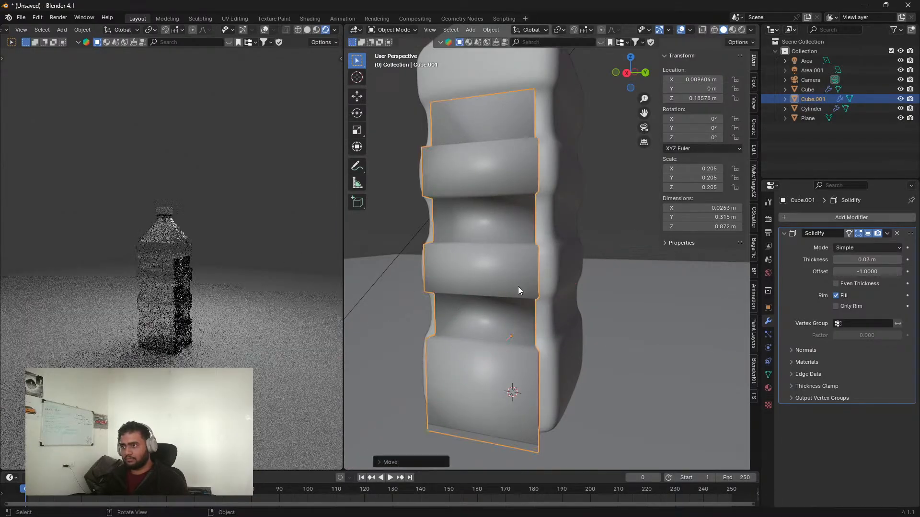
Step: Add a level 2 Subdivision modifier to the side panel and set its type to Simple
middle_drag(518, 285, 496, 303)
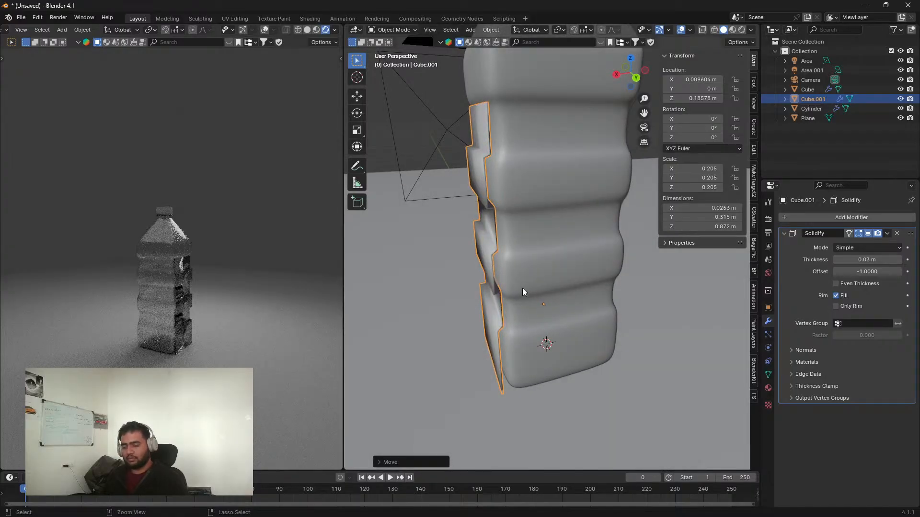
key(ctrl+2)
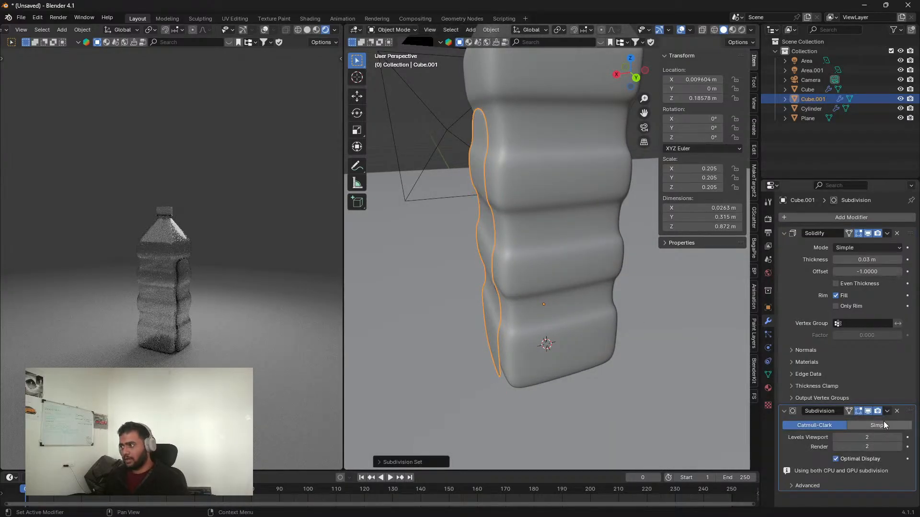
click(880, 425)
Step: Delete the lowest face of the side panel, working in Edit Mode from the right view with X-ray on
middle_drag(431, 345, 489, 322)
key(KP_5)
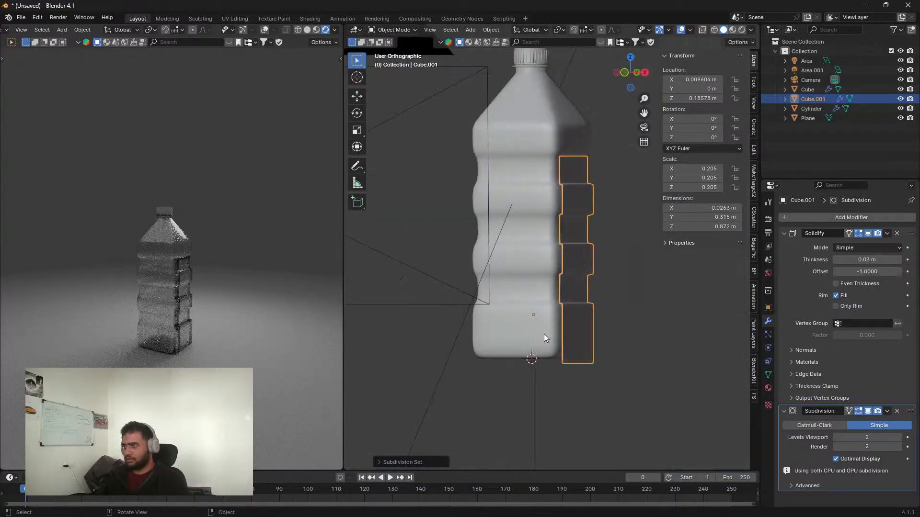
key(KP_3)
key(Tab)
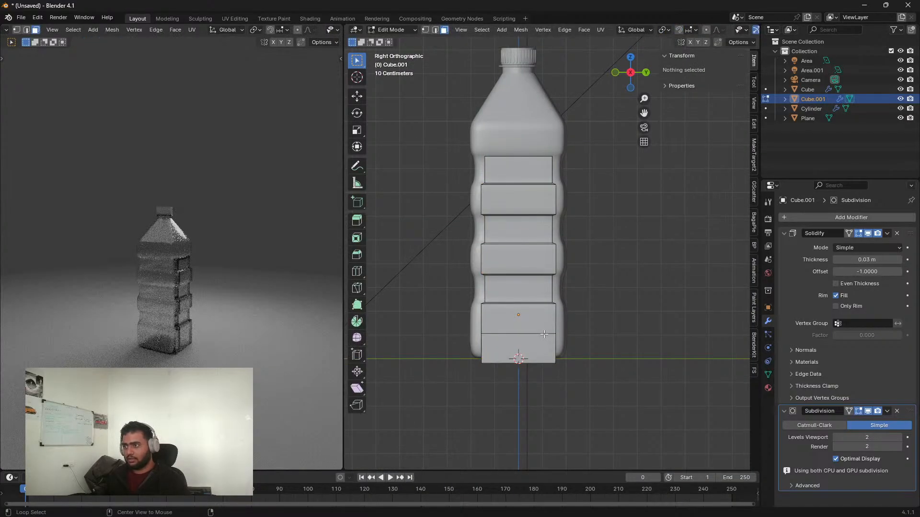
key(alt+z)
click(503, 339)
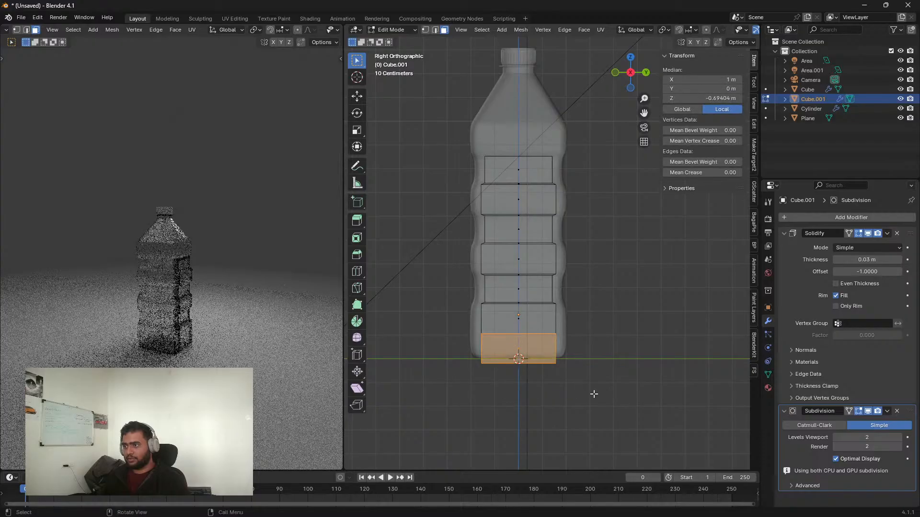
key(x)
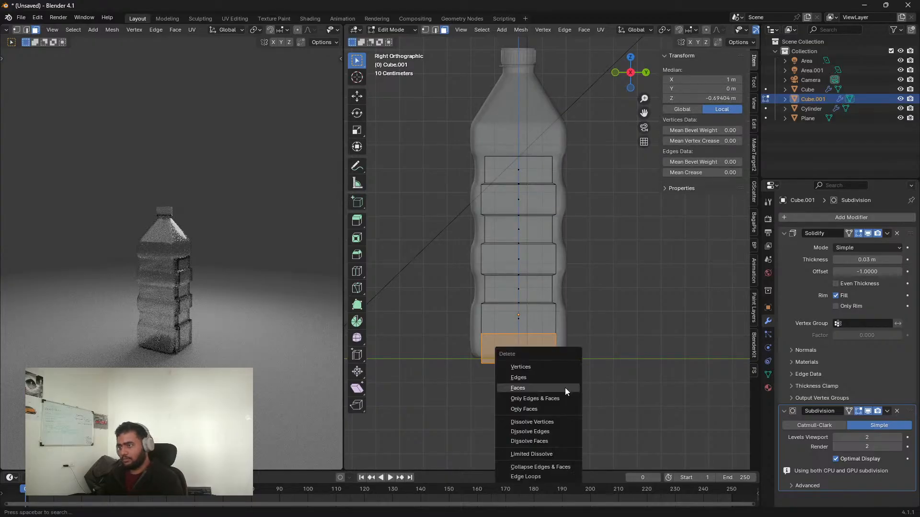
click(565, 387)
Step: Select the vertical edge loop on the +Y side of the panel in edge select mode and view it from the right
middle_drag(564, 387, 551, 342)
scroll(551, 341, up, 2)
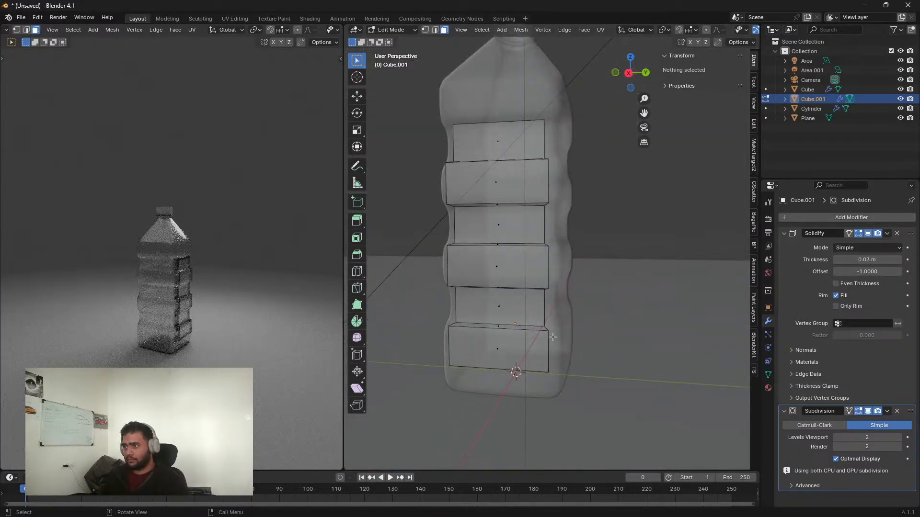
key(2)
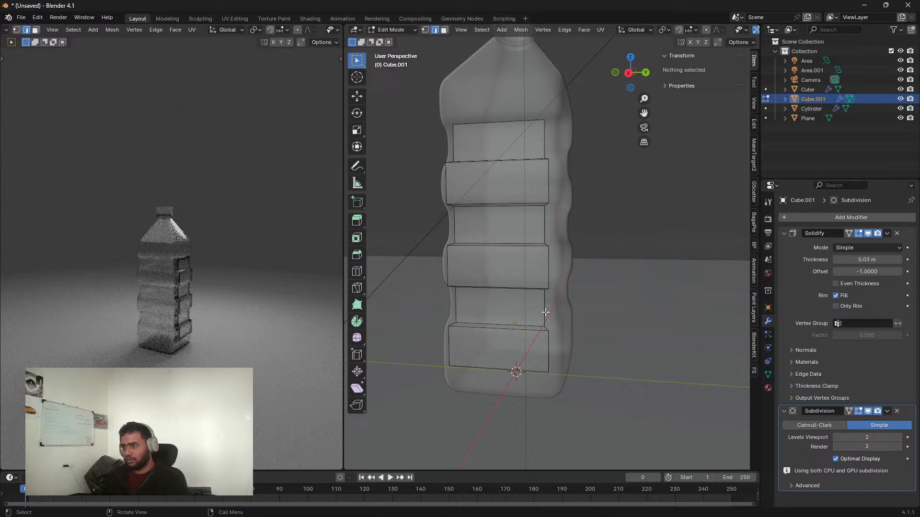
alt+click(545, 312)
key(KP_1)
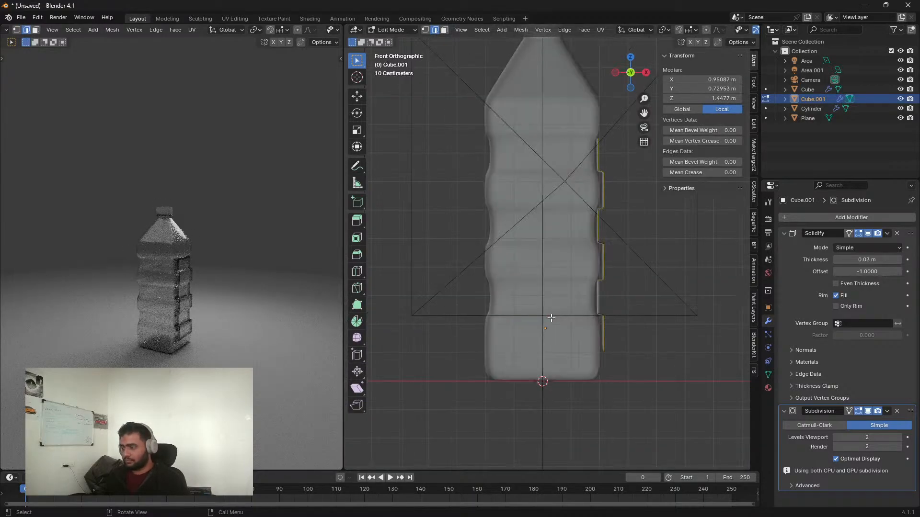
key(KP_3)
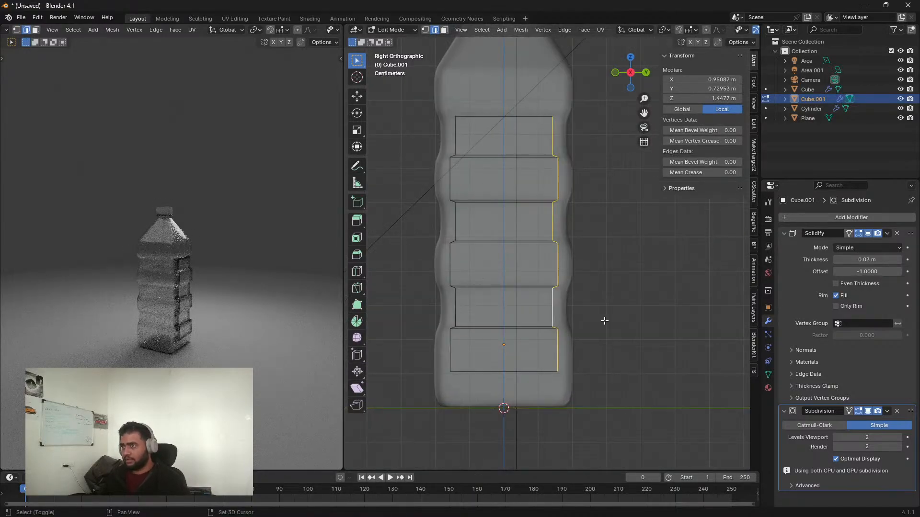
key(s)
key(x)
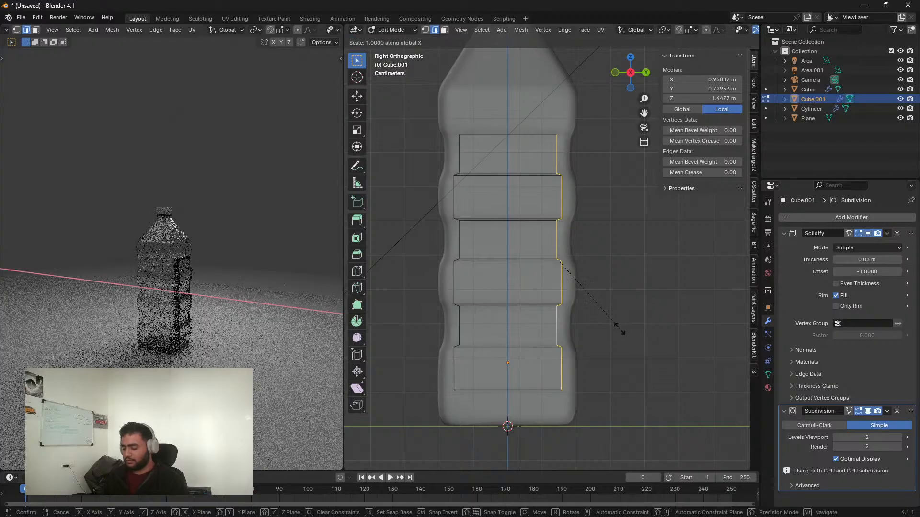
key(0)
key(0)
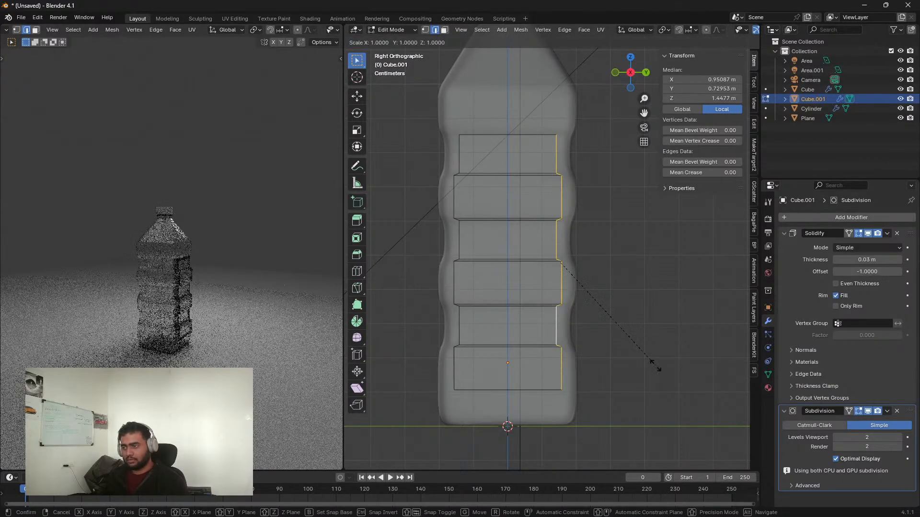
key(Return)
Step: Straighten the panel's two vertical side edge loops by scaling each one to 0 along Y
key(s)
key(y)
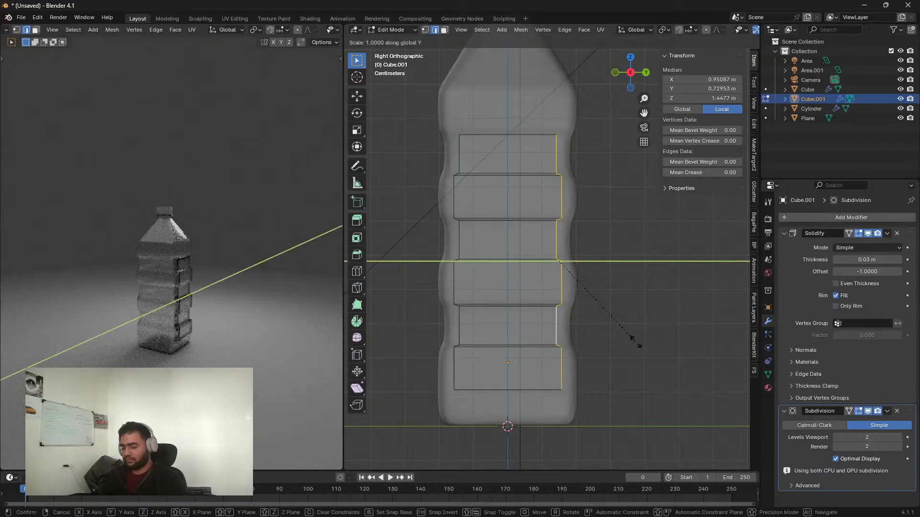
key(0)
key(Return)
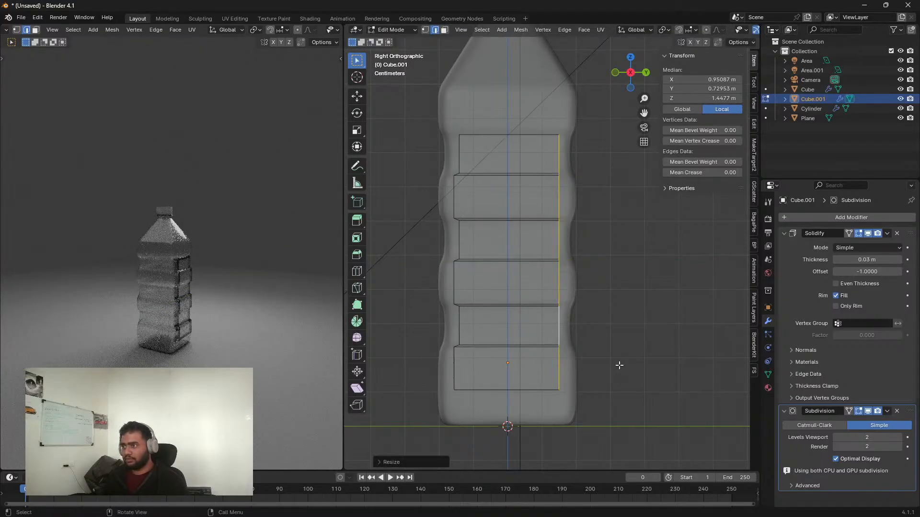
alt+click(458, 323)
key(s)
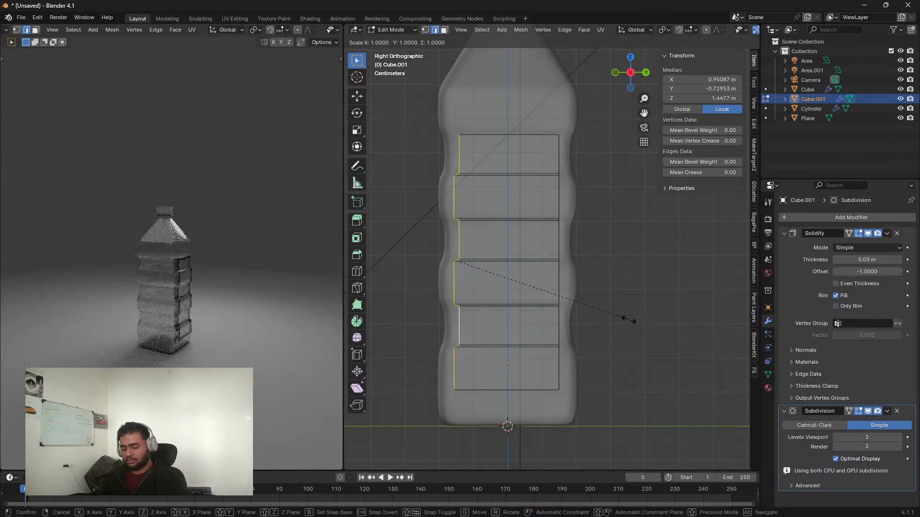
key(y)
key(0)
key(Return)
Step: Return to Object Mode and replace the panel's glass material with a new Principled BSDF material
middle_drag(626, 319, 542, 159)
middle_drag(517, 303, 509, 254)
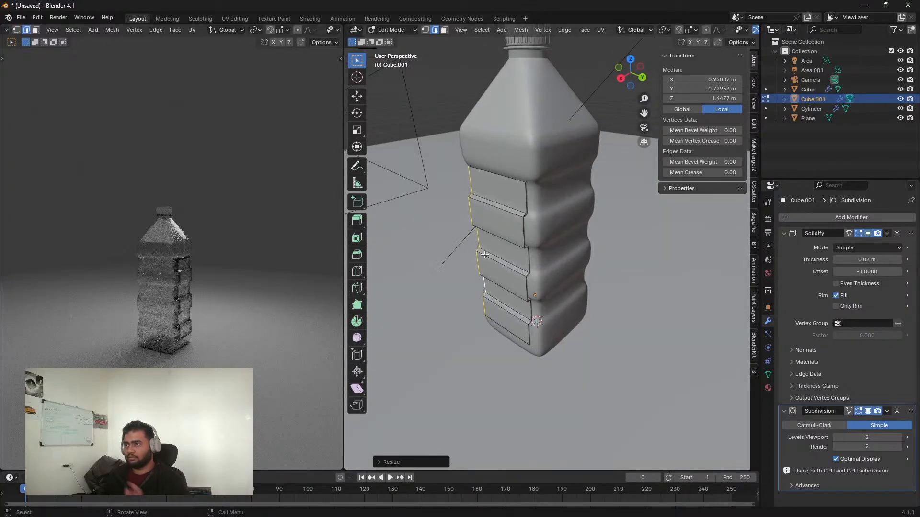
scroll(539, 293, up, 1)
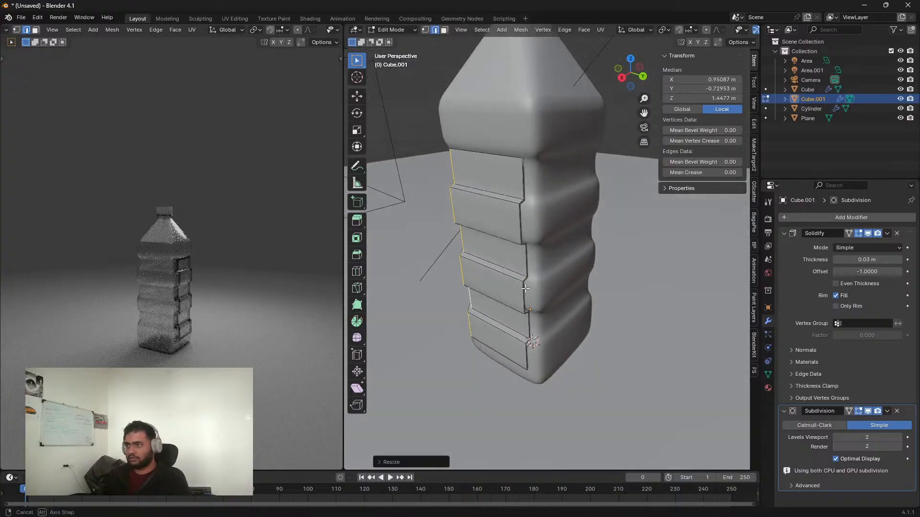
middle_drag(540, 292, 613, 273)
middle_drag(240, 294, 209, 296)
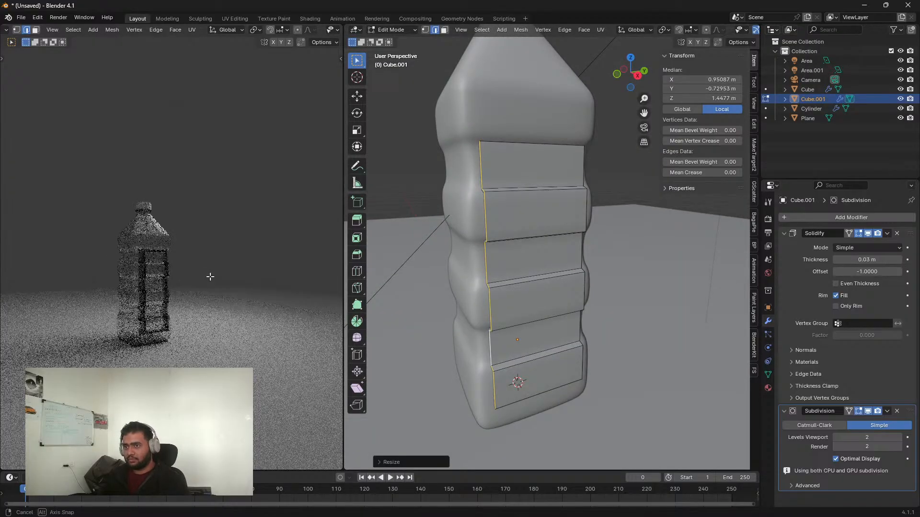
key(Tab)
click(768, 388)
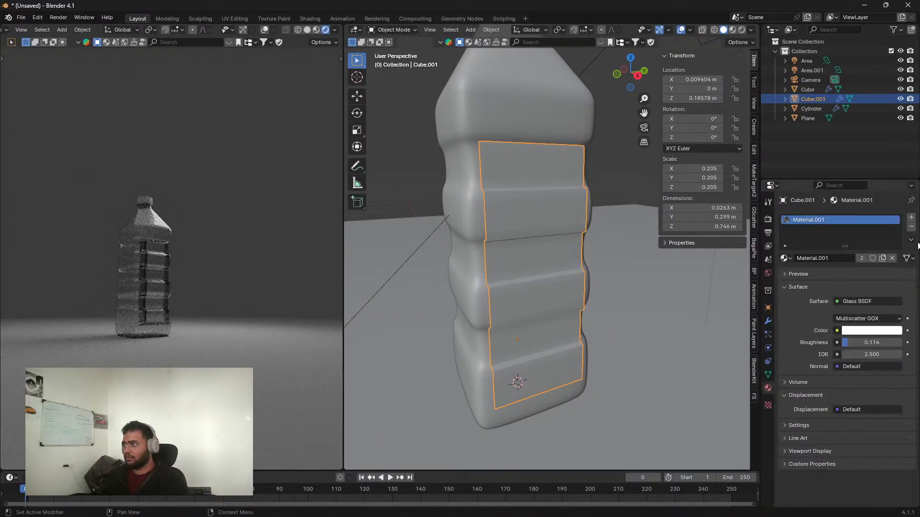
click(912, 229)
click(842, 257)
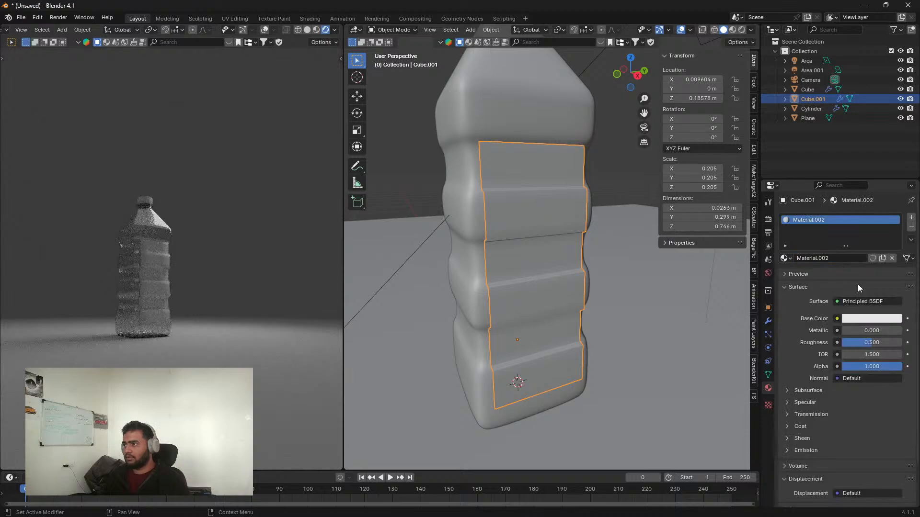
Step: Set the panel material's base color to orange-red and check it from several angles in the rendered view
middle_drag(144, 270, 142, 260)
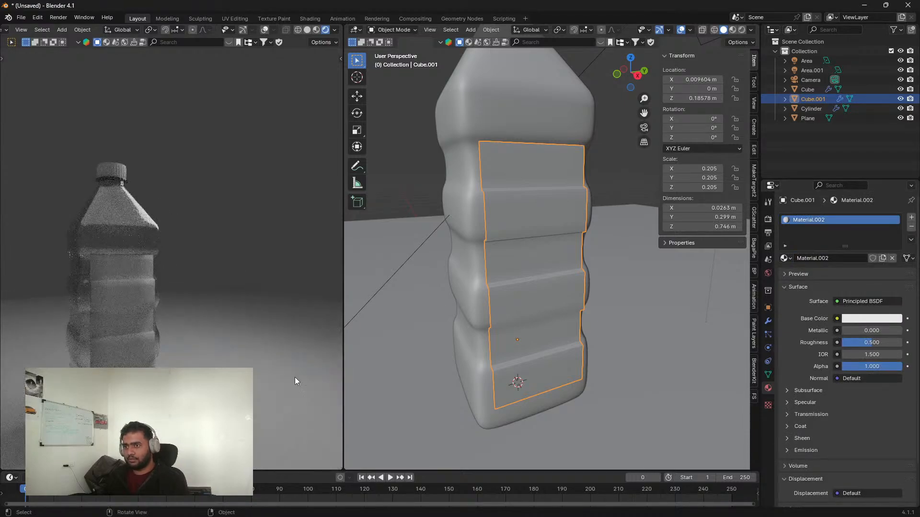
shift+middle_drag(522, 286, 556, 281)
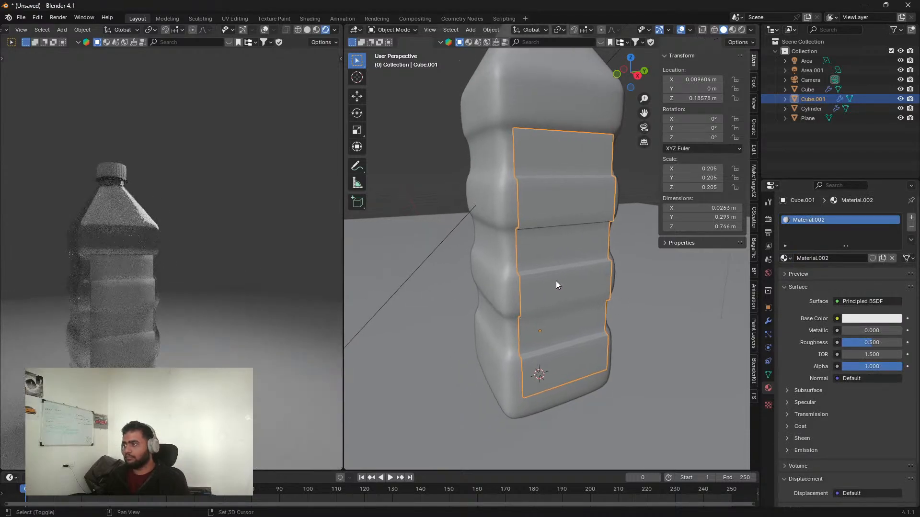
click(865, 318)
click(834, 237)
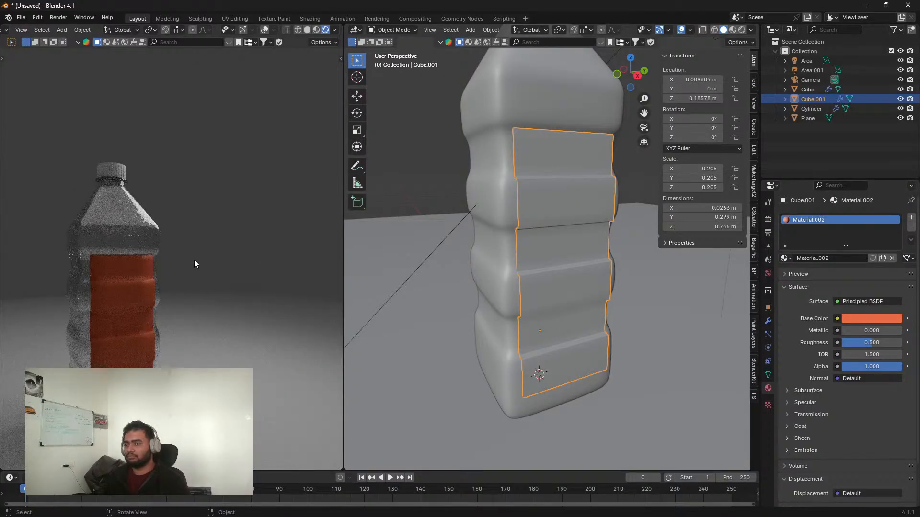
middle_drag(194, 260, 142, 279)
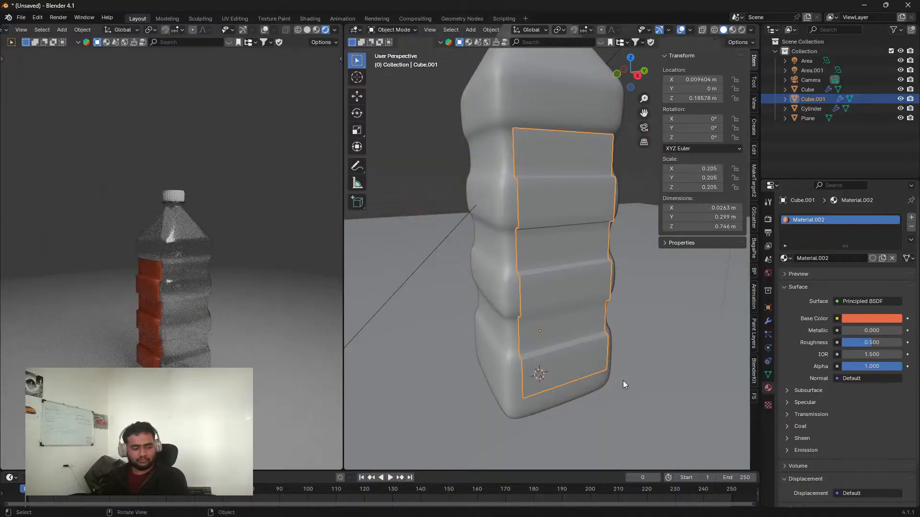
middle_drag(304, 299, 421, 338)
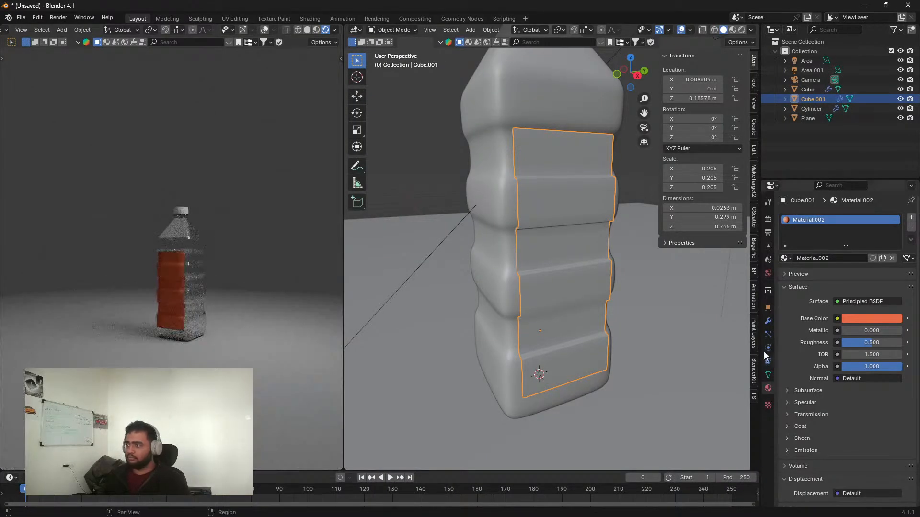
Step: Remove the Solidify modifier from the side panel, keeping the Simple Subdivision modifier
click(768, 321)
click(896, 233)
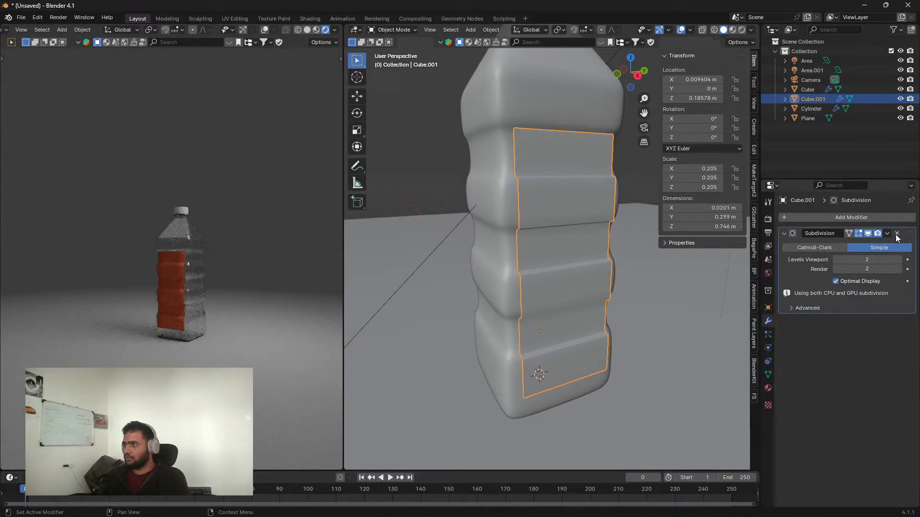
scroll(182, 326, up, 4)
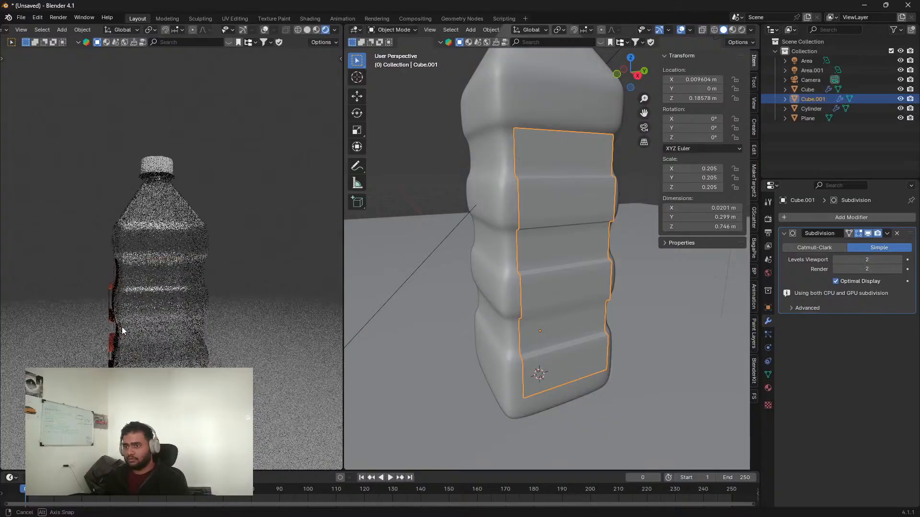
Step: Add a Shrinkwrap modifier to the panel with the bottle body Cube as target and an offset of 0.01 m
click(811, 219)
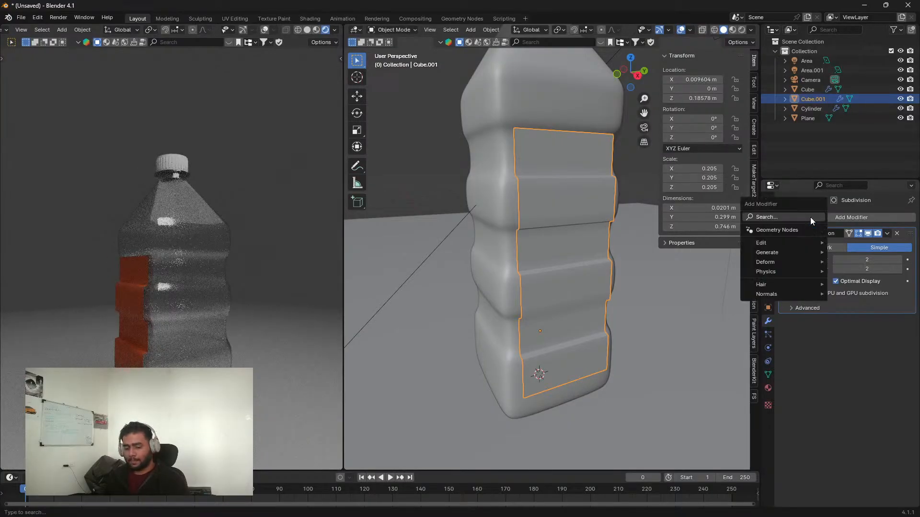
click(809, 217)
text(s)
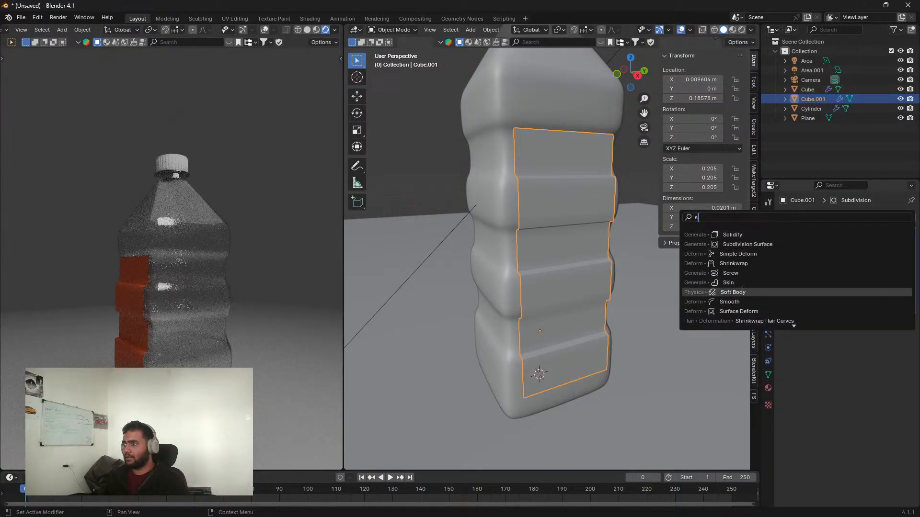
key(Up)
key(Up)
key(Up)
key(Up)
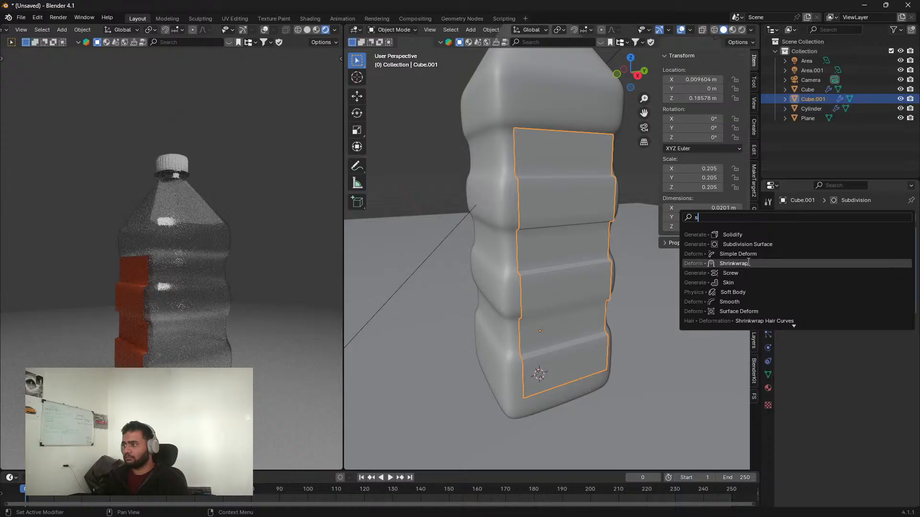
key(Return)
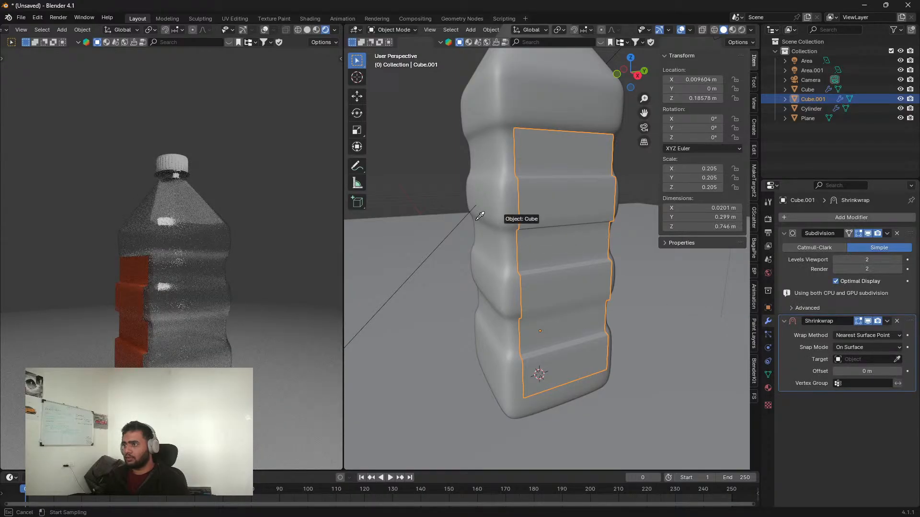
click(488, 206)
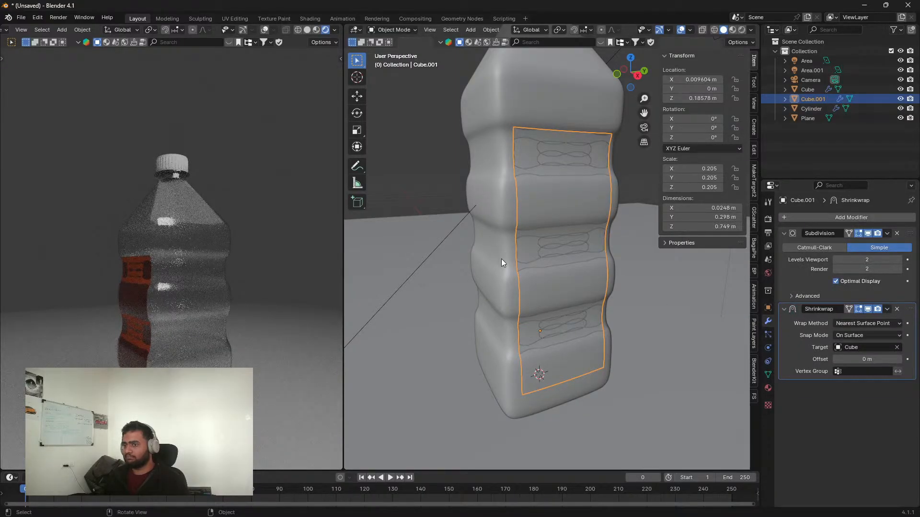
click(900, 359)
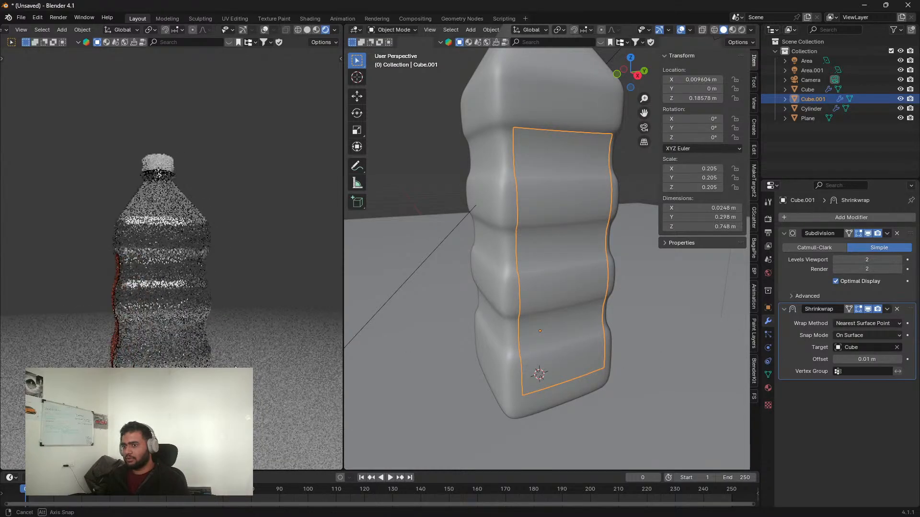
Step: Narrow the panel along Y to a Y scale of about 0.156, and deselect it
key(s)
key(x)
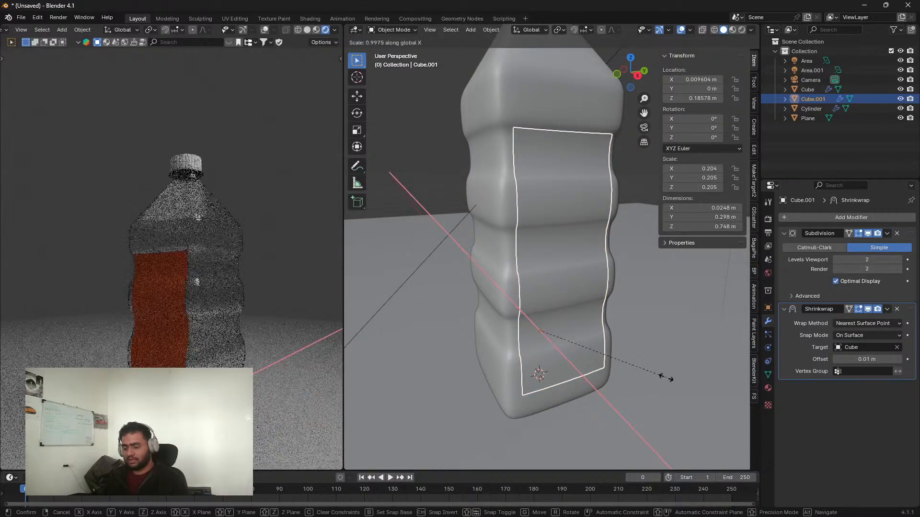
key(y)
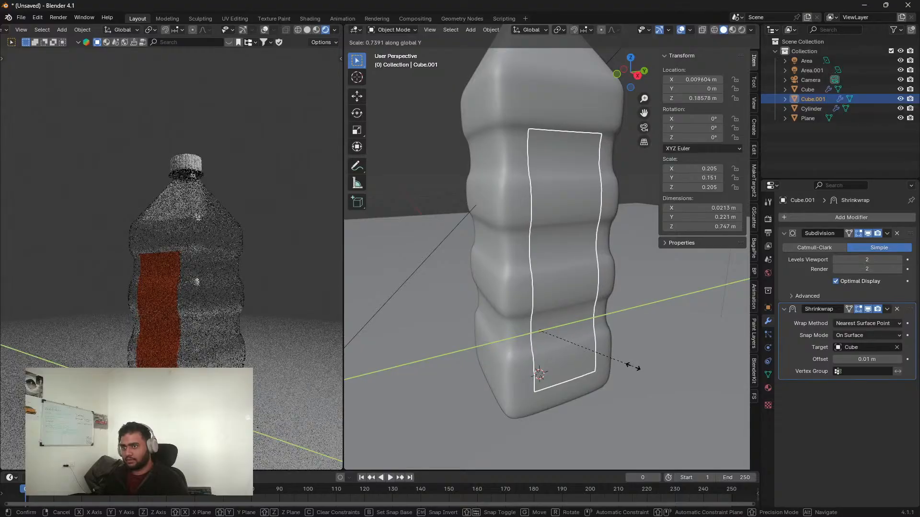
click(636, 367)
middle_drag(636, 367, 465, 311)
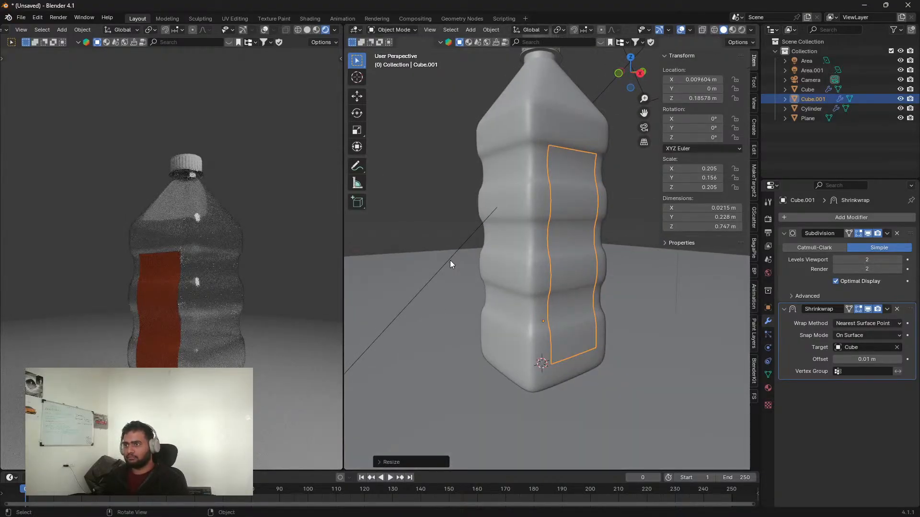
click(388, 214)
Step: Raise the panel's Subdivision levels to 4 for both viewport and render, and inspect the panel in the rendered view
middle_drag(619, 310, 546, 312)
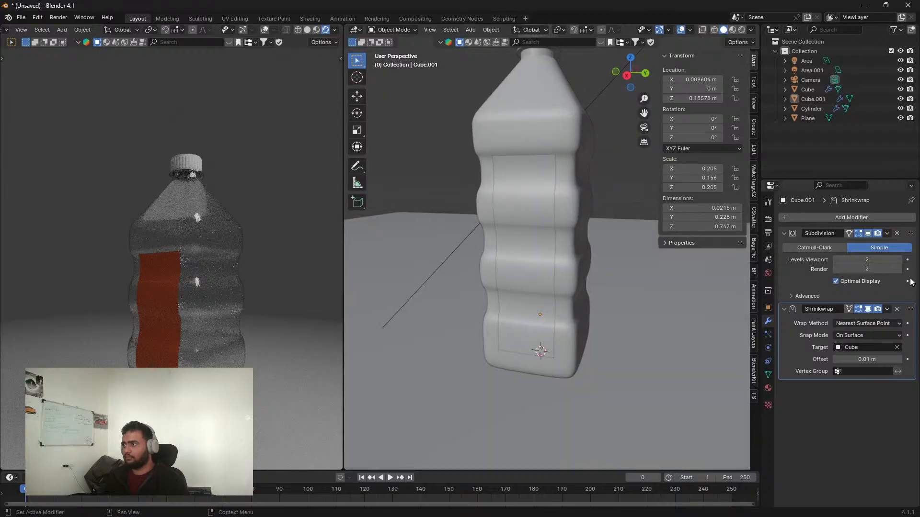
click(901, 260)
click(896, 259)
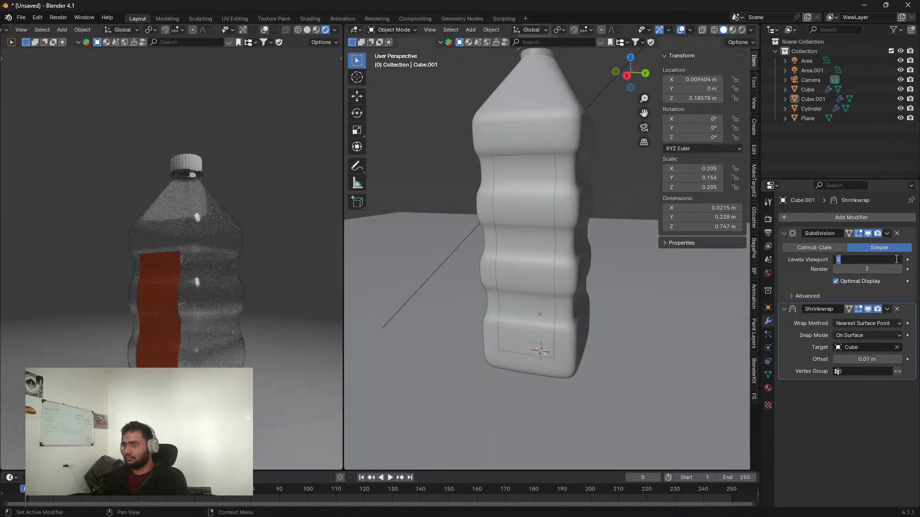
key(Return)
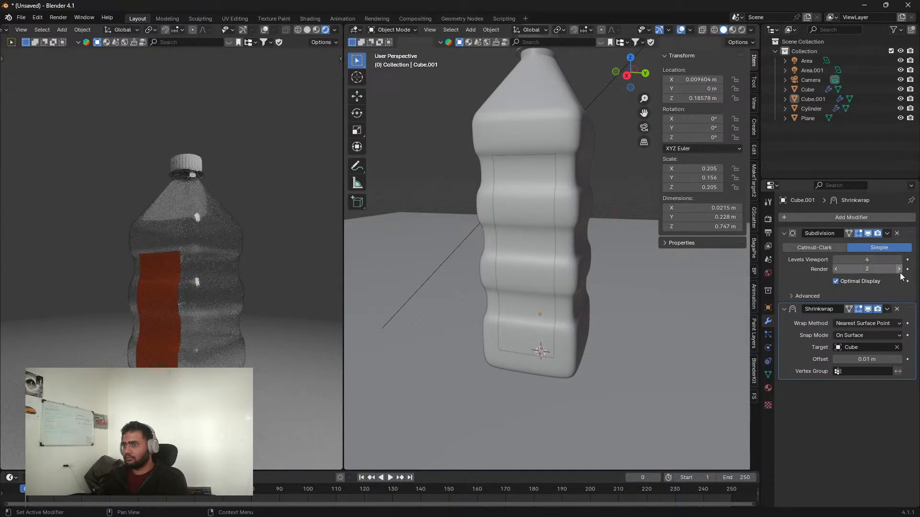
click(899, 260)
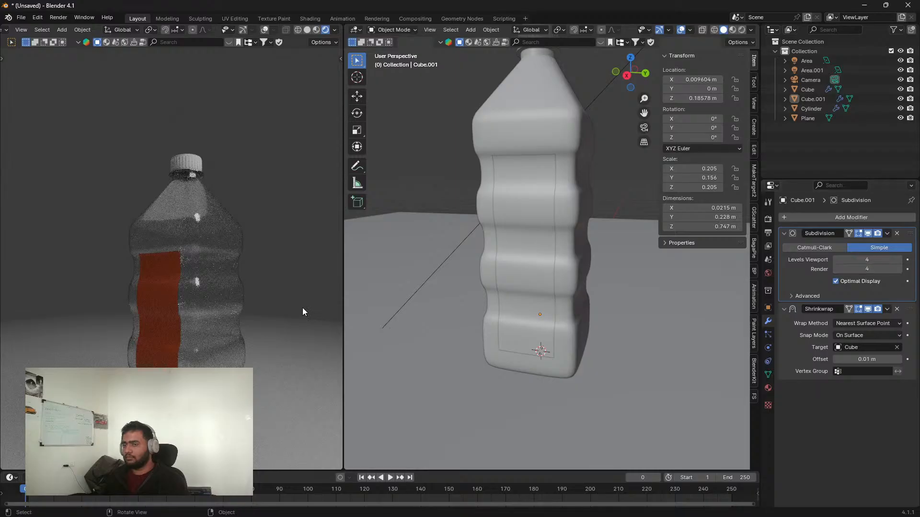
scroll(144, 338, up, 2)
middle_drag(146, 338, 211, 326)
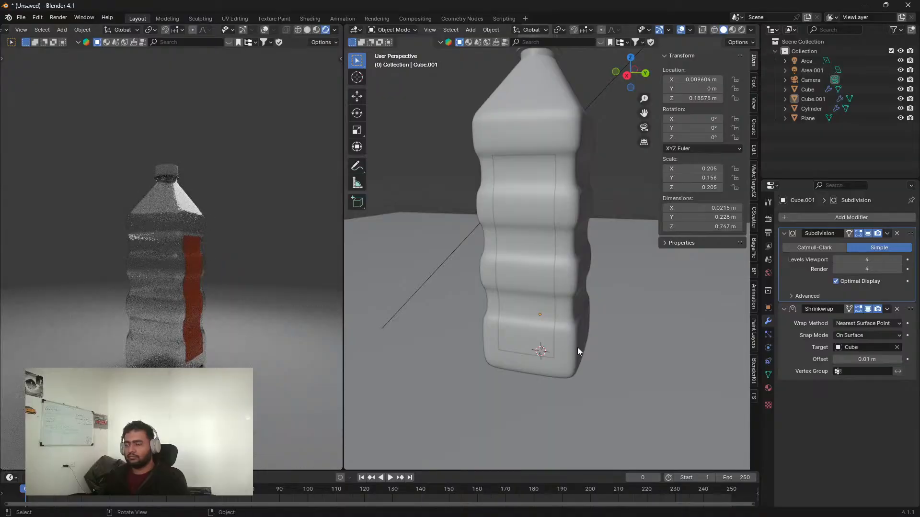
Step: Delete the large ground plane beneath the bottle
scroll(576, 347, down, 5)
middle_drag(539, 363, 480, 376)
click(566, 340)
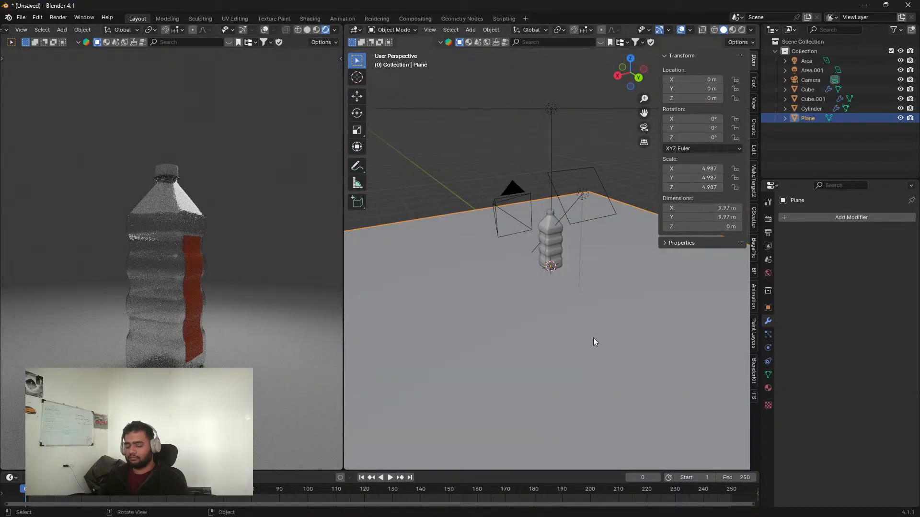
key(Delete)
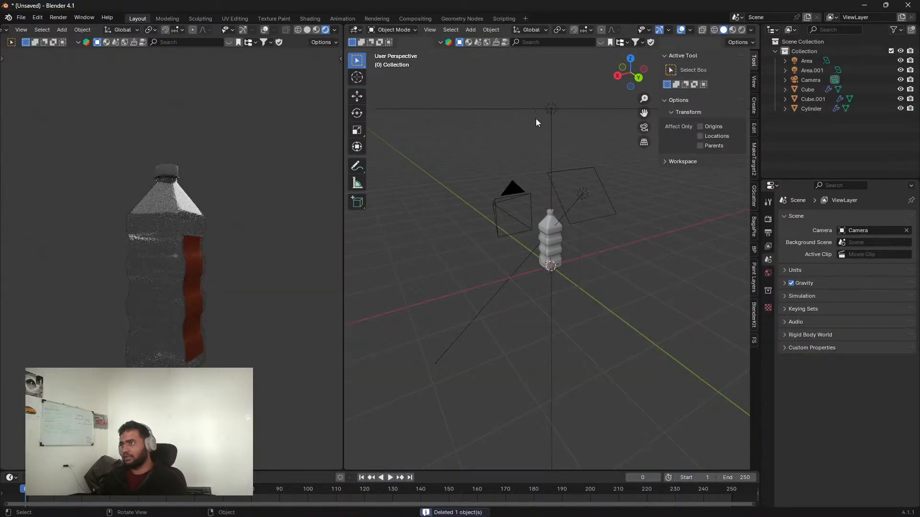
Step: Search the BlenderKit models for "table"
click(461, 42)
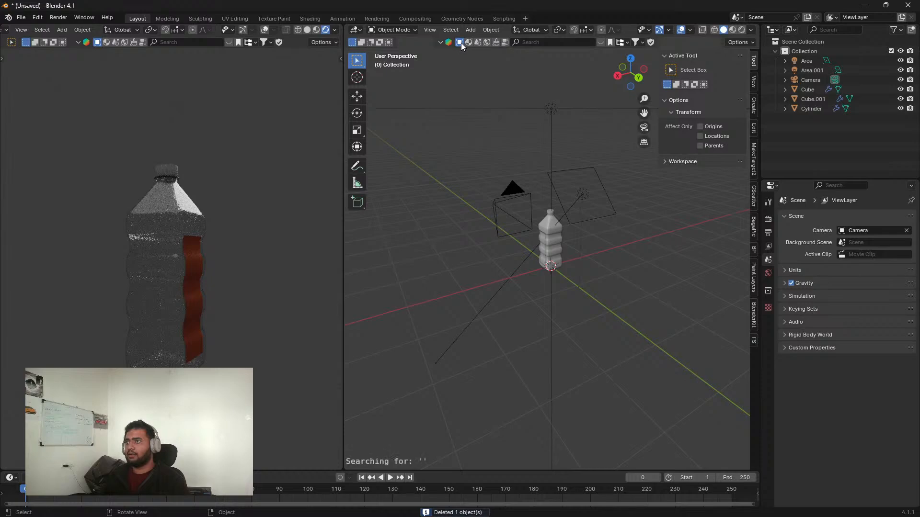
click(553, 44)
text(ta)
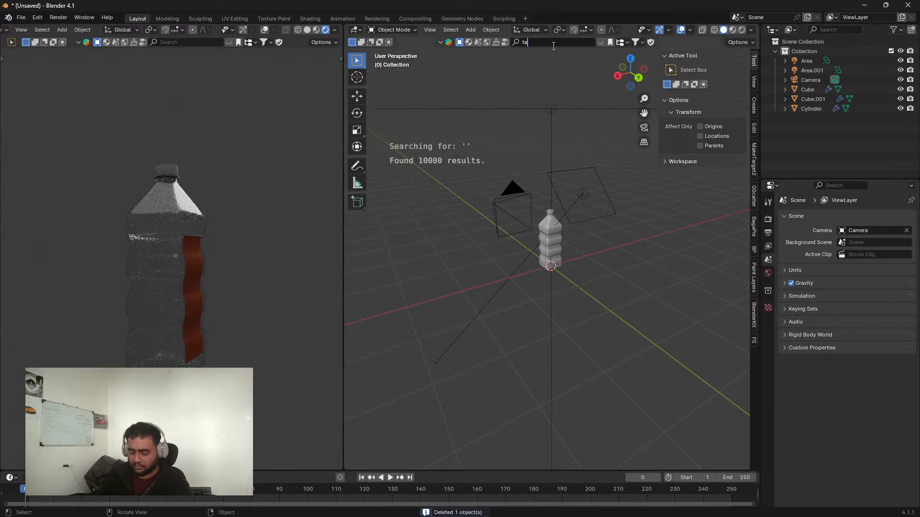
text(bn)
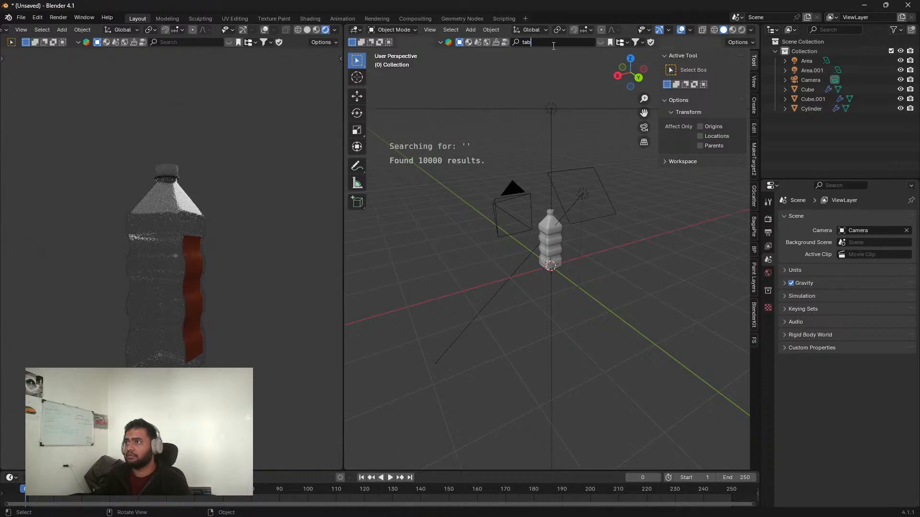
key(Return)
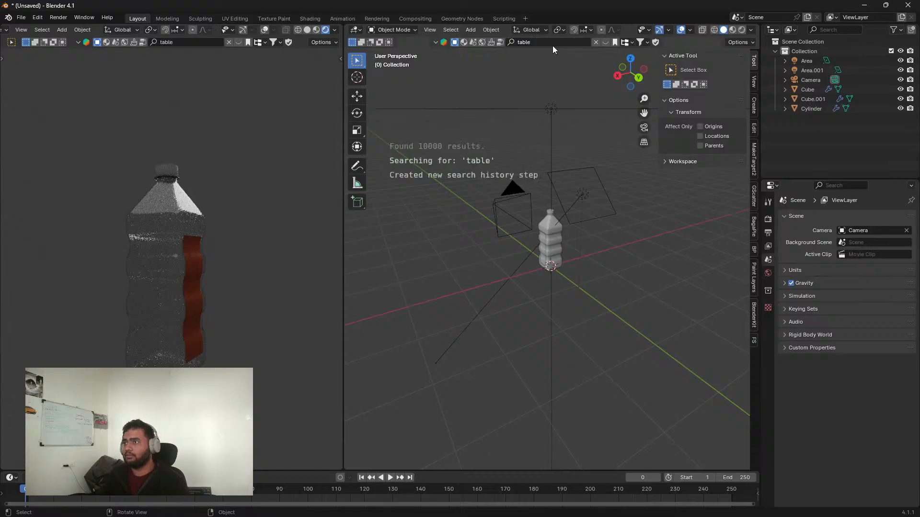
mouse_move(462, 107)
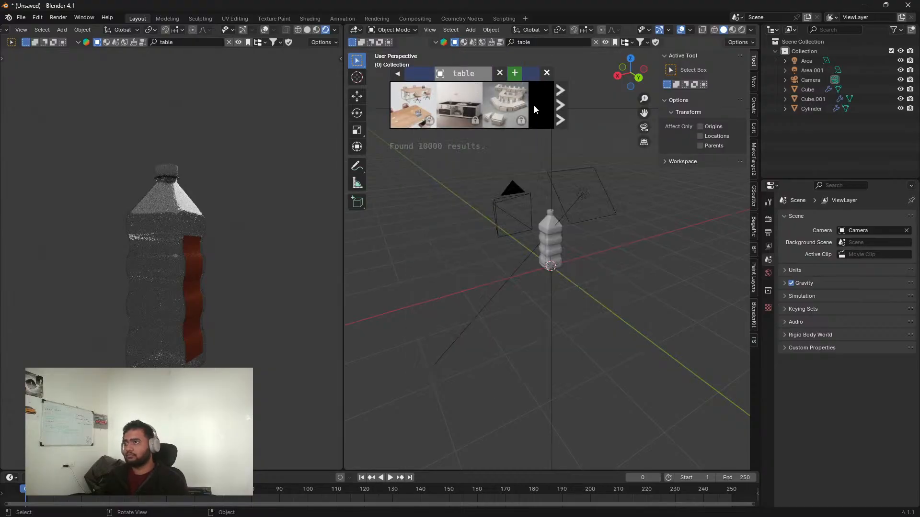
Step: Import the four-legged Table with a light top and dark metal legs from the free-first BlenderKit results
click(757, 314)
click(672, 249)
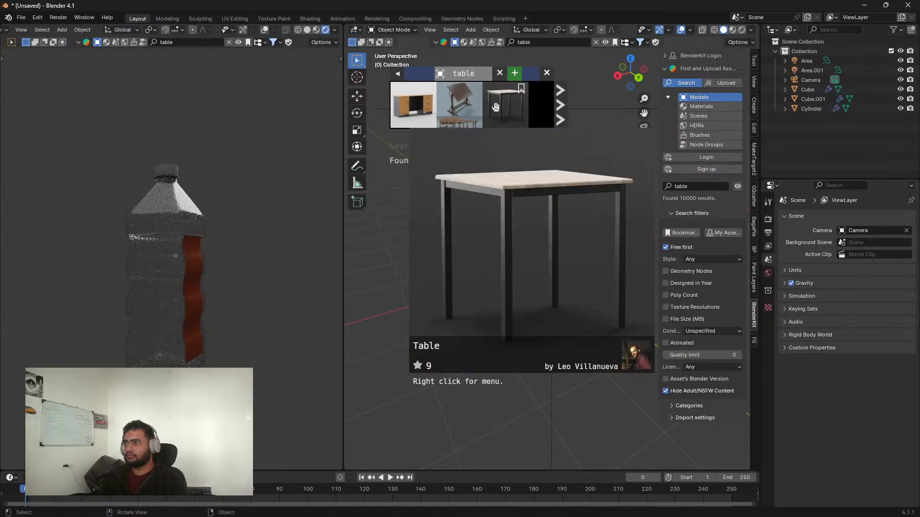
click(495, 106)
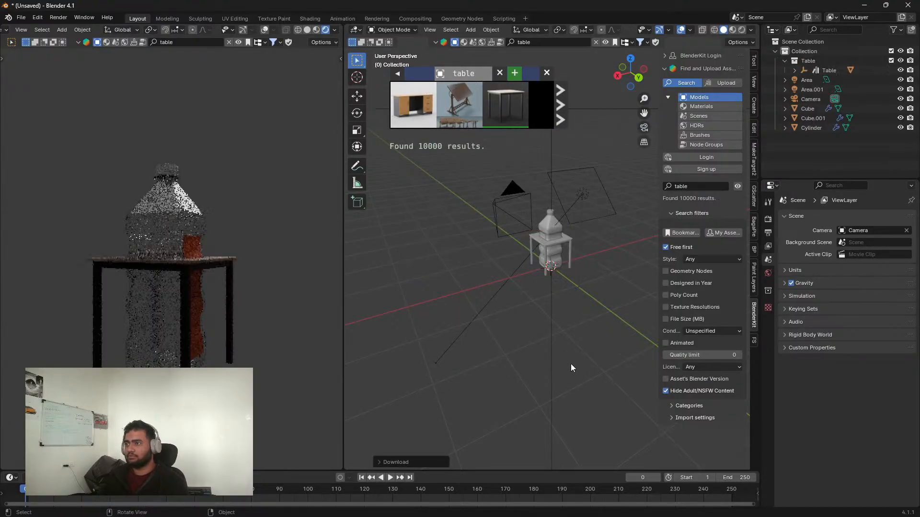
Step: Scale the imported table up and lower it about 2.907 m along Z so the bottle stands on its top
click(831, 72)
key(s)
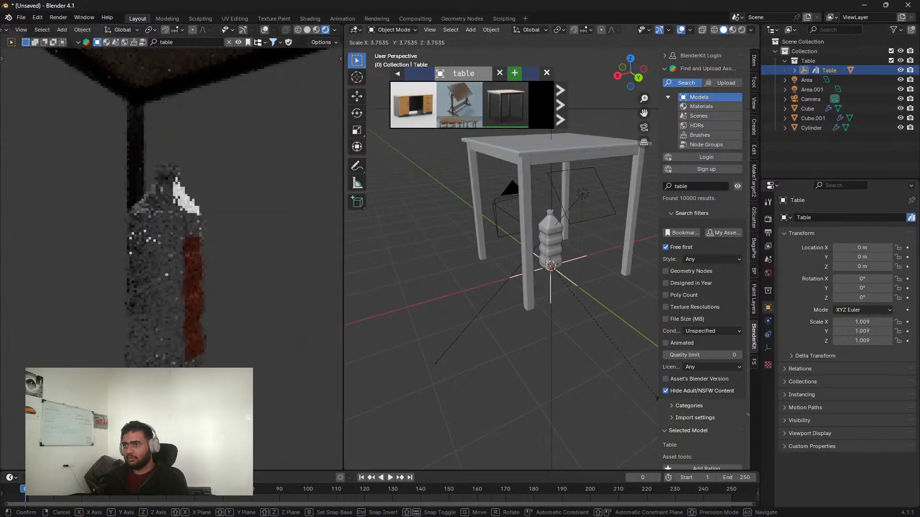
click(661, 411)
key(g)
key(z)
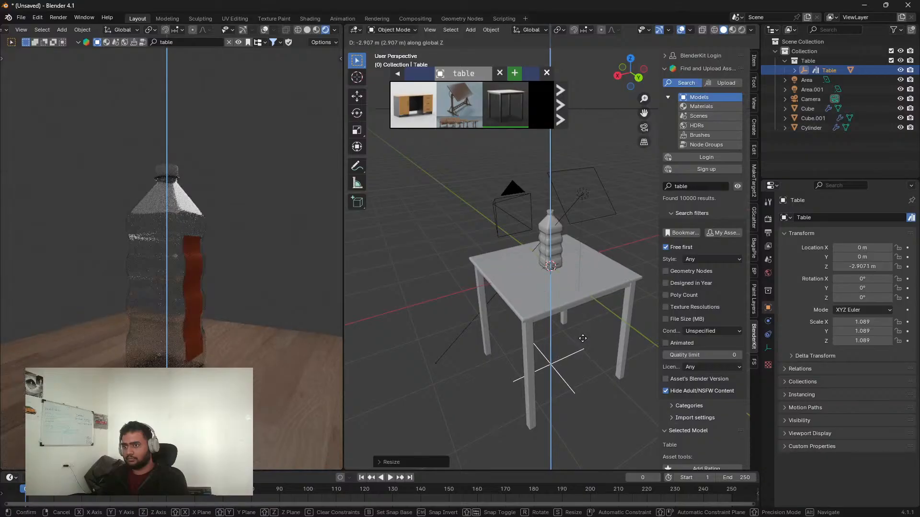
click(577, 338)
Step: Add a mesh plane and scale it up about 22 times
middle_drag(574, 338, 467, 303)
key(shift+a)
mouse_move(454, 305)
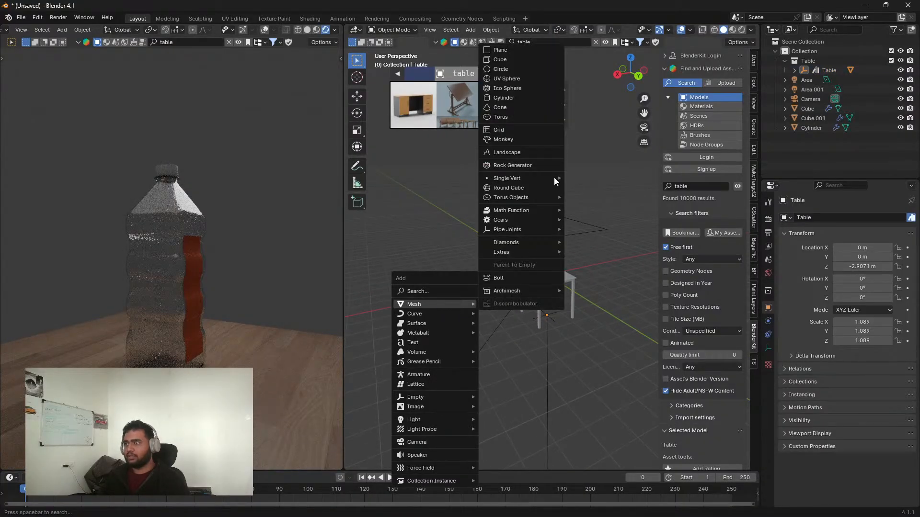
click(513, 50)
key(s)
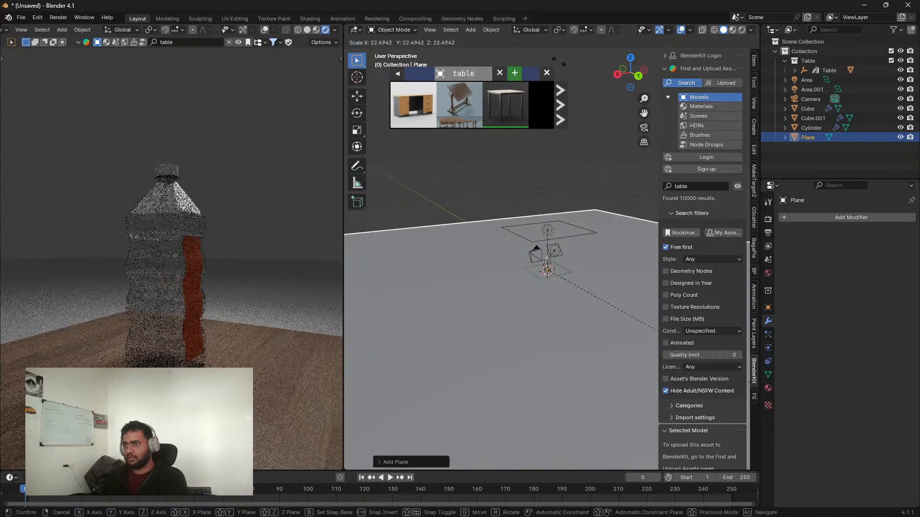
click(559, 61)
Step: Rotate the plane 90° about X to stand upright and move it back along negative Y behind the table
text(rx9)
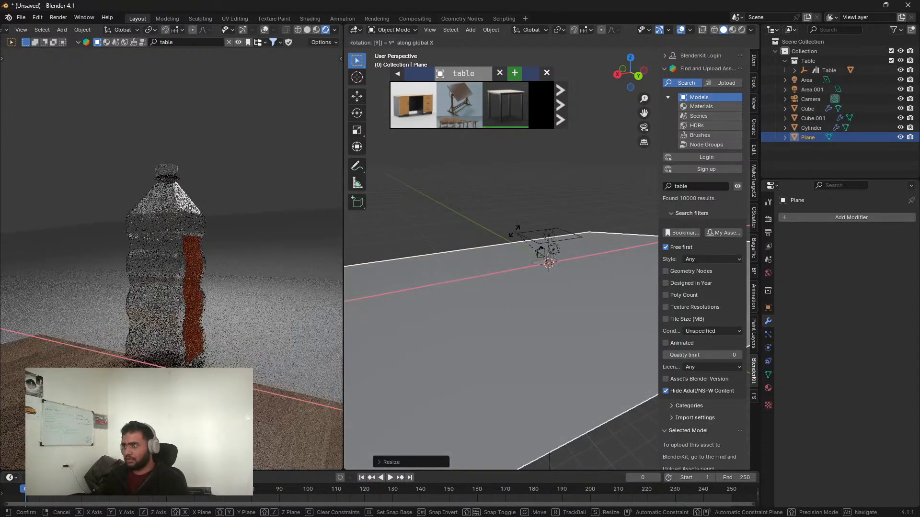
text(0)
key(Return)
key(g)
key(y)
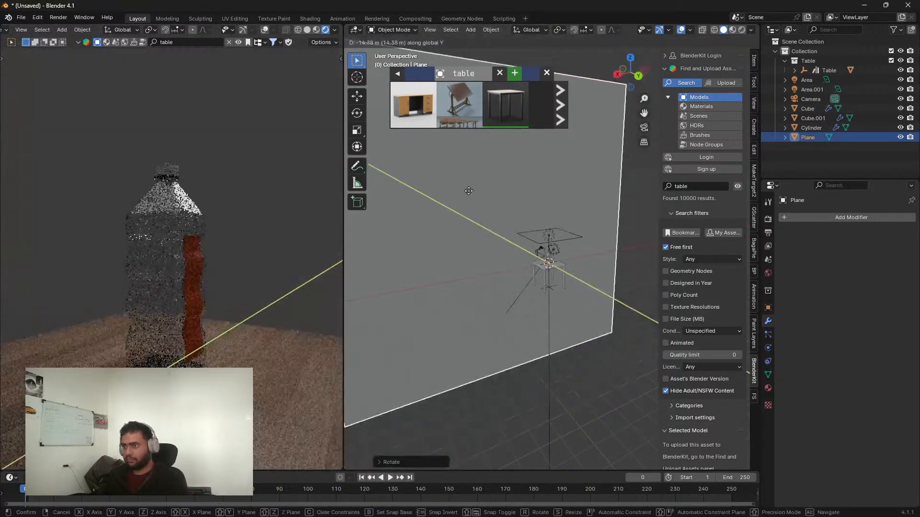
click(433, 175)
Step: Shift the upright plane so it sits behind the table and turn it slightly about Z
key(g)
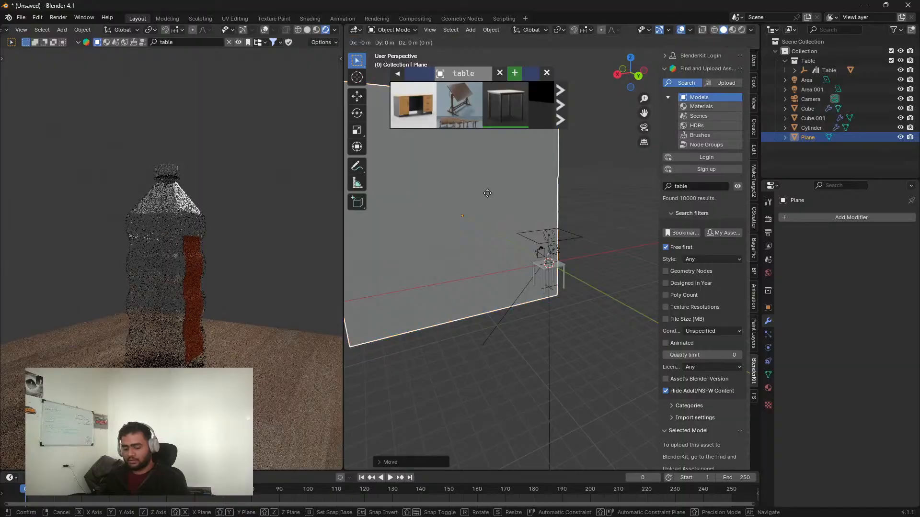
click(569, 210)
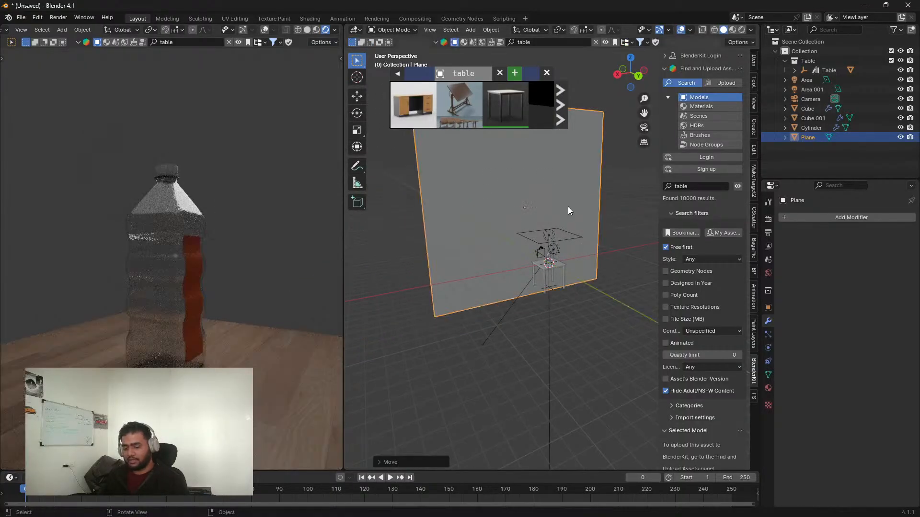
key(r)
key(z)
click(602, 285)
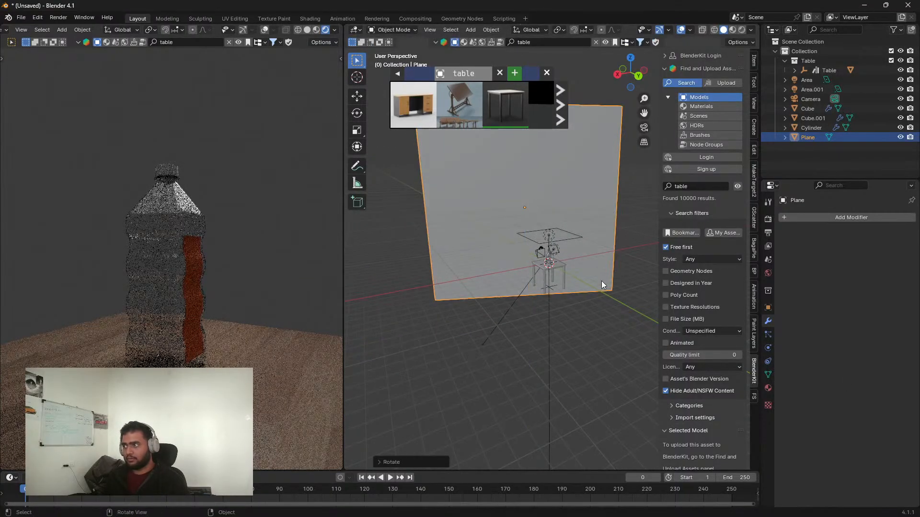
Step: Brighten the world background color to a grey with a value of about 0.165, and check the rendered view
click(769, 389)
click(768, 273)
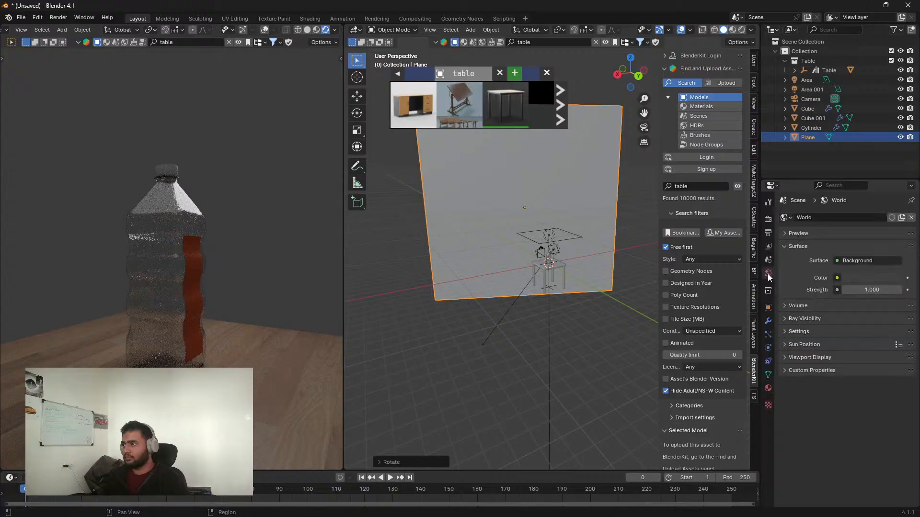
click(870, 279)
mouse_move(895, 189)
mouse_down()
mouse_move(894, 153)
mouse_move(894, 174)
mouse_up()
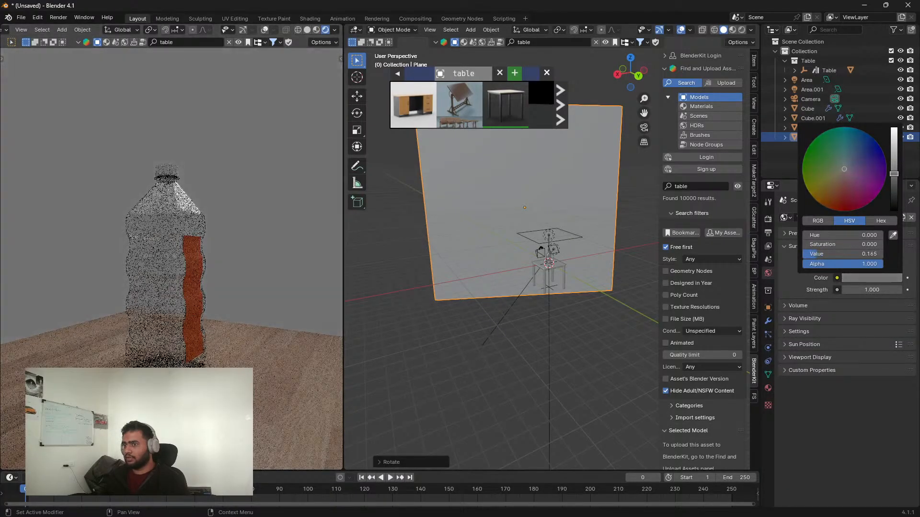
scroll(158, 383, down, 5)
mouse_move(156, 386)
middle_down()
mouse_move(187, 359)
mouse_move(149, 381)
middle_up()
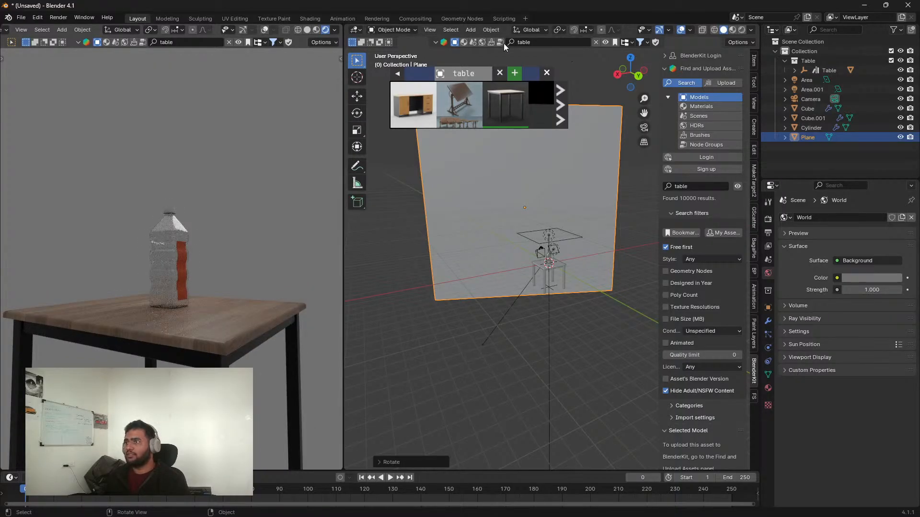
Step: Search the BlenderKit HDRs for "home" and apply the Home Theater HDR as the world environment
click(483, 42)
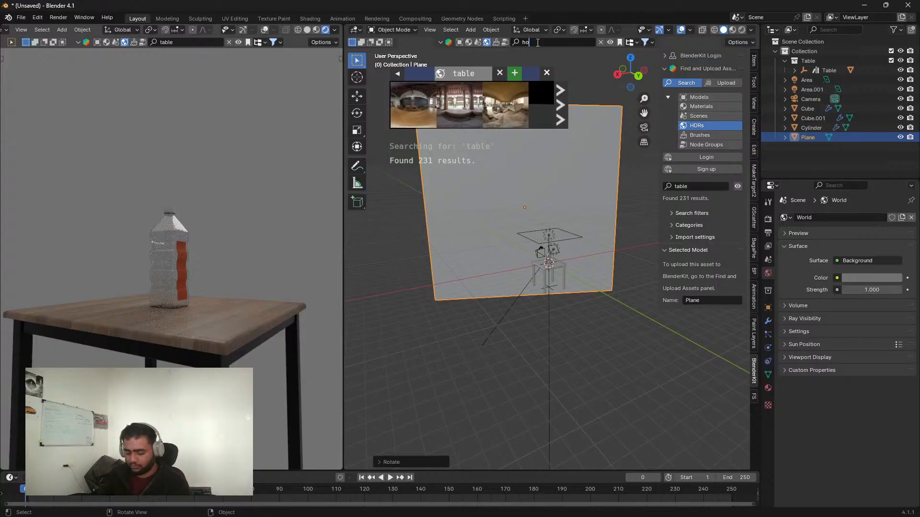
key(Return)
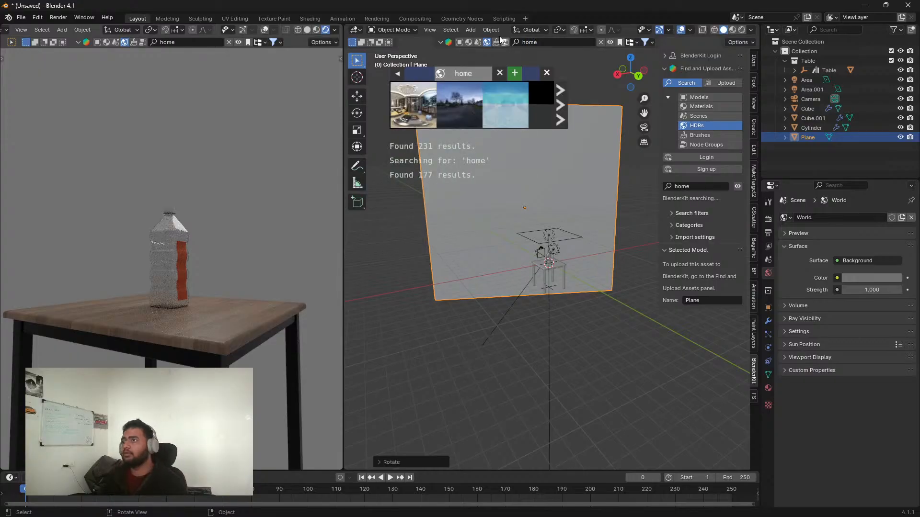
click(413, 119)
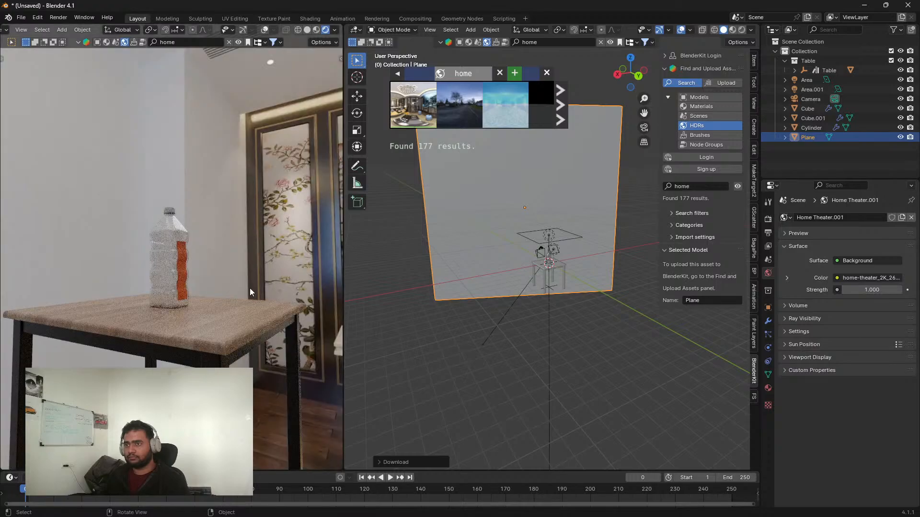
middle_drag(249, 289, 241, 321)
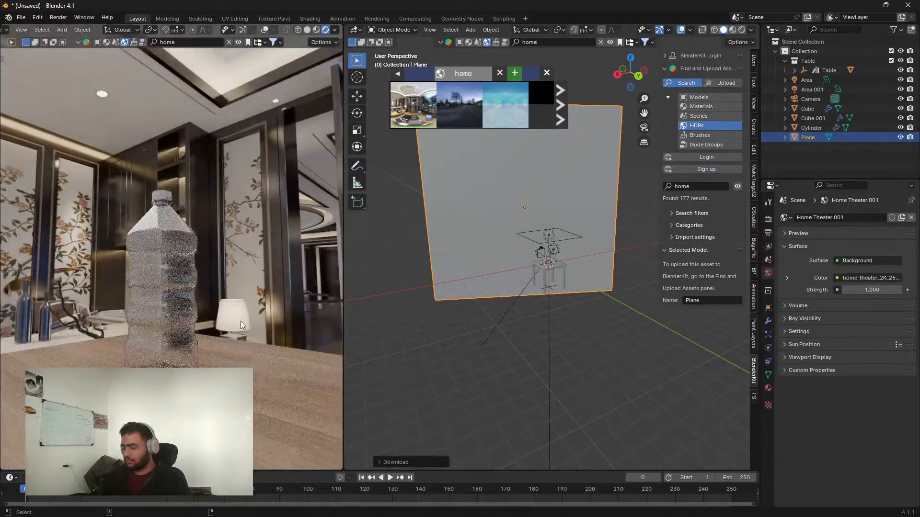
Step: Switch to the camera view, lock the camera to the view, and reframe it on the bottle's orange label and the table
scroll(240, 321, up, 5)
scroll(142, 366, down, 5)
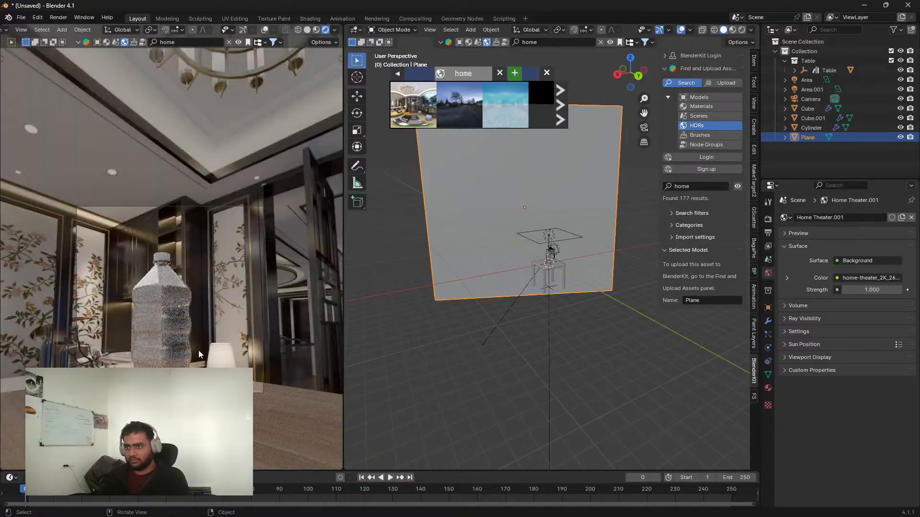
scroll(200, 355, down, 2)
scroll(202, 365, up, 3)
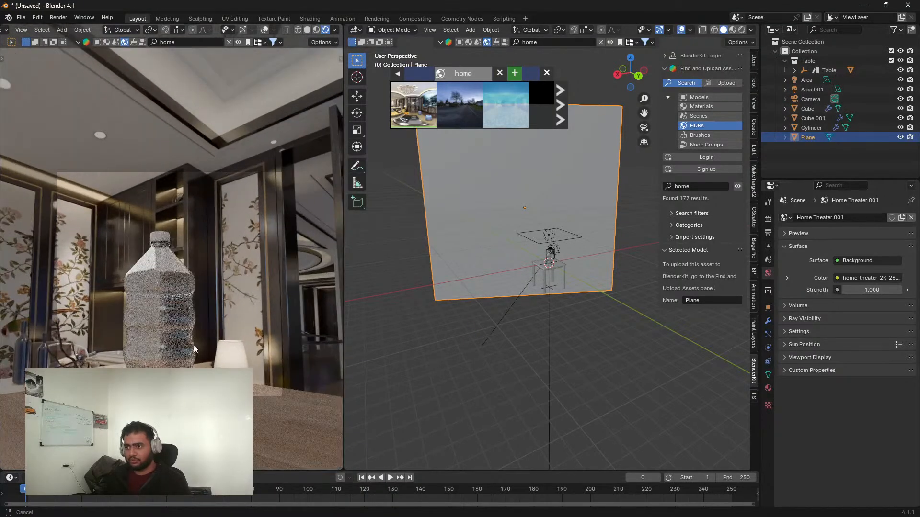
middle_drag(619, 368, 619, 372)
key(KP_0)
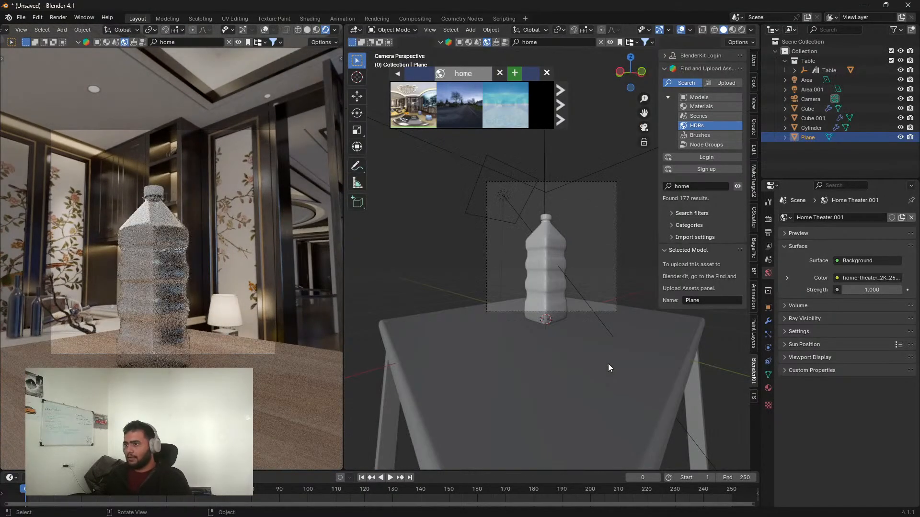
click(754, 102)
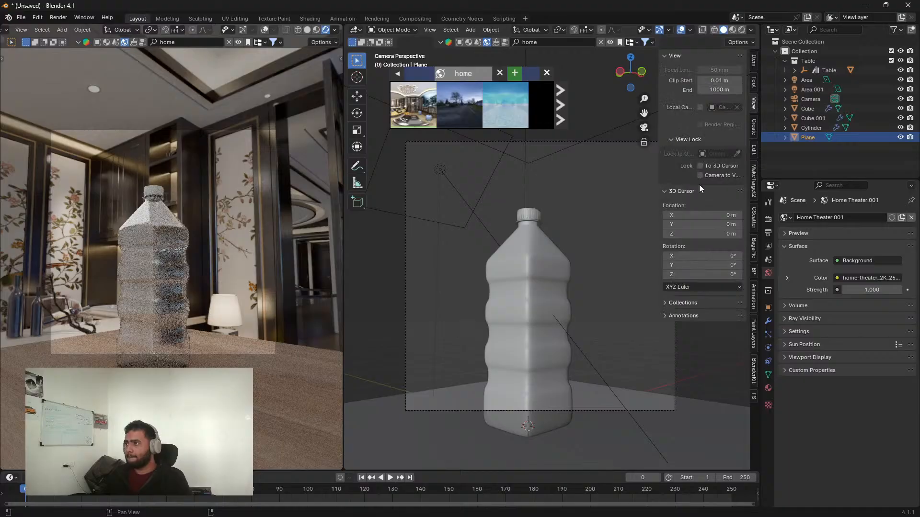
middle_drag(565, 288, 418, 302)
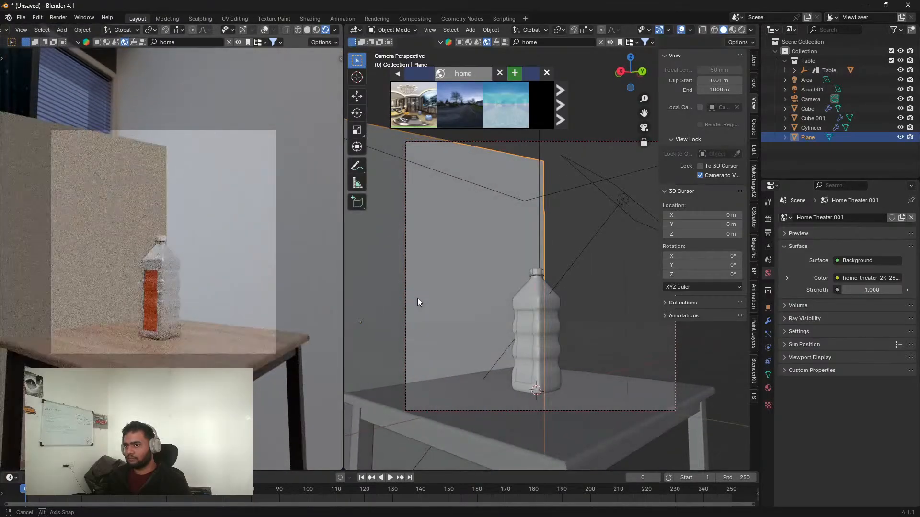
Step: Hide the backdrop plane in viewport and render, and fine-tune the camera framing before unlocking the camera from the view
click(901, 137)
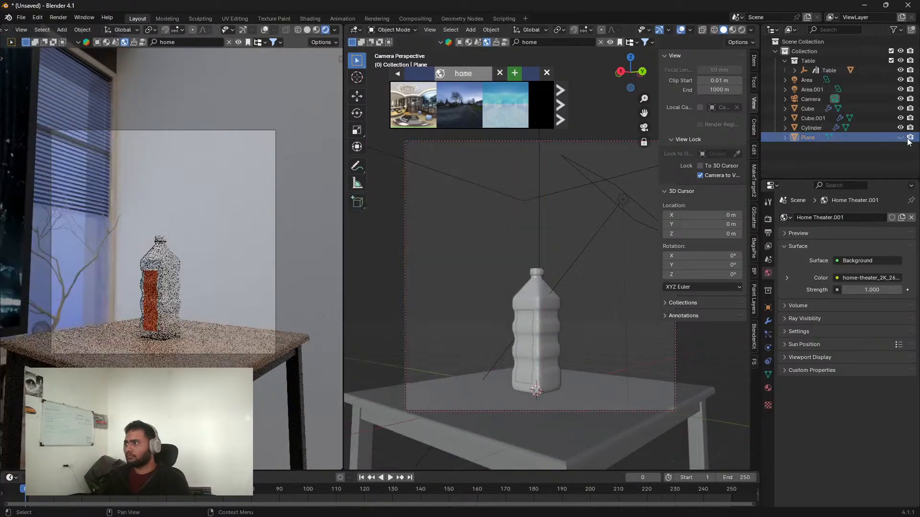
middle_drag(528, 304, 573, 301)
click(701, 175)
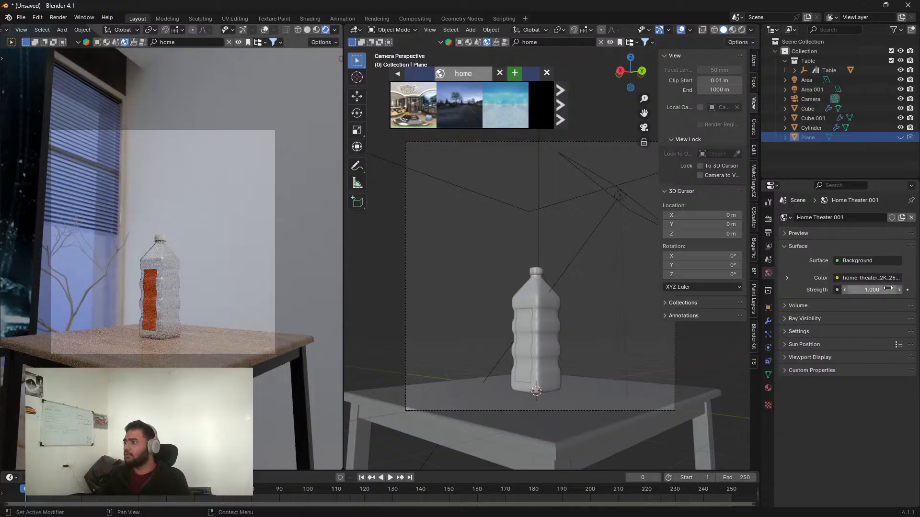
Step: Set the Home Theater environment's strength to 0.8 and reduce it further to 0.7
text(0.8)
key(Return)
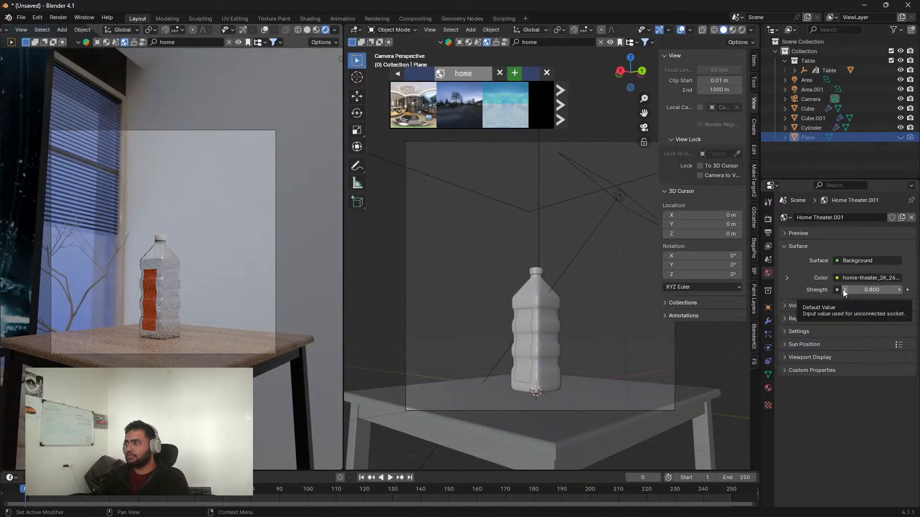
click(843, 290)
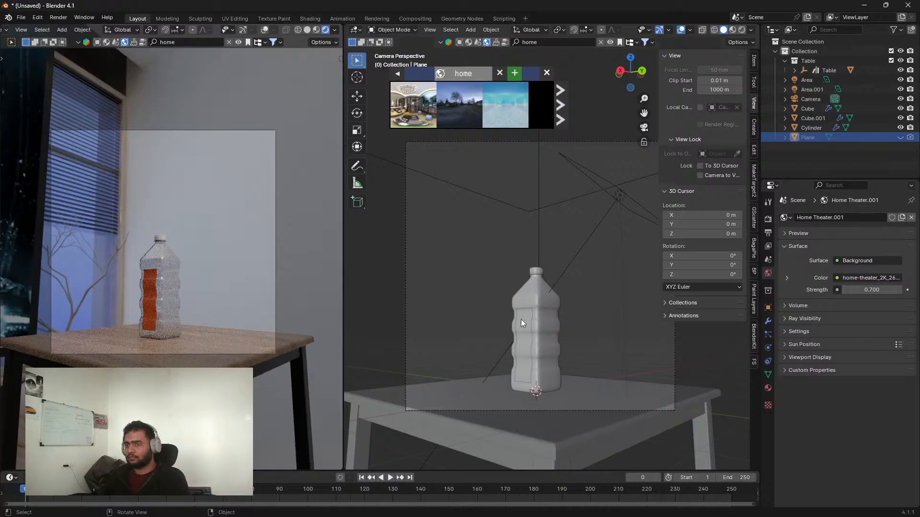
scroll(529, 401, up, 3)
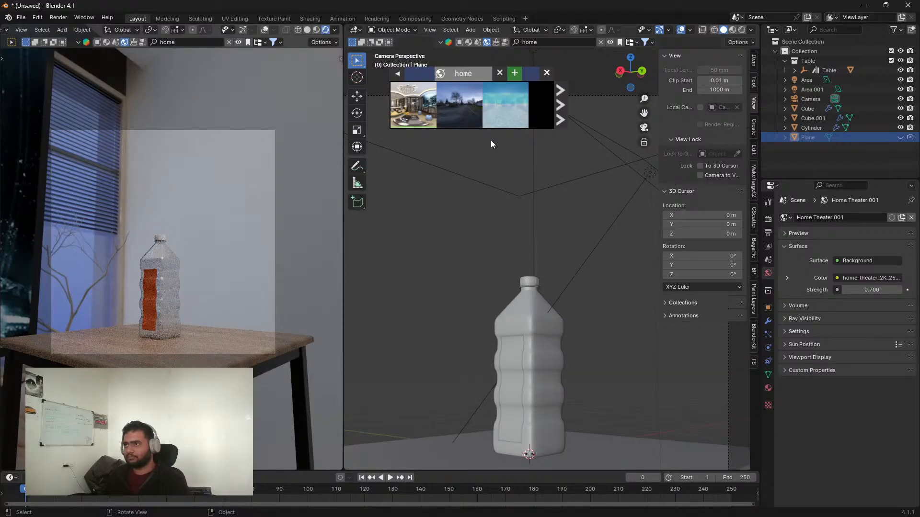
Step: Search the BlenderKit materials for "home"
click(469, 42)
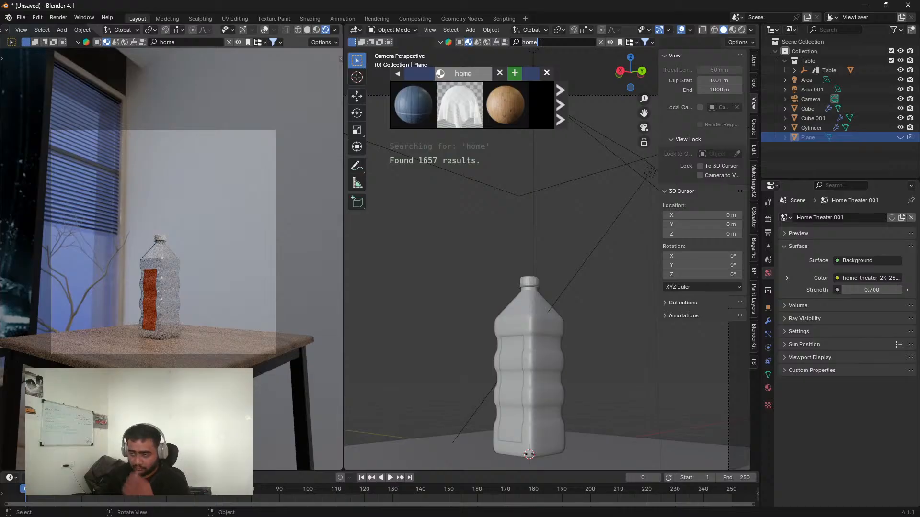
key(Return)
scroll(484, 377, down, 3)
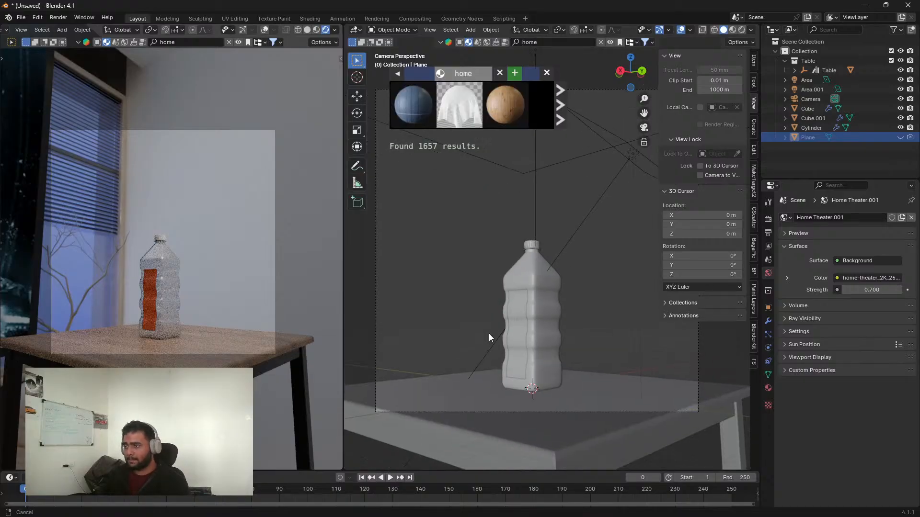
Step: Add a text object at the base of the bottle and rotate it 90° about the X axis to stand upright
middle_drag(488, 333, 523, 343)
key(KP_3)
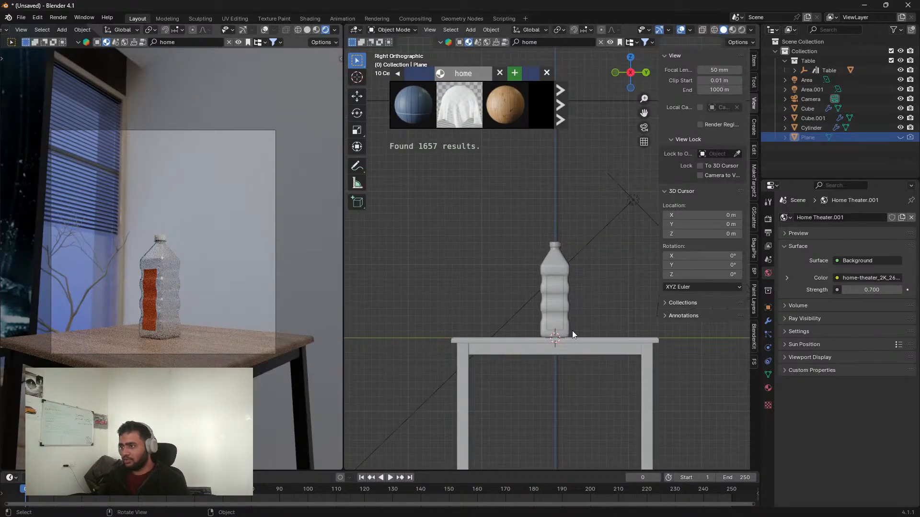
scroll(572, 331, up, 5)
key(shift+a)
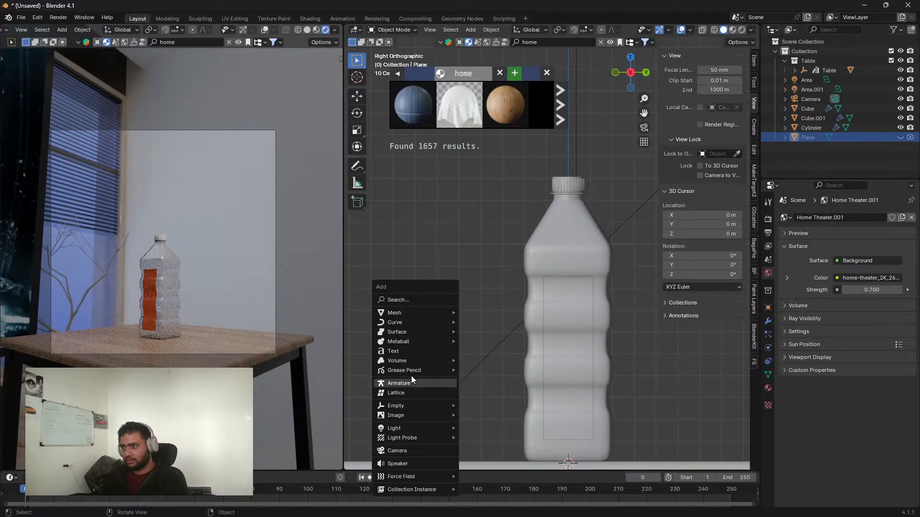
click(400, 352)
scroll(556, 314, down, 6)
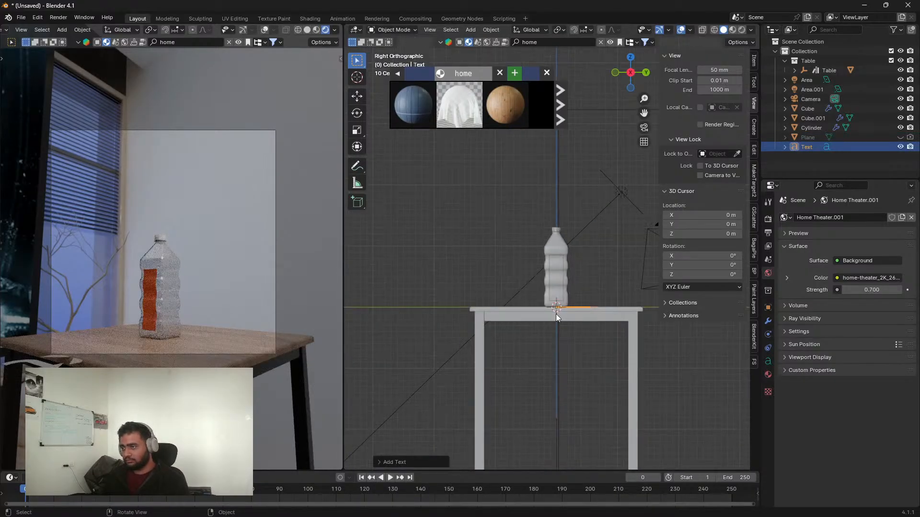
text(rx90)
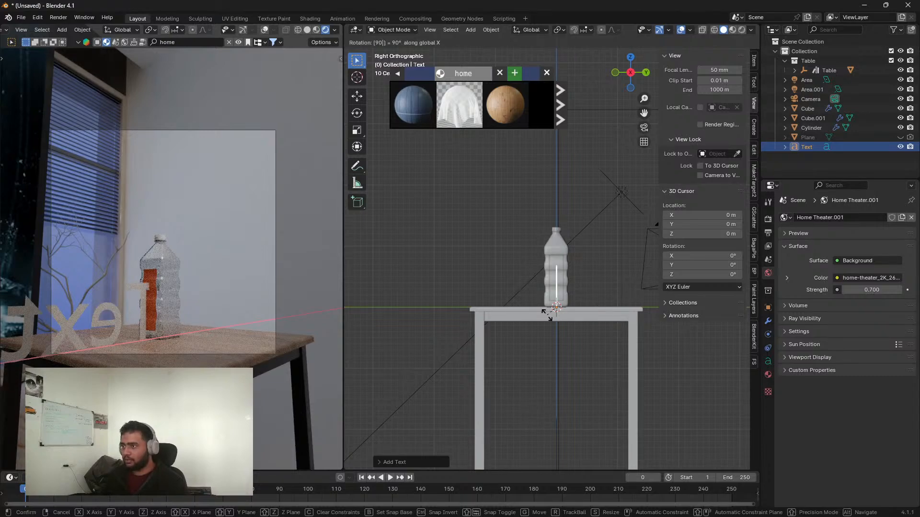
key(Return)
Step: Replace the text object's default wording with "Water"
key(KP_1)
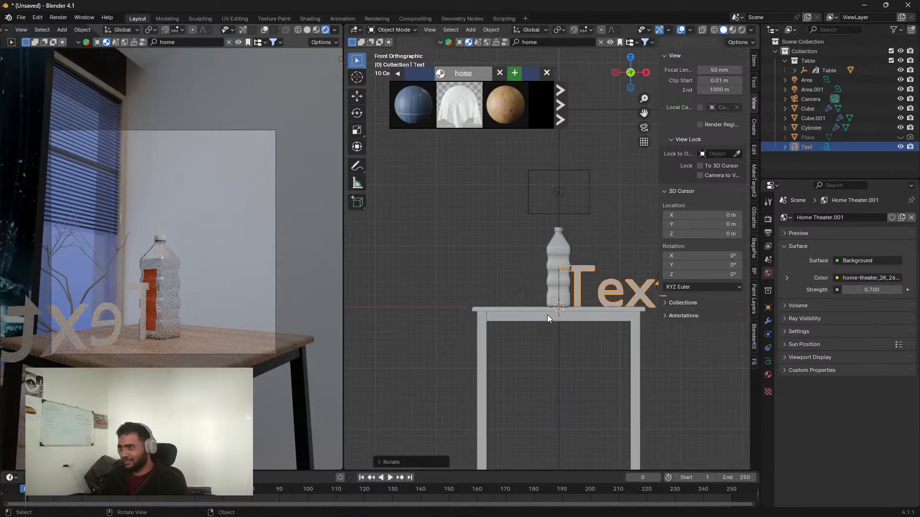
scroll(467, 370, up, 4)
key(Tab)
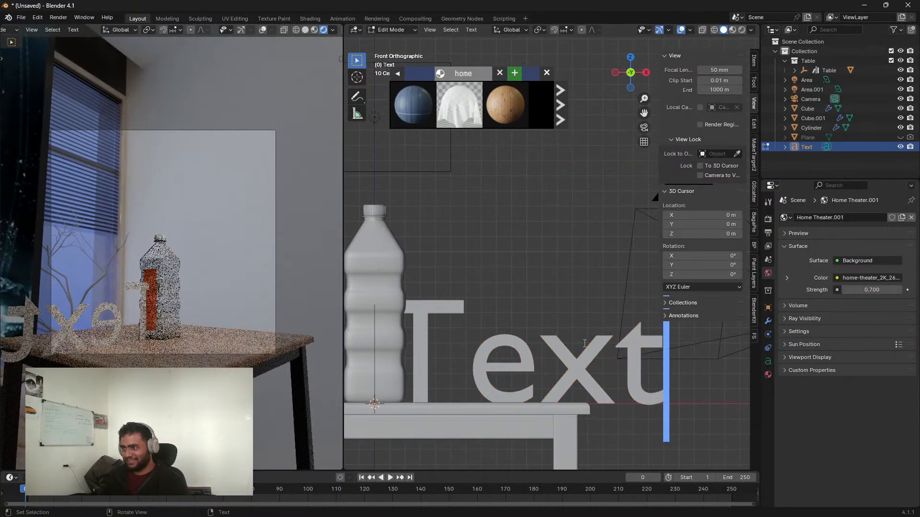
key(BackSpace)
key(BackSpace)
key(BackSpace)
key(BackSpace)
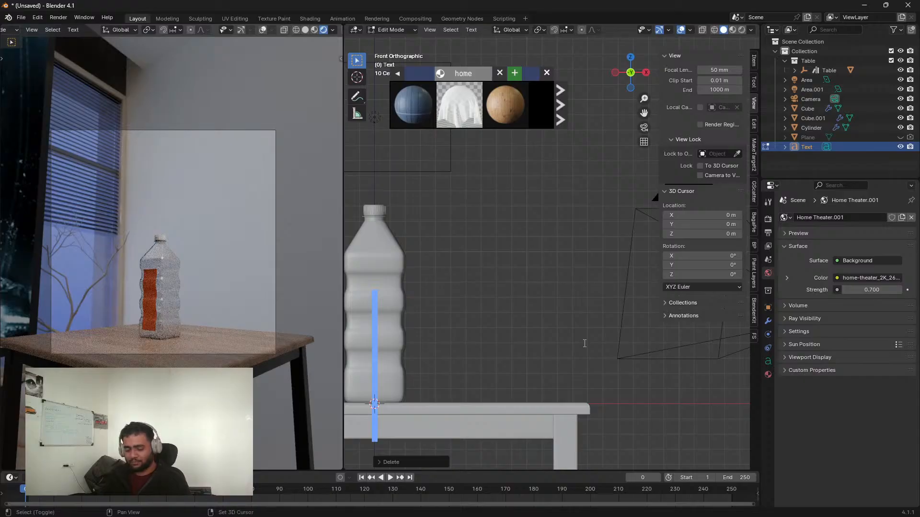
text(Water)
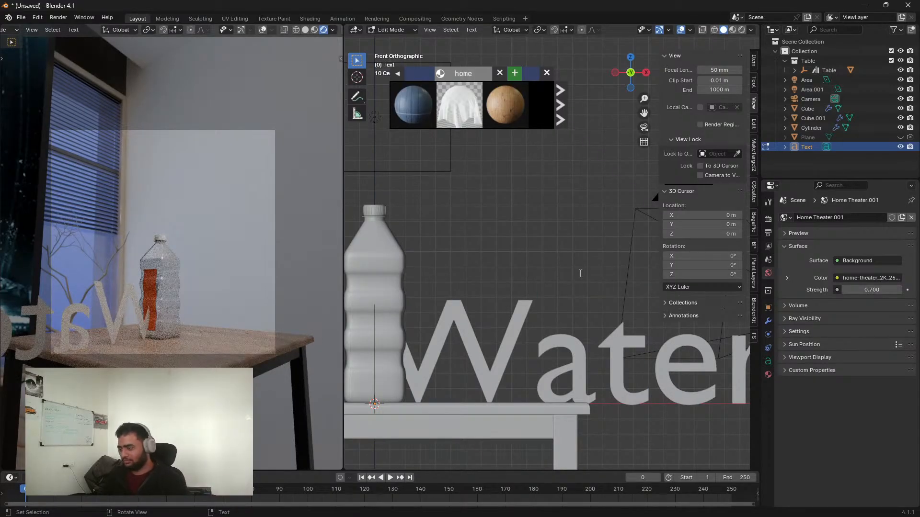
key(Tab)
Step: Scale the Water text down to about 0.16 and move it up onto the bottle's body
scroll(580, 273, down, 2)
shift+middle_drag(525, 367, 619, 382)
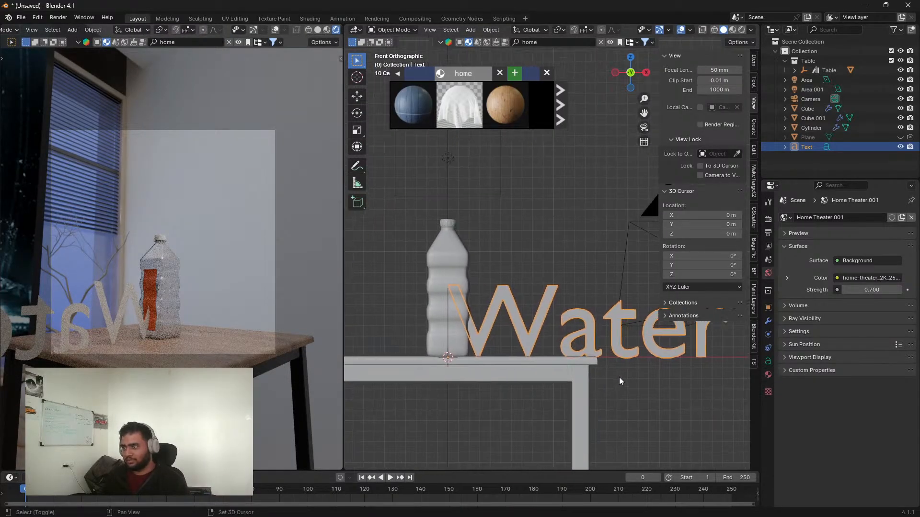
key(s)
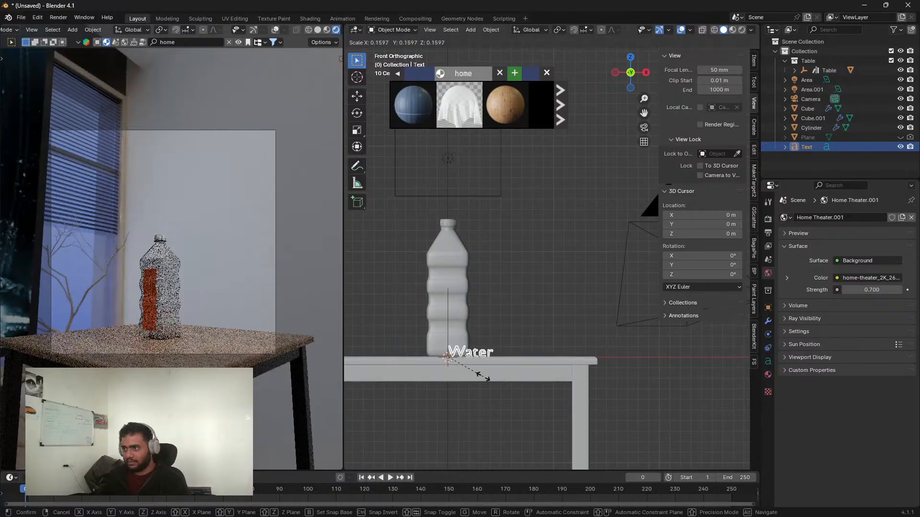
click(484, 377)
key(g)
click(478, 314)
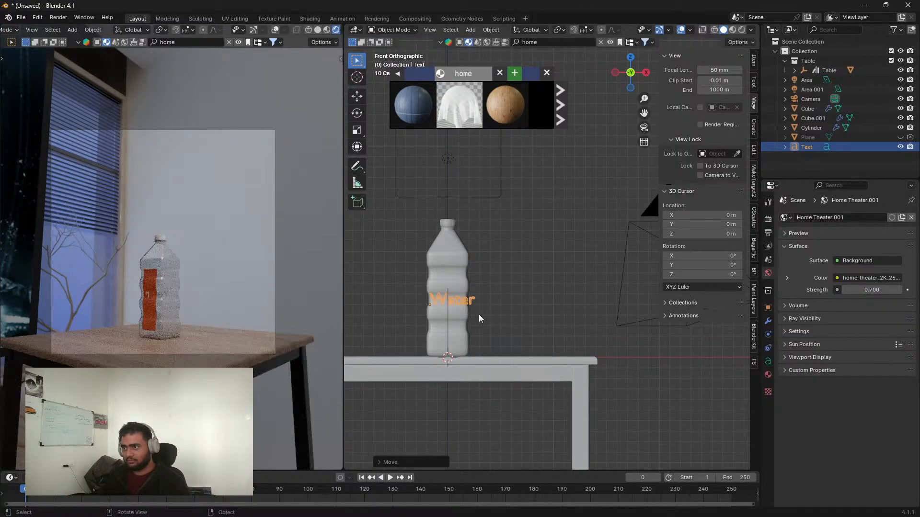
Step: Rotate the Water text -90° about the Y axis so it reads vertically upward
key(r)
key(y)
key(9)
key(0)
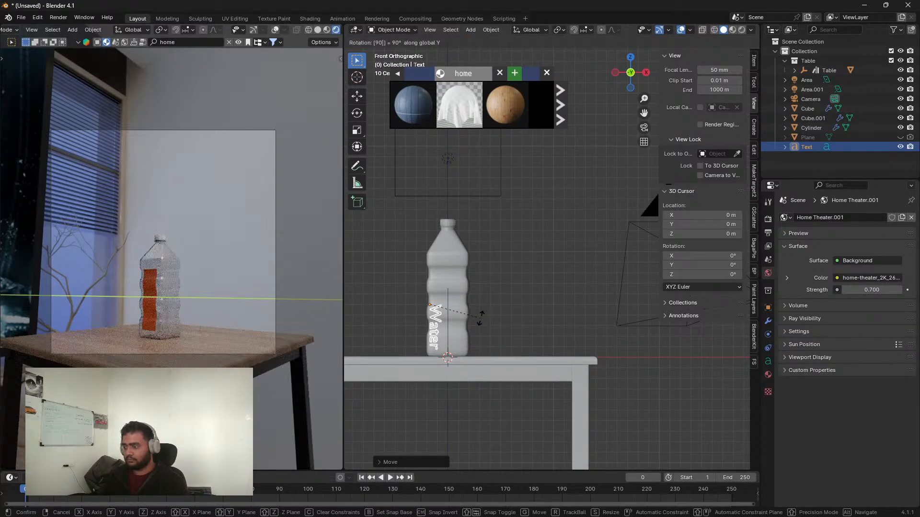
key(minus)
click(480, 318)
scroll(480, 318, up, 1)
shift+middle_drag(420, 333, 450, 300)
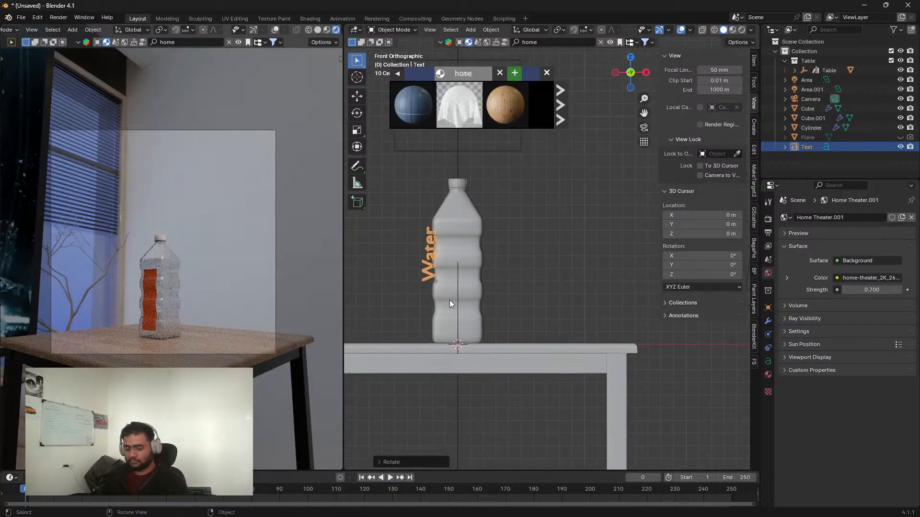
Step: Move the vertical text onto the middle of the bottle and lower it along the Z axis
key(g)
click(489, 326)
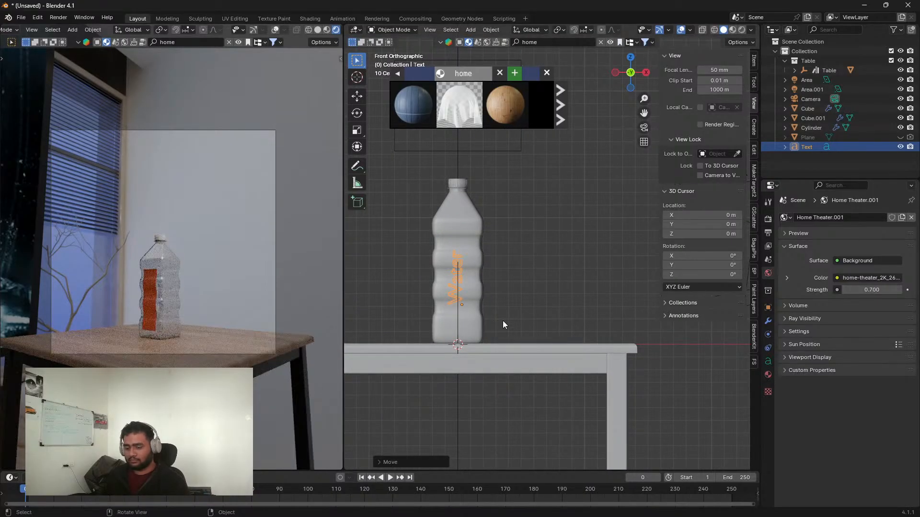
scroll(502, 321, up, 3)
scroll(522, 301, up, 1)
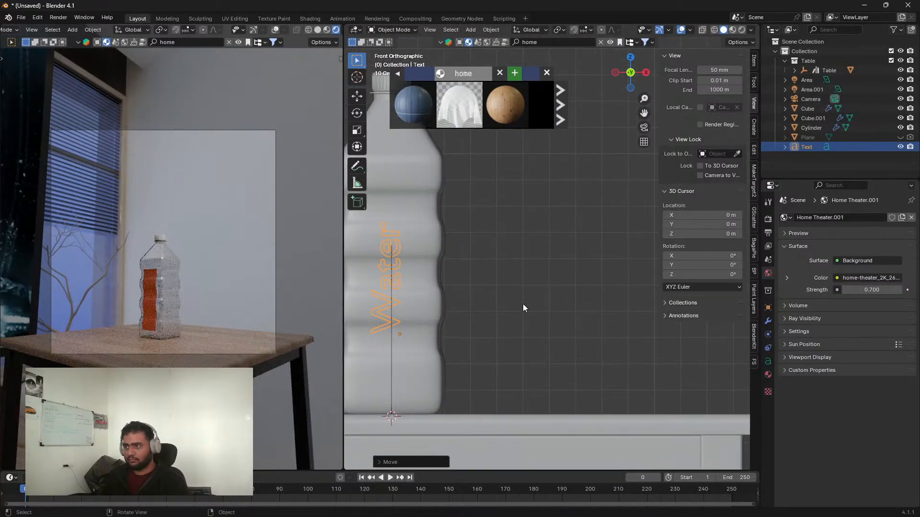
click(575, 300)
key(g)
key(z)
click(569, 338)
Step: Rotate the Water text 90° about the Z axis so it faces the same way as the bottle's label
key(KP_3)
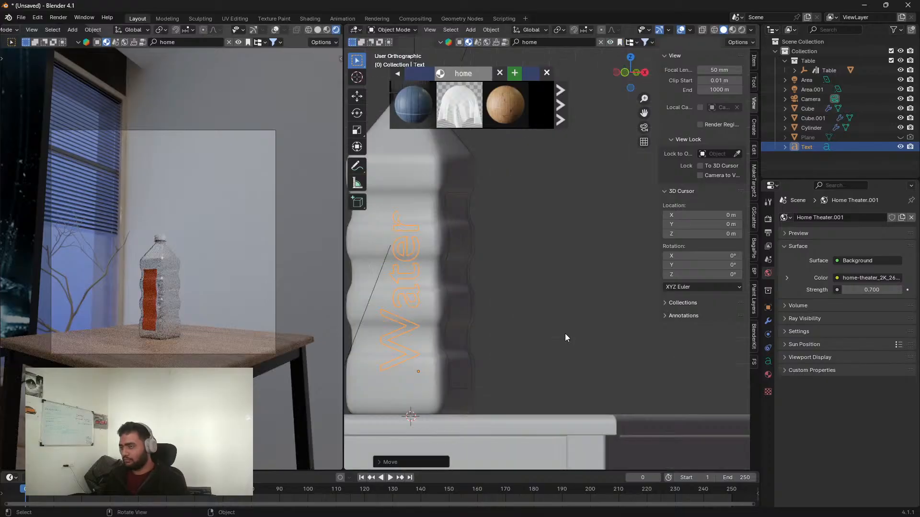
scroll(565, 333, up, 3)
shift+middle_drag(543, 322, 467, 280)
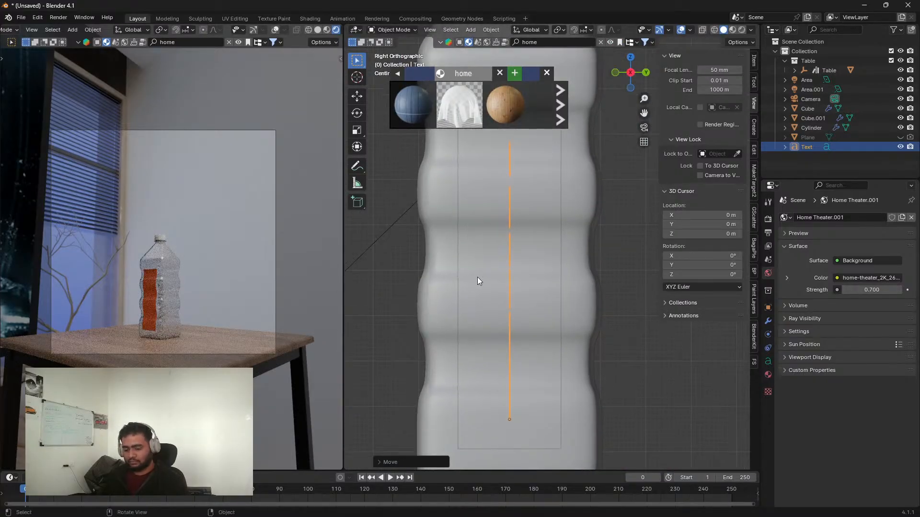
key(g)
key(y)
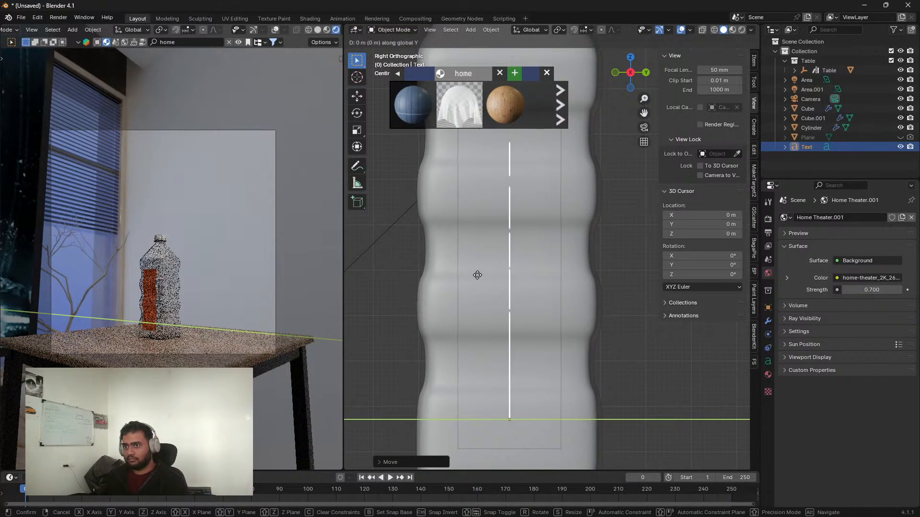
click(477, 274)
scroll(494, 280, down, 1)
text(rz)
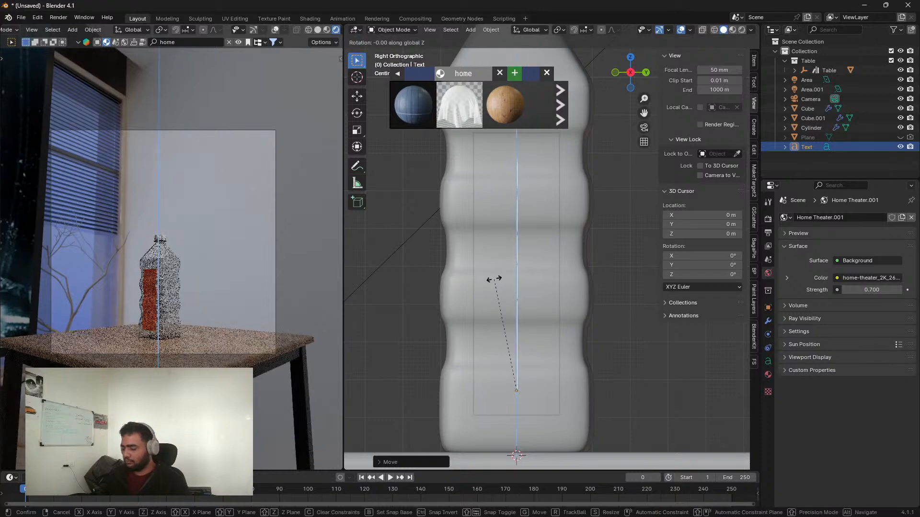
text(90)
key(Return)
Step: Move the Water text along the X axis out of the bottle until it sits just in front of the label
key(KP_1)
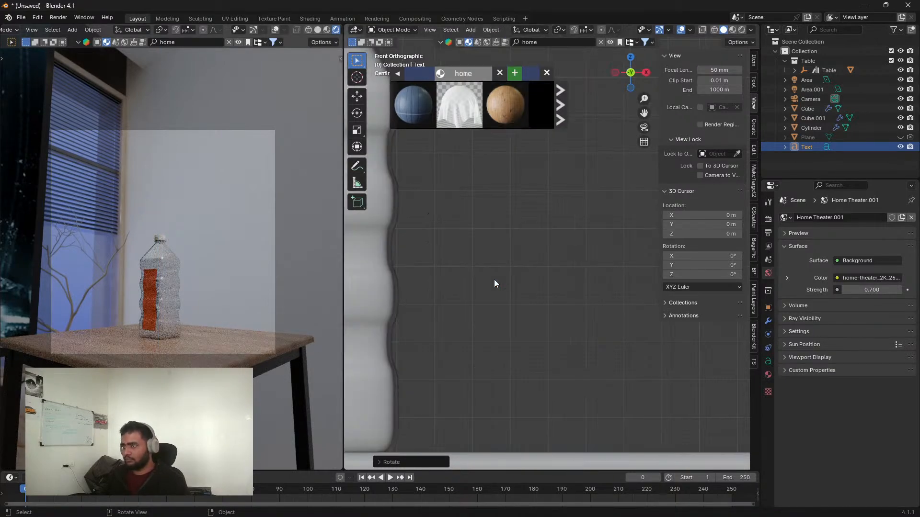
scroll(493, 280, down, 4)
shift+middle_drag(419, 337, 488, 366)
scroll(498, 338, up, 3)
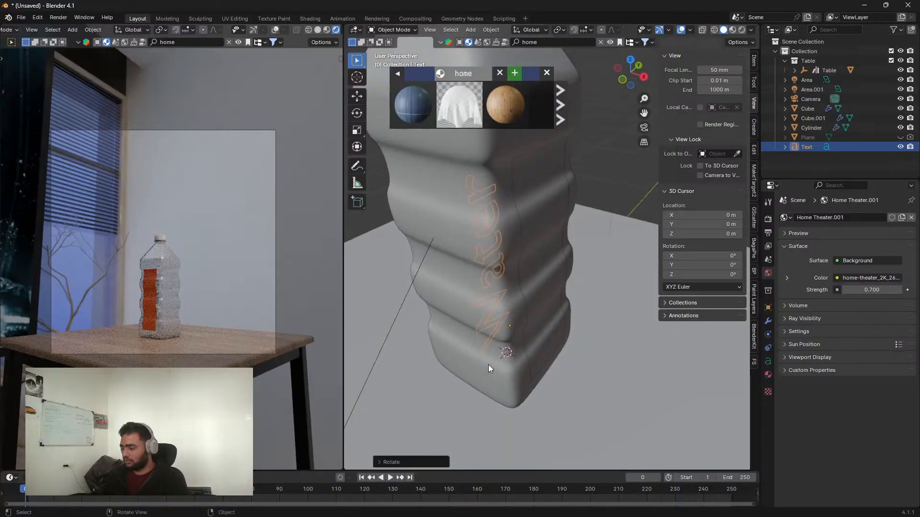
key(KP_1)
scroll(569, 369, up, 3)
key(g)
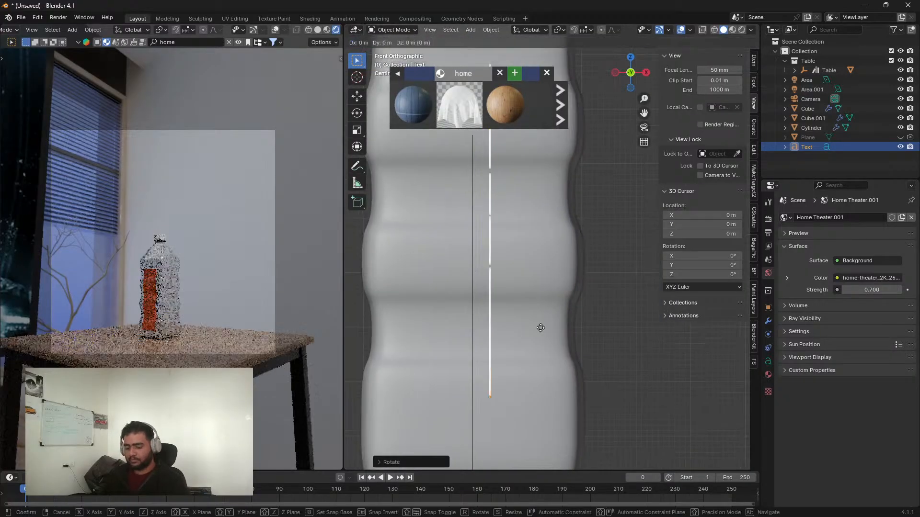
key(x)
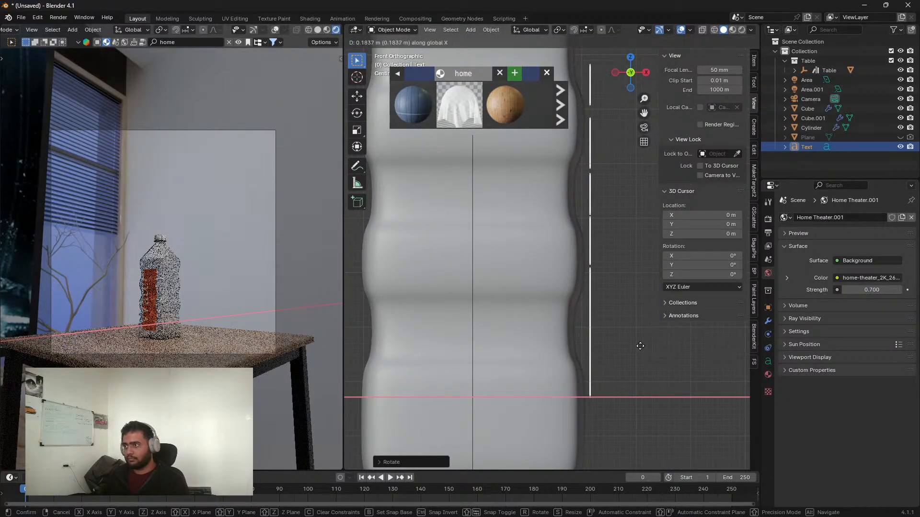
click(614, 332)
Step: Move the Water text along the Y axis to center it across the width of the label
middle_drag(614, 333, 523, 338)
key(KP_3)
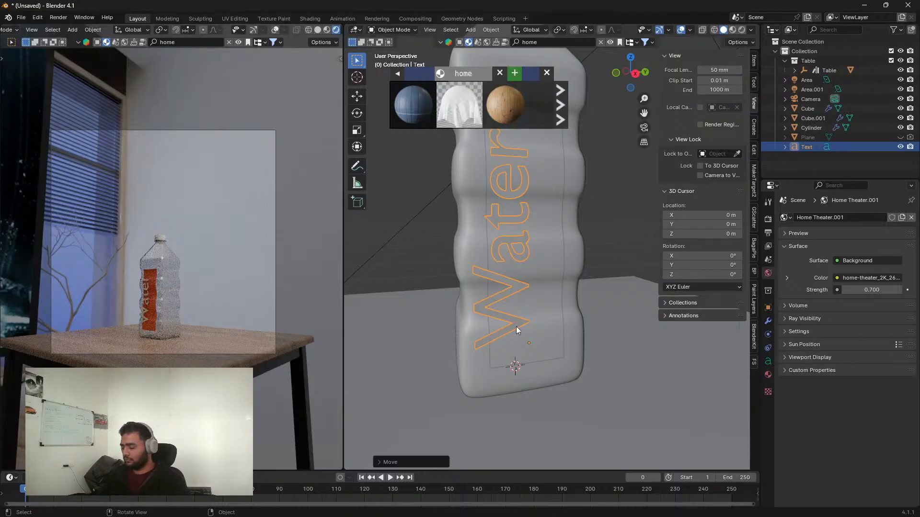
scroll(537, 352, down, 1)
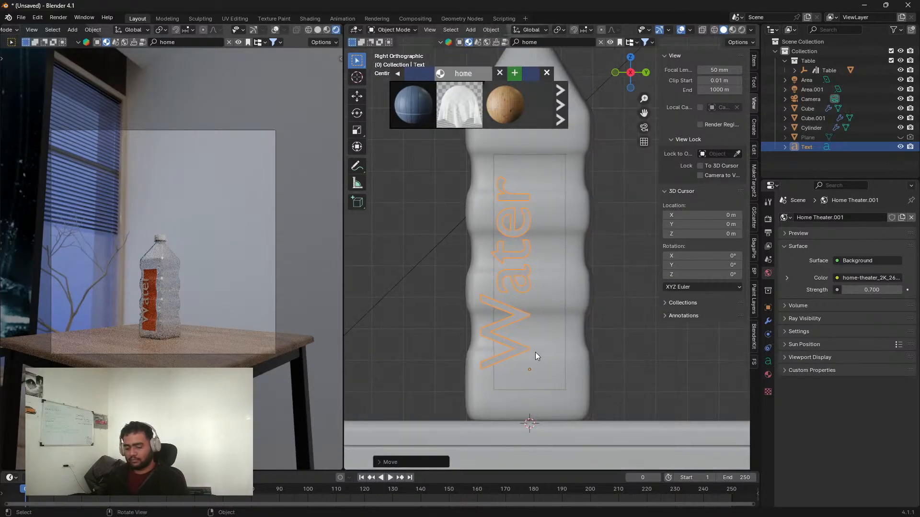
key(g)
key(x)
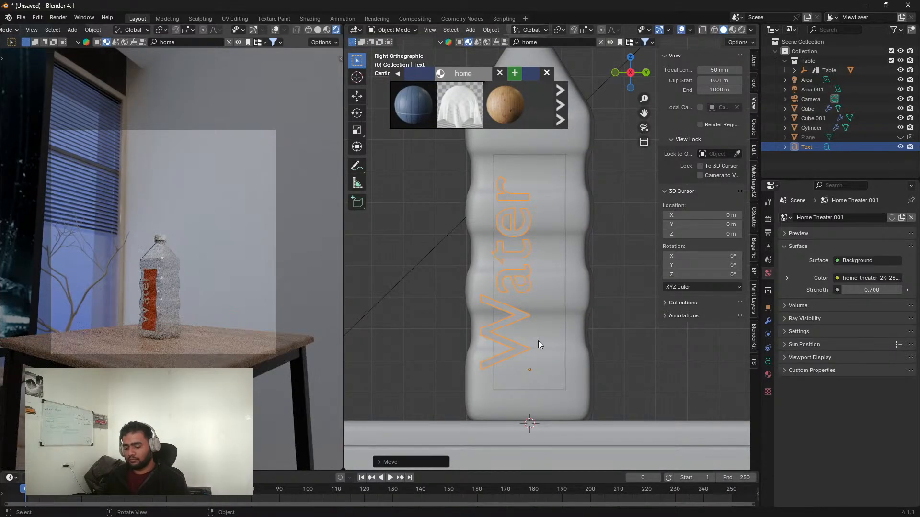
key(y)
click(560, 345)
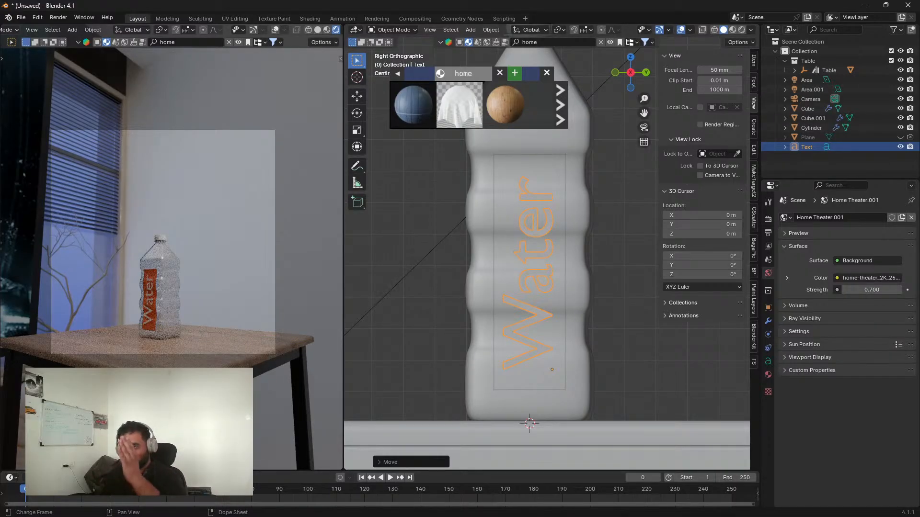
Step: Select the Water text on the label and hide it in the viewport
middle_drag(563, 410, 485, 349)
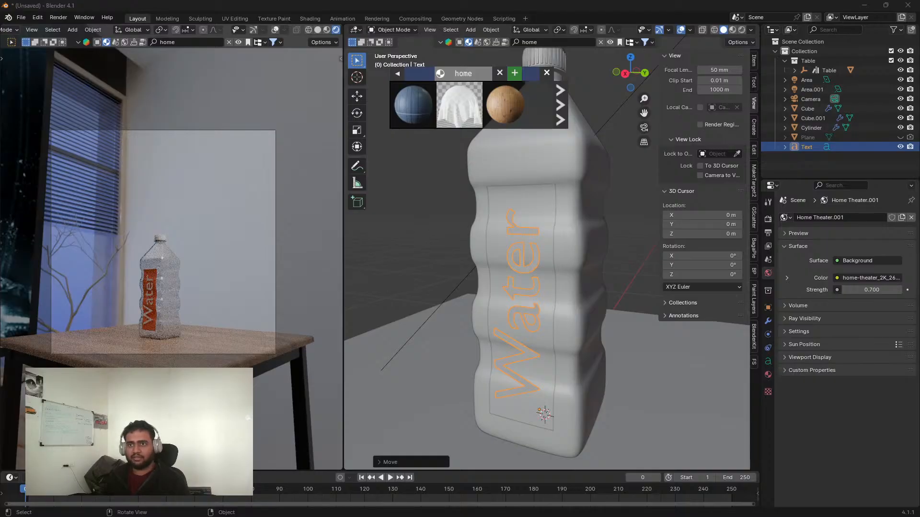
middle_drag(374, 264, 547, 257)
click(545, 253)
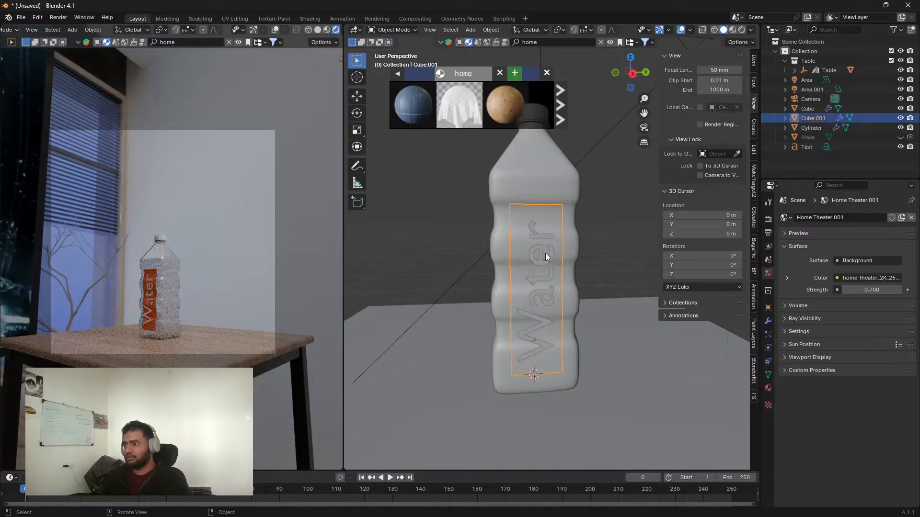
click(543, 260)
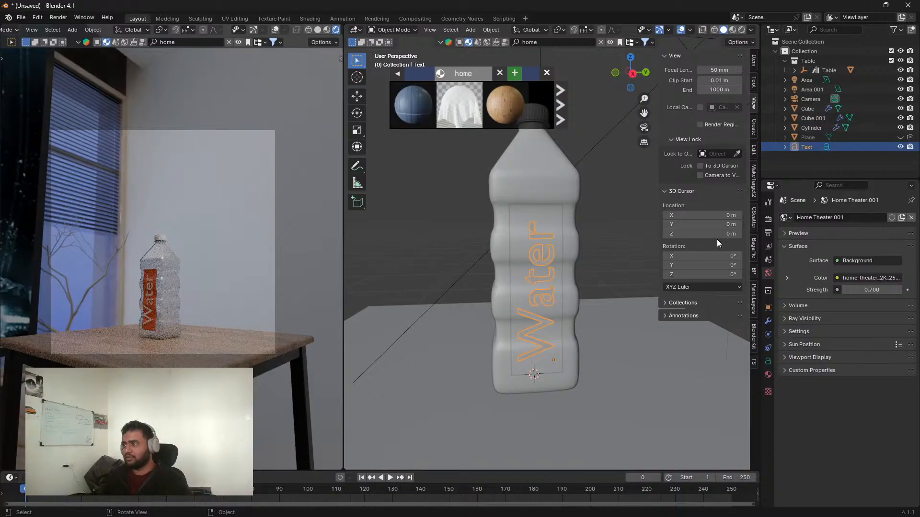
click(901, 147)
Step: Select the bottle's label and open its orange material in the Shading workspace
click(548, 267)
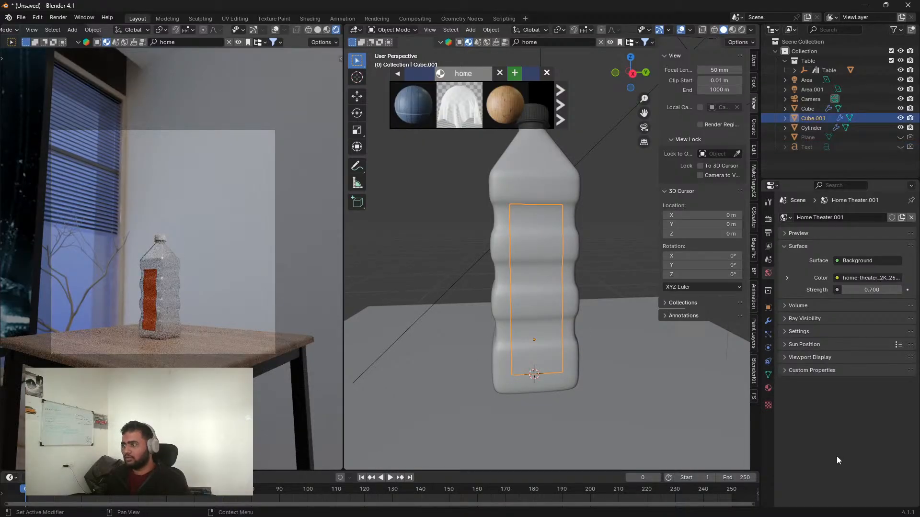
click(767, 389)
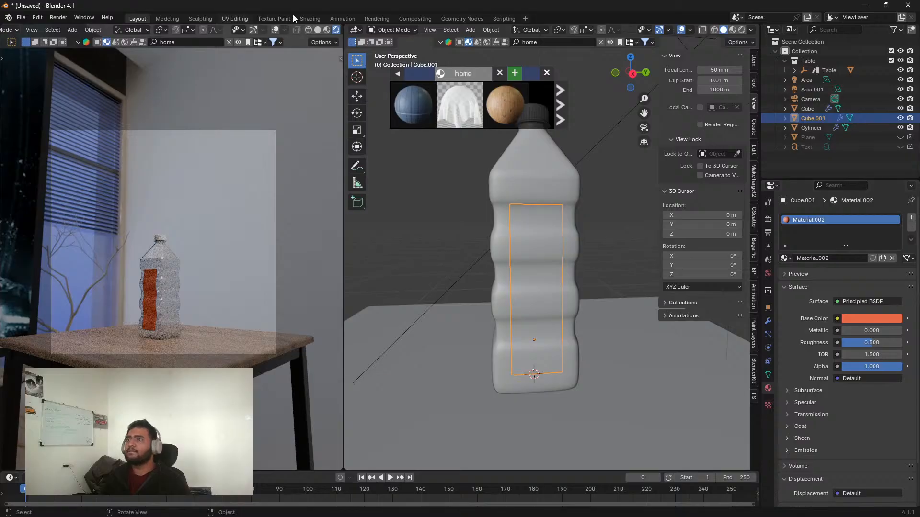
click(304, 17)
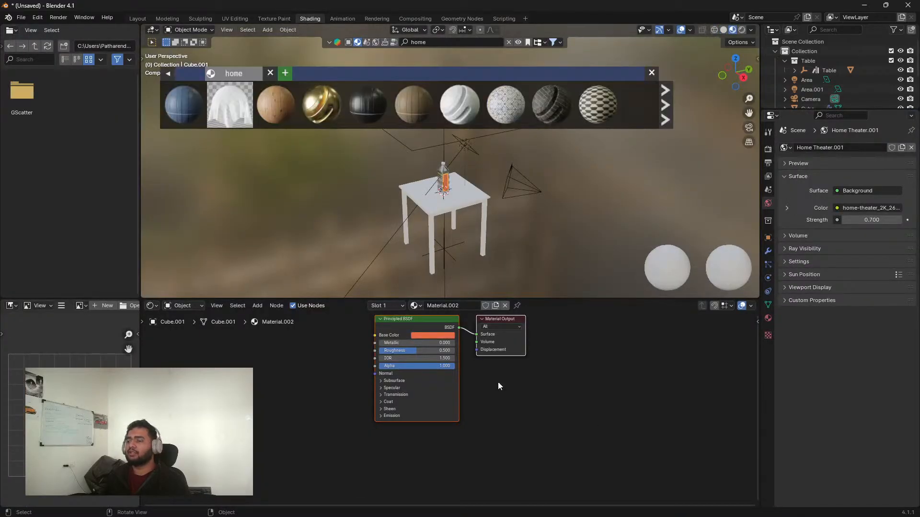
Step: Add an Image Texture node to the label's material and connect its Color output to the Principled BSDF's Base Color
scroll(527, 398, down, 2)
scroll(561, 412, up, 2)
mouse_move(464, 335)
mouse_down()
mouse_move(451, 342)
mouse_move(481, 366)
mouse_move(448, 361)
mouse_up()
click(480, 366)
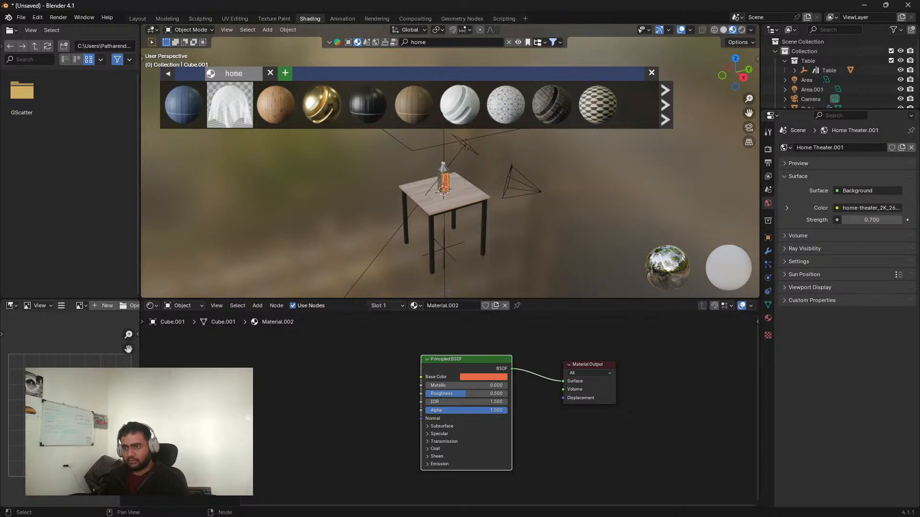
key(Return)
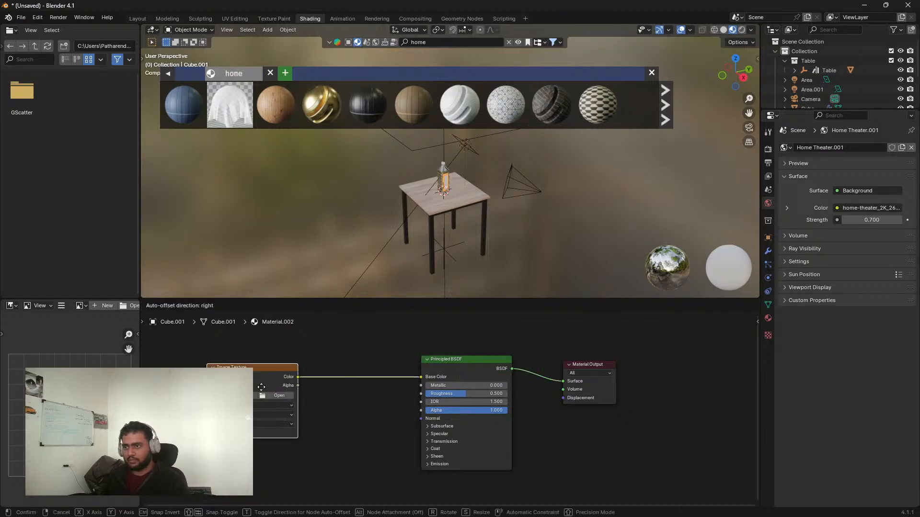
click(312, 409)
Step: Load Gemini_Generated_Image_yot7q4yot7q4yot7.png from the Downloads folder into the label's Image Texture node
click(320, 413)
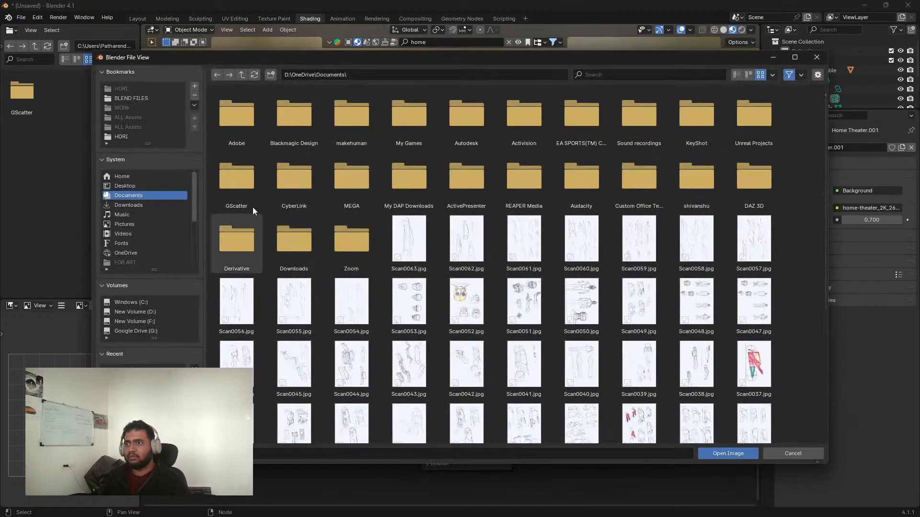
click(131, 206)
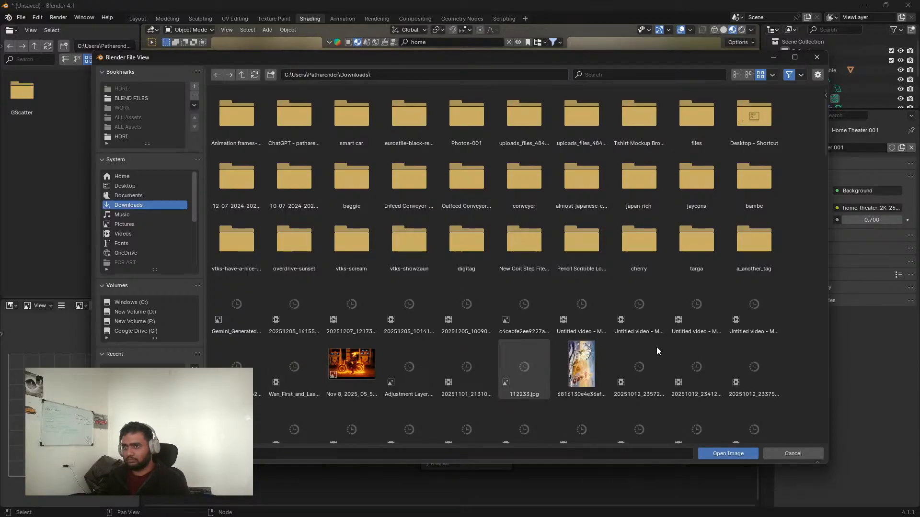
scroll(823, 123, down, 3)
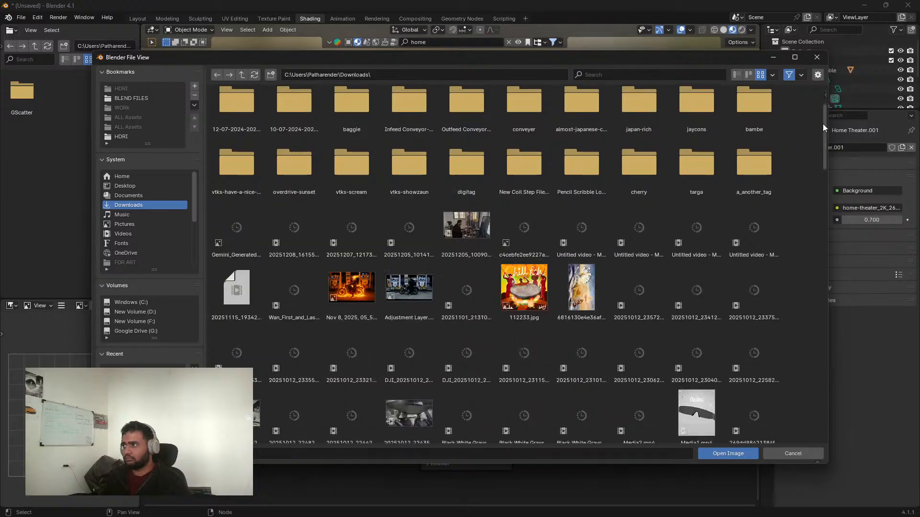
click(220, 254)
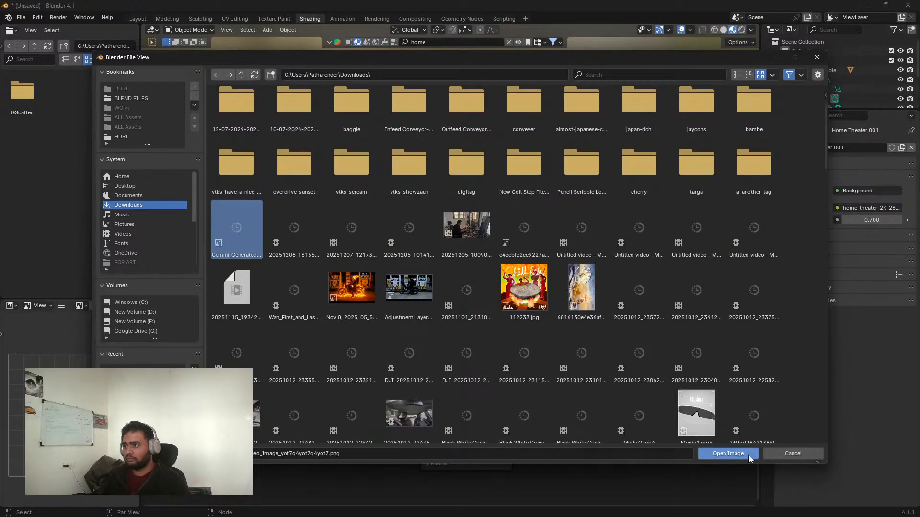
click(713, 454)
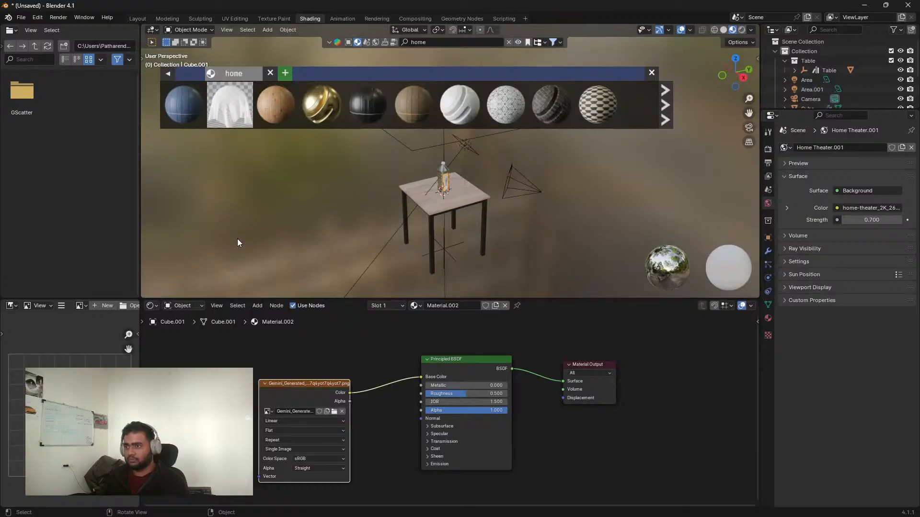
Step: Examine how the image texture lies on the bottle's label up close and from the right orthographic view
scroll(446, 216, up, 4)
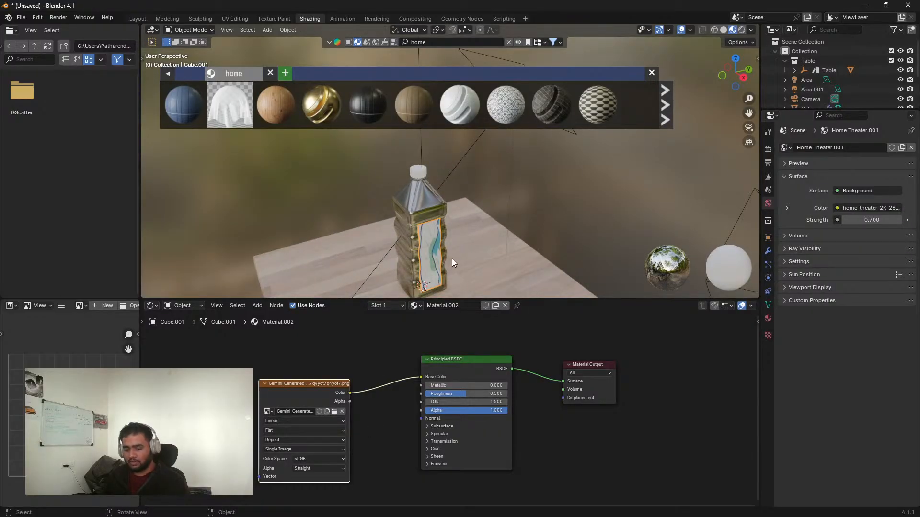
scroll(451, 258, up, 1)
shift+middle_drag(447, 256, 475, 179)
middle_drag(475, 180, 445, 184)
key(KP_3)
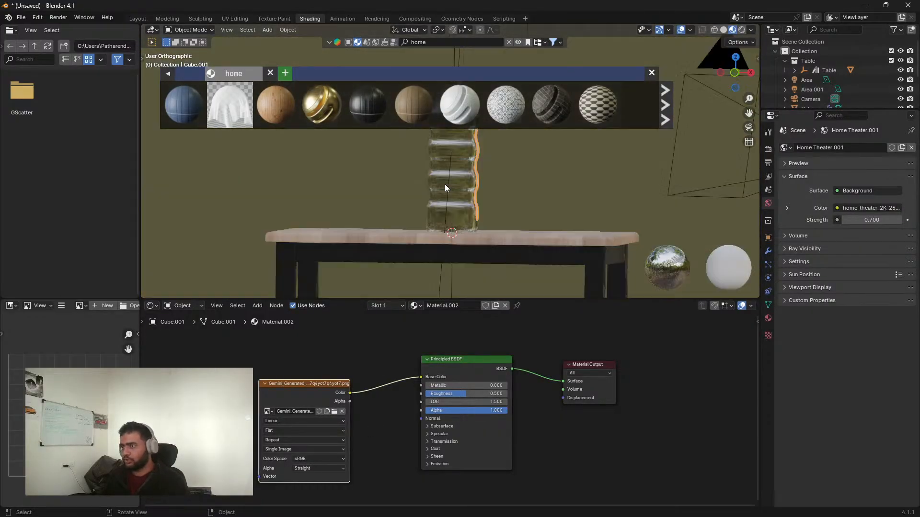
scroll(445, 184, up, 4)
shift+middle_drag(502, 175, 558, 191)
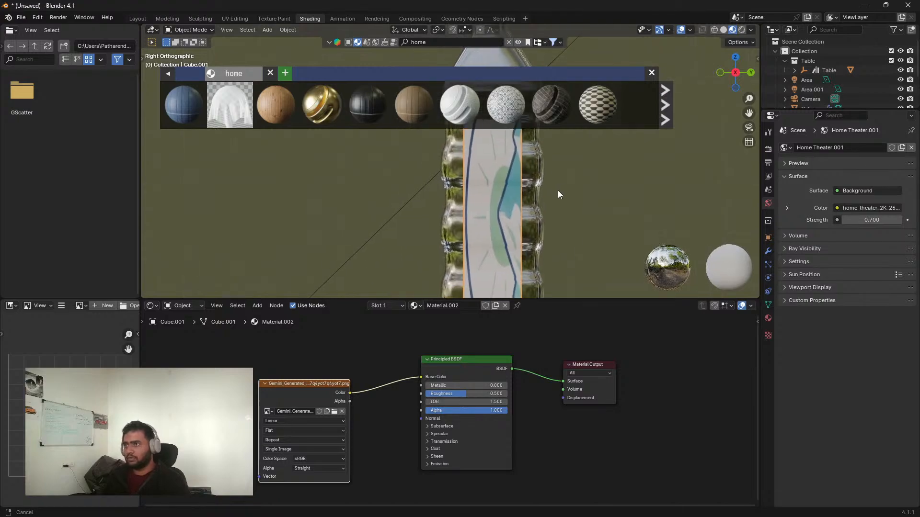
scroll(546, 182, down, 2)
Step: Switch to the UV Editing workspace and show the Gemini-generated AQUA PEAK image in the UV editor
click(236, 17)
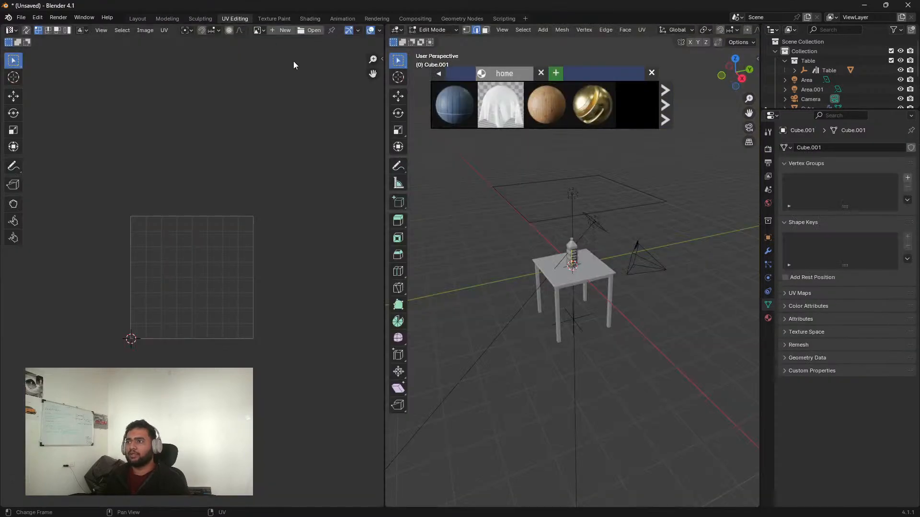
click(259, 30)
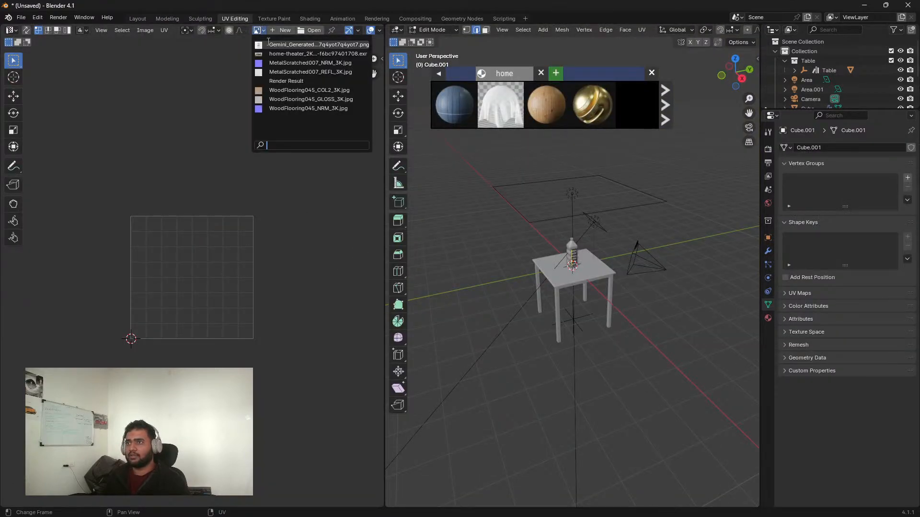
click(264, 110)
scroll(255, 268, down, 4)
scroll(698, 304, up, 10)
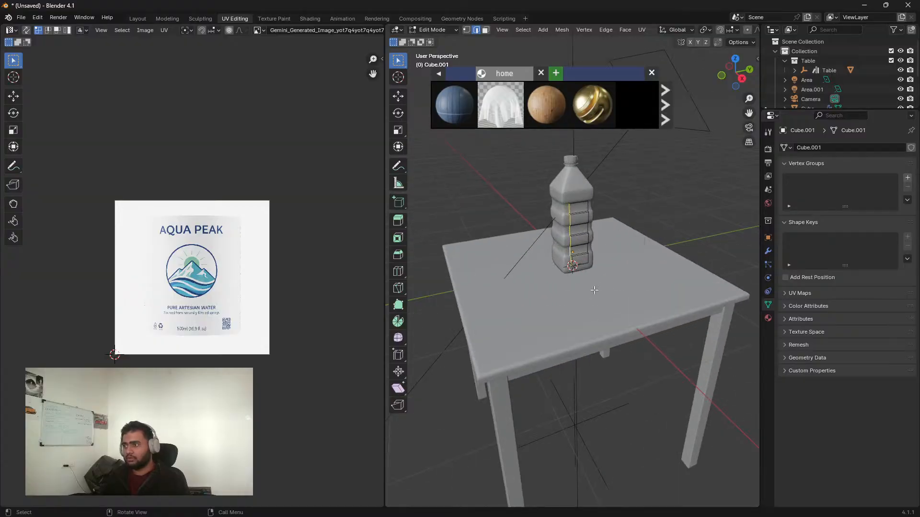
Step: Select the vertical loop of front faces on the bottle's label in face select mode
key(3)
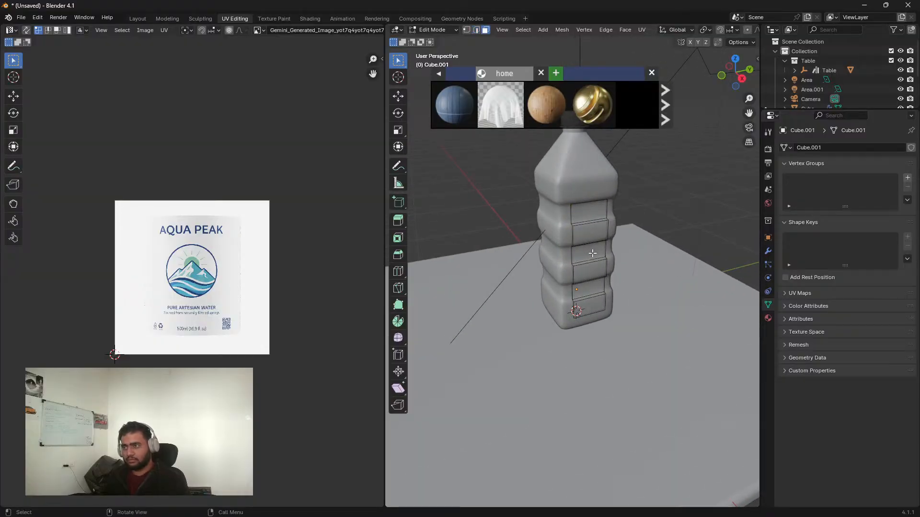
click(592, 253)
alt+click(592, 253)
scroll(229, 265, up, 3)
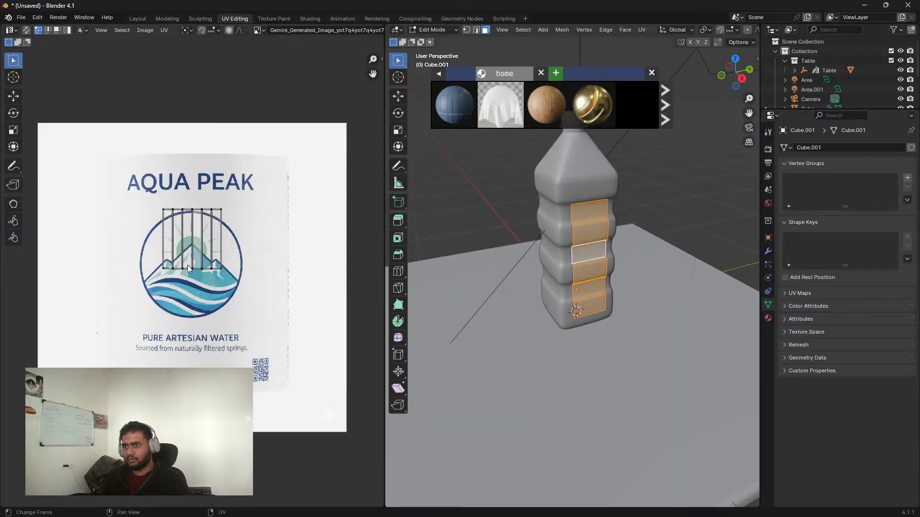
Step: Preview the selected label faces in rendered shading from the right orthographic view
scroll(725, 31, right, 5)
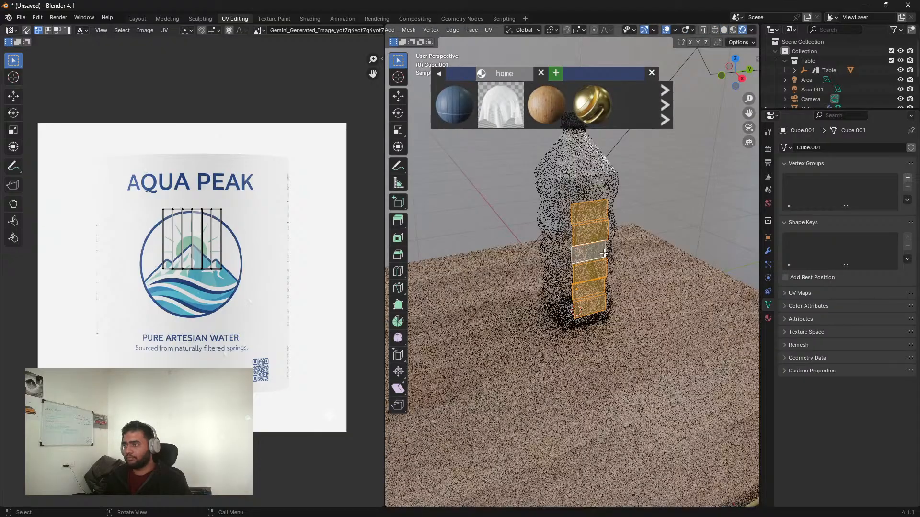
middle_drag(631, 232, 611, 219)
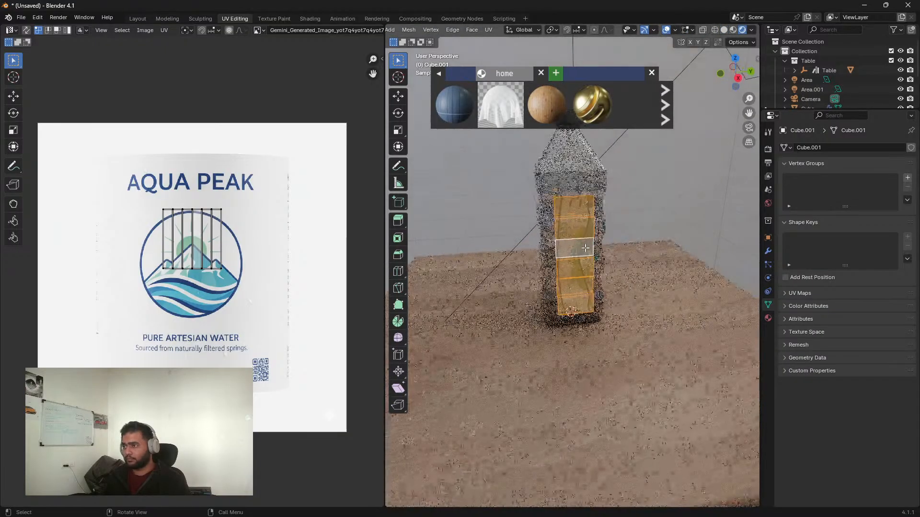
click(740, 76)
scroll(586, 248, up, 4)
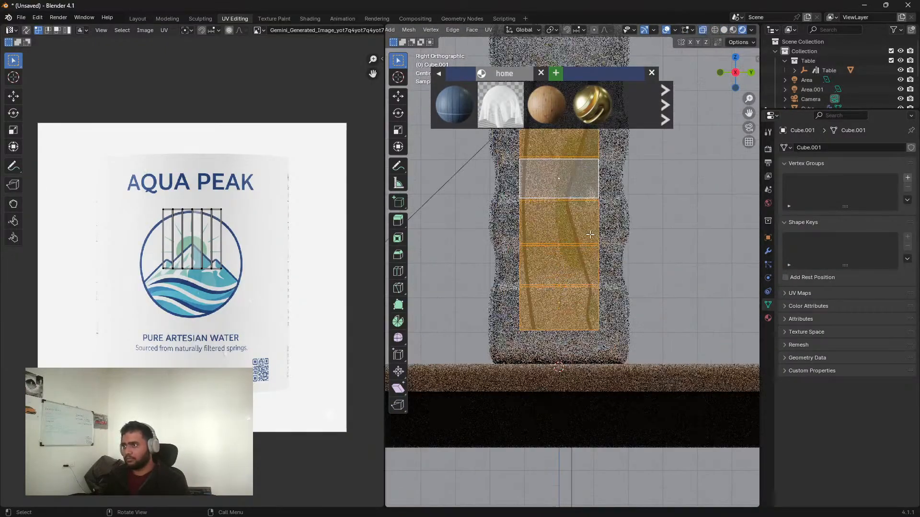
scroll(586, 248, down, 1)
scroll(210, 277, up, 2)
scroll(211, 277, down, 3)
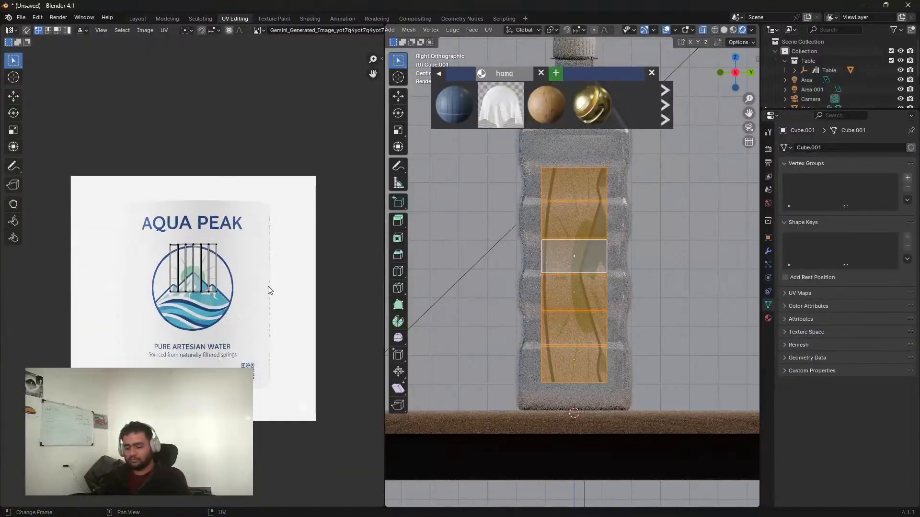
Step: Scale up all of the label's UV faces and move them down over the AQUA PEAK artwork
key(a)
key(s)
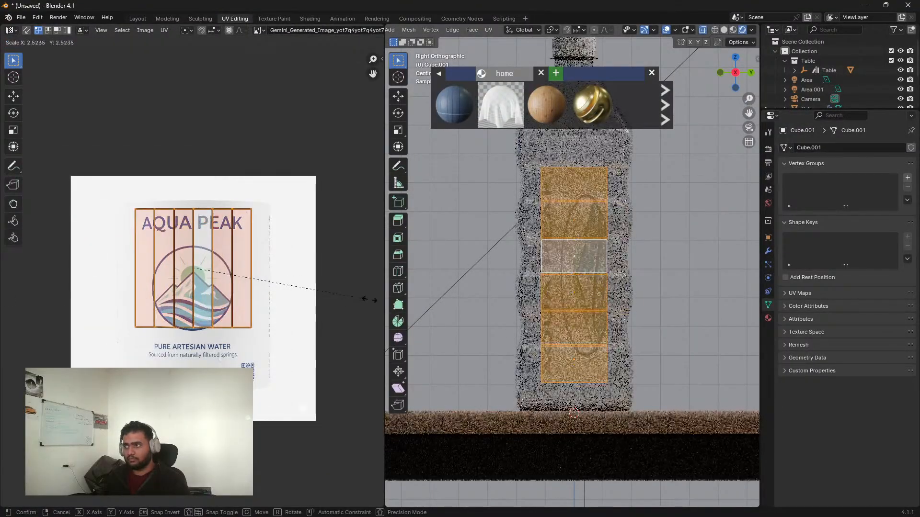
click(78, 325)
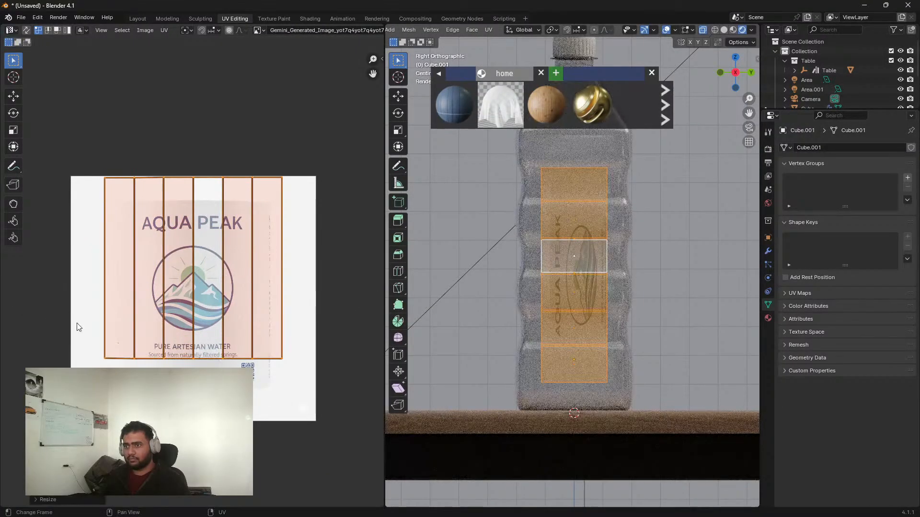
key(g)
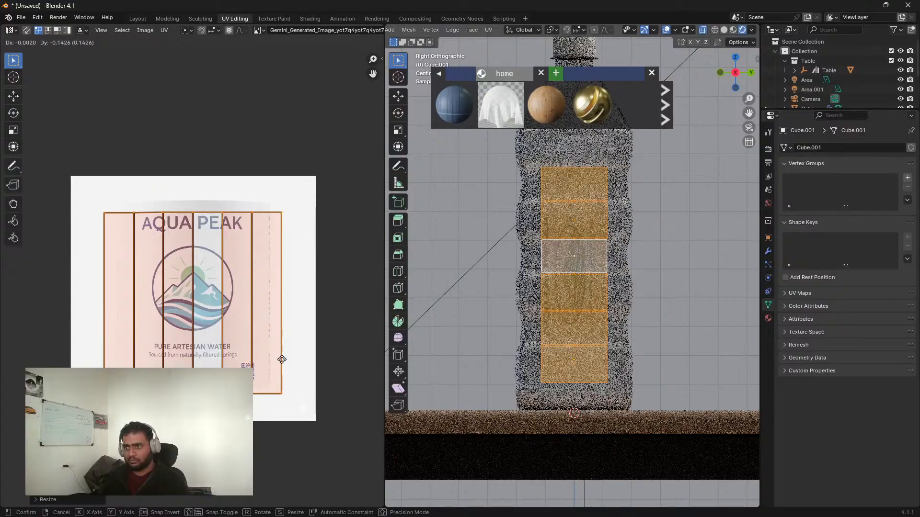
click(282, 355)
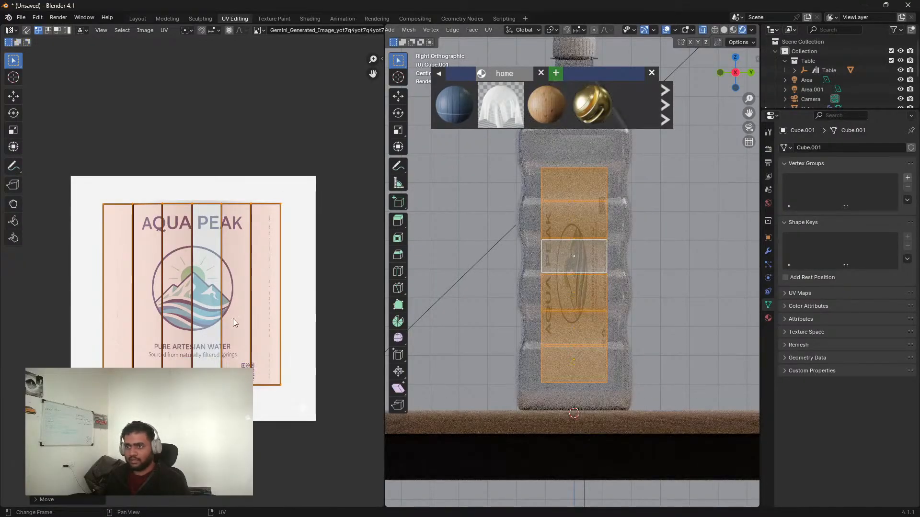
Step: Rotate the label's UVs by 90° and narrow them along X to the width of the circular logo
text(r90)
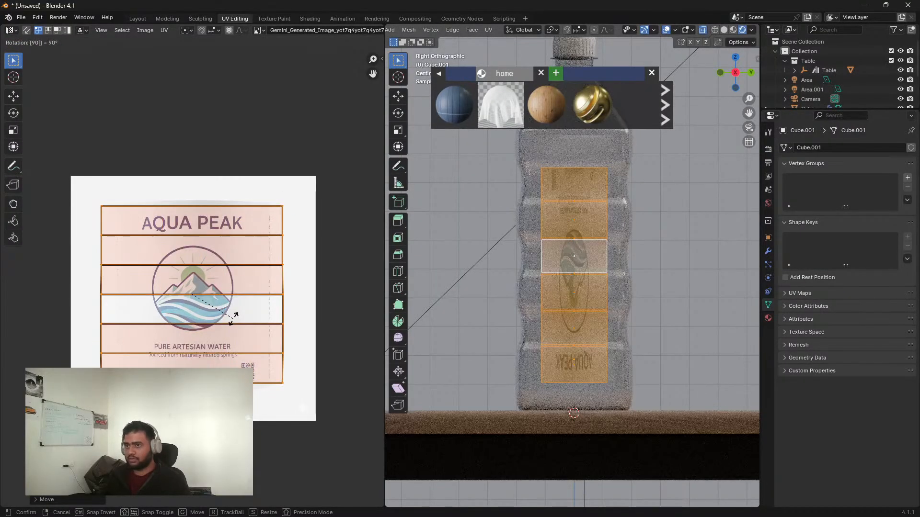
key(Return)
key(s)
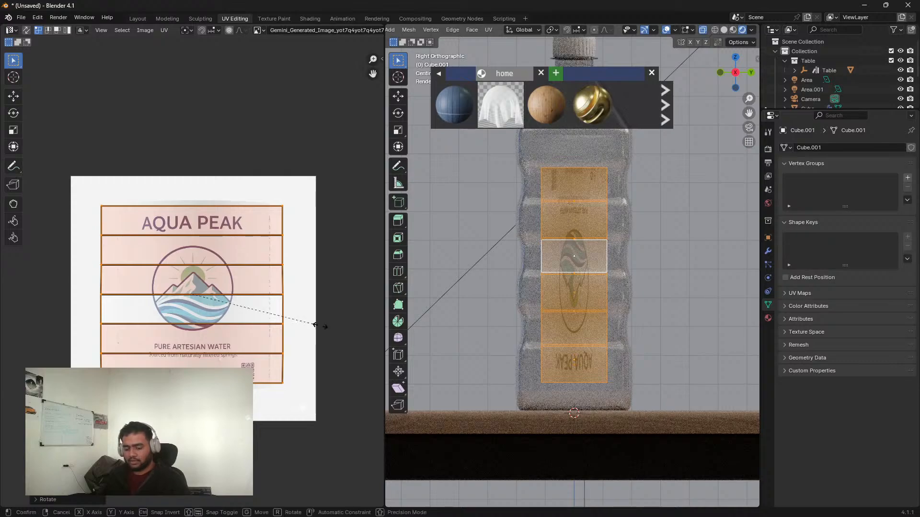
key(x)
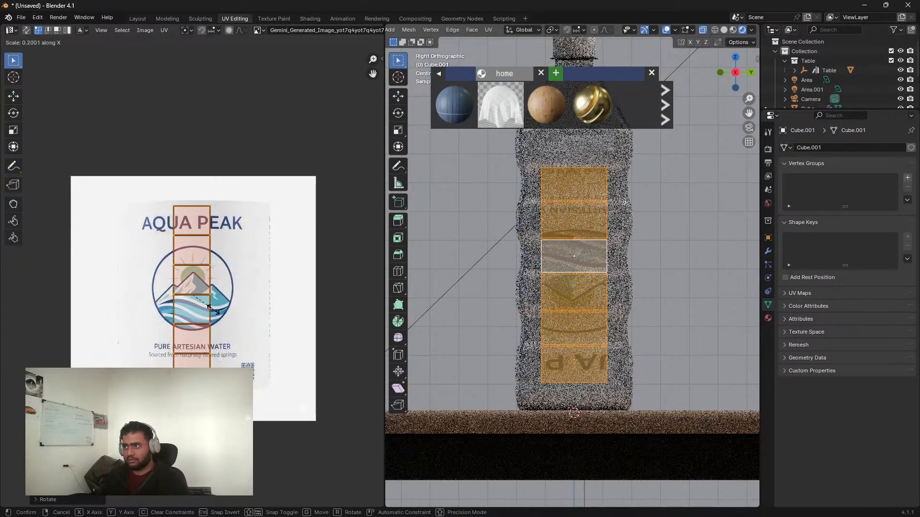
click(244, 315)
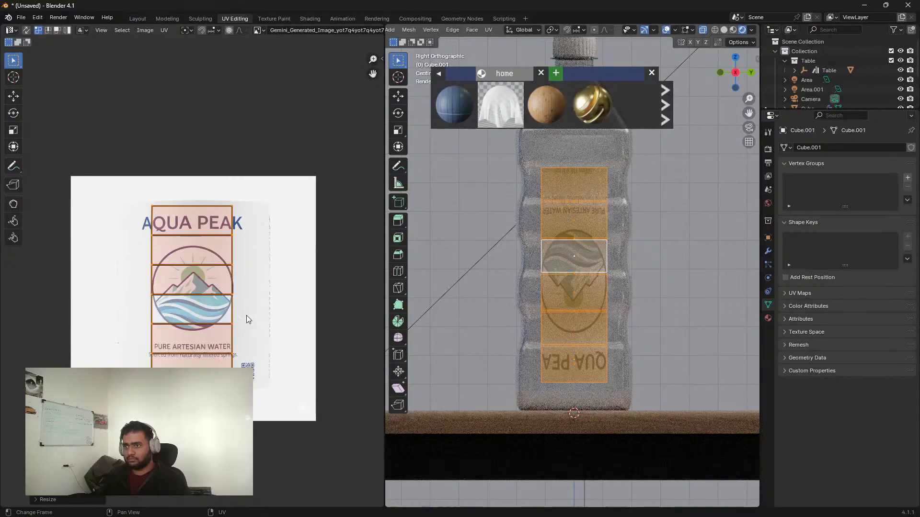
Step: Scale the label's UVs up uniformly by about 2.1 and rotate them 180° to turn the artwork upright
key(s)
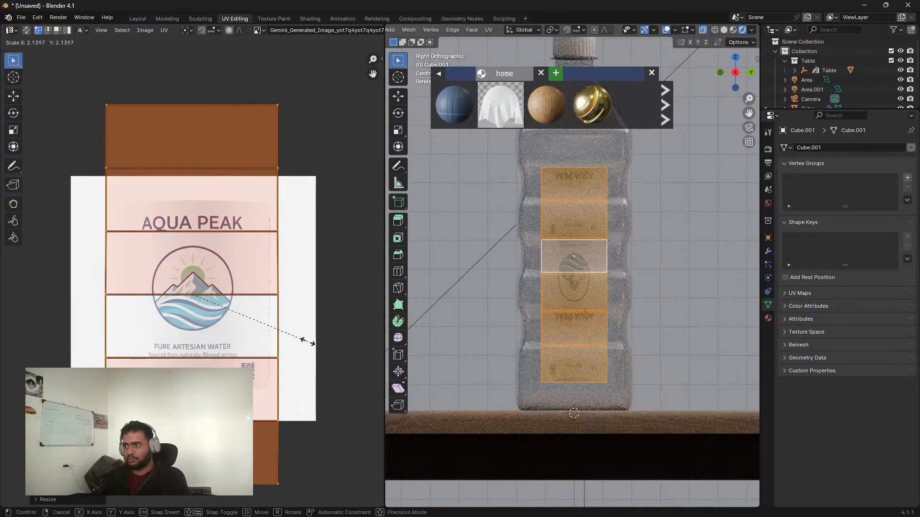
click(299, 341)
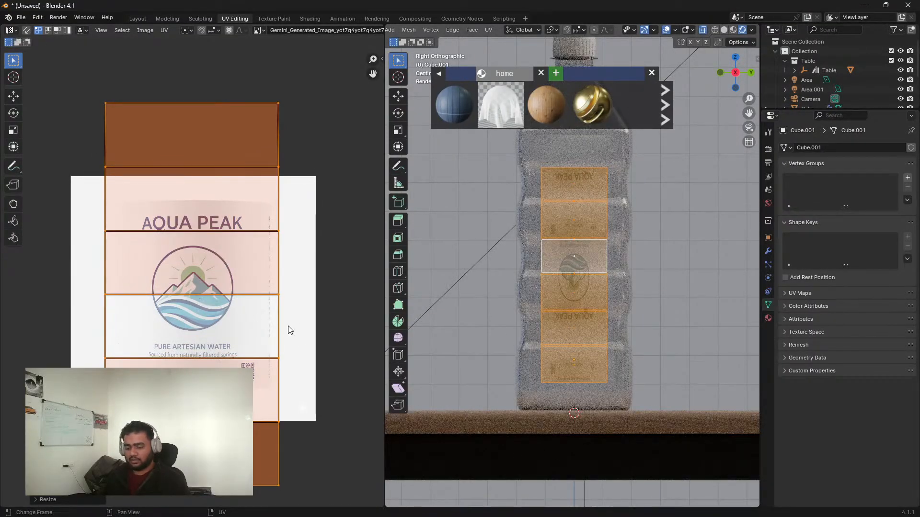
text(r180)
key(Return)
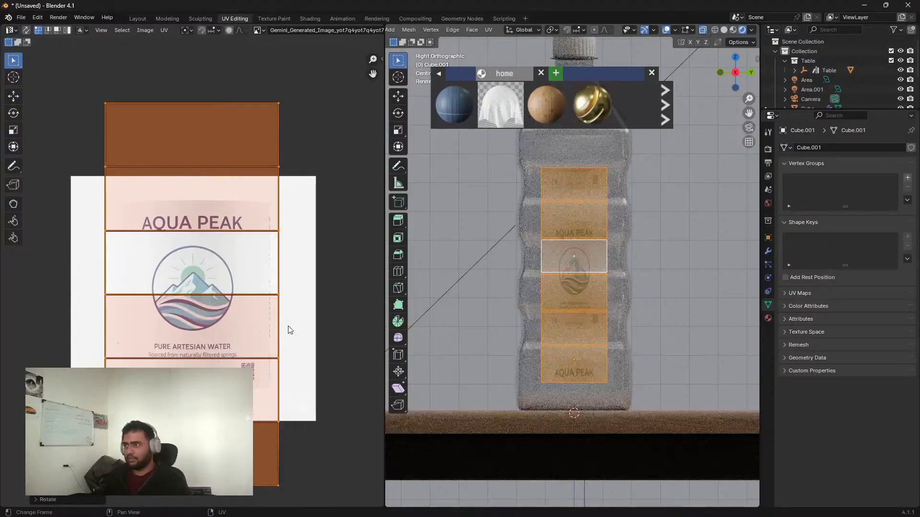
Step: Turn off X-ray and the viewport overlays to inspect the rendered label at an angle, and select the label's top face
click(714, 207)
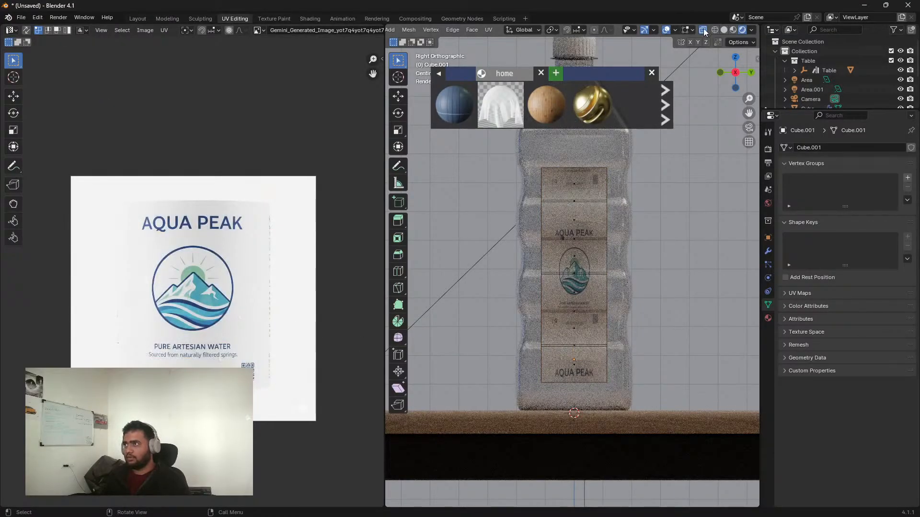
click(665, 30)
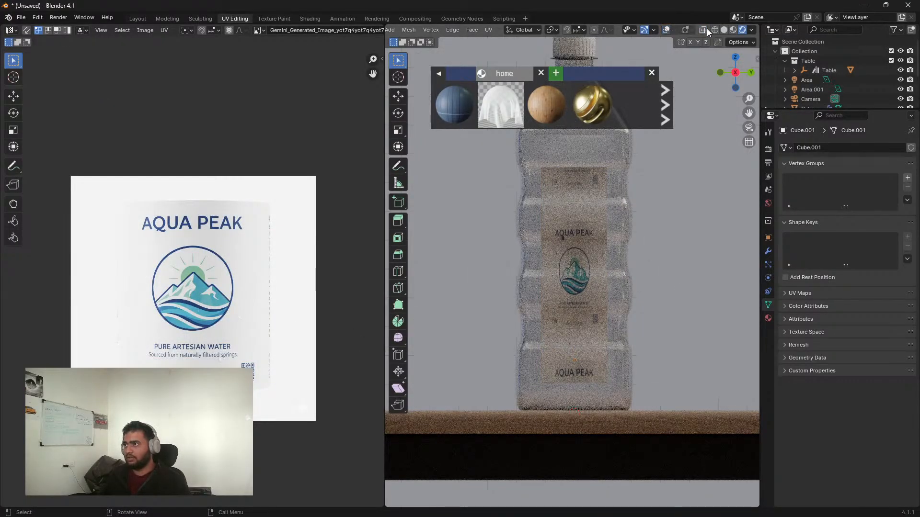
middle_drag(603, 364, 561, 379)
scroll(575, 372, down, 2)
middle_drag(593, 350, 594, 361)
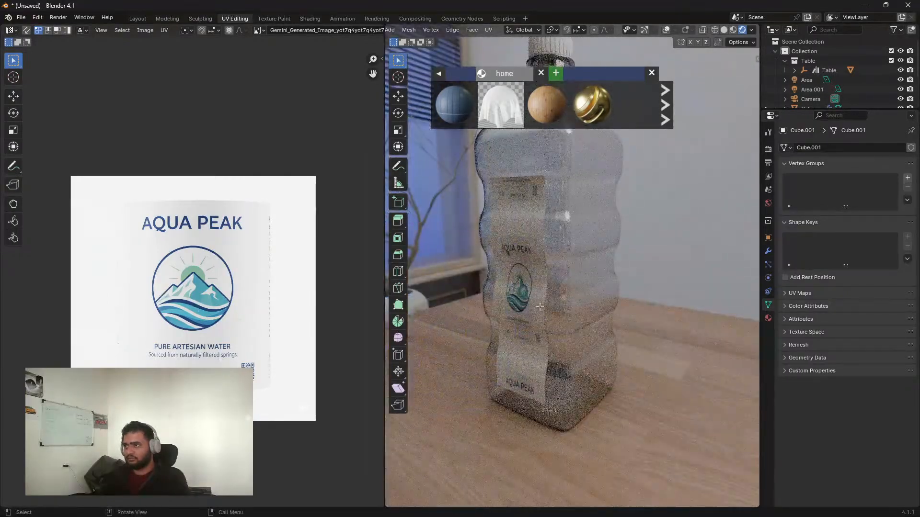
middle_drag(538, 289, 518, 269)
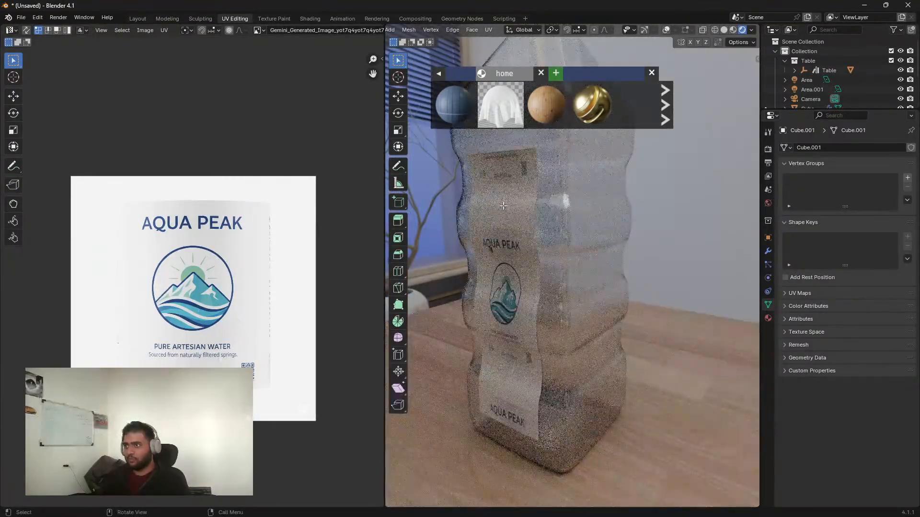
click(508, 178)
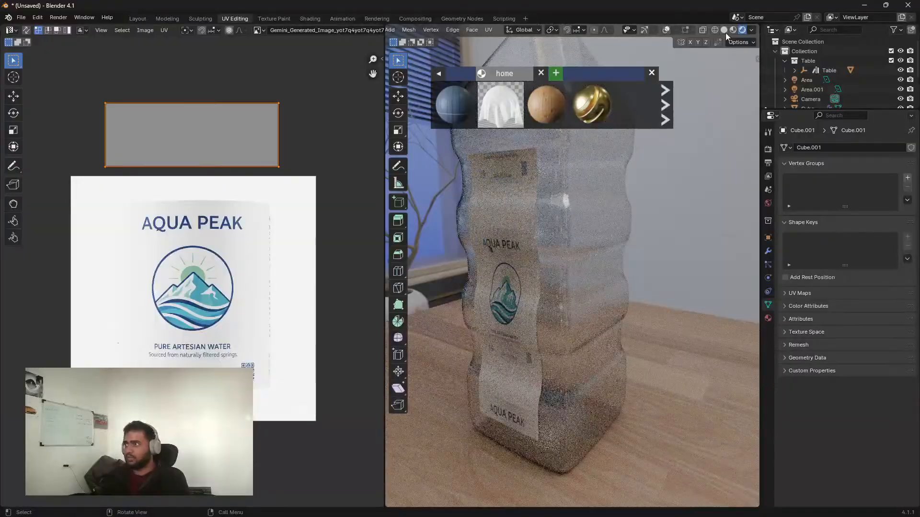
Step: Turn the viewport overlays and gizmos back on over the rendered bottle
click(666, 30)
click(651, 30)
click(645, 30)
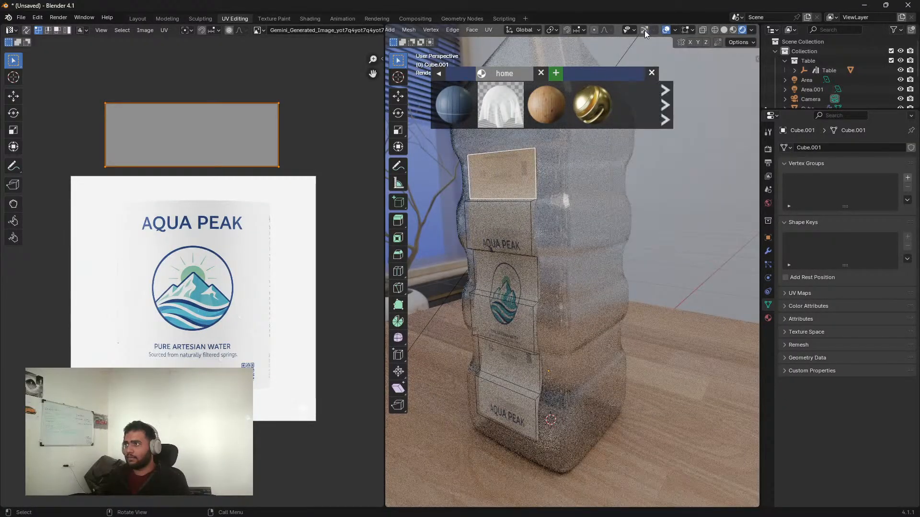
click(647, 31)
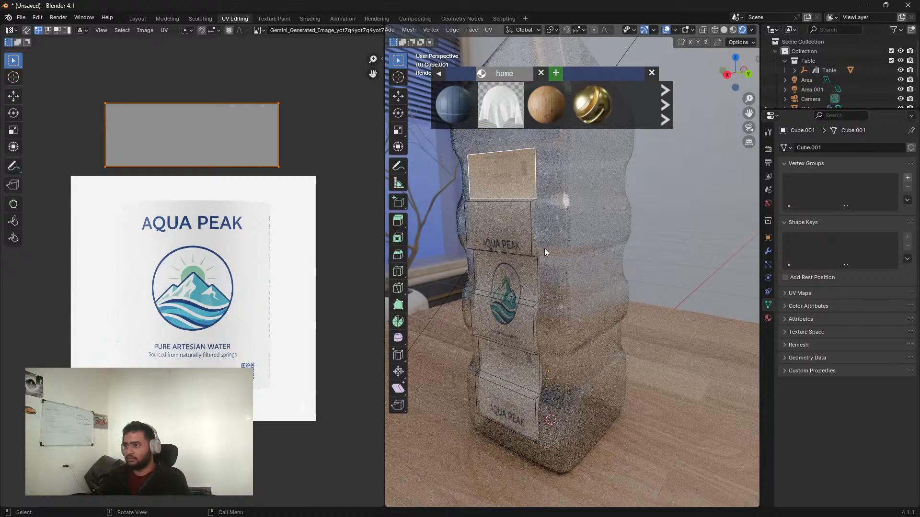
Step: Select the label's two bottom faces and the strip between them, shrink their UVs and move them onto the image's blank lower margin
middle_drag(544, 248, 560, 231)
scroll(559, 231, down, 3)
click(539, 388)
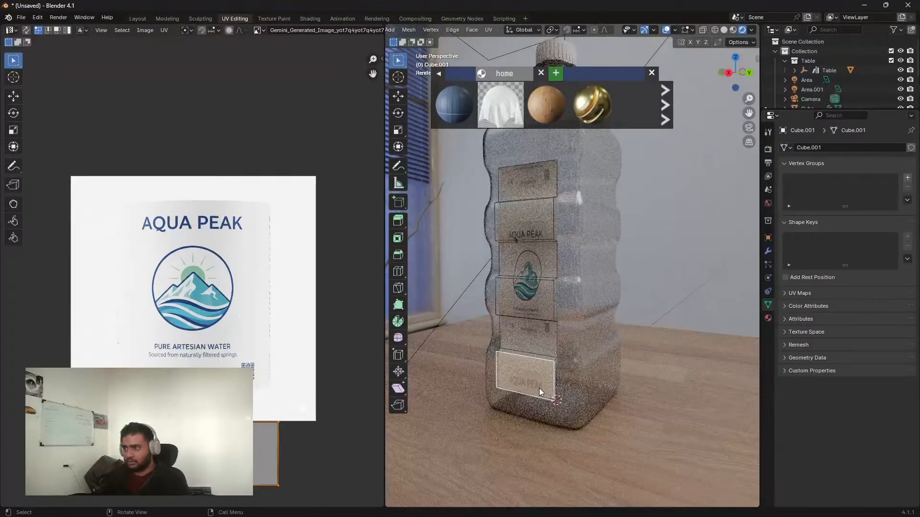
scroll(531, 410, up, 1)
shift+middle_drag(531, 410, 548, 364)
scroll(548, 364, up, 2)
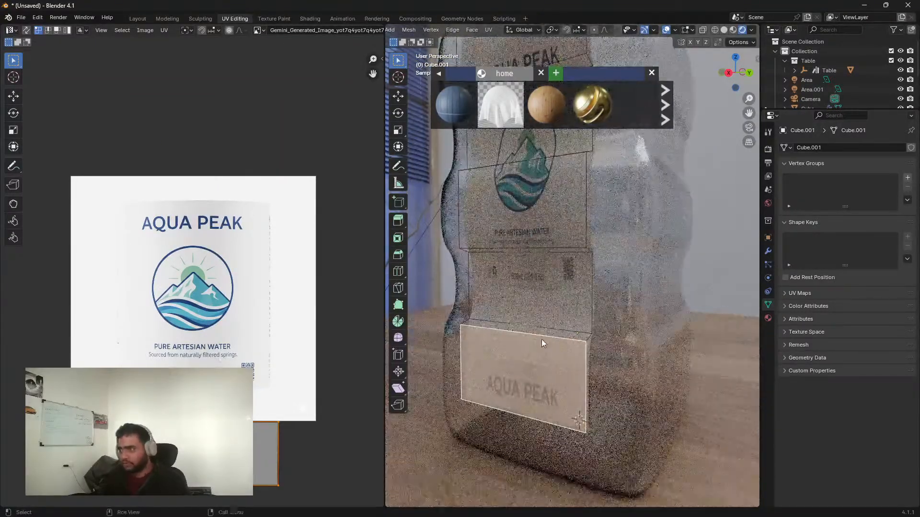
shift+click(530, 319)
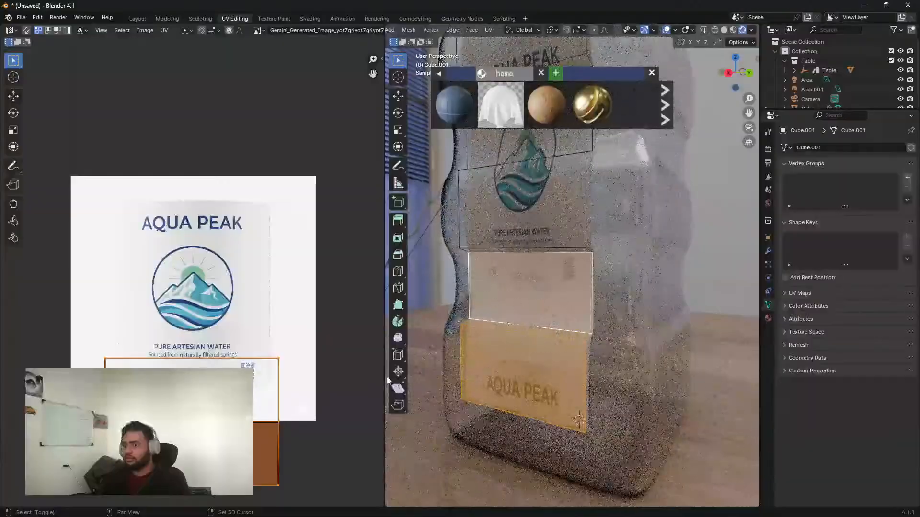
scroll(277, 428, down, 1)
key(s)
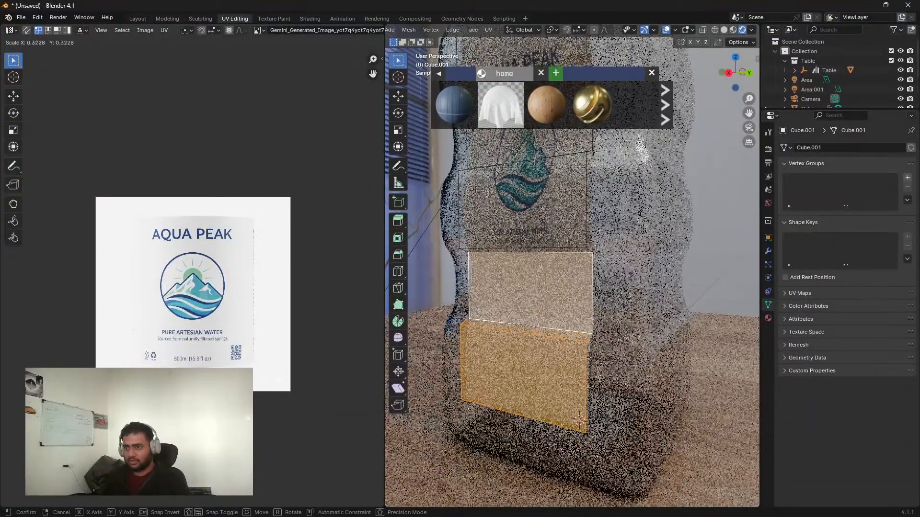
key(Return)
key(g)
key(Return)
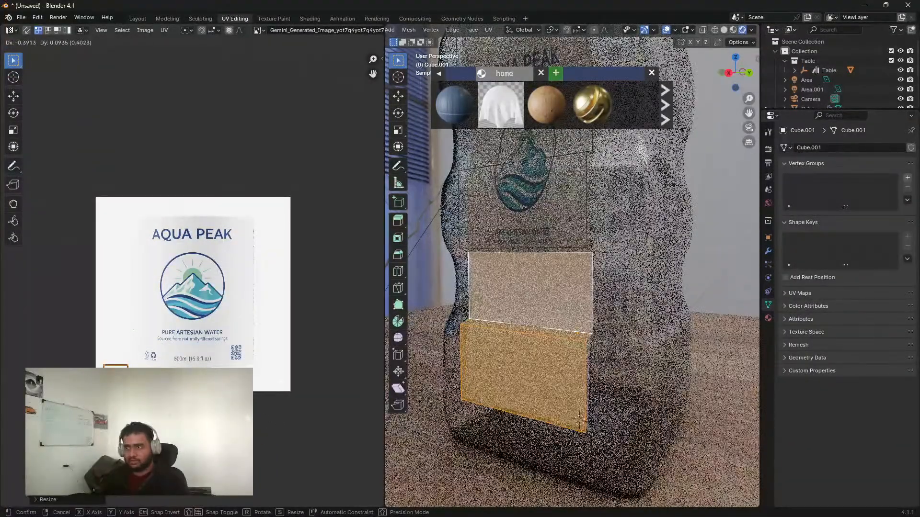
Step: Select the label's top face and the narrow strip below it, scale their UVs to about 0.14 and move them onto the image's blank upper margin
shift+middle_drag(525, 255, 551, 293)
click(536, 213)
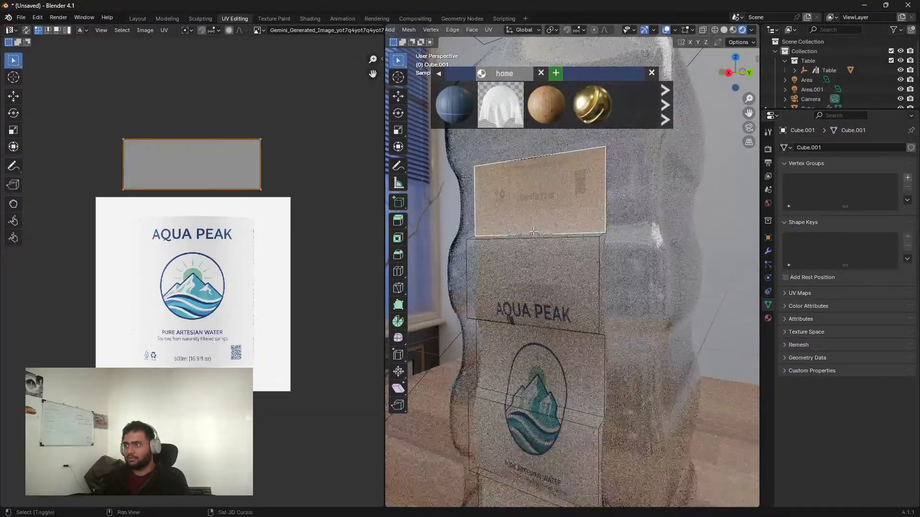
shift+click(536, 232)
shift+click(534, 235)
shift+click(531, 223)
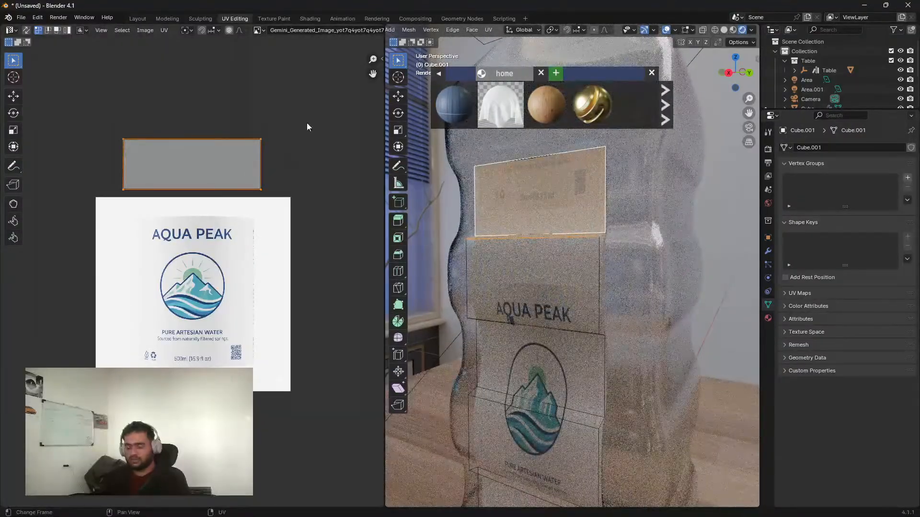
key(s)
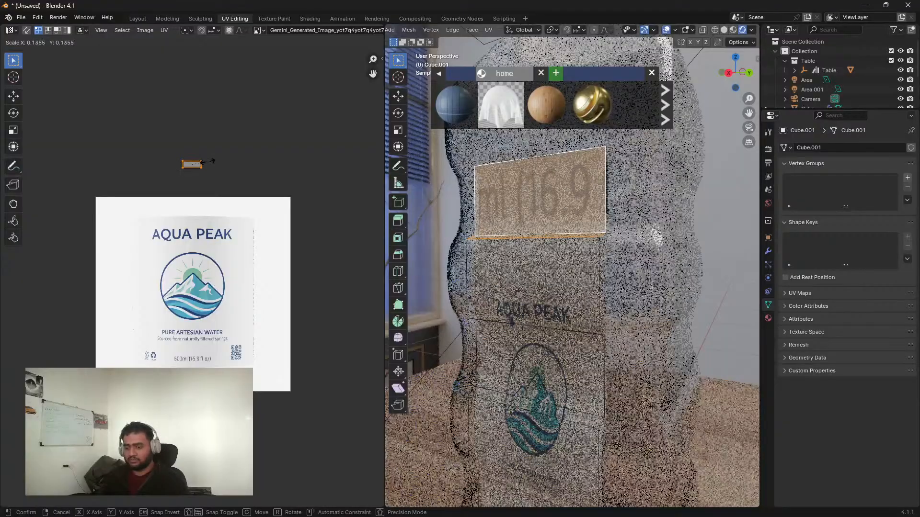
click(209, 165)
key(g)
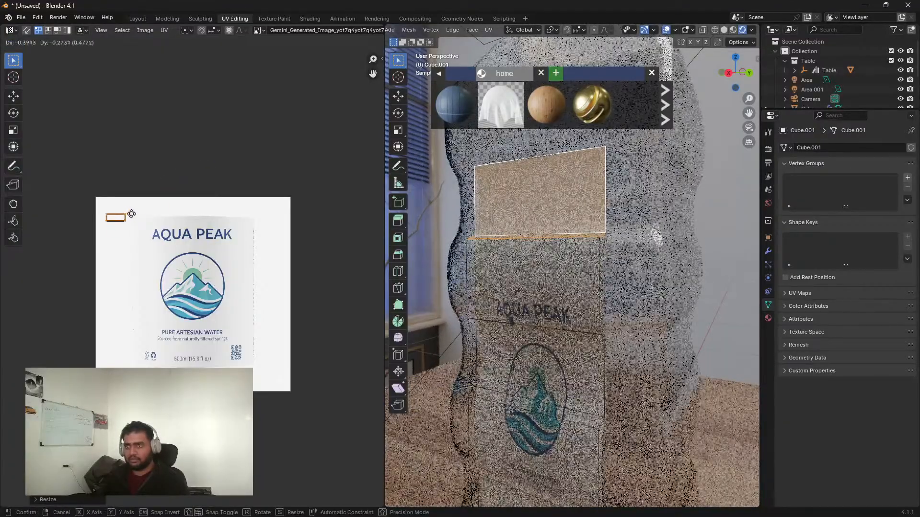
click(128, 207)
Step: Inspect the whole label in the right orthographic view for stray pieces of artwork
scroll(590, 335, down, 3)
shift+middle_drag(590, 345, 563, 314)
scroll(570, 345, up, 2)
middle_drag(577, 368, 579, 356)
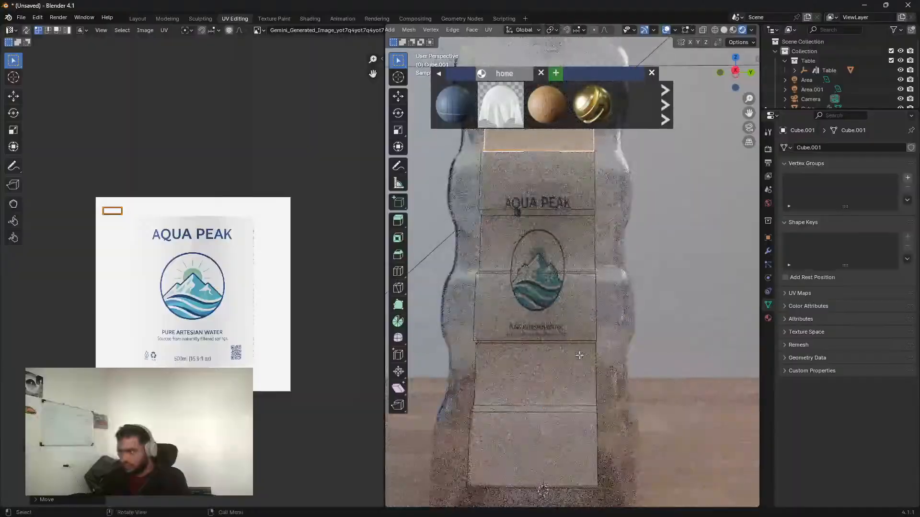
key(KP_3)
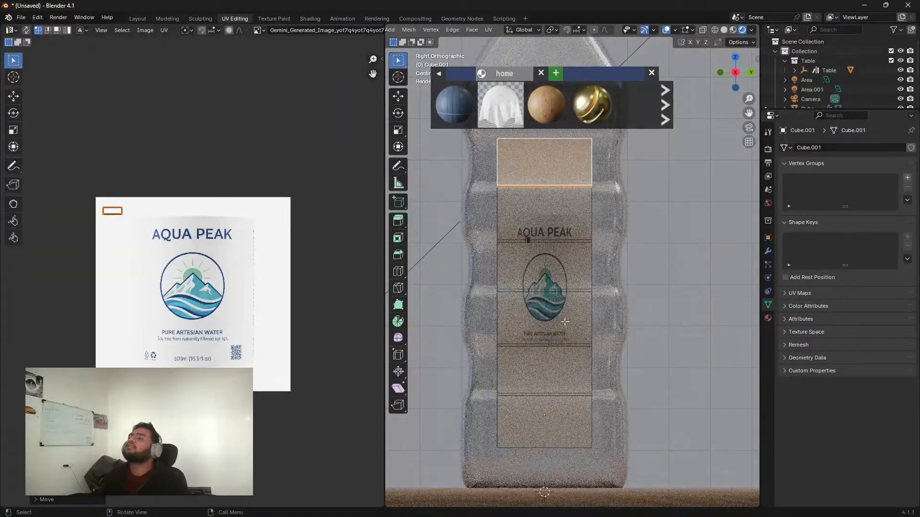
scroll(540, 306, up, 2)
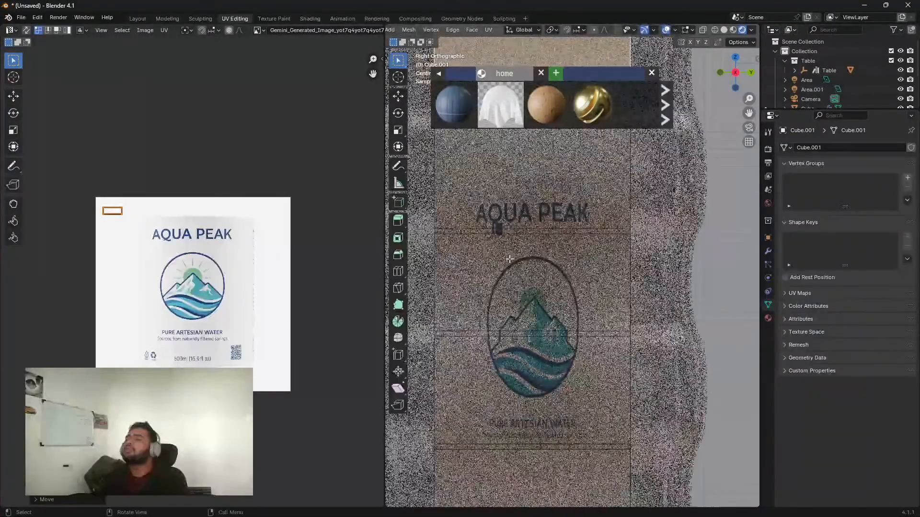
scroll(509, 259, up, 1)
scroll(509, 259, down, 3)
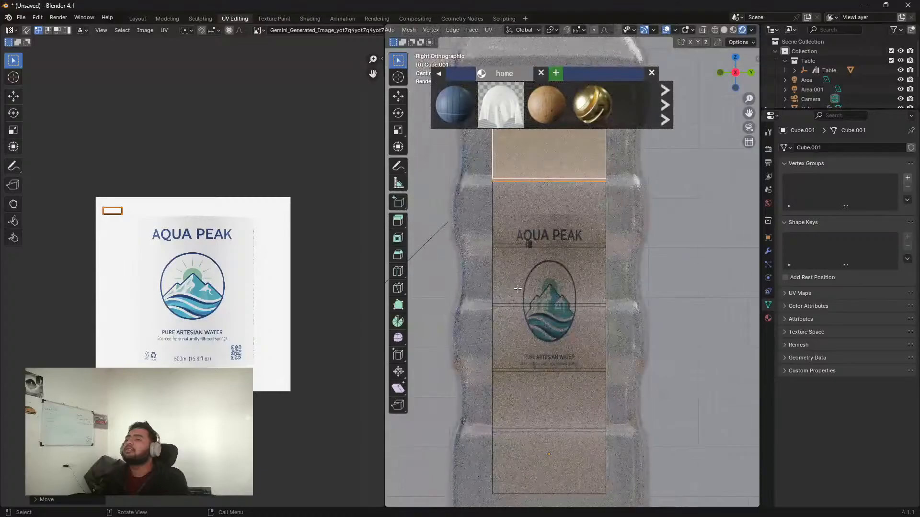
Step: Select the label face with the AQUA PEAK text, narrow its UVs along X to just wider than the text and centre them around it
click(530, 236)
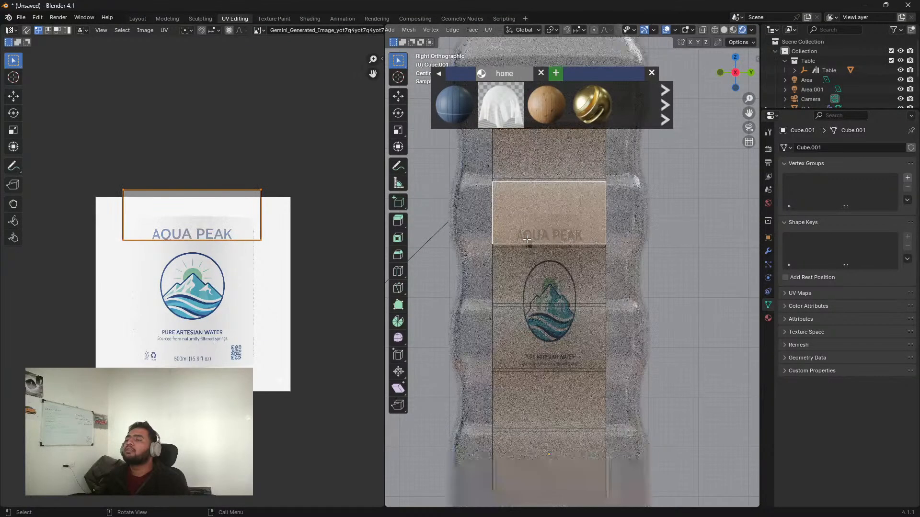
scroll(241, 289, up, 3)
key(g)
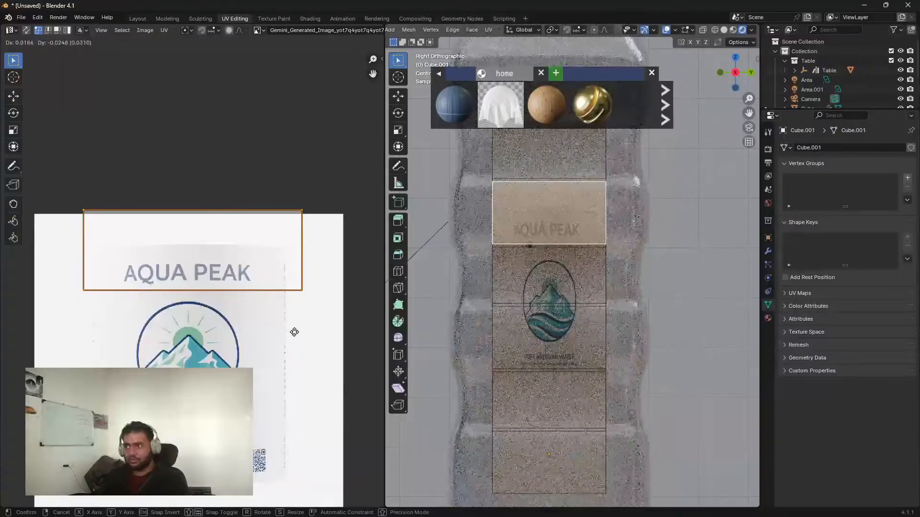
click(294, 332)
key(s)
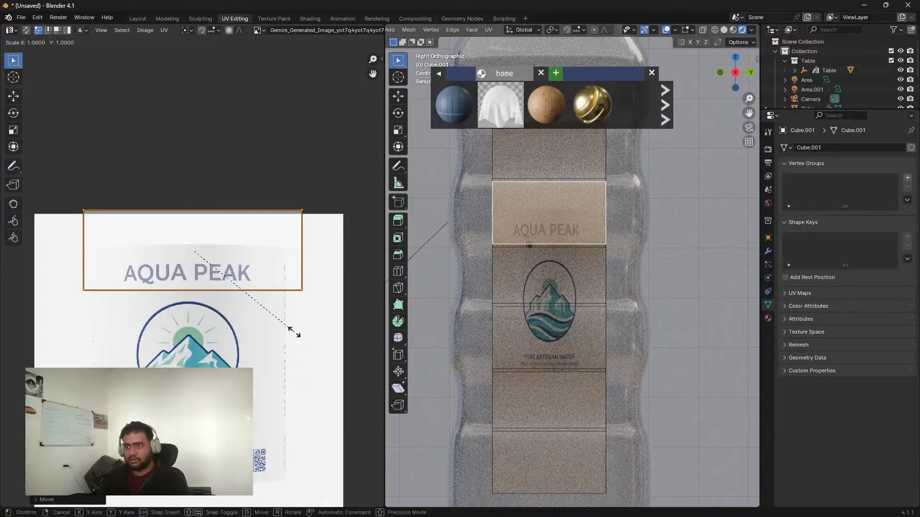
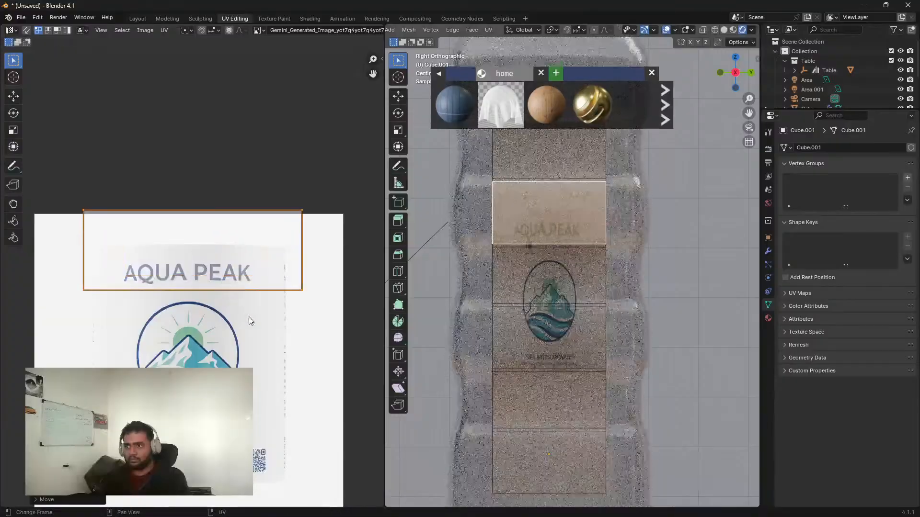
key(x)
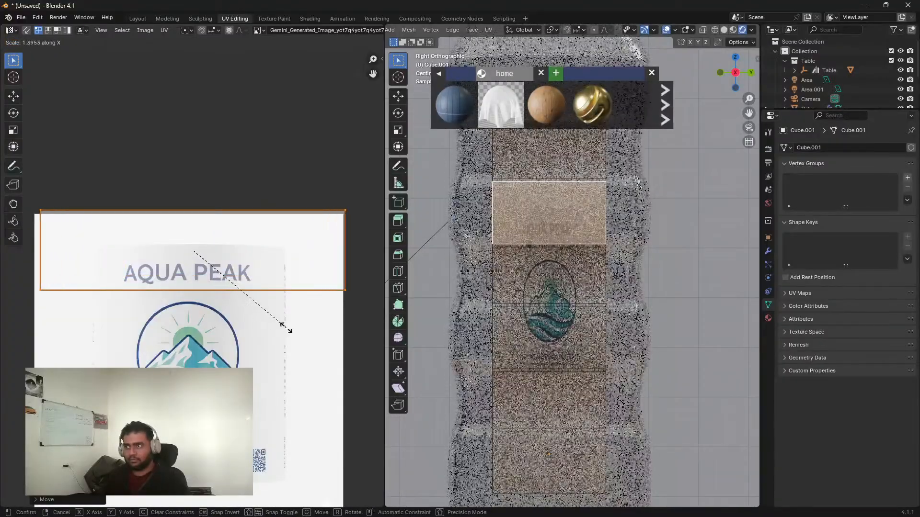
click(211, 297)
key(g)
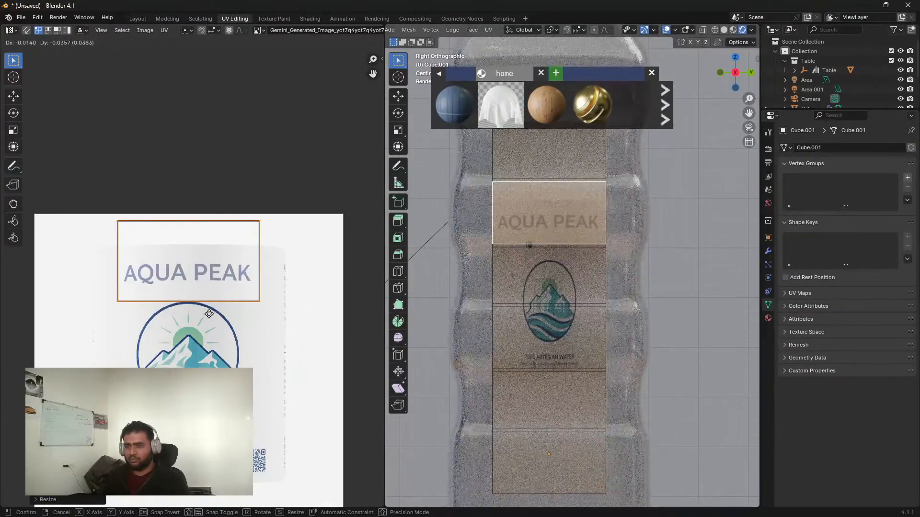
click(211, 312)
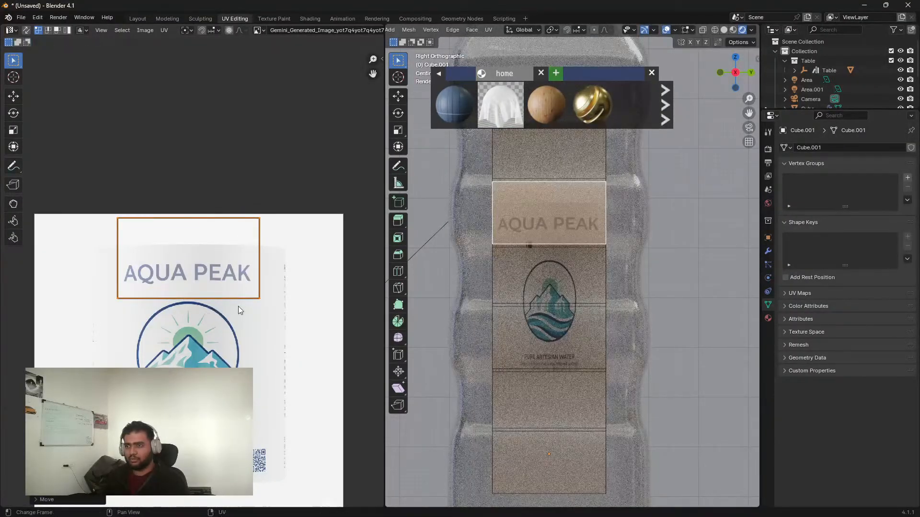
Step: Select the narrow strip below the AQUA PEAK face, scale its UVs to about 0.51 and move them into the blank gap beneath the text
click(538, 245)
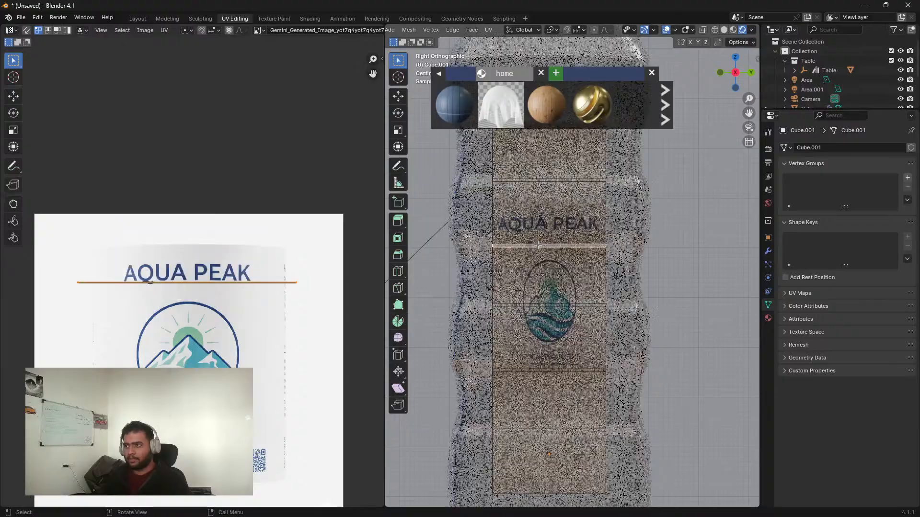
scroll(531, 260, up, 6)
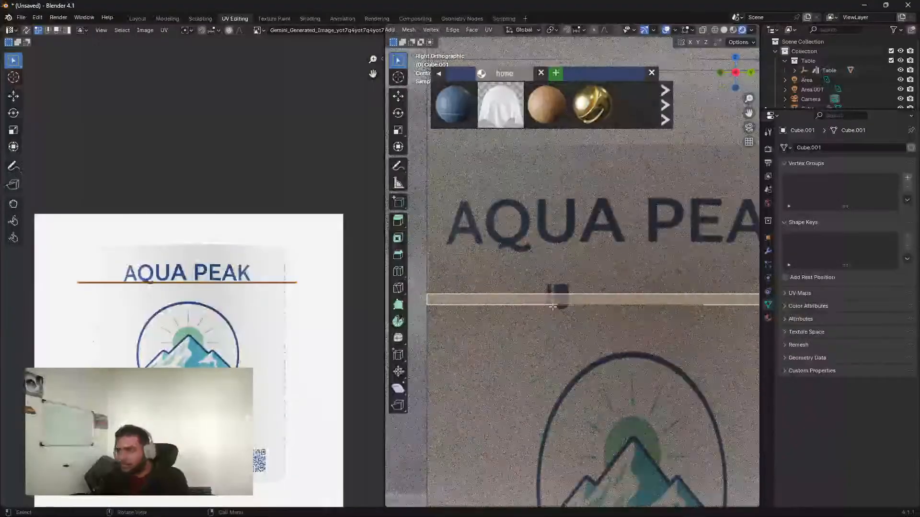
click(536, 285)
middle_drag(577, 288, 589, 232)
scroll(536, 314, down, 5)
click(592, 229)
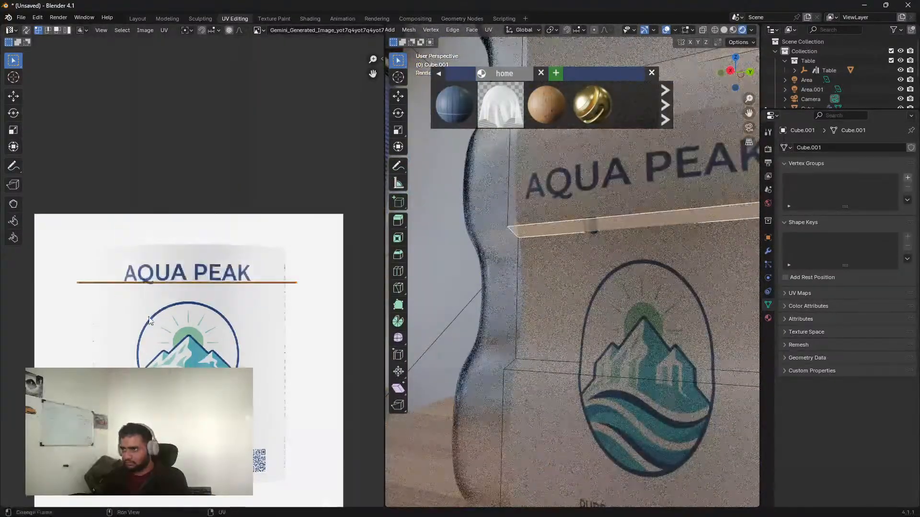
scroll(177, 303, up, 2)
middle_drag(177, 309, 187, 341)
scroll(187, 342, down, 2)
key(s)
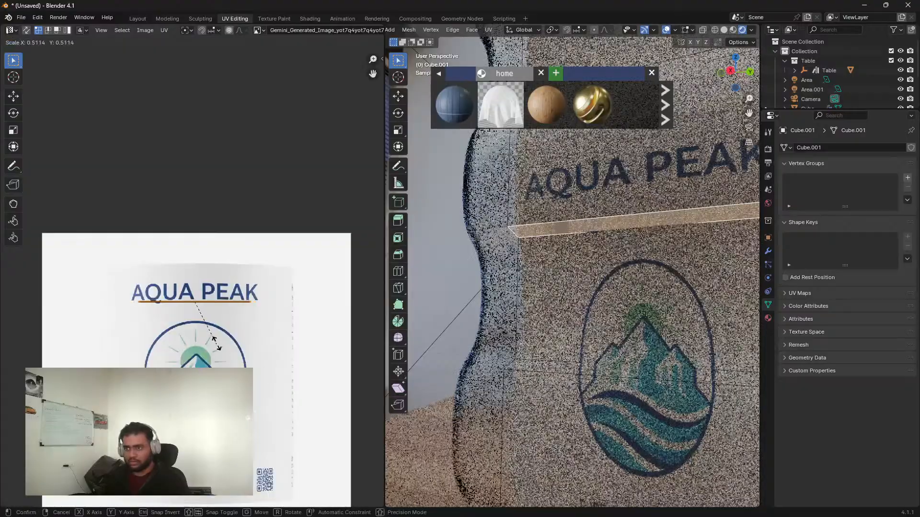
click(215, 346)
key(g)
click(224, 355)
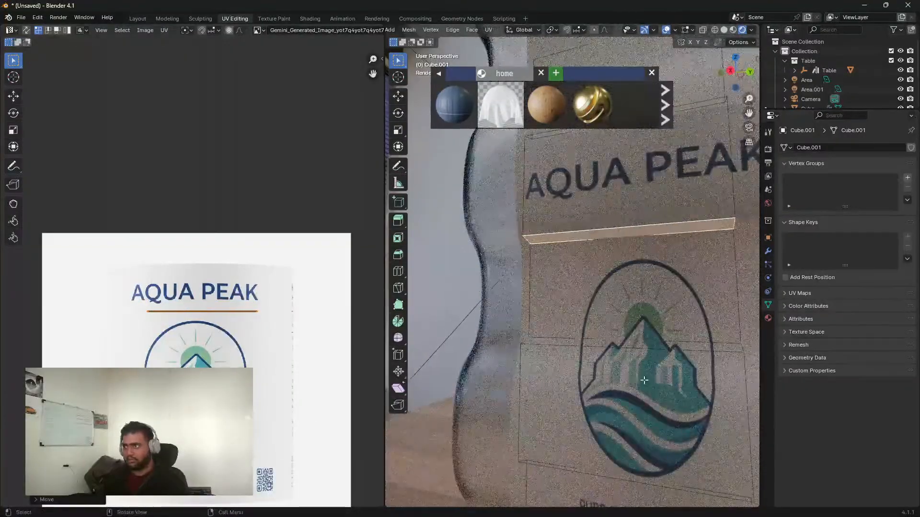
Step: Select the two label faces with the circular logo and their adjoining strips, scale their UVs up by about 1.43 and move them down about 0.116
scroll(644, 380, down, 3)
click(551, 254)
scroll(255, 352, up, 1)
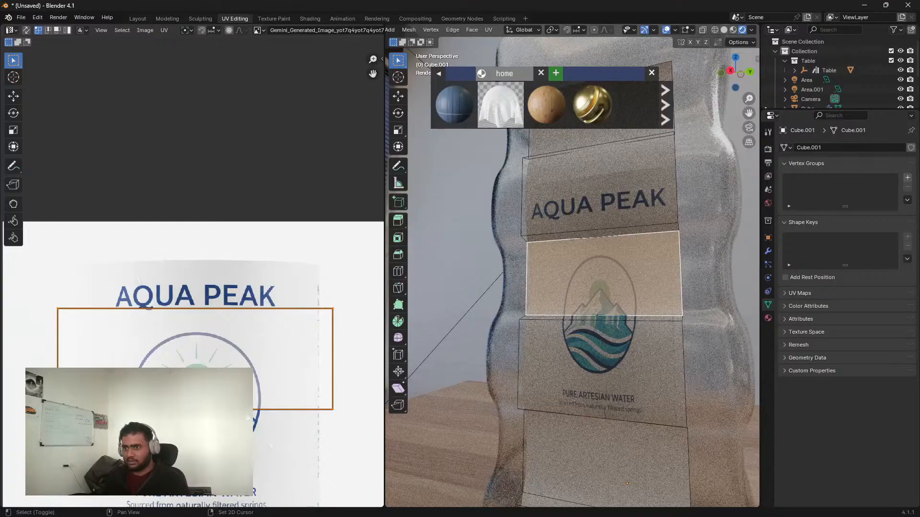
shift+click(564, 336)
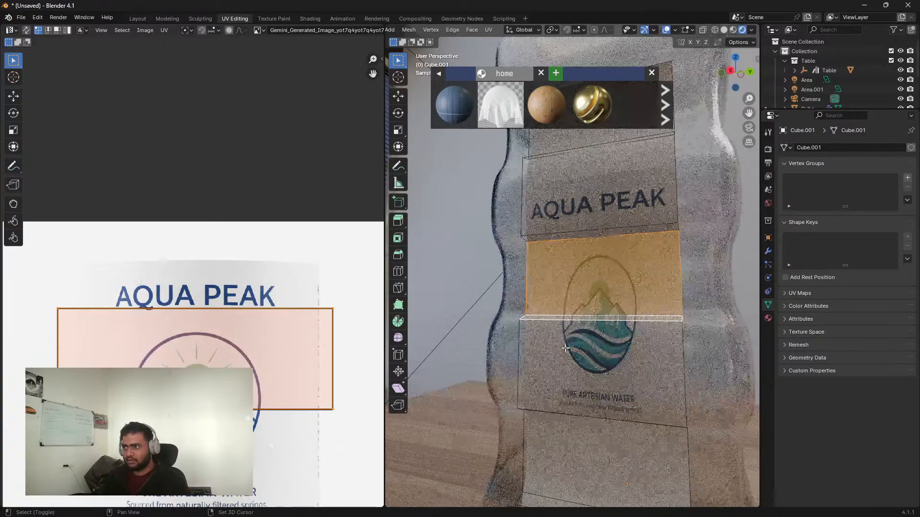
scroll(280, 400, down, 3)
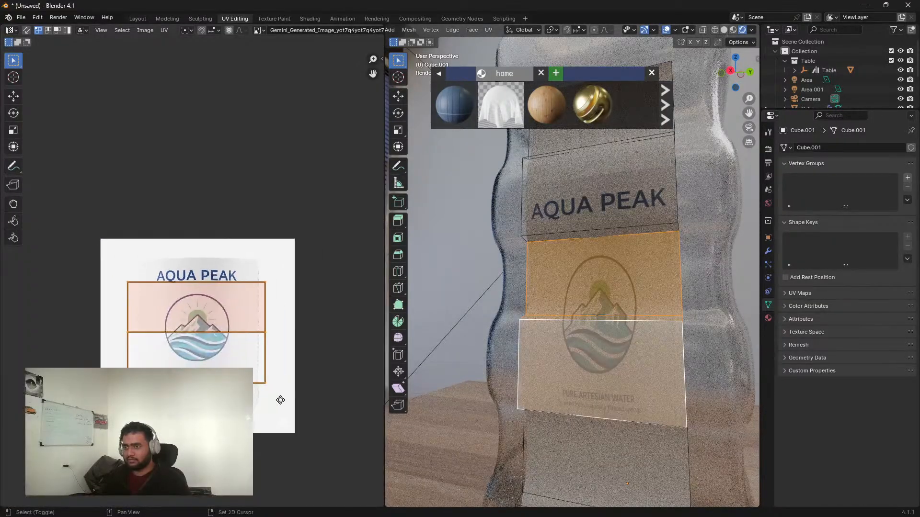
middle_drag(554, 440, 580, 378)
key(ctrl+z)
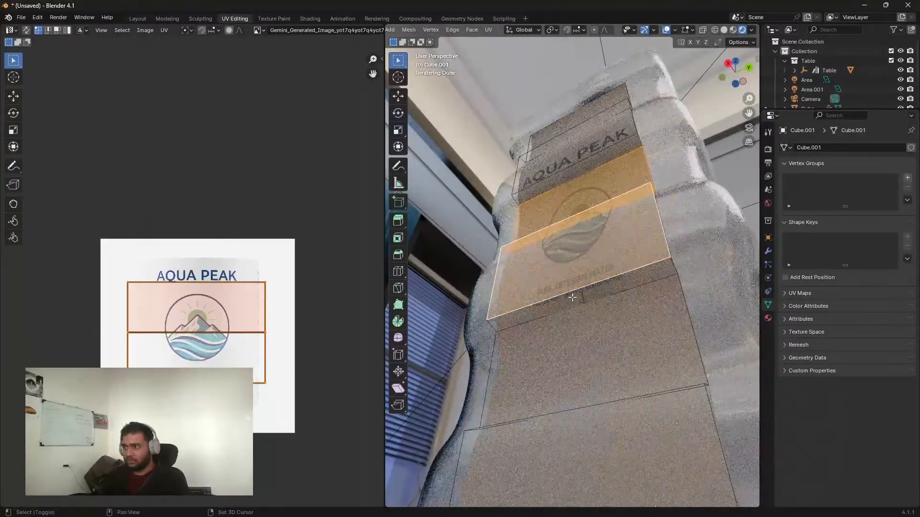
shift+click(572, 298)
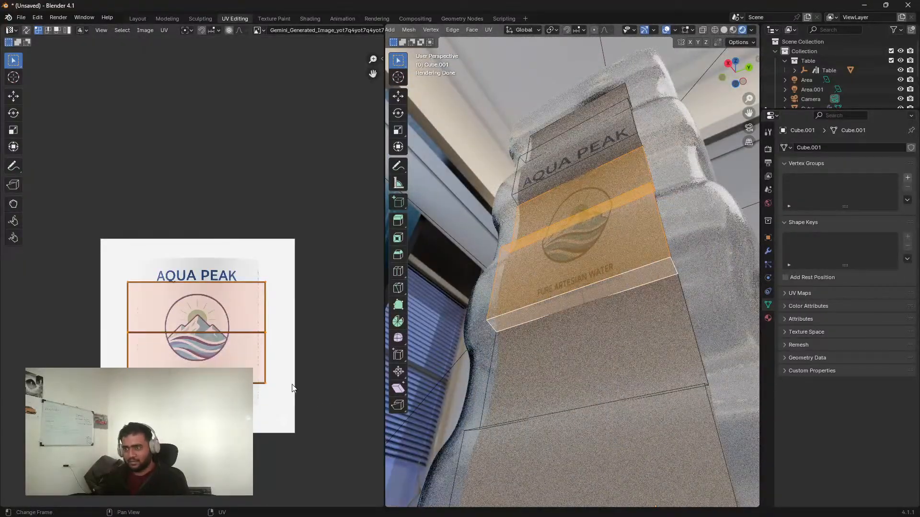
key(s)
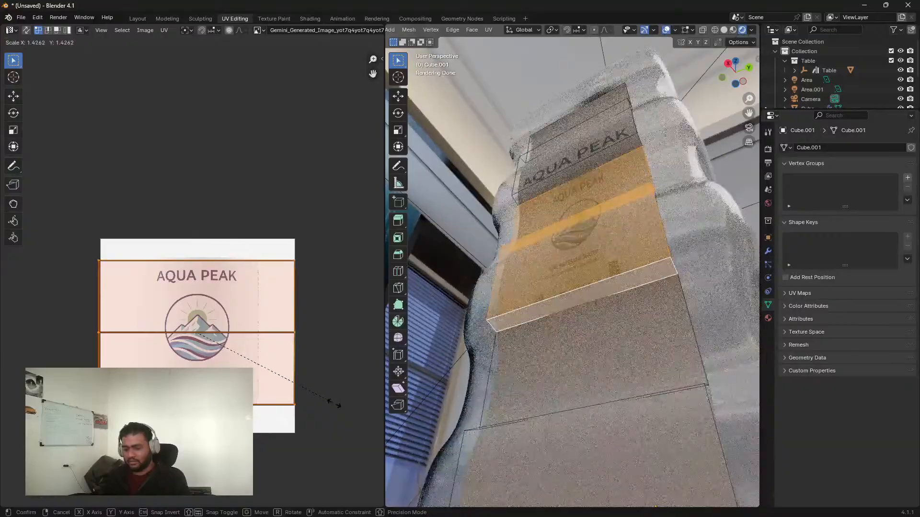
click(334, 405)
key(g)
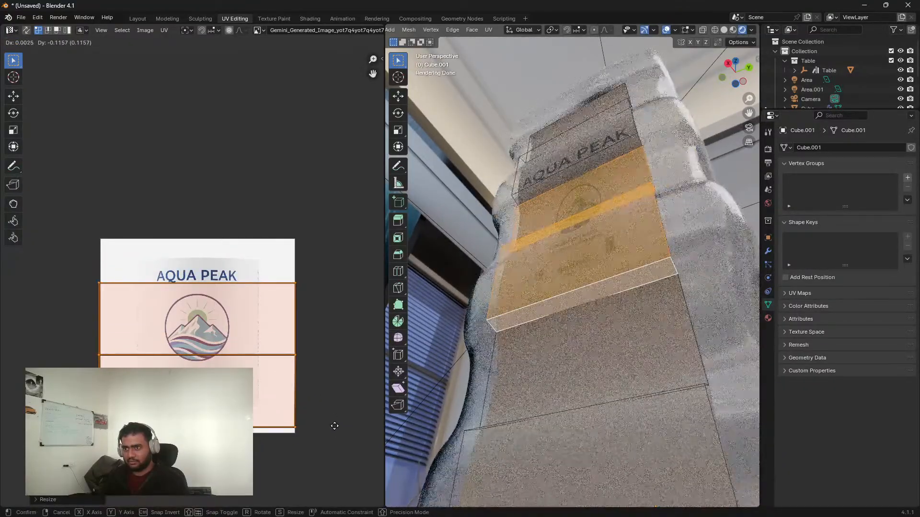
click(337, 426)
middle_drag(598, 311, 646, 345)
key(KP_1)
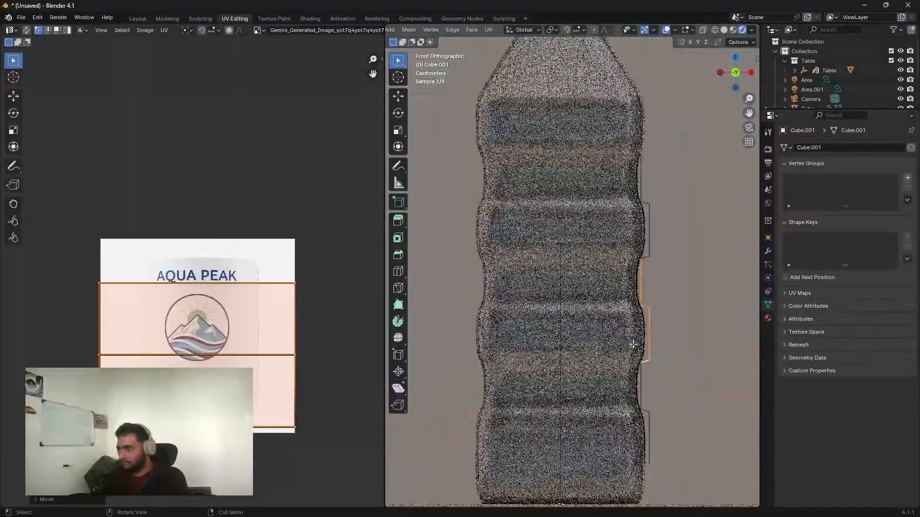
Step: Select the upper label face with the circular logo, scale its UVs up slightly and move them down to frame the whole emblem
key(KP_3)
scroll(632, 344, up, 3)
shift+middle_drag(633, 344, 569, 290)
scroll(575, 325, up, 1)
shift+middle_drag(576, 331, 584, 338)
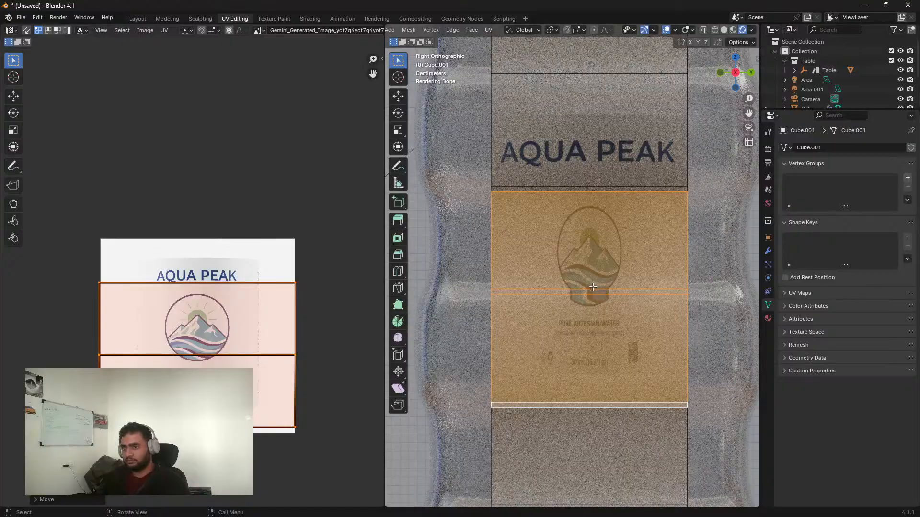
click(224, 327)
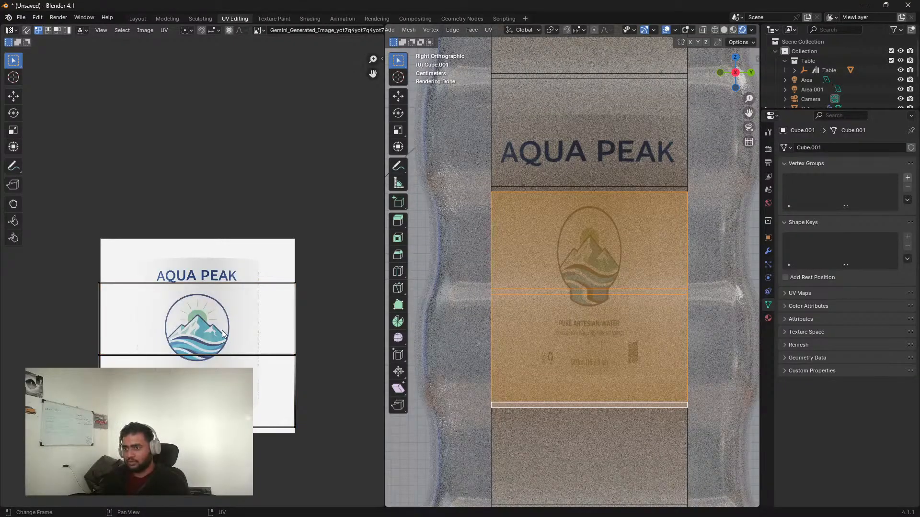
click(532, 267)
scroll(235, 321, up, 1)
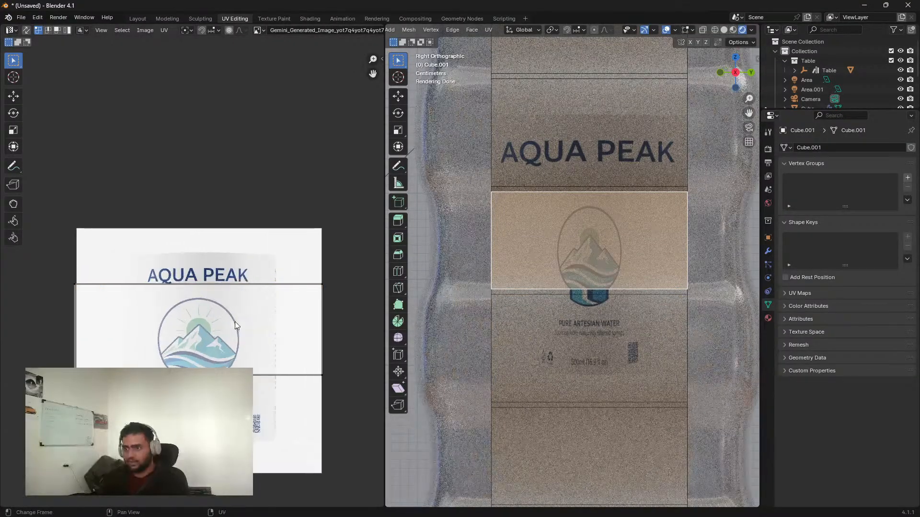
click(300, 361)
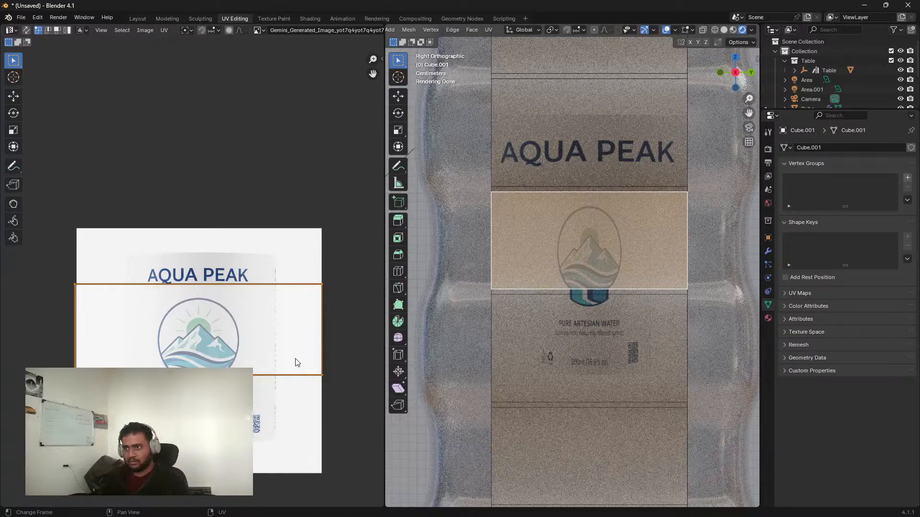
key(s)
click(301, 360)
key(g)
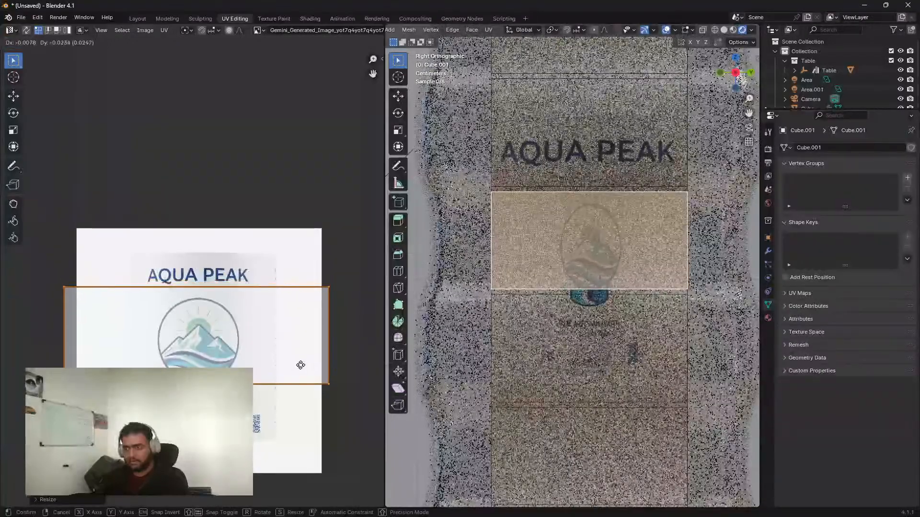
click(302, 370)
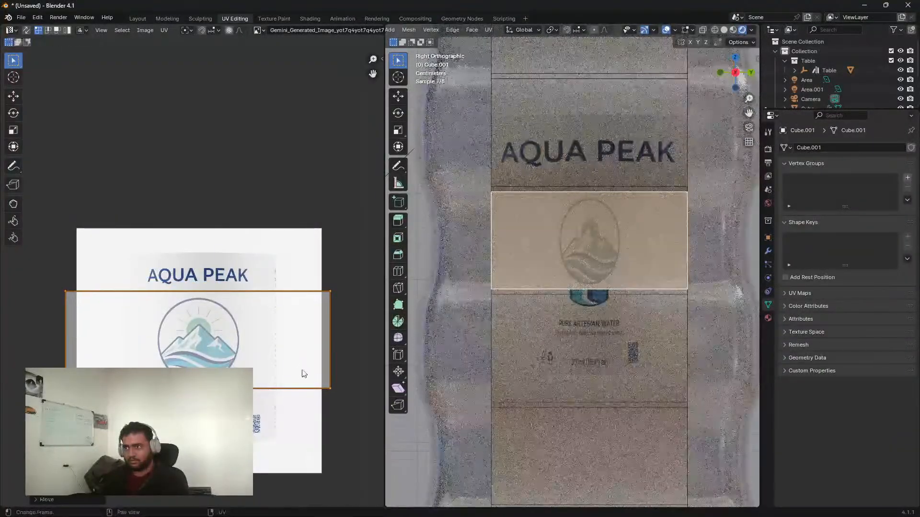
Step: Select the narrow strip below the logo face, scale its UVs down and move them into the blank gap beneath the emblem
click(588, 292)
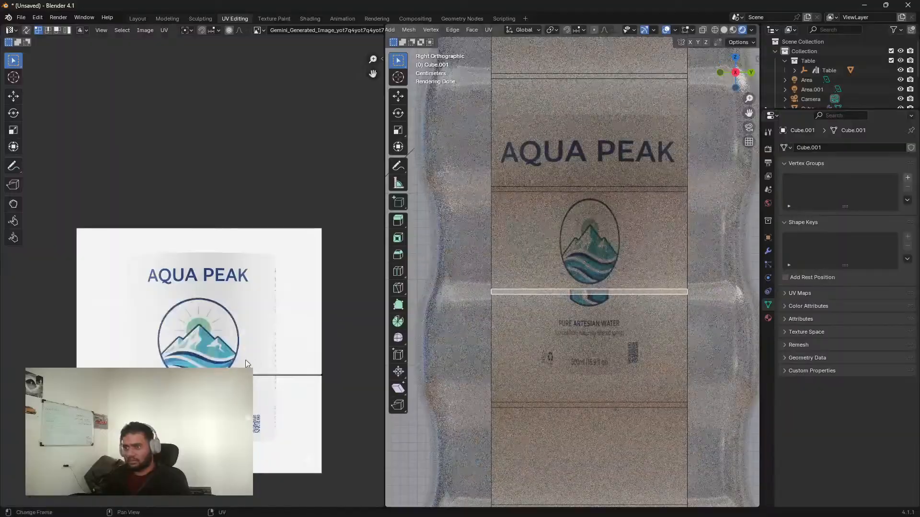
key(g)
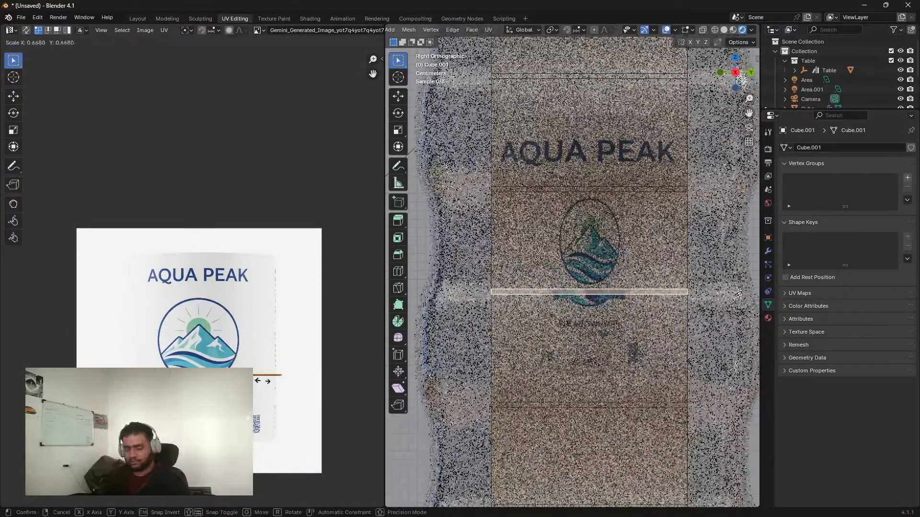
click(270, 395)
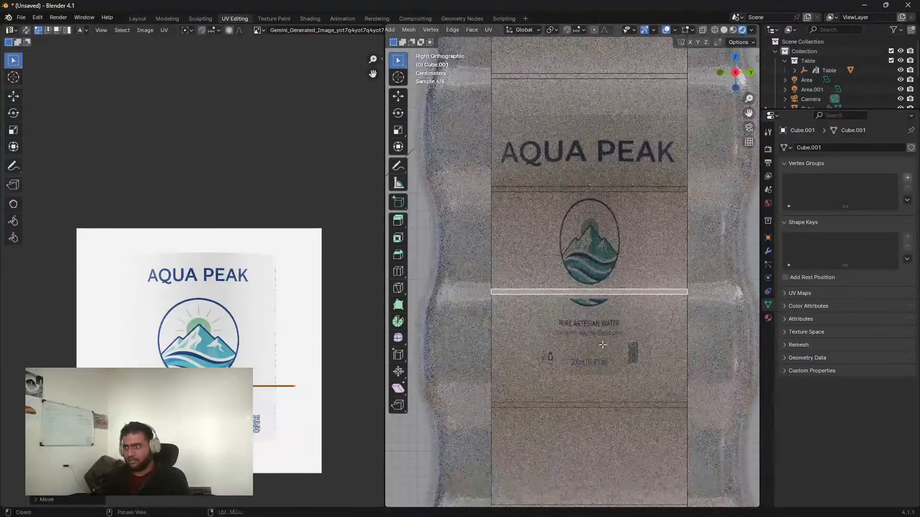
Step: Select the label face with the PURE ARTESIAN WATER text, scale its UVs to about 0.80 and check the label in Object Mode
click(583, 312)
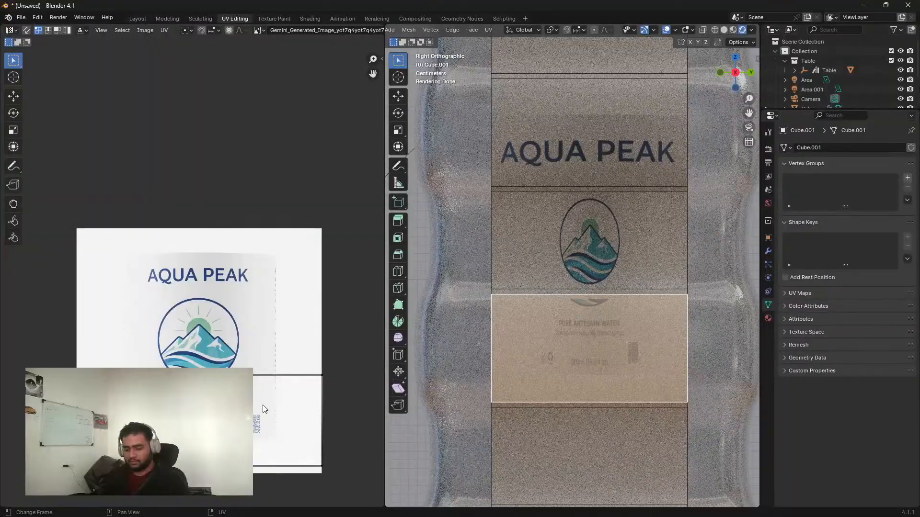
key(s)
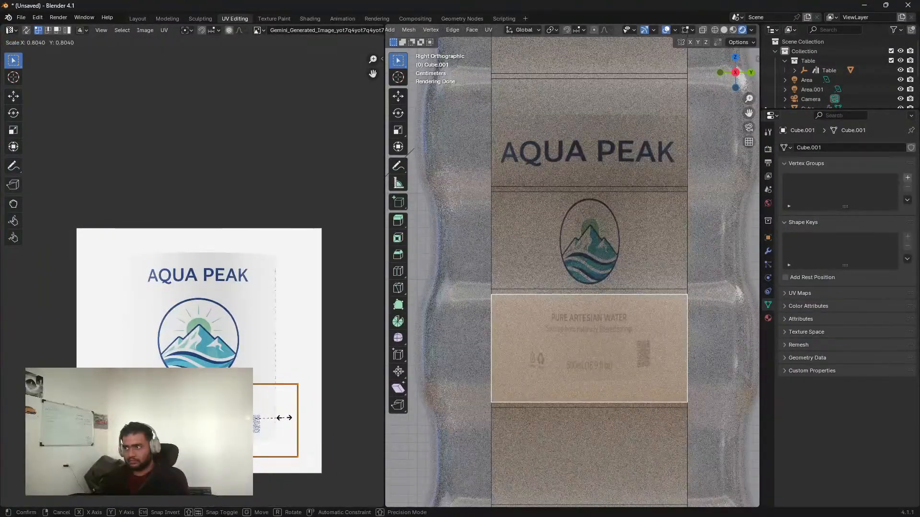
click(285, 419)
click(369, 311)
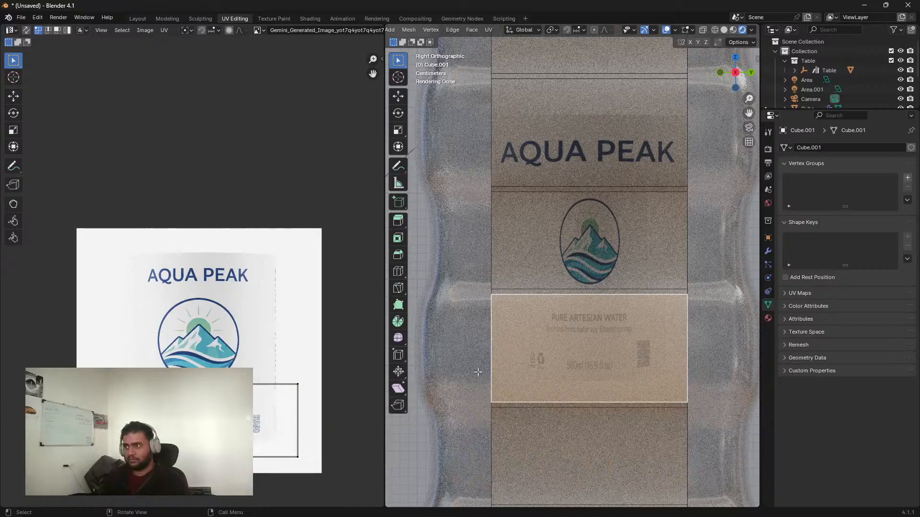
key(Tab)
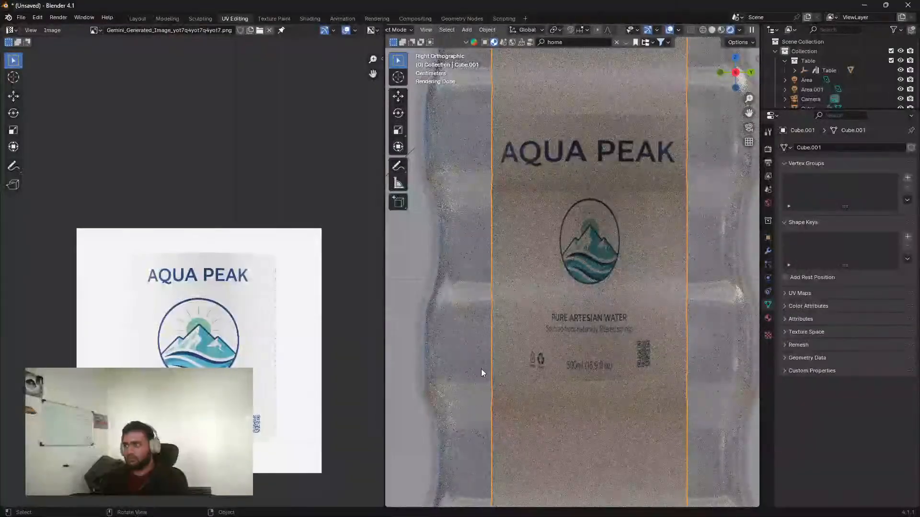
key(Tab)
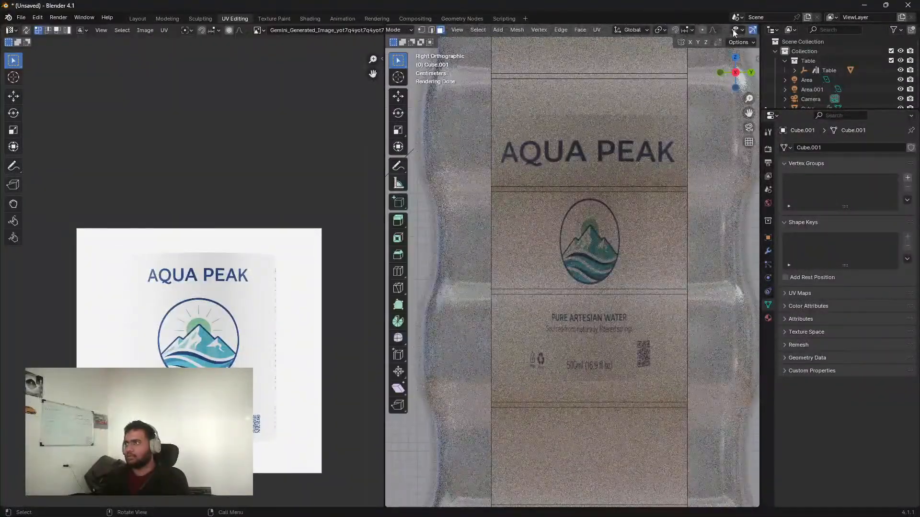
Step: Set the 3D view to solid shading and return to the Layout workspace
scroll(730, 29, down, 5)
click(714, 30)
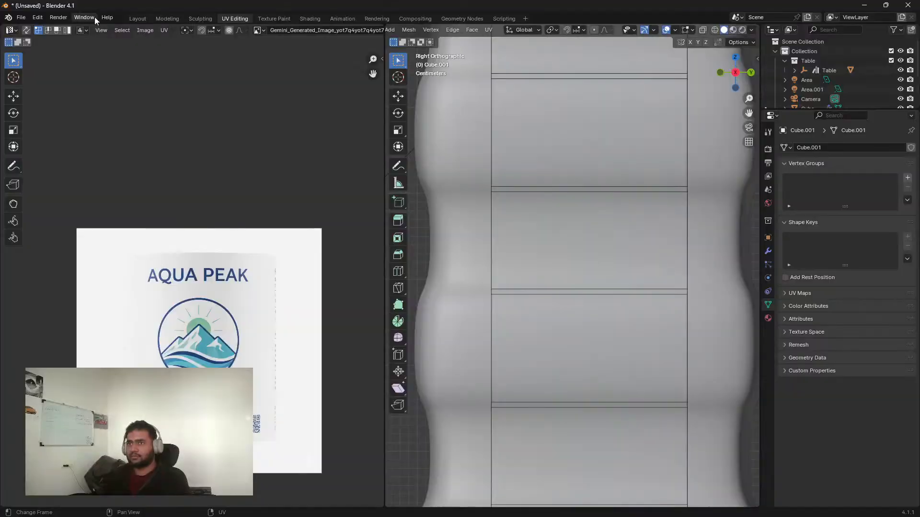
click(167, 19)
click(143, 19)
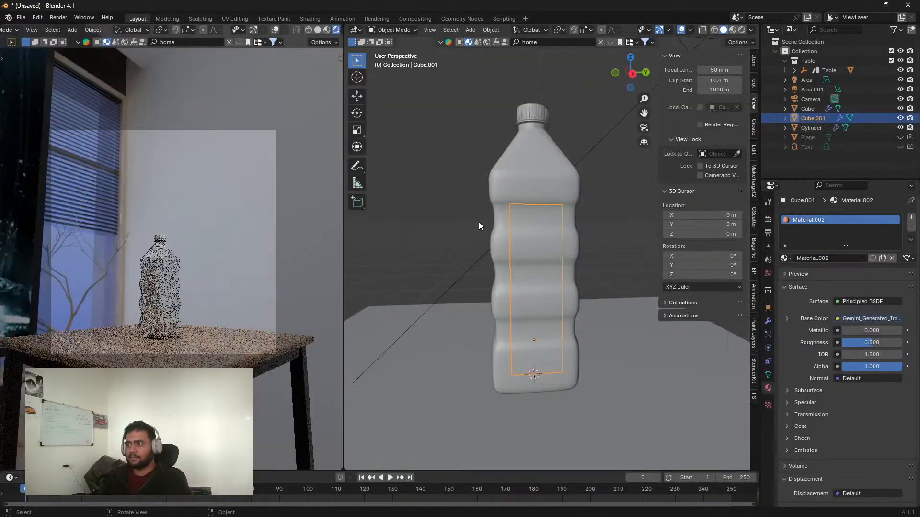
Step: Lower the label material's roughness to 0.154 while checking the label close up in the rendered camera view
scroll(190, 296, up, 5)
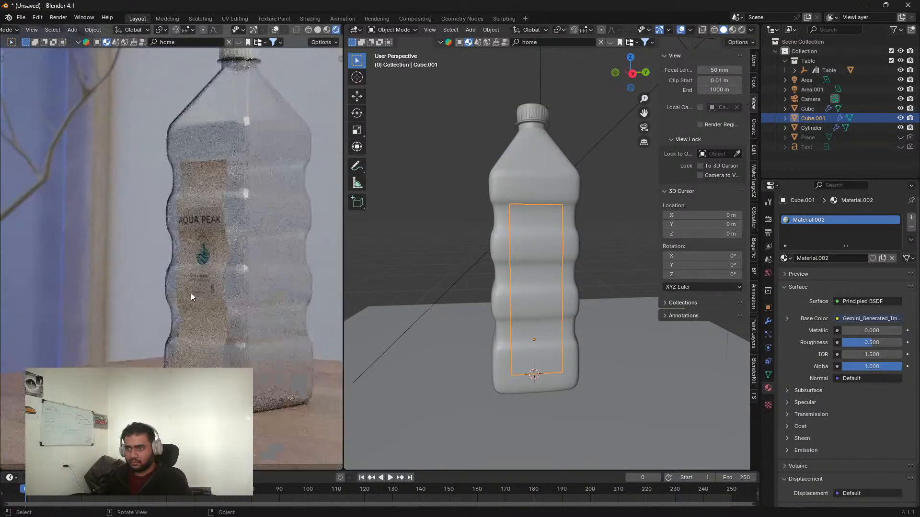
scroll(209, 303, up, 6)
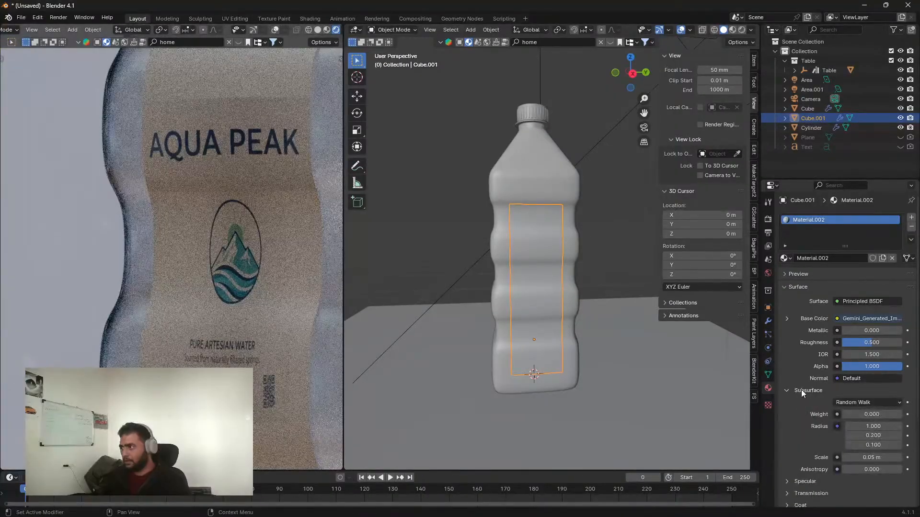
mouse_move(854, 342)
mouse_down()
mouse_move(836, 343)
mouse_move(853, 346)
mouse_up()
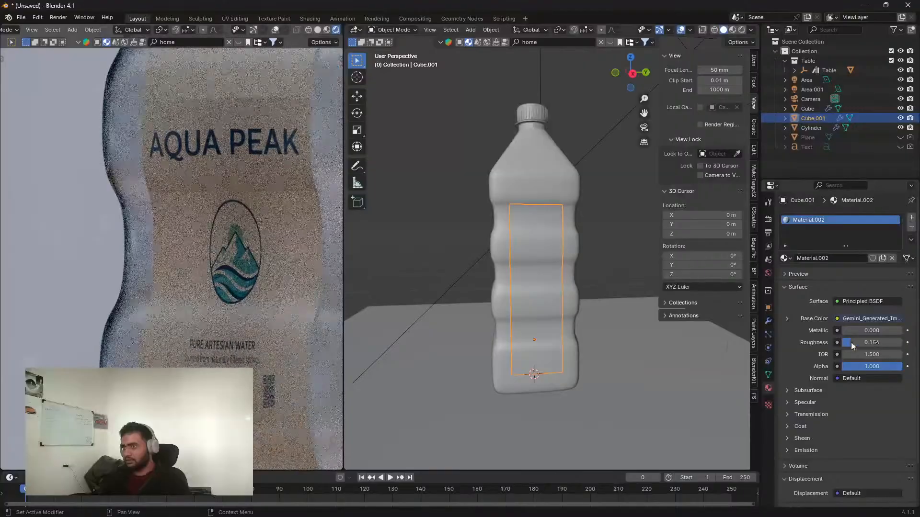
scroll(232, 275, down, 6)
scroll(547, 260, down, 4)
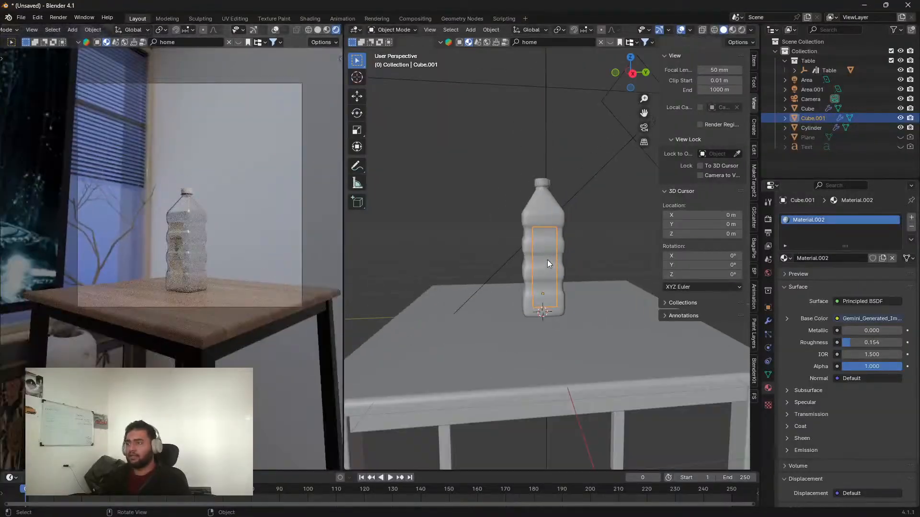
Step: Return the rendered view to the camera and select the large area light above the table
middle_drag(548, 259, 504, 270)
scroll(504, 269, down, 2)
middle_drag(145, 265, 204, 268)
key(KP_0)
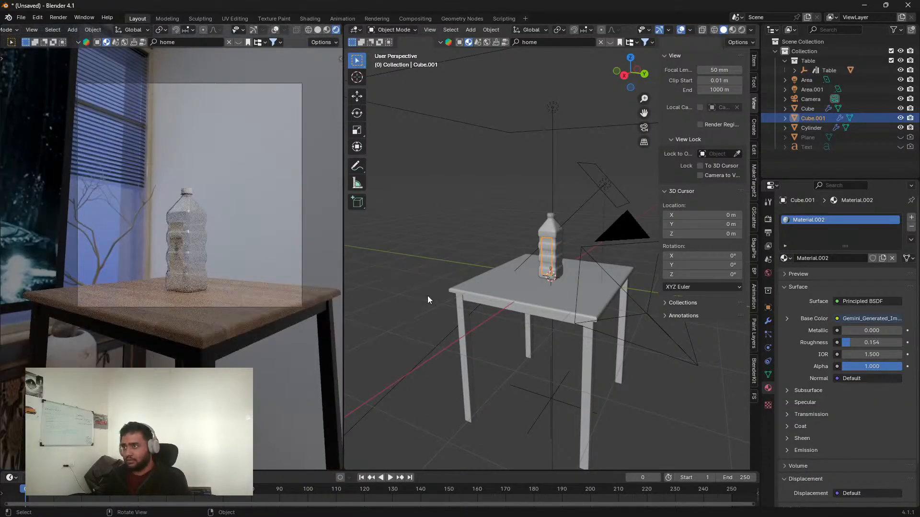
scroll(496, 297, down, 3)
middle_drag(498, 298, 549, 359)
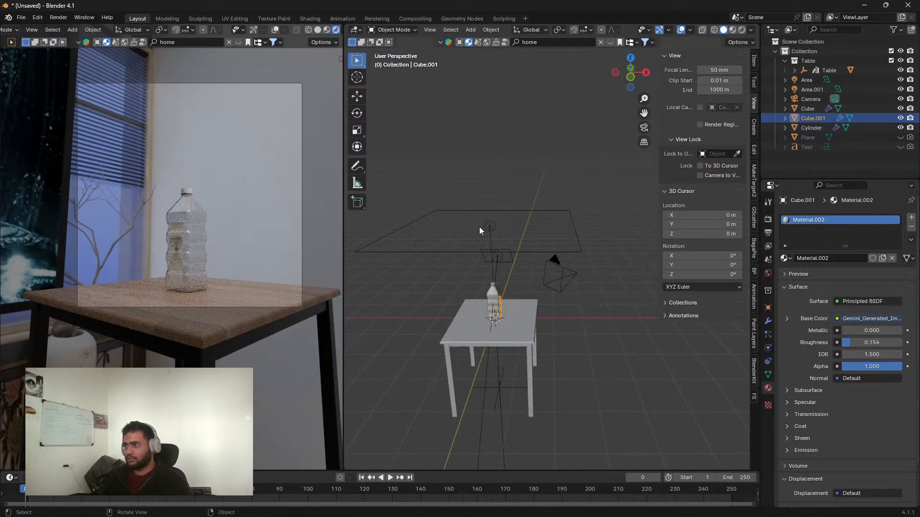
click(497, 241)
Step: Examine the large area light's placement relative to the bottle, table and camera from the right, front and back views
key(KP_3)
scroll(522, 300, up, 1)
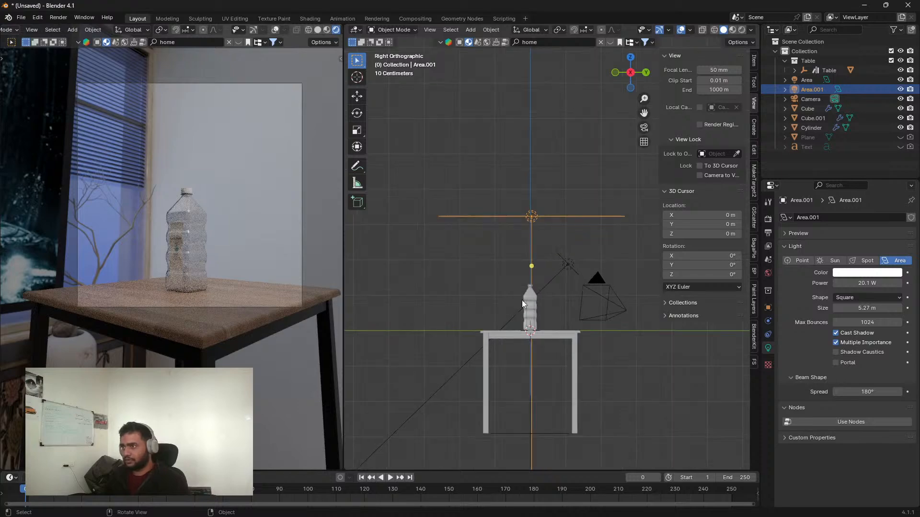
shift+middle_drag(603, 304, 602, 316)
key(KP_1)
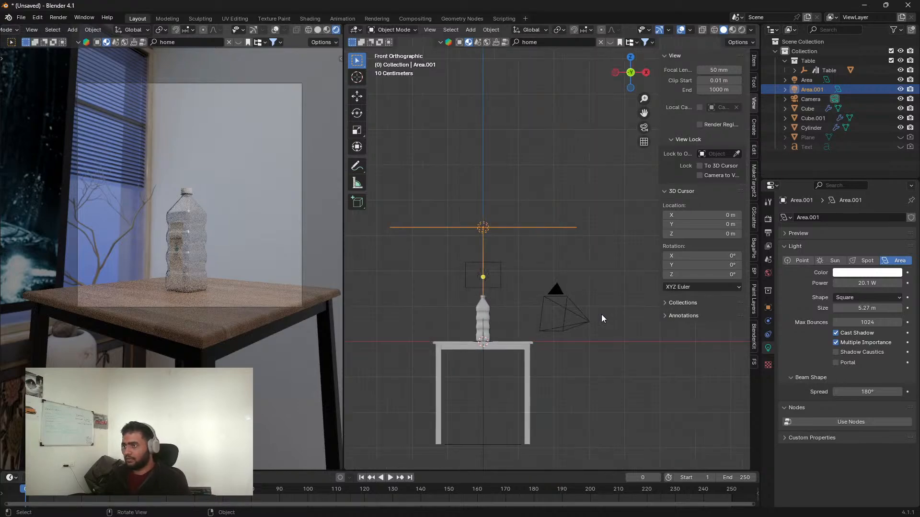
key(KP_3)
key(ctrl+KP_3)
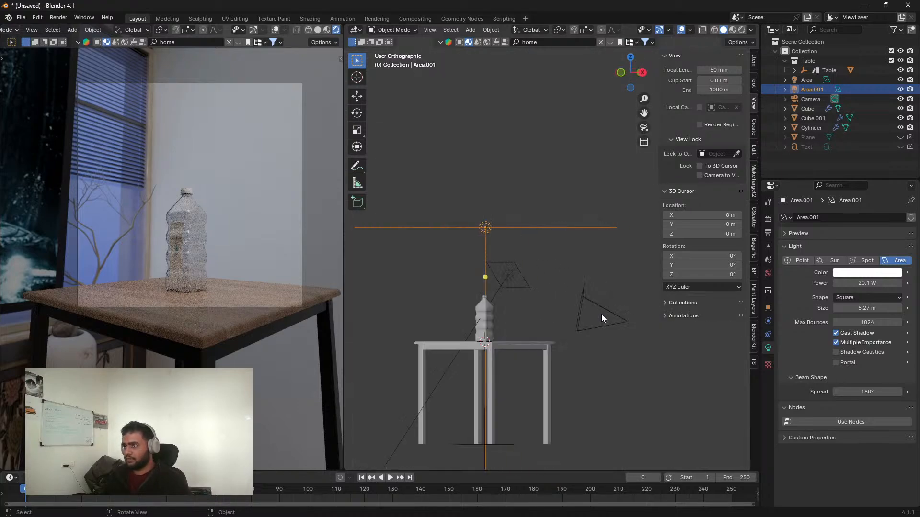
key(KP_1)
key(ctrl+KP_1)
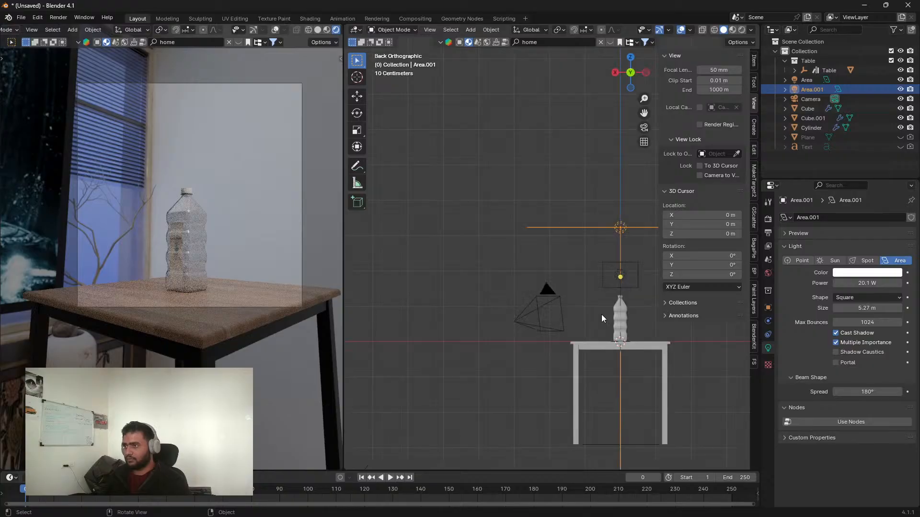
shift+middle_drag(588, 345, 498, 347)
middle_drag(643, 362, 439, 365)
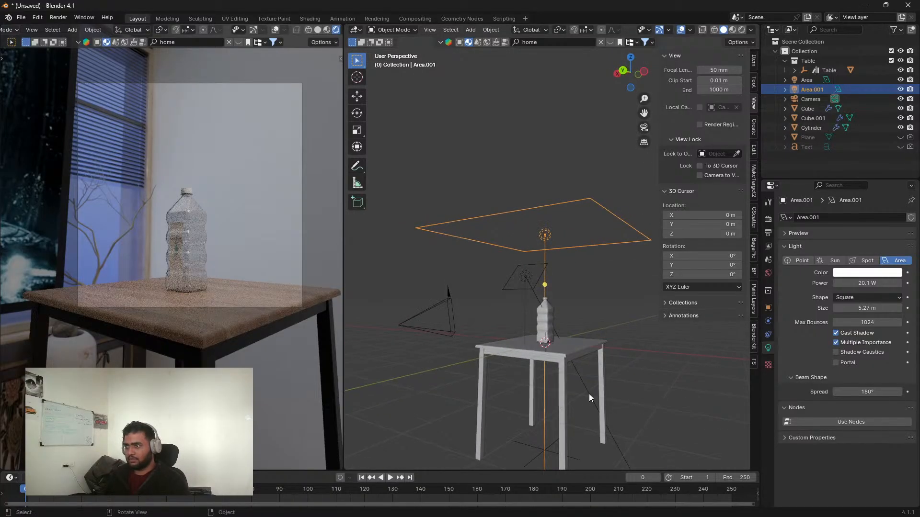
Step: Tilt the large area light by about -39° in the perspective view from behind the table
key(r)
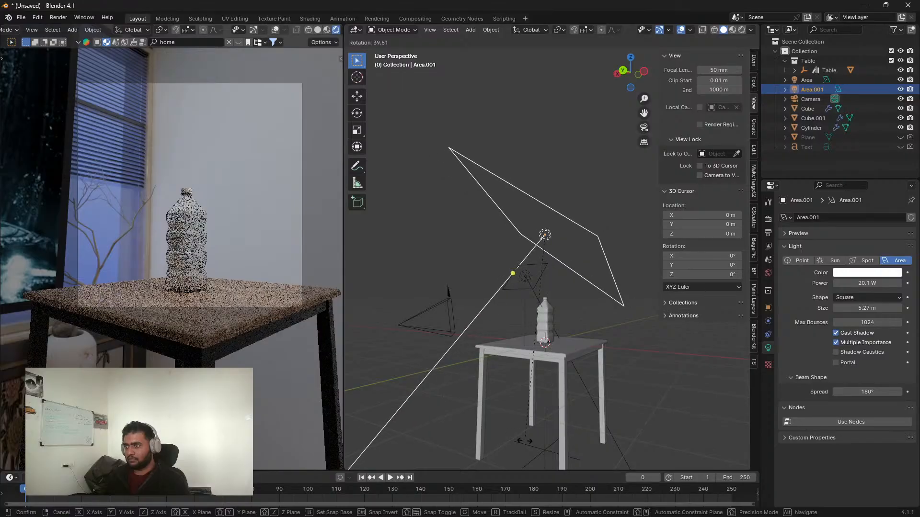
key(Escape)
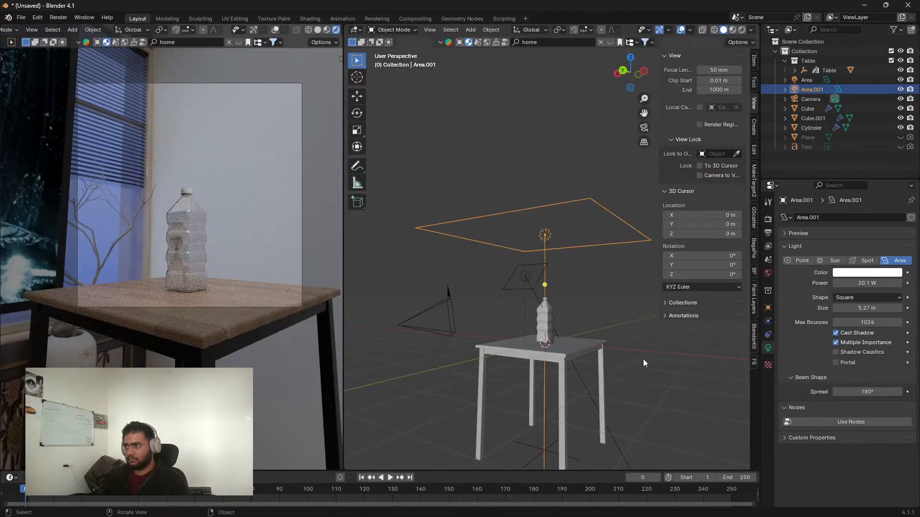
middle_drag(643, 358, 617, 352)
key(r)
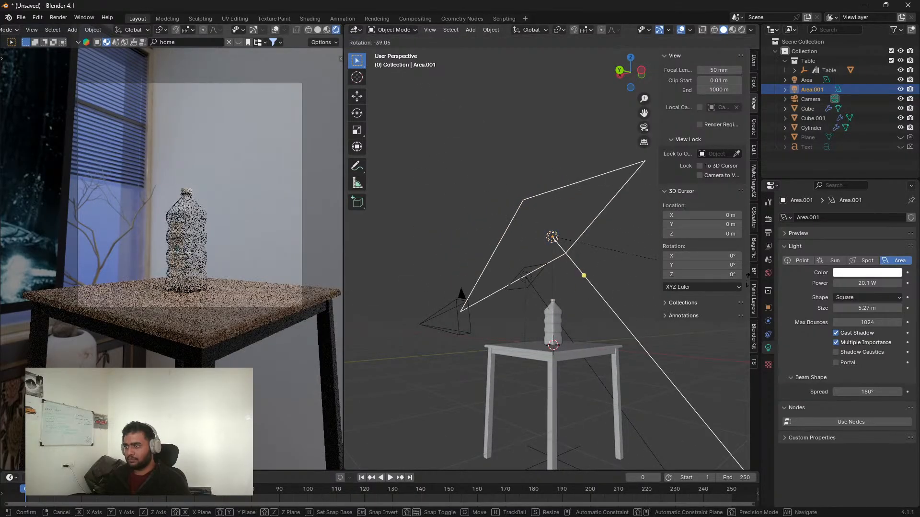
click(701, 307)
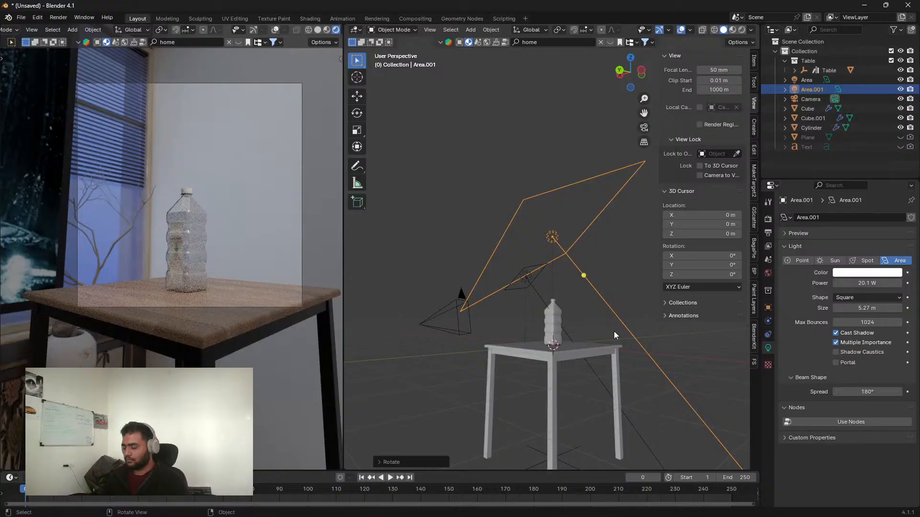
Step: Rotate the large area light about 56° around its local Z axis in the top view
key(KP_1)
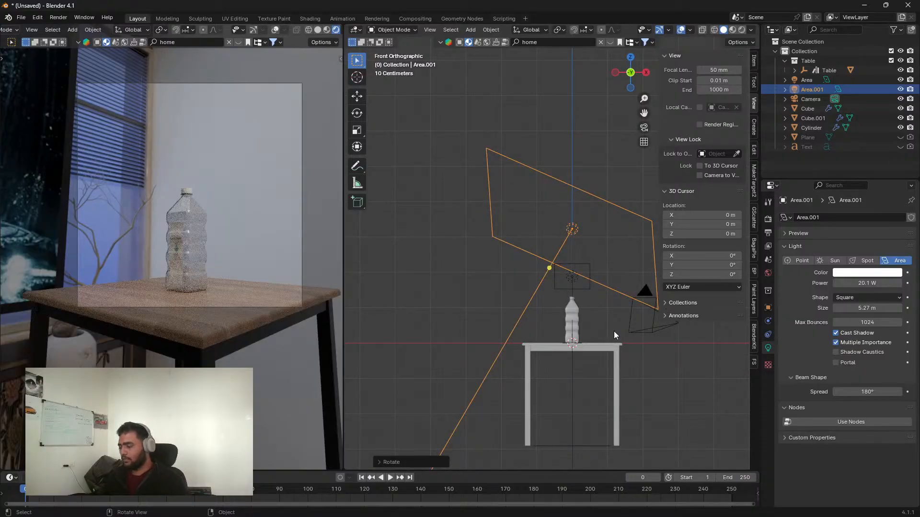
key(KP_7)
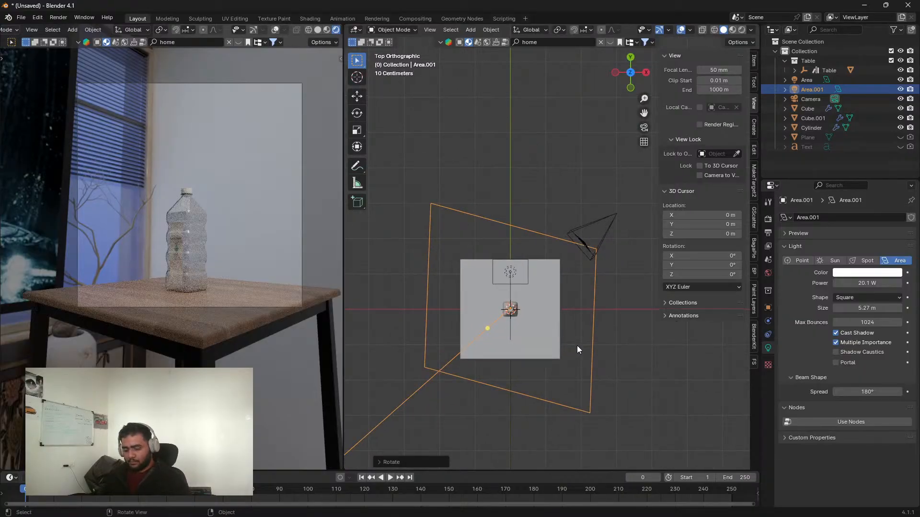
key(r)
key(z)
key(z)
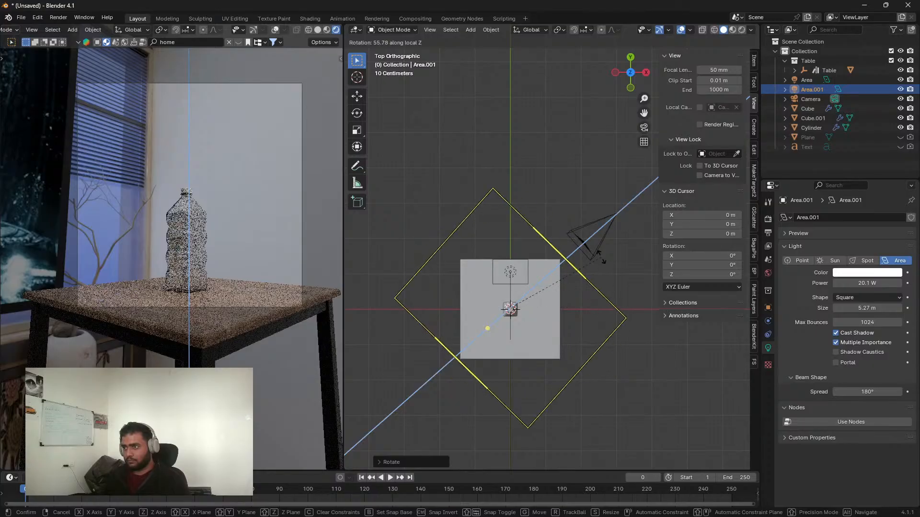
click(602, 261)
Step: Move the large area light from above the bottle toward the camera and raise its power to 105.8 W
key(g)
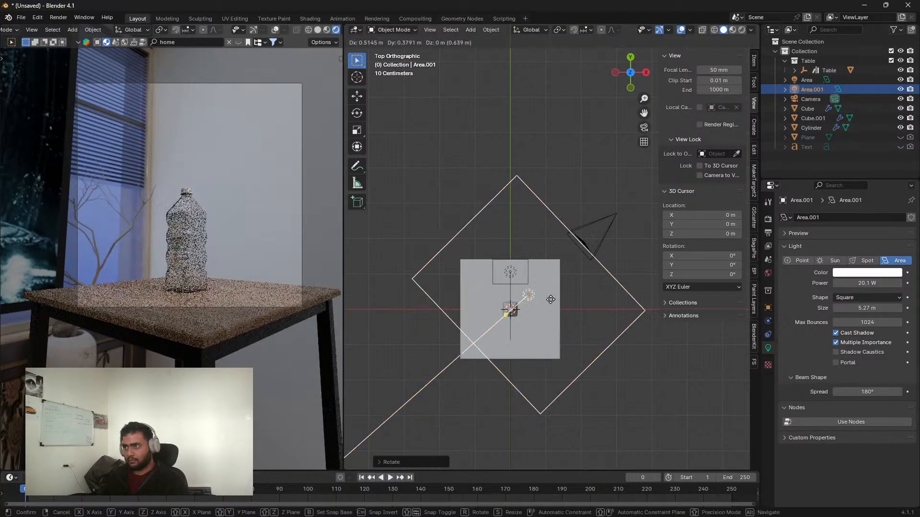
click(592, 268)
mouse_move(868, 282)
mouse_down()
mouse_move(896, 282)
mouse_move(884, 282)
mouse_up()
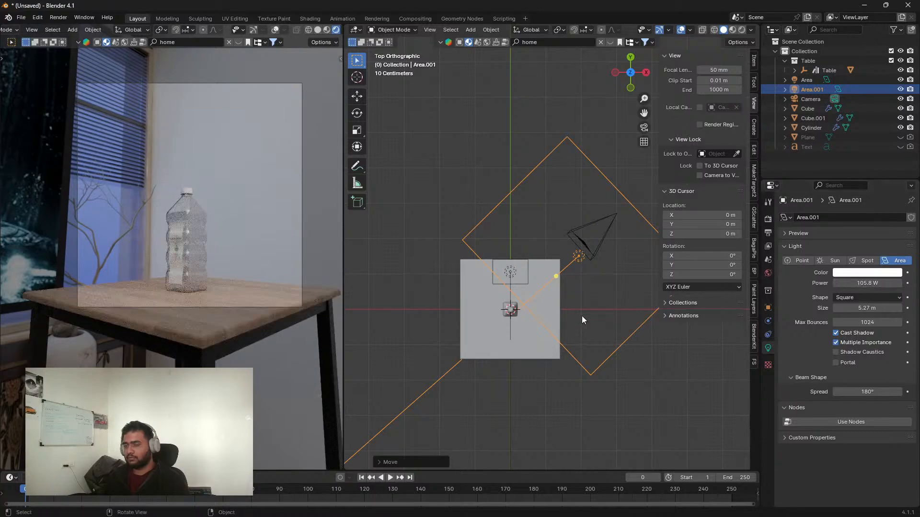
Step: Limit rendering to the render region and set the output resolution to 1000 × 1000 px
click(768, 220)
click(768, 233)
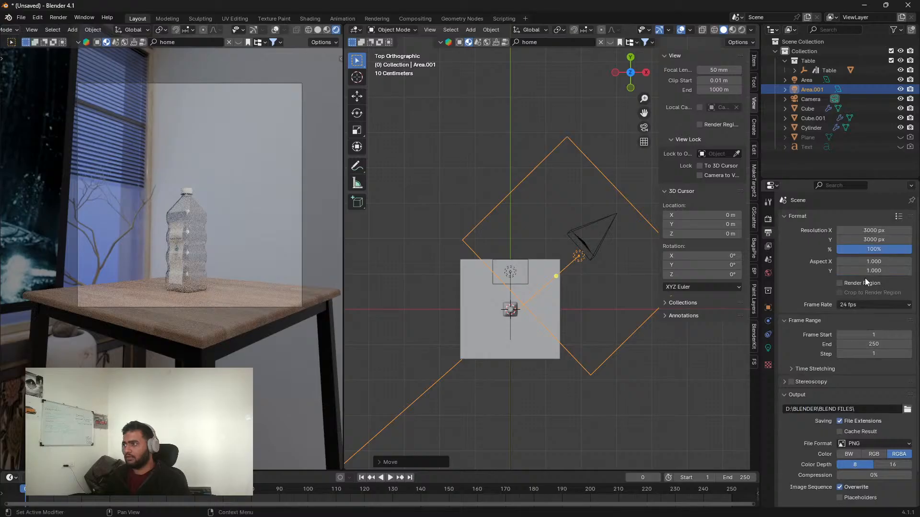
click(840, 281)
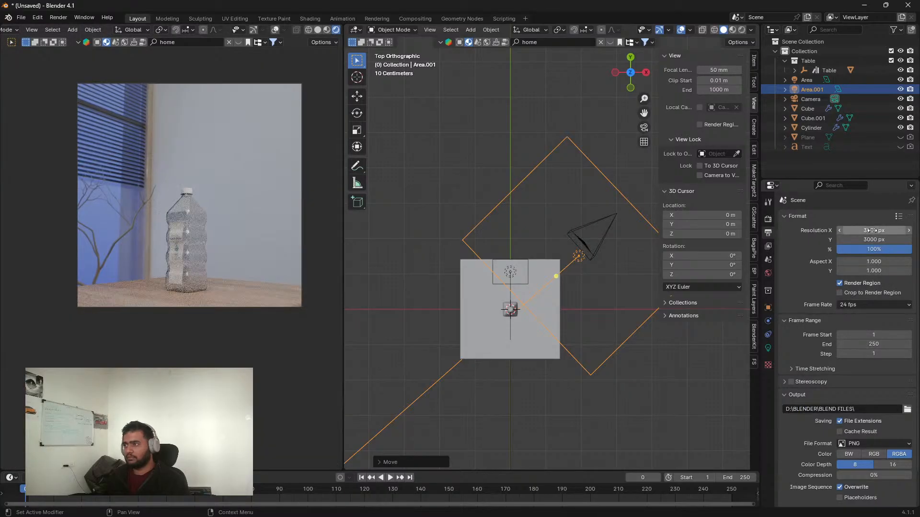
click(870, 230)
text(1000)
key(Tab)
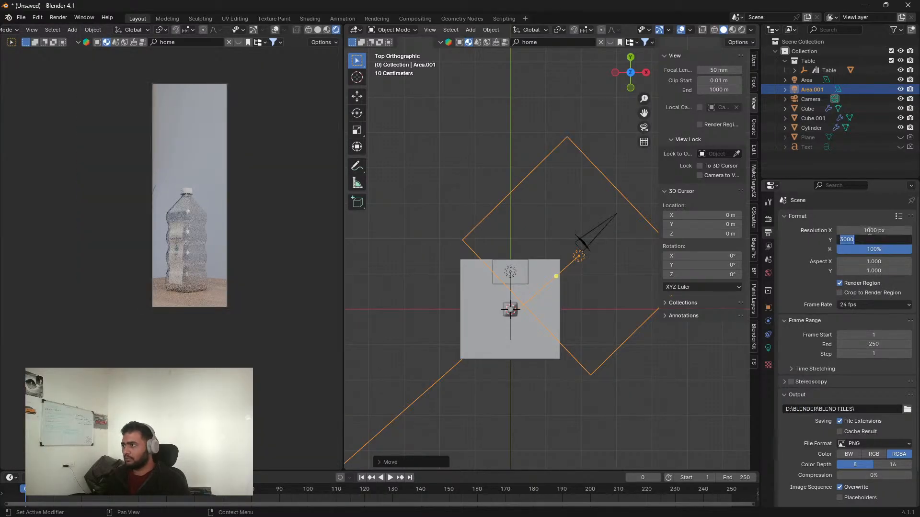
text(1000)
key(Return)
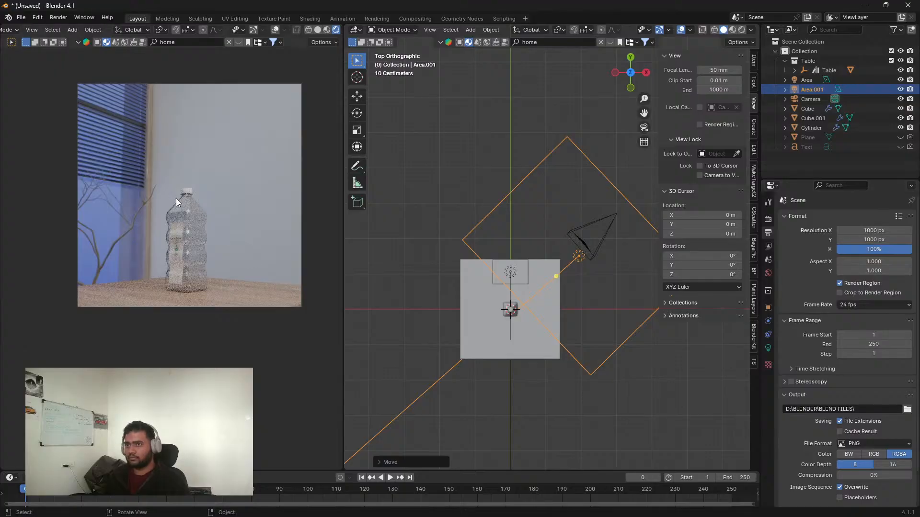
Step: Enlarge the rendered camera view and enable depth of field on the camera
scroll(176, 239, up, 5)
shift+middle_drag(175, 262, 176, 257)
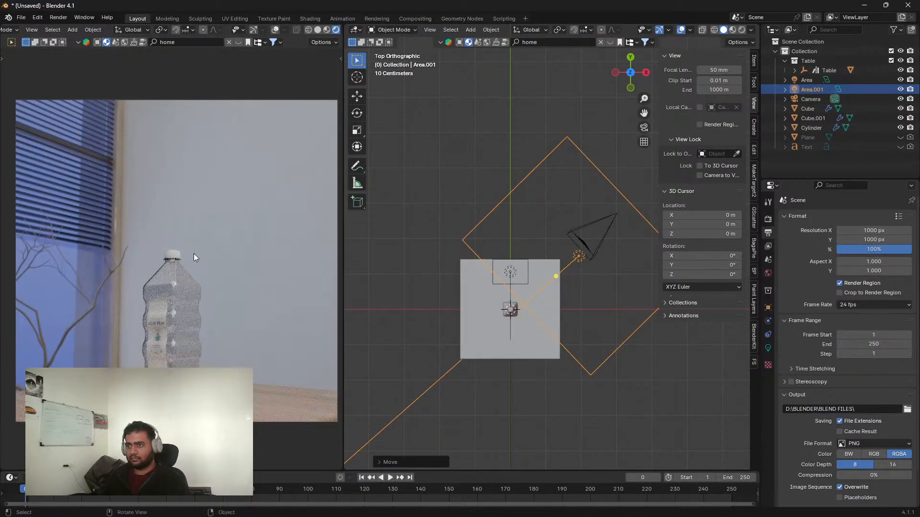
click(815, 99)
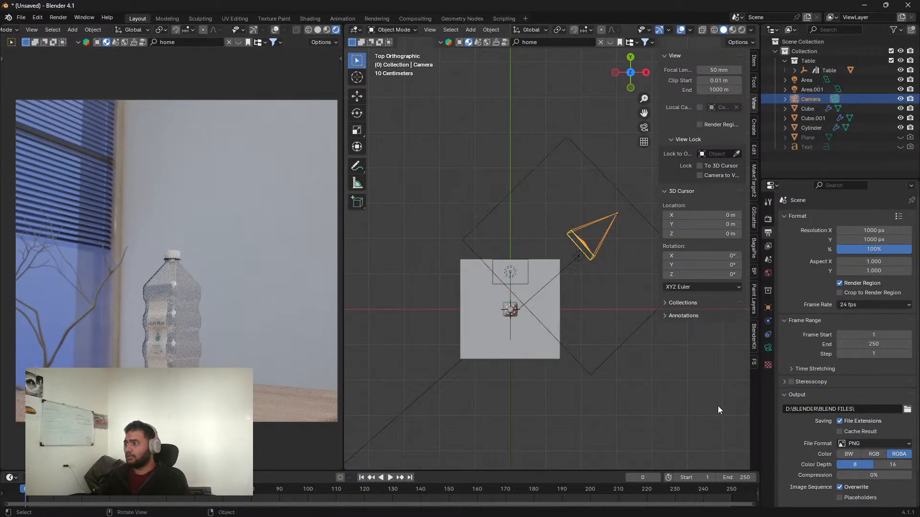
click(768, 348)
click(791, 391)
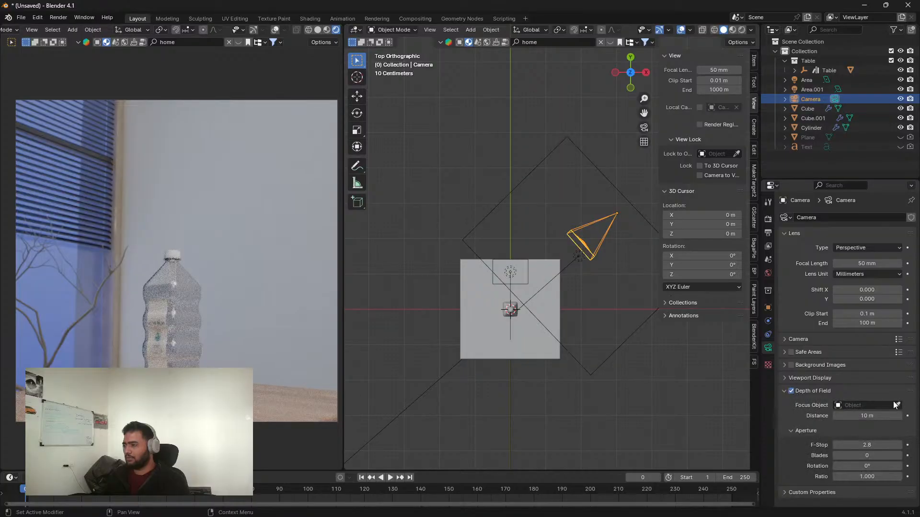
Step: Pick the bottle body Cube.001 as the camera's focus object and set the aperture F-Stop to 1.8
click(870, 405)
click(540, 327)
scroll(494, 341, up, 1)
middle_drag(470, 417, 504, 199)
scroll(464, 378, up, 4)
scroll(479, 297, up, 4)
shift+middle_drag(453, 378, 482, 316)
scroll(482, 315, down, 4)
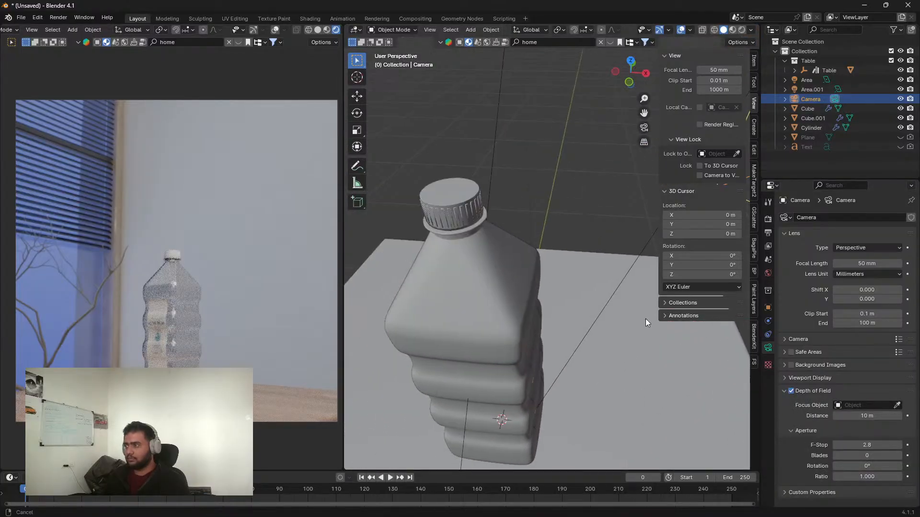
click(897, 405)
click(537, 351)
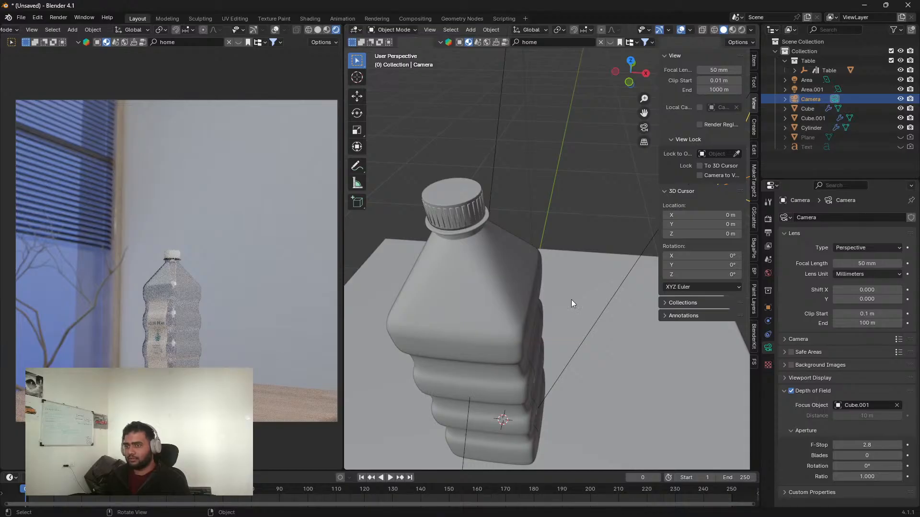
drag(868, 446, 852, 447)
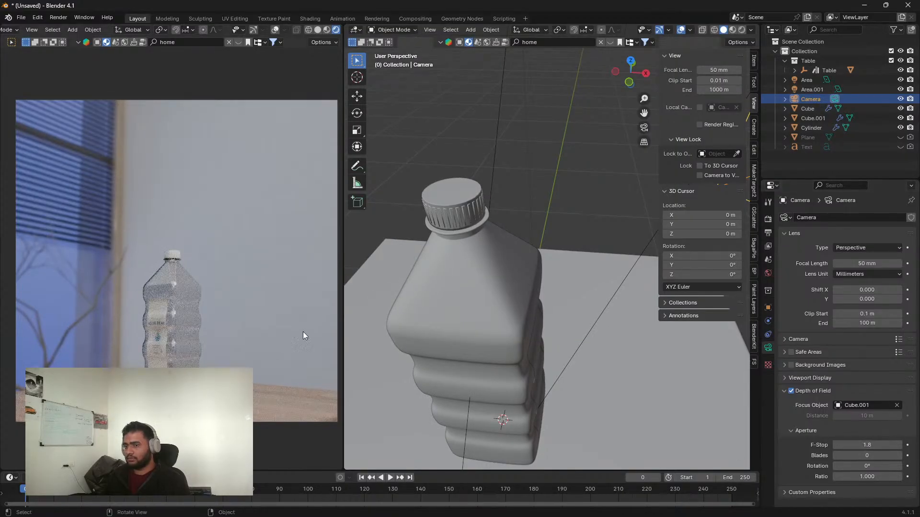
Step: Add a cylinder mesh at the 3D cursor, around the bottle on the table
scroll(534, 317, down, 3)
middle_drag(534, 317, 426, 266)
scroll(522, 282, down, 3)
shift+middle_drag(521, 276, 519, 252)
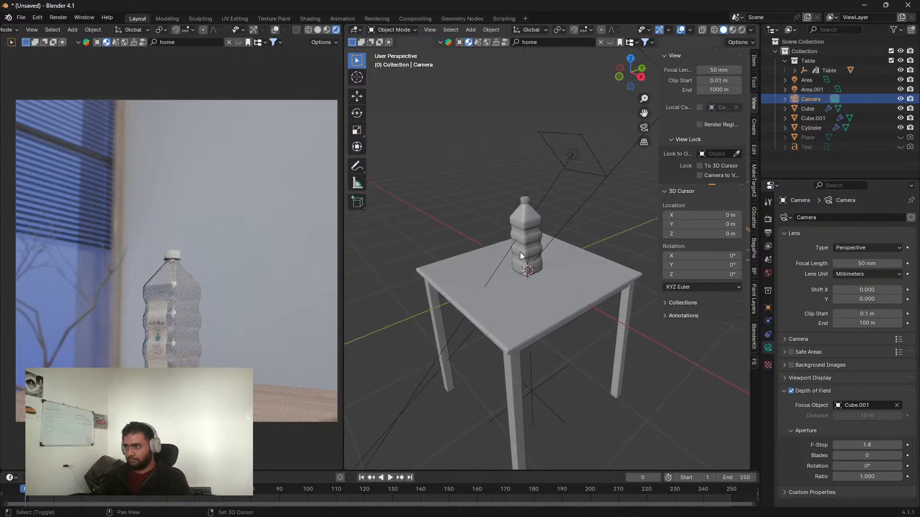
scroll(527, 240, down, 3)
click(499, 234)
key(shift+a)
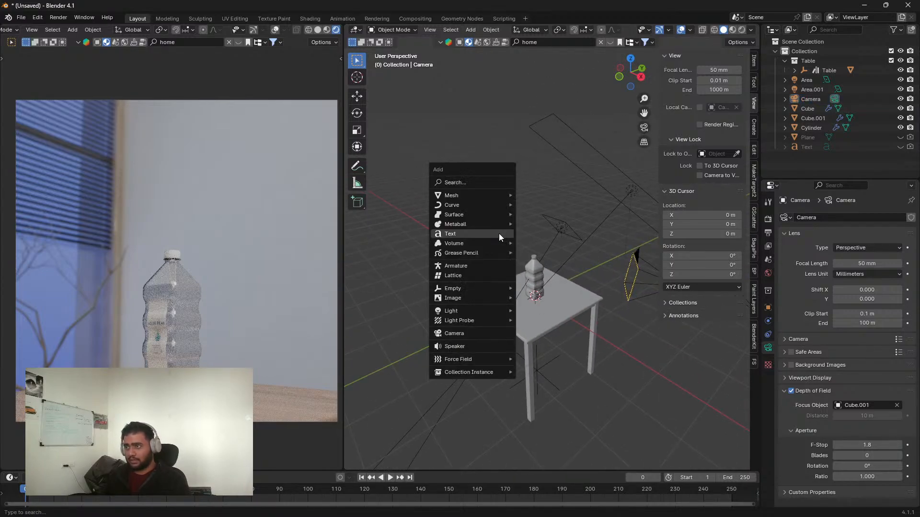
mouse_move(450, 196)
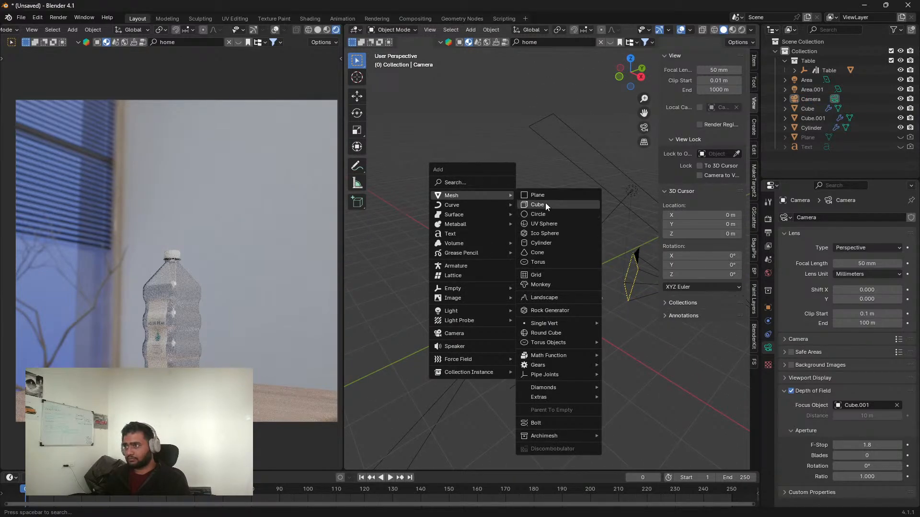
click(541, 243)
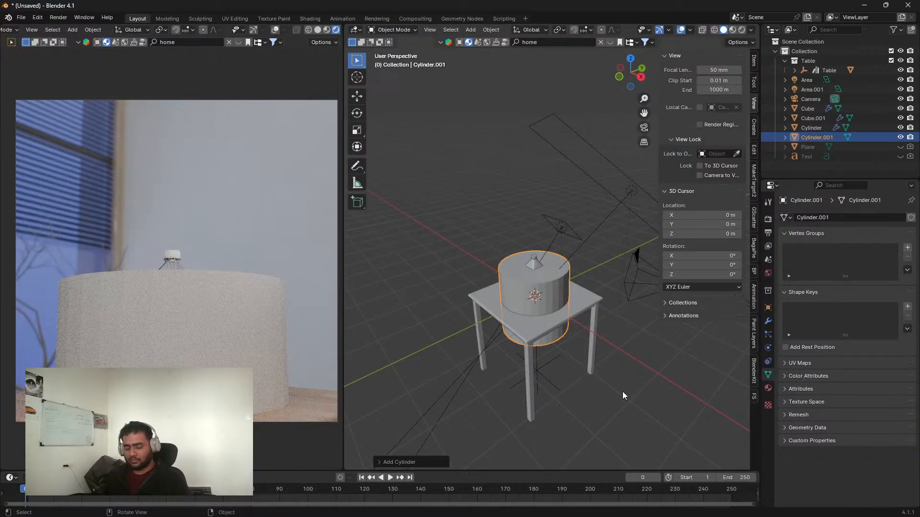
Step: Shrink the new cylinder narrower than the bottle, stretched about 1.9 times along Z, and stand it on the tabletop beside the bottle
key(s)
click(556, 317)
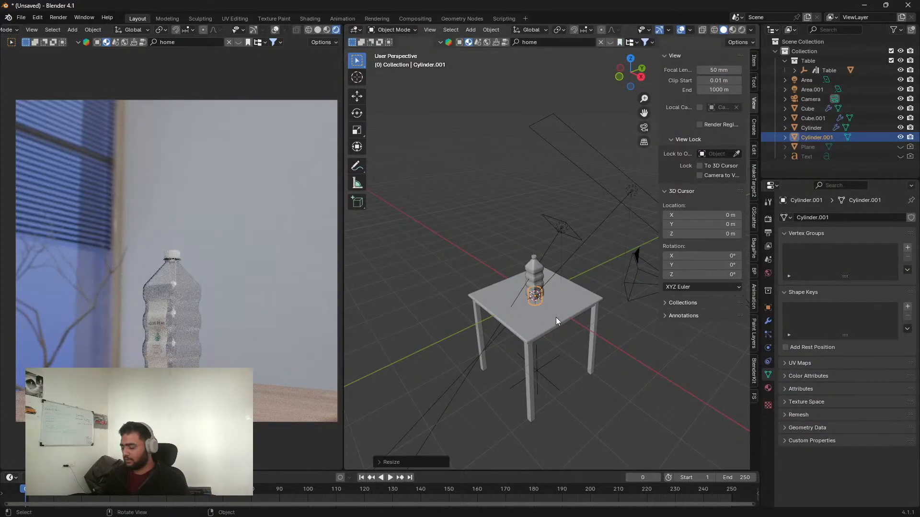
key(KP_3)
scroll(565, 322, up, 6)
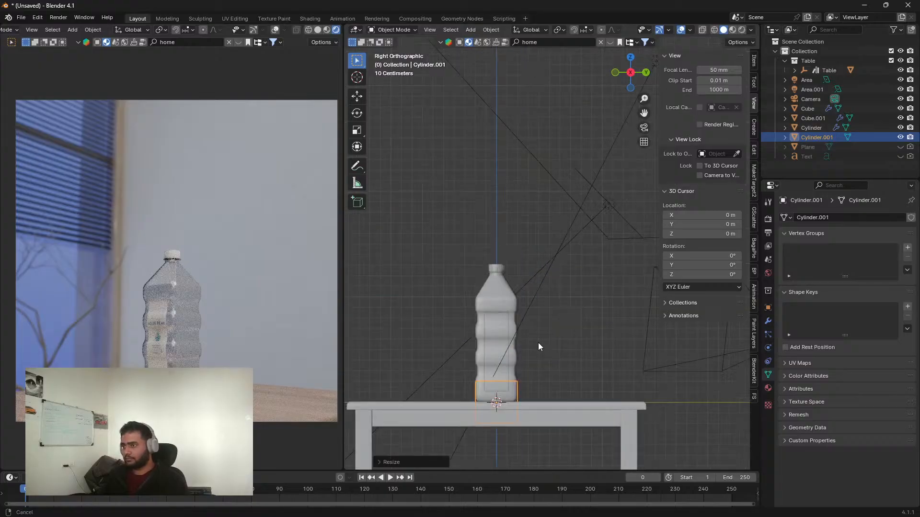
scroll(539, 343, up, 5)
key(s)
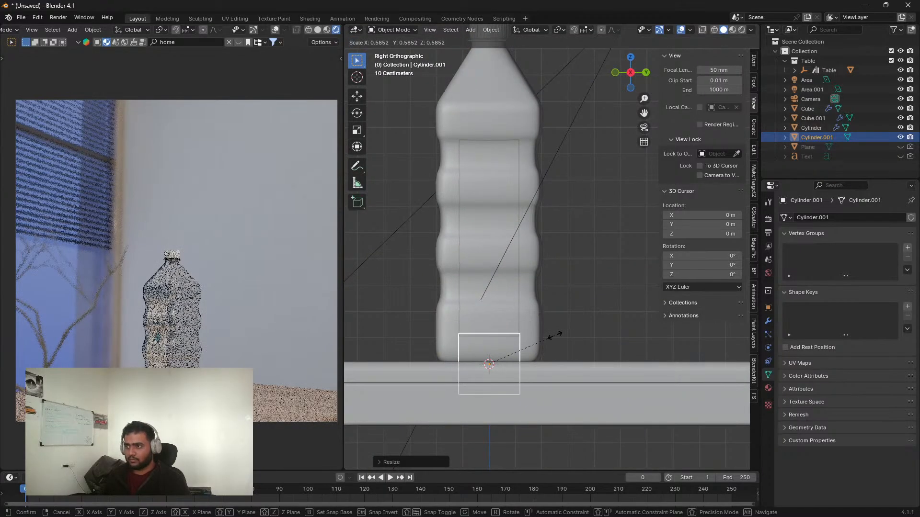
key(z)
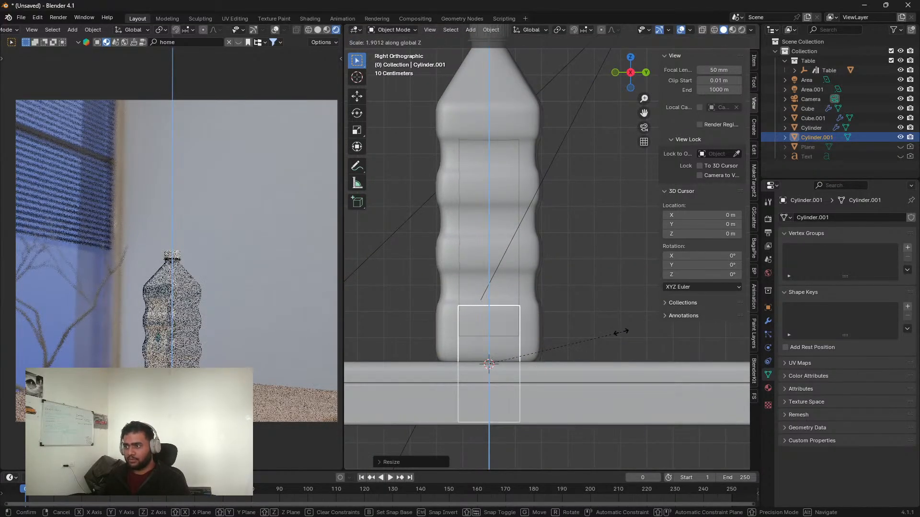
click(621, 331)
key(g)
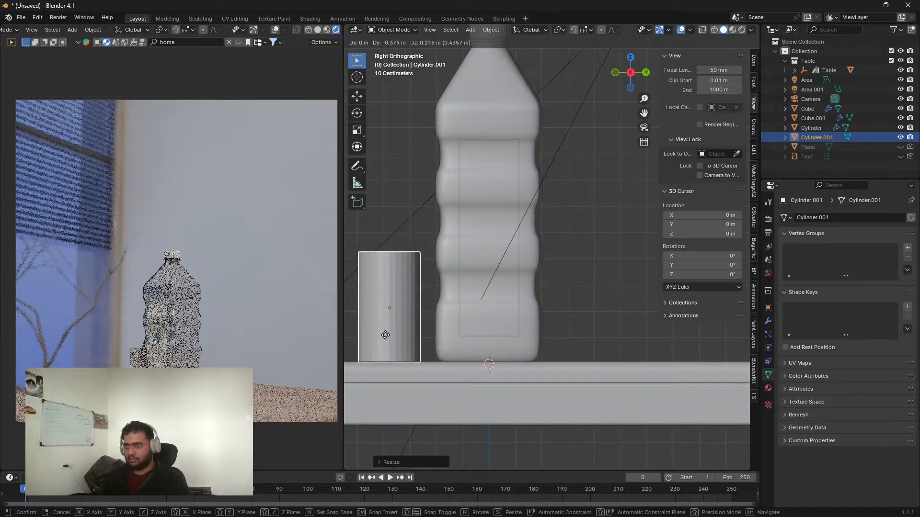
click(384, 334)
Step: Scale up the cylinder's top face so its sides taper toward the base like a drinking glass
shift+middle_drag(438, 343, 530, 268)
scroll(542, 341, up, 1)
key(Tab)
click(527, 234)
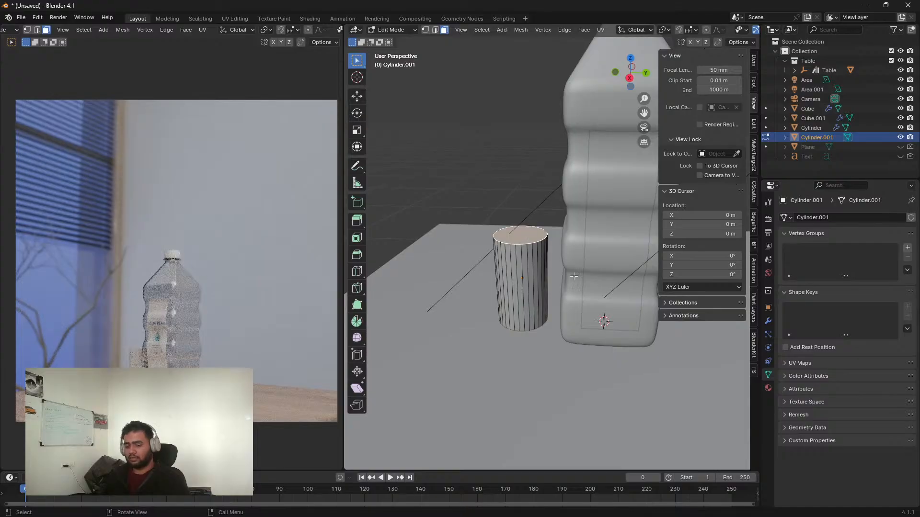
key(s)
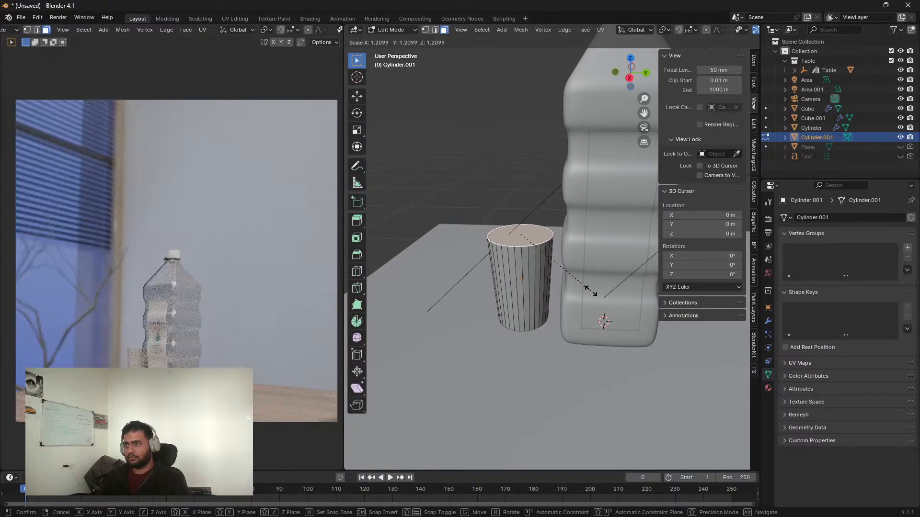
click(595, 297)
key(Tab)
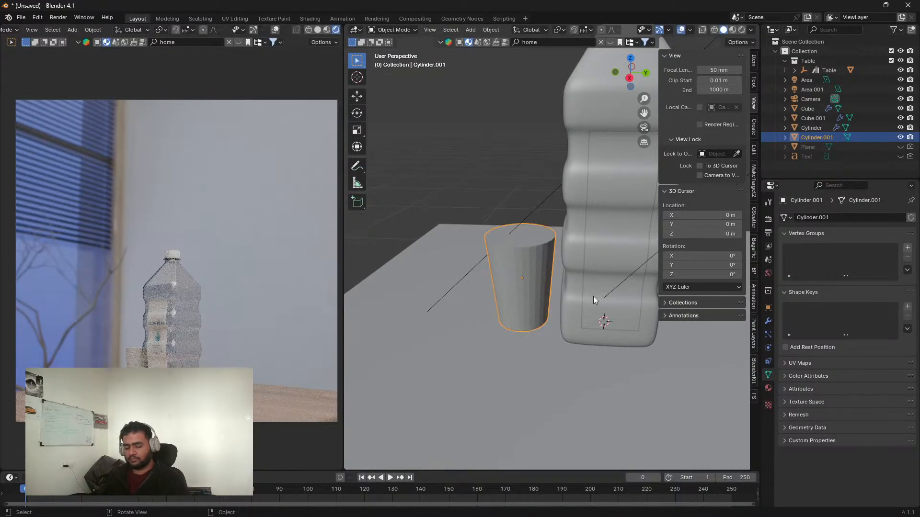
Step: Enlarge the cup, slimmed to about 0.8 in X and Y, and rest it on the tabletop clear of the bottle
key(s)
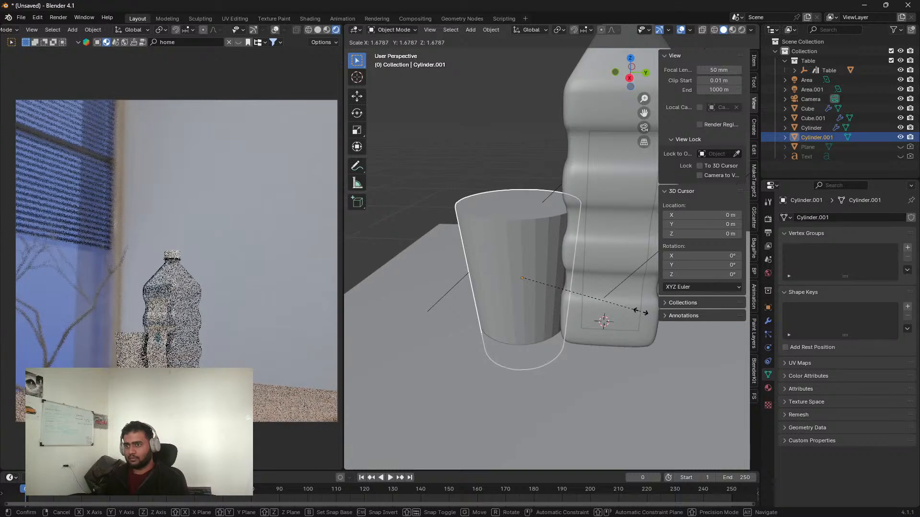
click(599, 307)
key(KP_1)
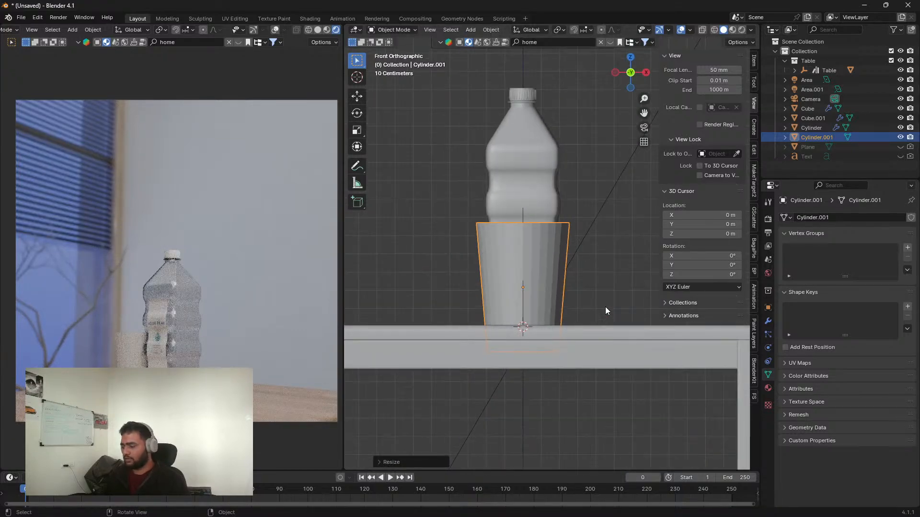
key(KP_3)
key(s)
key(shift+z)
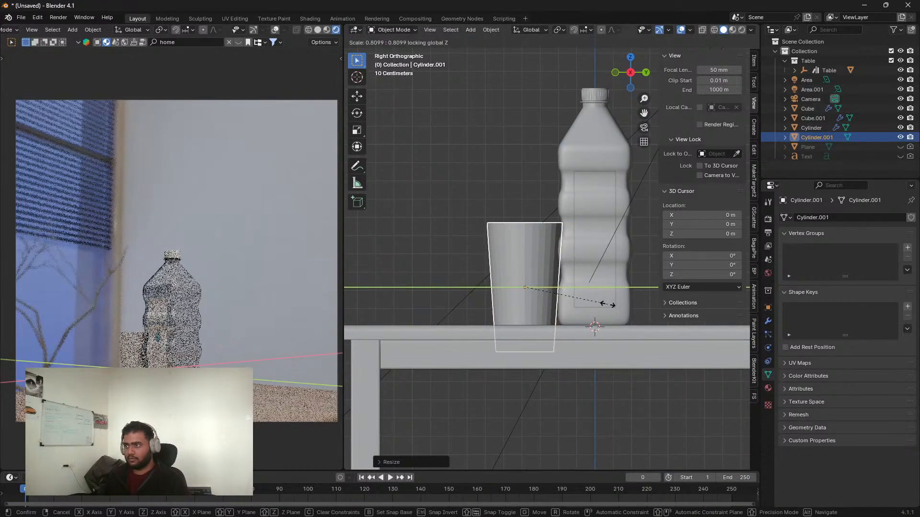
click(601, 305)
key(g)
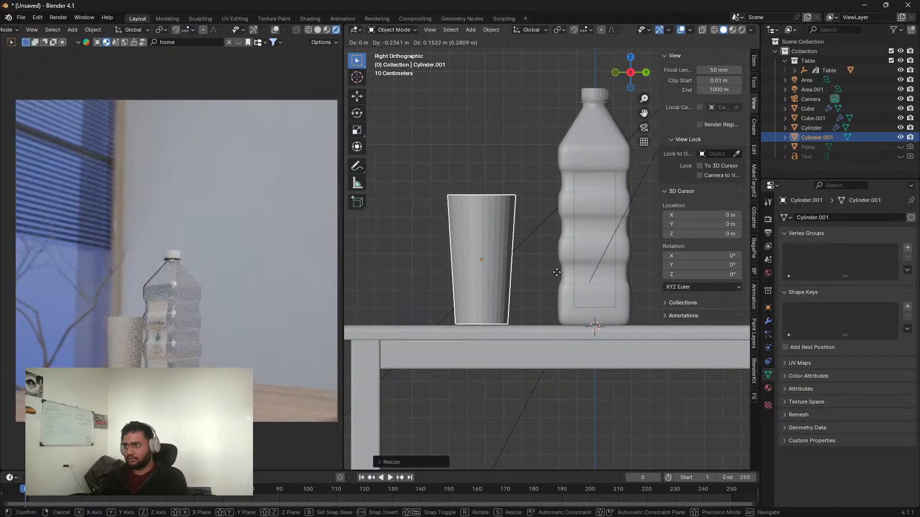
click(558, 278)
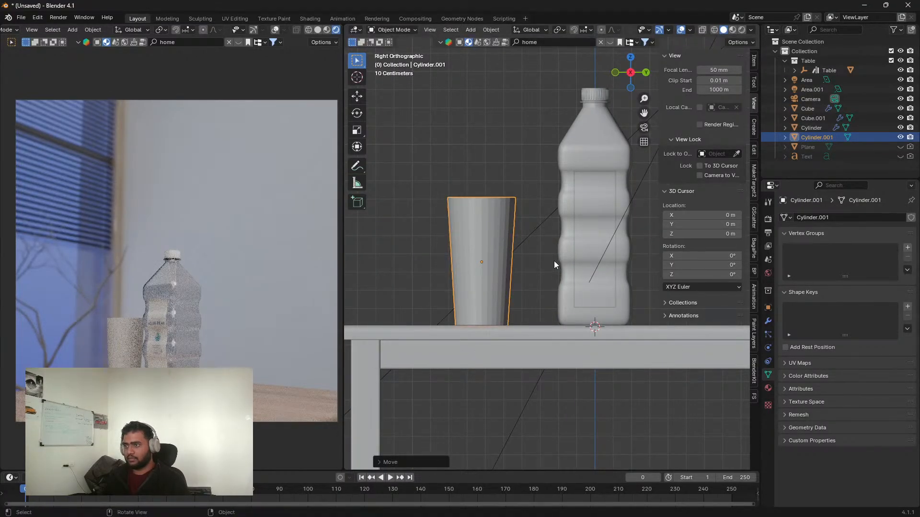
Step: Delete the cup's top face so the cup is open
key(Tab)
middle_drag(535, 257, 581, 311)
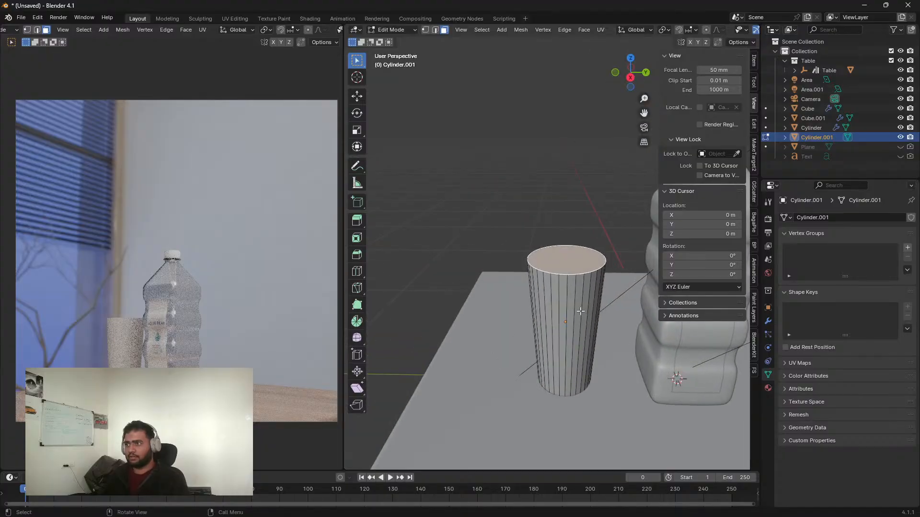
scroll(573, 311, up, 2)
key(x)
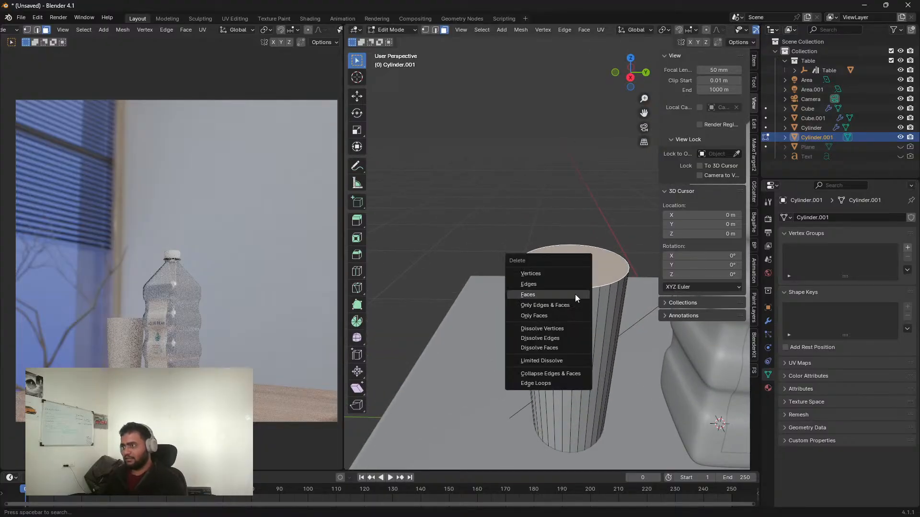
click(575, 294)
middle_drag(575, 294, 620, 307)
key(Tab)
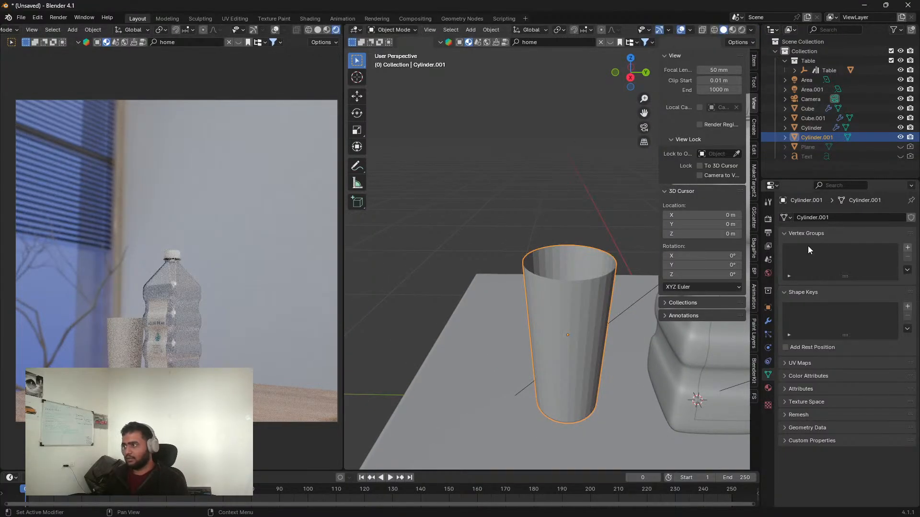
Step: Apply Shade Smooth to the cup
right_click(581, 327)
click(580, 326)
right_click(558, 309)
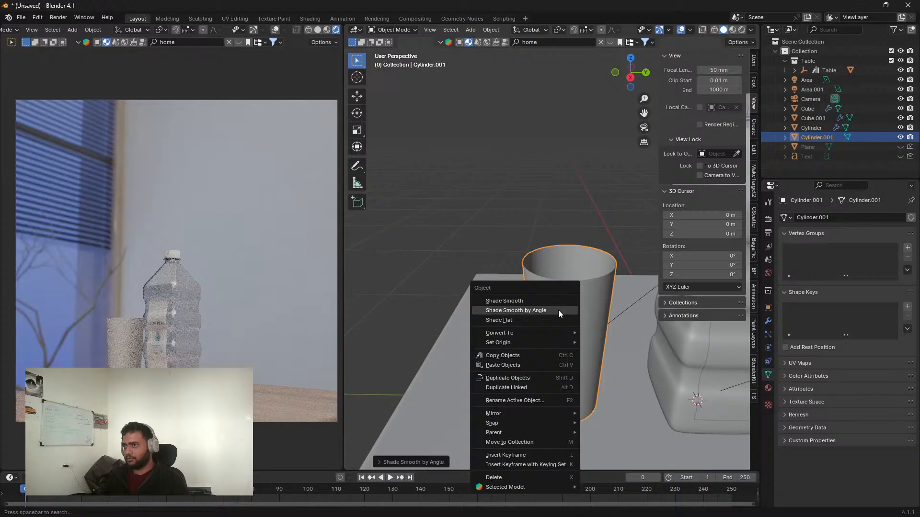
click(523, 301)
Step: Add a Solidify modifier to the cup with a thickness of 0.13 m
click(768, 320)
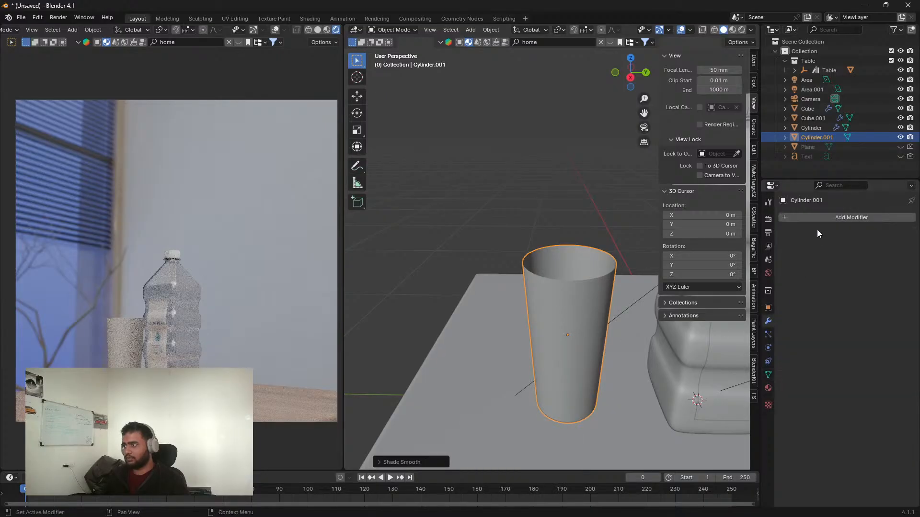
click(812, 218)
text(s)
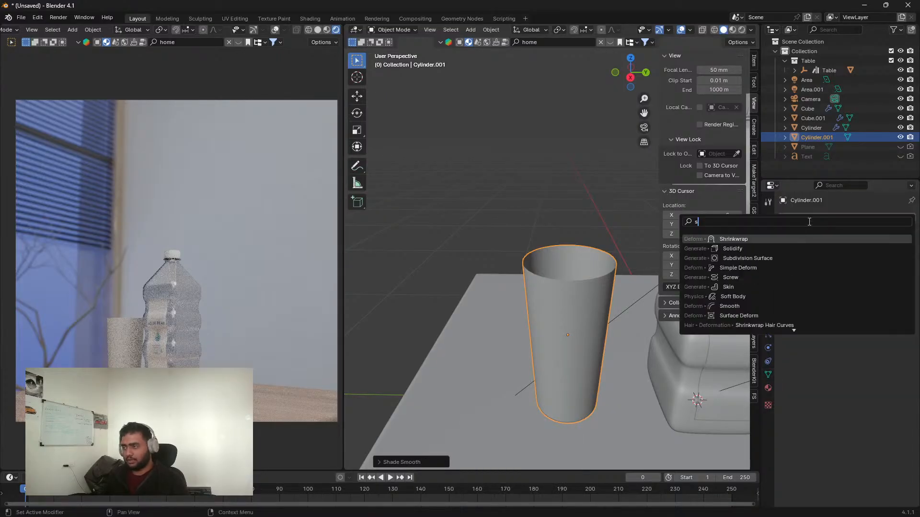
click(775, 248)
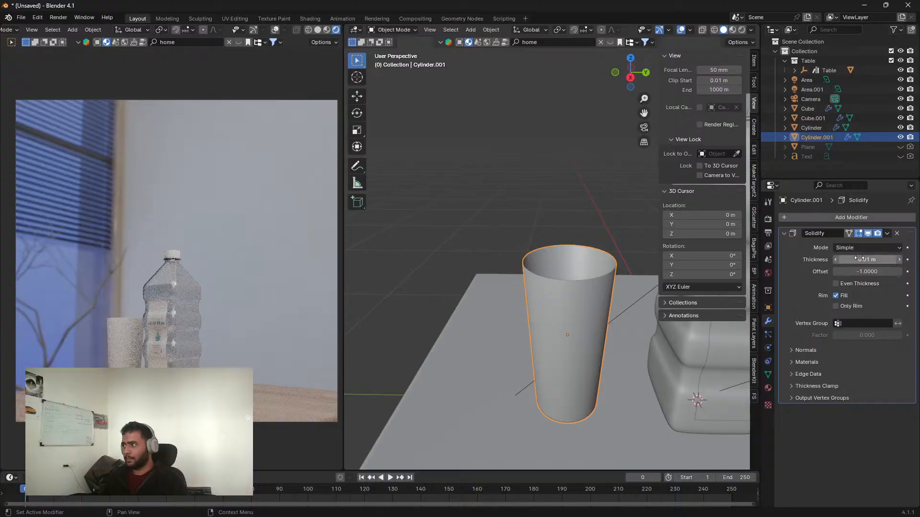
drag(859, 259, 881, 260)
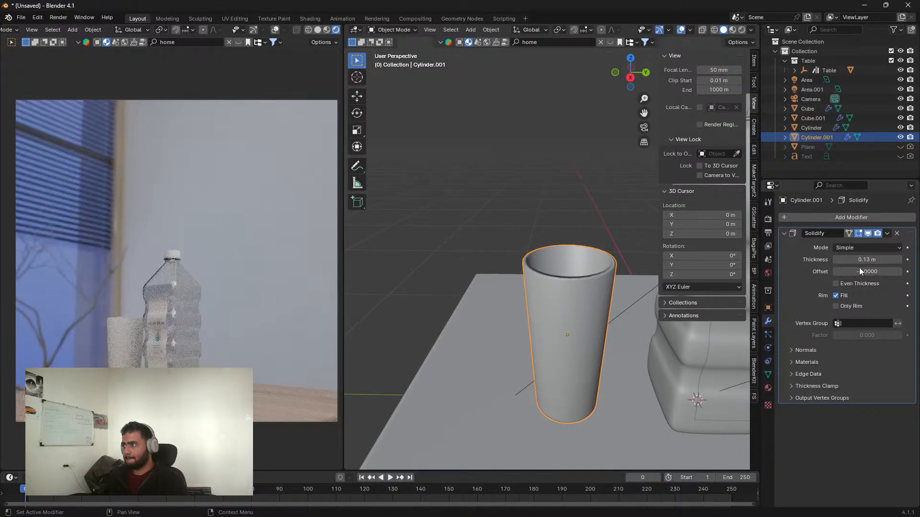
Step: Try a Bevel modifier placed before Solidify on the cup, and remove it again
click(837, 217)
text(b)
click(816, 232)
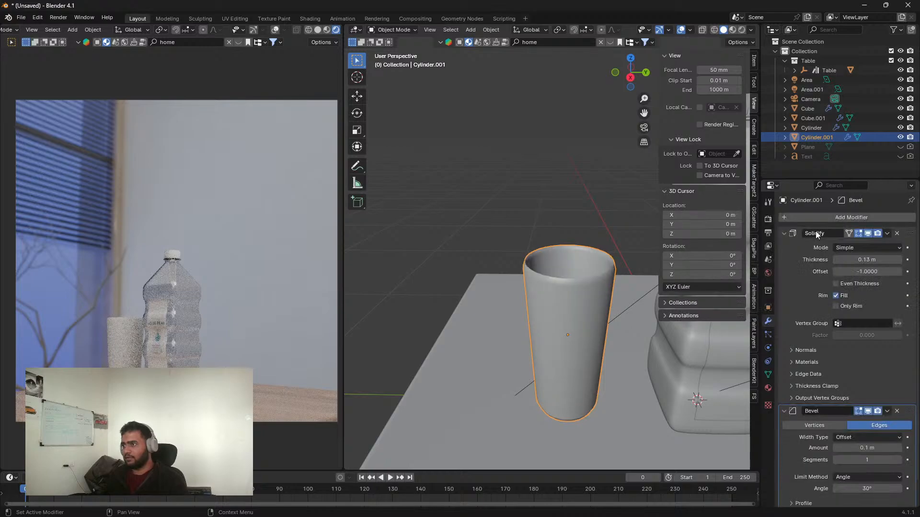
drag(909, 233, 895, 439)
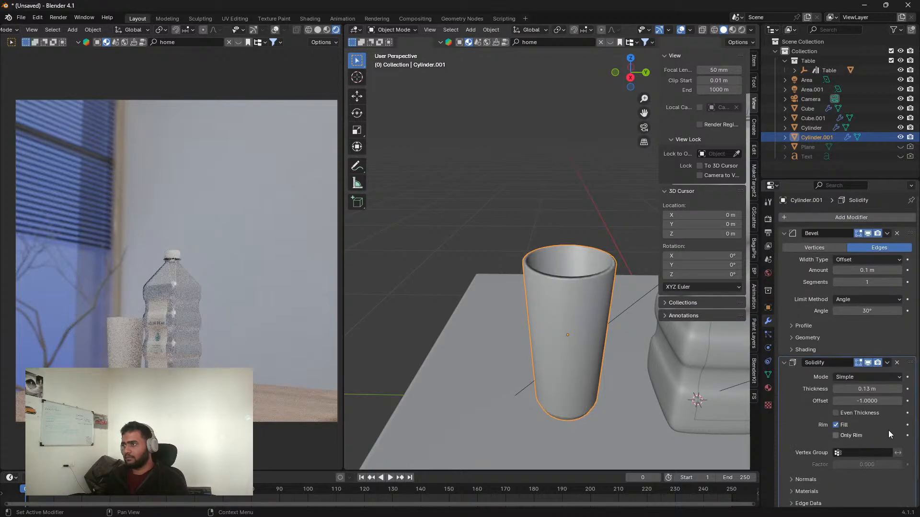
middle_drag(598, 331, 561, 353)
scroll(559, 353, up, 2)
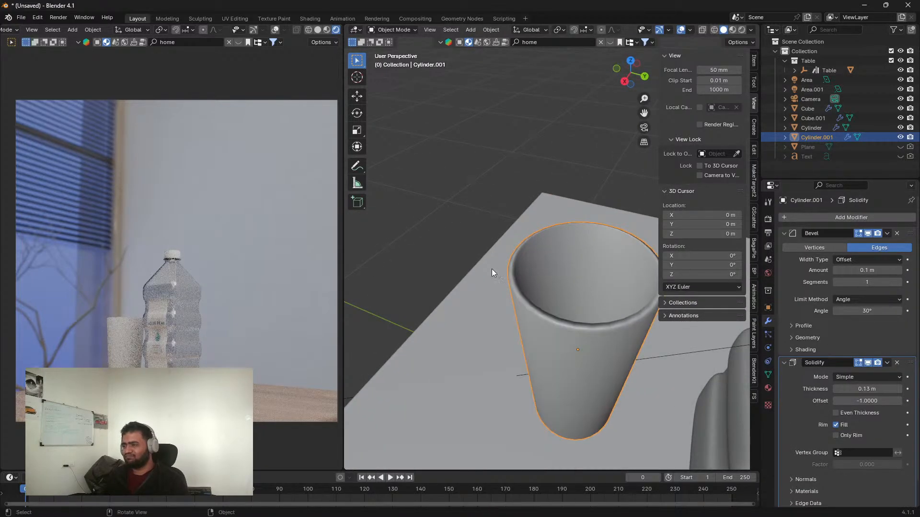
mouse_move(867, 282)
mouse_down()
mouse_move(852, 282)
mouse_move(884, 270)
mouse_move(862, 270)
mouse_up()
click(897, 234)
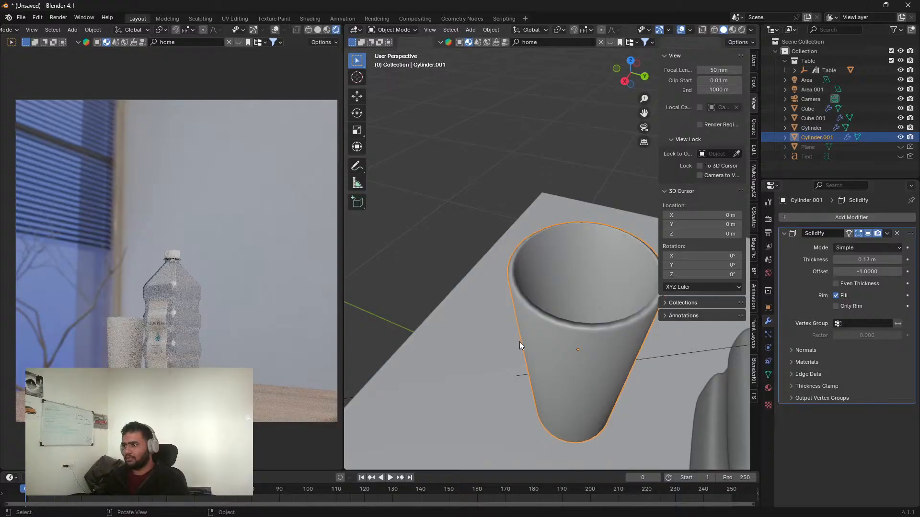
Step: Try to extrude the cup's rim edge loop slightly along Z and scale it inward
key(Tab)
scroll(556, 328, up, 1)
shift+middle_drag(579, 332, 524, 315)
scroll(524, 315, up, 1)
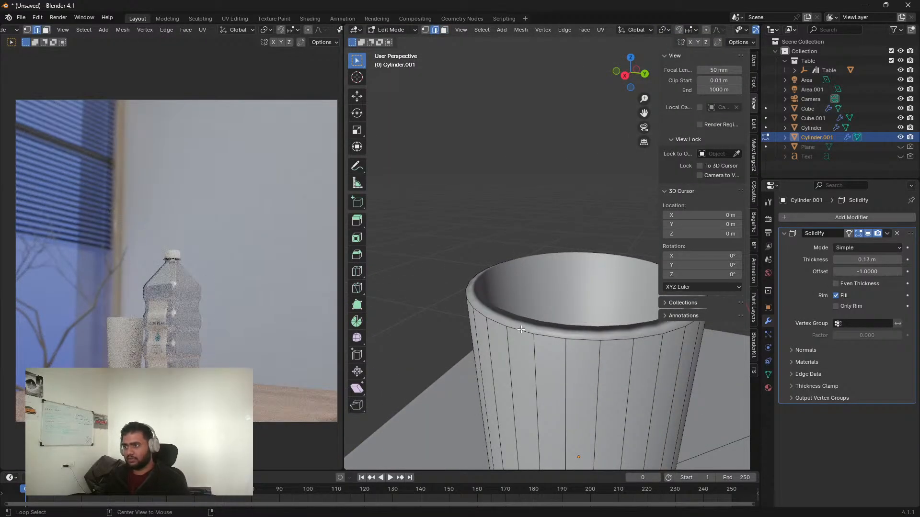
alt+click(521, 329)
key(g)
key(z)
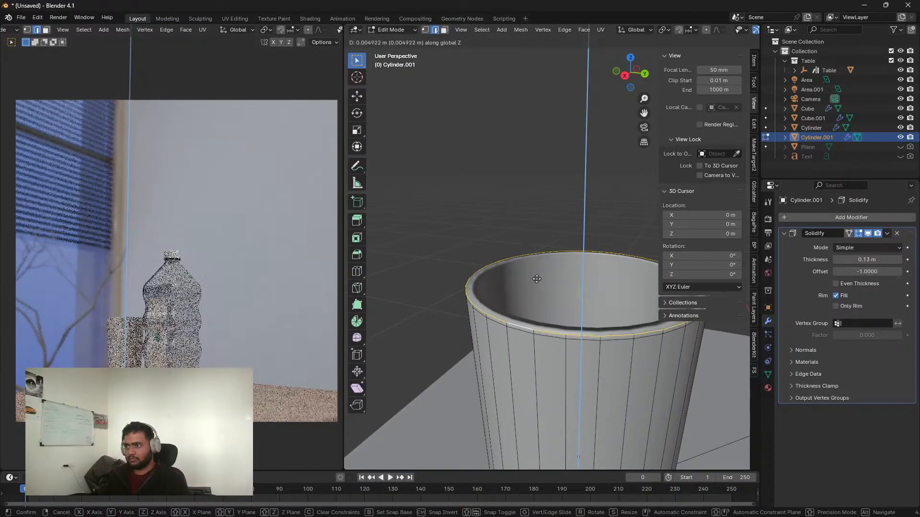
click(537, 280)
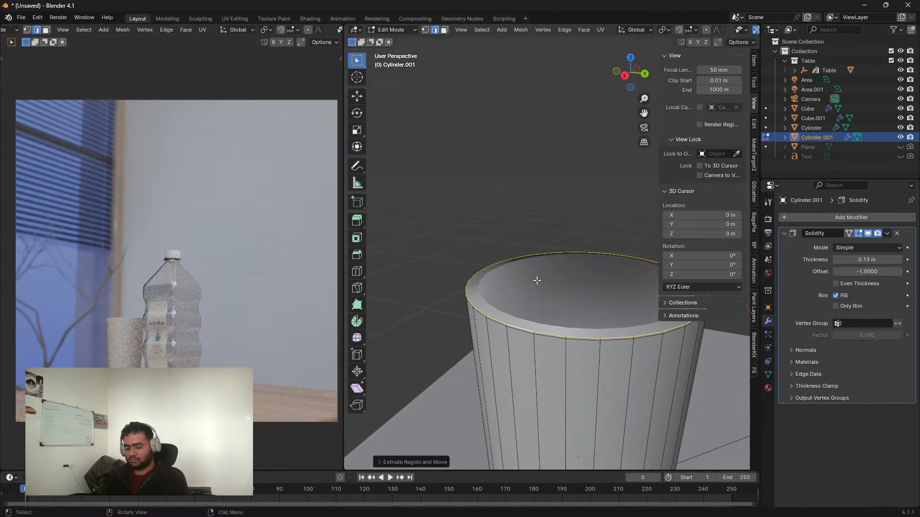
key(s)
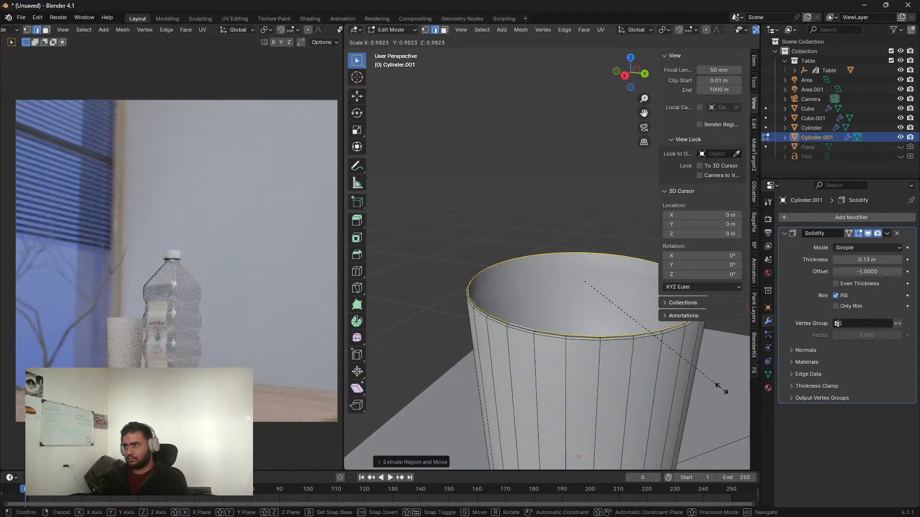
key(Escape)
key(alt+a)
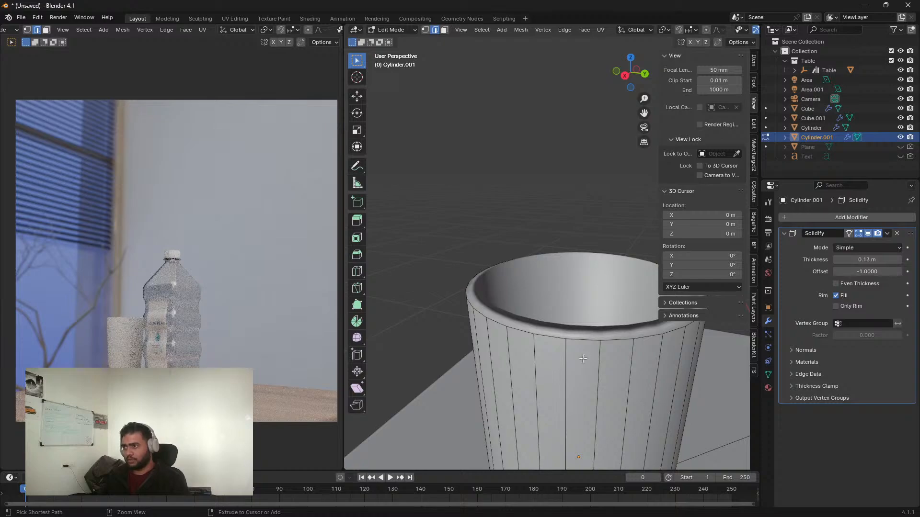
scroll(584, 359, down, 5)
key(Tab)
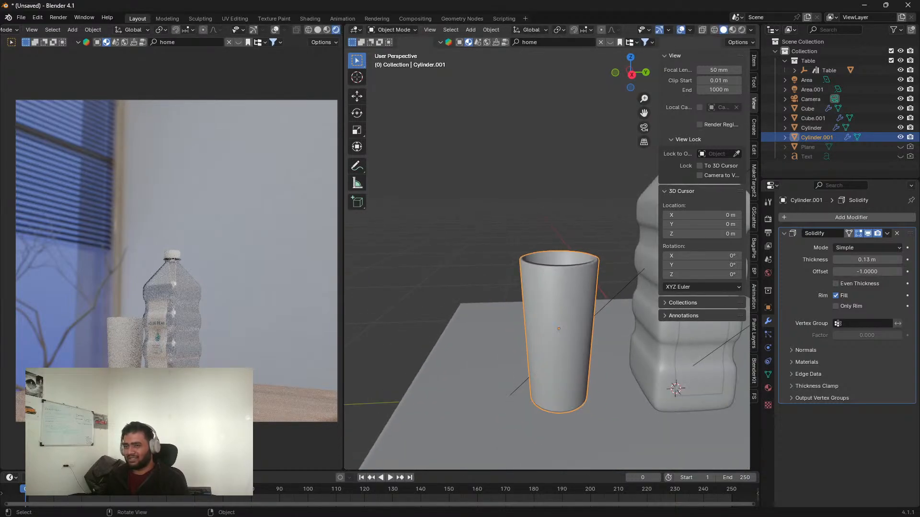
Step: Give the cup a new material with a Glass BSDF surface and a roughness of about 0.193
click(768, 388)
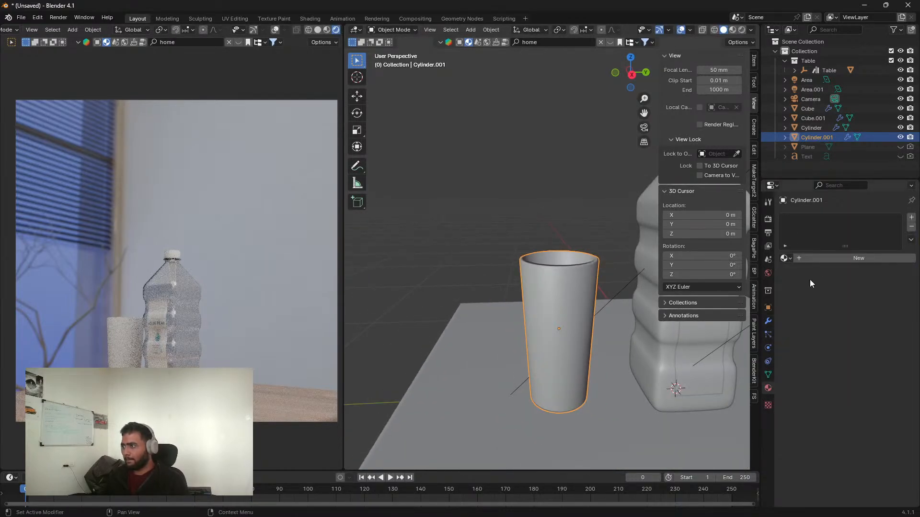
click(846, 258)
click(857, 301)
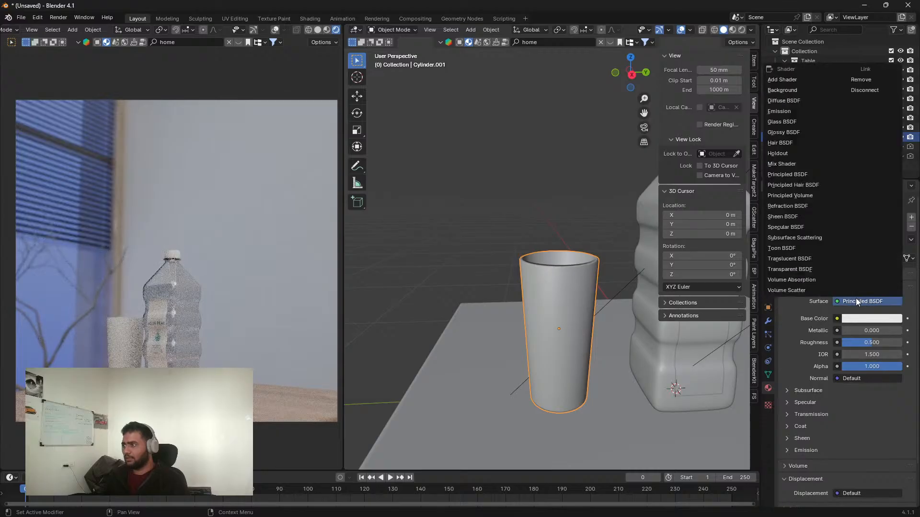
click(786, 123)
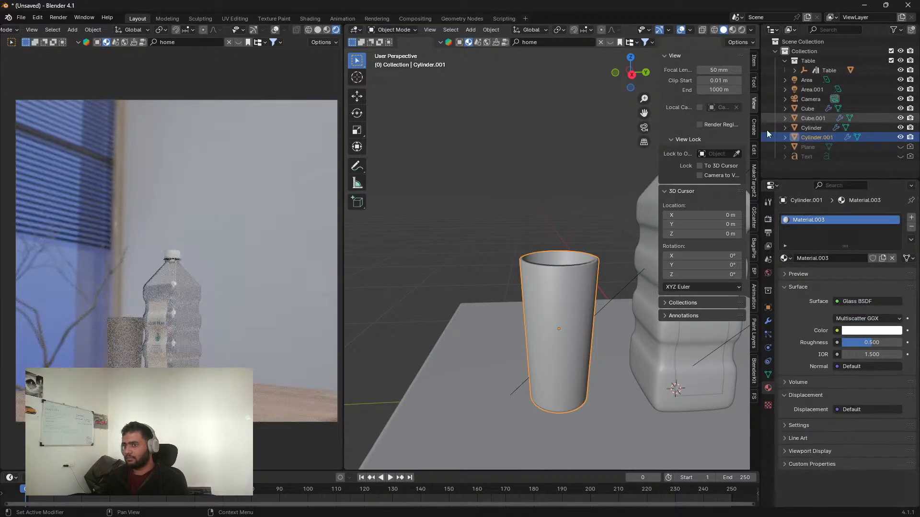
drag(873, 343, 853, 343)
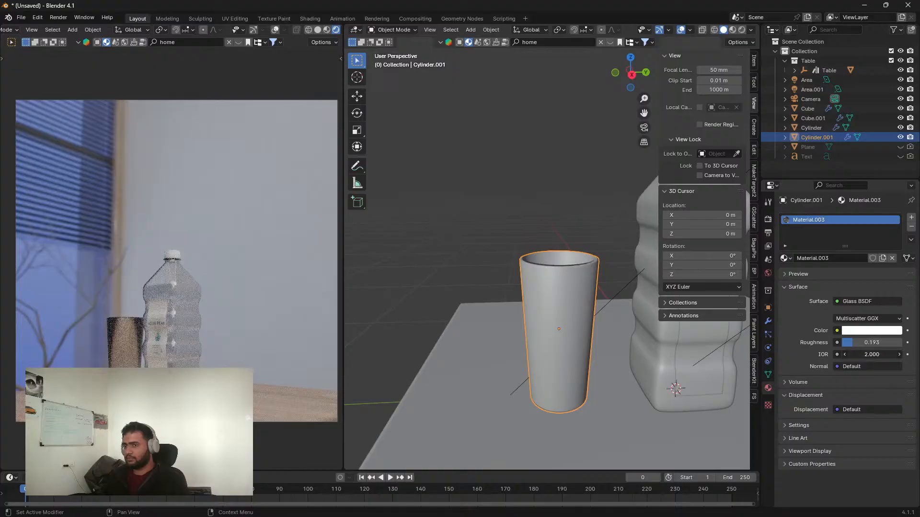
Step: Set the cup's glass material to an IOR of 2.300 and a roughness of 0.122
drag(874, 354, 871, 342)
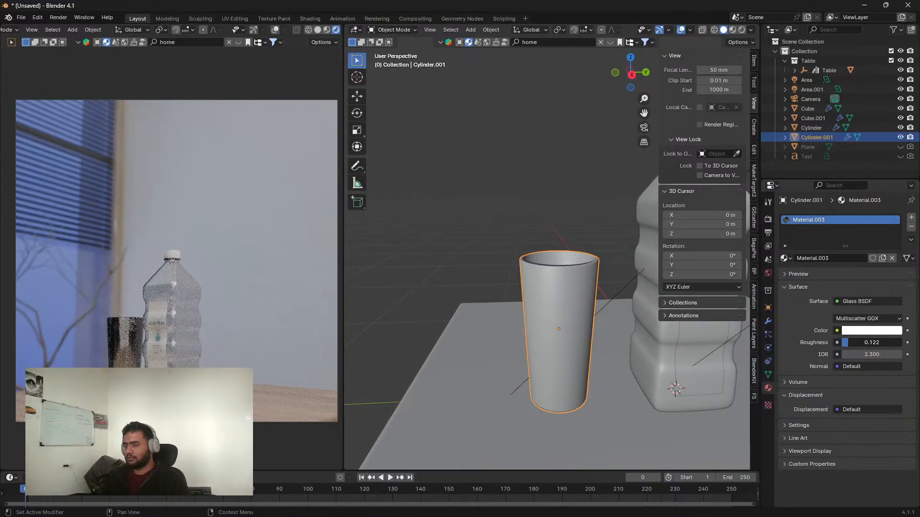
scroll(109, 361, up, 7)
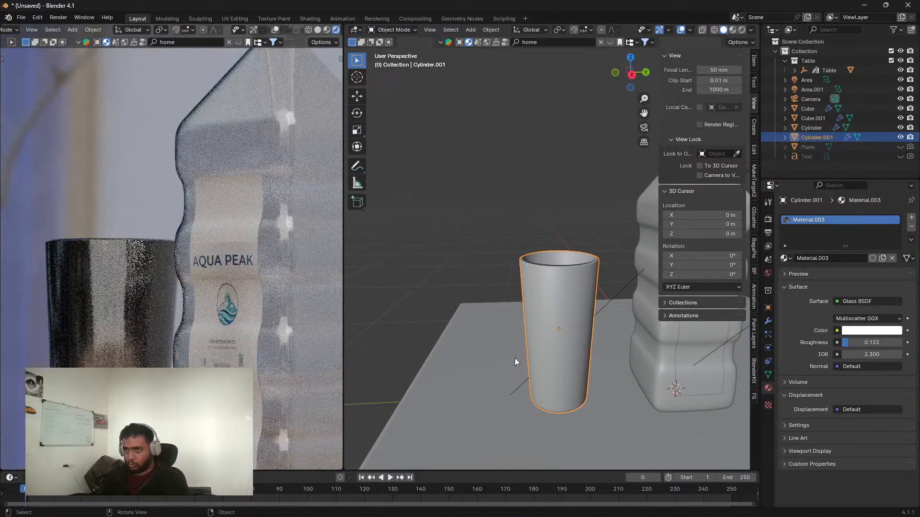
Step: Move the cup horizontally about 1.19 m along Y to the other side of the bottle, keeping its height
scroll(516, 362, down, 5)
middle_drag(574, 289, 564, 315)
key(g)
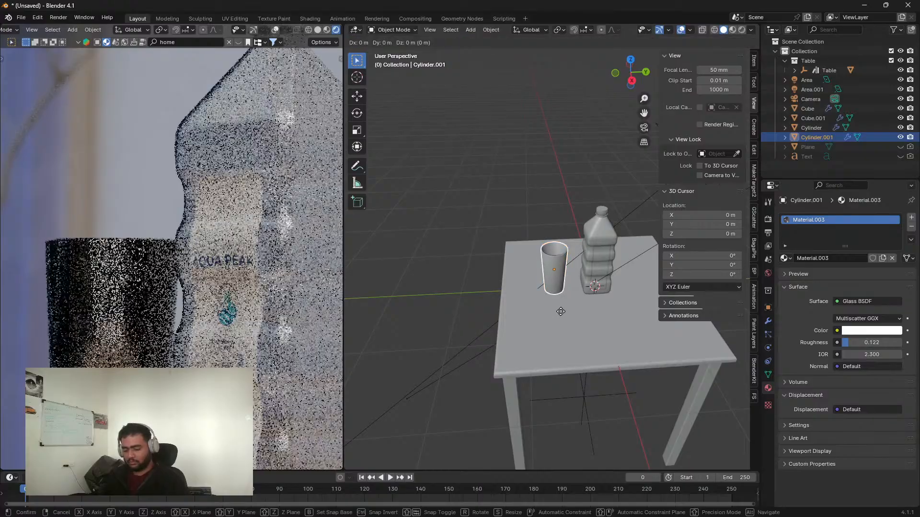
key(shift+z)
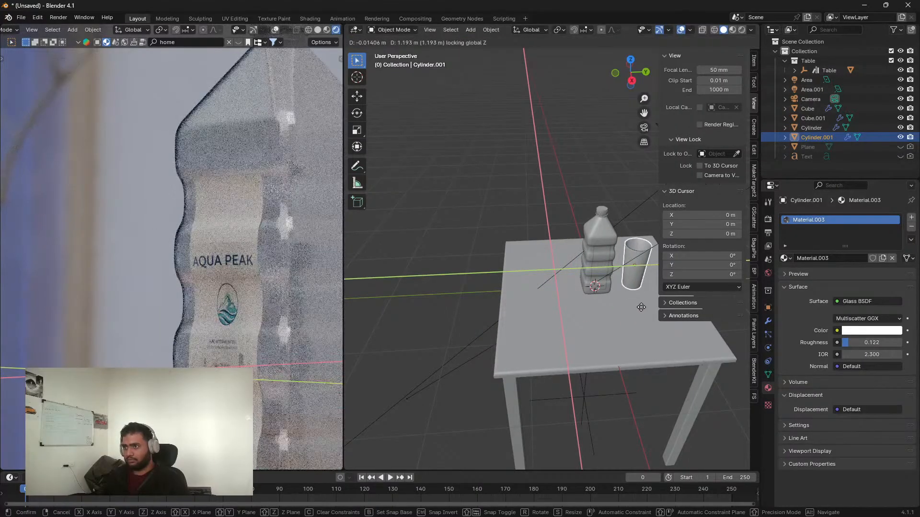
click(641, 308)
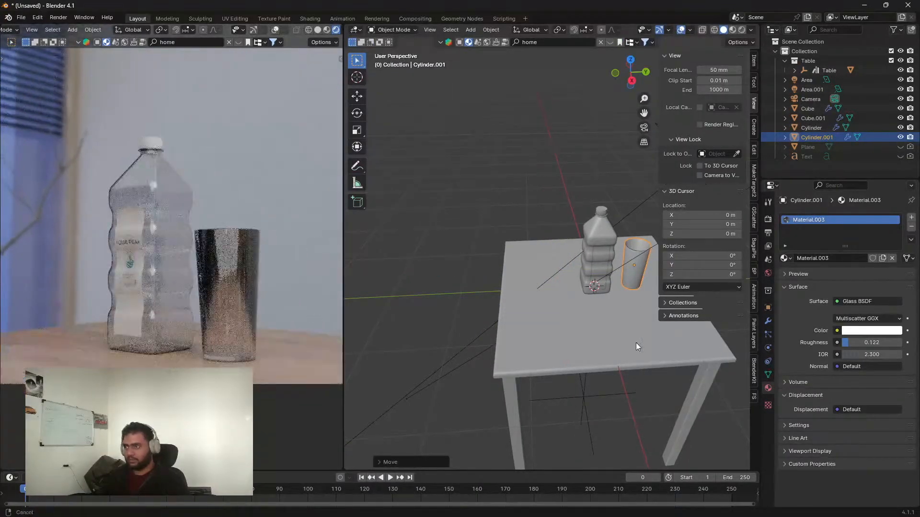
Step: Shift the cup horizontally on the tabletop so it stands slightly farther back beside the bottle in the camera view
middle_drag(636, 346, 568, 403)
key(g)
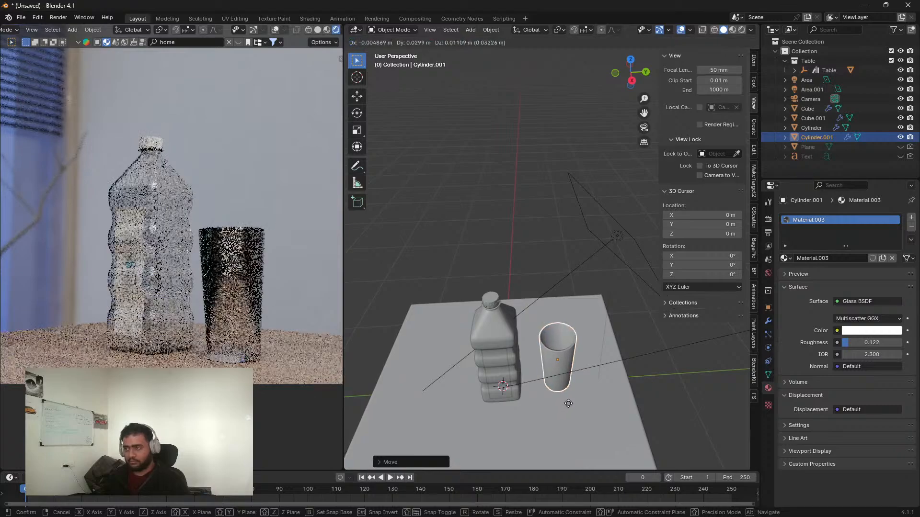
key(shift+z)
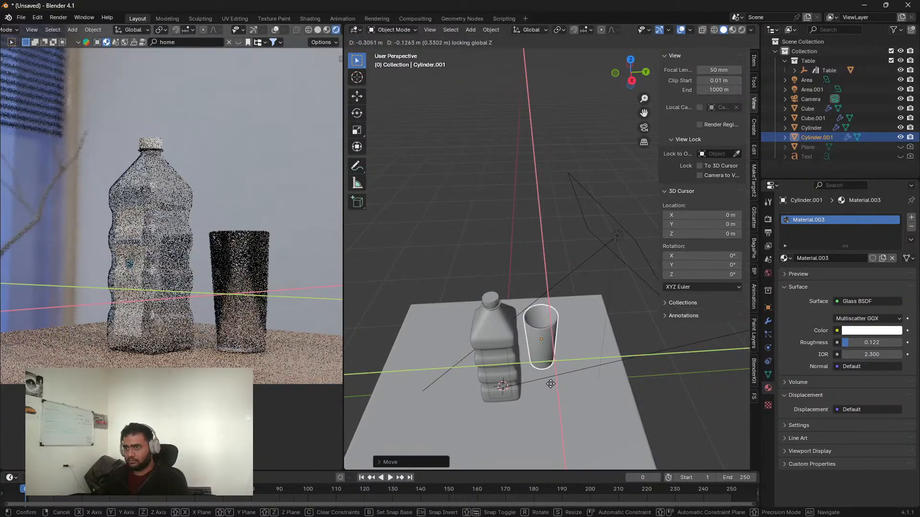
click(551, 384)
scroll(547, 346, down, 3)
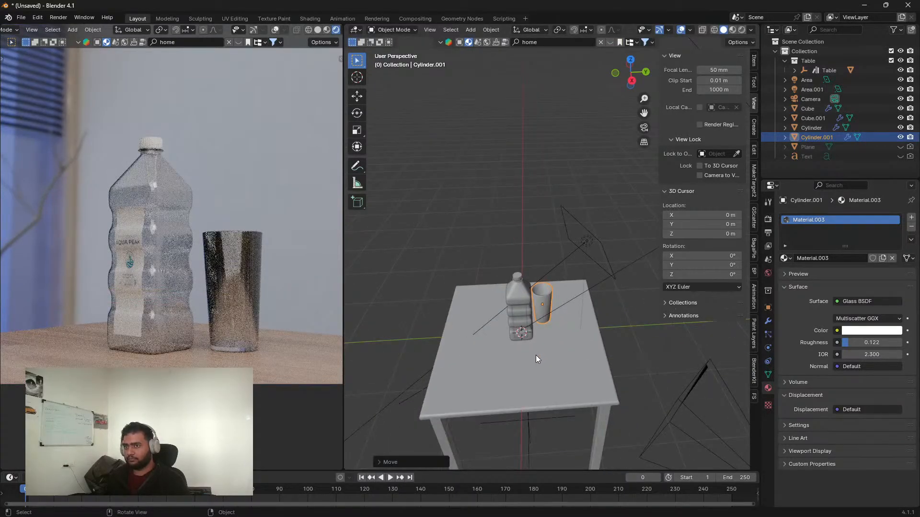
scroll(536, 355, down, 1)
scroll(190, 268, down, 3)
shift+middle_drag(193, 262, 192, 308)
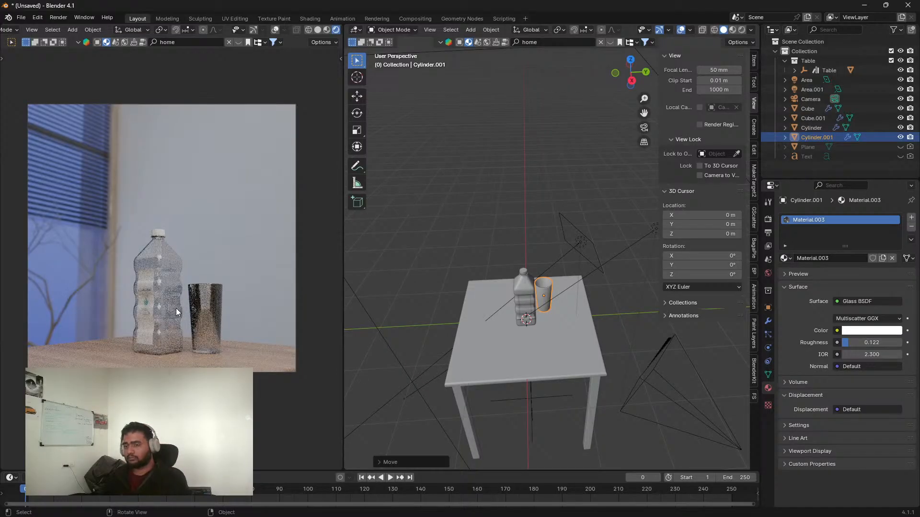
Step: Parent the bottle's label to the bottle body using the Object option
scroll(521, 367, up, 3)
shift+middle_drag(521, 367, 508, 335)
scroll(546, 309, up, 4)
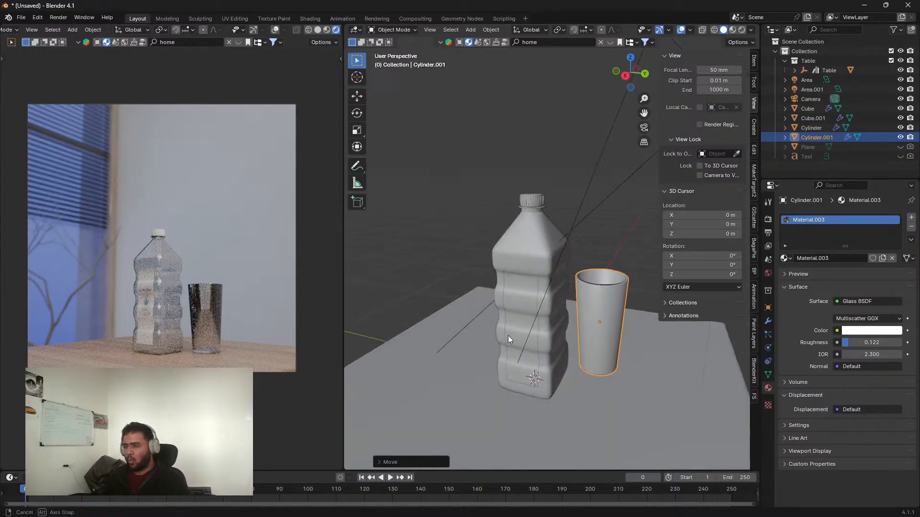
scroll(522, 283, up, 2)
click(507, 320)
scroll(510, 305, up, 2)
shift+click(513, 279)
right_click(514, 276)
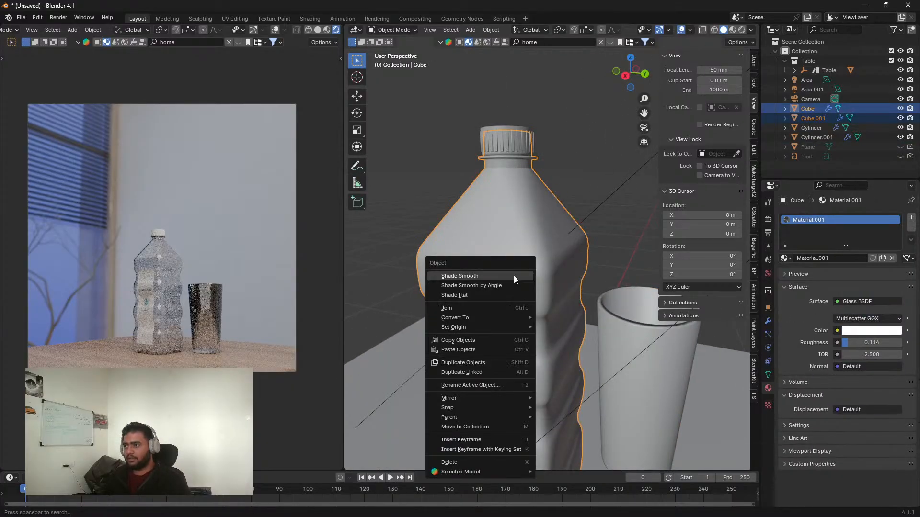
mouse_move(446, 418)
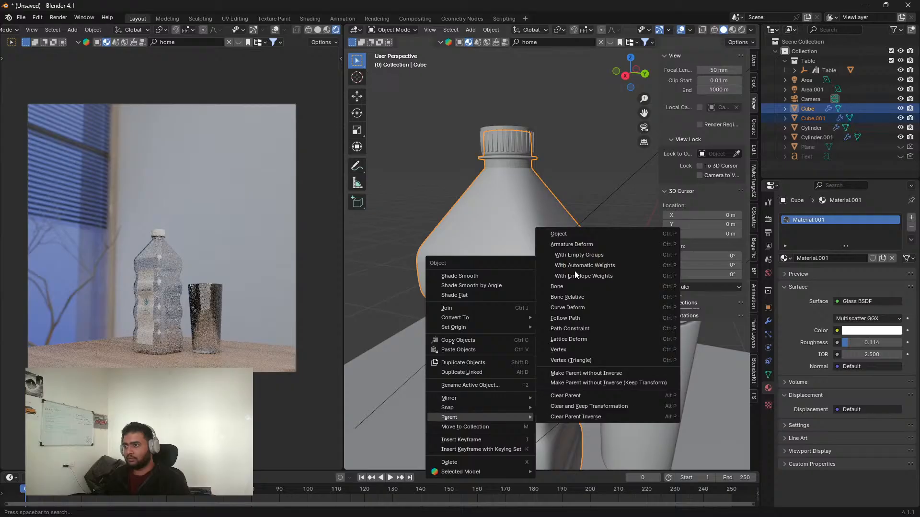
click(565, 235)
scroll(508, 185, up, 2)
Step: Parent the bottle's cap to the bottle body using the Object option
click(516, 181)
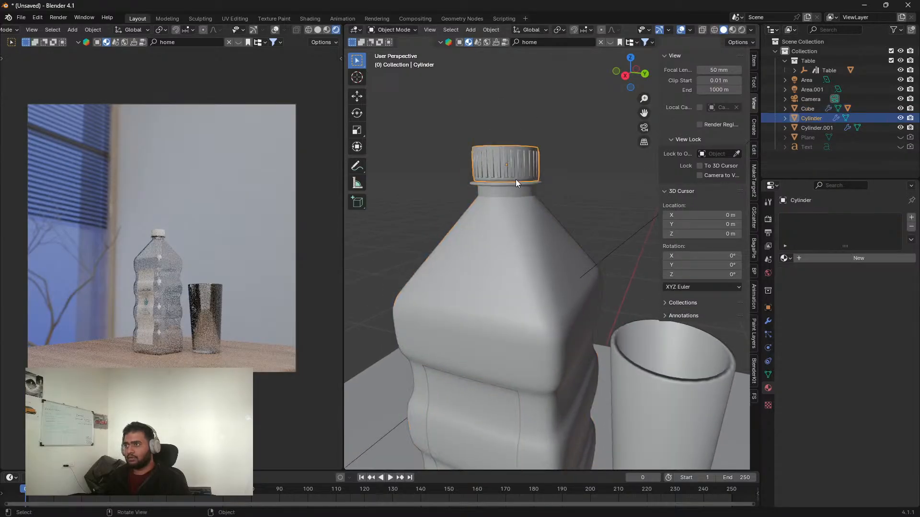
shift+click(519, 228)
right_click(518, 228)
mouse_move(517, 228)
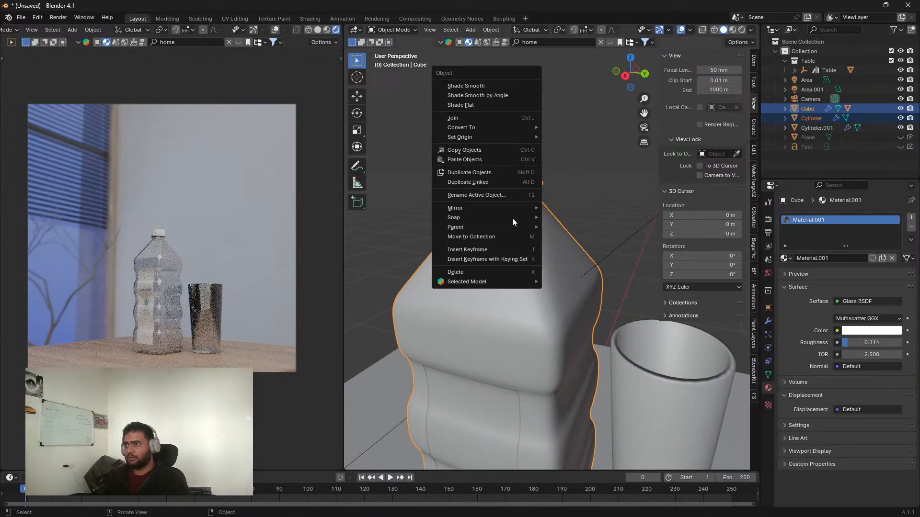
mouse_move(522, 227)
click(614, 226)
scroll(495, 268, down, 4)
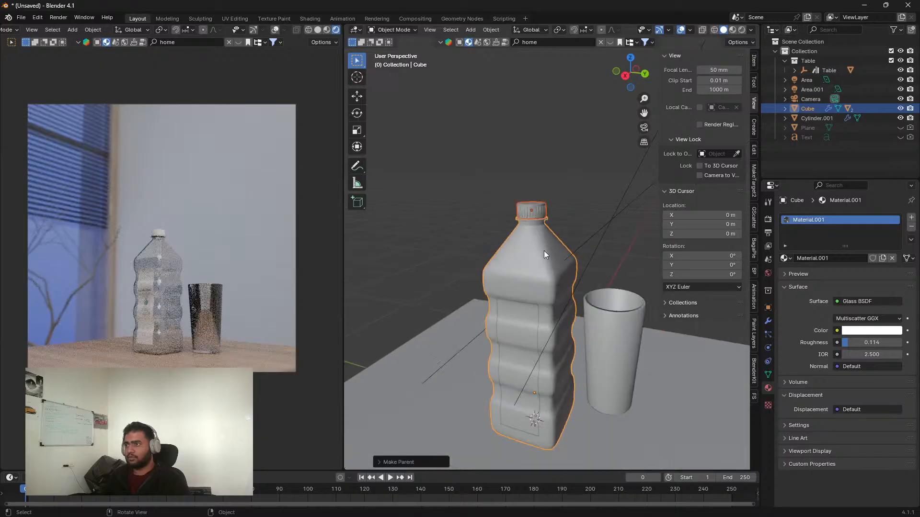
Step: Try moving the bottle to check that its label and cap follow, leaving it at its original place
key(g)
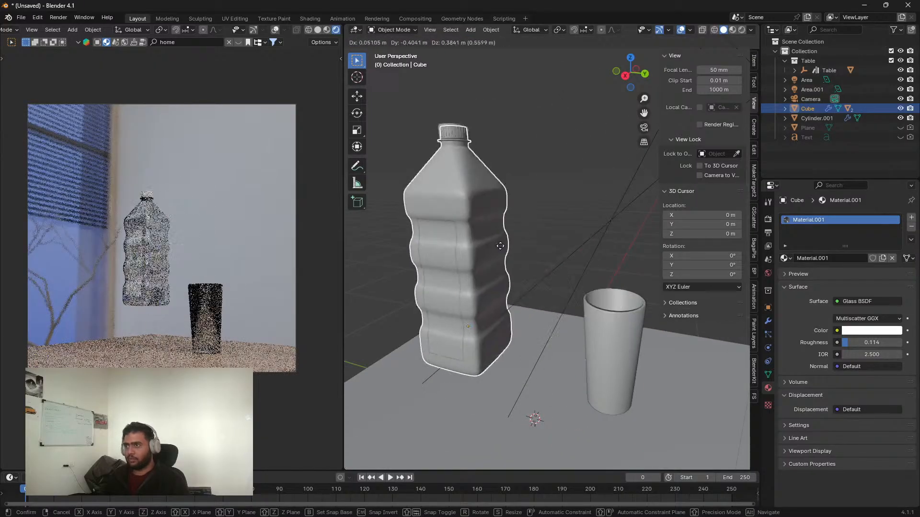
click(534, 252)
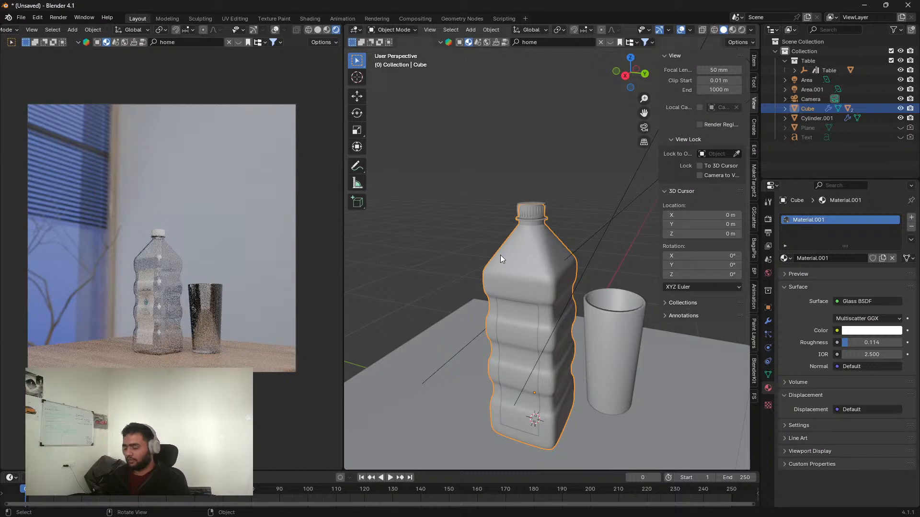
key(KP_3)
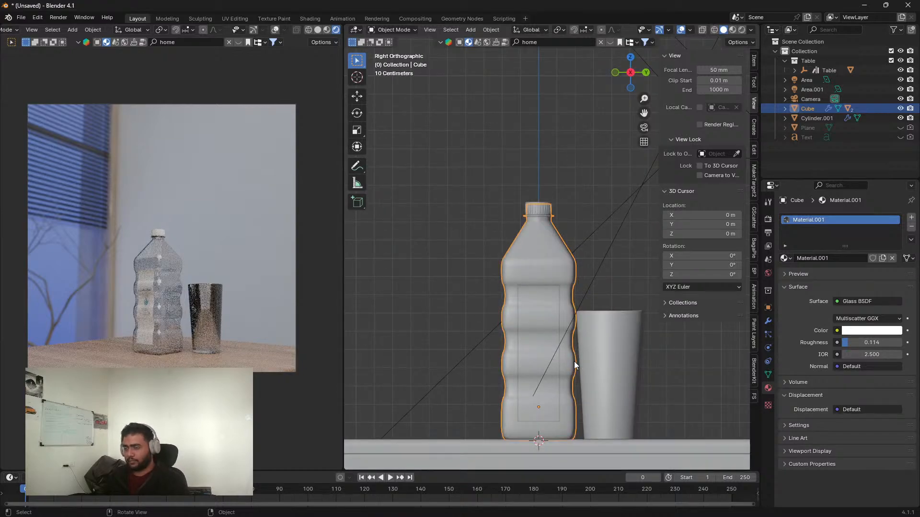
scroll(553, 374, down, 2)
middle_drag(553, 374, 558, 330)
scroll(558, 330, up, 2)
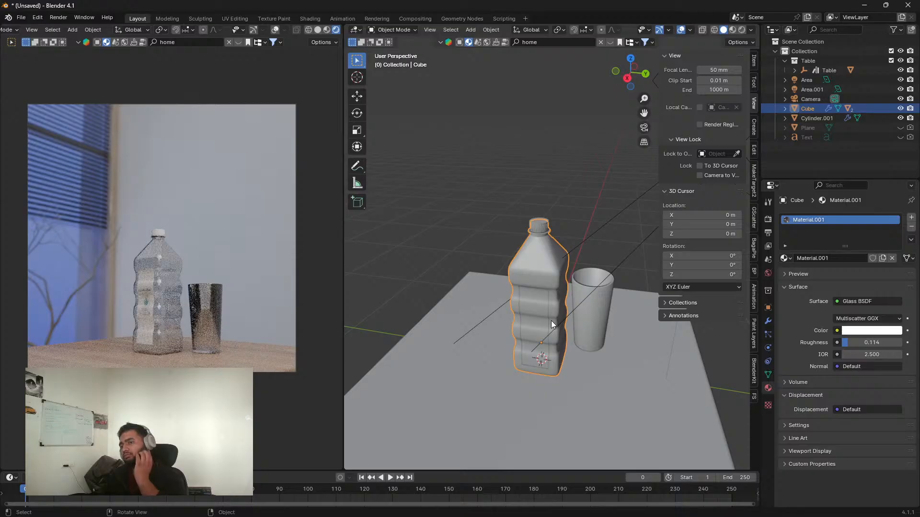
Step: Search the BlenderKit model library for "spoon" and add the metal spoon model to the scene
click(461, 42)
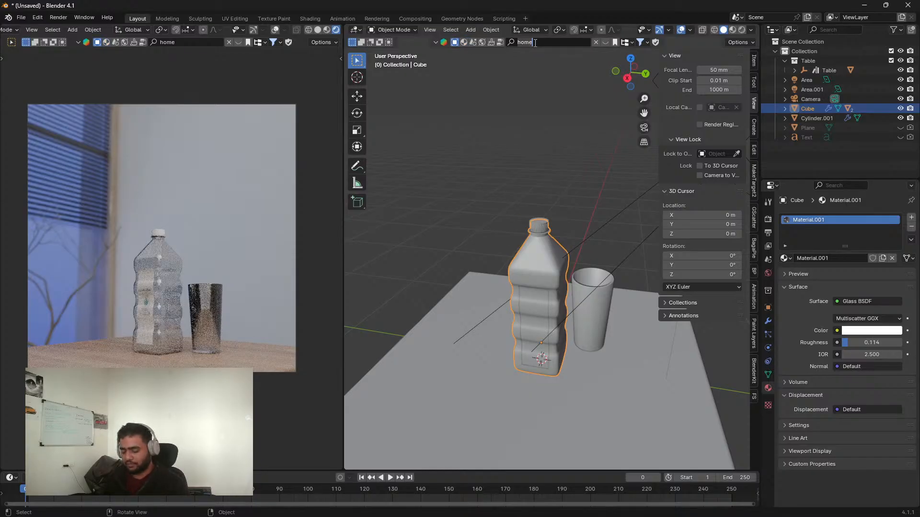
key(Return)
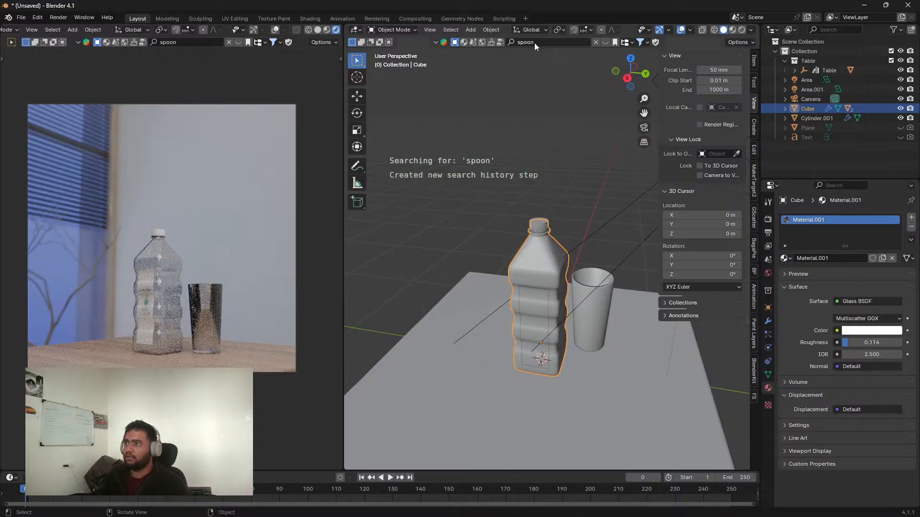
mouse_move(397, 115)
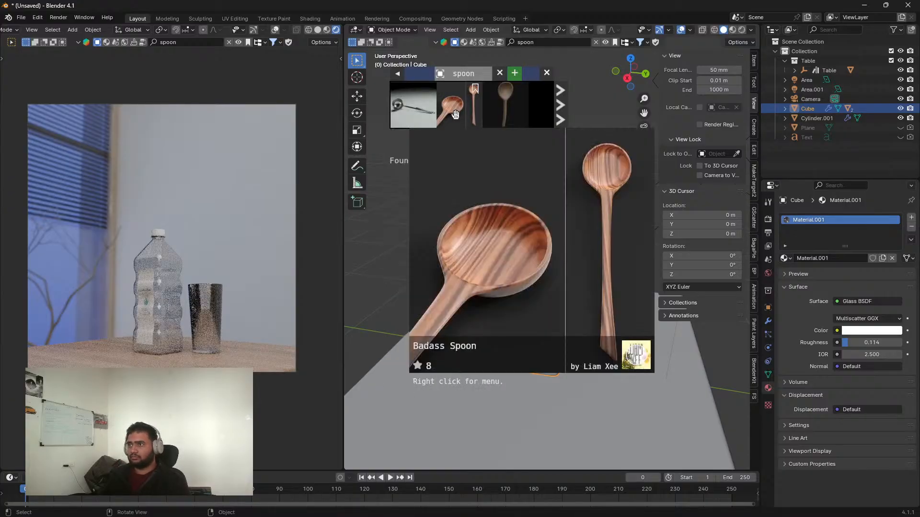
click(565, 105)
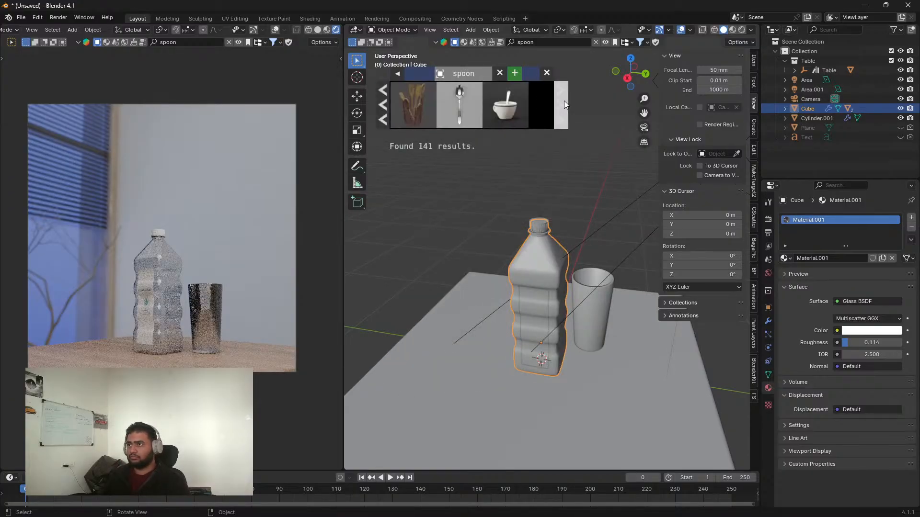
mouse_move(456, 105)
drag(465, 107, 585, 308)
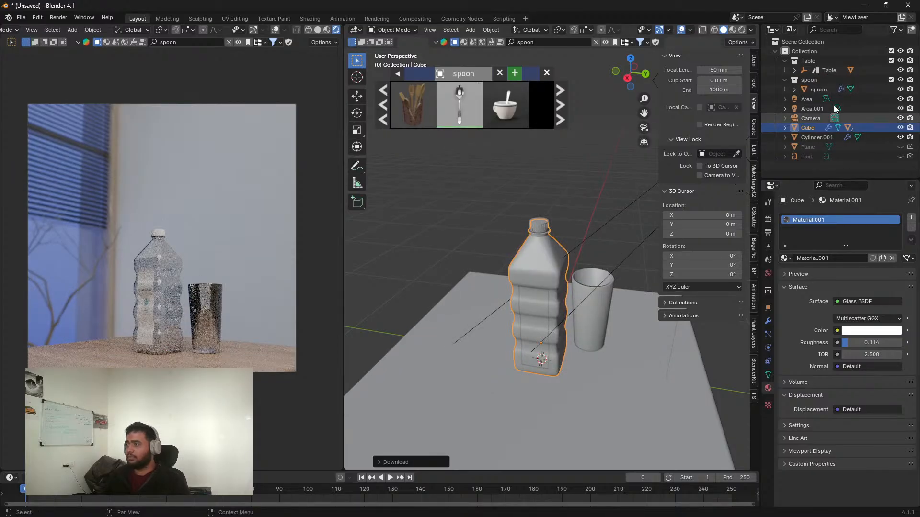
Step: Scale up the imported spoon and rotate it upright in the side view with its bowl pointing down
key(s)
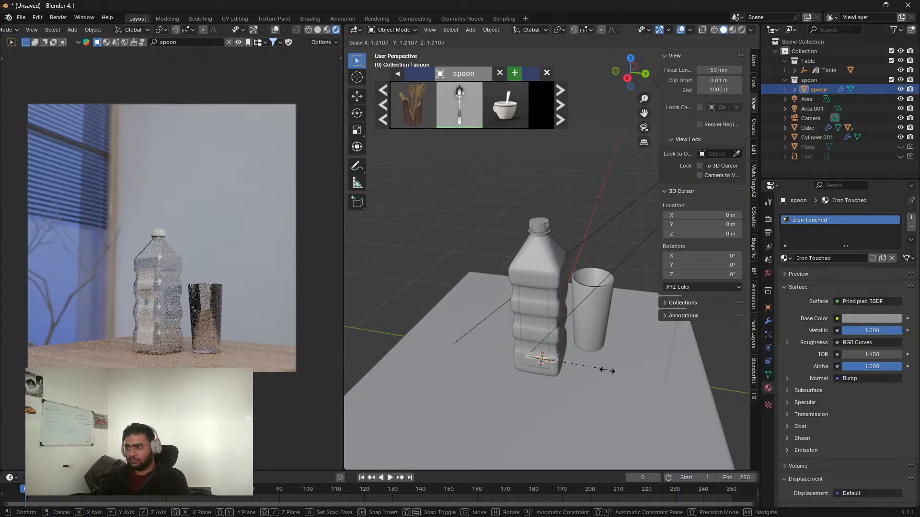
click(742, 400)
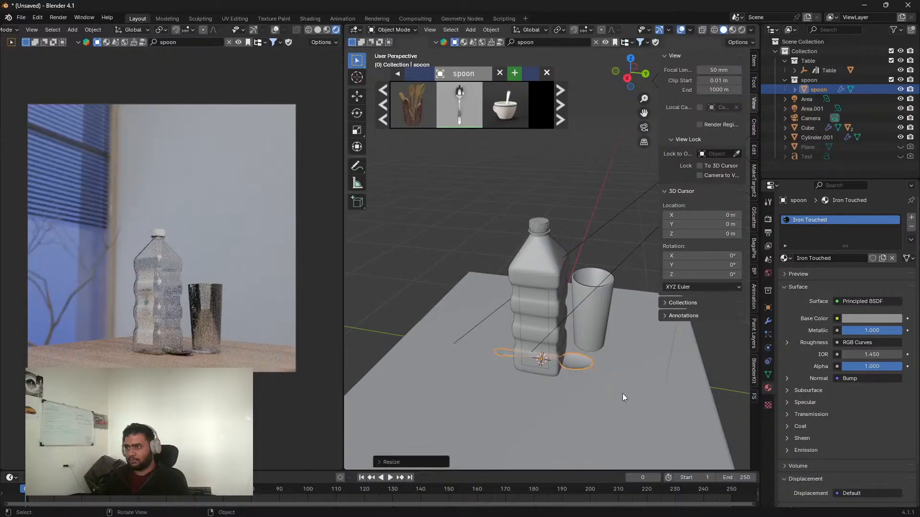
key(KP_3)
scroll(622, 393, up, 2)
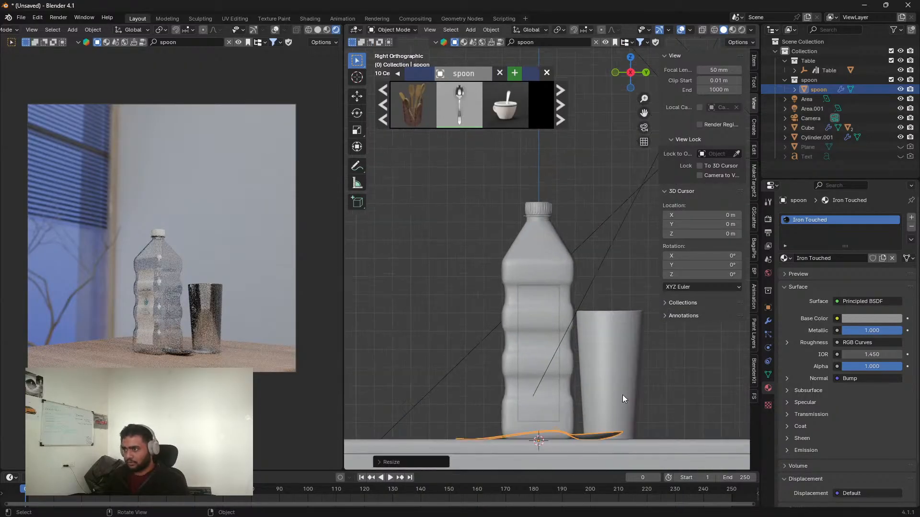
key(r)
click(516, 448)
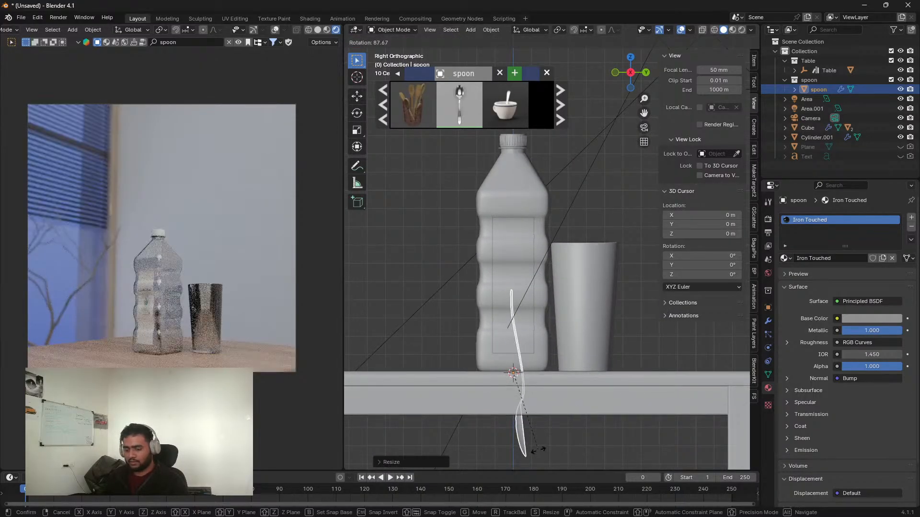
Step: Move the upright spoon inside the cup, positioning it in both the side and front views
key(g)
click(603, 337)
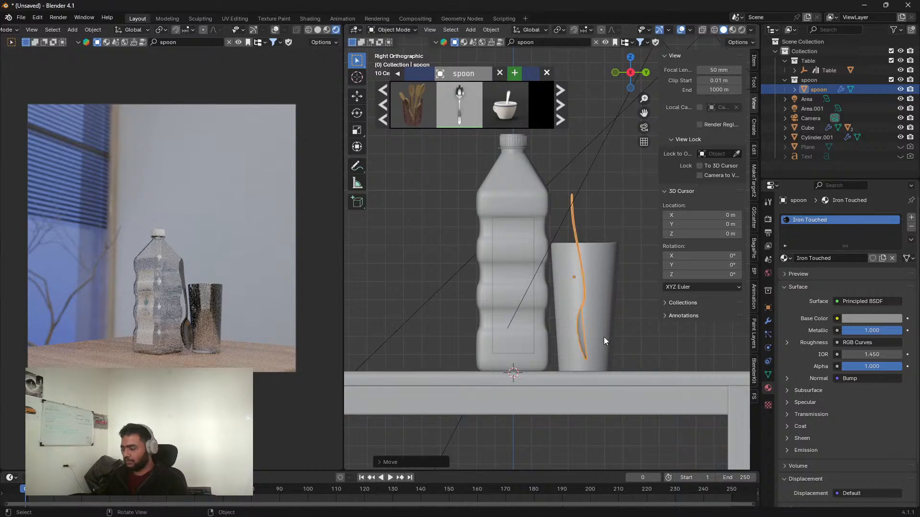
key(KP_1)
key(g)
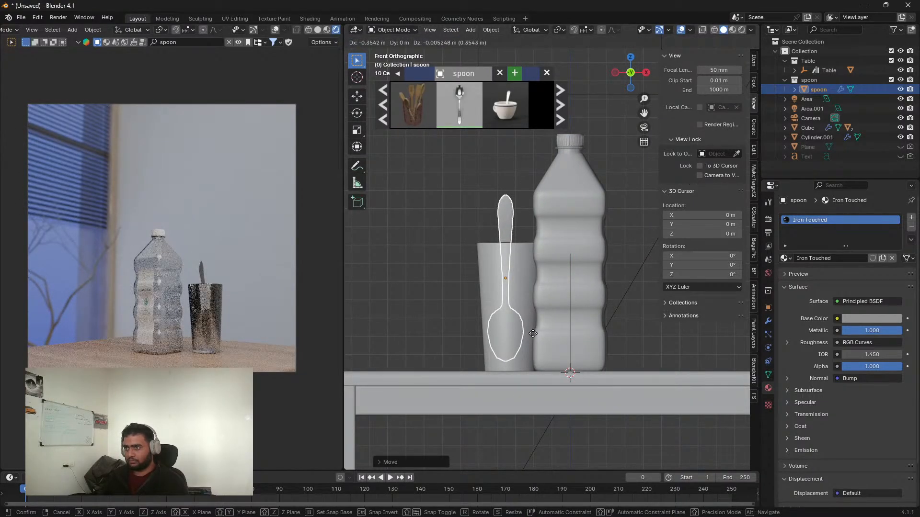
click(533, 333)
Step: Tilt the spoon in the side view and nudge it so it leans against the inside of the cup
key(KP_3)
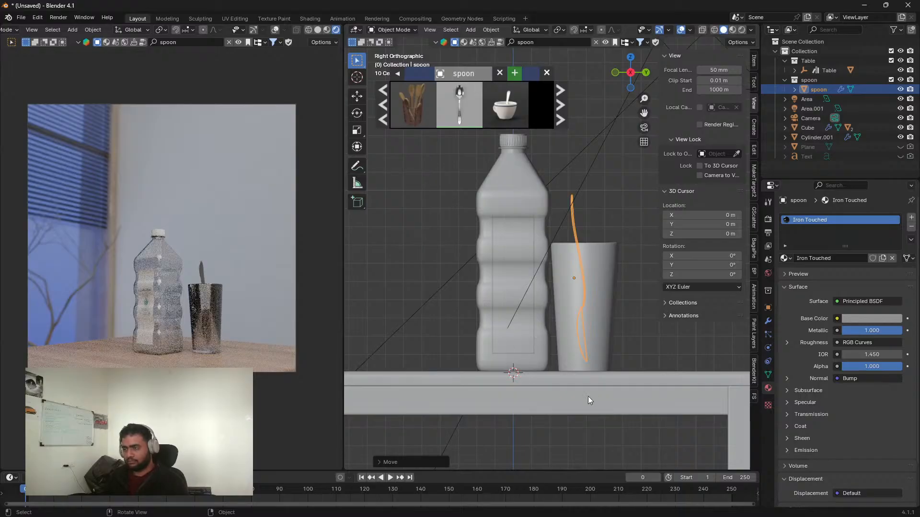
key(r)
click(601, 373)
key(g)
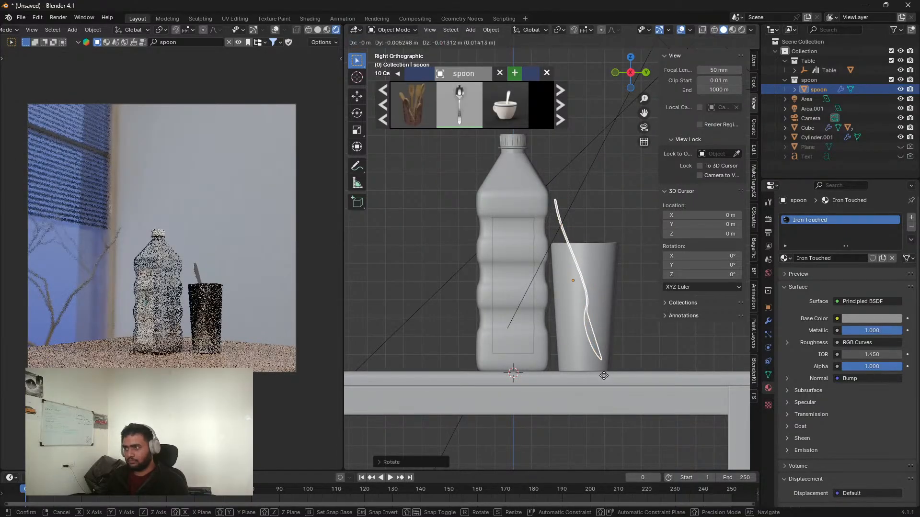
click(606, 381)
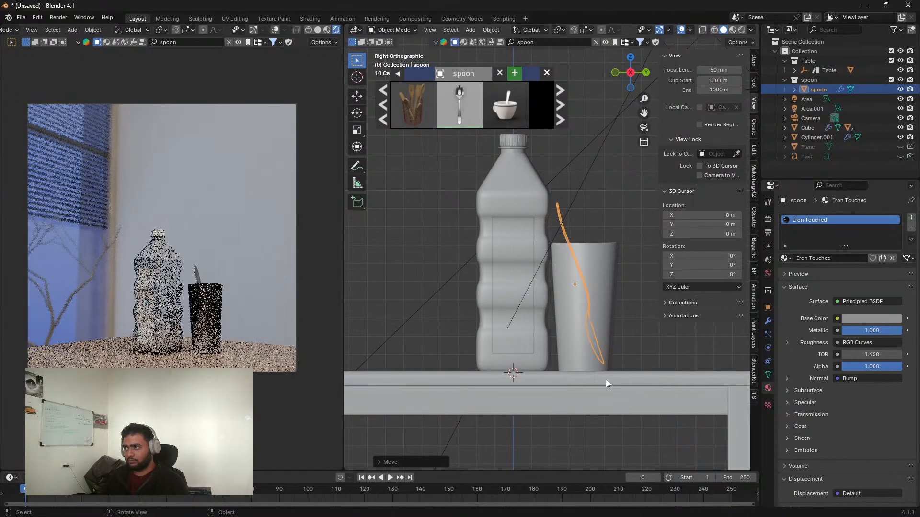
Step: Remove the Solidify modifier from the cup
click(769, 322)
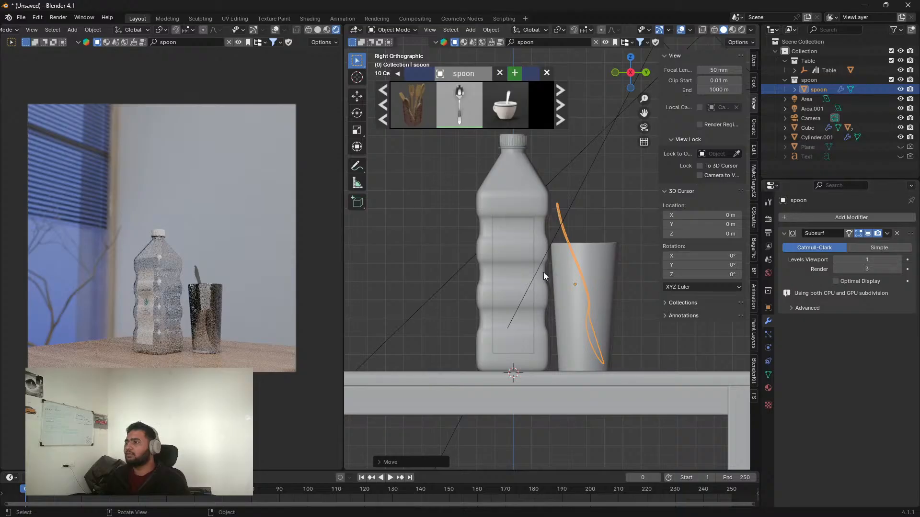
middle_drag(543, 272, 602, 263)
click(603, 267)
scroll(600, 320, up, 2)
shift+middle_drag(601, 320, 536, 337)
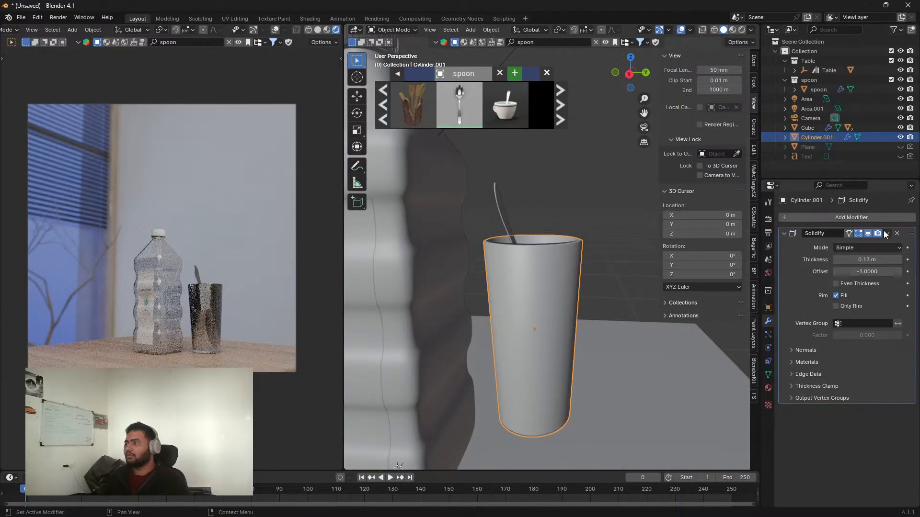
click(868, 233)
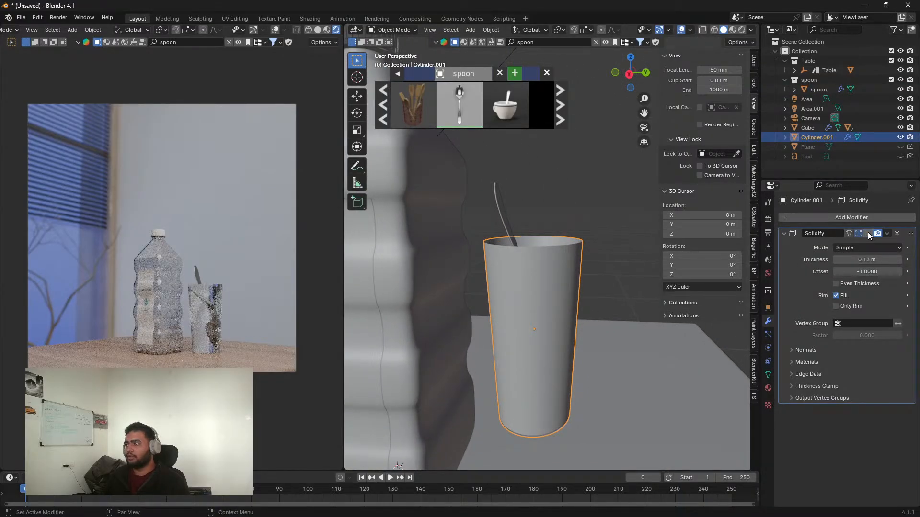
click(896, 233)
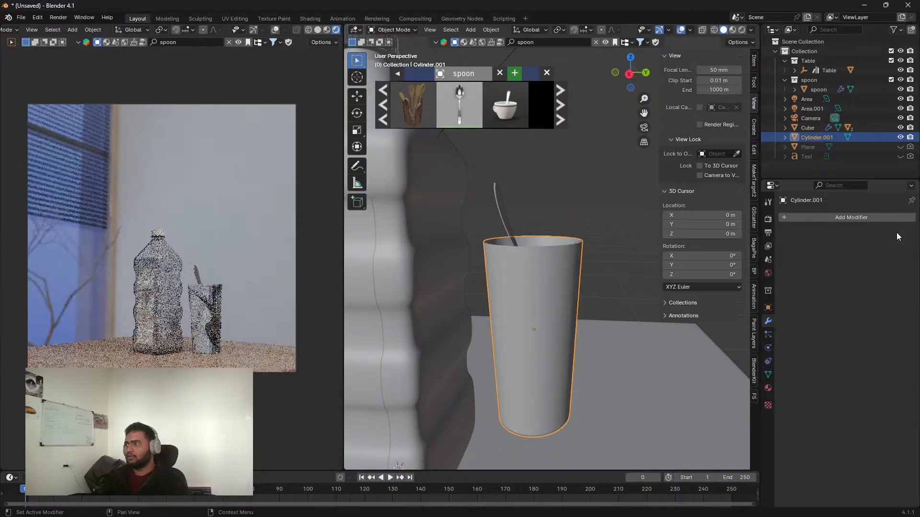
Step: Extrude the cup's whole mesh, scale it inward to about 0.9 and raise the inner wall about 0.035 m along Z
middle_drag(579, 262, 594, 312)
key(Tab)
key(a)
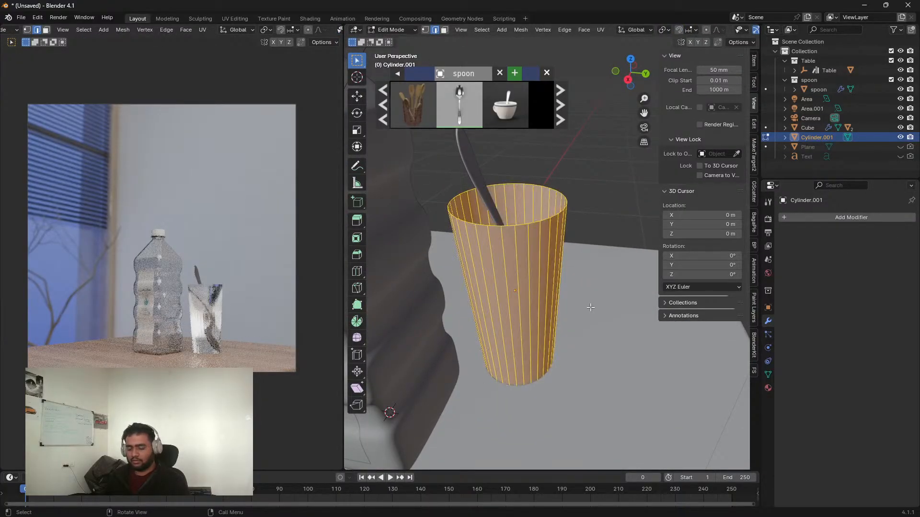
key(e)
key(s)
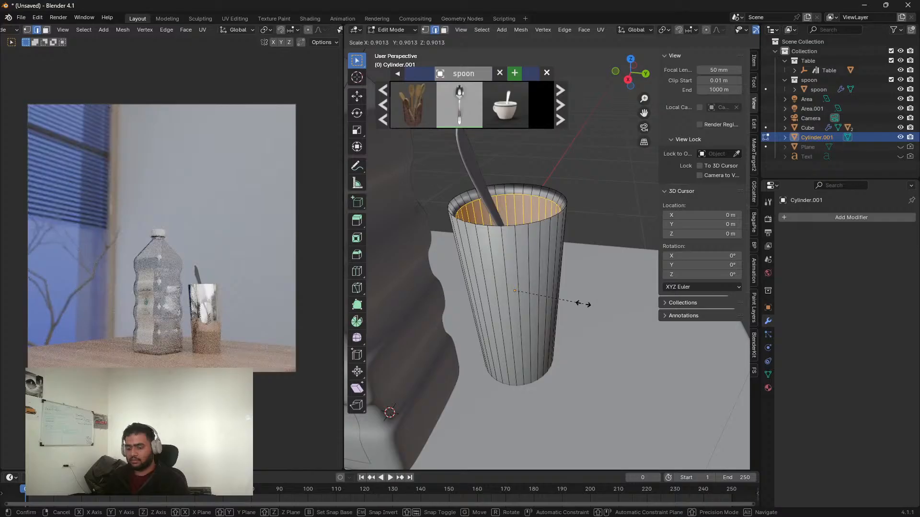
click(584, 304)
key(g)
key(z)
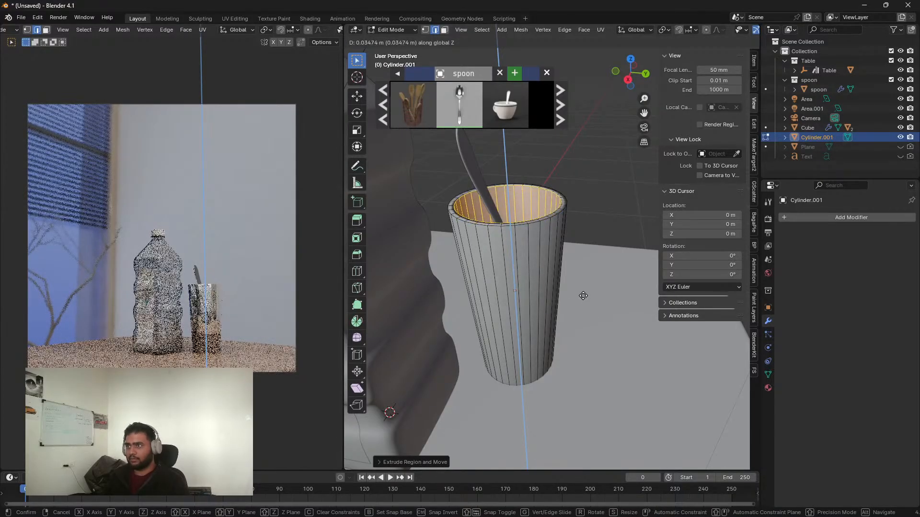
click(583, 296)
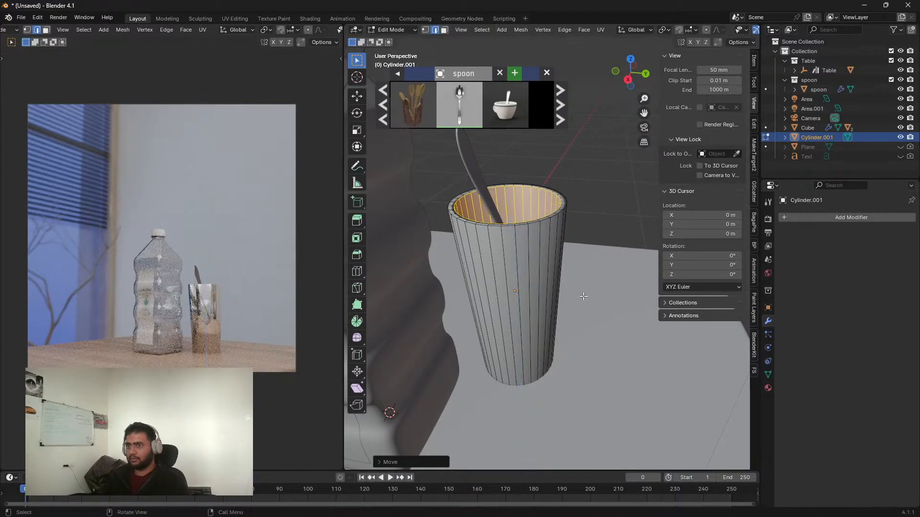
Step: Leave mesh editing and set the IOR of the cup's Glass BSDF material to 1.700
click(768, 388)
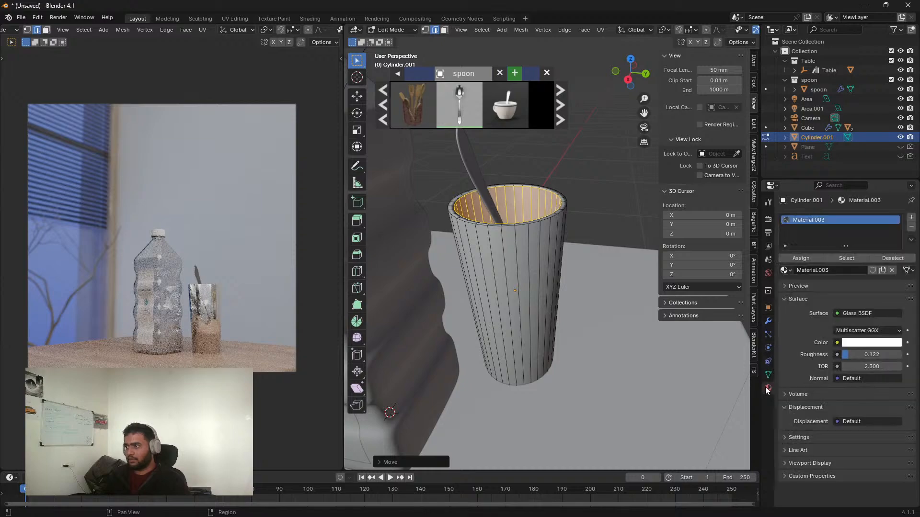
key(Tab)
drag(868, 355, 841, 354)
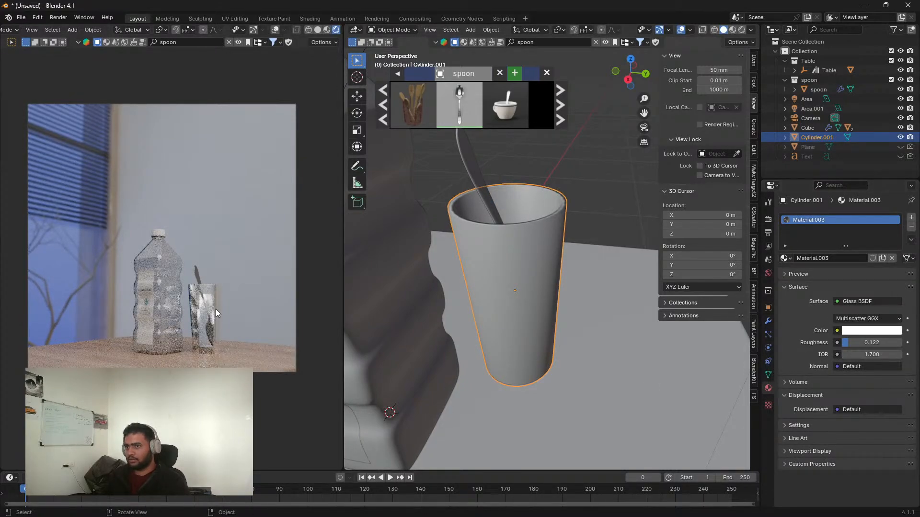
Step: Add a level 2 Subdivision modifier to the cup and open its mesh for editing
middle_drag(217, 311, 146, 246)
scroll(228, 330, up, 3)
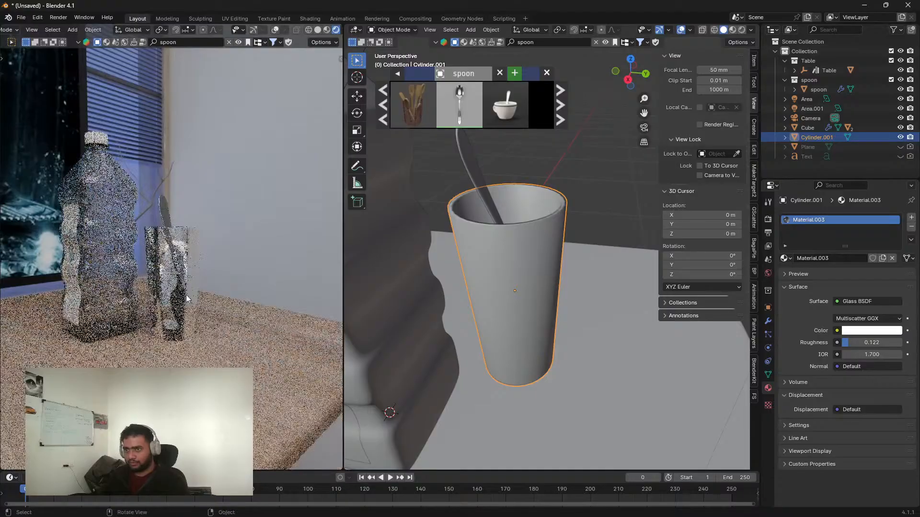
scroll(191, 244, up, 2)
mouse_move(239, 259)
middle_down()
mouse_move(210, 239)
mouse_move(205, 261)
mouse_move(226, 236)
mouse_move(225, 259)
middle_up()
scroll(205, 262, up, 3)
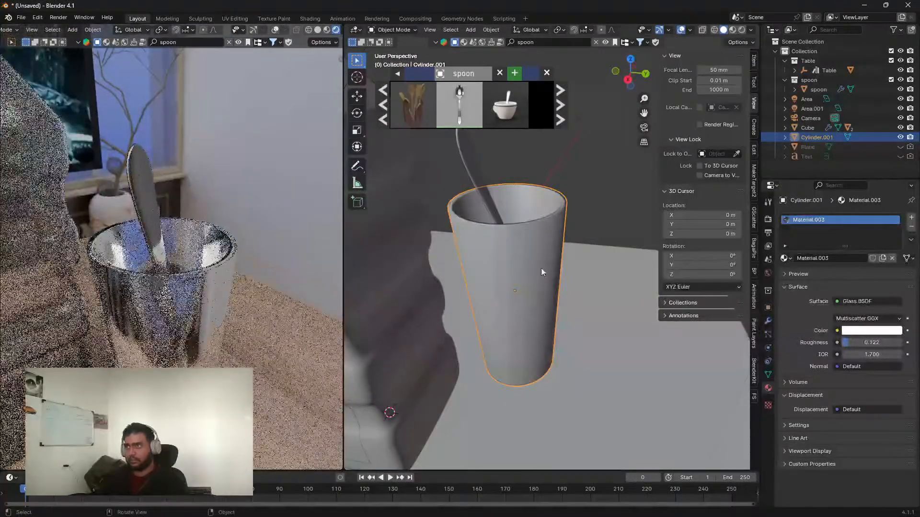
key(ctrl+2)
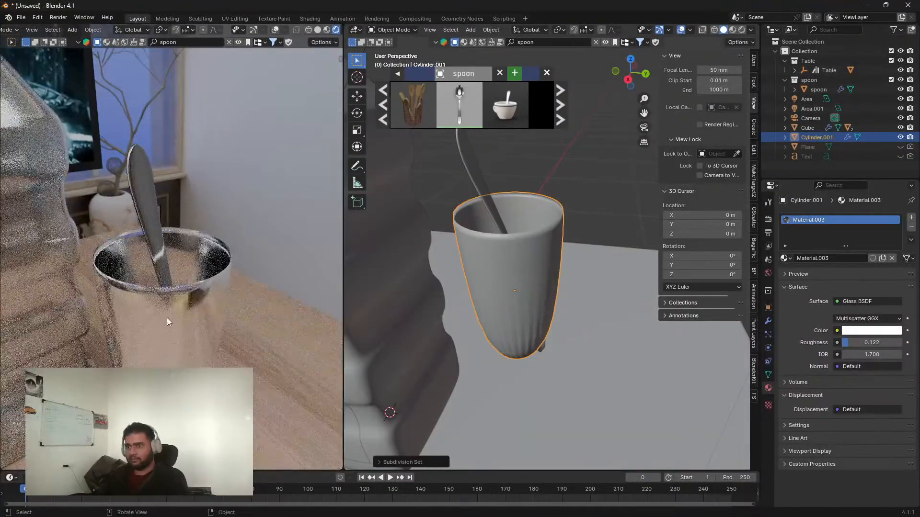
middle_drag(167, 317, 195, 275)
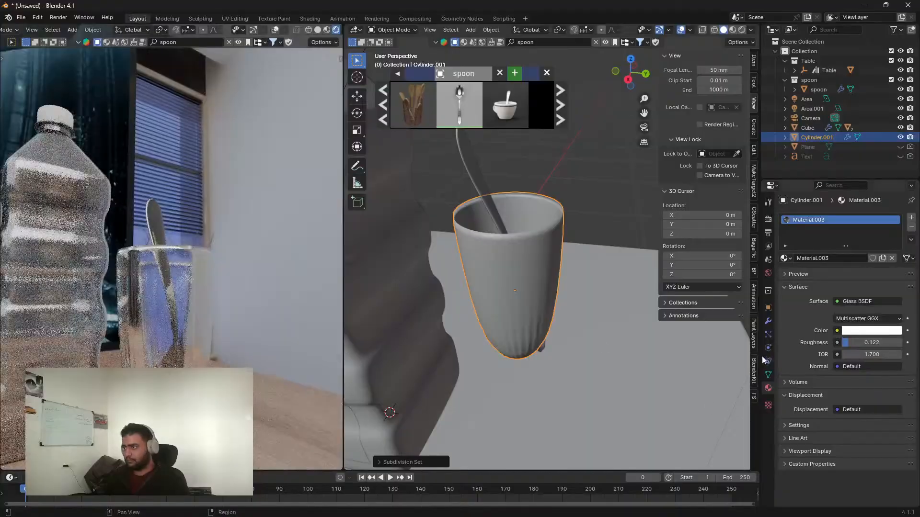
click(768, 321)
middle_drag(531, 387, 534, 362)
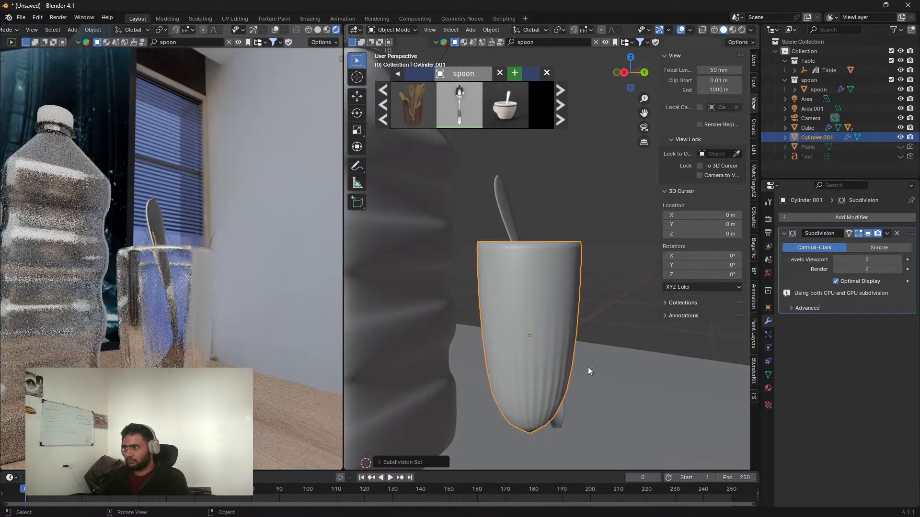
key(Tab)
middle_drag(578, 421, 572, 354)
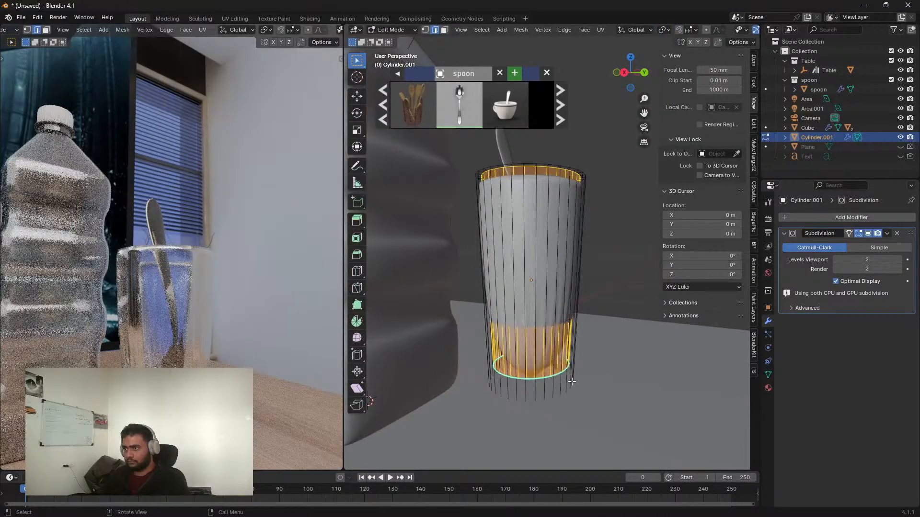
Step: Try to select the edge loops around the cup's base
key(alt+z)
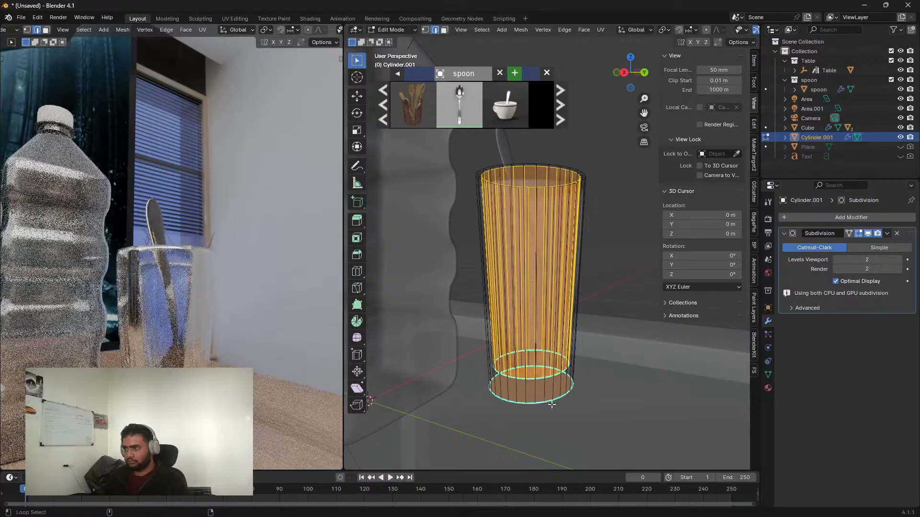
key(alt+z)
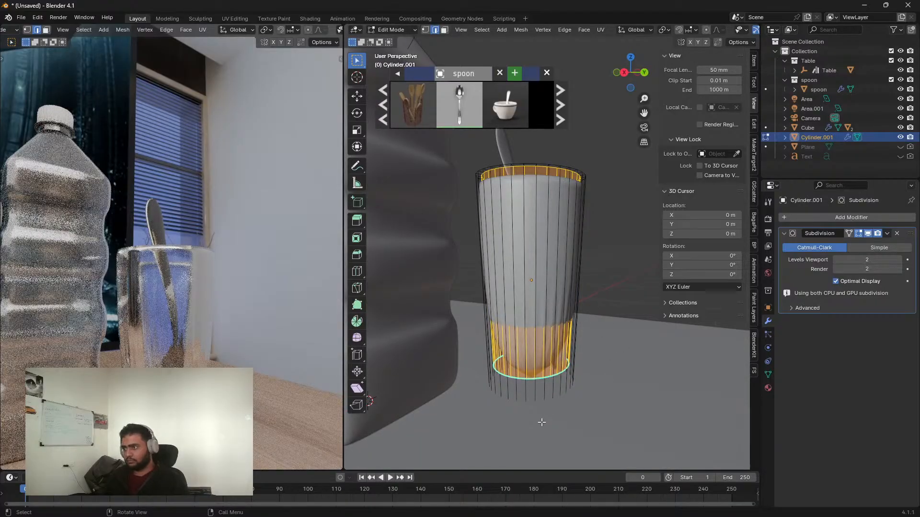
alt+click(529, 380)
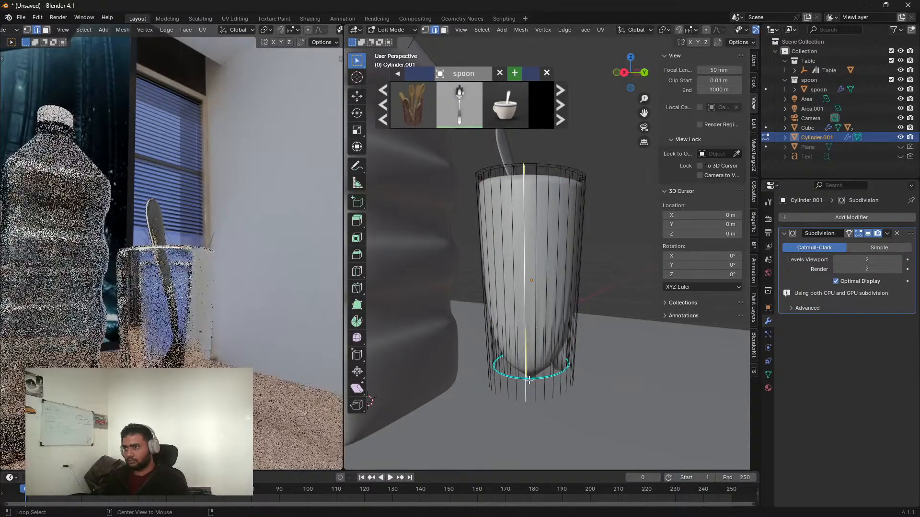
scroll(527, 383, up, 4)
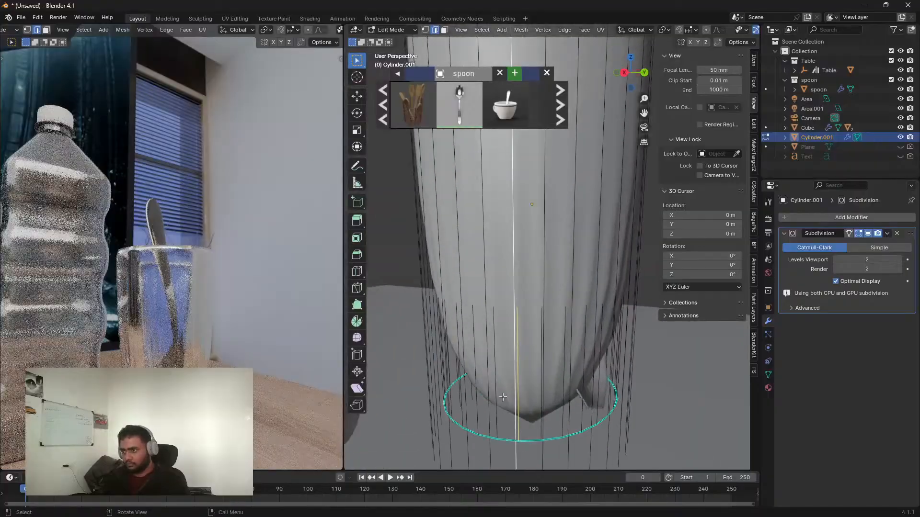
scroll(503, 397, up, 1)
alt+click(480, 457)
alt+click(481, 458)
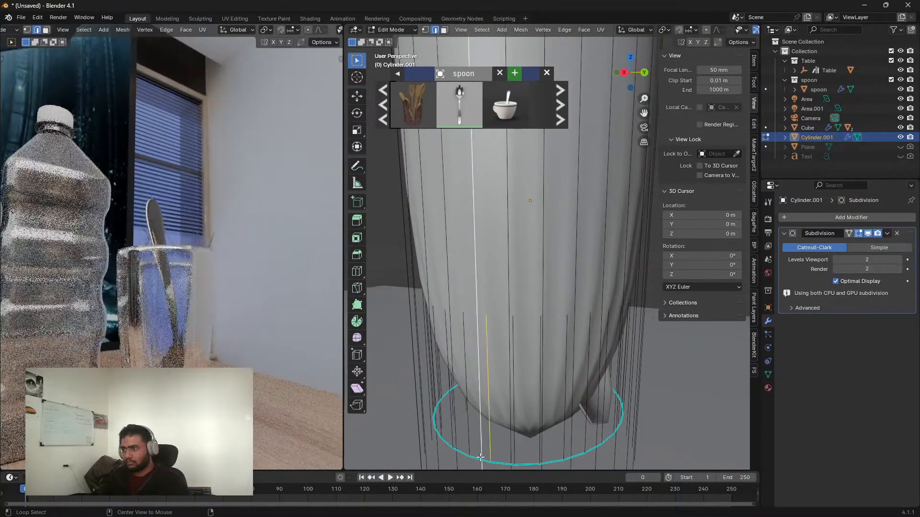
Step: Select the inner and outer edge loops of the cup's base and set their mean crease to 0.53
middle_drag(481, 457, 509, 415)
key(alt+z)
alt+click(521, 214)
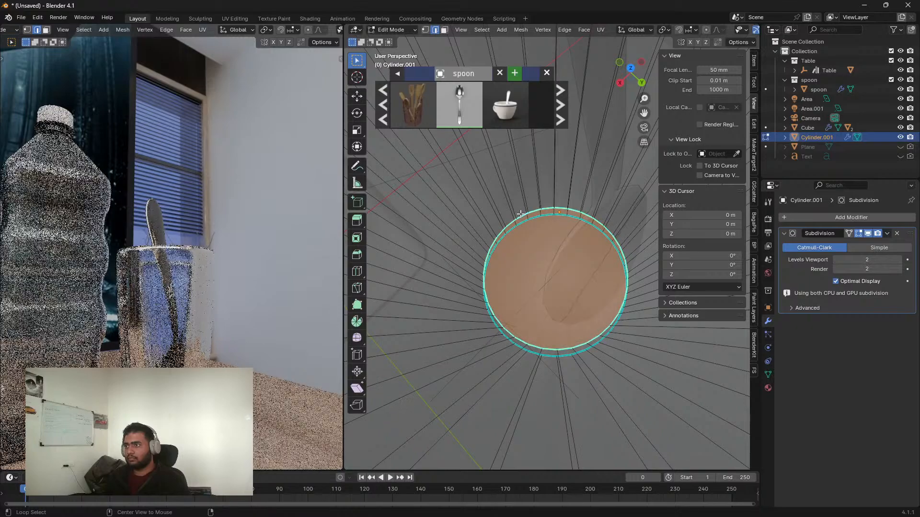
middle_drag(520, 215, 563, 404)
key(f)
key(alt+z)
key(alt+z)
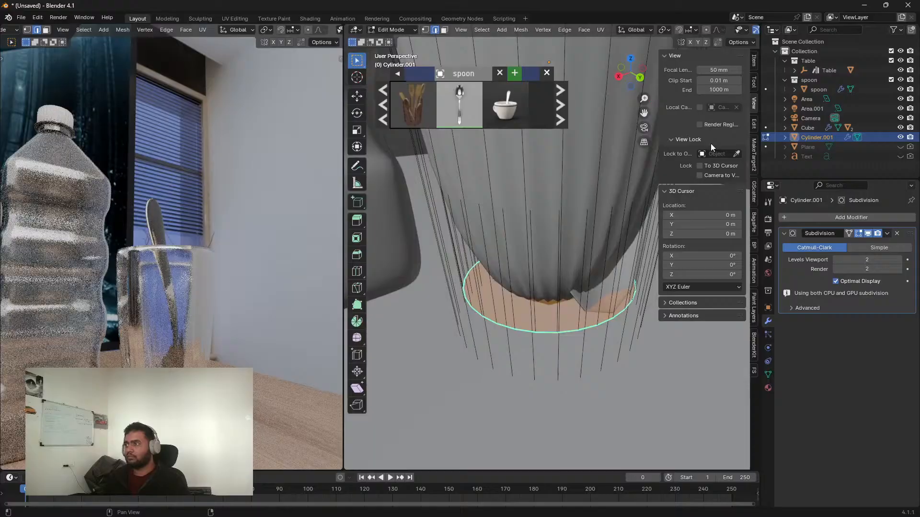
click(754, 66)
drag(688, 174, 714, 175)
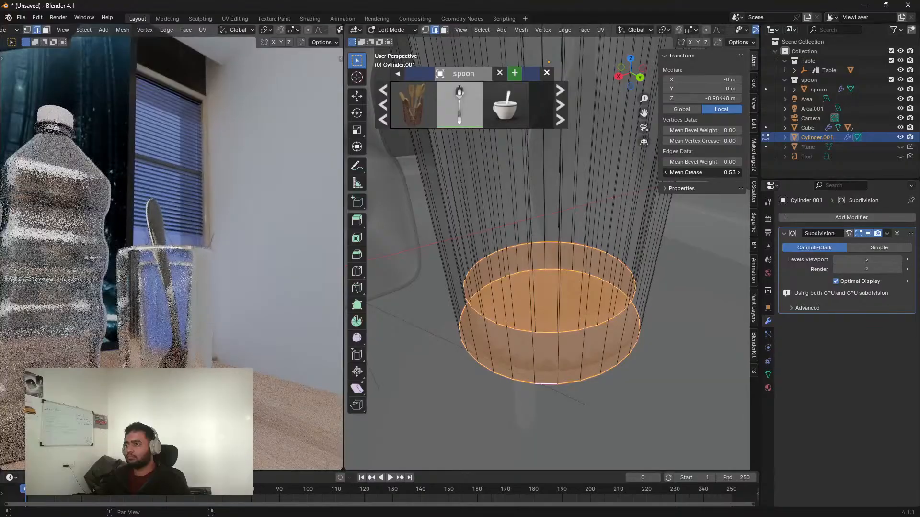
key(alt+z)
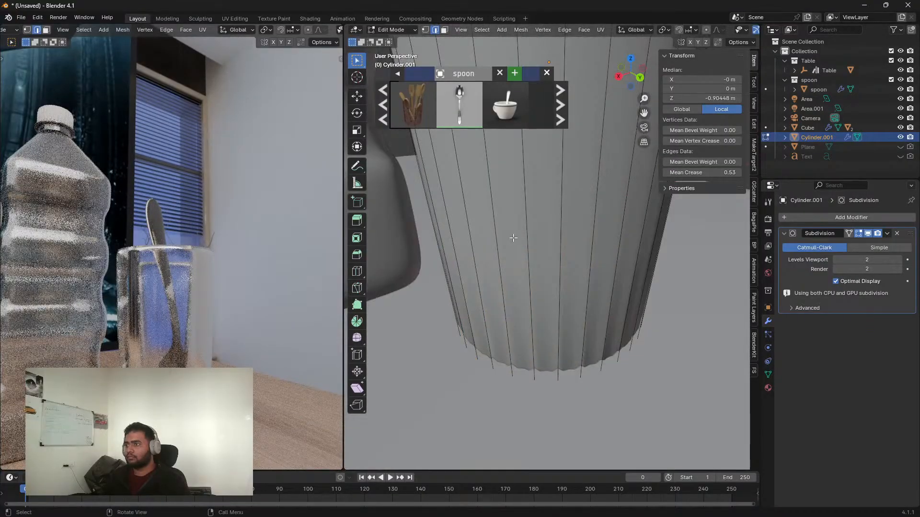
key(alt+z)
key(ctrl+e)
click(494, 239)
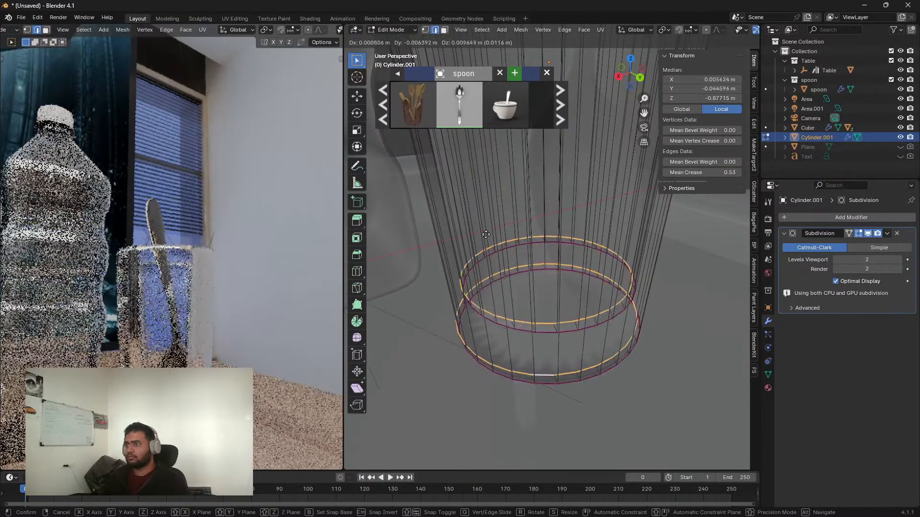
right_click(494, 234)
key(ctrl+z)
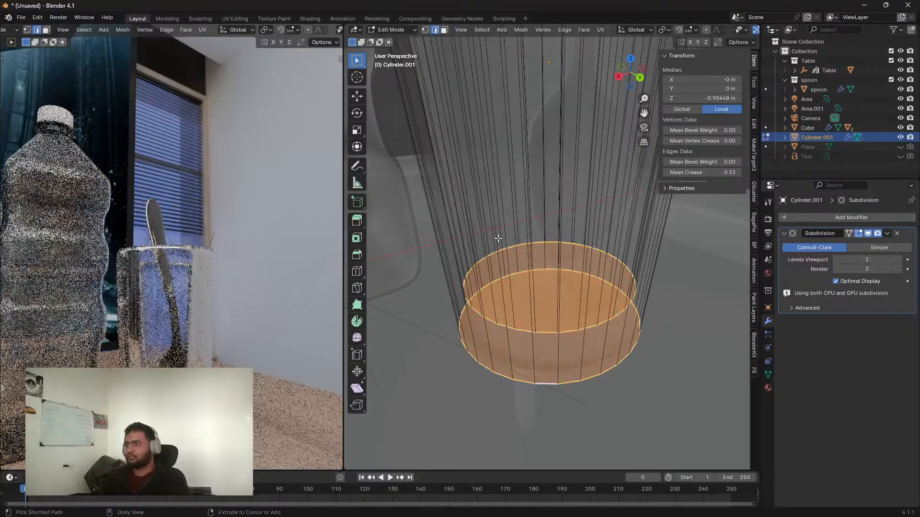
Step: Bevel the inner and outer edge loops of the cup's base by about 0.017 m
key(ctrl+e)
click(486, 246)
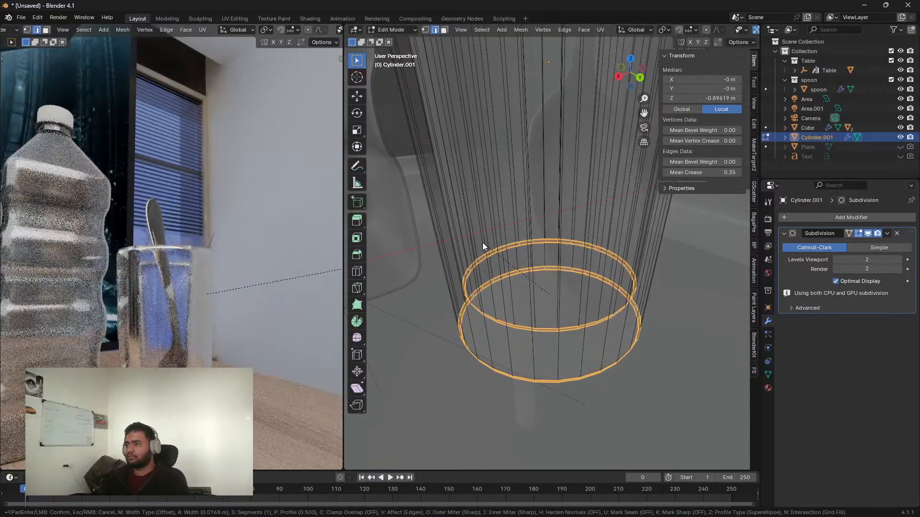
click(482, 243)
Step: Bevel the cup's inner and outer rim loops by about 0.016 m, and return to object mode with the rendered viewport in camera view
scroll(522, 230, down, 6)
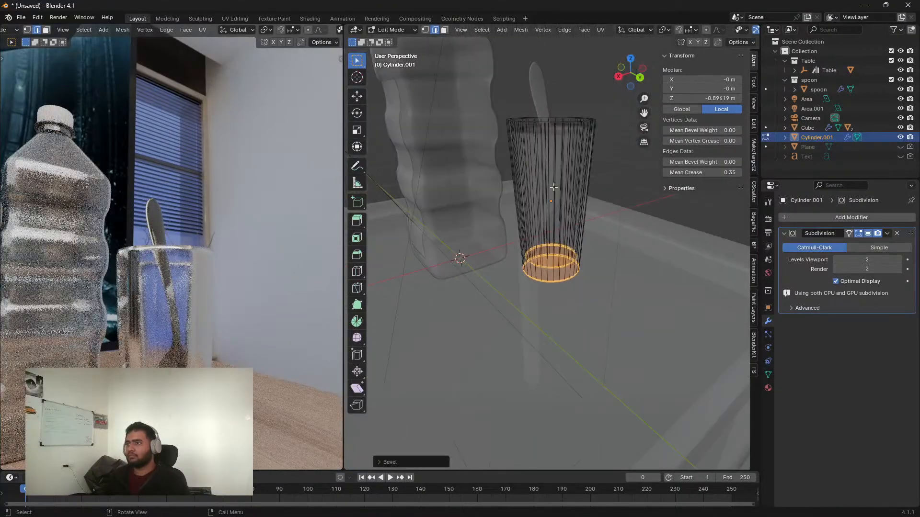
shift+middle_drag(553, 187, 542, 246)
scroll(539, 225, up, 5)
key(alt+z)
scroll(531, 202, up, 4)
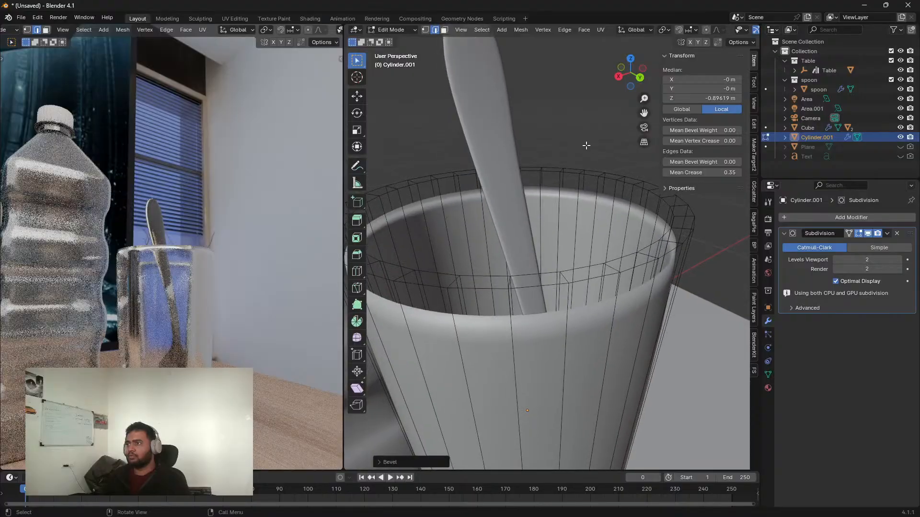
alt+click(575, 171)
key(ctrl+e)
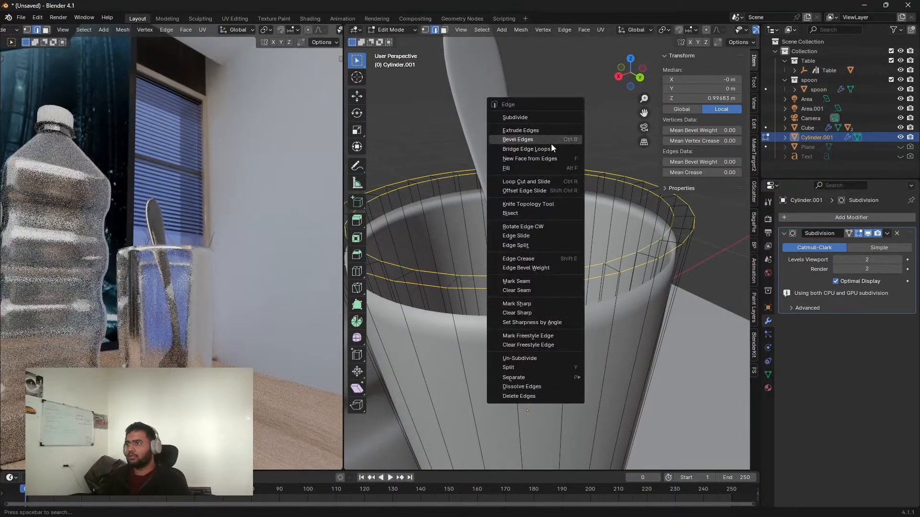
click(550, 144)
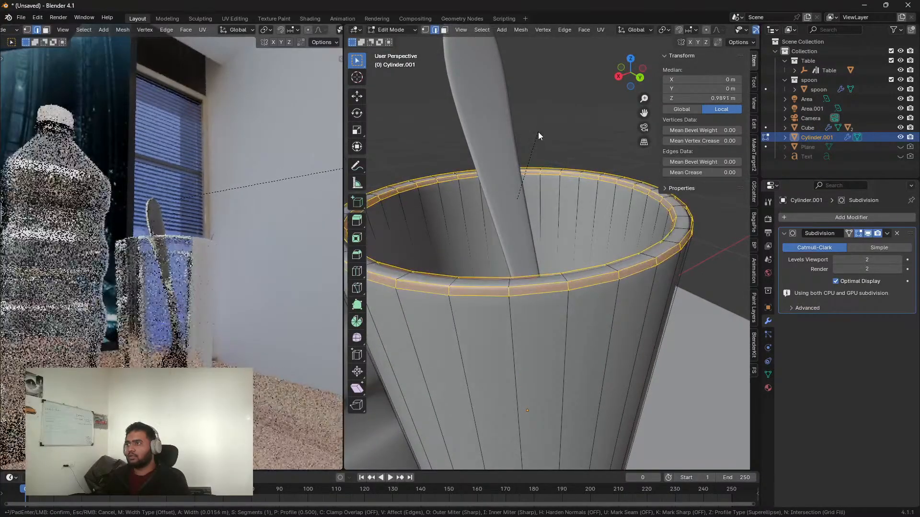
click(538, 138)
key(Tab)
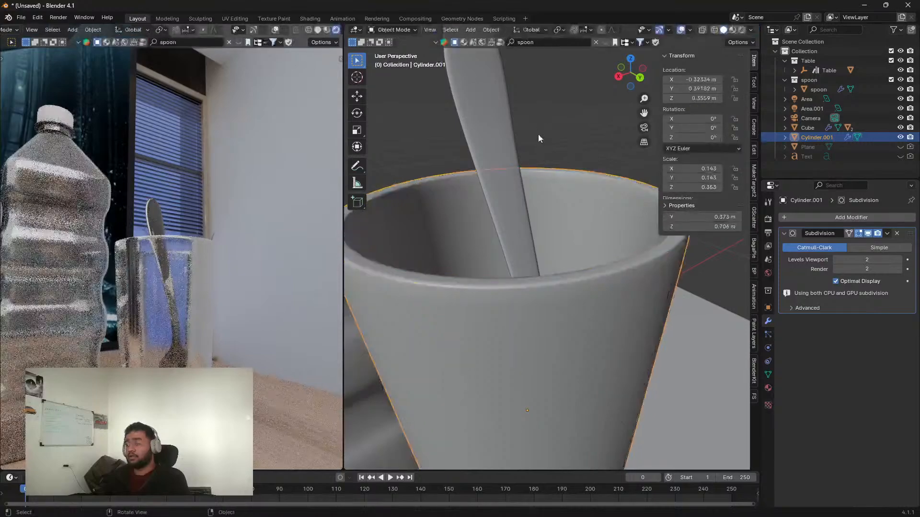
scroll(522, 238, down, 5)
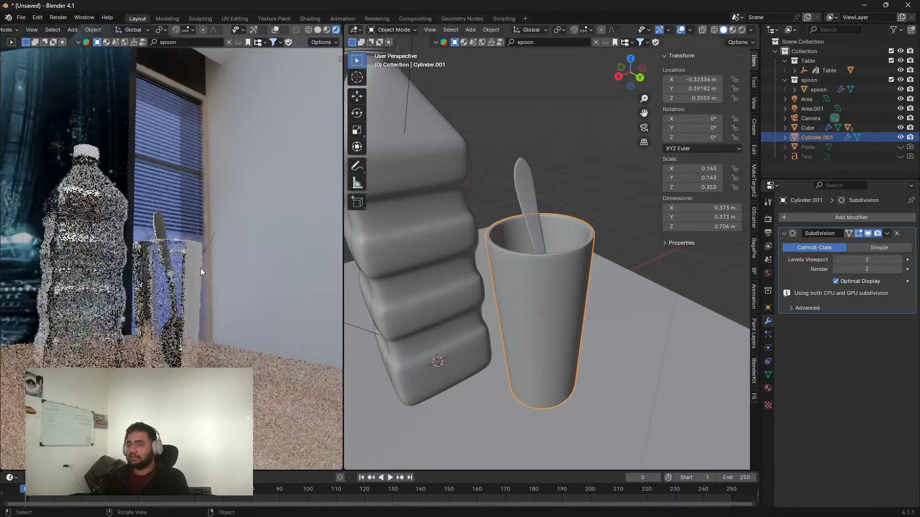
key(KP_0)
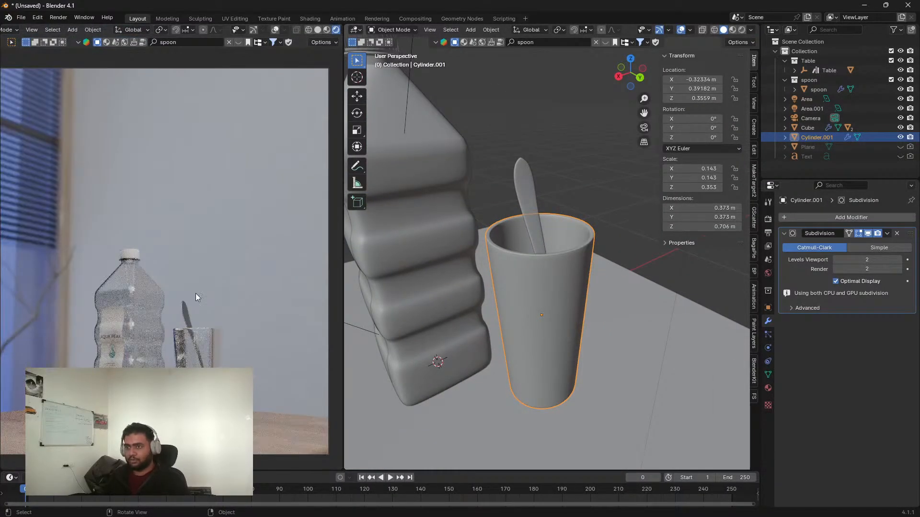
Step: Clear the spoon search from the asset library and search its materials for "mat"
scroll(195, 293, down, 3)
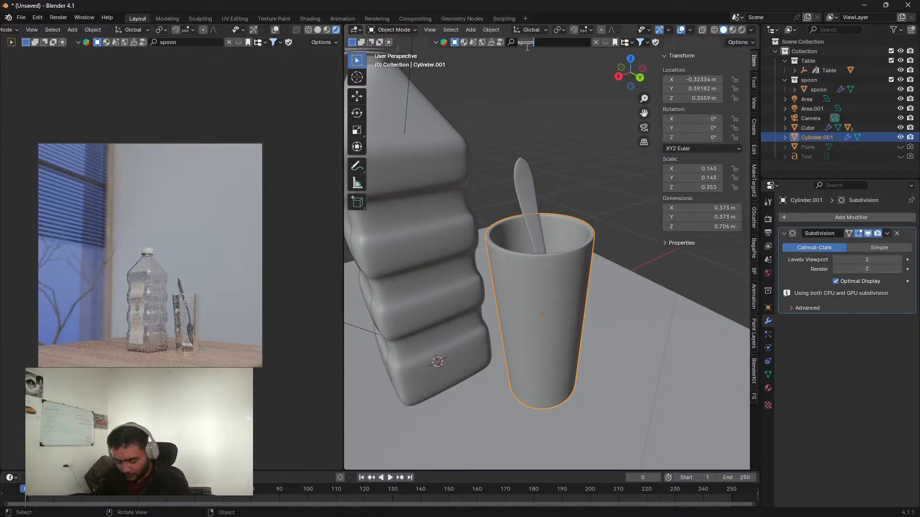
key(Return)
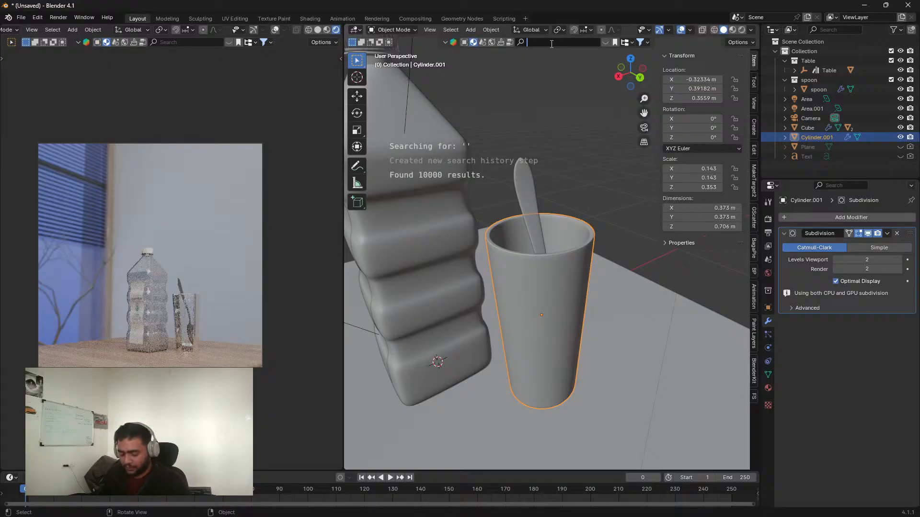
text(mat)
key(Return)
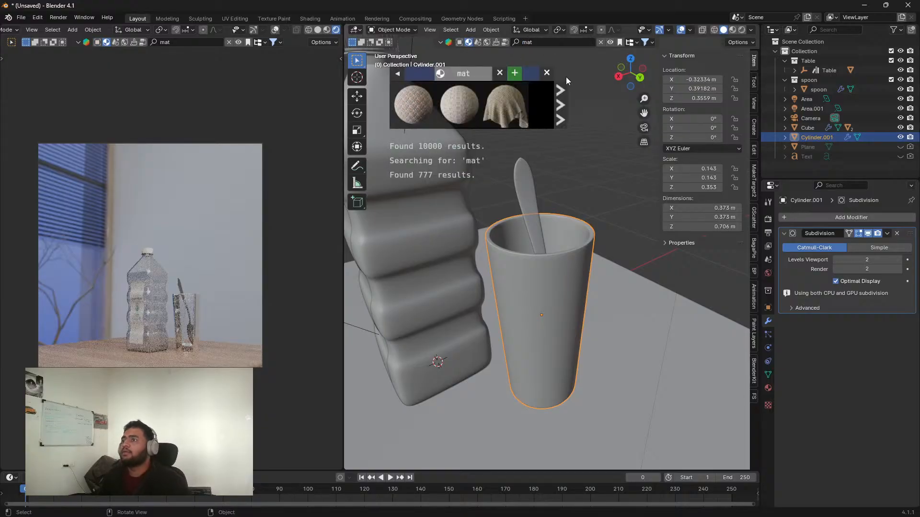
mouse_move(403, 100)
click(468, 42)
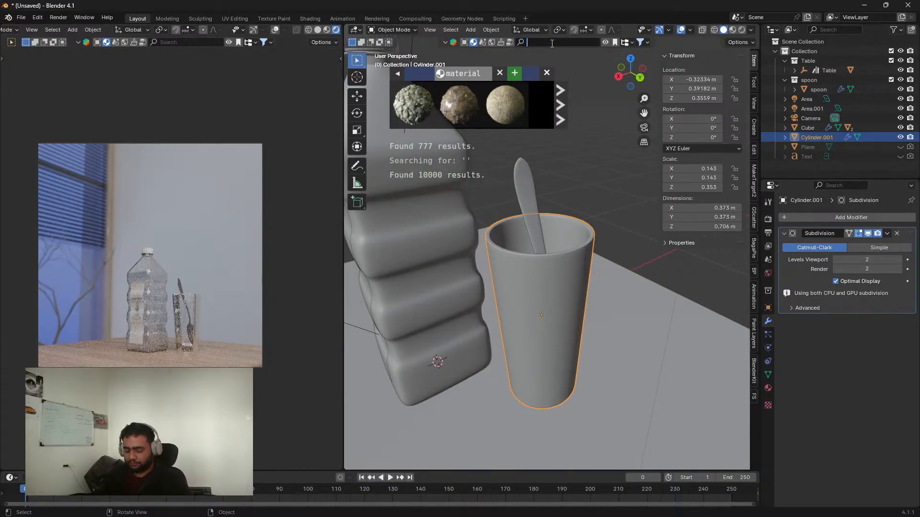
text(mat)
key(Return)
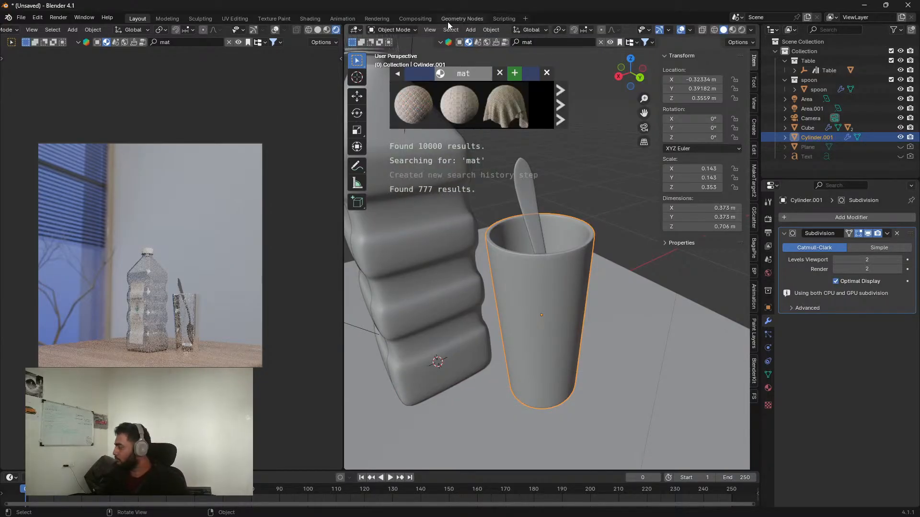
Step: Switch the asset search to models and look for "mat"
click(466, 43)
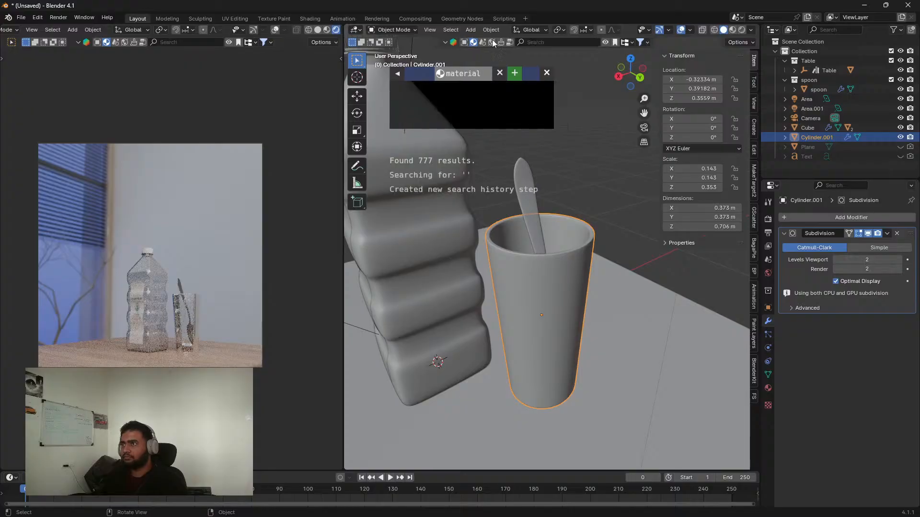
click(464, 43)
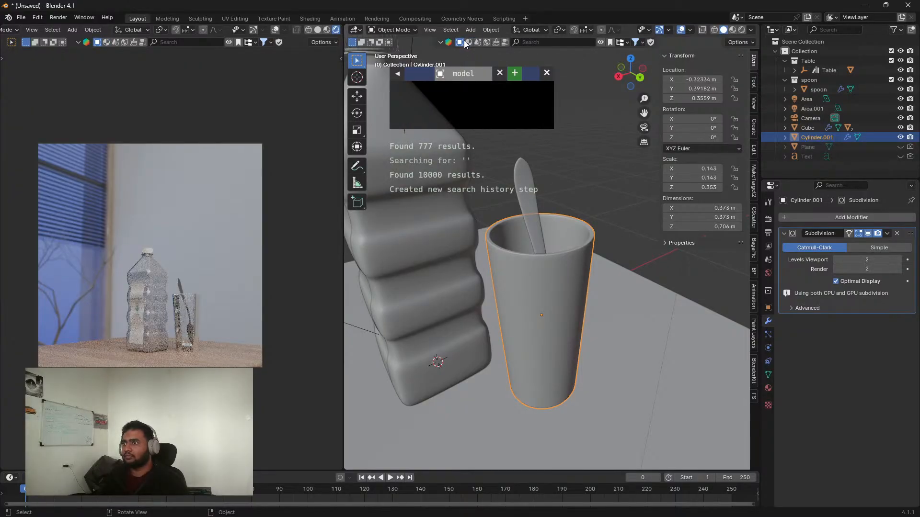
click(526, 42)
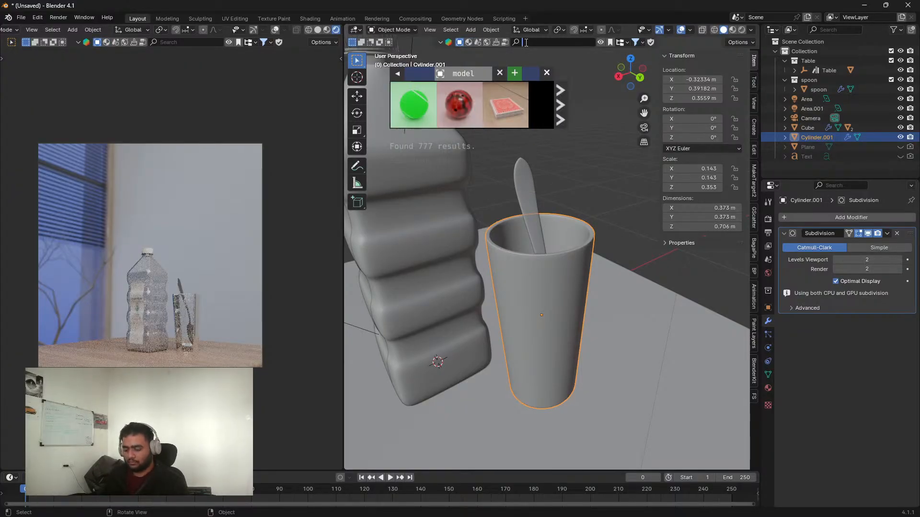
text(mat)
key(Return)
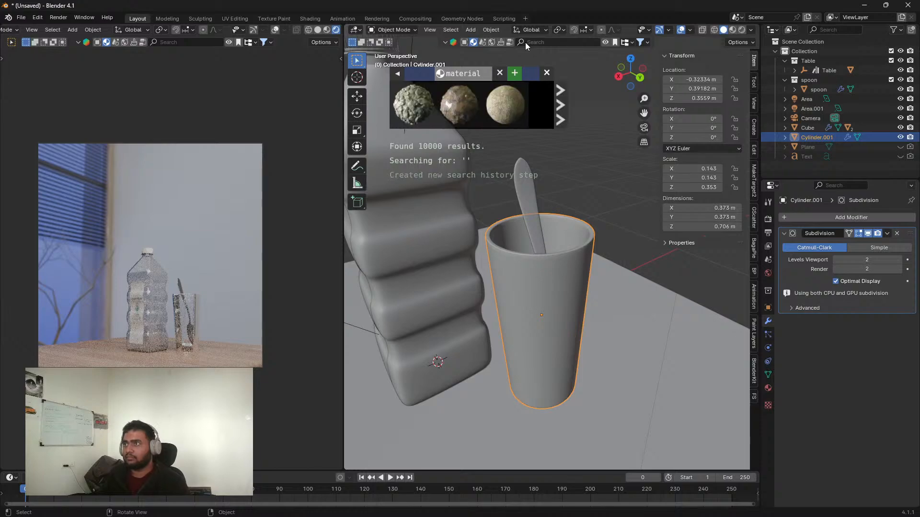
mouse_move(484, 86)
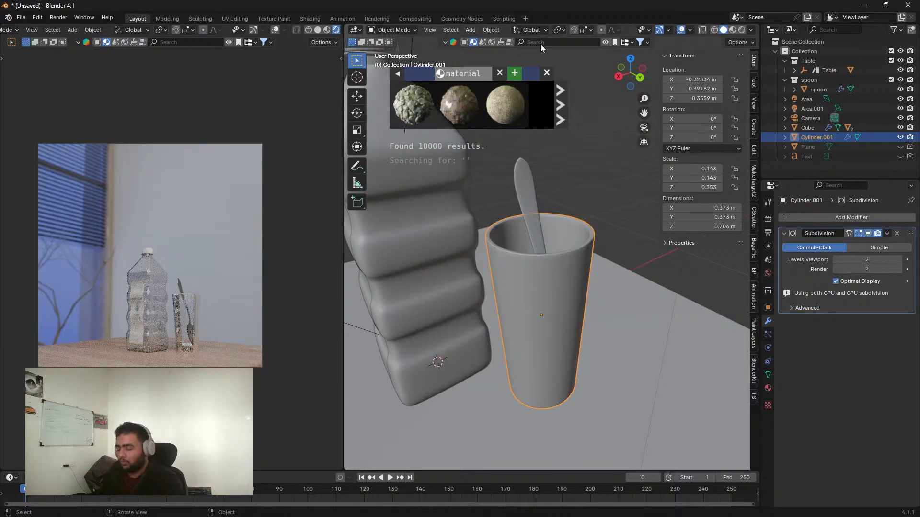
click(540, 44)
key(Return)
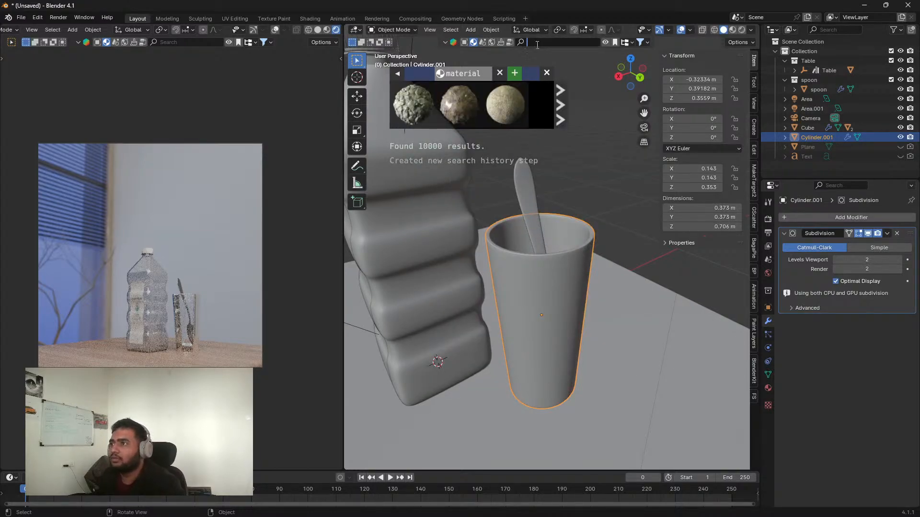
Step: Retry the "mat" search among the models, and close the asset results
click(464, 42)
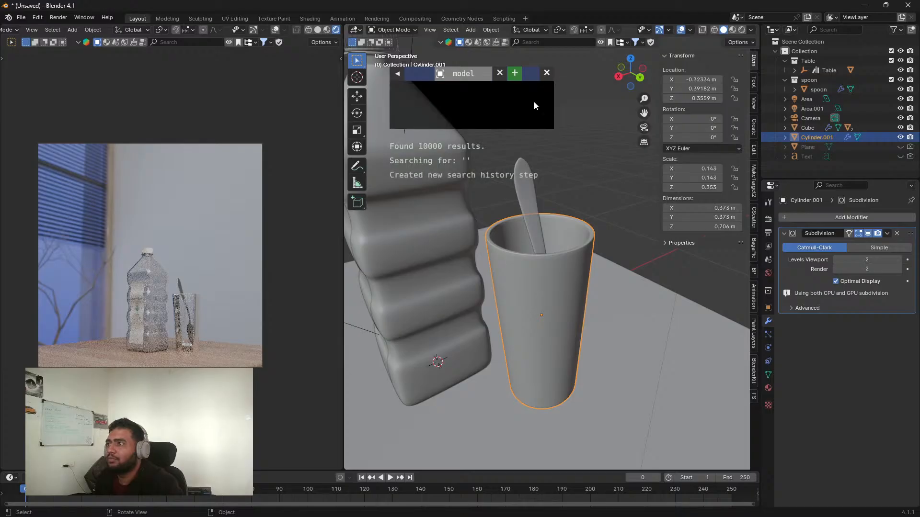
click(595, 137)
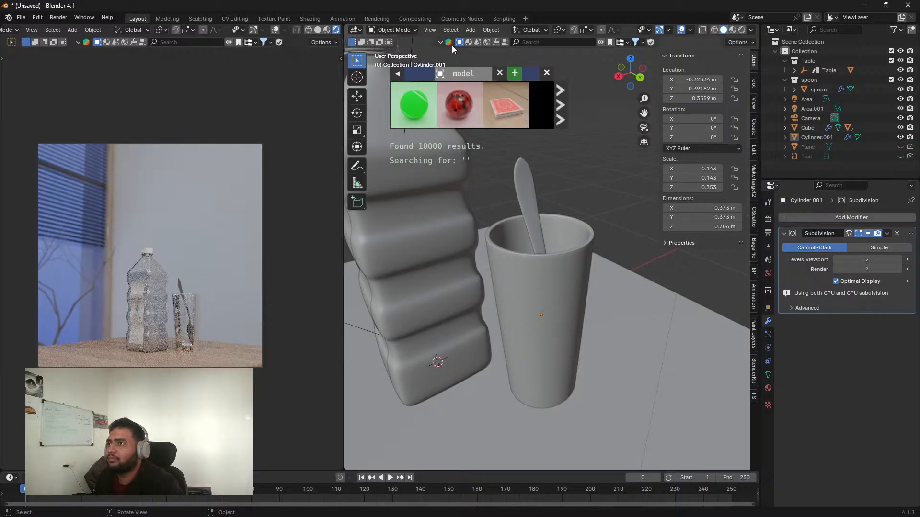
click(541, 43)
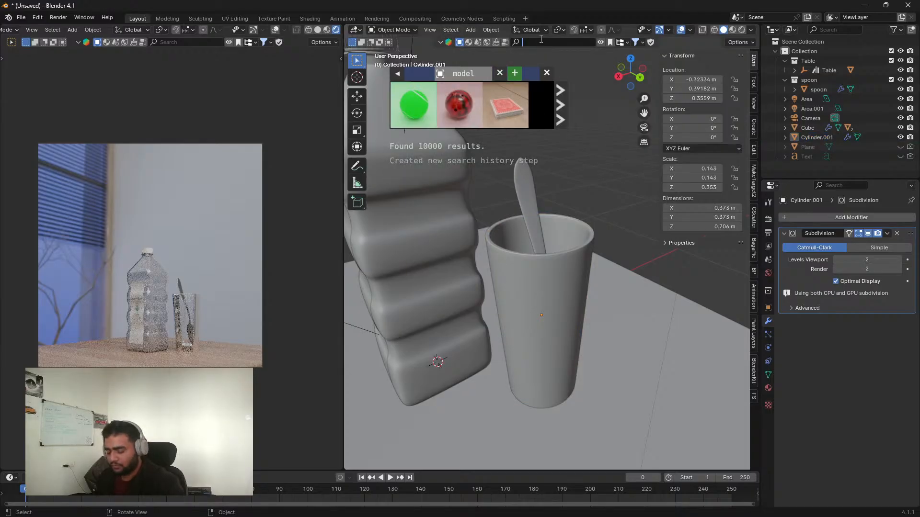
text(mat)
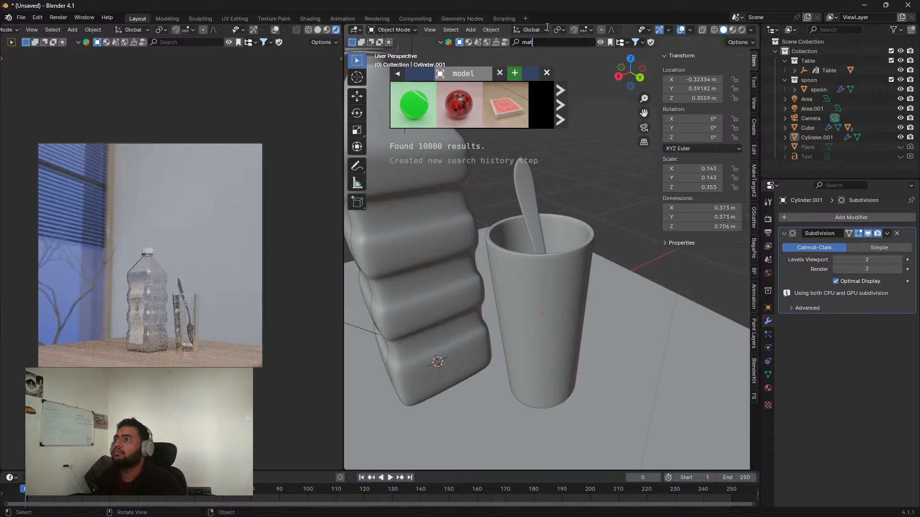
key(Return)
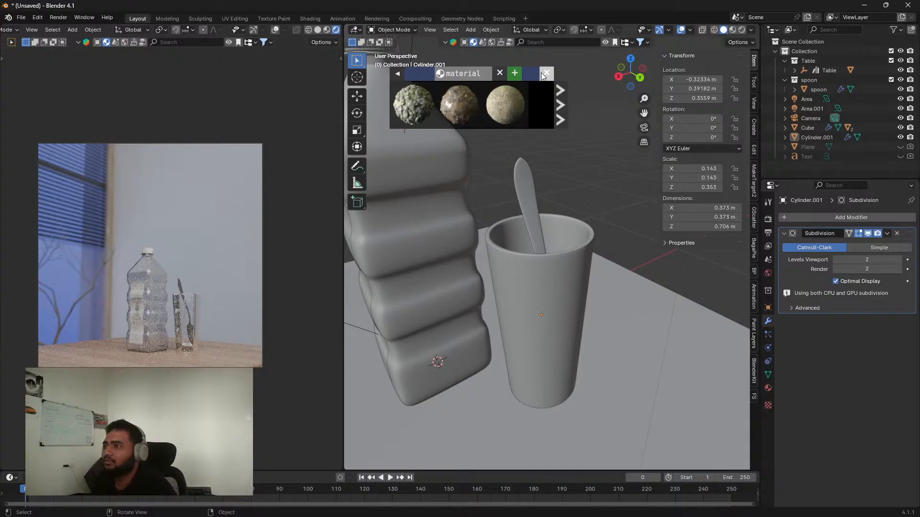
click(463, 43)
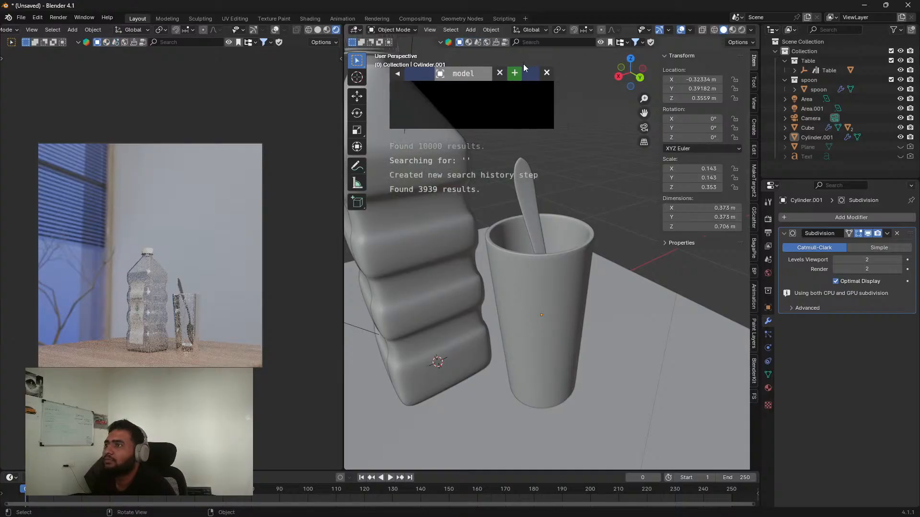
click(546, 73)
Step: Save the scene in the BLEND FILES folder as "glass and bottle.blend"
key(ctrl+s)
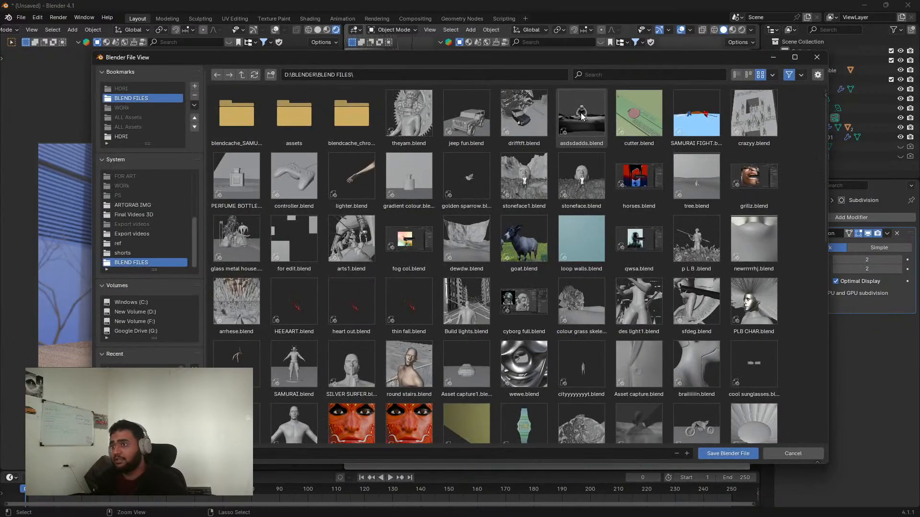
click(269, 450)
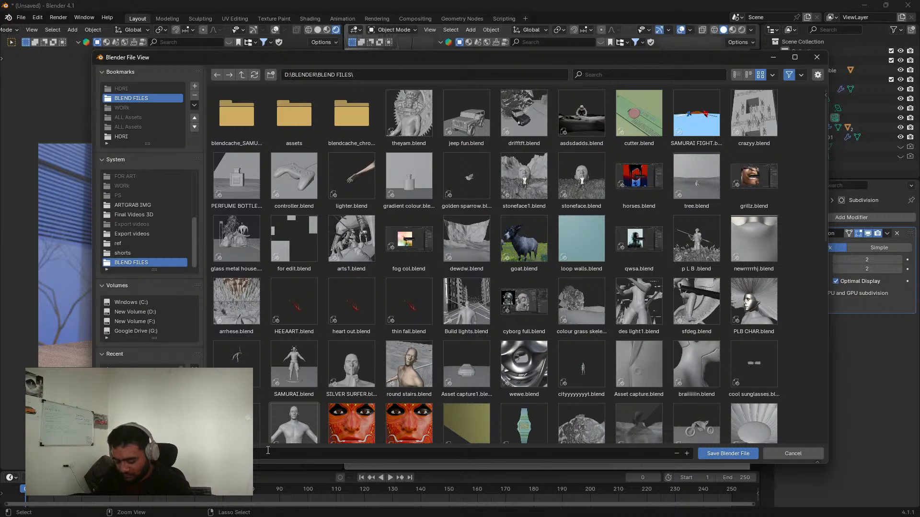
key(Return)
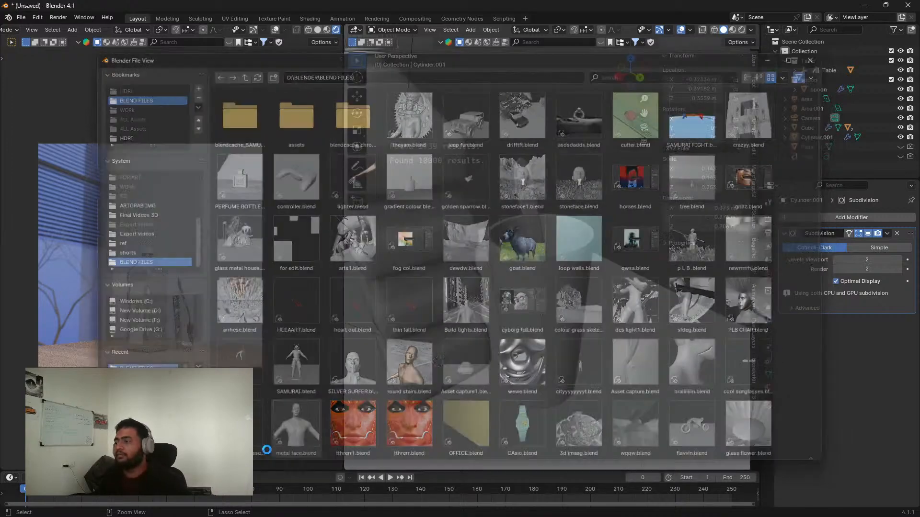
Step: Exclude the Table collection from the view layer so the undersides of the bottle and cup are accessible
scroll(579, 375, down, 6)
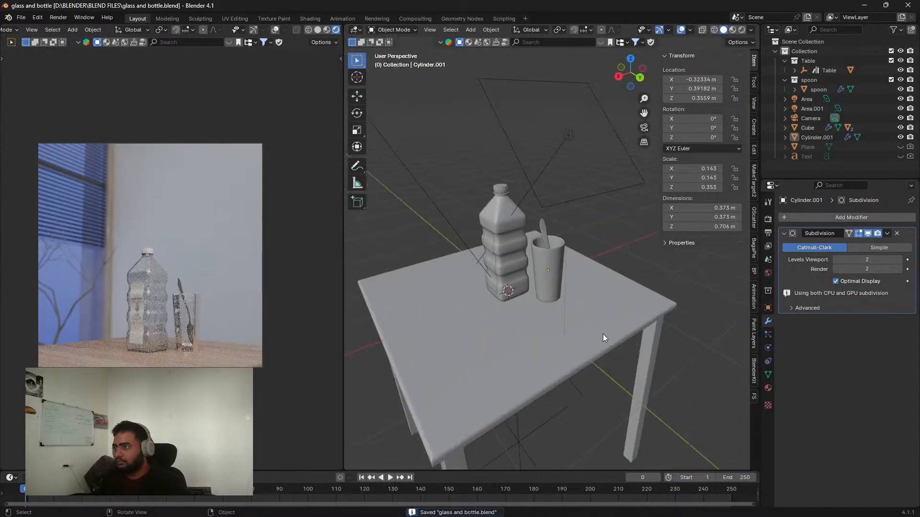
middle_drag(603, 334, 531, 324)
scroll(545, 327, up, 4)
scroll(511, 344, up, 3)
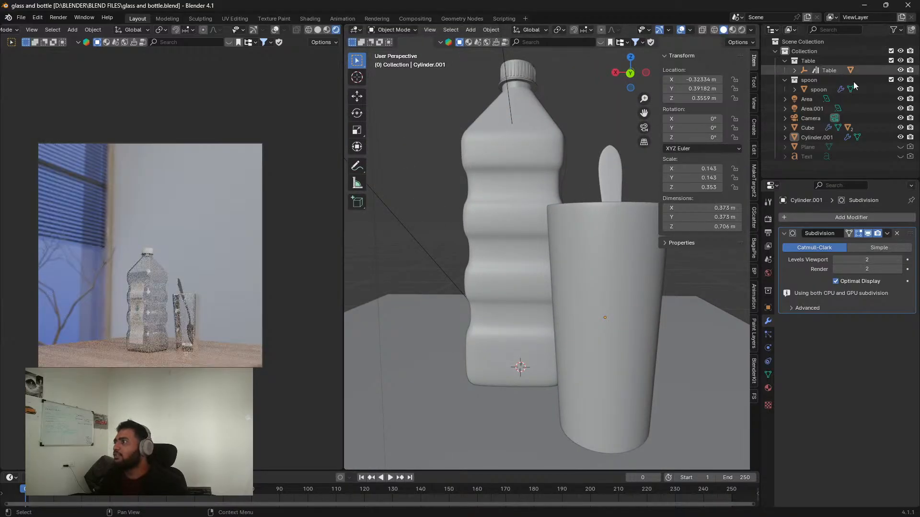
click(901, 70)
click(891, 60)
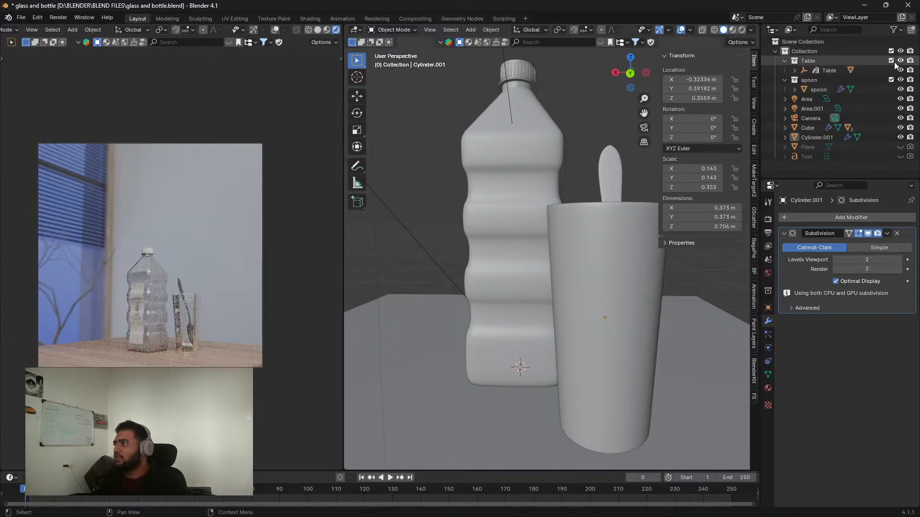
Step: Close the opening in the bottle's underside with a face on its edge loop and extrude that face very slightly
middle_drag(517, 259, 527, 300)
click(536, 306)
shift+middle_drag(501, 382, 568, 302)
key(Tab)
scroll(571, 287, up, 5)
key(alt+z)
scroll(599, 267, down, 4)
scroll(569, 302, up, 3)
scroll(568, 303, down, 2)
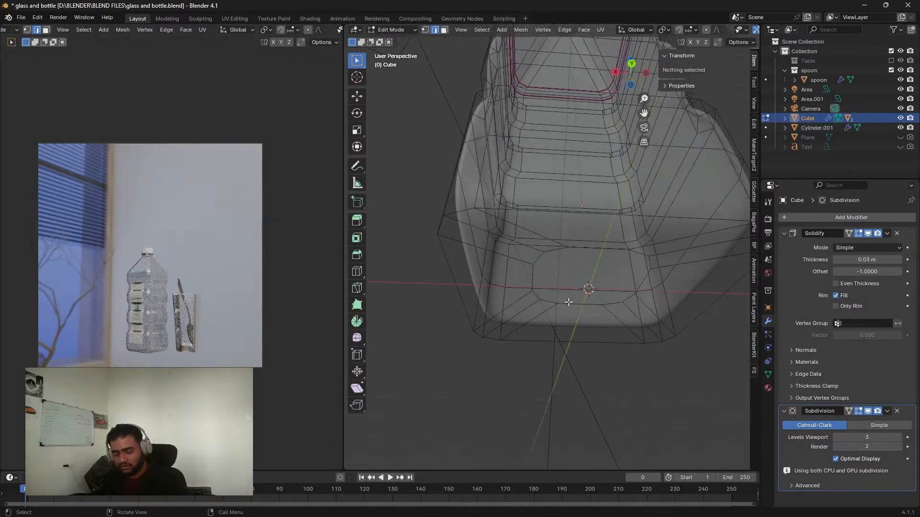
alt+click(534, 281)
key(alt+z)
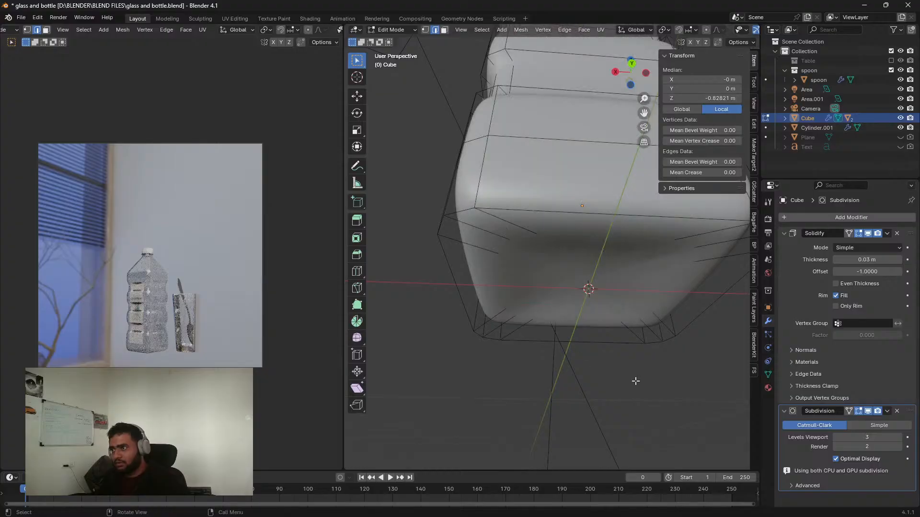
key(e)
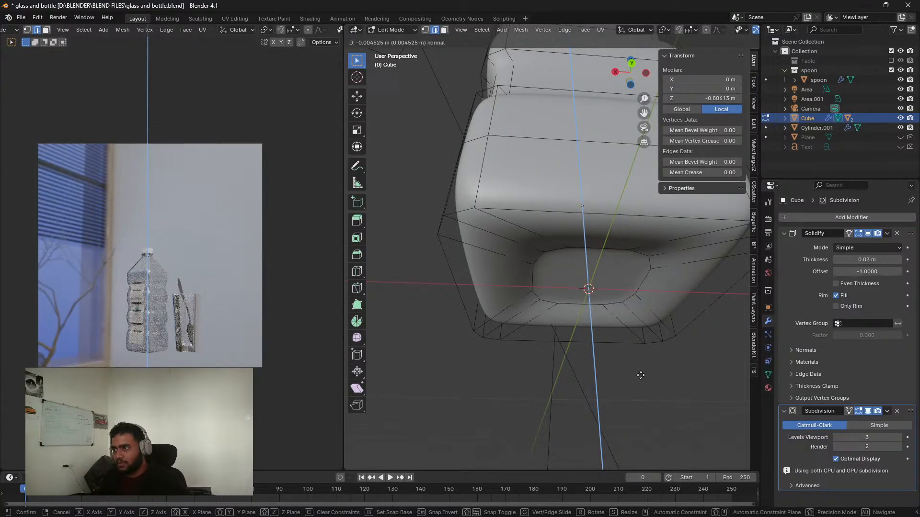
click(641, 378)
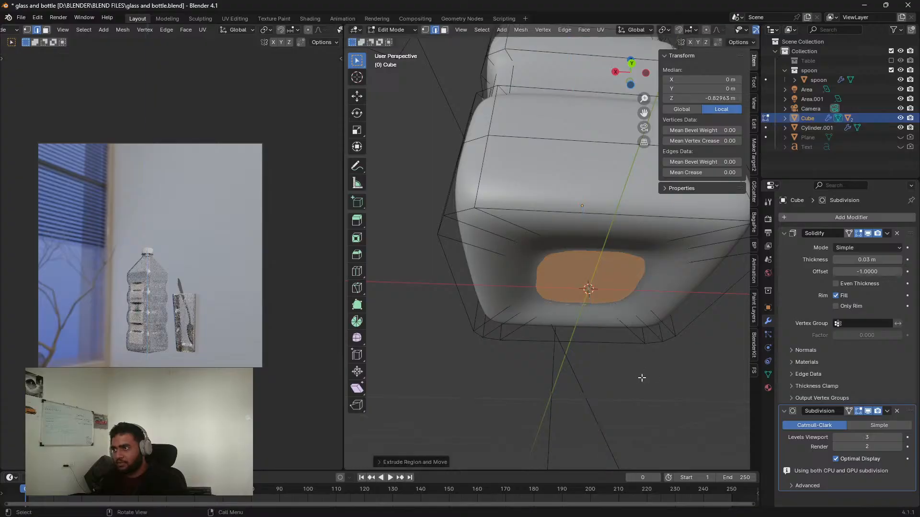
Step: Select the new base face with its surrounding ring of faces and raise them into the bottle to a local median Z of about -0.514 m
scroll(620, 369, up, 6)
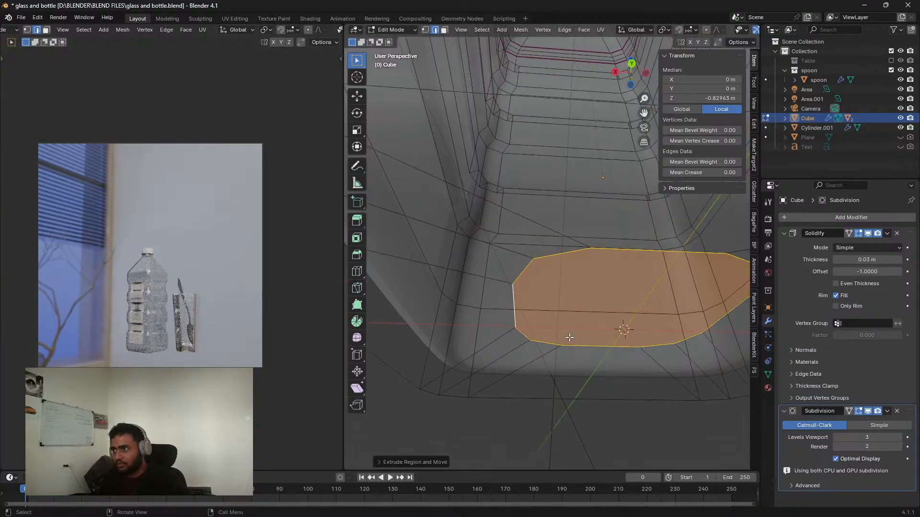
alt+shift+click(416, 334)
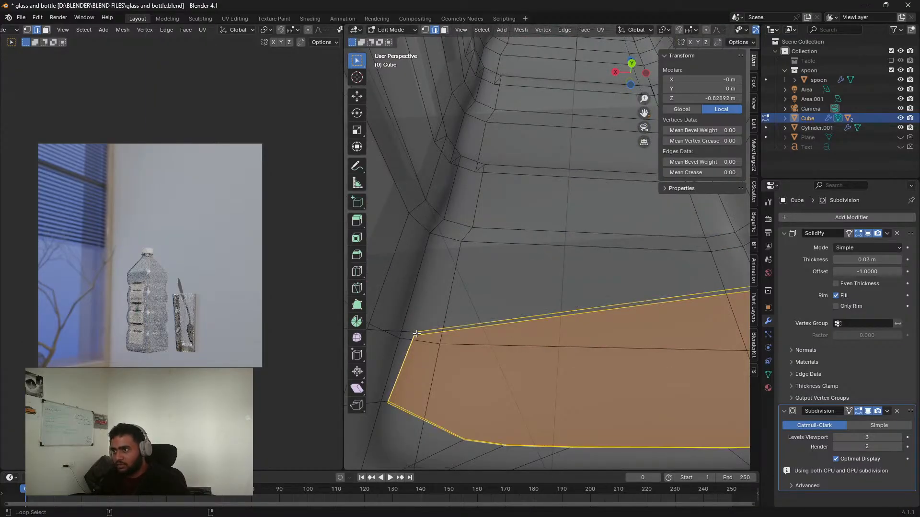
key(3)
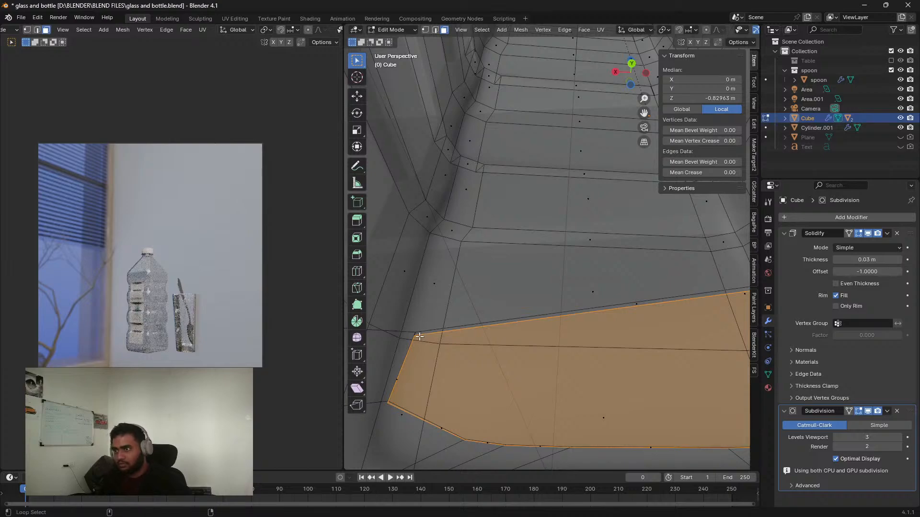
alt+shift+click(414, 334)
scroll(530, 394, down, 9)
scroll(598, 352, up, 4)
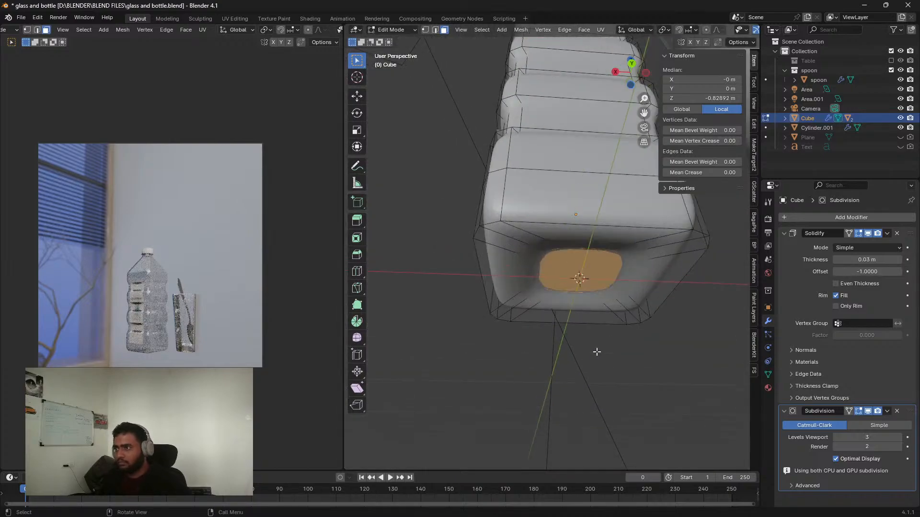
key(g)
key(z)
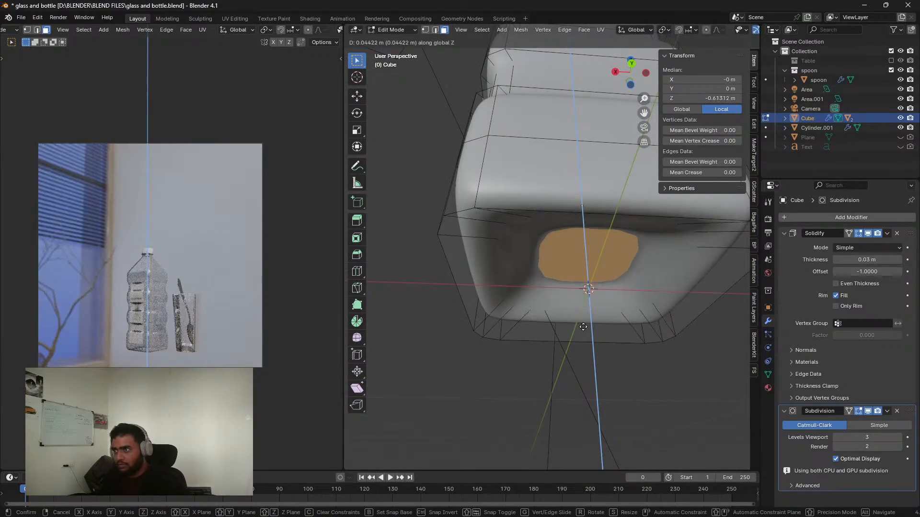
click(582, 325)
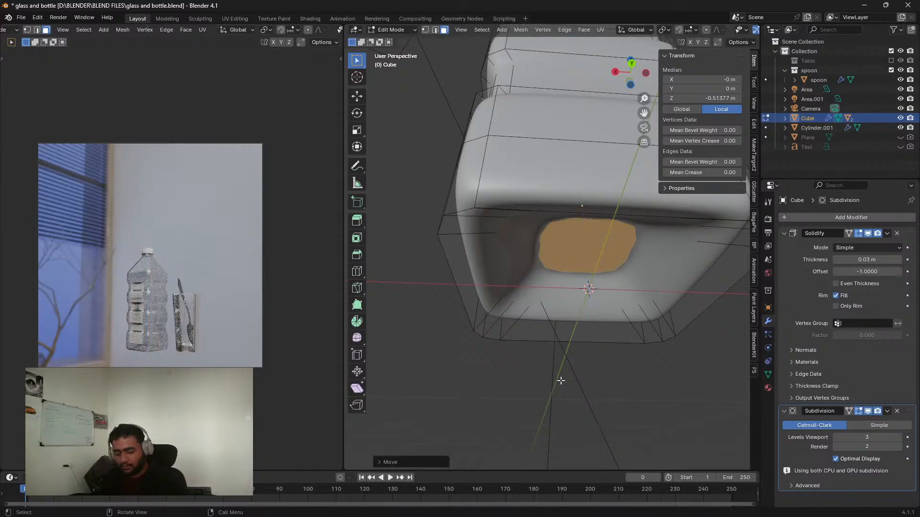
Step: Return to object mode, save the file with the reshaped bottle base, and switch to the front orthographic view
key(Tab)
scroll(541, 384, down, 9)
middle_drag(550, 300, 530, 338)
scroll(531, 339, up, 5)
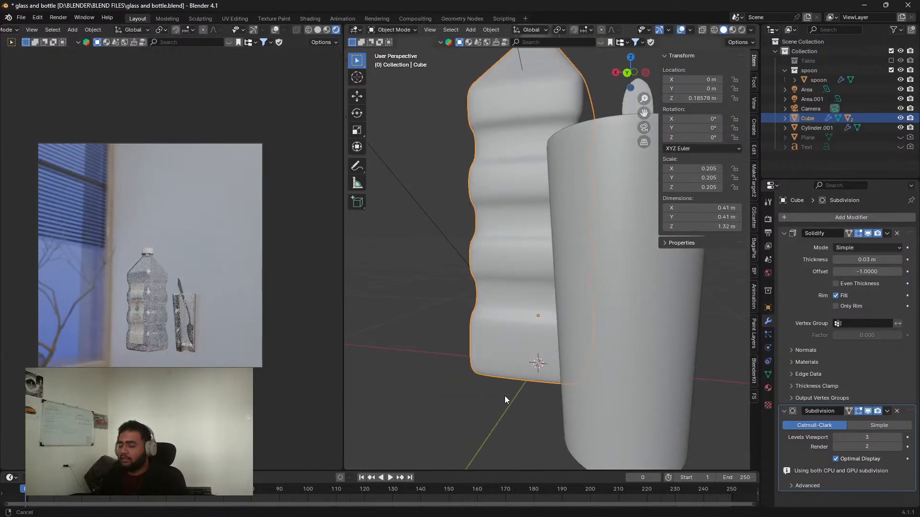
key(ctrl+s)
scroll(504, 393, down, 5)
middle_drag(499, 396, 513, 392)
key(KP_1)
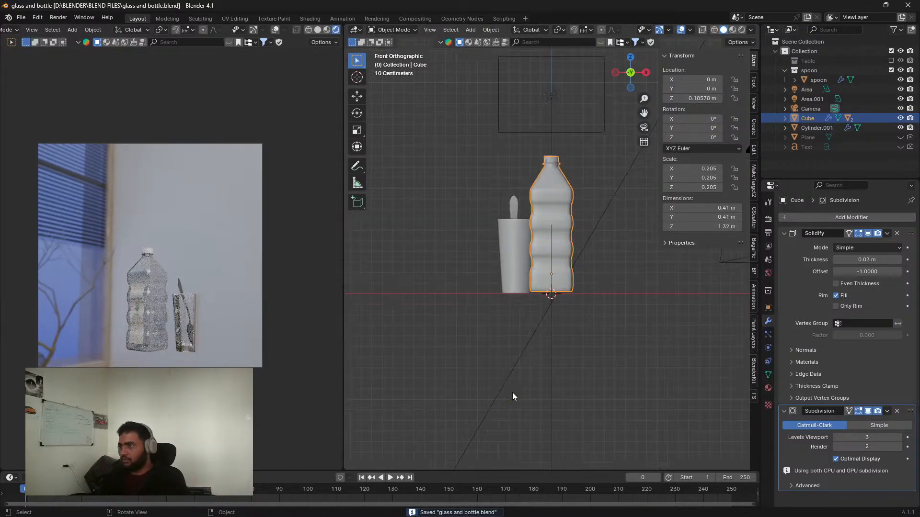
Step: Include the Table collection in the view layer again and deselect the bottle
scroll(513, 392, up, 4)
key(KP_Decimal)
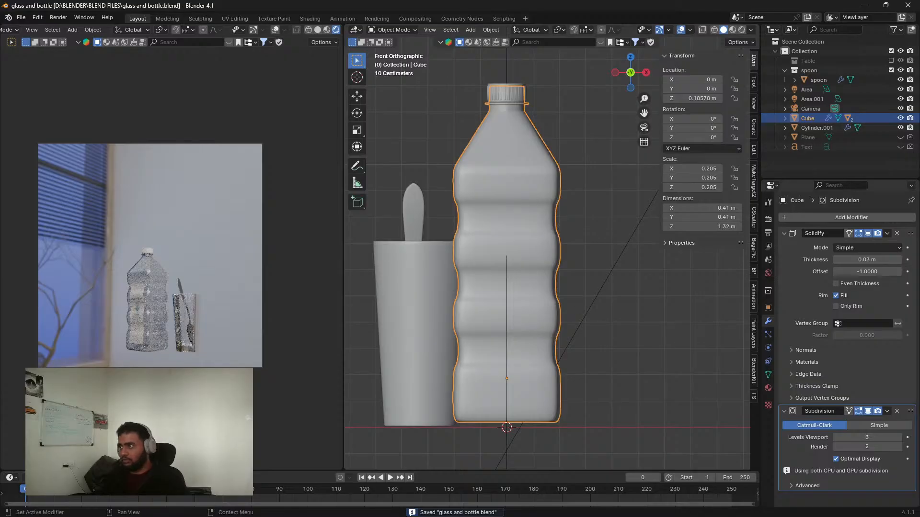
click(891, 60)
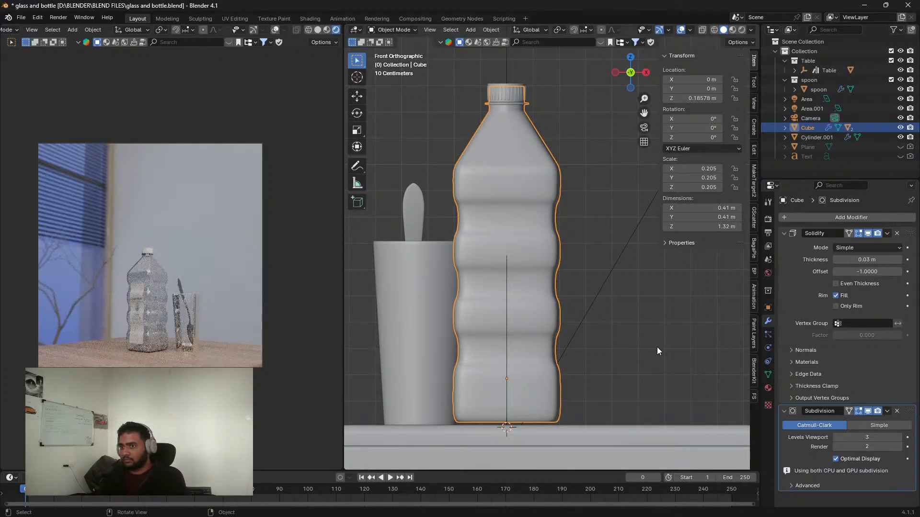
click(670, 337)
scroll(516, 309, down, 5)
middle_drag(591, 326, 530, 374)
scroll(496, 301, up, 3)
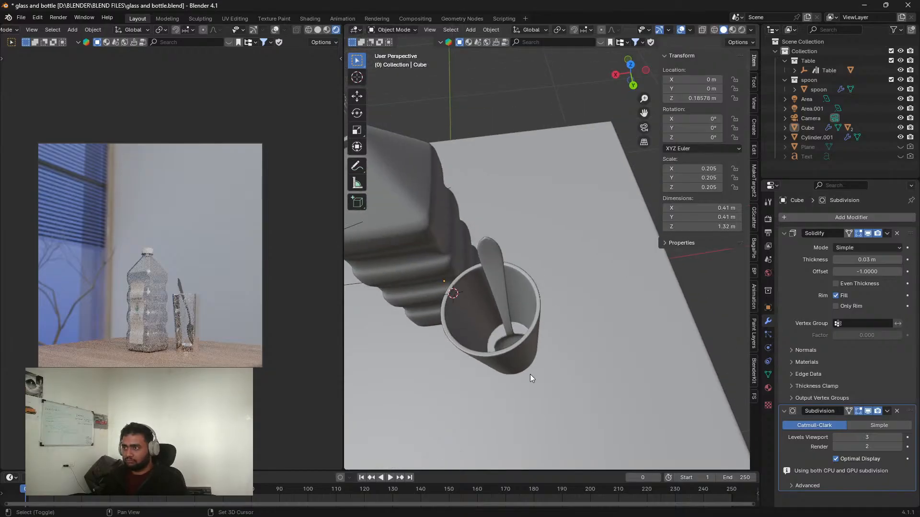
Step: Add a cube mesh at the 3D cursor while working in the right orthographic view
key(KP_1)
key(KP_3)
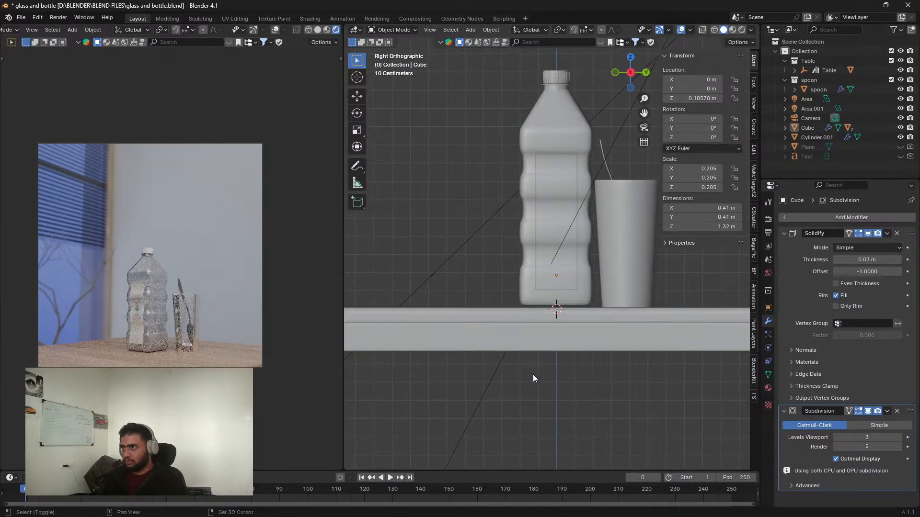
scroll(533, 374, down, 1)
shift+middle_drag(650, 382, 583, 440)
scroll(578, 345, up, 2)
shift+middle_drag(576, 324, 540, 357)
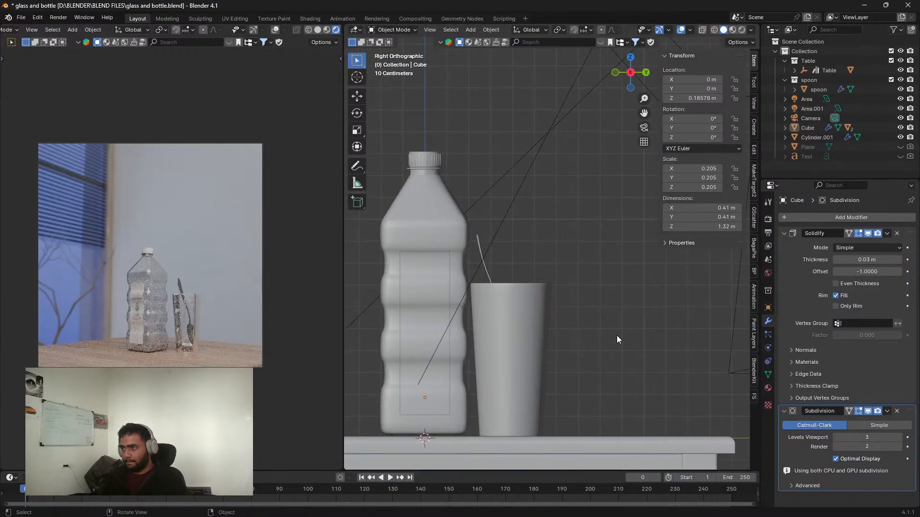
key(shift+a)
mouse_move(607, 330)
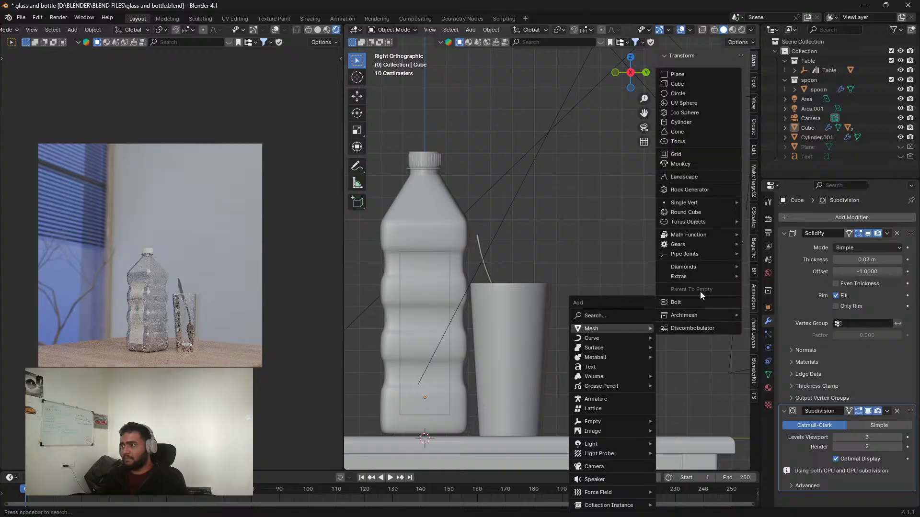
click(686, 84)
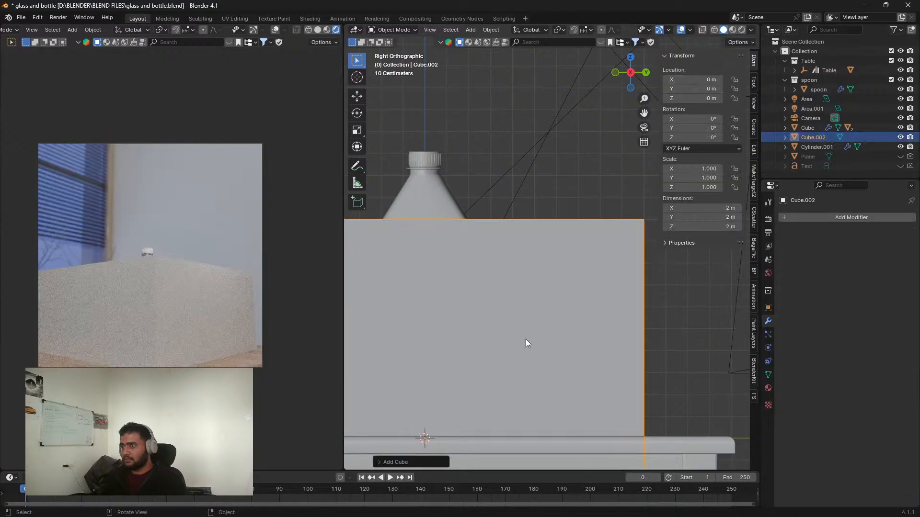
Step: Give the new cube a level 2 Subdivision modifier and set its type to Simple
scroll(525, 339, down, 3)
middle_drag(570, 267, 580, 282)
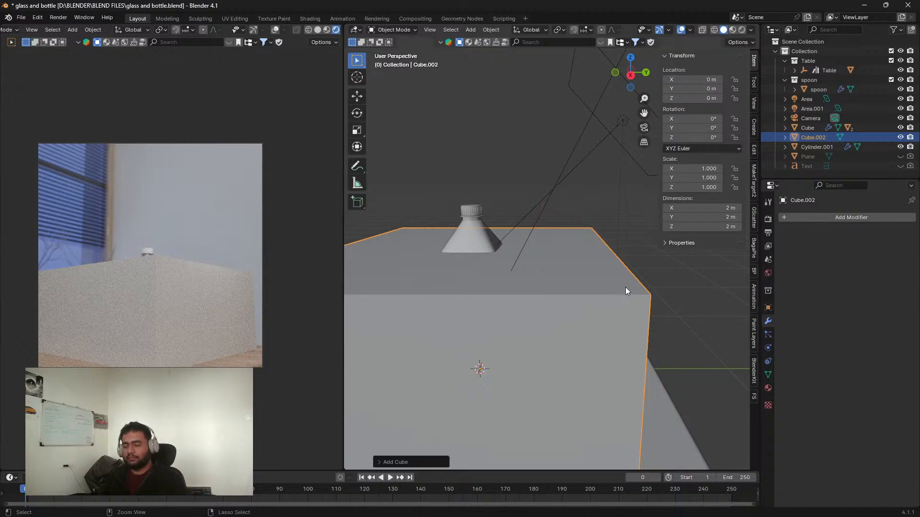
key(ctrl+2)
click(889, 245)
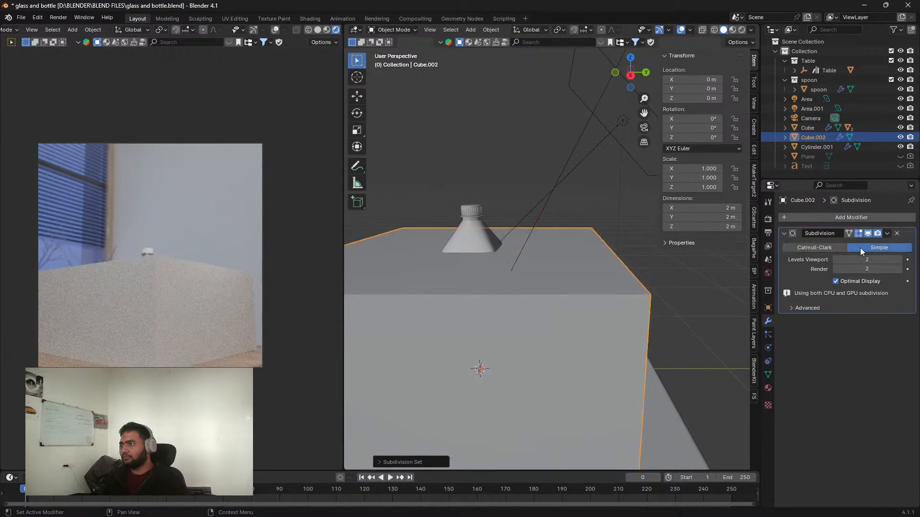
Step: Try an Ocean modifier on the cube, test a smaller scale with it, and remove the modifier
click(800, 215)
text(m)
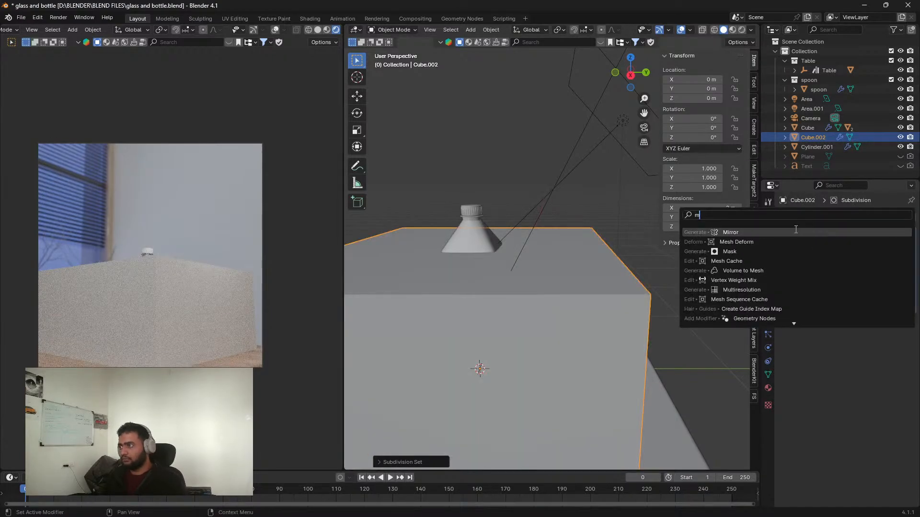
key(BackSpace)
text(o)
click(760, 235)
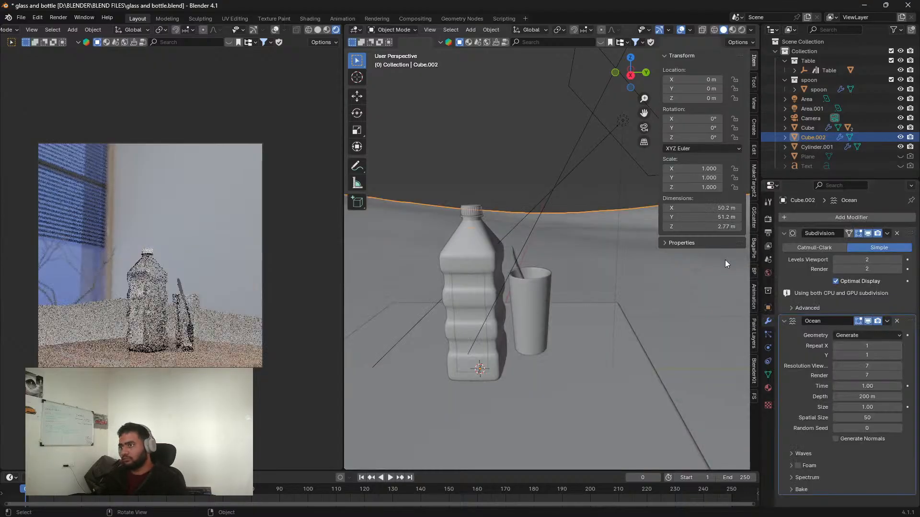
scroll(599, 285, down, 5)
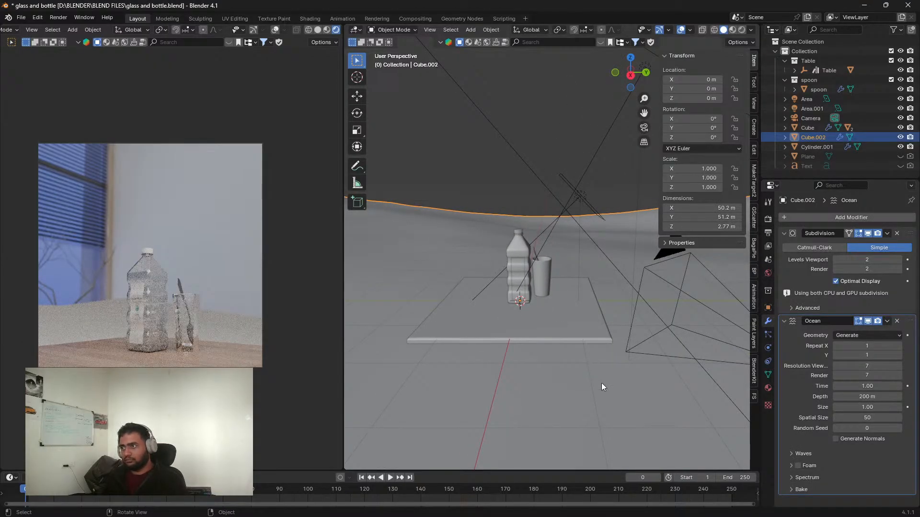
key(s)
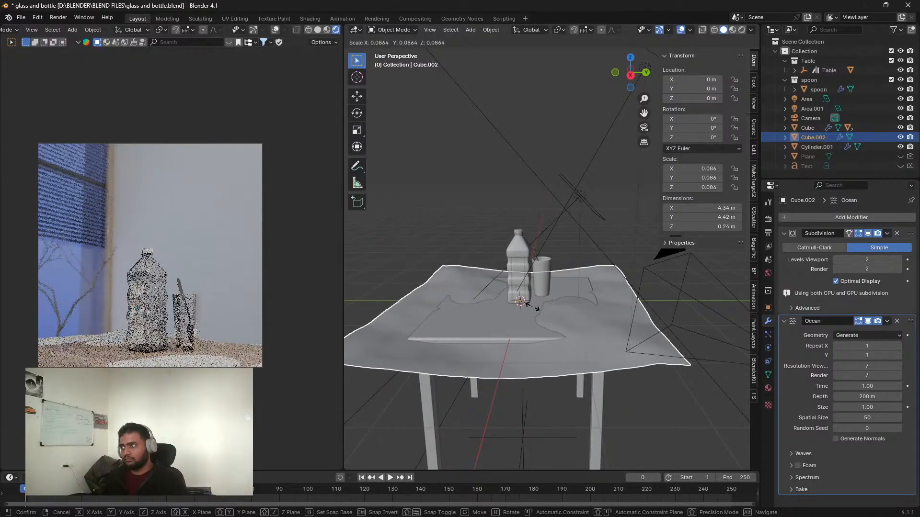
key(Escape)
click(898, 321)
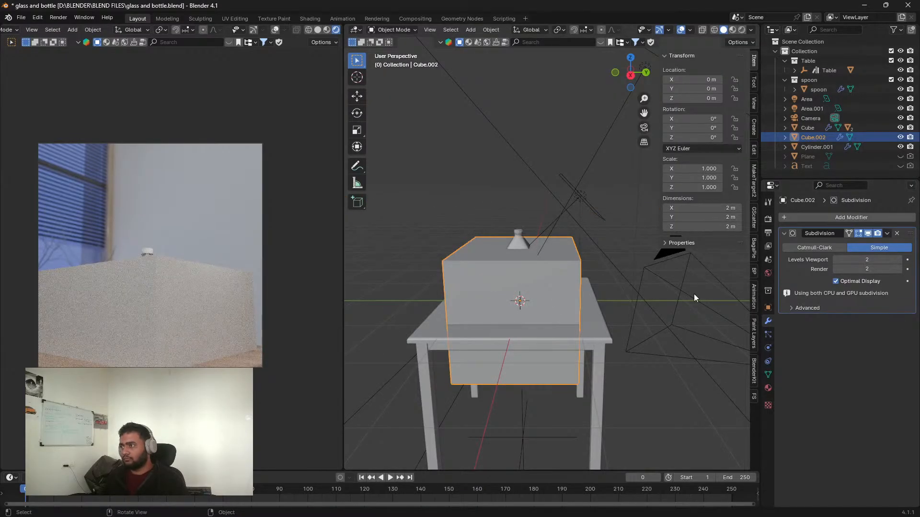
Step: Add a Displace modifier to the cube with a new texture of type Noise
click(817, 217)
text(d)
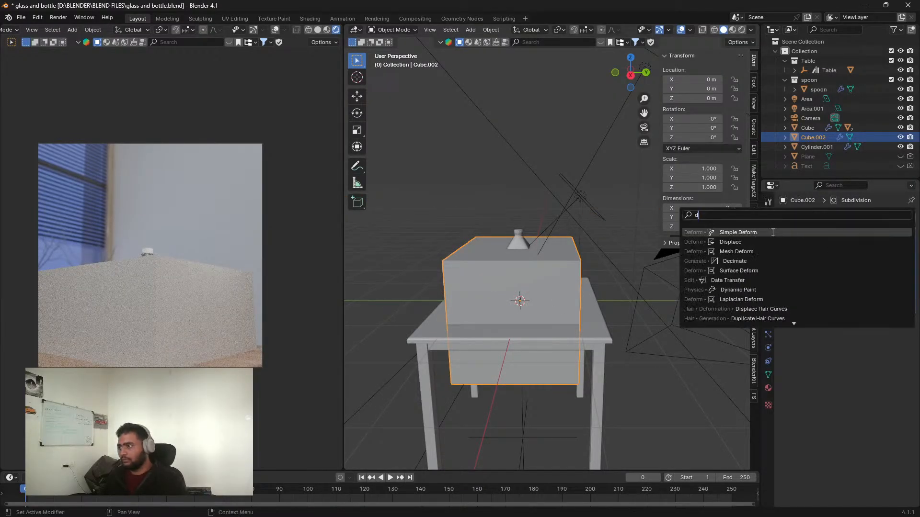
click(756, 241)
click(867, 323)
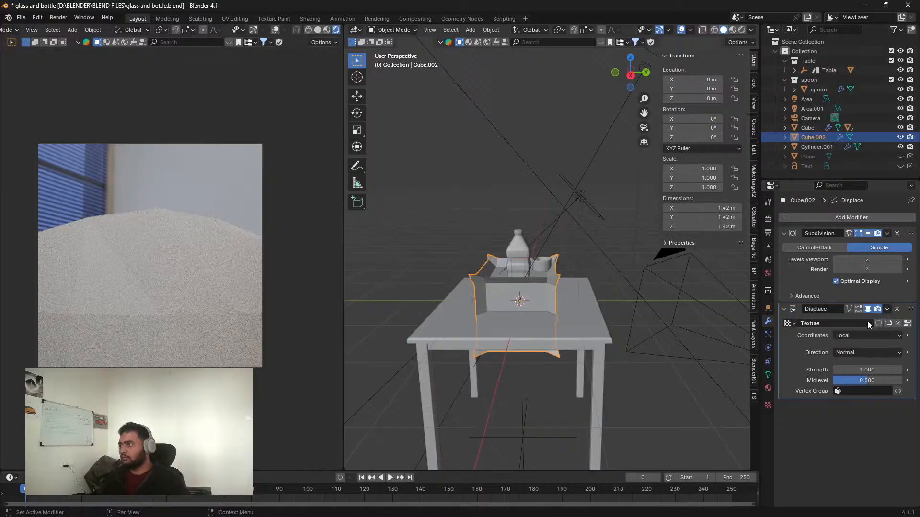
click(900, 325)
click(865, 245)
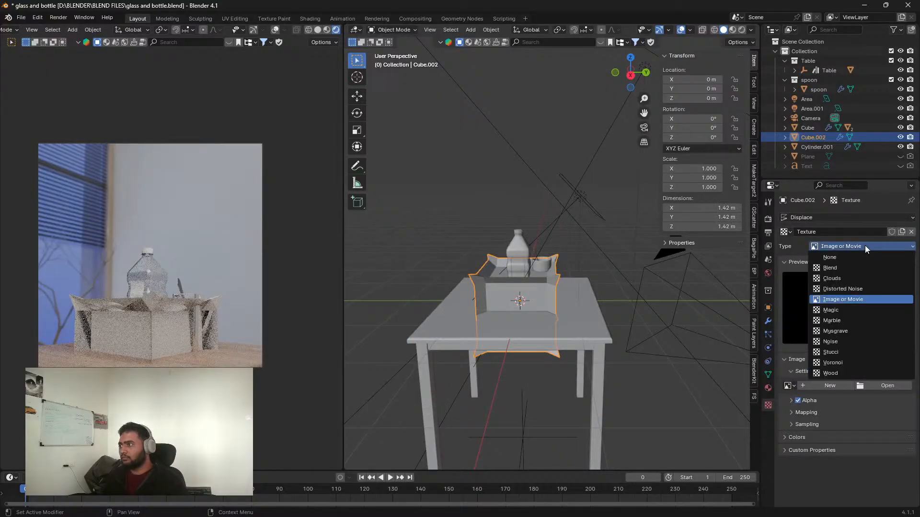
click(834, 341)
scroll(567, 320, up, 5)
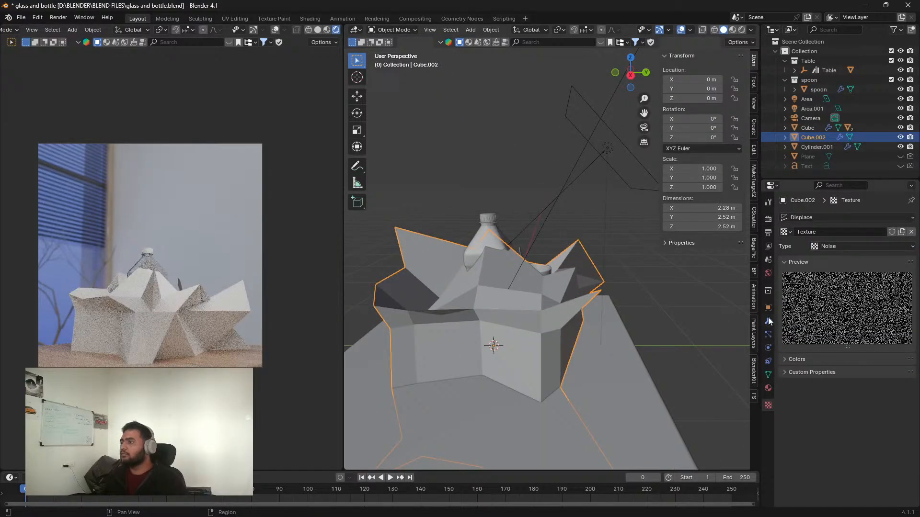
Step: Set the cube's Displace strength to 0.2 and raise the Simple Subdivision viewport level to 4
click(768, 321)
drag(868, 370, 859, 370)
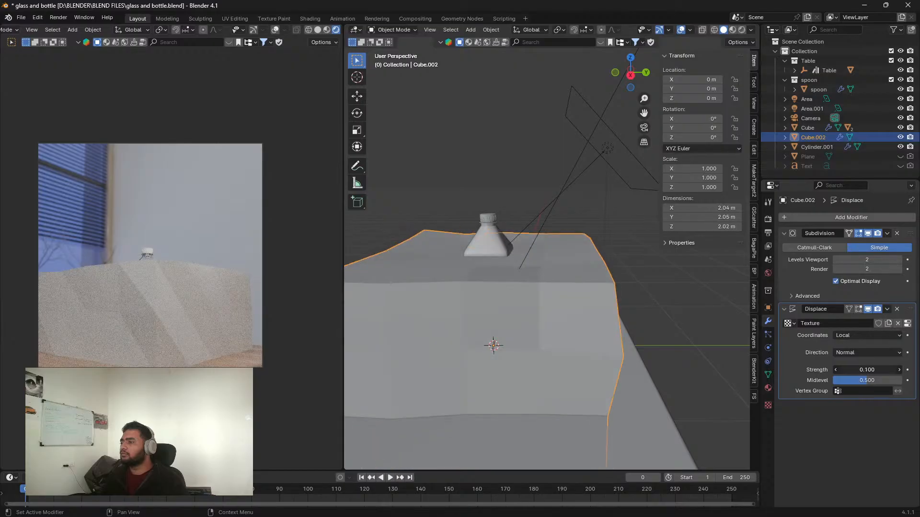
click(893, 367)
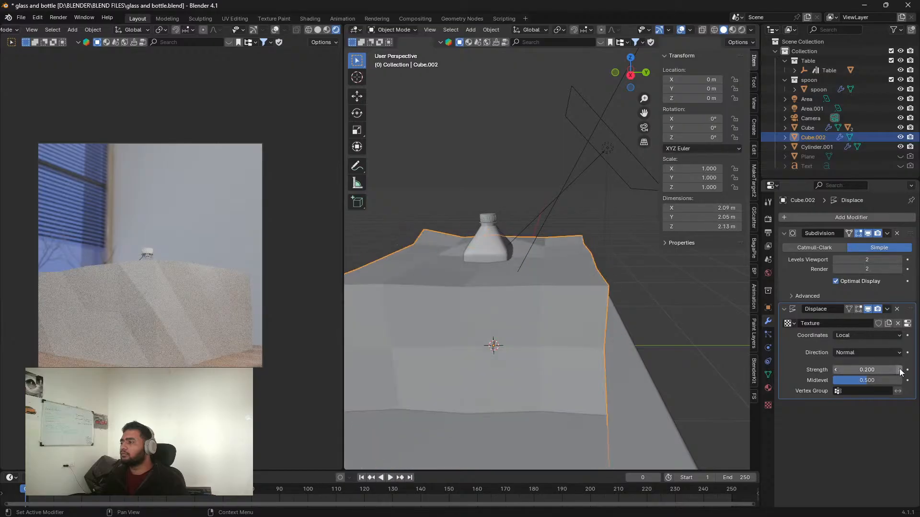
click(899, 260)
click(900, 259)
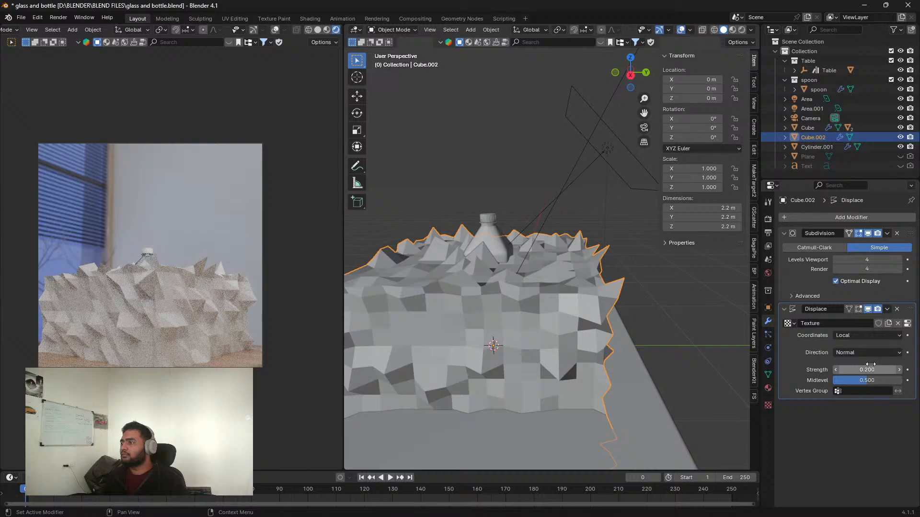
Step: Add a second Subdivision modifier, Catmull-Clark, after the Displace modifier and shade the cube smooth
click(829, 219)
text(s)
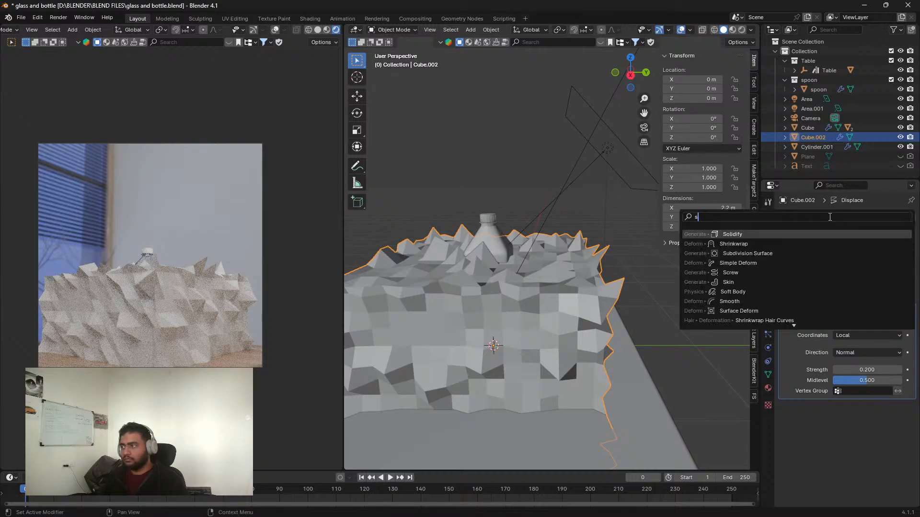
click(793, 254)
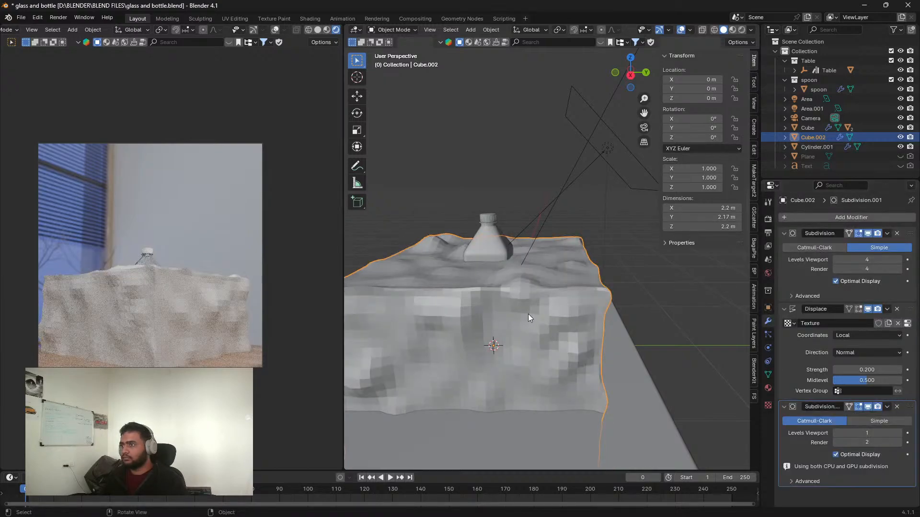
right_click(539, 323)
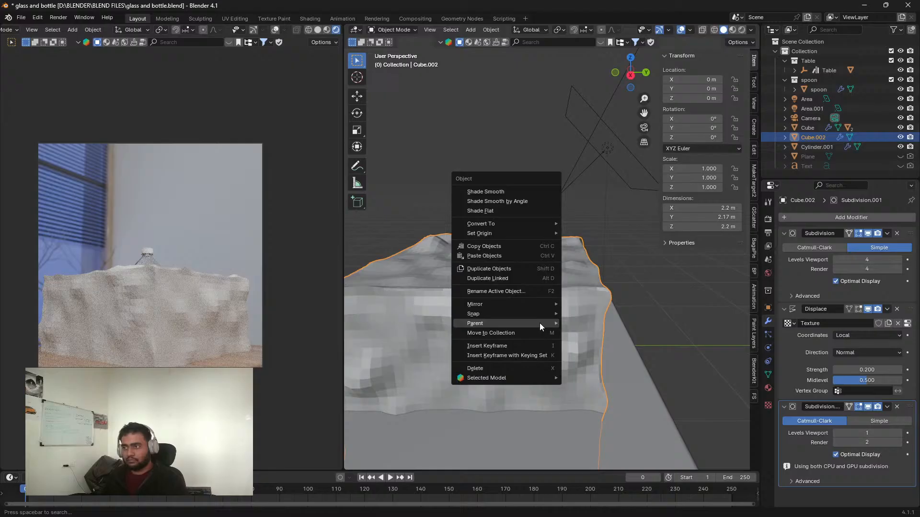
click(483, 191)
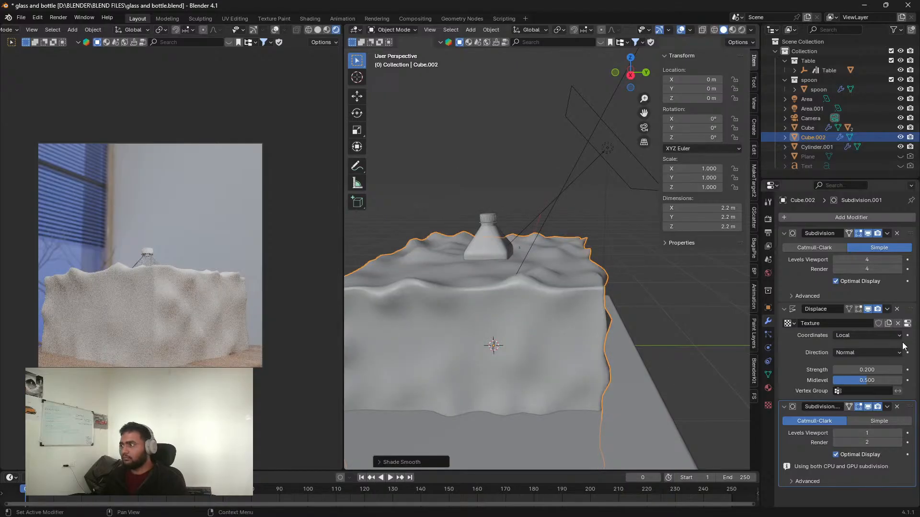
Step: Set the Displace strength to 0.1 and scale the cube uniformly to about 0.46
click(836, 369)
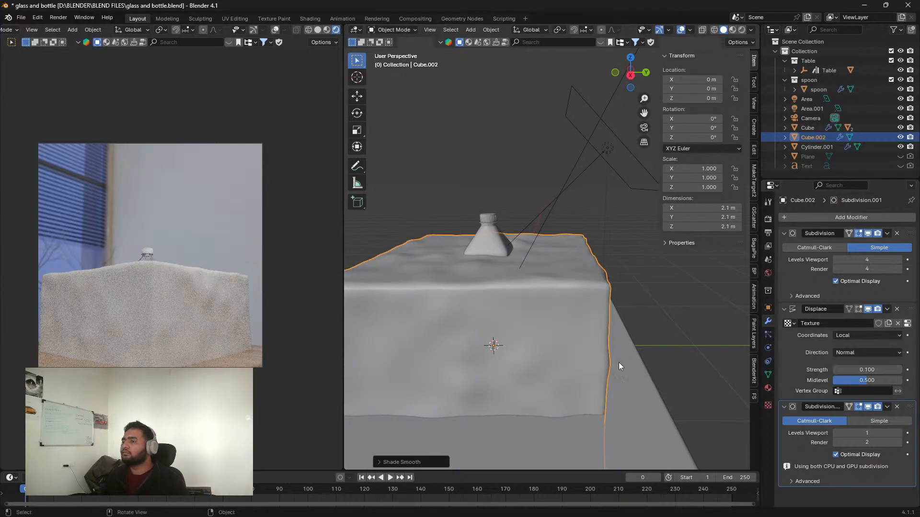
key(s)
click(559, 345)
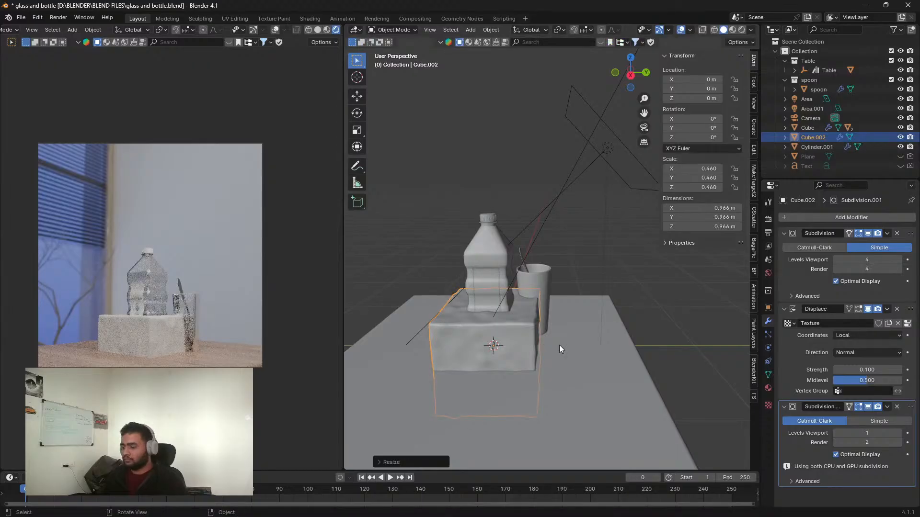
Step: Move the cube toward the cup in the right orthographic view, to about Y 0.39 m and Z 0.14 m
key(KP_3)
scroll(559, 345, up, 2)
middle_drag(552, 359, 588, 332)
key(KP_3)
scroll(475, 436, up, 2)
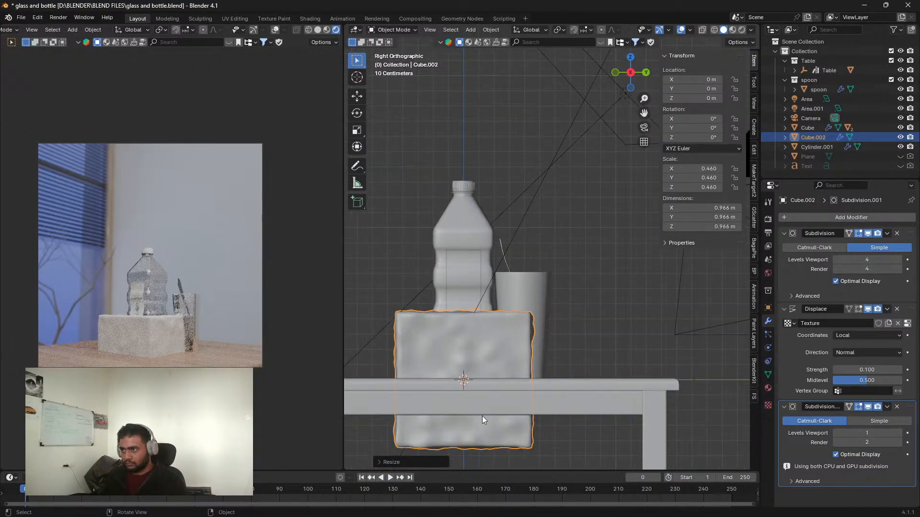
middle_drag(482, 418, 478, 400)
key(KP_3)
key(g)
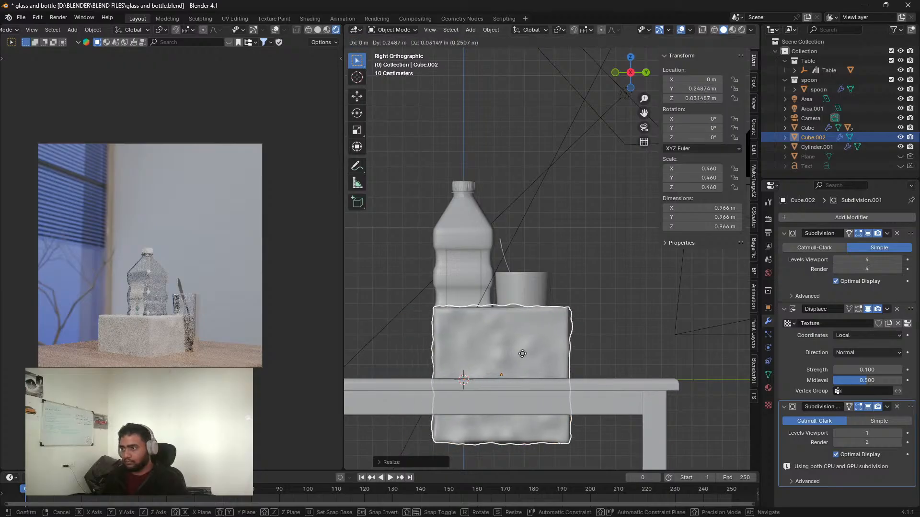
click(530, 345)
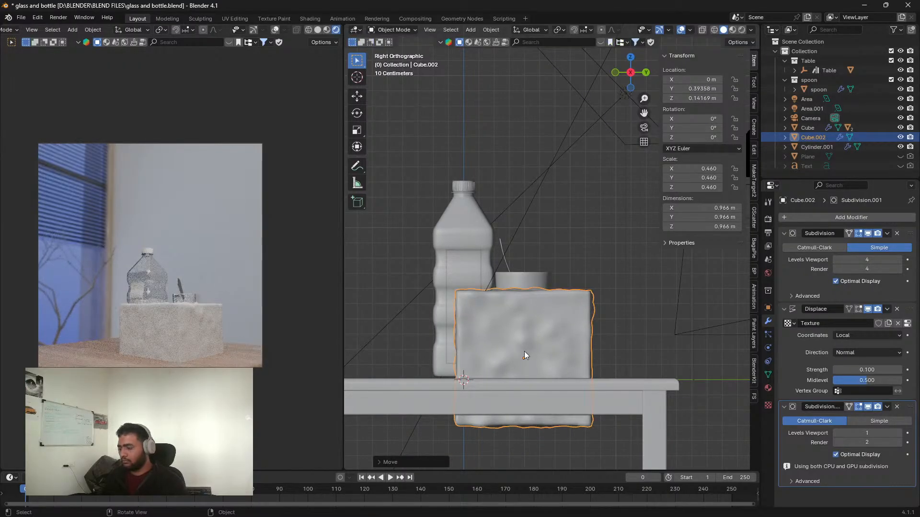
Step: Center the cube on the cup in top view at about X -0.33 m, Y 0.40 m, and scale it to about 0.27
key(KP_7)
key(g)
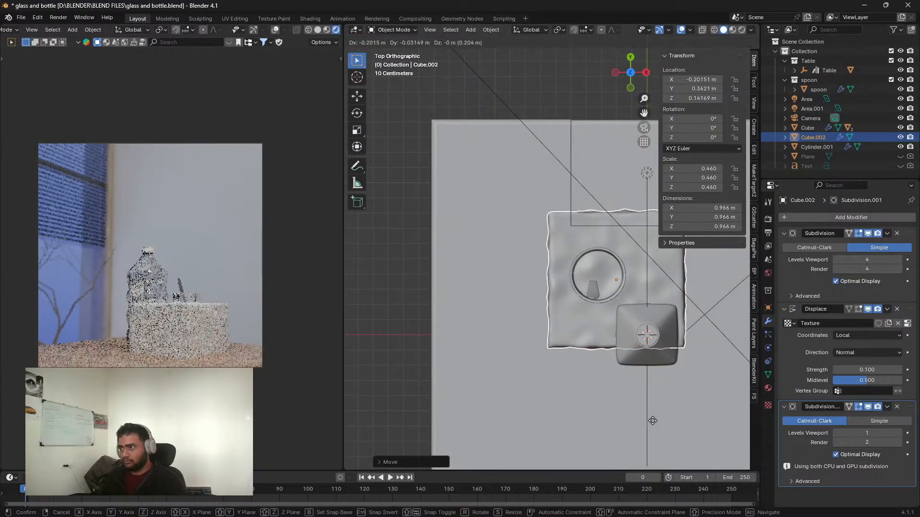
click(636, 414)
key(s)
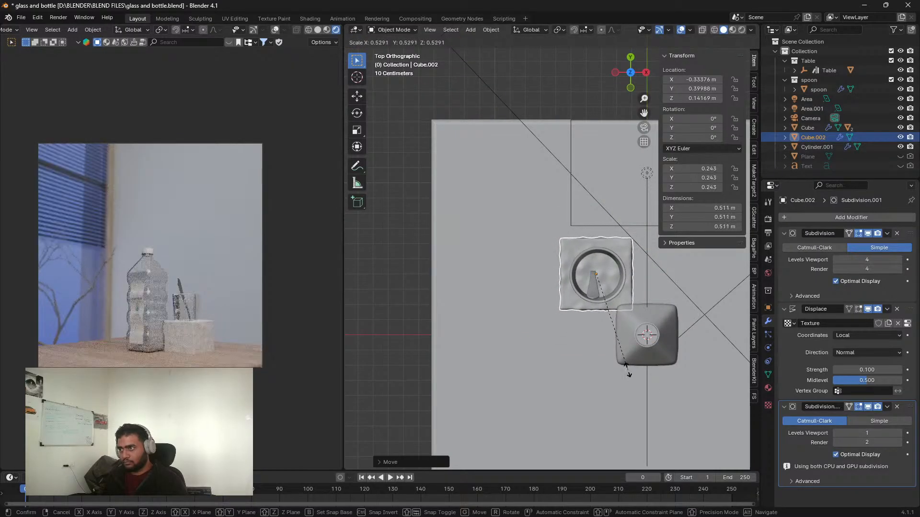
click(631, 388)
Step: Raise the cube in the right view so it rests on the tabletop, at about Y 0.37 m and Z 0.27 m
key(KP_3)
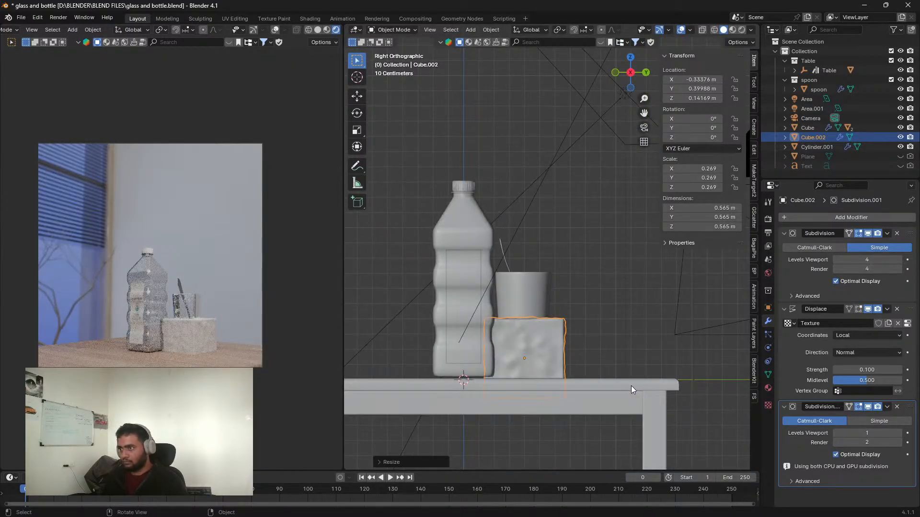
scroll(425, 394, up, 2)
shift+middle_drag(426, 394, 453, 343)
scroll(453, 343, up, 3)
key(g)
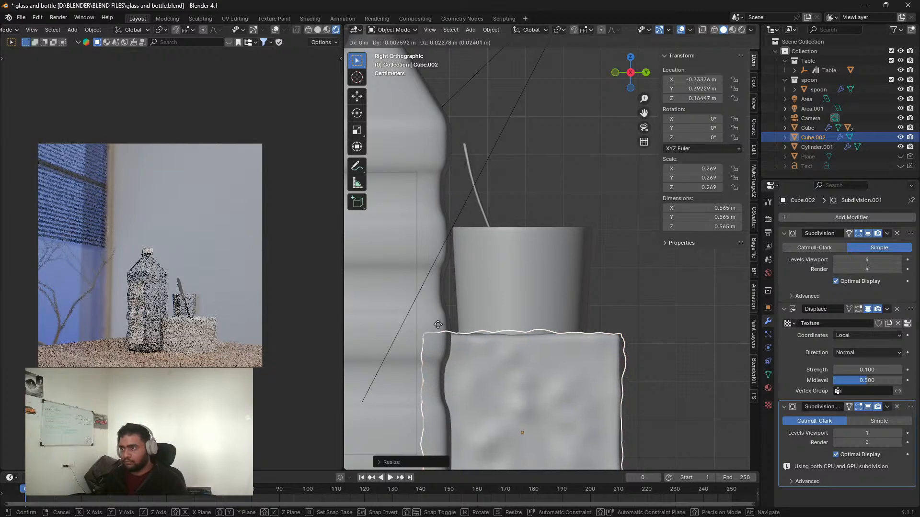
click(470, 312)
scroll(565, 297, down, 3)
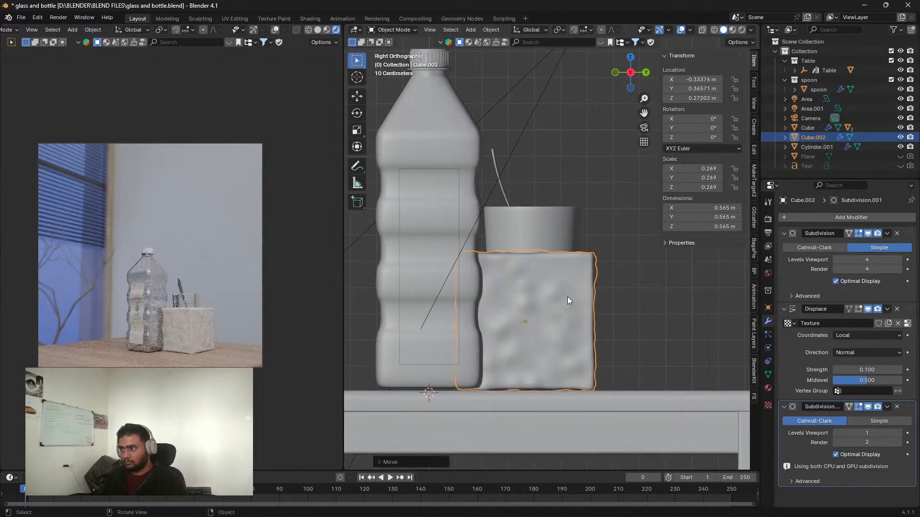
Step: Lower the block in the right orthographic view to about Z 0.25 m so it sits on the tabletop
scroll(566, 298, up, 2)
key(g)
click(581, 300)
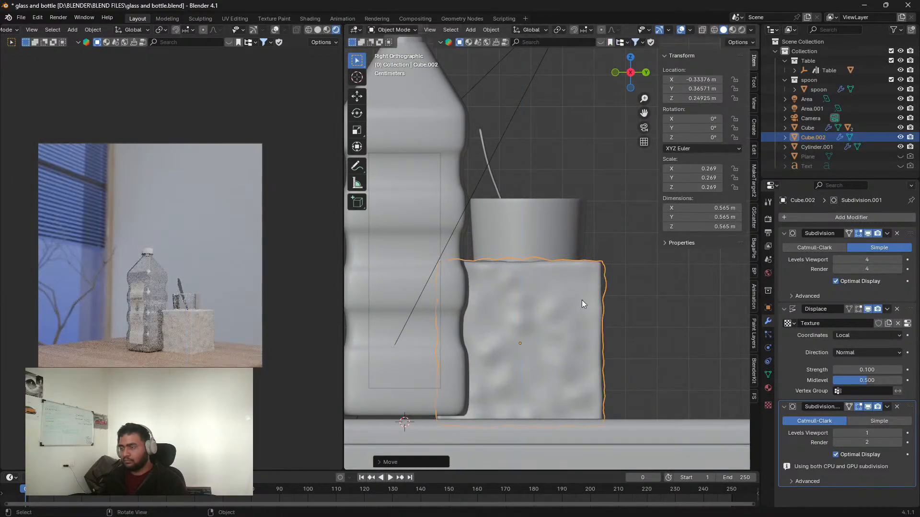
Step: Add a cylinder mesh to the scene, working in the right orthographic view
shift+drag(557, 244, 566, 223)
click(566, 222)
scroll(606, 220, down, 2)
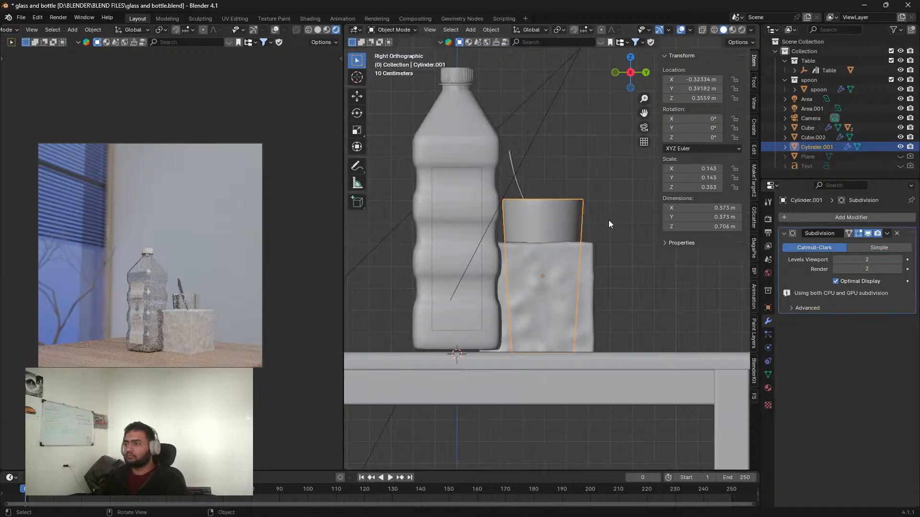
middle_drag(608, 220, 600, 246)
key(KP_3)
scroll(568, 281, up, 3)
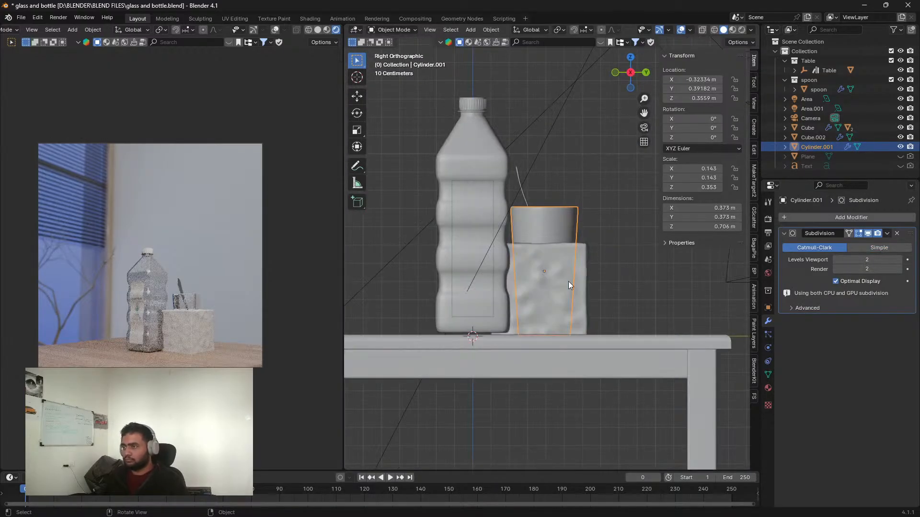
shift+middle_drag(593, 293, 575, 296)
key(shift+a)
mouse_move(544, 299)
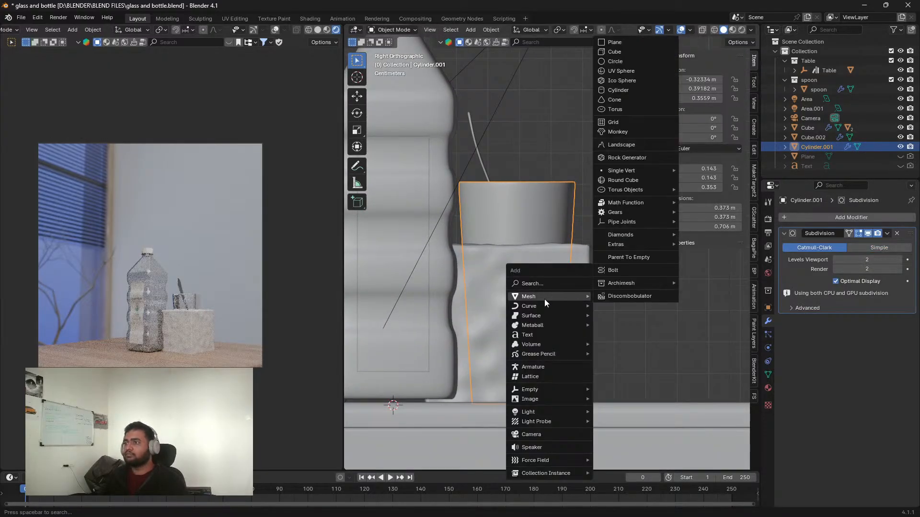
click(630, 90)
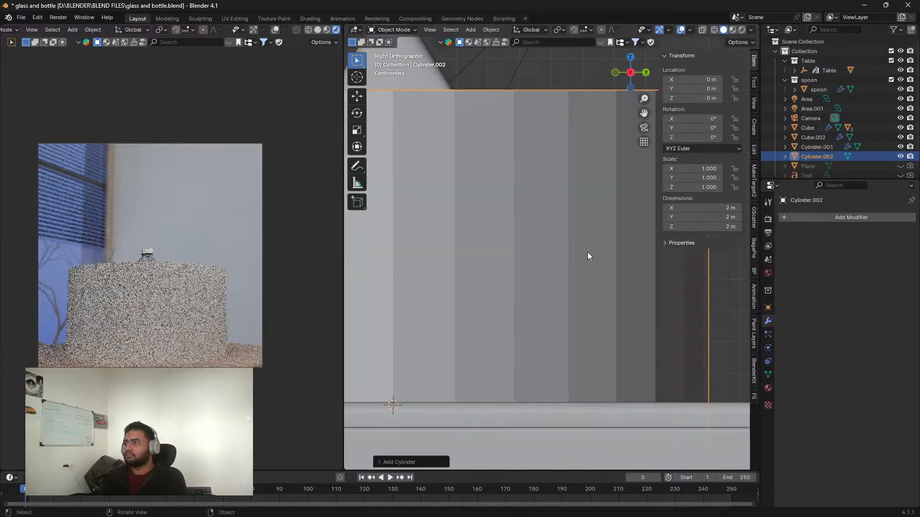
Step: Scale the new cylinder uniformly to about 0.163 and move it over the cup, to about Y 0.39 m and Z 0.51 m
key(s)
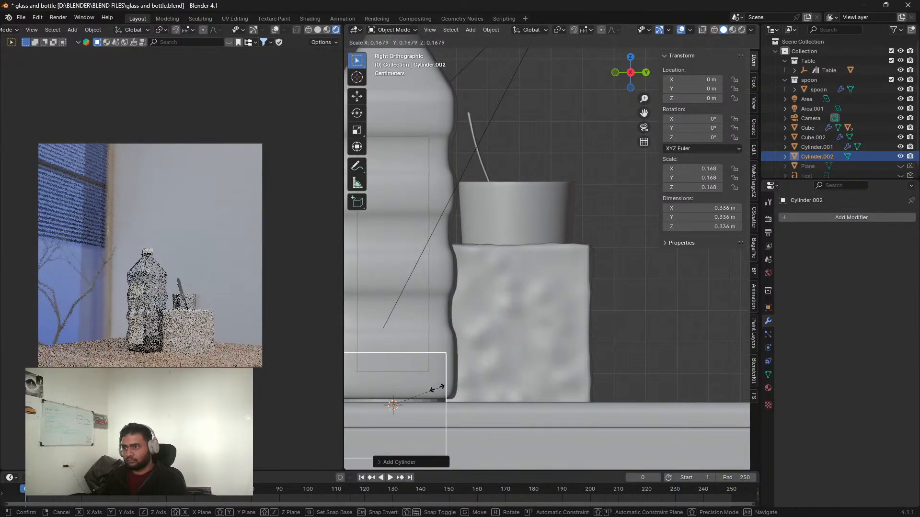
click(439, 392)
key(g)
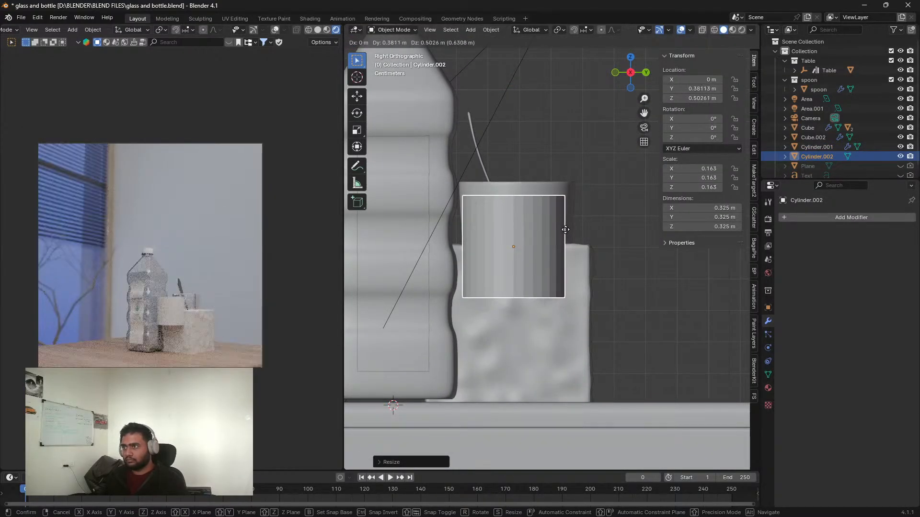
click(568, 227)
Step: Lengthen the cylinder by moving its bottom face down along Z to a local height of about -2.7 m
scroll(527, 315, up, 3)
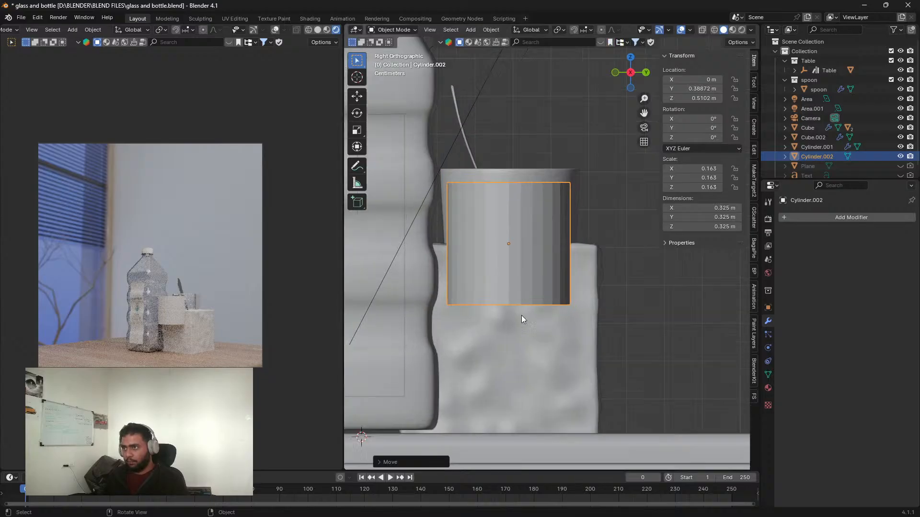
key(Tab)
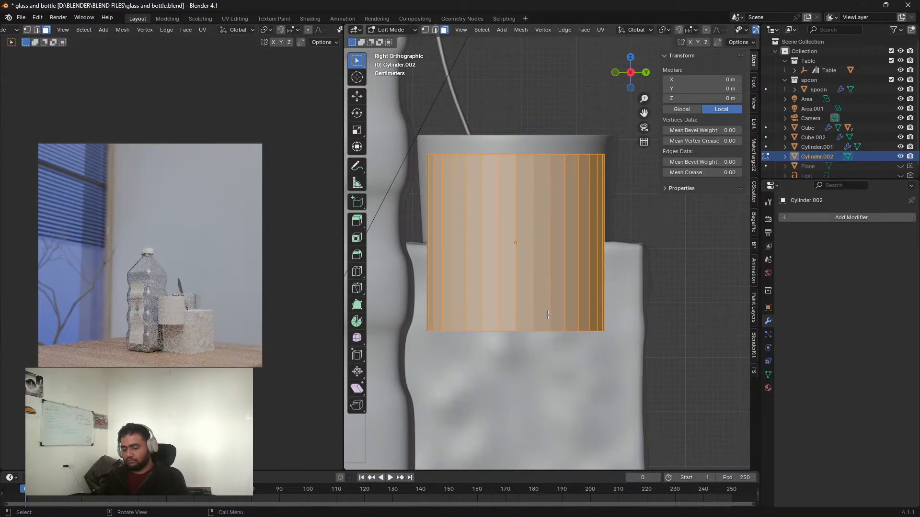
key(alt+z)
click(549, 351)
scroll(565, 361, down, 4)
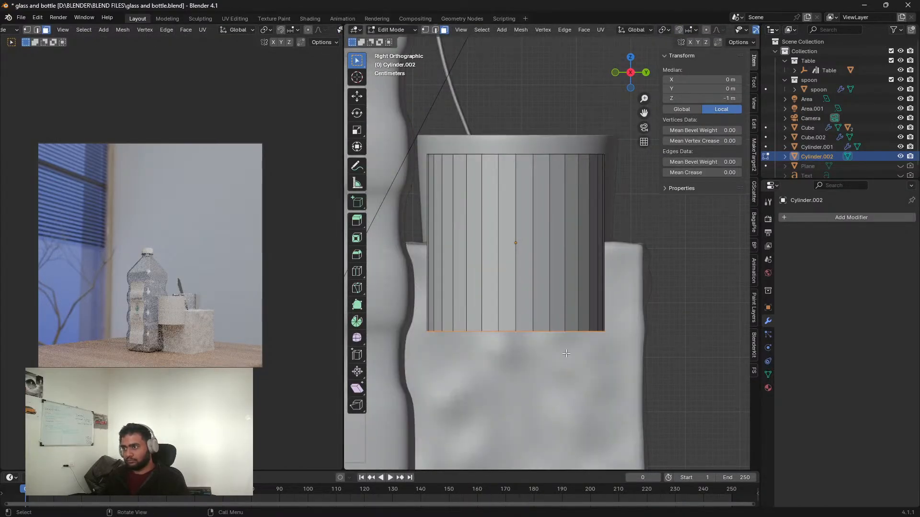
key(g)
key(z)
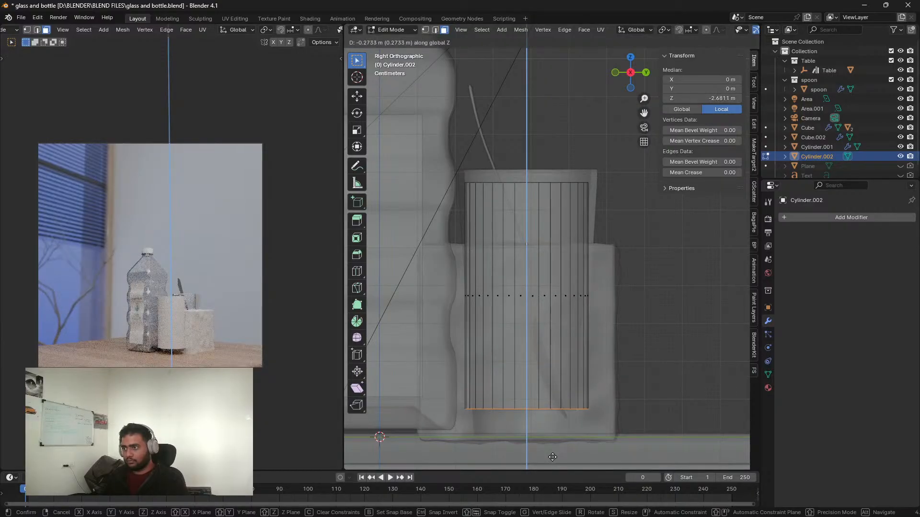
click(553, 457)
Step: Scale down the cylinder's bottom face so its sides taper like the cup, and return to Object Mode
scroll(575, 335, up, 3)
scroll(712, 433, down, 1)
key(s)
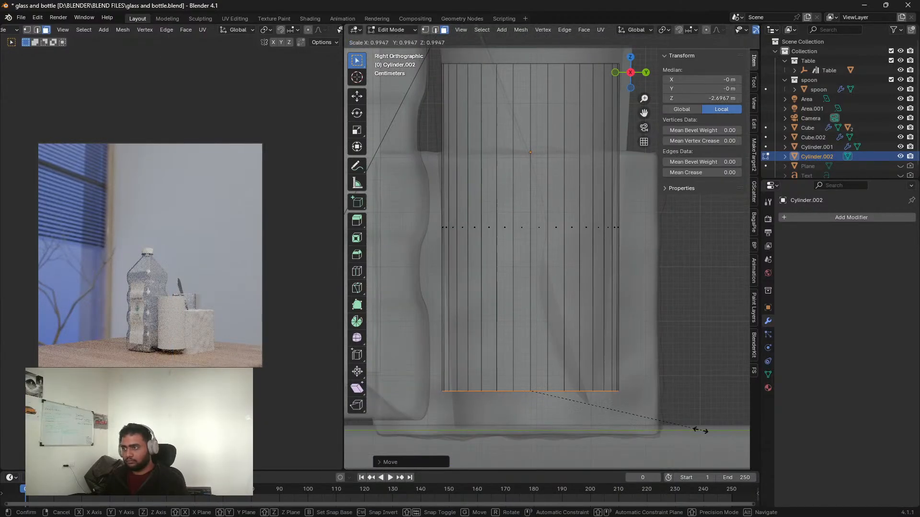
click(661, 423)
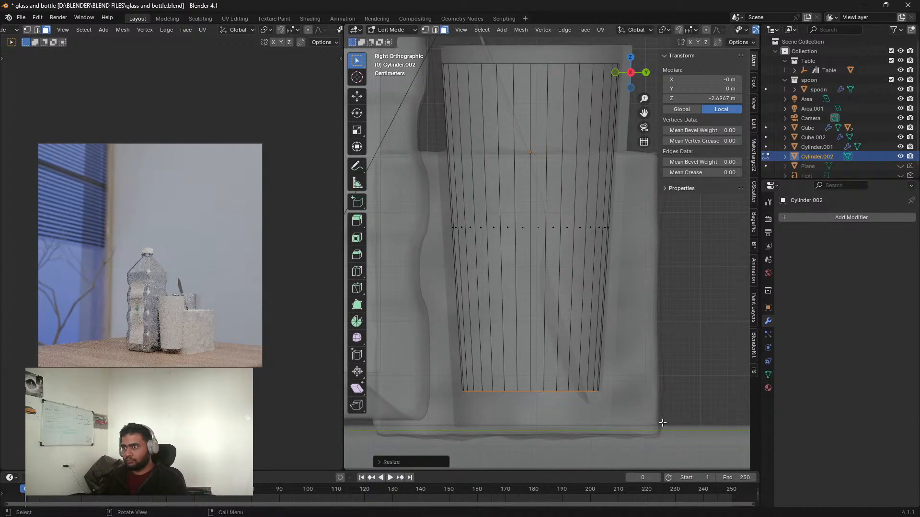
key(Tab)
key(alt+z)
Step: Snap the 3D cursor to the cup
scroll(561, 284, down, 3)
middle_drag(560, 283, 556, 306)
key(KP_7)
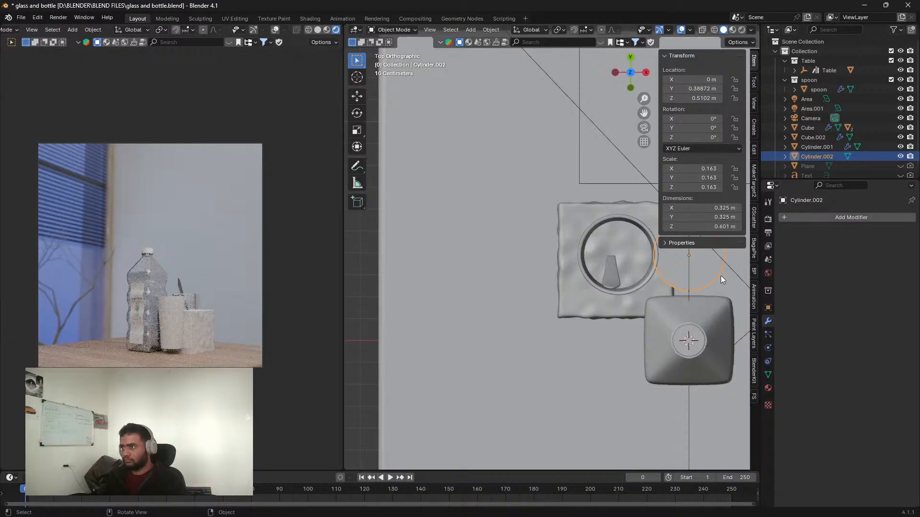
click(617, 295)
middle_drag(643, 302, 562, 296)
scroll(596, 326, down, 3)
middle_drag(597, 326, 571, 376)
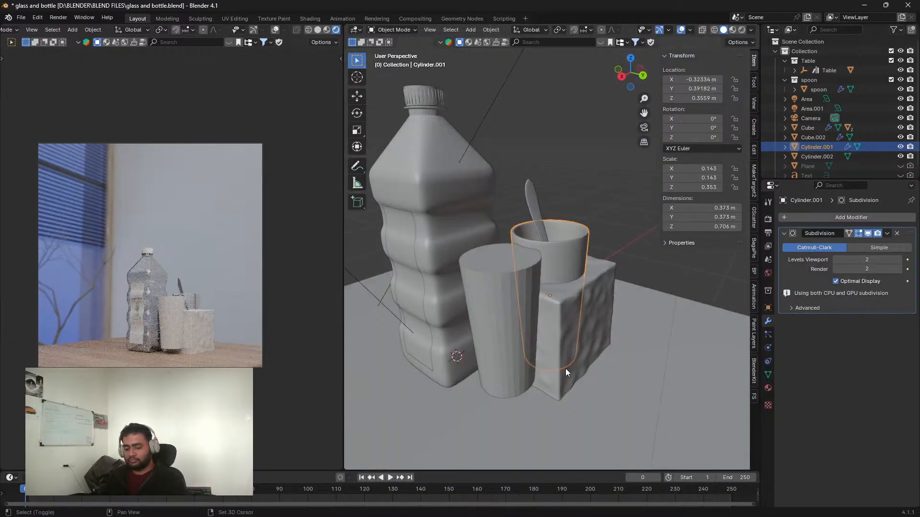
key(shift+s)
click(567, 424)
Step: Snap the tapered cylinder to the 3D cursor and return the cursor to the world origin
click(498, 305)
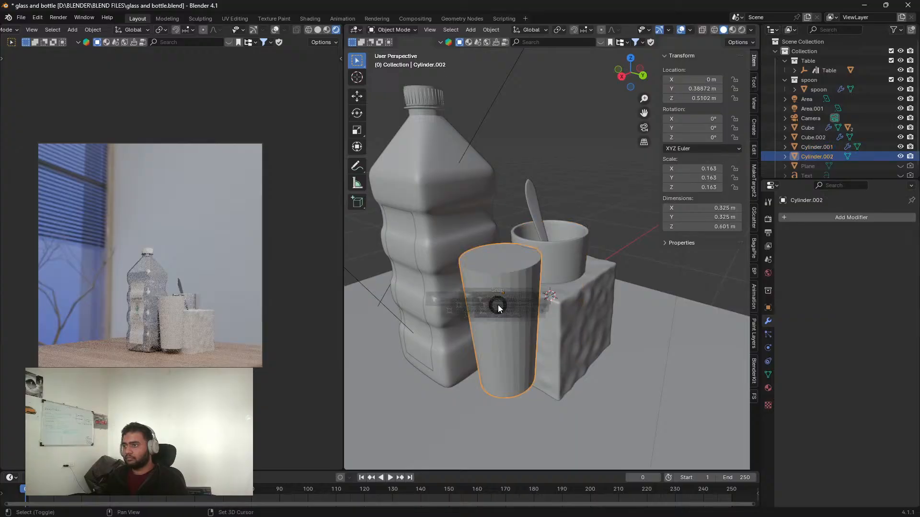
key(shift+s)
click(507, 256)
key(shift+s)
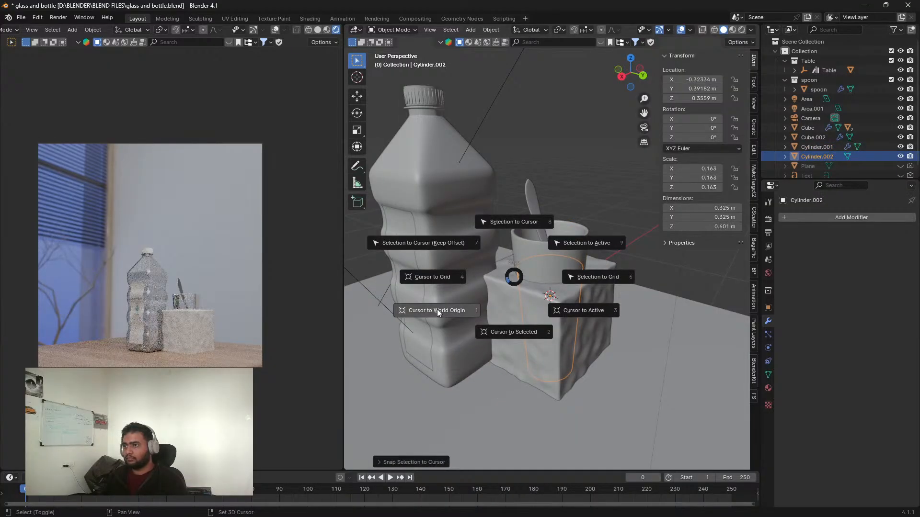
click(437, 309)
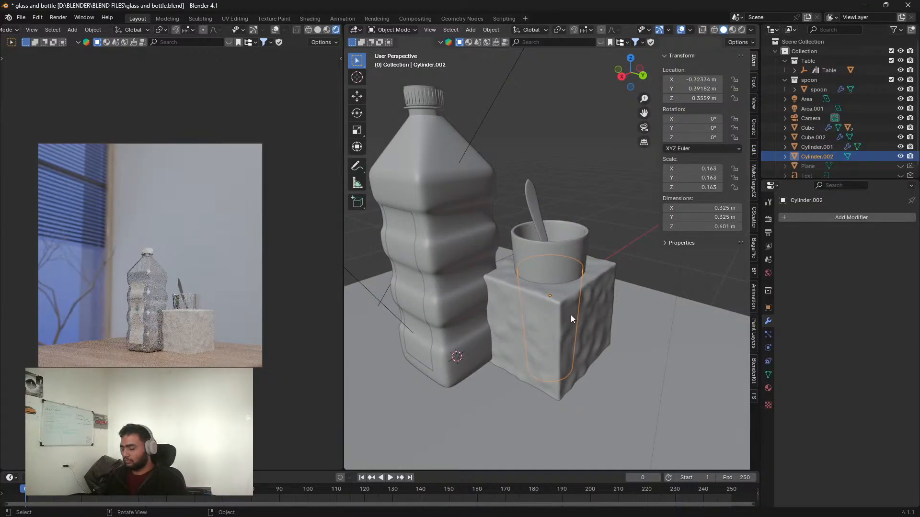
Step: Raise the tapered cylinder along Z inside the cup to about Z 0.51 m
key(KP_3)
scroll(570, 315, up, 4)
shift+middle_drag(524, 312, 507, 316)
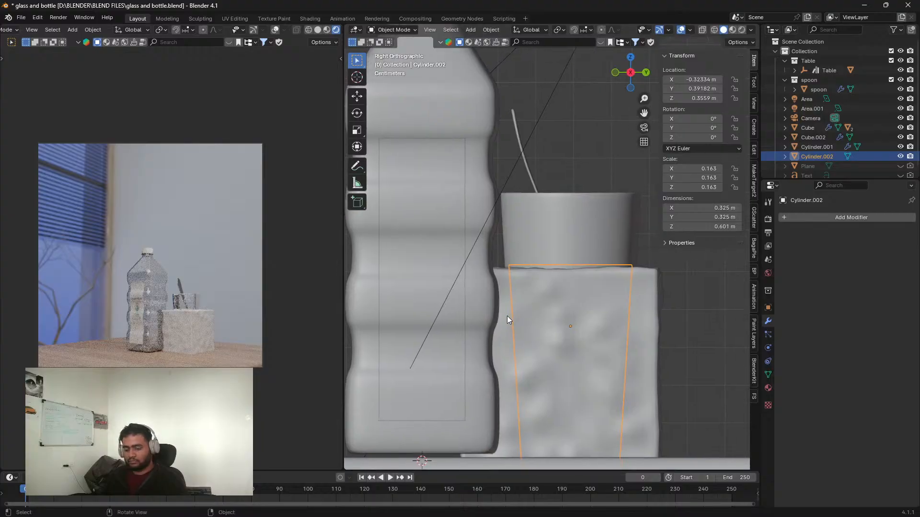
key(alt+z)
key(KP_Decimal)
key(g)
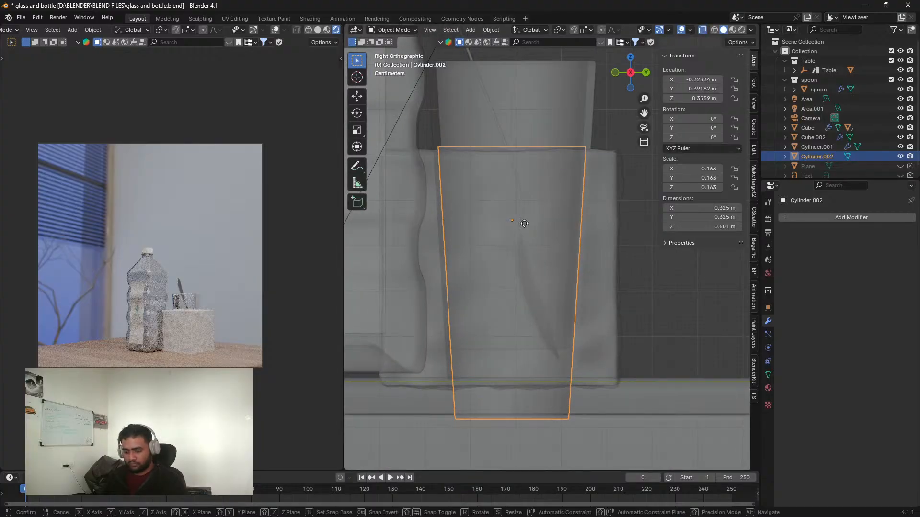
key(z)
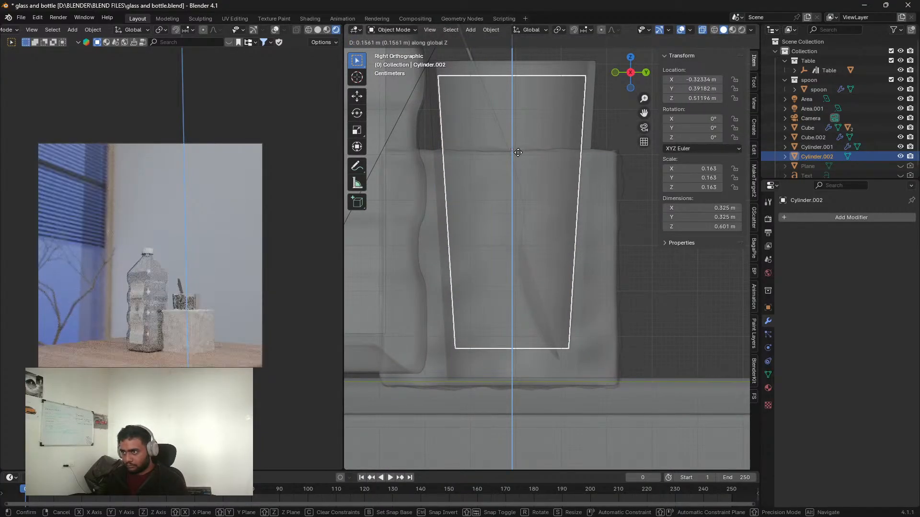
click(519, 154)
key(alt+z)
Step: Give the uneven block a new material with a Glass BSDF surface
scroll(570, 191, down, 2)
middle_drag(565, 195, 570, 249)
scroll(539, 274, down, 4)
click(571, 249)
middle_drag(307, 313, 201, 301)
scroll(202, 302, up, 5)
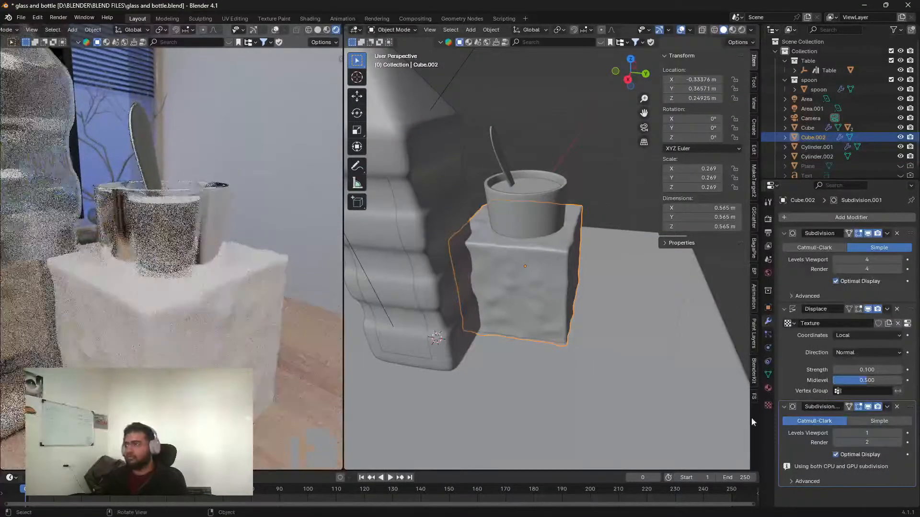
click(768, 388)
click(830, 261)
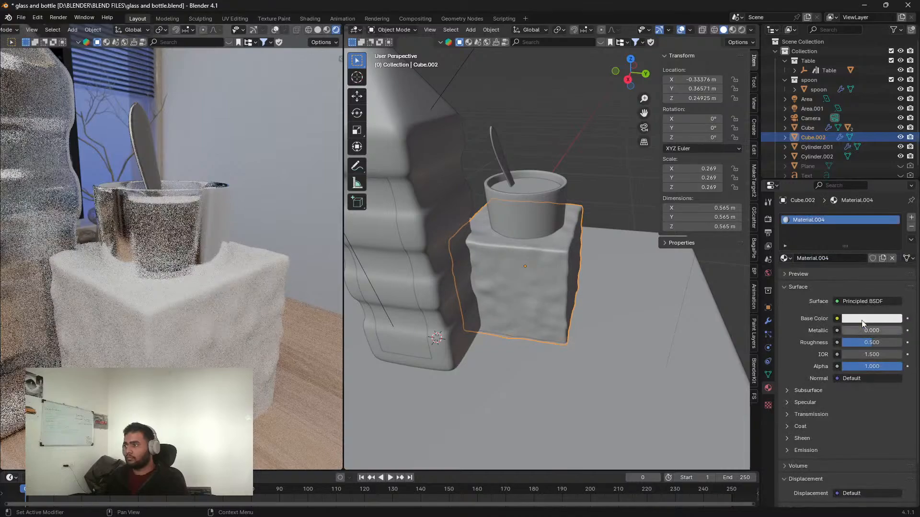
click(858, 301)
click(780, 121)
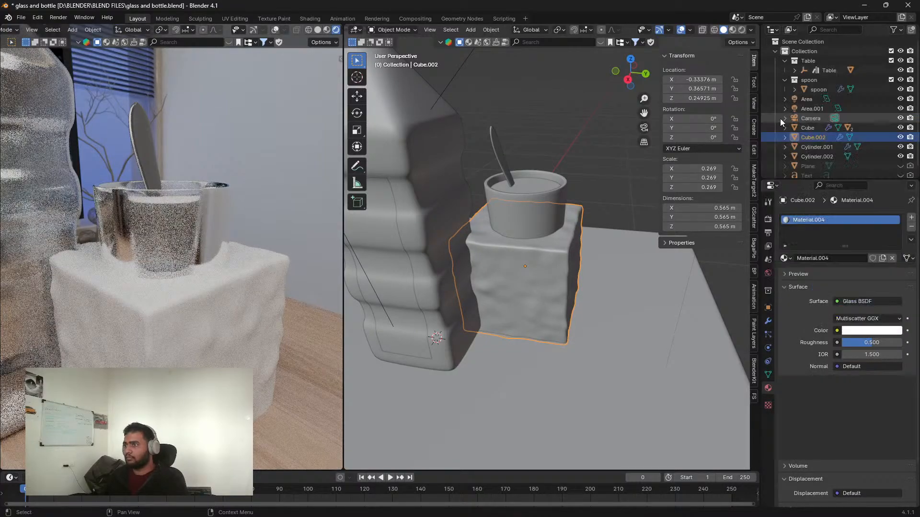
Step: Set the block's glass roughness to 0 and tint its color pale blue, with hue 0.576 and saturation 0.165
drag(867, 342, 843, 343)
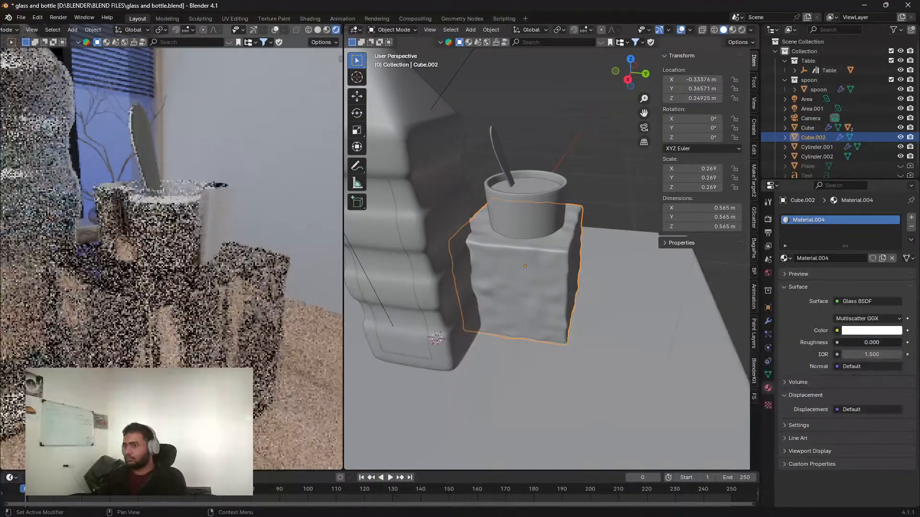
click(865, 331)
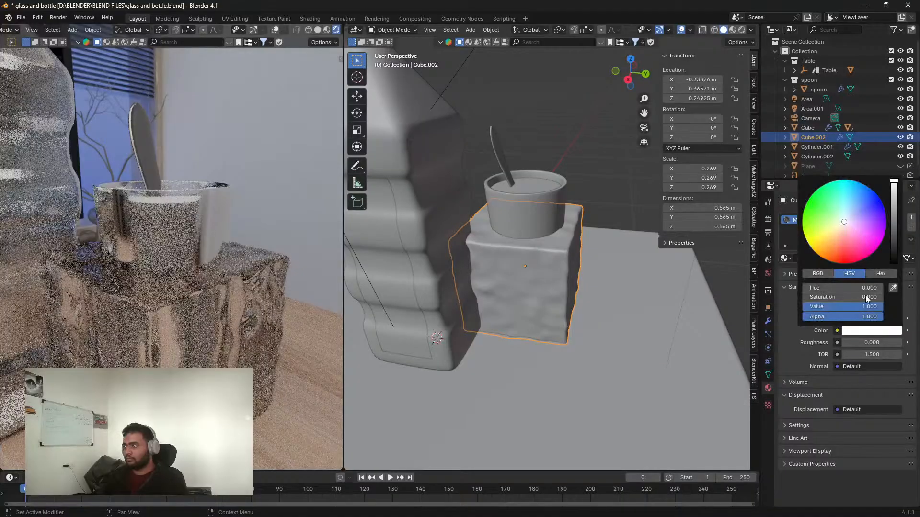
drag(845, 220, 846, 219)
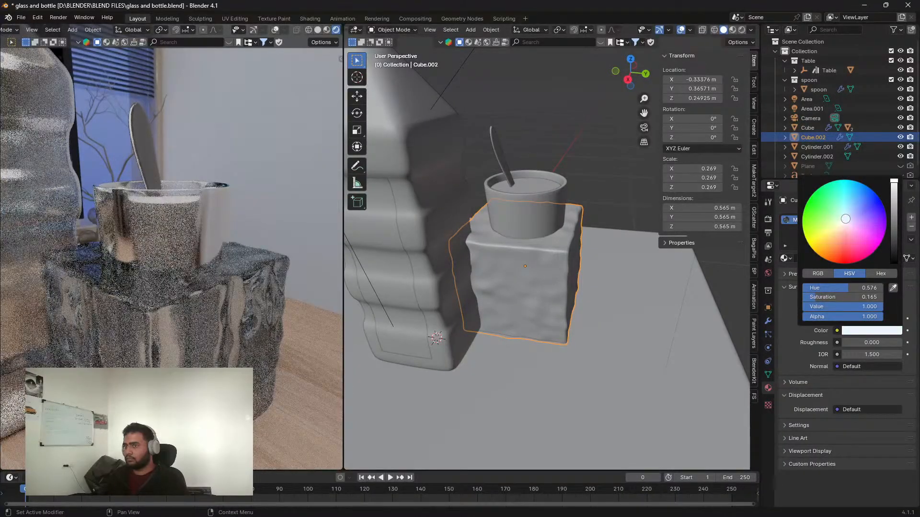
Step: Try a Boolean modifier on the tapered cylinder with the uneven block as its object
middle_drag(565, 361, 544, 241)
middle_drag(540, 300, 536, 312)
click(539, 235)
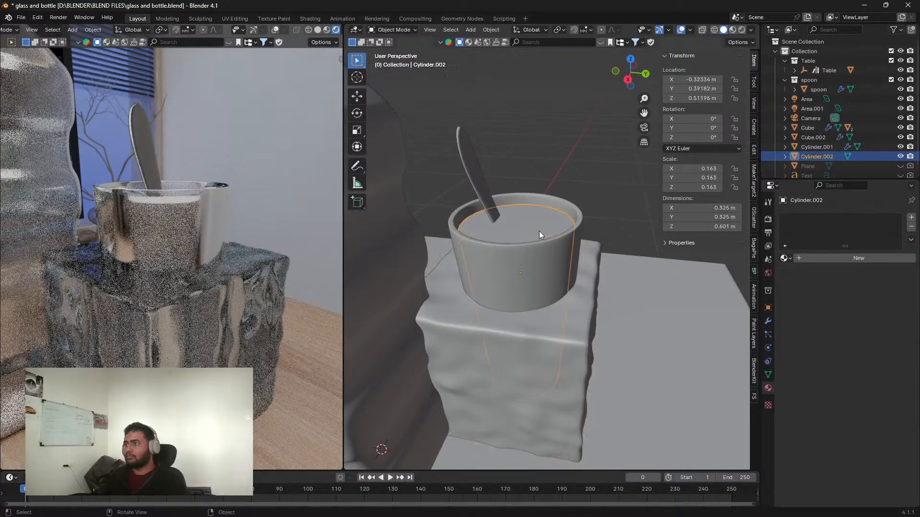
click(769, 321)
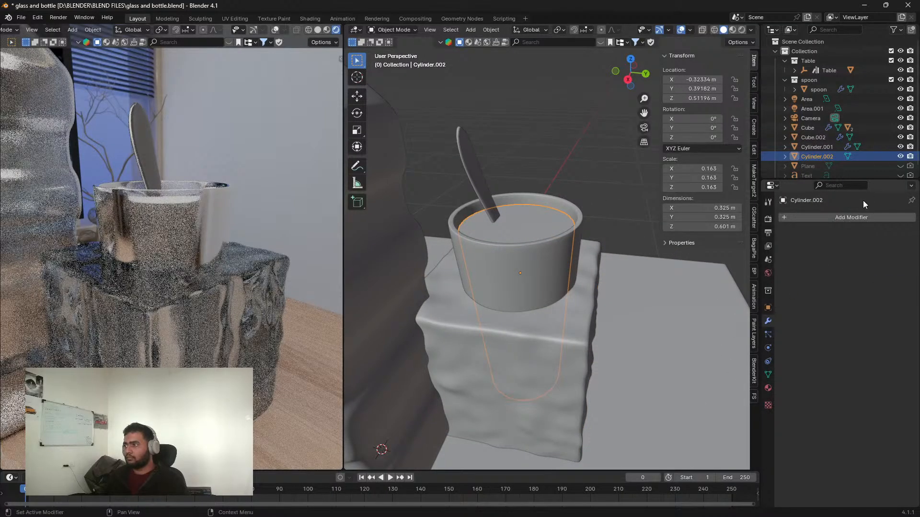
click(848, 214)
text(m)
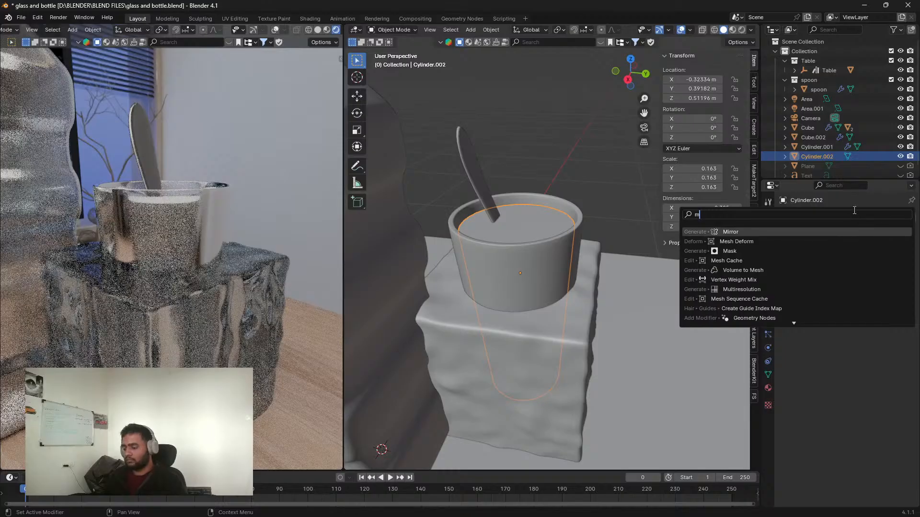
key(BackSpace)
text(b)
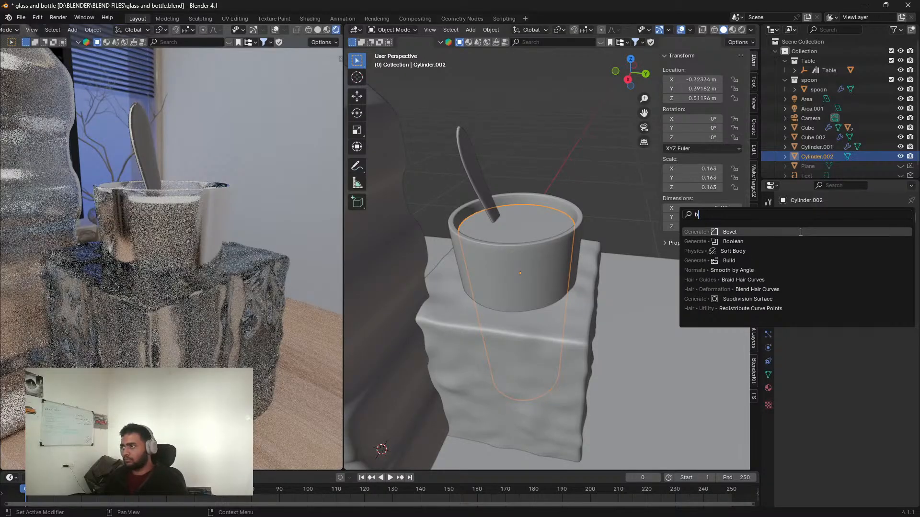
click(799, 241)
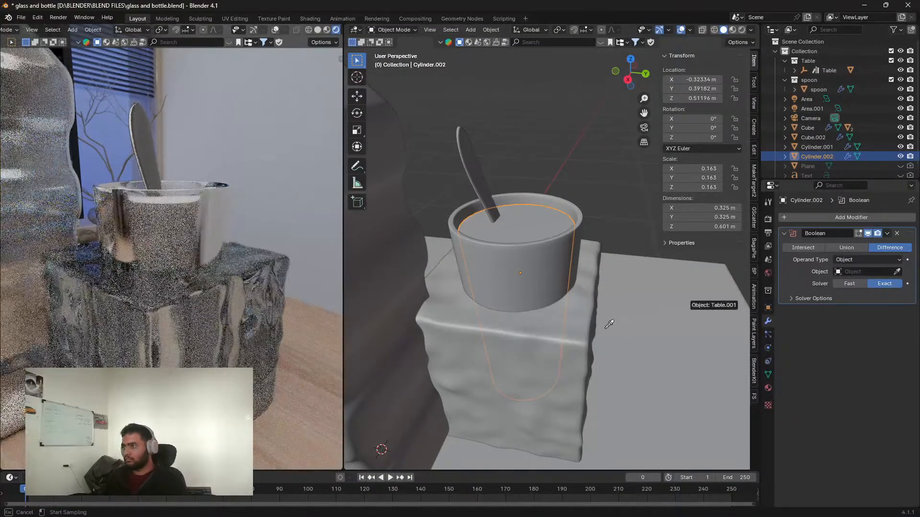
Step: Try the Union and Intersect operations on the cylinder's Boolean and remove the modifier
click(846, 248)
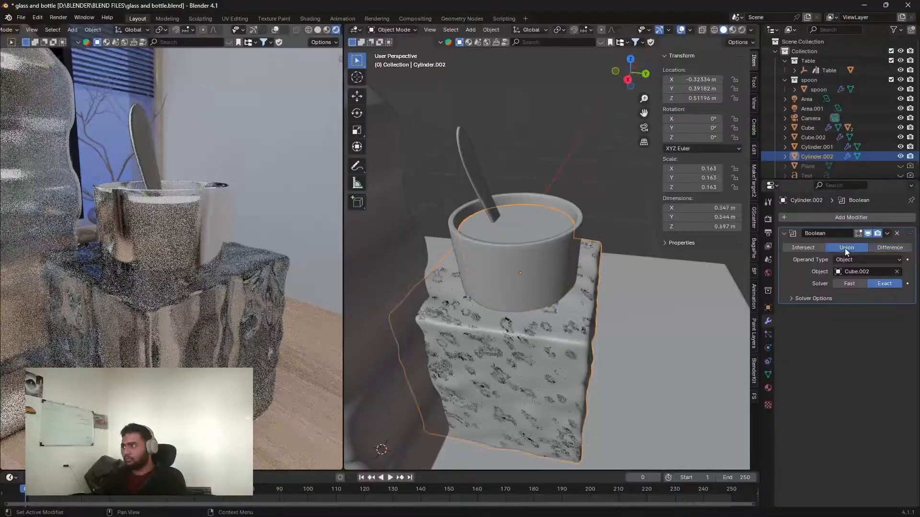
click(795, 247)
middle_drag(541, 272, 538, 301)
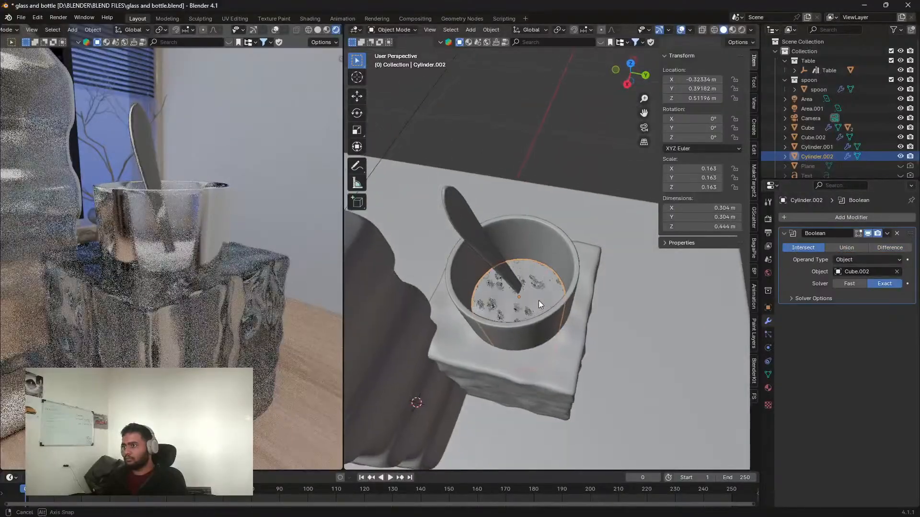
click(896, 234)
click(570, 367)
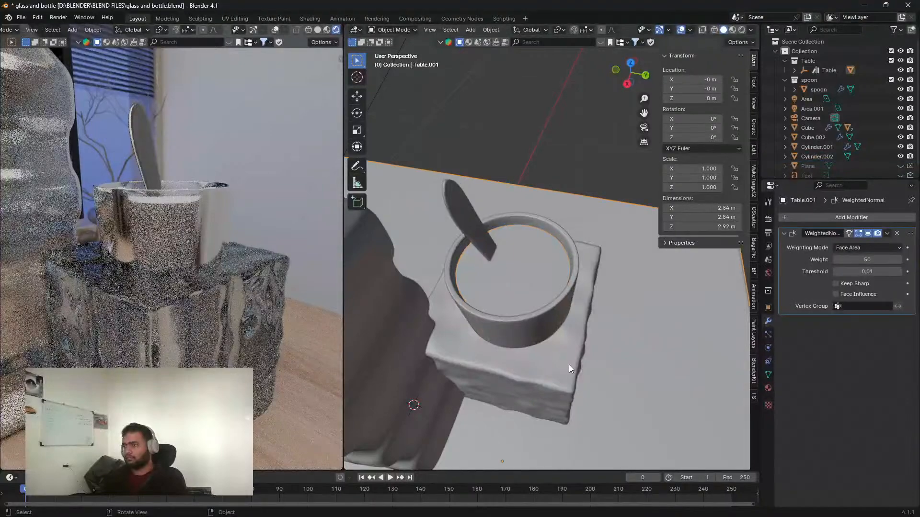
Step: Add a Boolean modifier to the uneven block with the tapered cylinder as its object and set the operation to Intersect
click(572, 355)
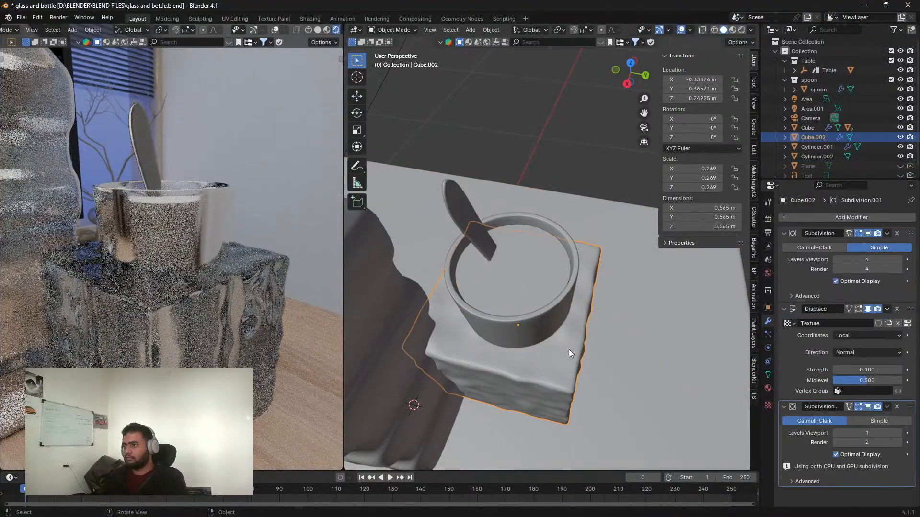
click(840, 218)
text(b)
click(789, 233)
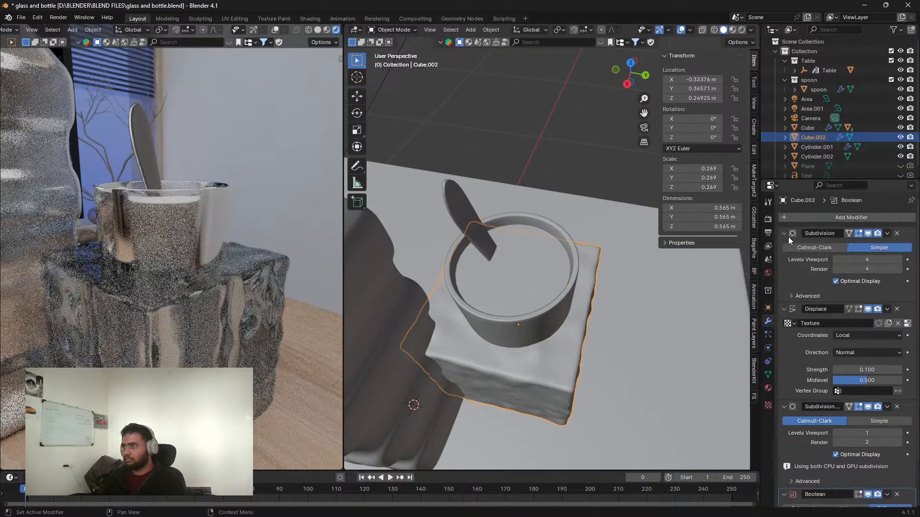
scroll(870, 468, down, 3)
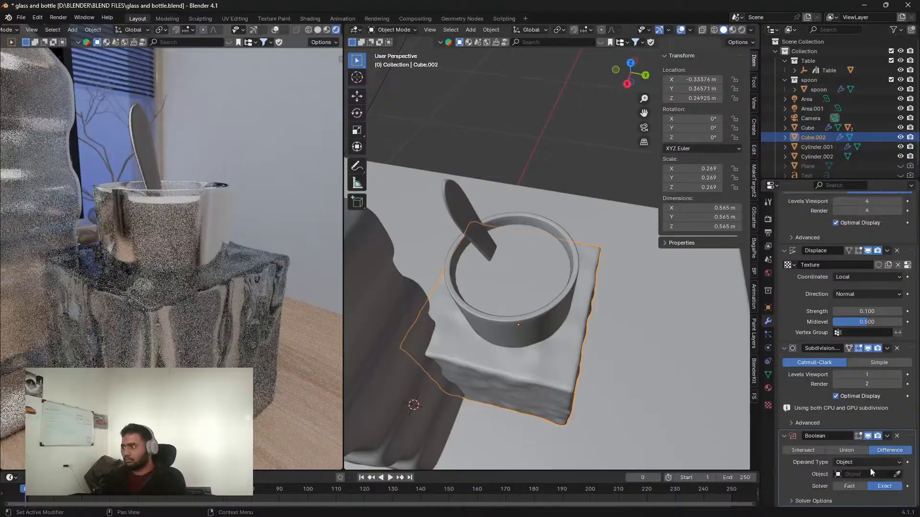
click(896, 474)
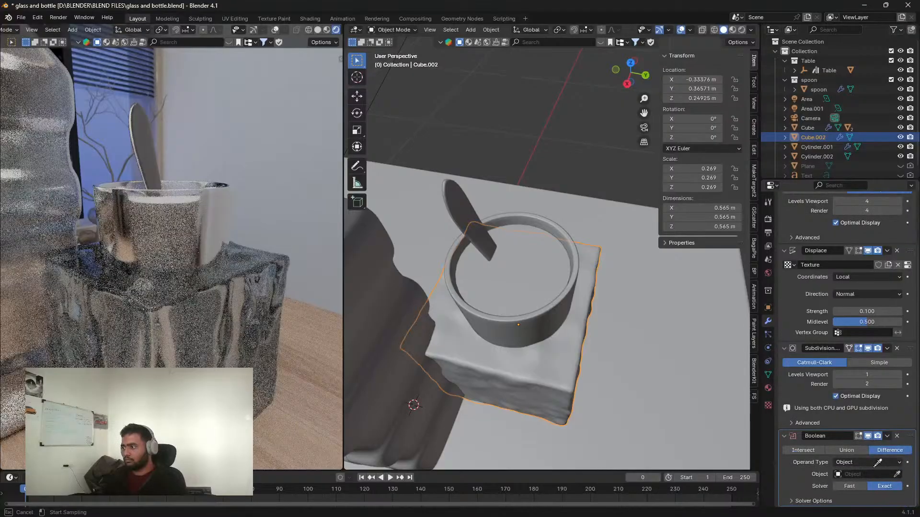
click(513, 267)
middle_drag(511, 270, 519, 292)
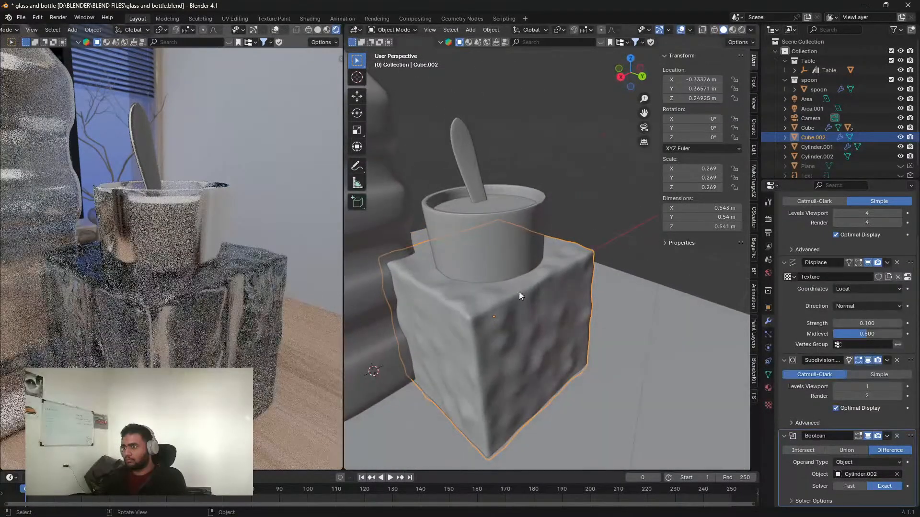
scroll(515, 294, up, 2)
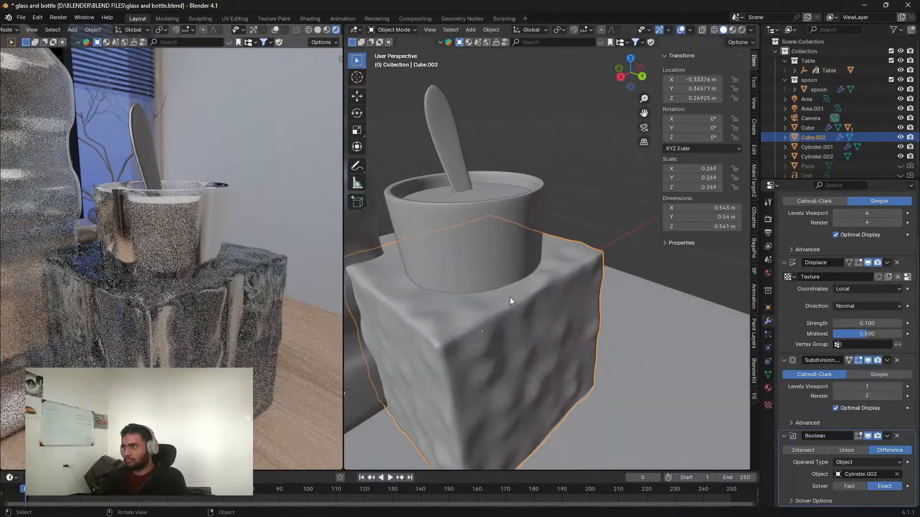
click(816, 453)
middle_drag(245, 294, 246, 352)
scroll(239, 337, up, 2)
Step: Give the tapered cylinder inside the cup a new material and set its alpha to 0
middle_drag(506, 288, 567, 291)
click(567, 290)
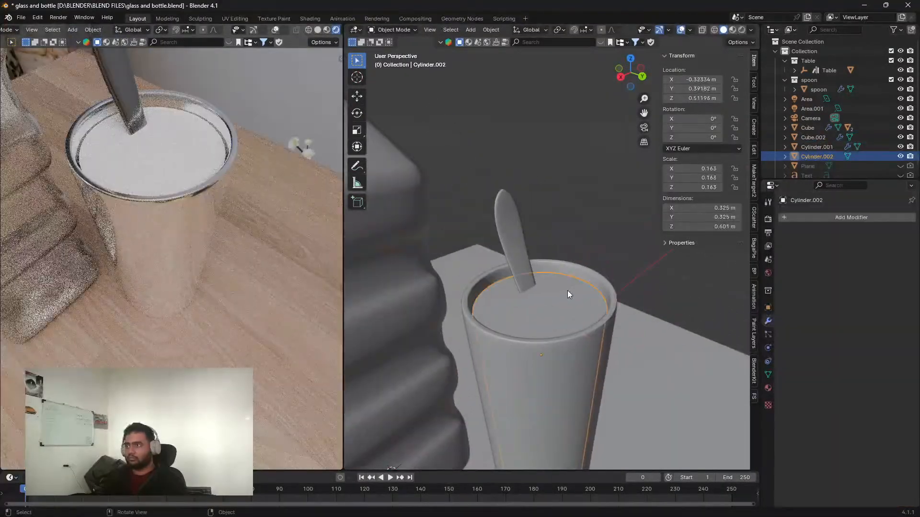
click(768, 405)
click(873, 259)
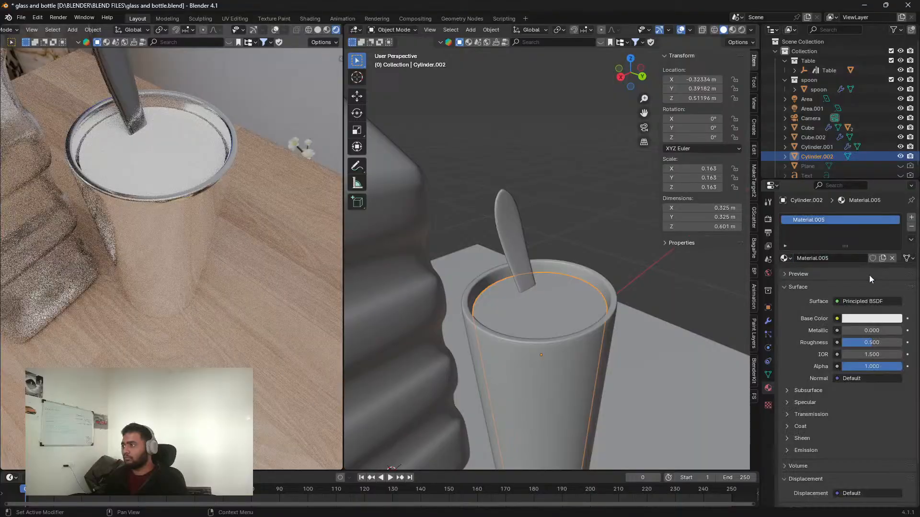
drag(871, 367, 809, 367)
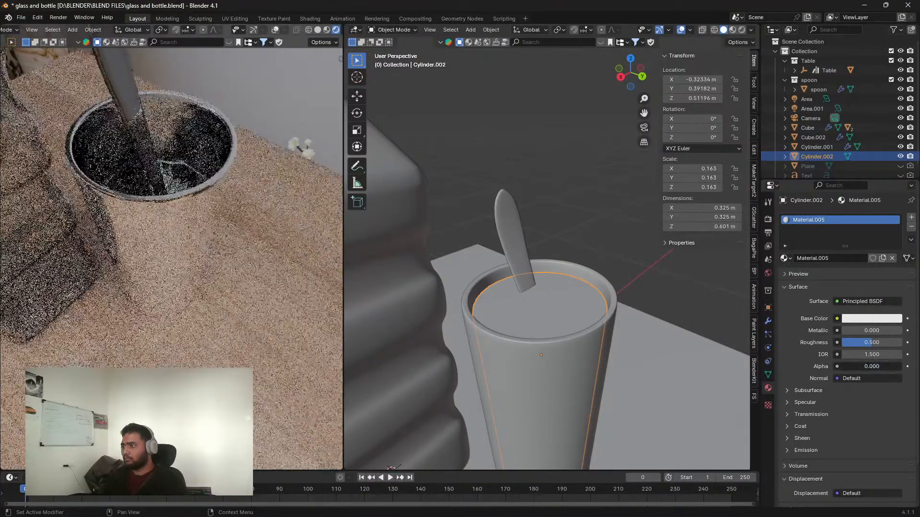
middle_drag(191, 254, 176, 133)
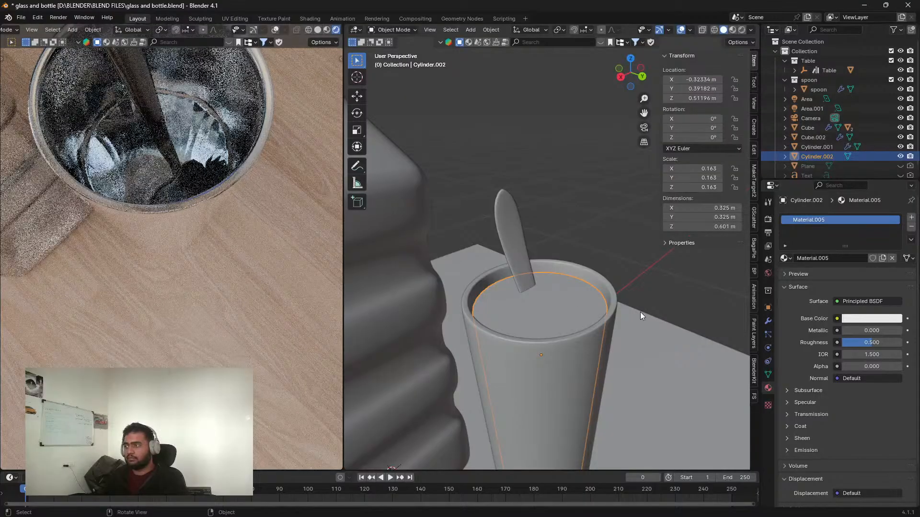
Step: Set the tapered cylinder's viewport display to Wire
click(768, 308)
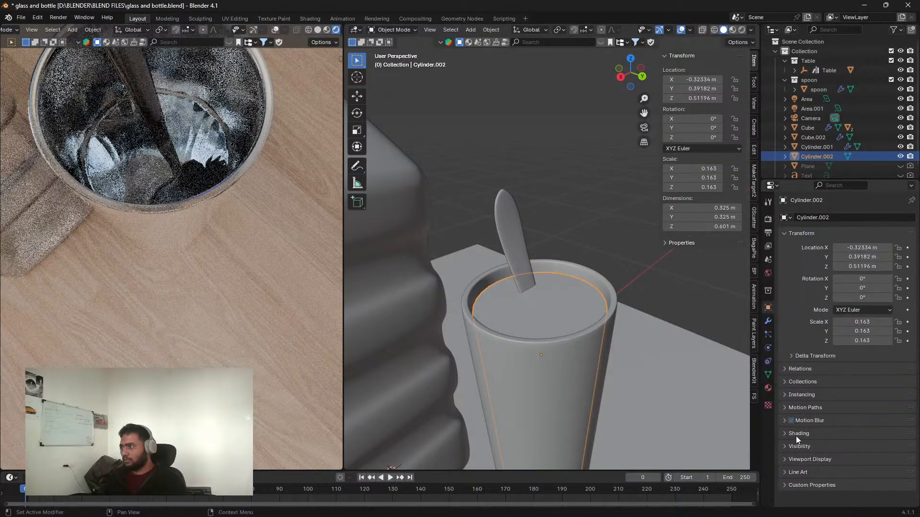
click(805, 459)
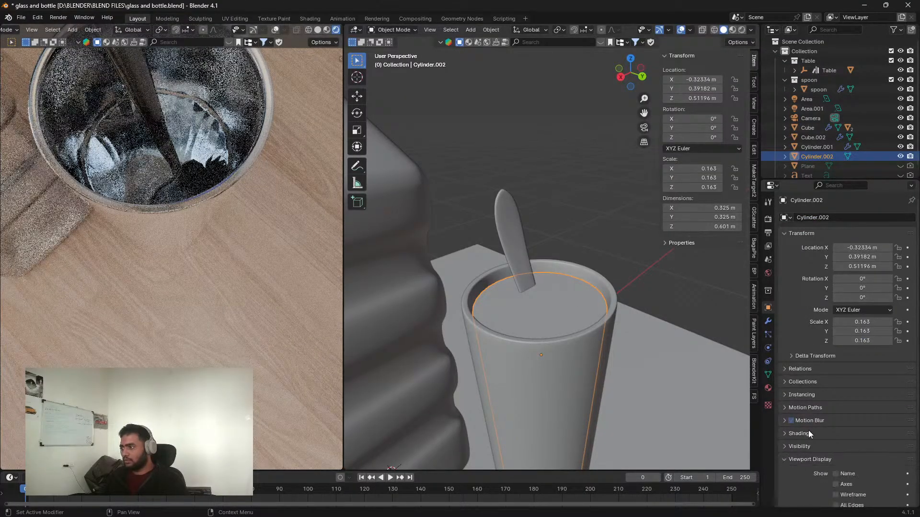
scroll(809, 431, down, 5)
click(843, 456)
click(848, 484)
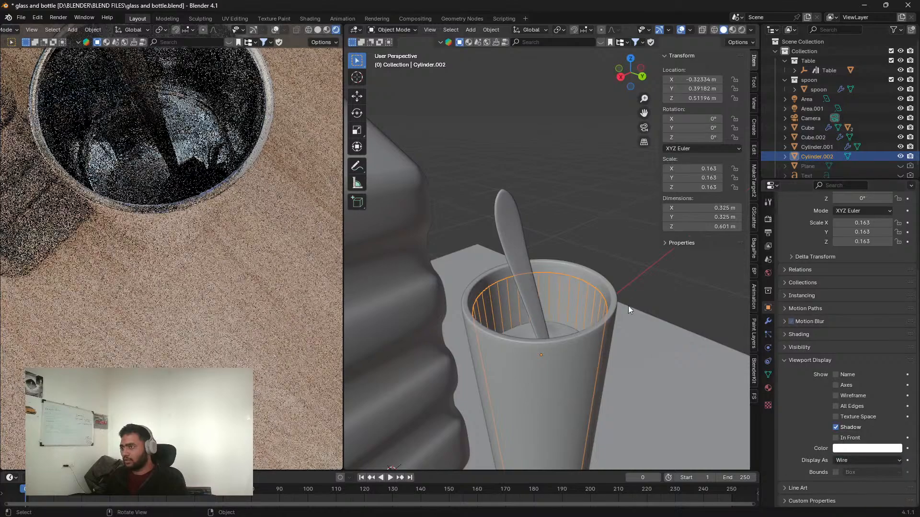
Step: Save the file and set the viewport levels of the intersected block's first Subdivision modifier to 5
middle_drag(629, 306, 602, 266)
scroll(611, 362, up, 3)
click(606, 333)
scroll(639, 332, up, 3)
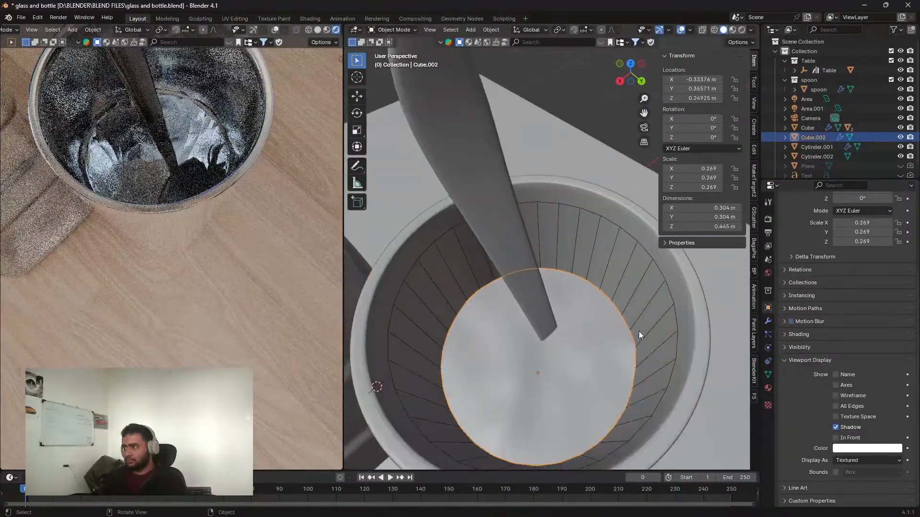
click(768, 322)
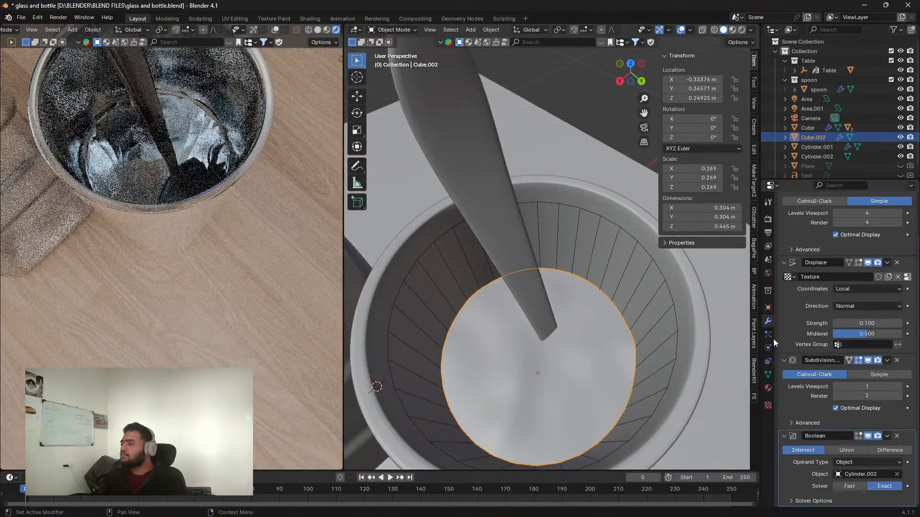
key(ctrl+s)
scroll(894, 336, up, 3)
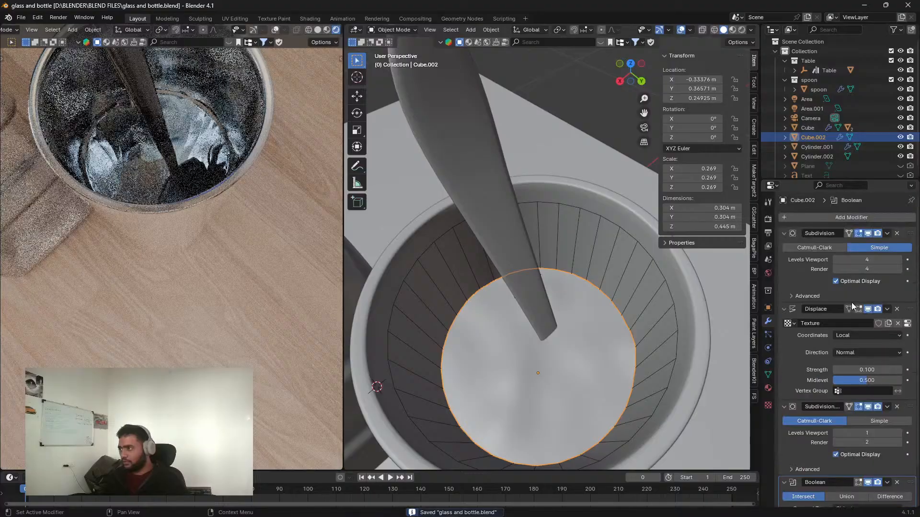
click(895, 262)
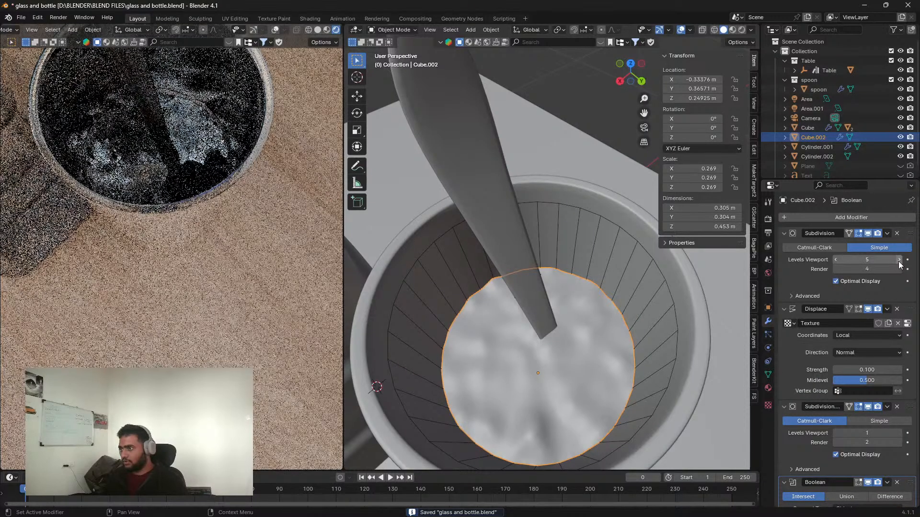
Step: Examine the rippled water surface inside the cup, both in the rendered camera view and from above in the solid view
middle_drag(504, 393, 532, 383)
scroll(503, 344, down, 11)
scroll(513, 343, up, 4)
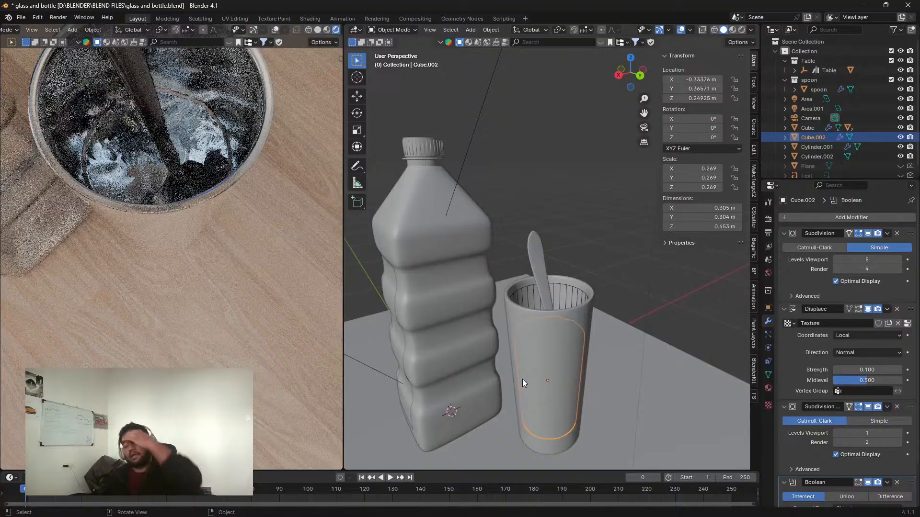
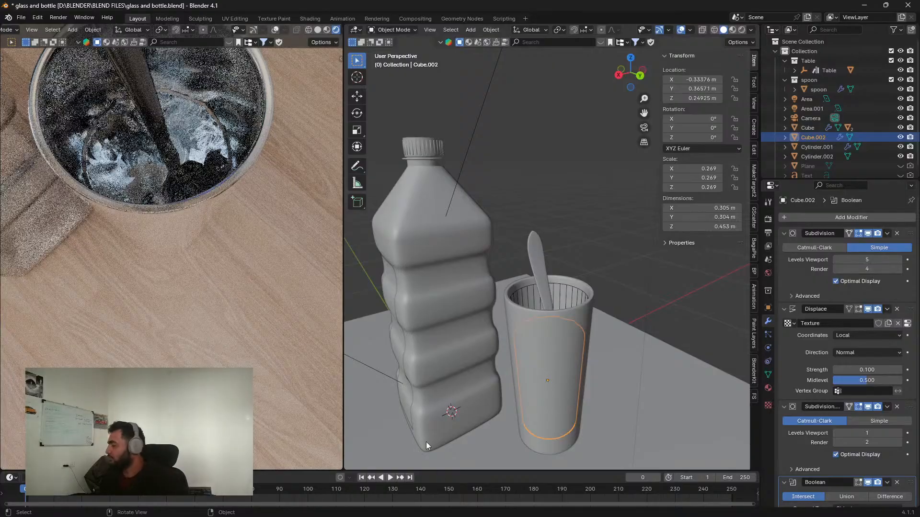
scroll(469, 303, up, 3)
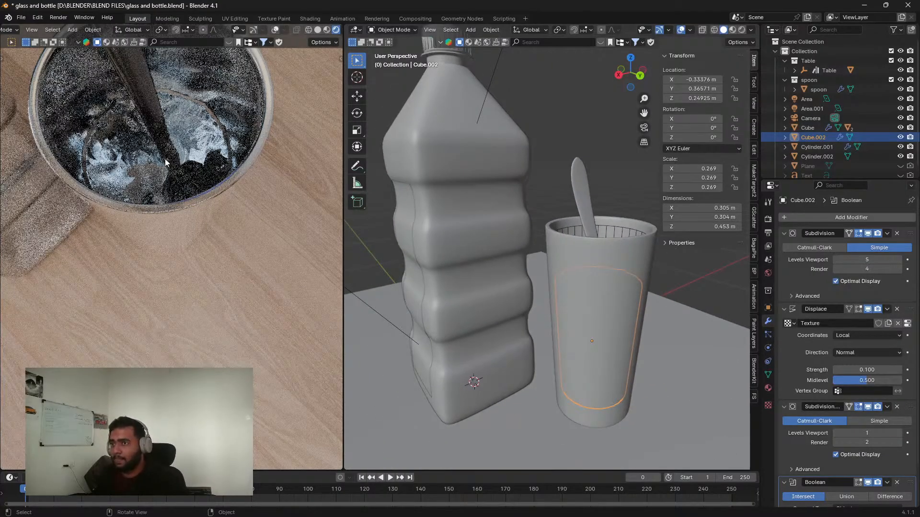
scroll(166, 163, down, 4)
middle_drag(165, 163, 161, 102)
key(KP_0)
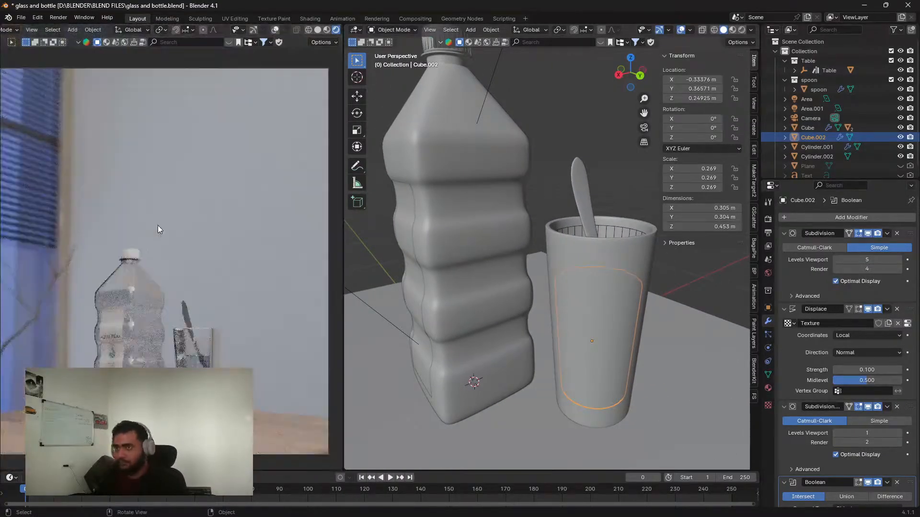
shift+middle_drag(219, 363, 217, 225)
scroll(217, 225, up, 4)
shift+middle_drag(234, 186, 205, 207)
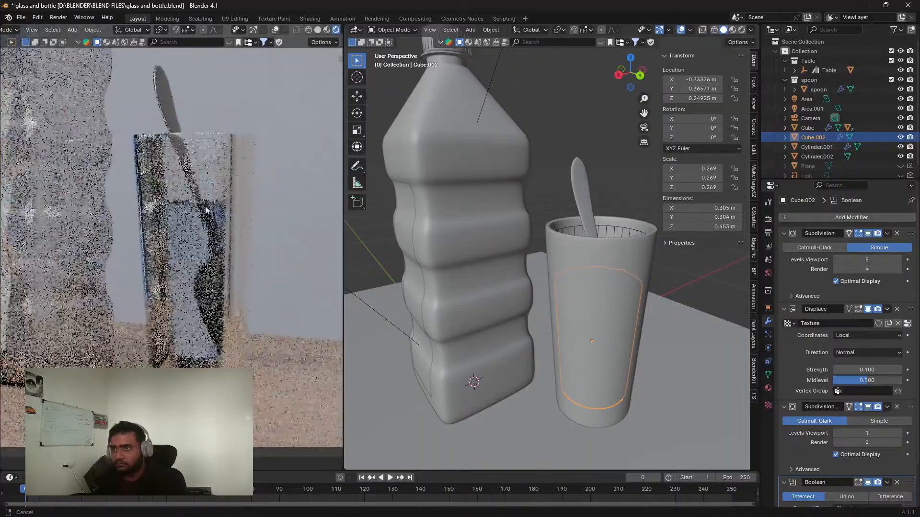
scroll(205, 210, up, 3)
middle_drag(598, 319, 572, 333)
scroll(616, 341, up, 3)
scroll(569, 312, up, 2)
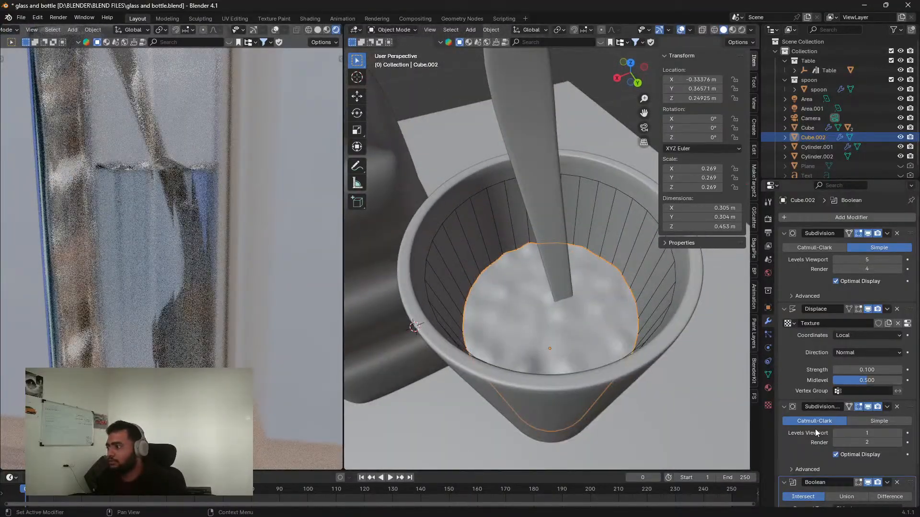
scroll(810, 341, down, 1)
scroll(809, 342, up, 1)
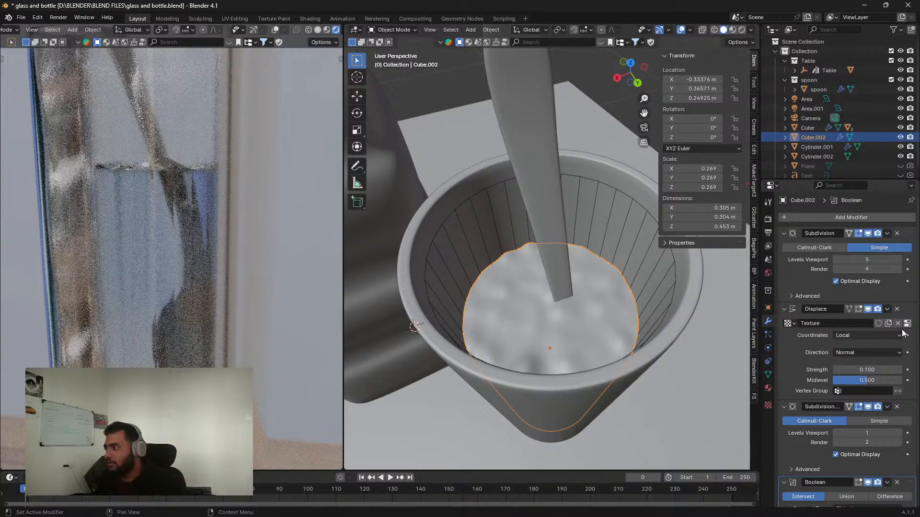
Step: Try a different Multiply R value on the noise texture driving the water's displacement and undo the change
click(906, 325)
click(812, 357)
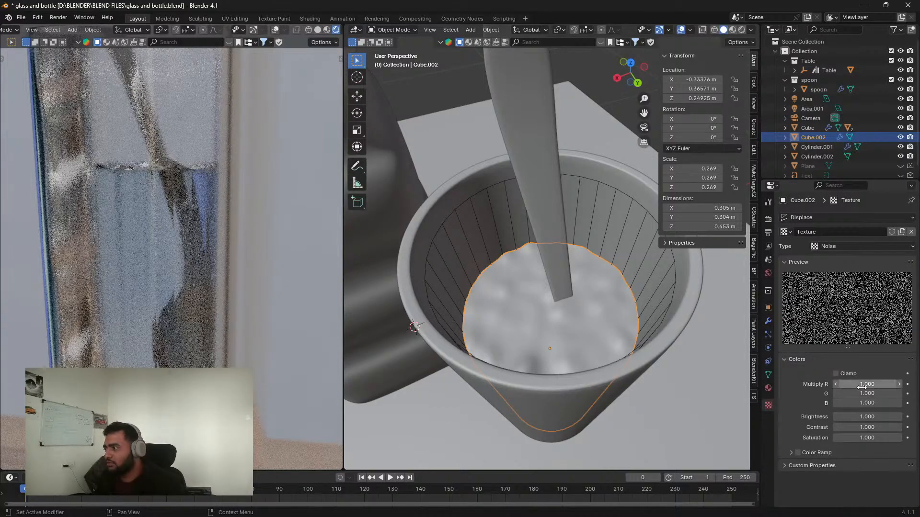
drag(862, 384, 917, 385)
key(ctrl+z)
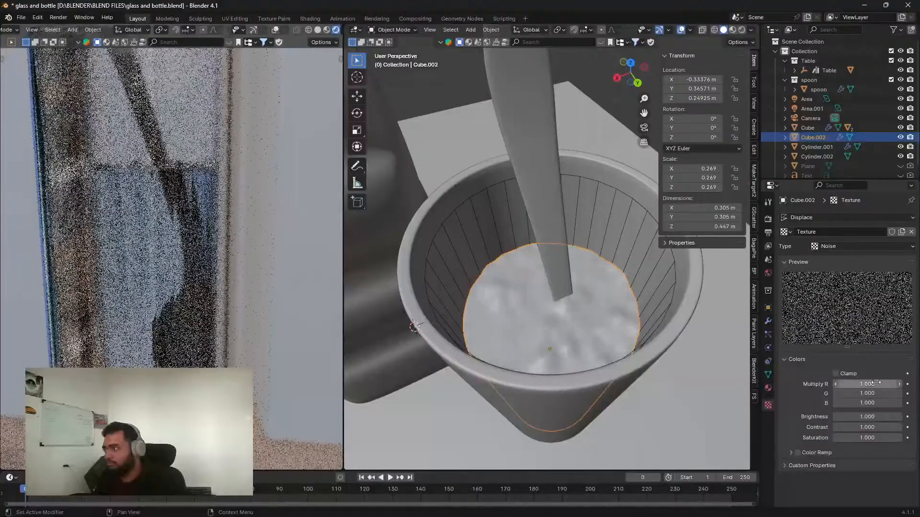
click(768, 321)
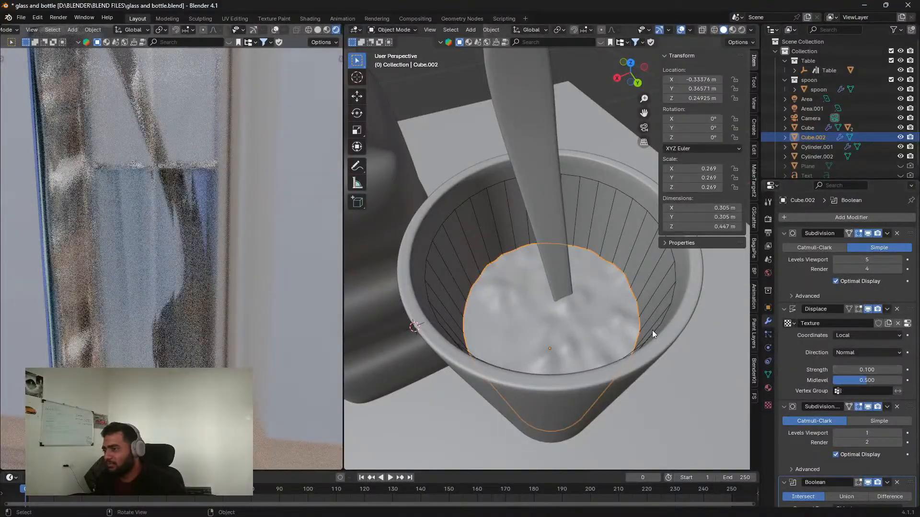
Step: Play the animation briefly to check how the water surface behaves over time and return to the first frame
key(space)
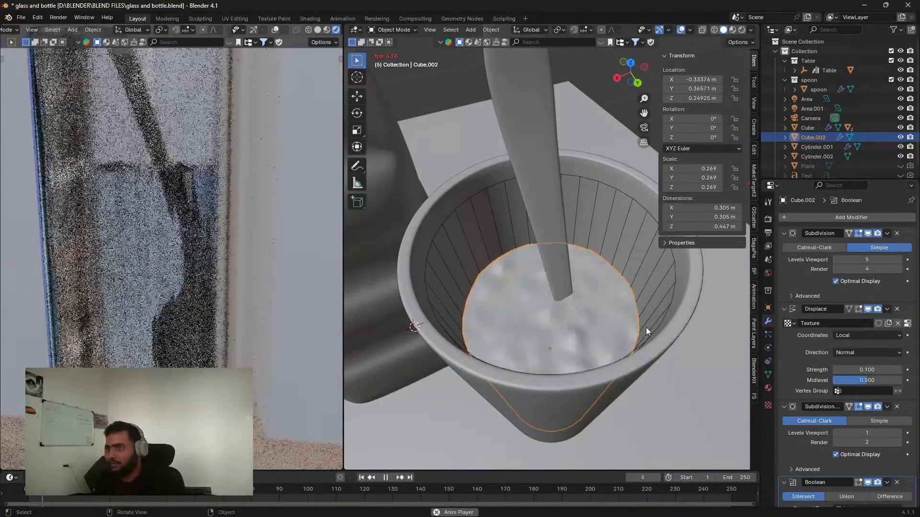
key(space)
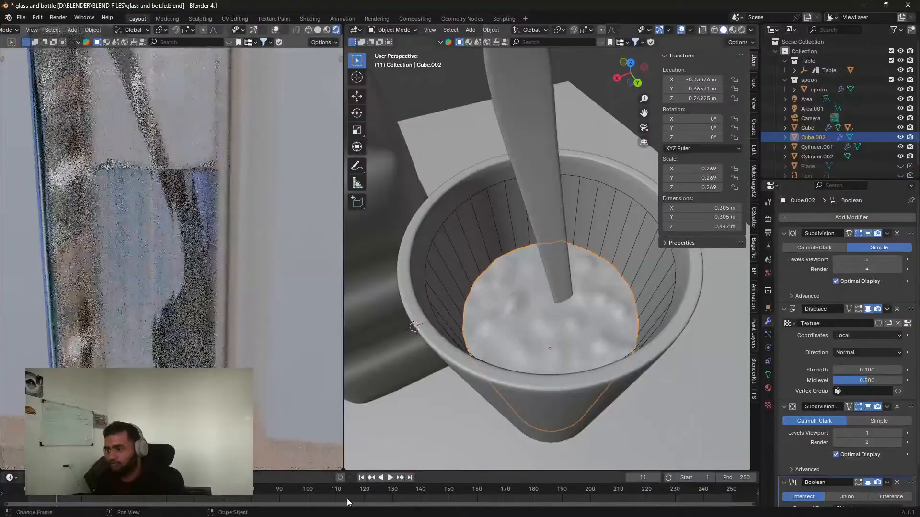
click(361, 478)
Step: Deselect the water mesh and save the file
scroll(509, 281, down, 8)
click(547, 114)
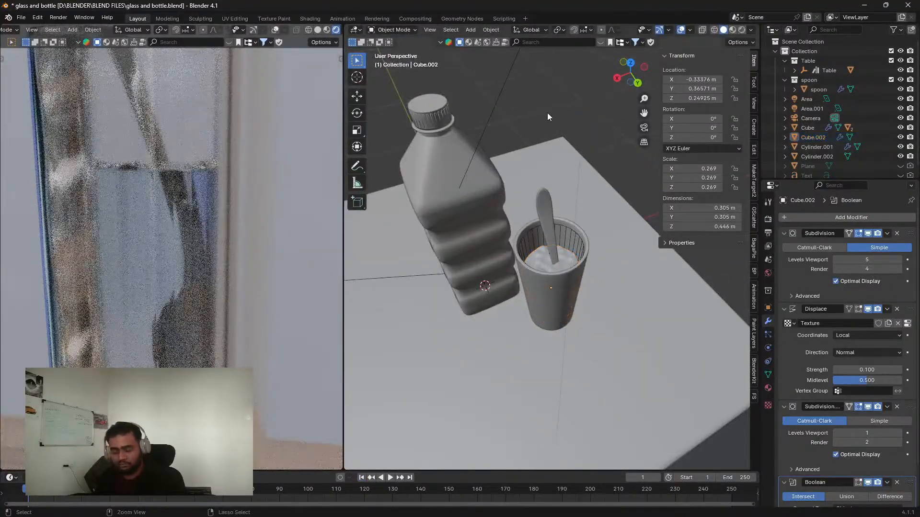
key(ctrl+s)
scroll(198, 213, down, 10)
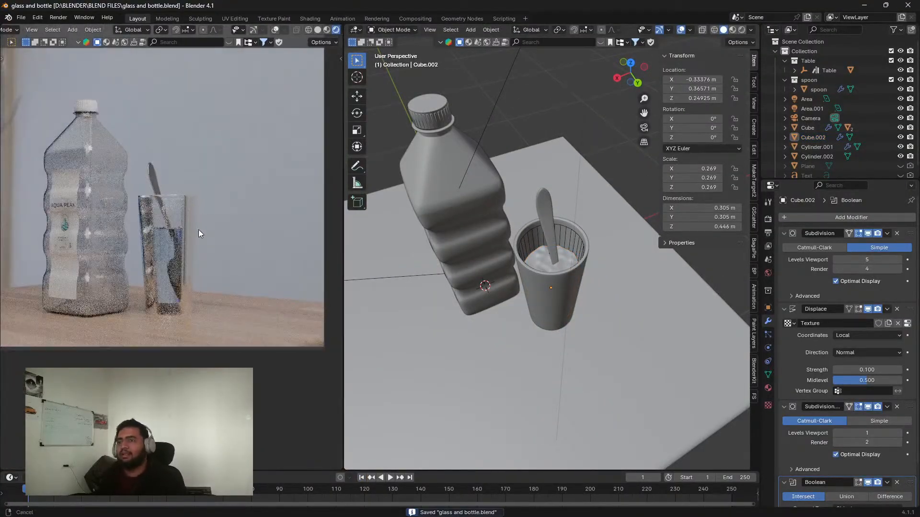
scroll(222, 244, down, 3)
scroll(528, 203, down, 3)
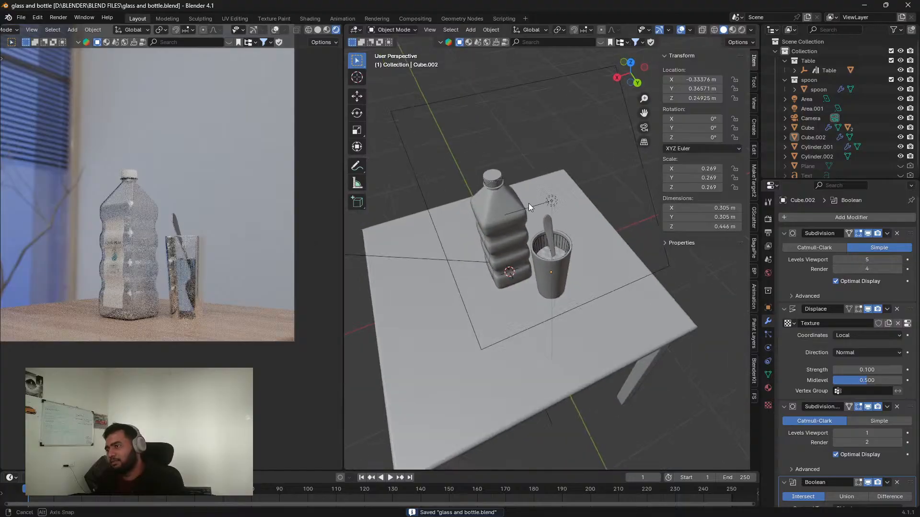
Step: Duplicate the cup's water mesh in the right orthographic view and place the copy over the middle of the bottle
middle_drag(528, 203, 573, 316)
scroll(519, 239, up, 2)
scroll(548, 255, down, 3)
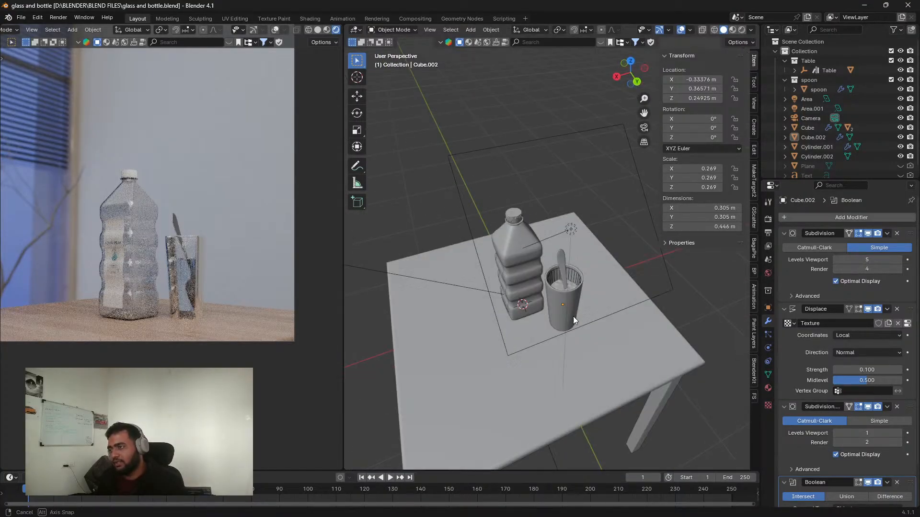
click(568, 285)
click(571, 284)
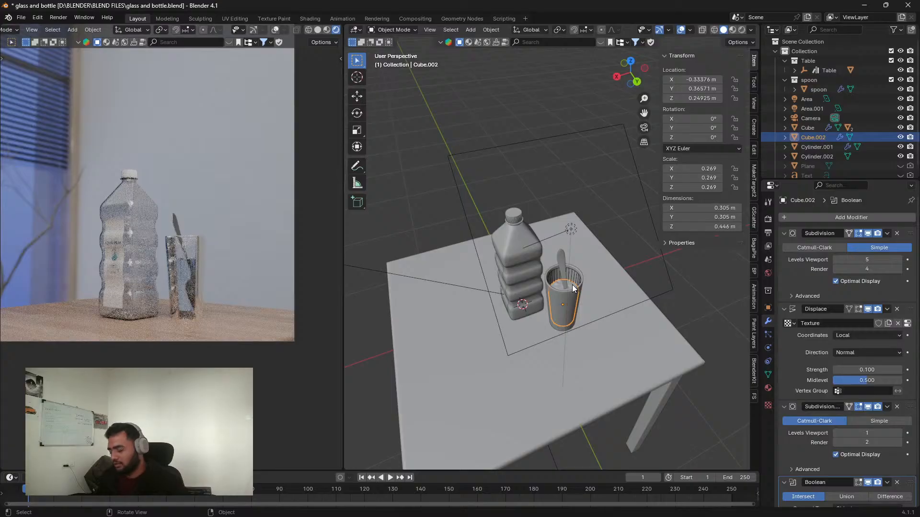
key(KP_3)
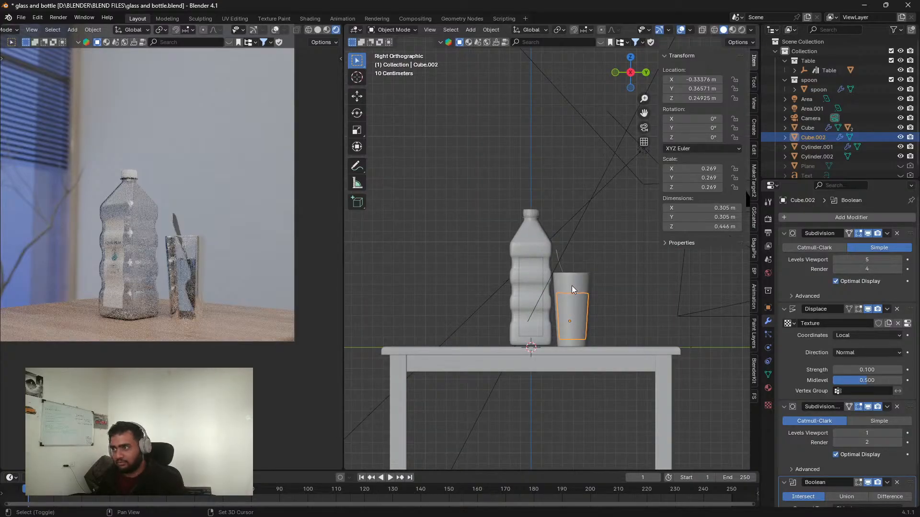
key(shift+d)
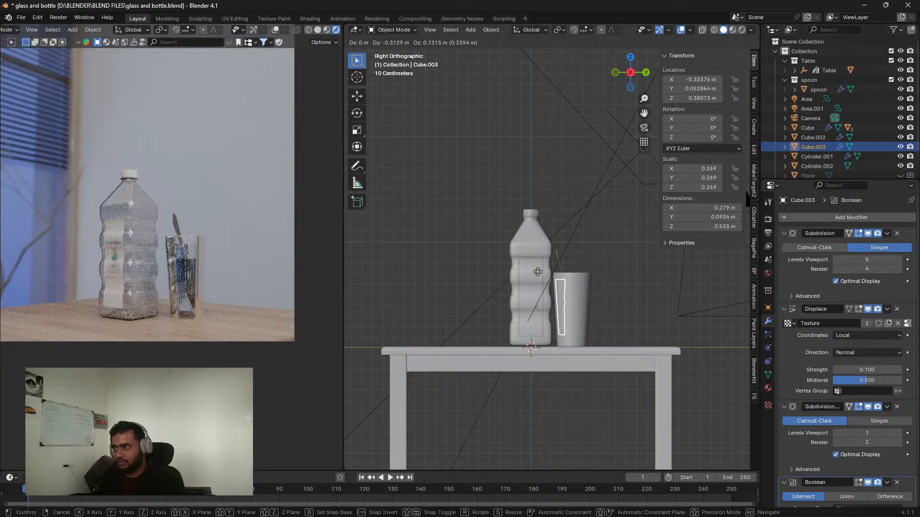
click(536, 273)
Step: Replace the target object of the duplicated water's Boolean Intersect modifier with the bottle mesh
scroll(861, 479, down, 3)
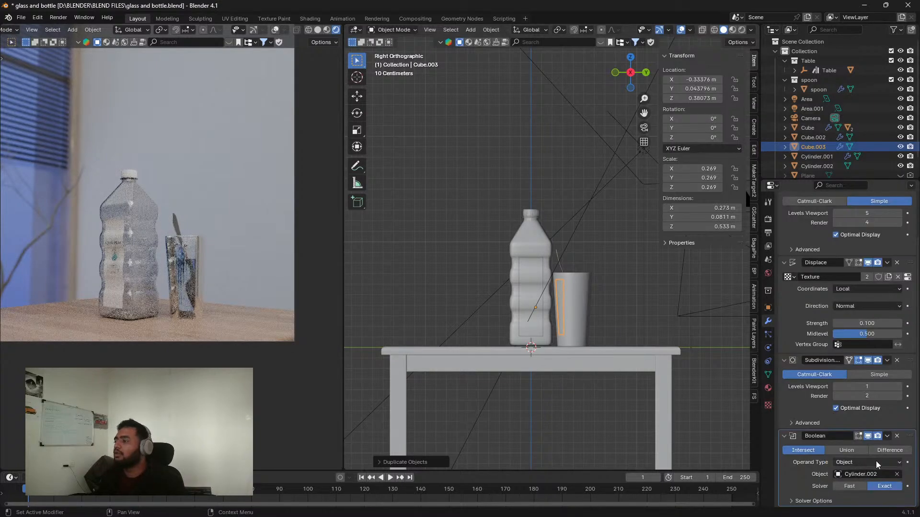
click(897, 474)
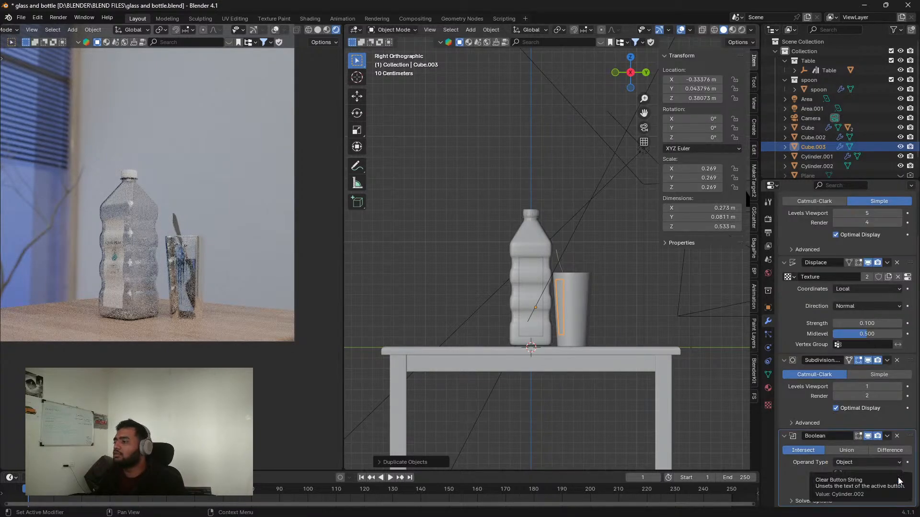
click(897, 486)
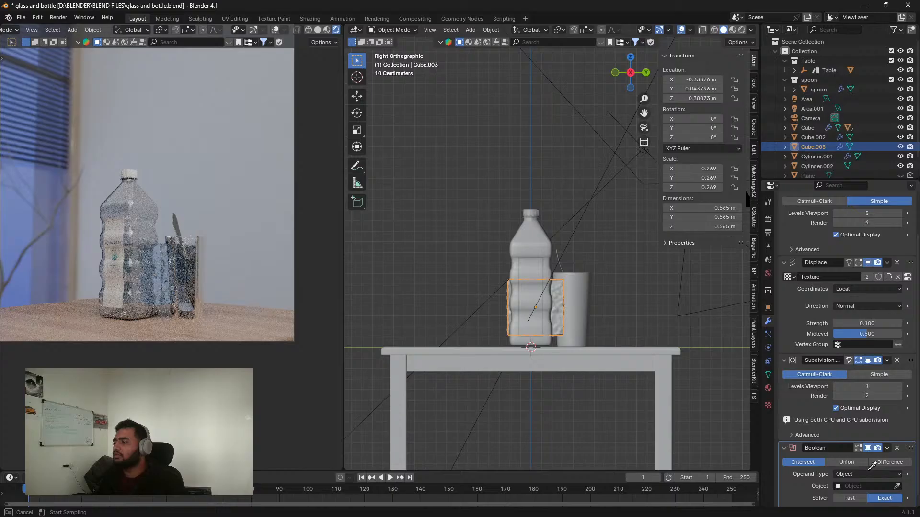
click(527, 244)
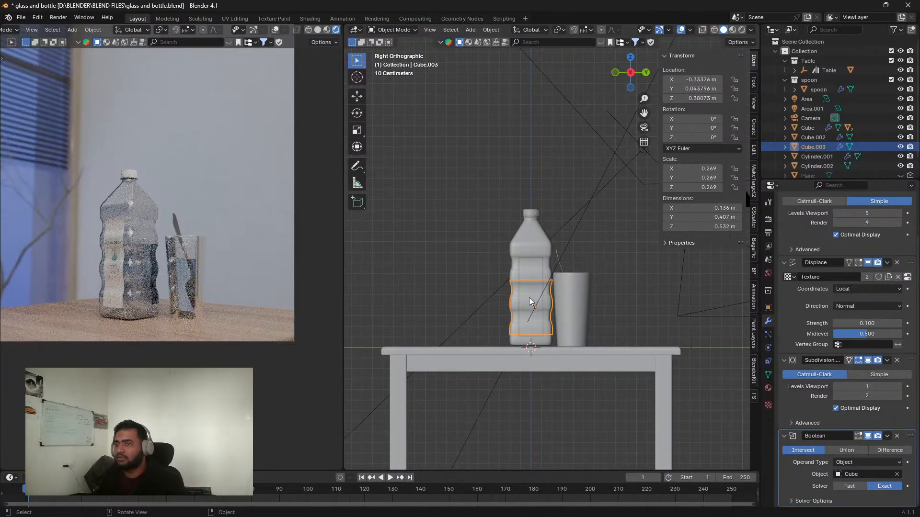
Step: Scale the duplicated water mesh up uniformly to about 0.393 so it fills the lower part of the bottle
scroll(529, 297, up, 3)
key(s)
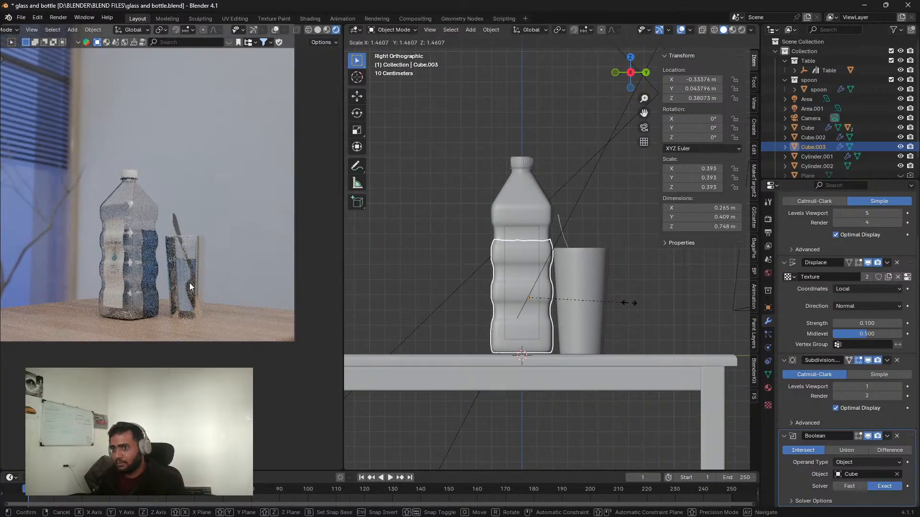
click(627, 303)
Step: Change the water's Glass BSDF colour to white, save the file, and set the roughness to about 0.071
click(768, 388)
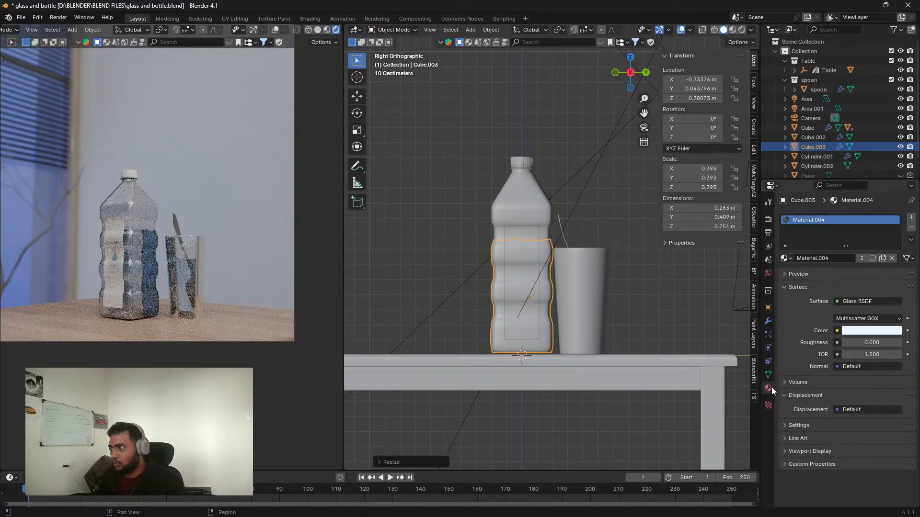
click(874, 332)
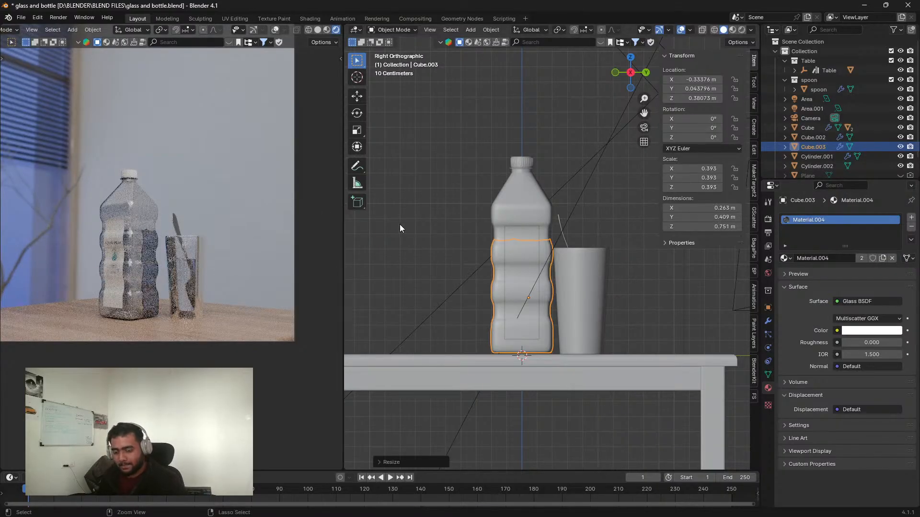
key(ctrl+s)
drag(871, 342, 846, 342)
click(400, 202)
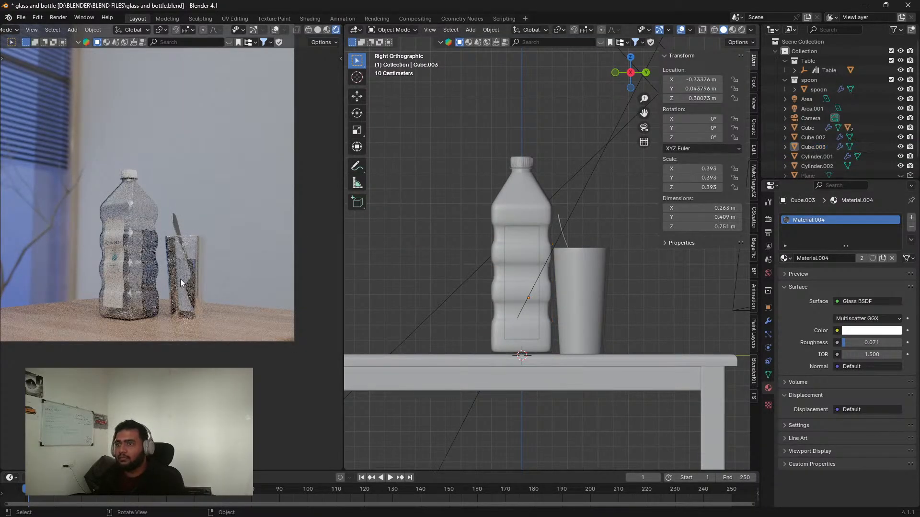
Step: Examine the bottle's glass and the water inside it up close in the rendered view
scroll(134, 312, up, 3)
middle_drag(145, 226, 151, 249)
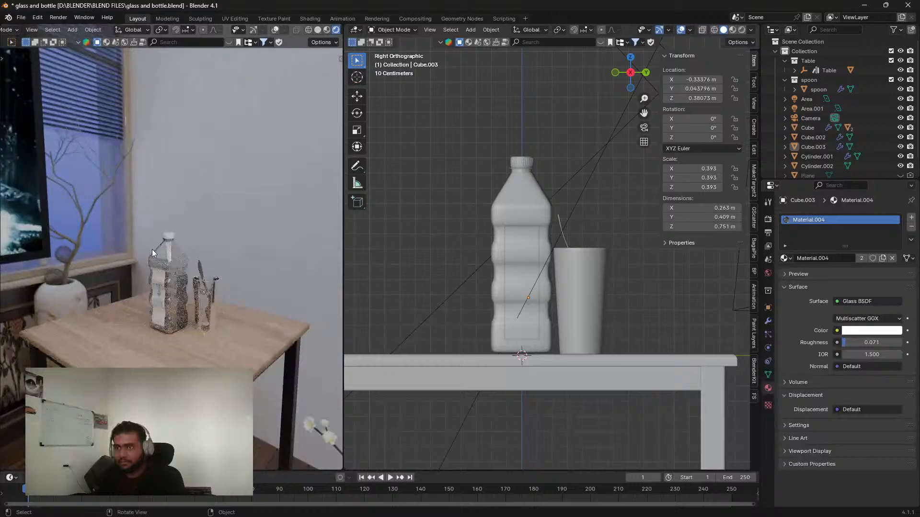
scroll(151, 250, up, 8)
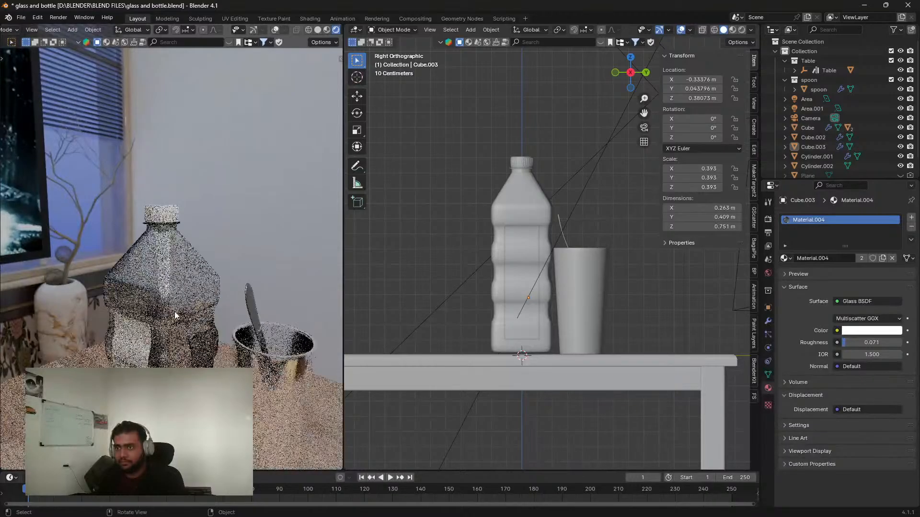
scroll(151, 249, up, 3)
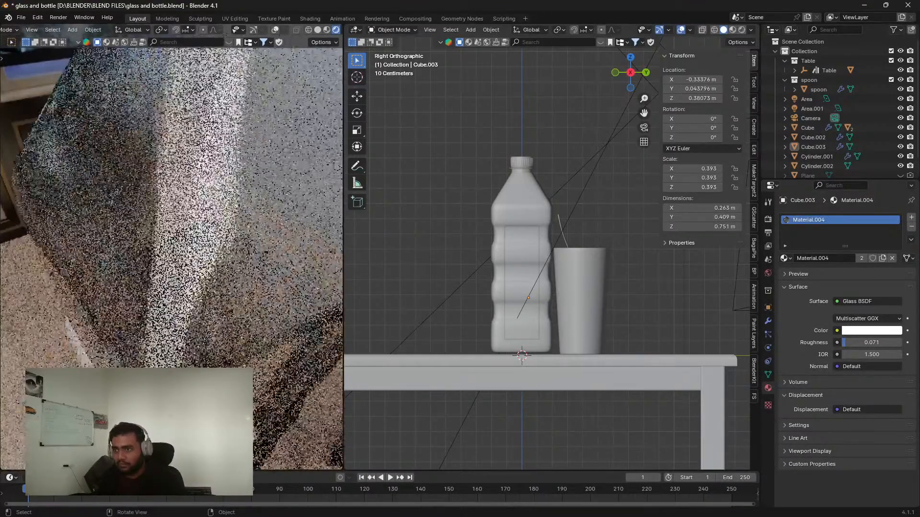
click(239, 338)
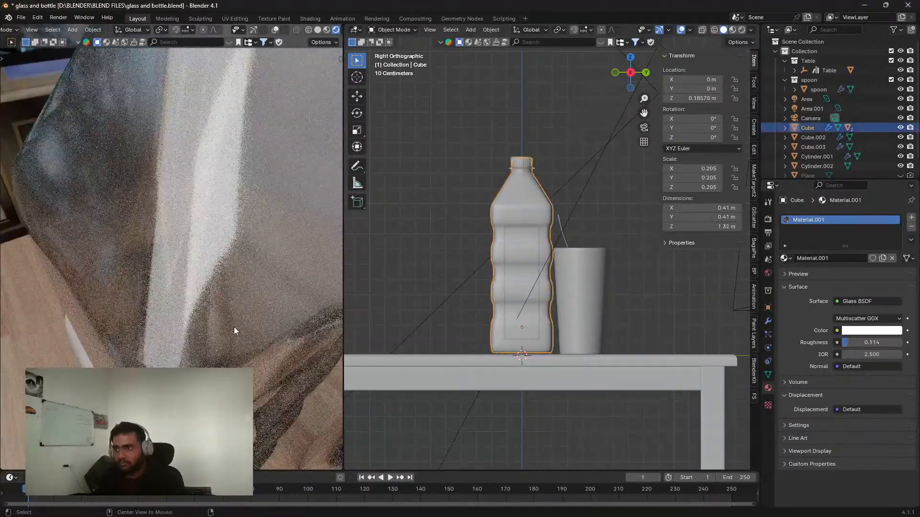
alt+scroll(223, 320, up, 1)
scroll(230, 309, up, 6)
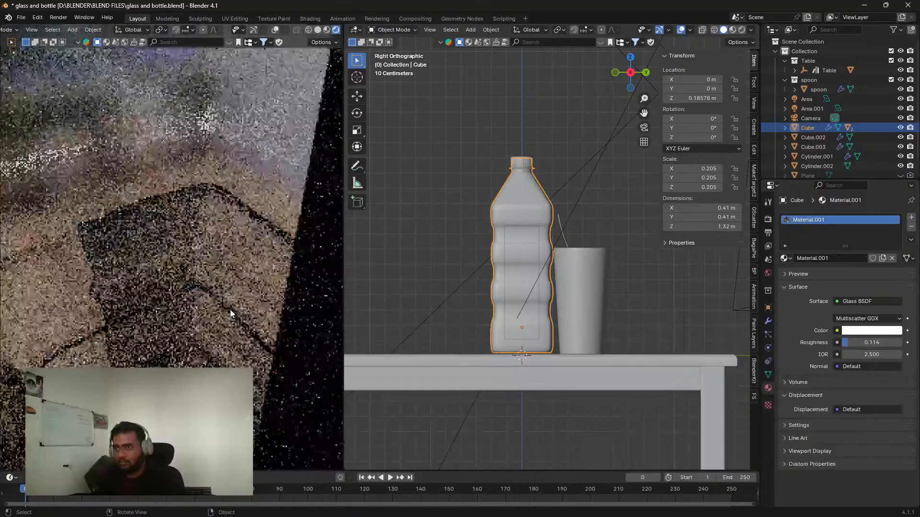
middle_drag(227, 229, 183, 274)
scroll(187, 276, up, 4)
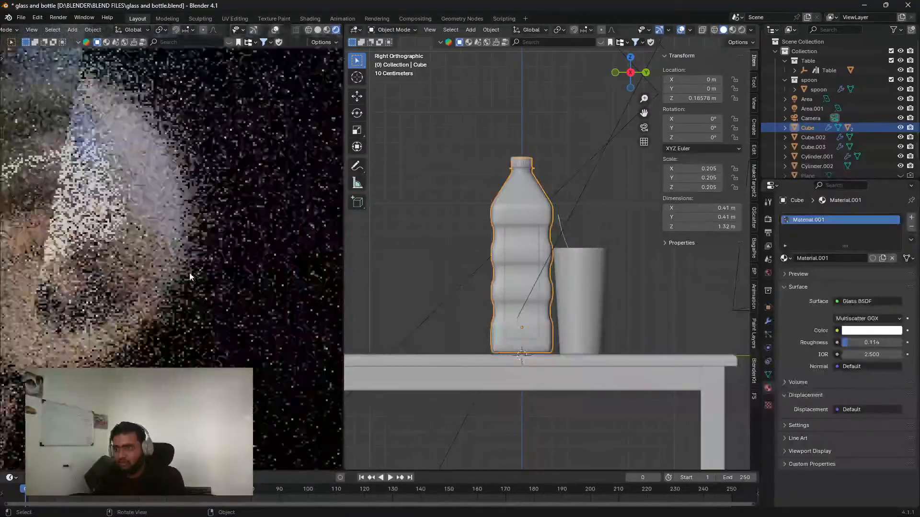
scroll(186, 284, down, 8)
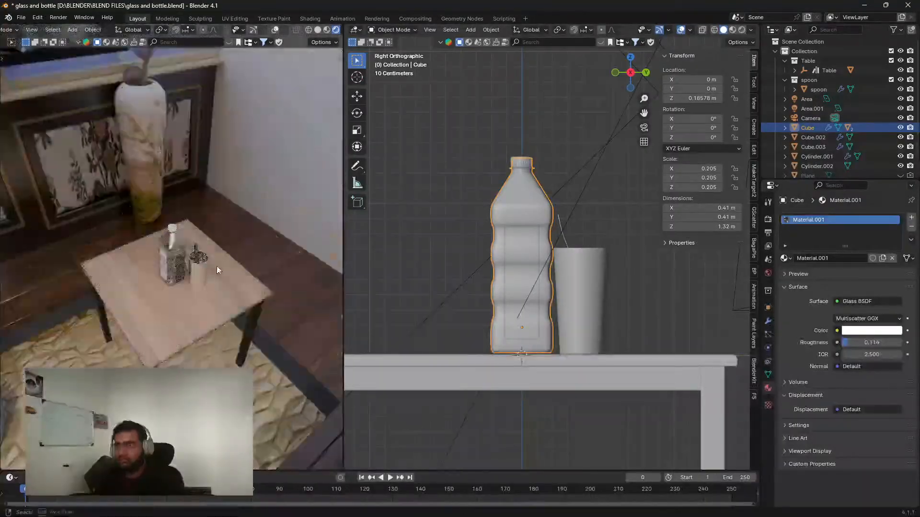
Step: Return the rendered view to the camera, save the file, and reframe the shot around the bottle and cup
key(KP_0)
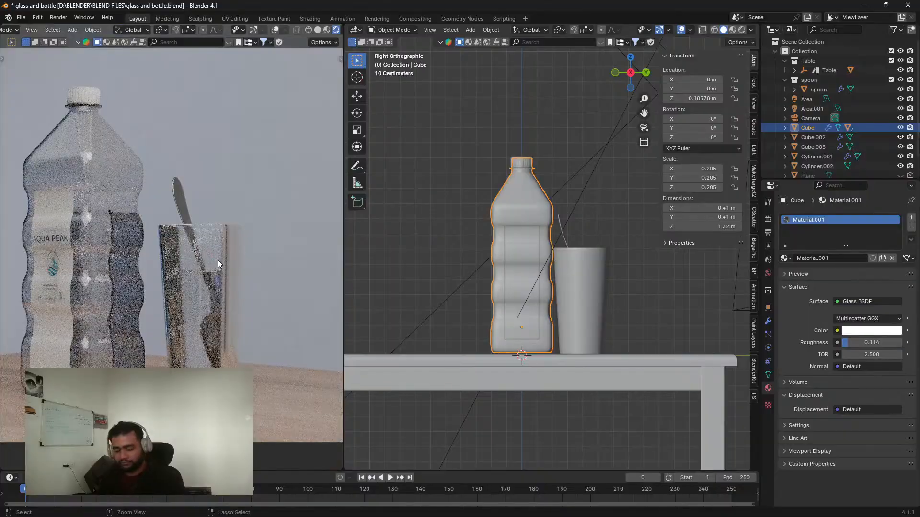
key(ctrl+s)
scroll(217, 264, down, 6)
scroll(219, 268, up, 2)
shift+middle_drag(238, 255, 281, 291)
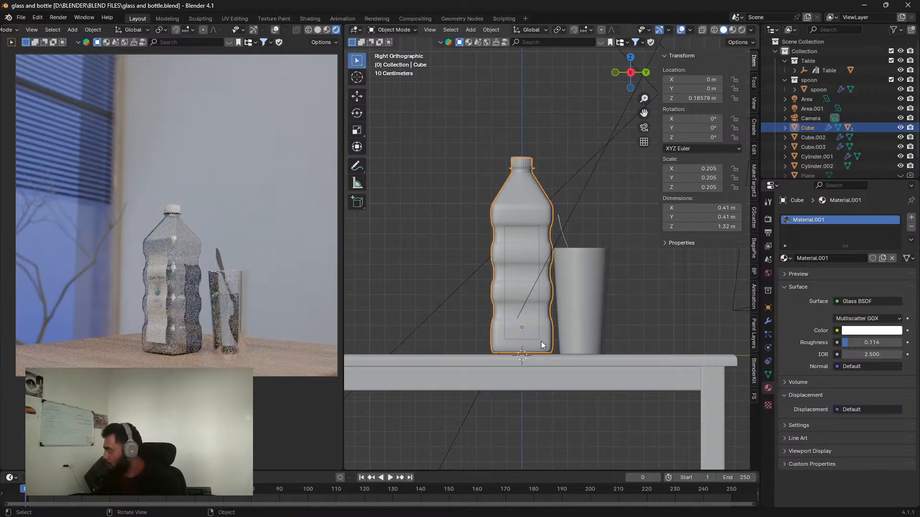
Step: Search the BlenderKit model library for wool and browse through the offered models
middle_drag(542, 345, 523, 237)
click(416, 212)
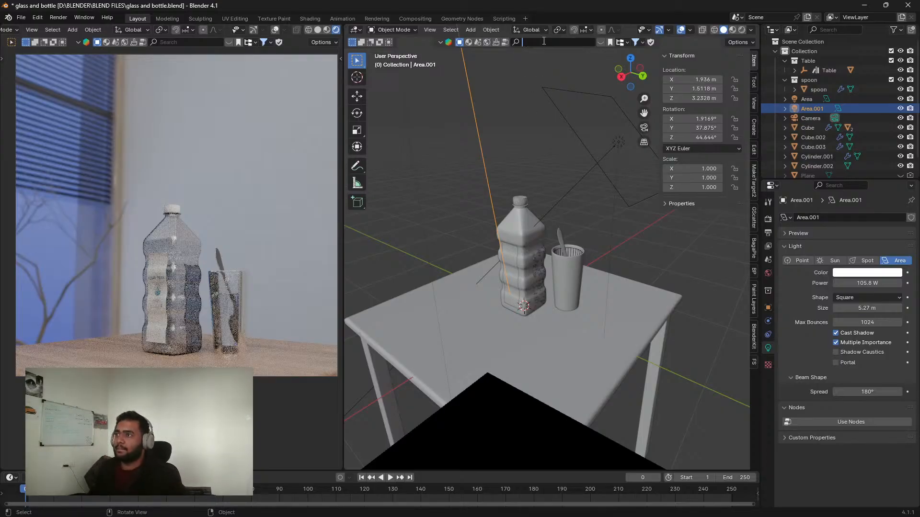
key(Return)
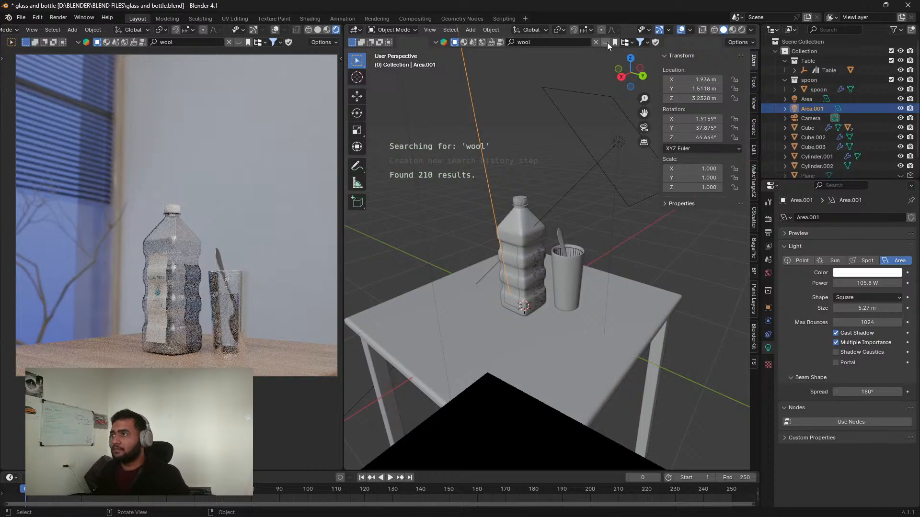
mouse_move(411, 102)
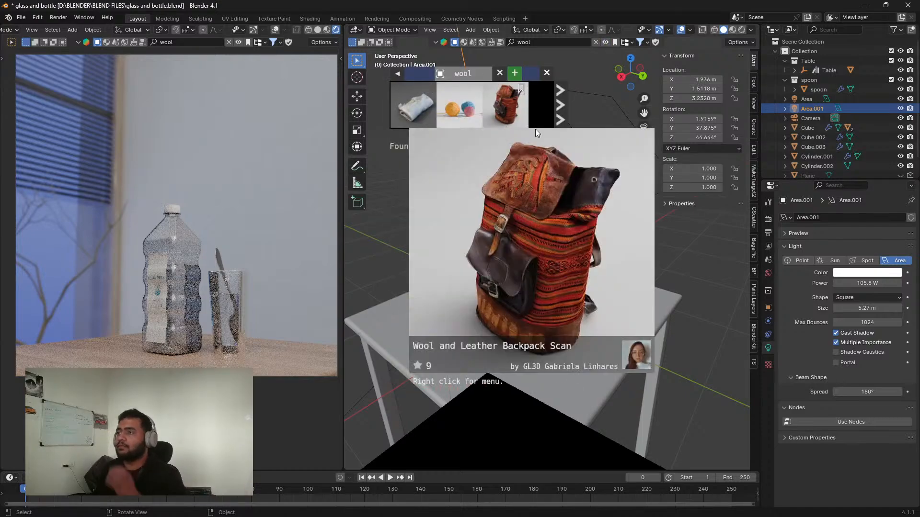
click(562, 119)
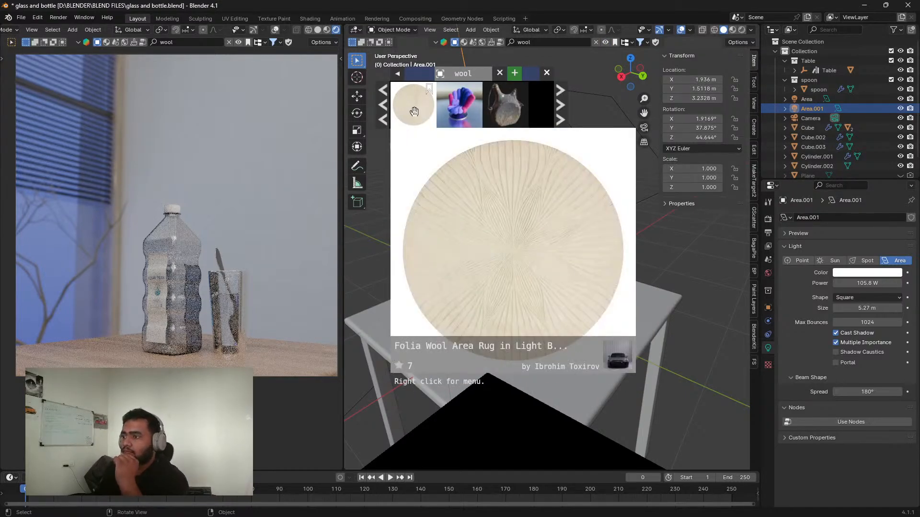
click(559, 113)
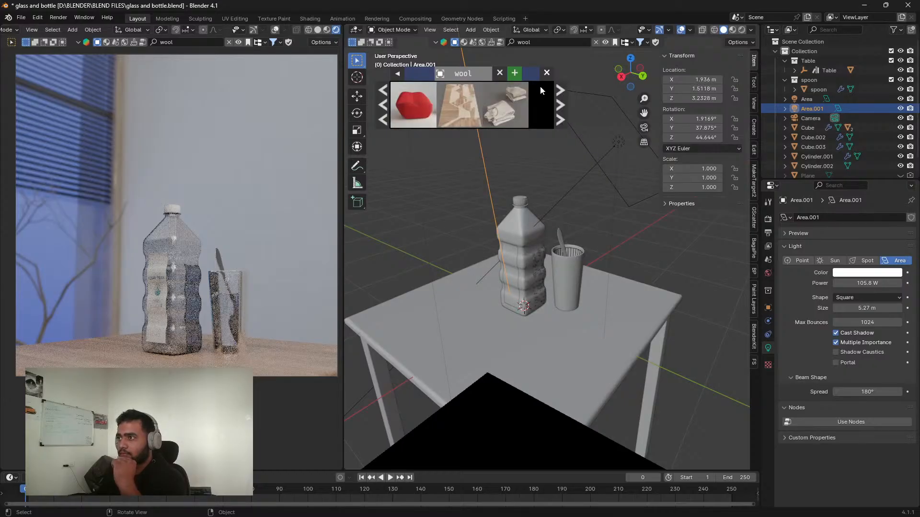
Step: Search the BlenderKit model library for rug and place the patterned Carpet / rug model on the tabletop
click(529, 43)
text(rugl)
key(Return)
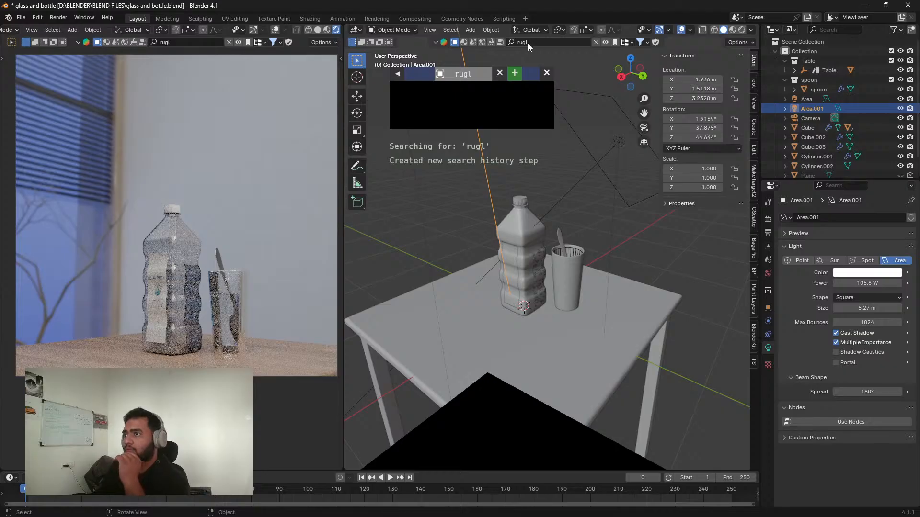
click(534, 43)
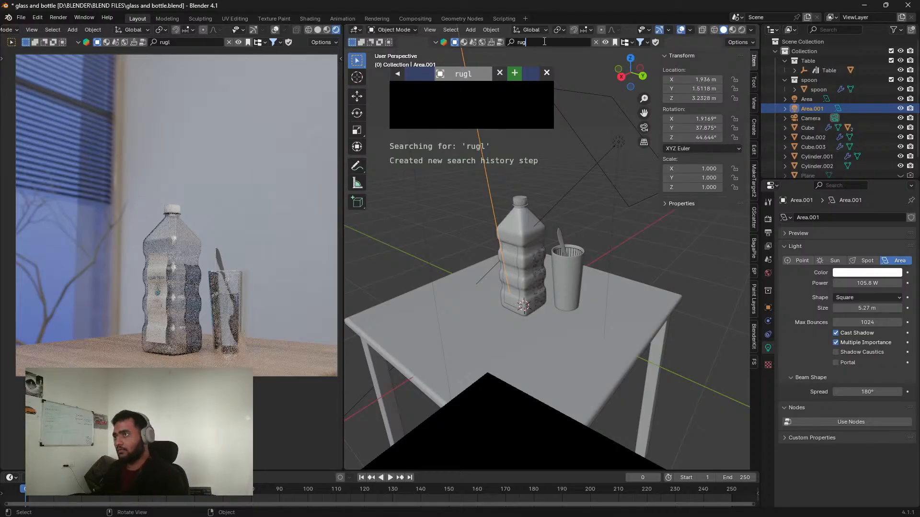
key(Return)
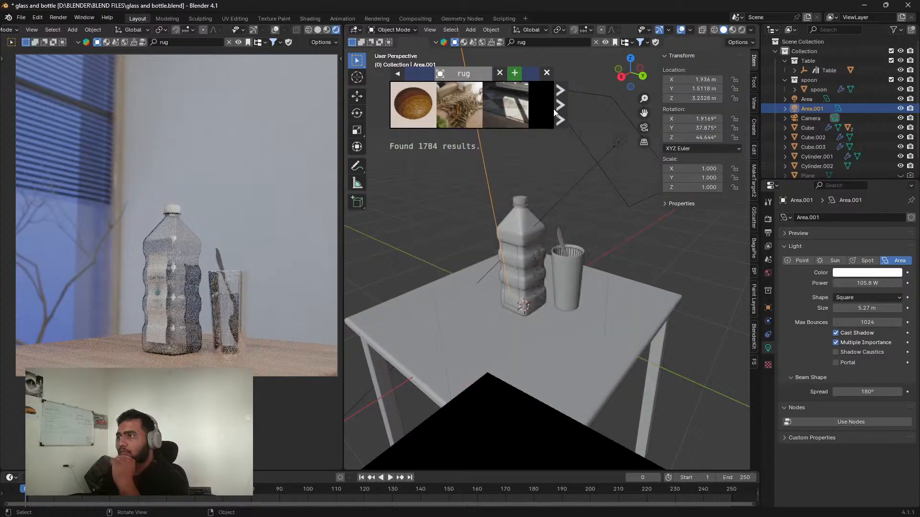
click(560, 107)
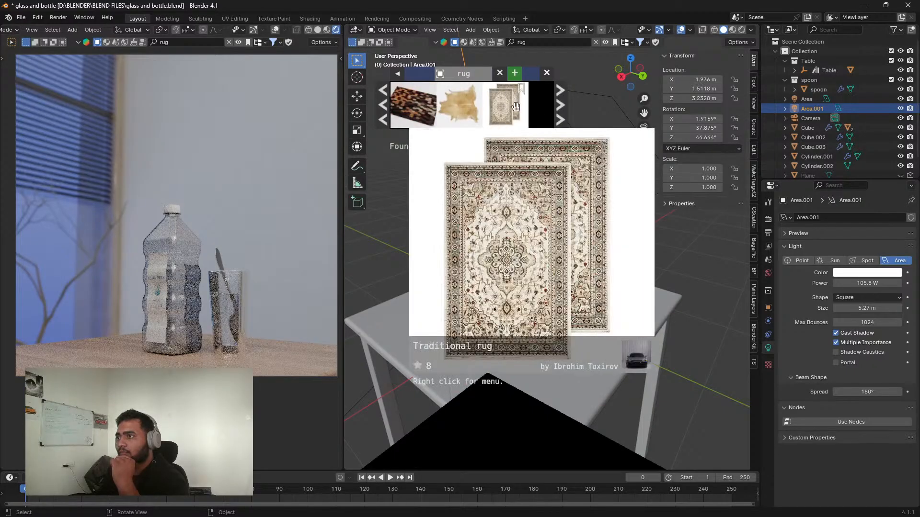
mouse_move(417, 110)
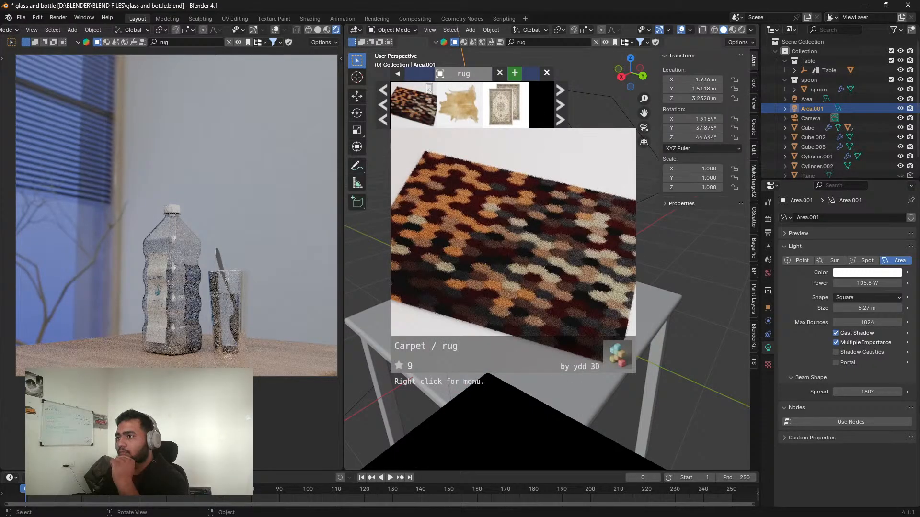
drag(416, 111, 566, 318)
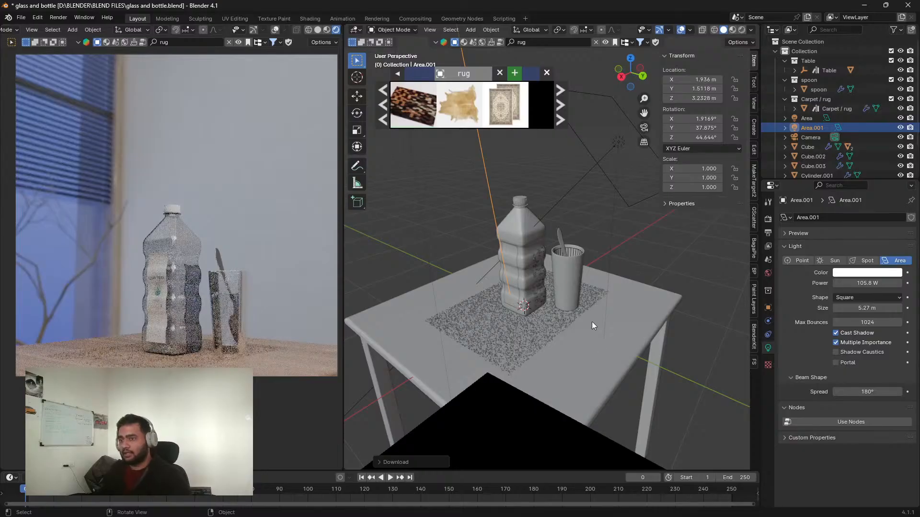
Step: Scale the rug to about 1.059 and raise it along Z to about 0.02 m above the tabletop
click(819, 101)
click(818, 108)
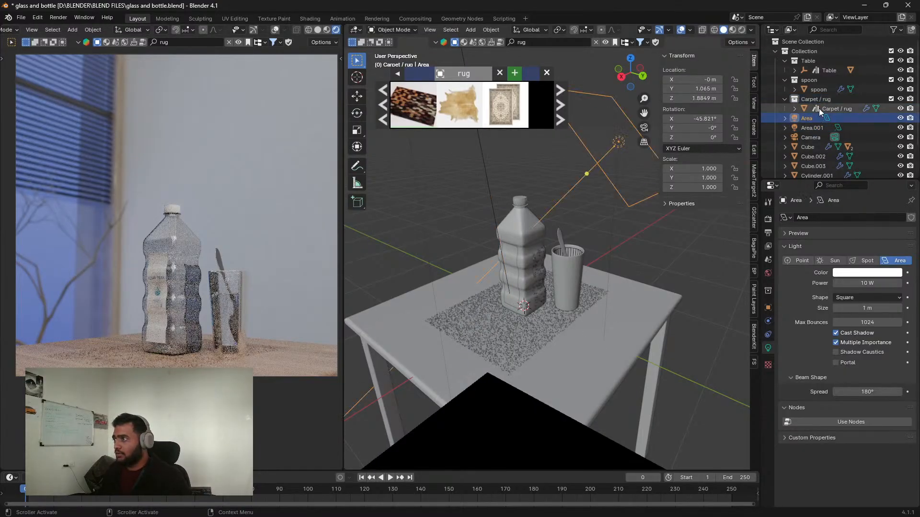
key(s)
click(674, 352)
key(g)
key(z)
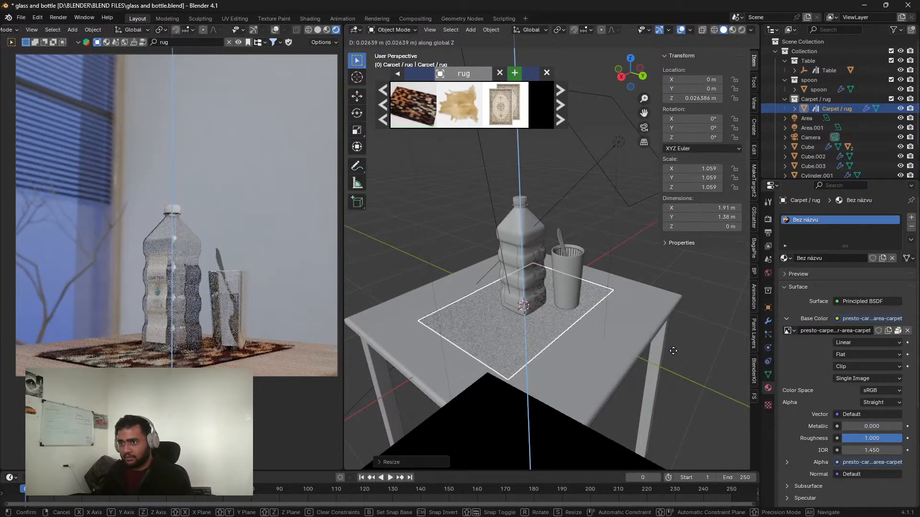
click(674, 355)
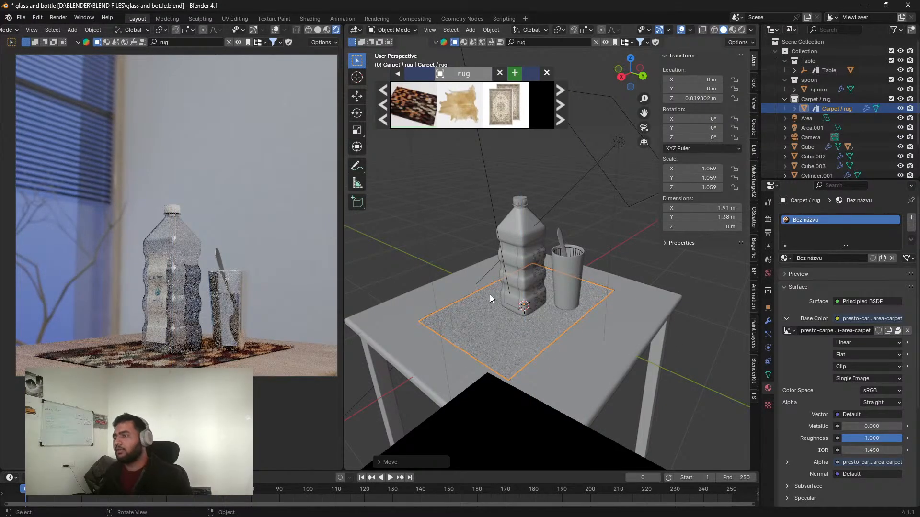
Step: Clear the selection around the bottle and save the file
scroll(473, 251, up, 5)
click(539, 217)
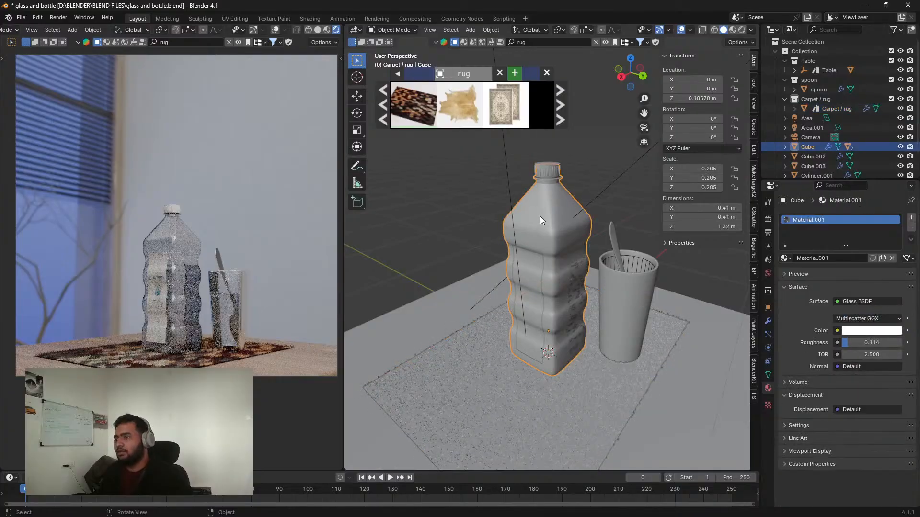
click(423, 199)
key(ctrl+s)
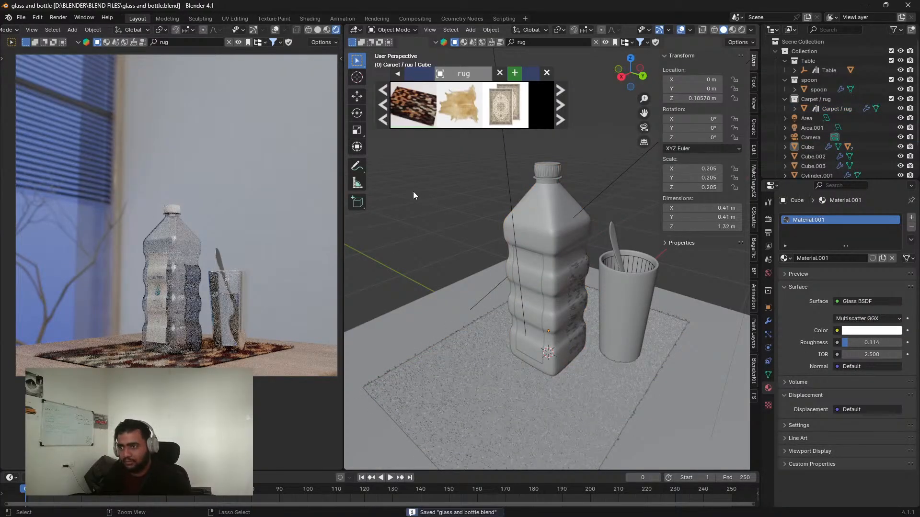
Step: Render the camera view and inspect the bottle, cup and rug up close in the rendered image
scroll(256, 184, down, 1)
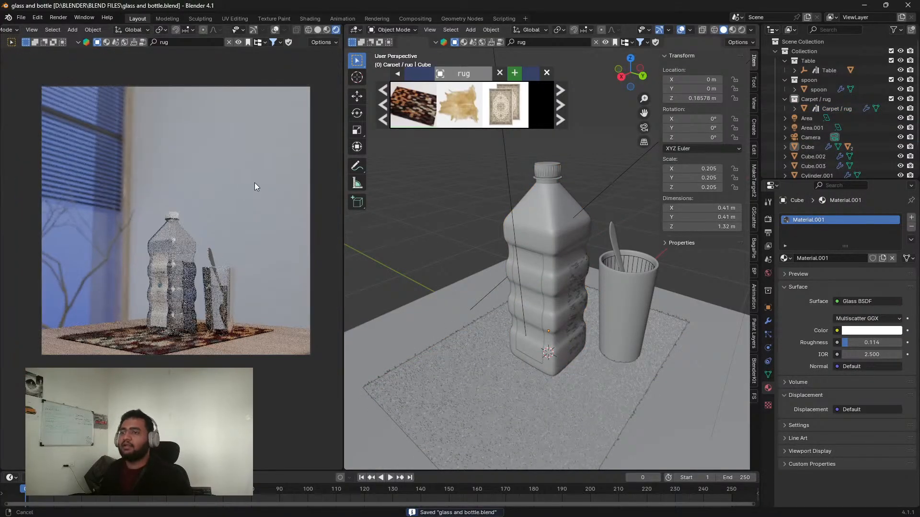
shift+middle_drag(254, 183, 259, 218)
scroll(252, 217, up, 1)
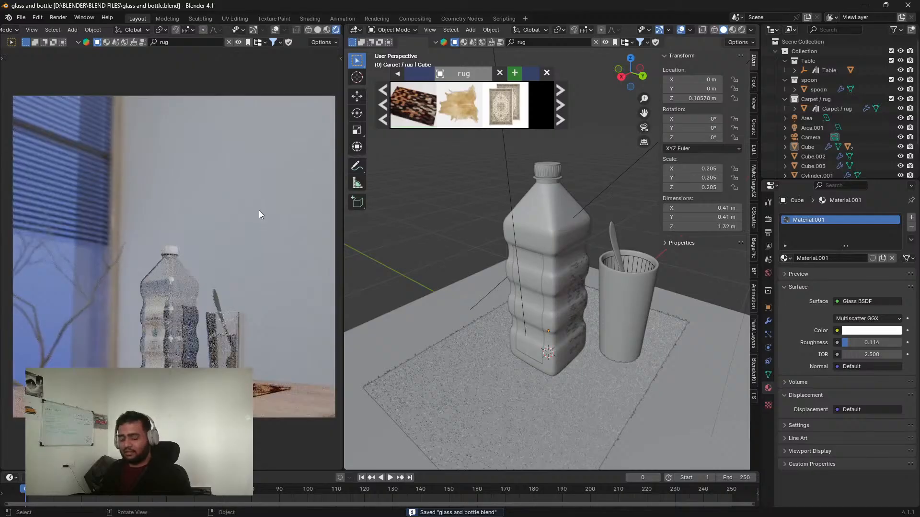
key(F12)
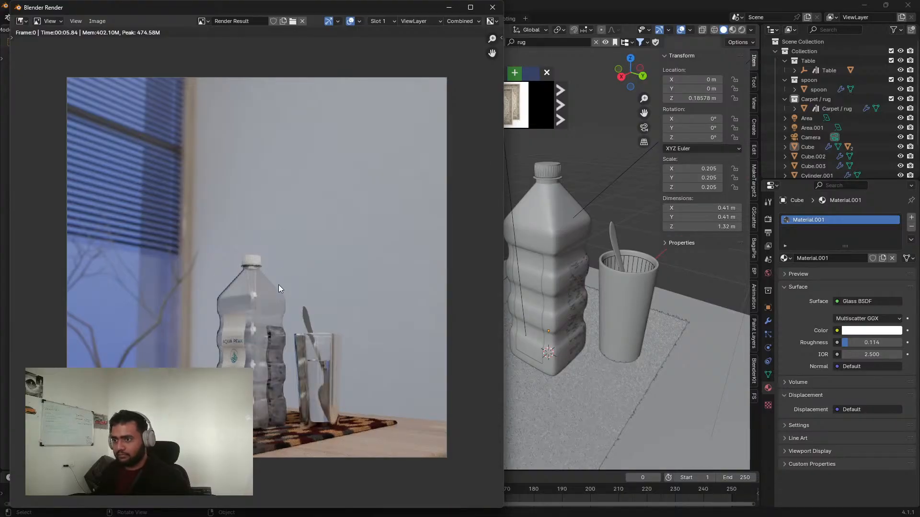
scroll(290, 328, up, 5)
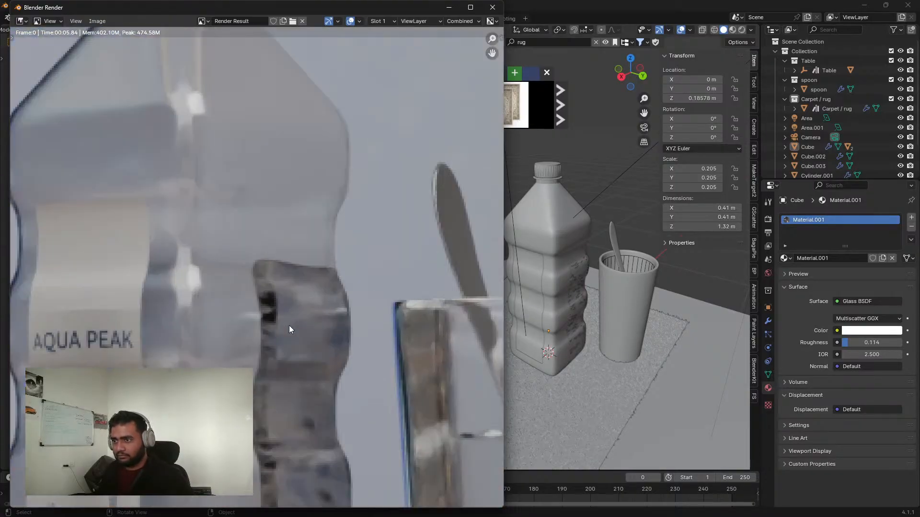
scroll(312, 360, down, 4)
scroll(301, 355, down, 3)
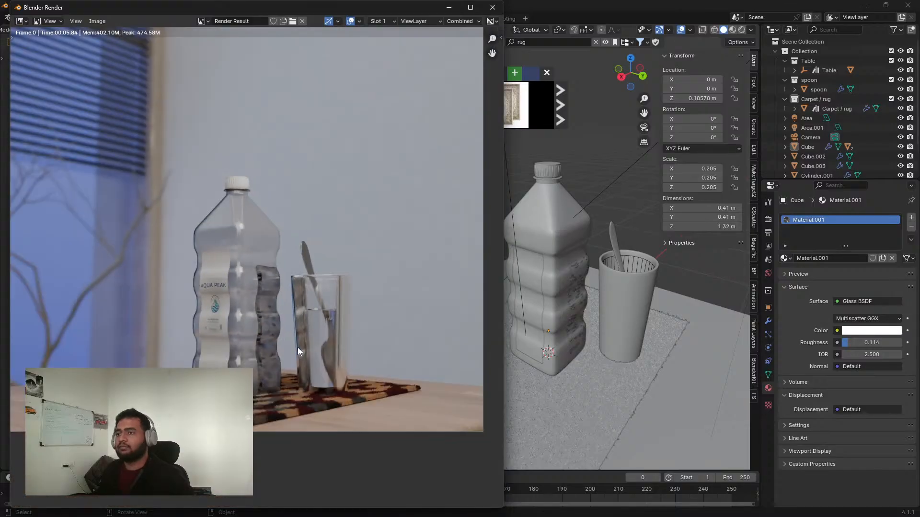
middle_drag(323, 273, 326, 339)
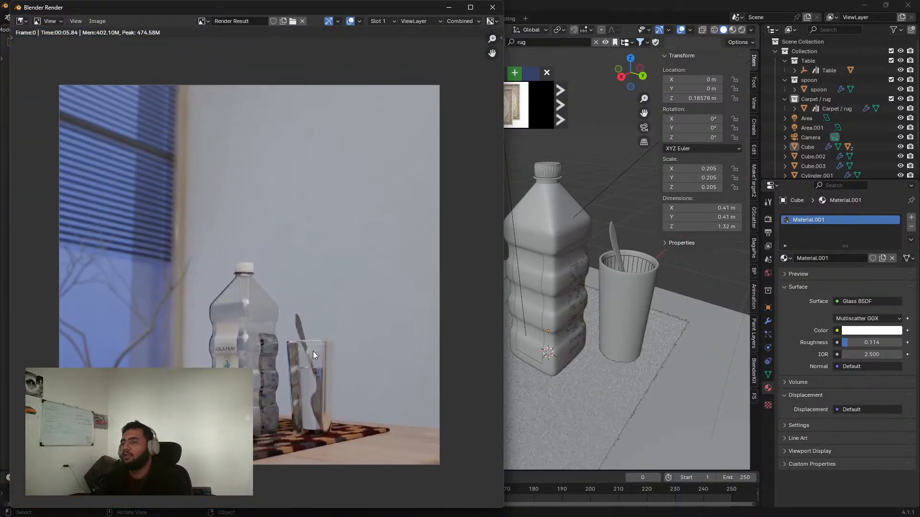
click(494, 9)
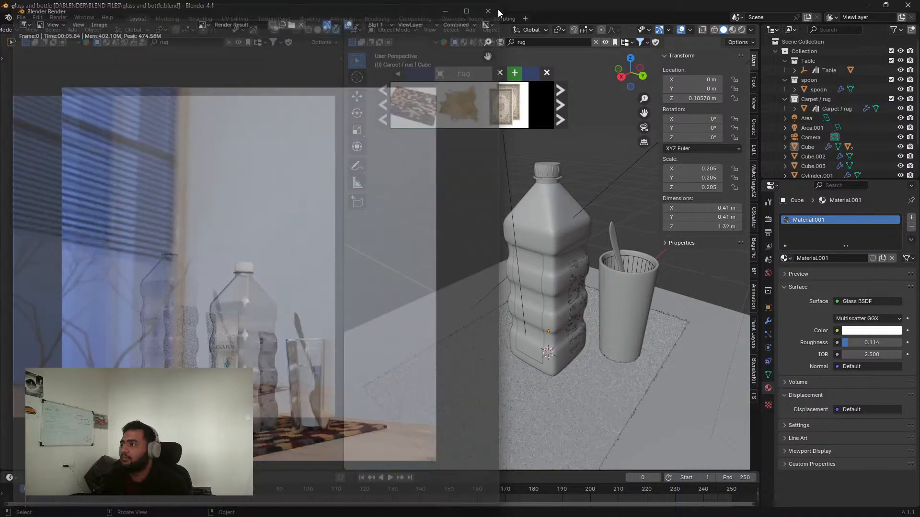
Step: Set the final render's maximum samples to 128 and save the file
click(770, 228)
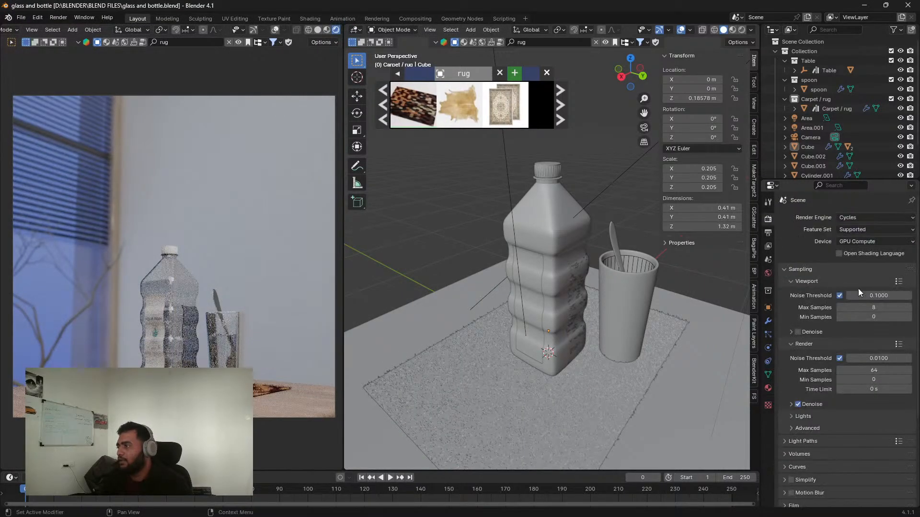
click(888, 368)
text(128)
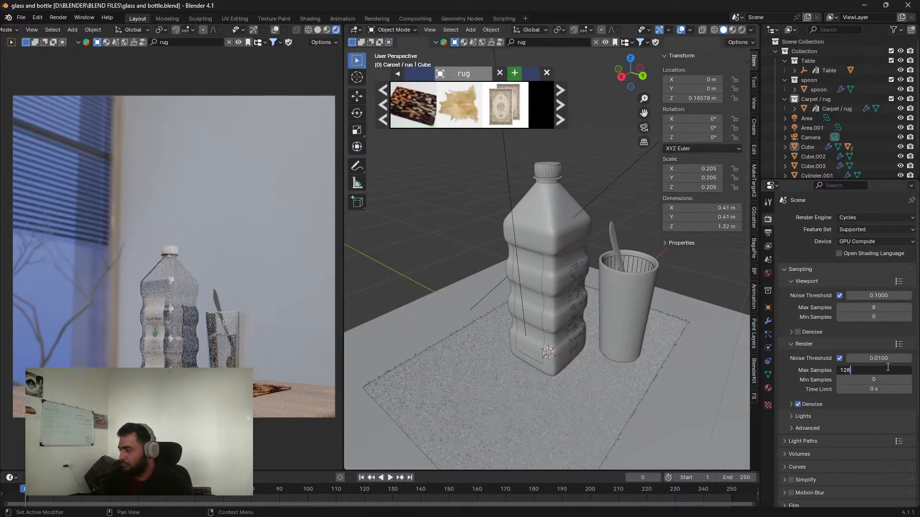
key(Return)
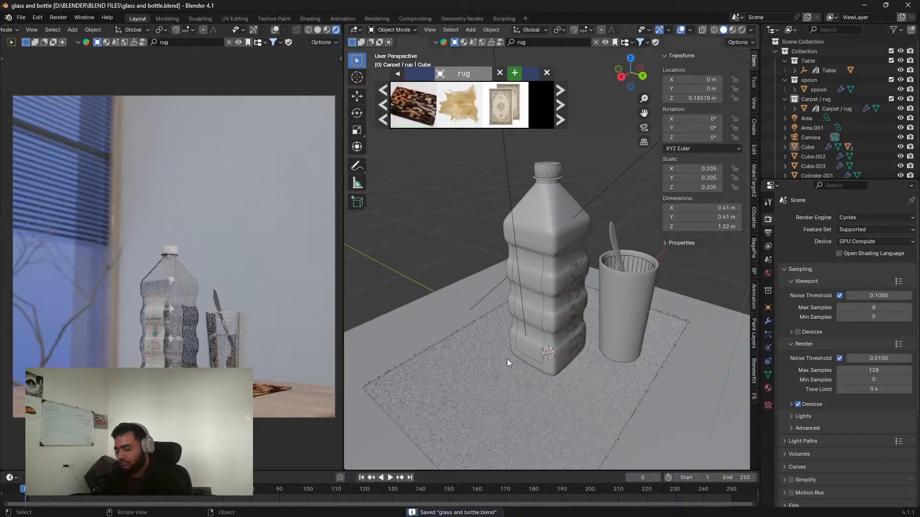
Step: Render the scene again with the higher sample count, examine the bottle and glass cup, and save the file
key(F12)
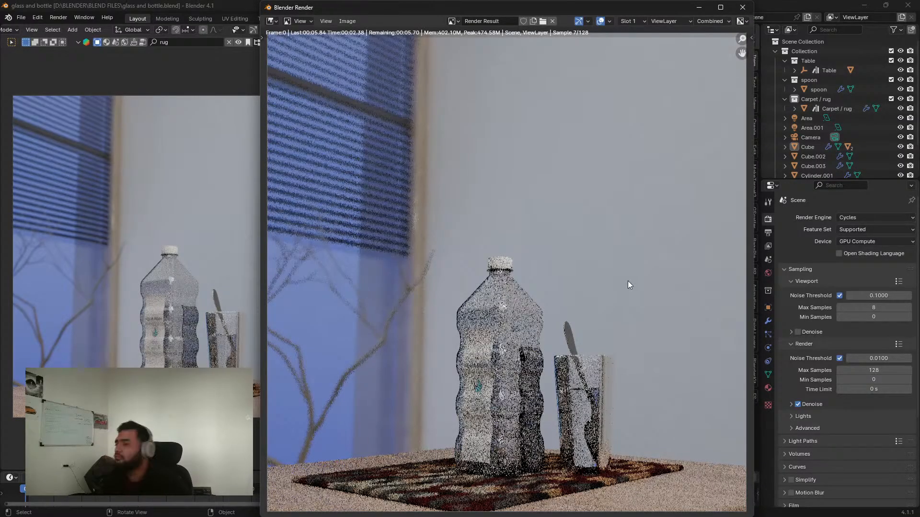
scroll(571, 292, down, 2)
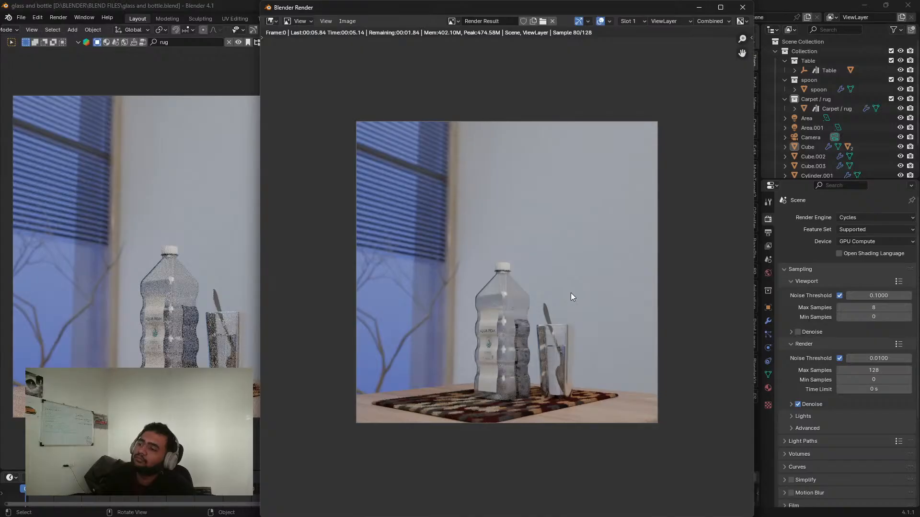
scroll(571, 292, up, 1)
scroll(495, 290, up, 3)
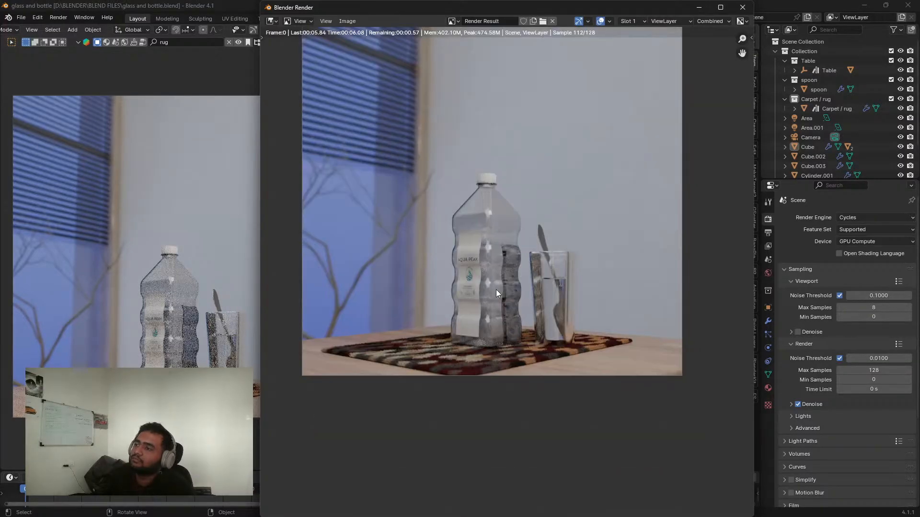
scroll(522, 239, down, 3)
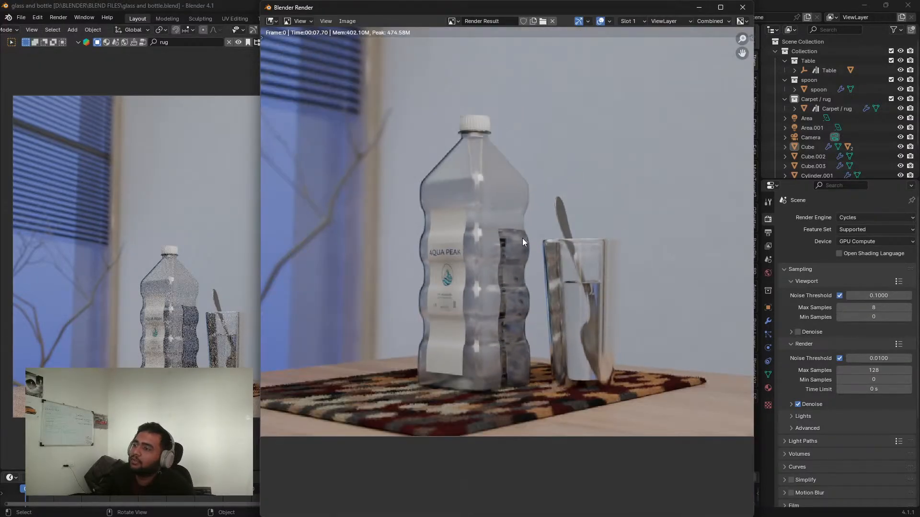
middle_drag(562, 240, 584, 306)
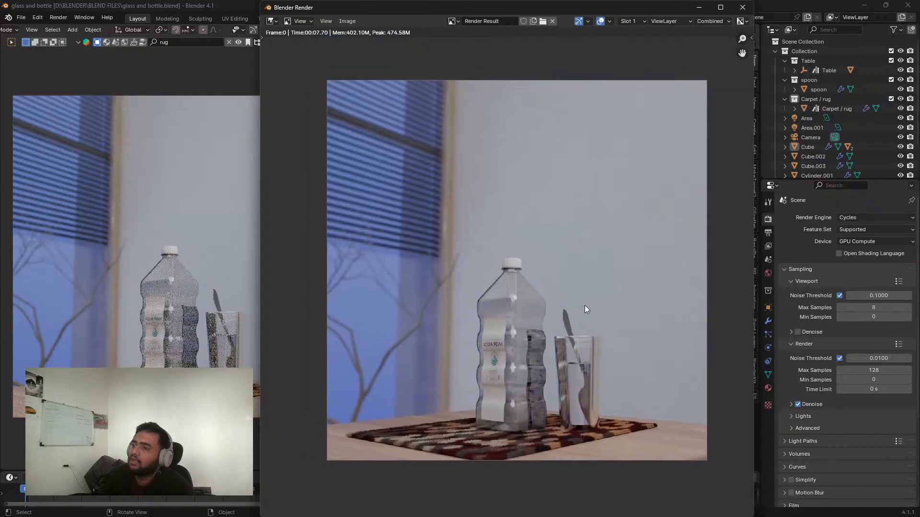
click(742, 7)
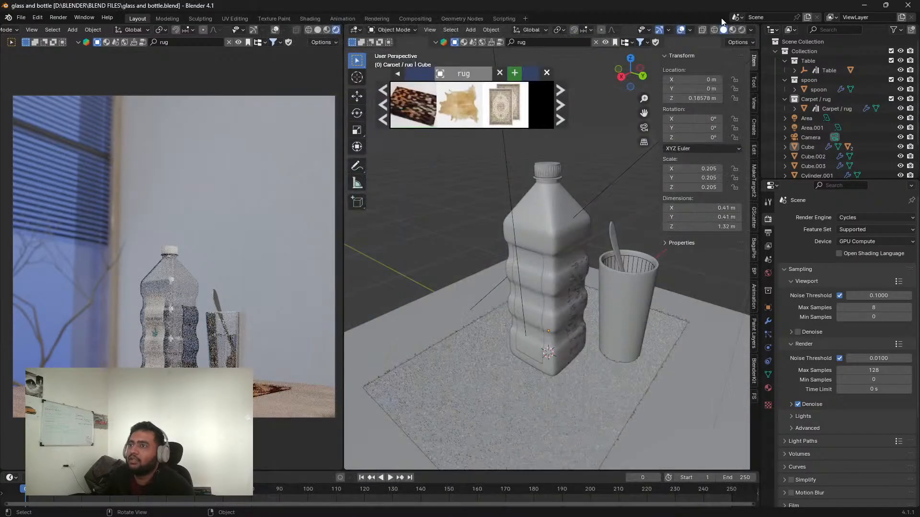
key(ctrl+s)
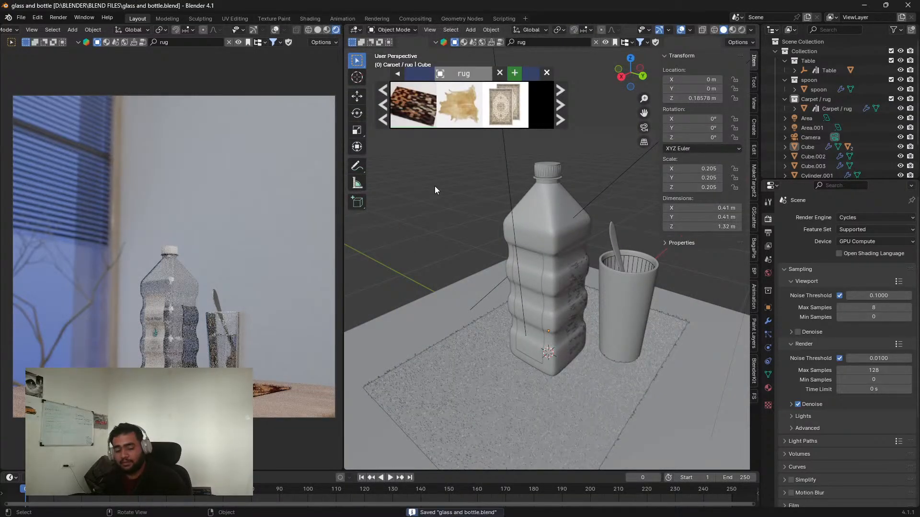